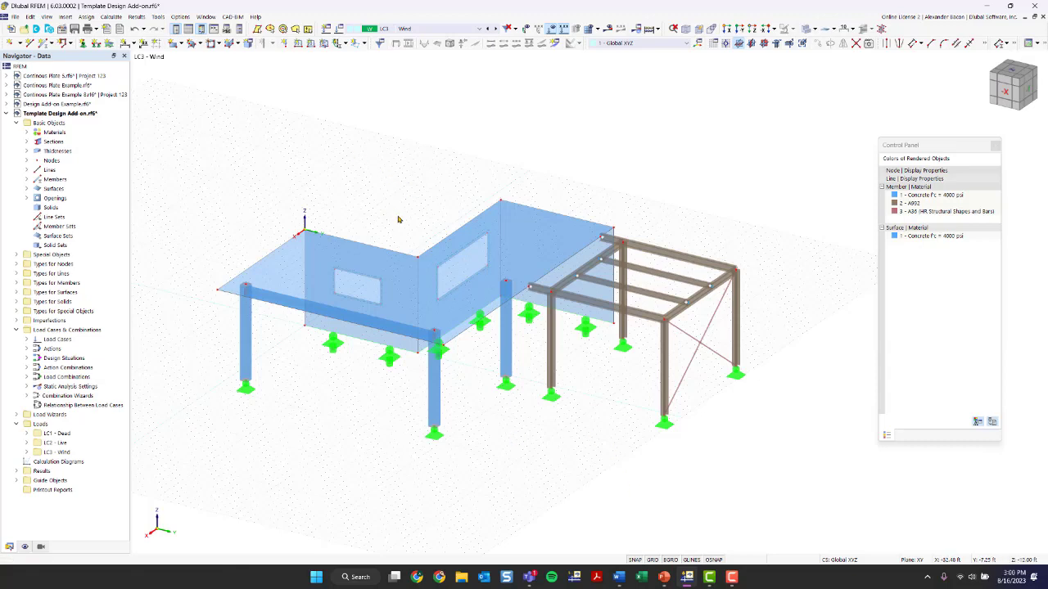
# Inspect the members and surfaces by highlighting each material in turn
pyautogui.keyDown('ctrl'); pyautogui.moveTo(498, 440); pyautogui.dragTo(456, 441, button='middle'); pyautogui.keyUp('ctrl')
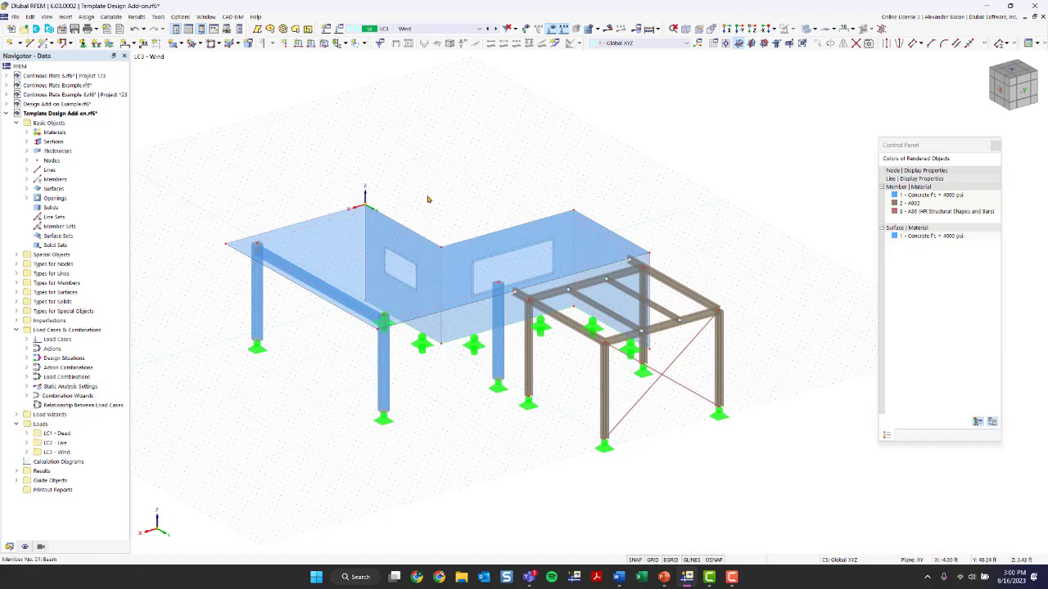
pyautogui.click(920, 205)
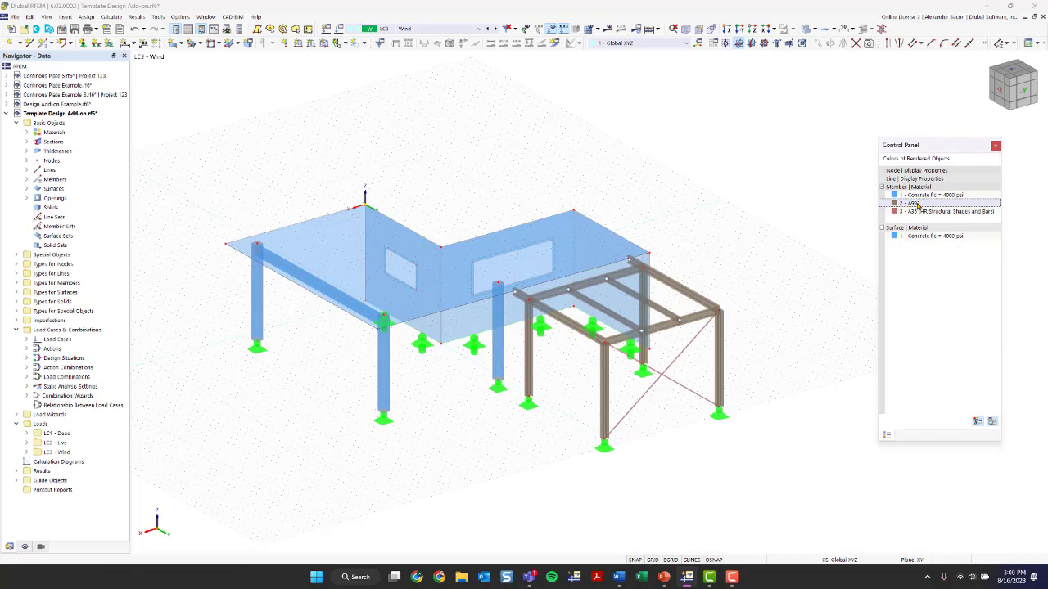
pyautogui.scroll(5, 652, 397)
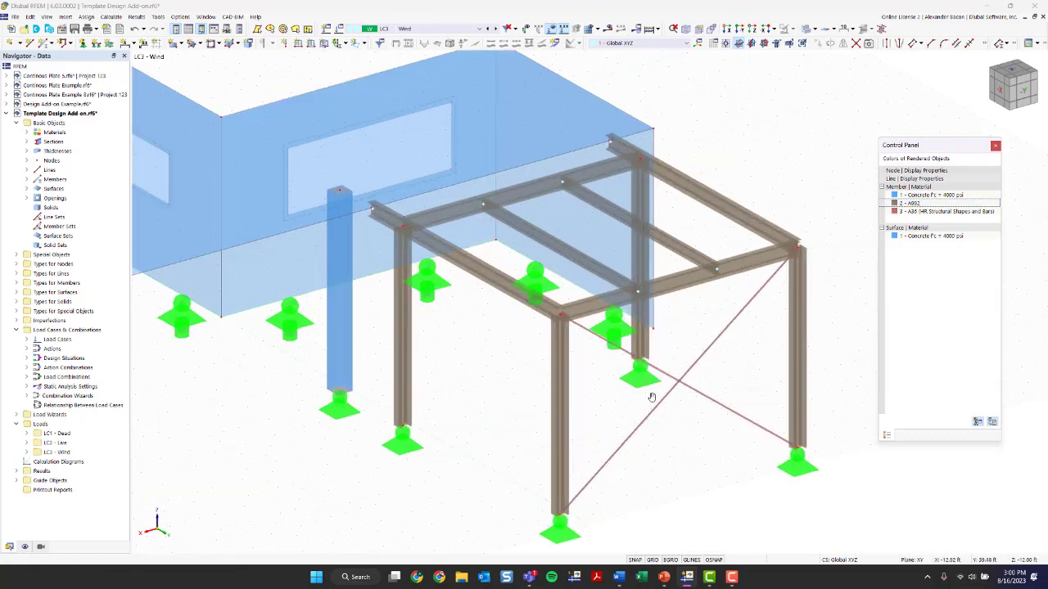
pyautogui.moveTo(652, 397); pyautogui.dragTo(596, 361, button='middle')
pyautogui.click(26, 142)
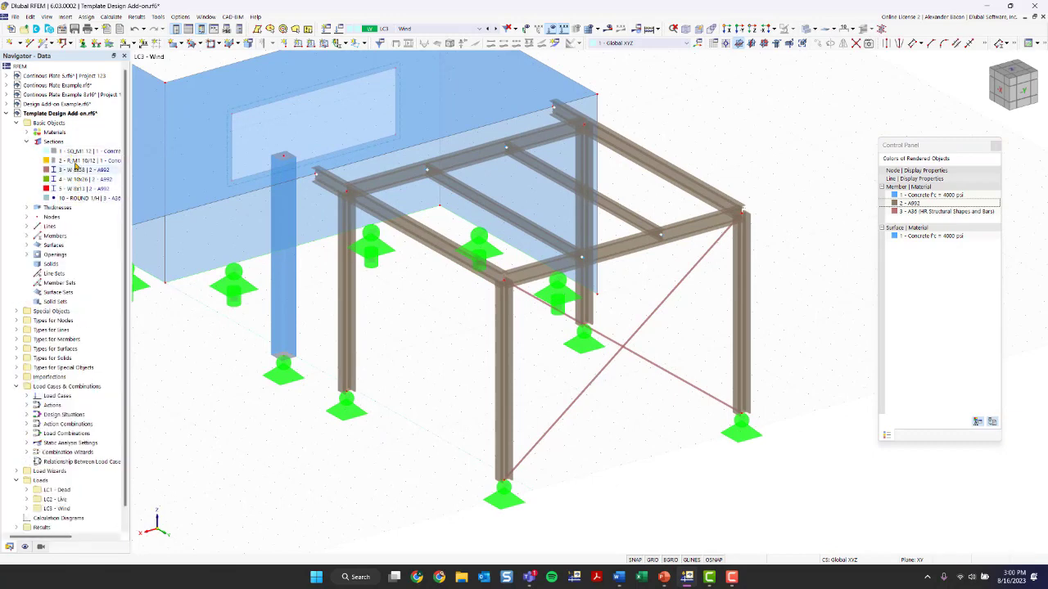
pyautogui.click(26, 141)
pyautogui.click(26, 132)
pyautogui.click(82, 151)
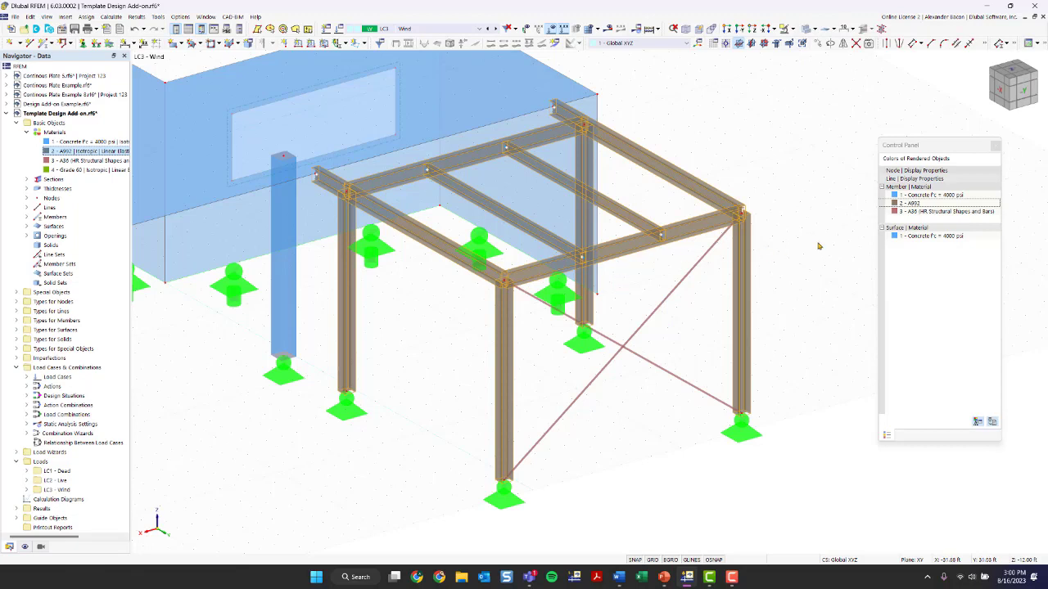
pyautogui.click(908, 213)
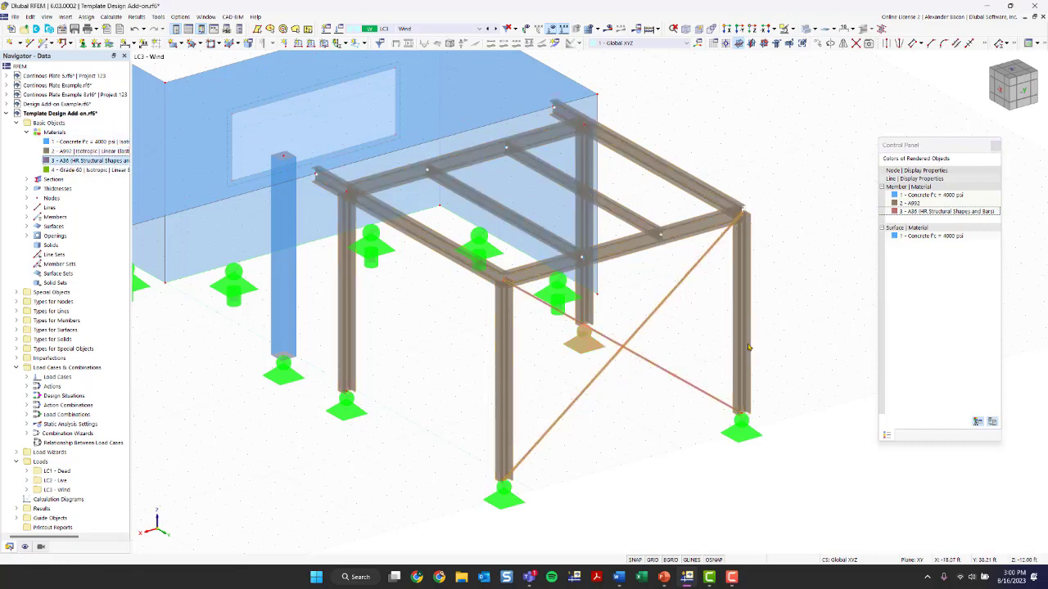
pyautogui.scroll(-2, 695, 297)
pyautogui.keyDown('ctrl'); pyautogui.moveTo(410, 371); pyautogui.dragTo(462, 245, button='middle'); pyautogui.keyUp('ctrl')
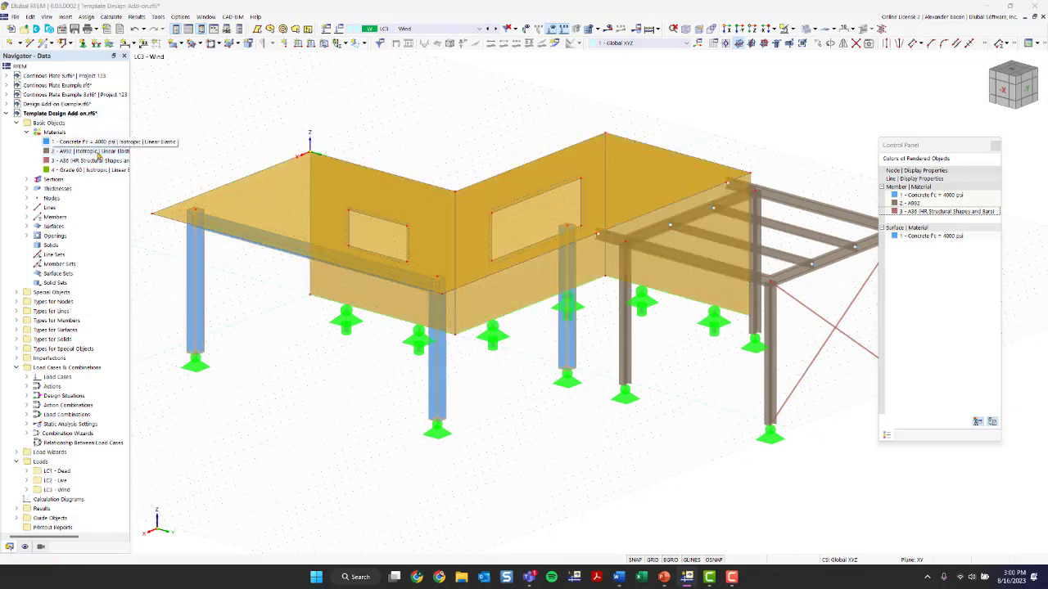
pyautogui.click(72, 143)
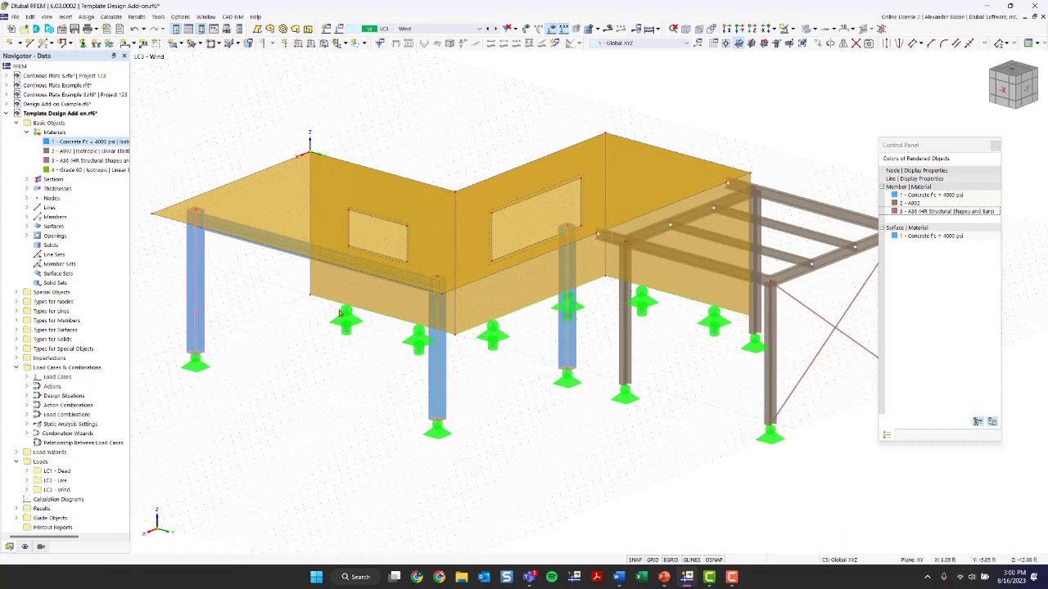
pyautogui.click(546, 399)
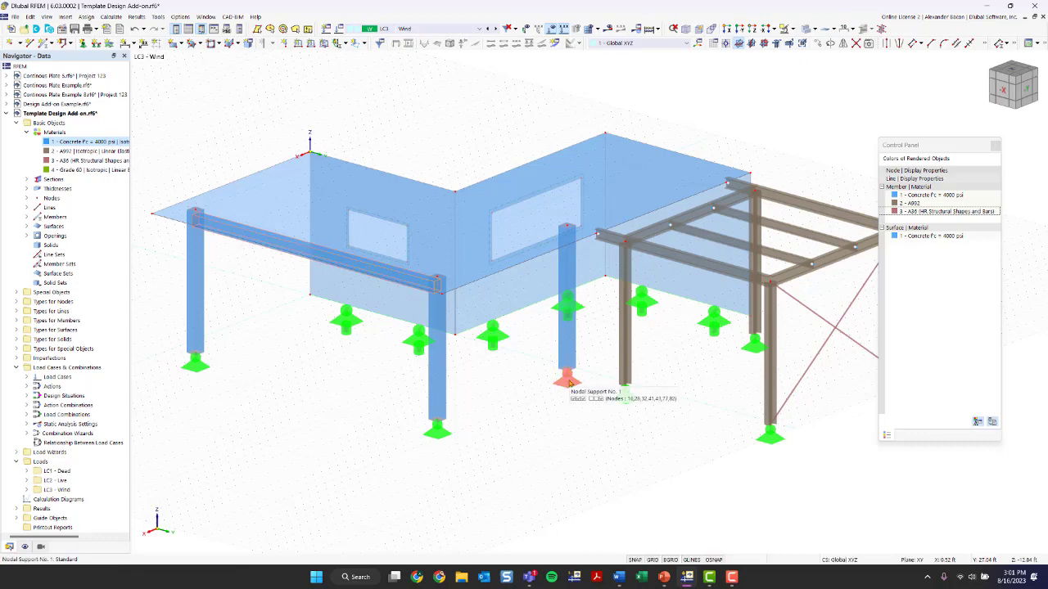
# Orbit and zoom around the model to examine the walls, openings and supports
pyautogui.scroll(-3, 524, 445)
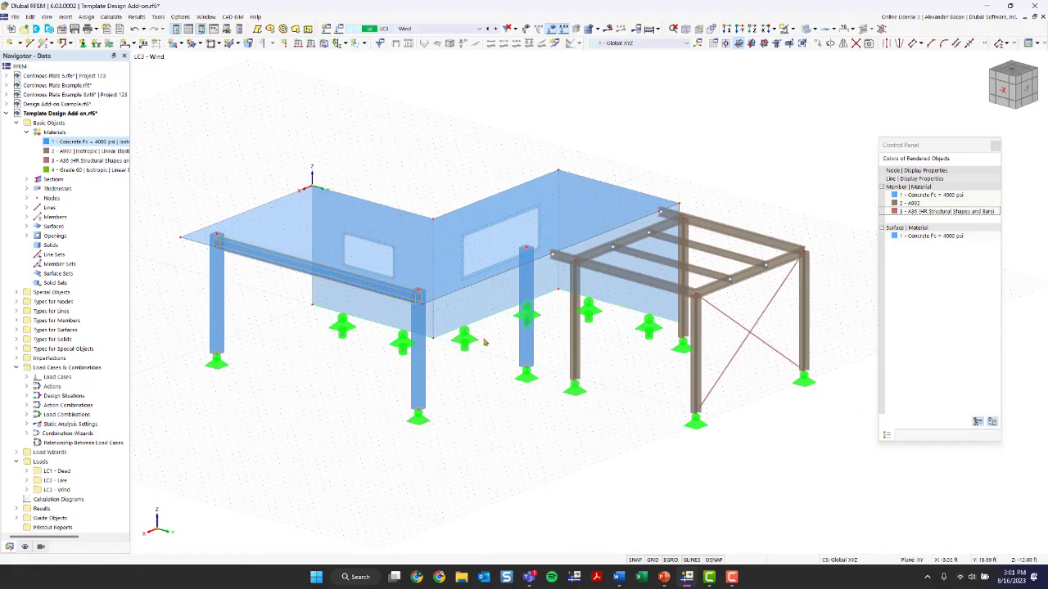
pyautogui.keyDown('ctrl'); pyautogui.moveTo(329, 388); pyautogui.dragTo(603, 409, button='middle'); pyautogui.keyUp('ctrl')
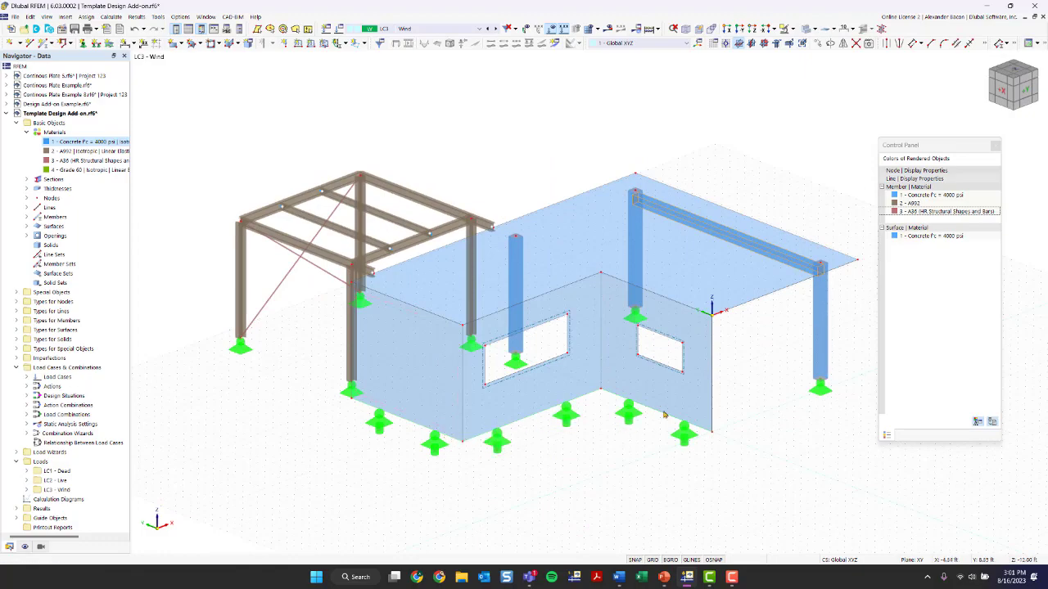
pyautogui.keyDown('ctrl'); pyautogui.moveTo(786, 393); pyautogui.dragTo(532, 384, button='middle'); pyautogui.keyUp('ctrl')
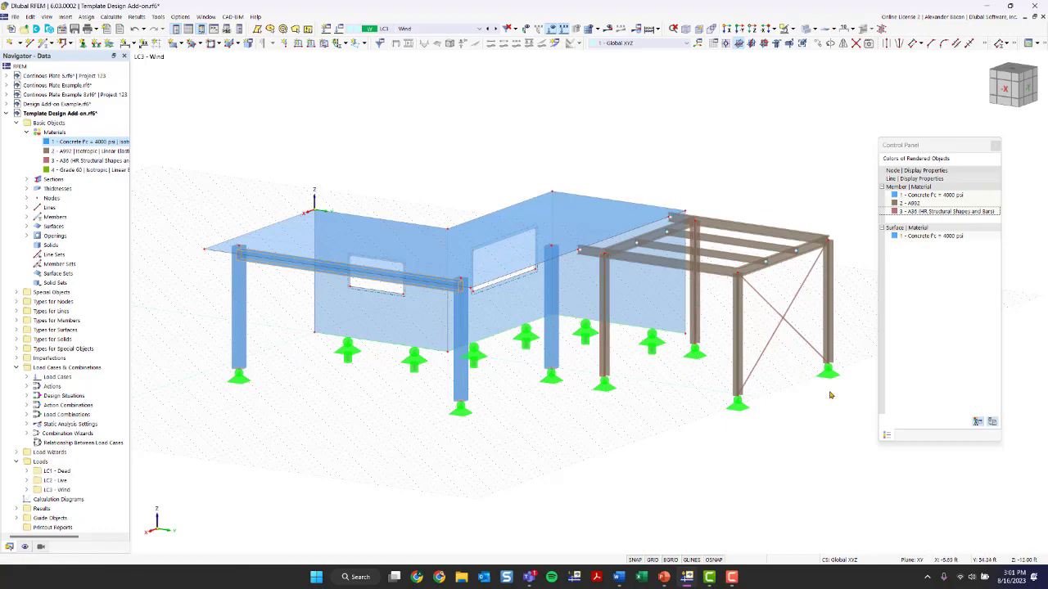
pyautogui.keyDown('ctrl'); pyautogui.moveTo(362, 414); pyautogui.dragTo(613, 427, button='middle'); pyautogui.keyUp('ctrl')
pyautogui.rightClick(613, 427)
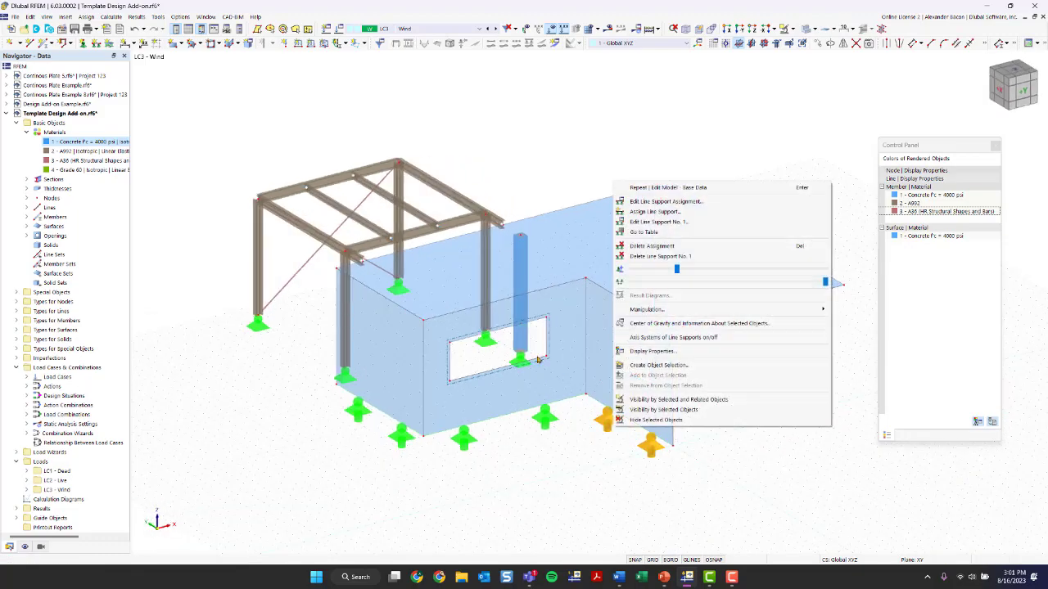
pyautogui.scroll(6, 492, 361)
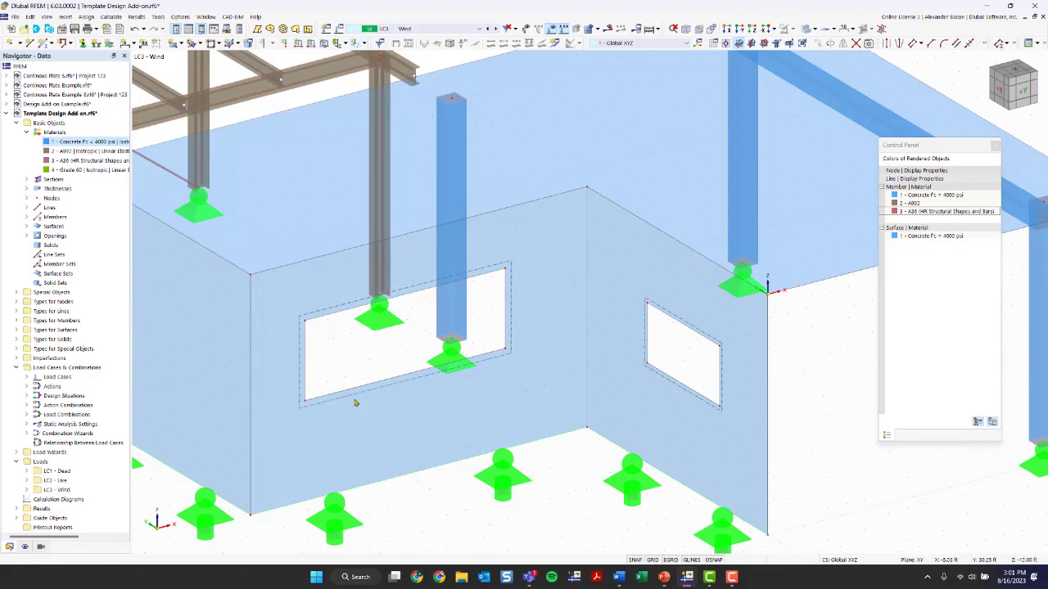
pyautogui.scroll(-10, 356, 403)
pyautogui.keyDown('ctrl'); pyautogui.moveTo(764, 417); pyautogui.dragTo(497, 418, button='middle'); pyautogui.keyUp('ctrl')
pyautogui.scroll(-1, 580, 466)
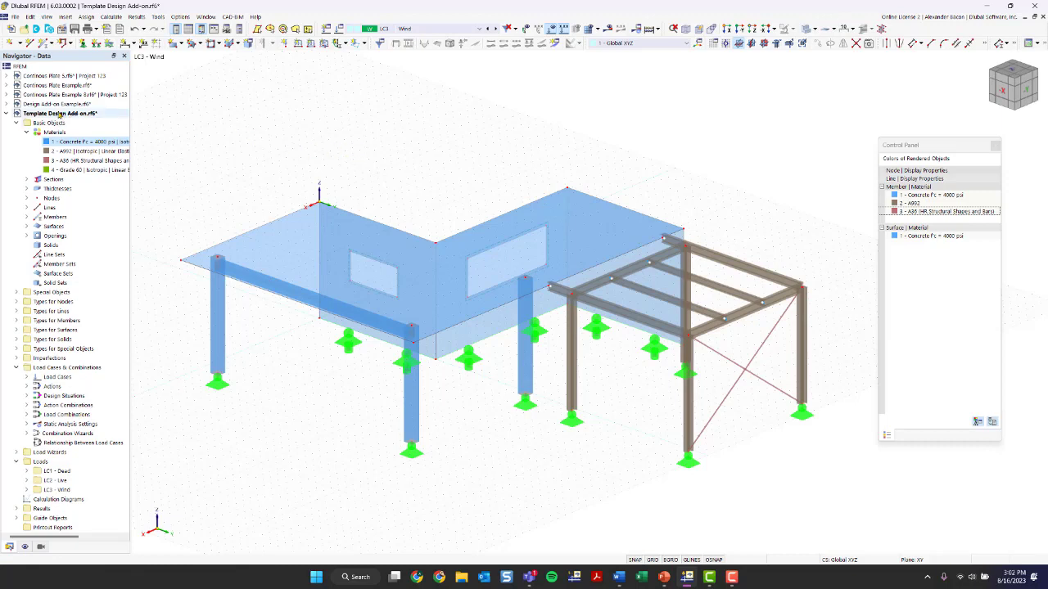
# Open the model's Base Data settings and review the model name and description
pyautogui.rightClick(59, 114)
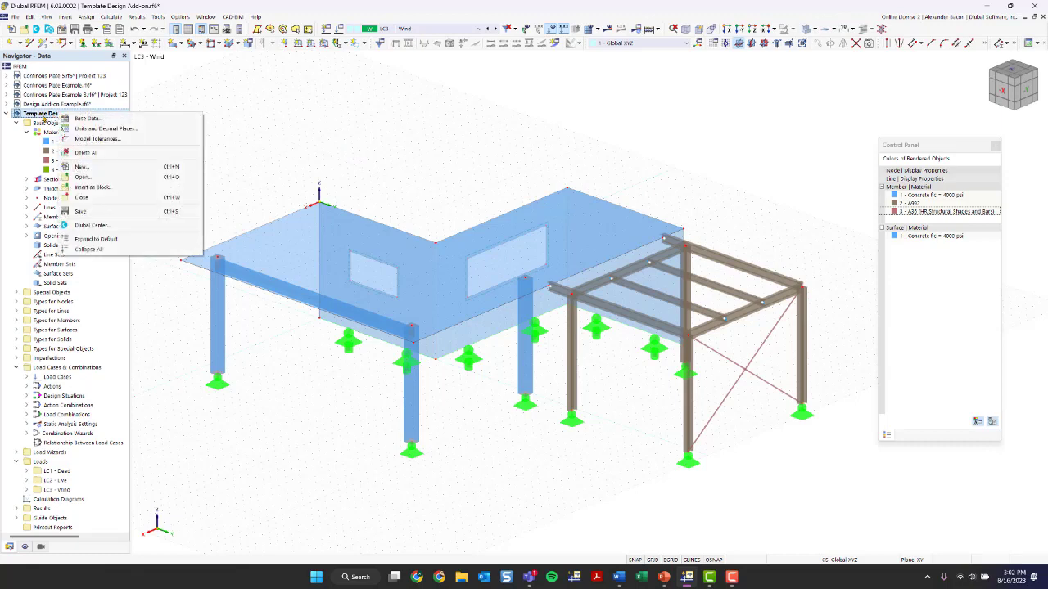
pyautogui.rightClick(72, 115)
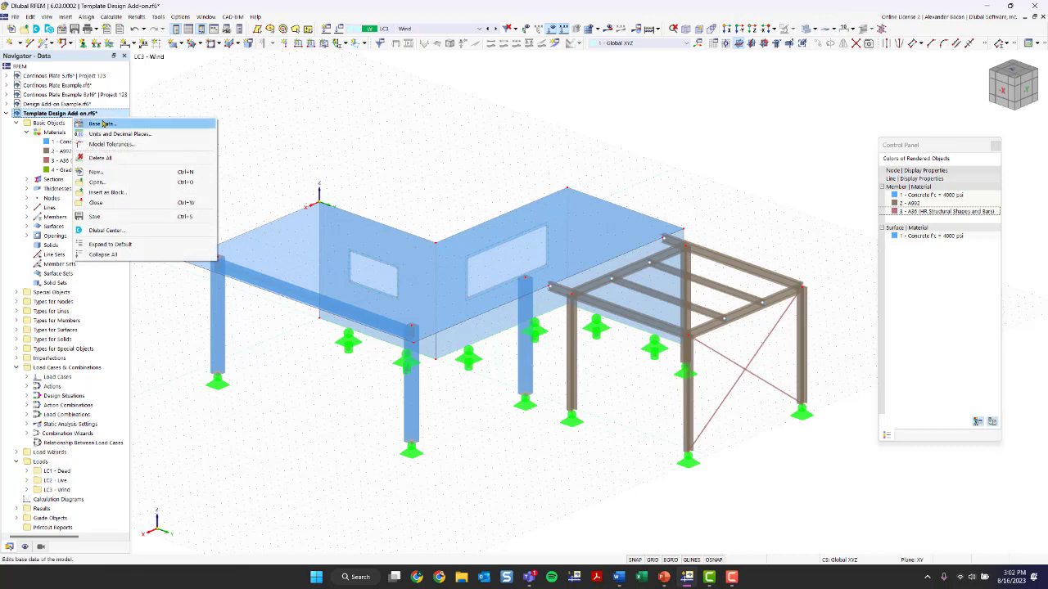
pyautogui.click(177, 101)
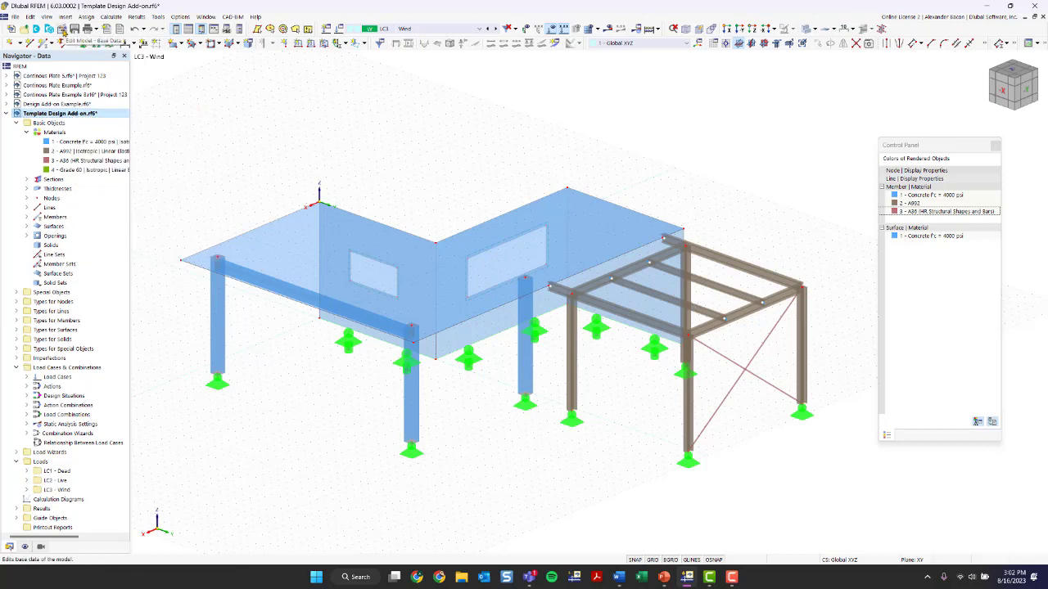
pyautogui.click(62, 30)
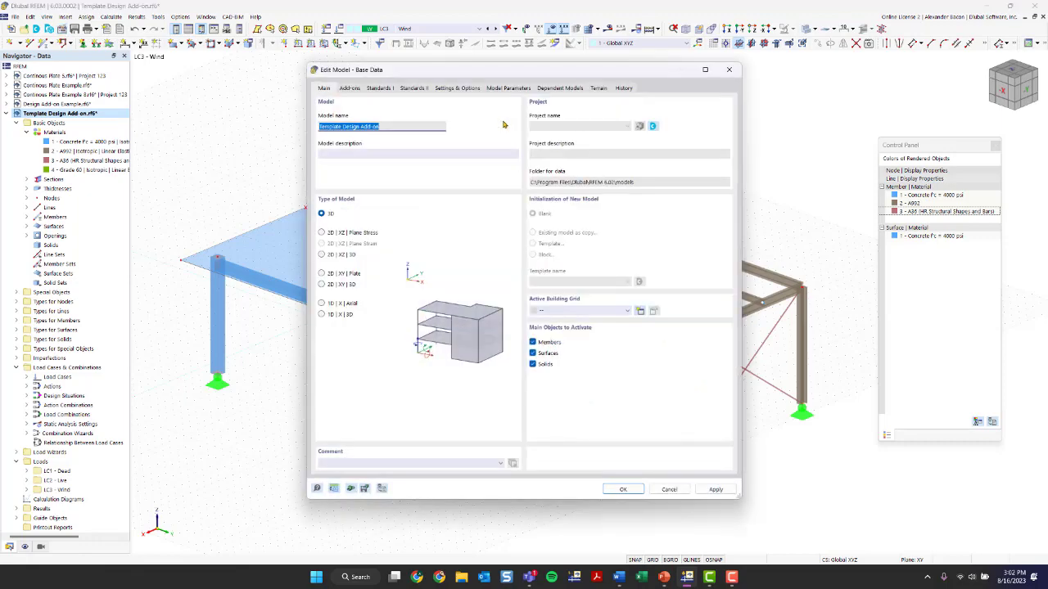
pyautogui.moveTo(447, 72)
pyautogui.mouseDown()
pyautogui.moveTo(489, 54)
pyautogui.moveTo(444, 63)
pyautogui.mouseUp()
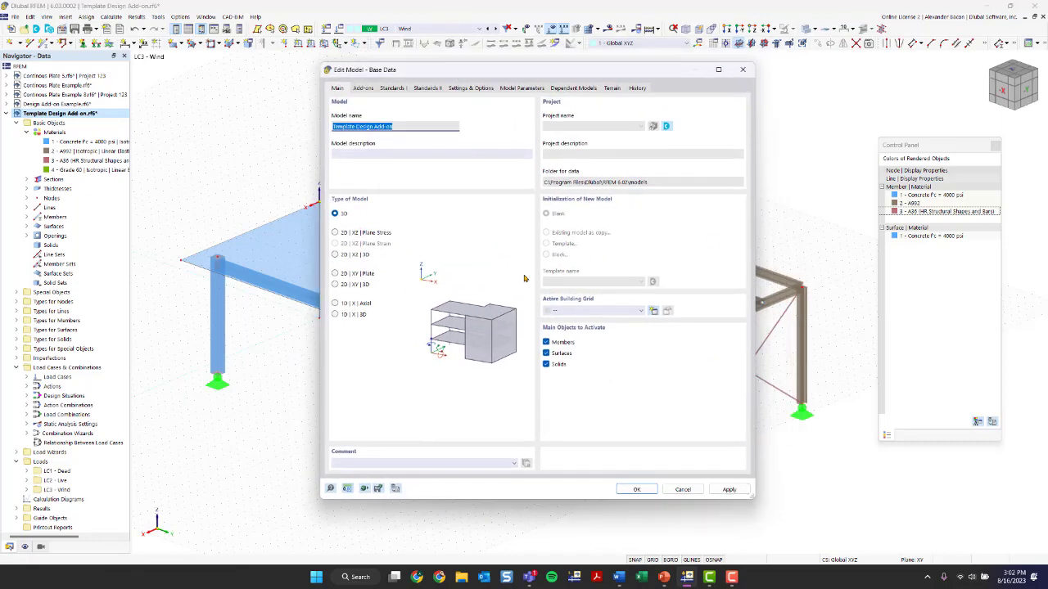
pyautogui.click(407, 127)
pyautogui.moveTo(397, 127); pyautogui.dragTo(332, 130)
pyautogui.click(393, 151)
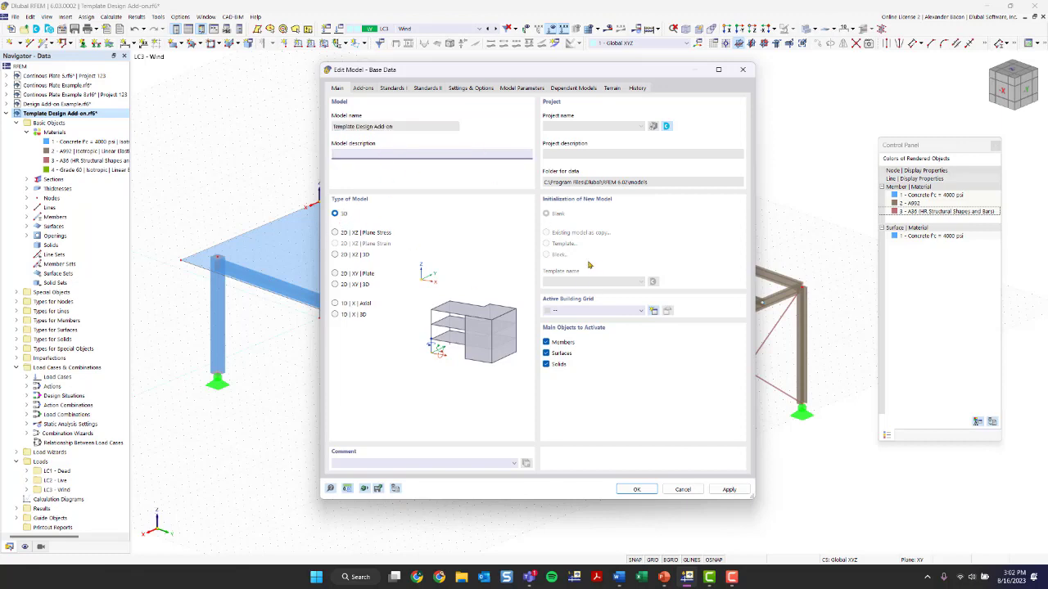
# Enable Concrete, Steel and Timber Design add-ons, and disable Multilayer Surfaces and Load Wizards
pyautogui.click(366, 89)
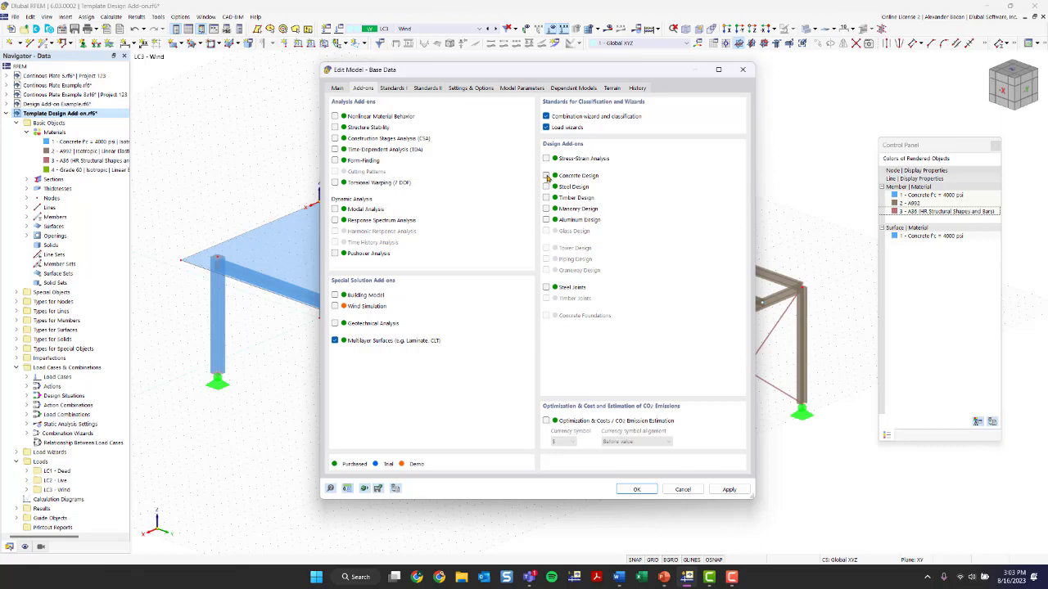
pyautogui.click(546, 176)
pyautogui.click(547, 187)
pyautogui.click(547, 199)
pyautogui.click(336, 342)
pyautogui.click(546, 128)
# Set the load case classification and combination standard group to ASCE 7 | Wood
pyautogui.click(392, 88)
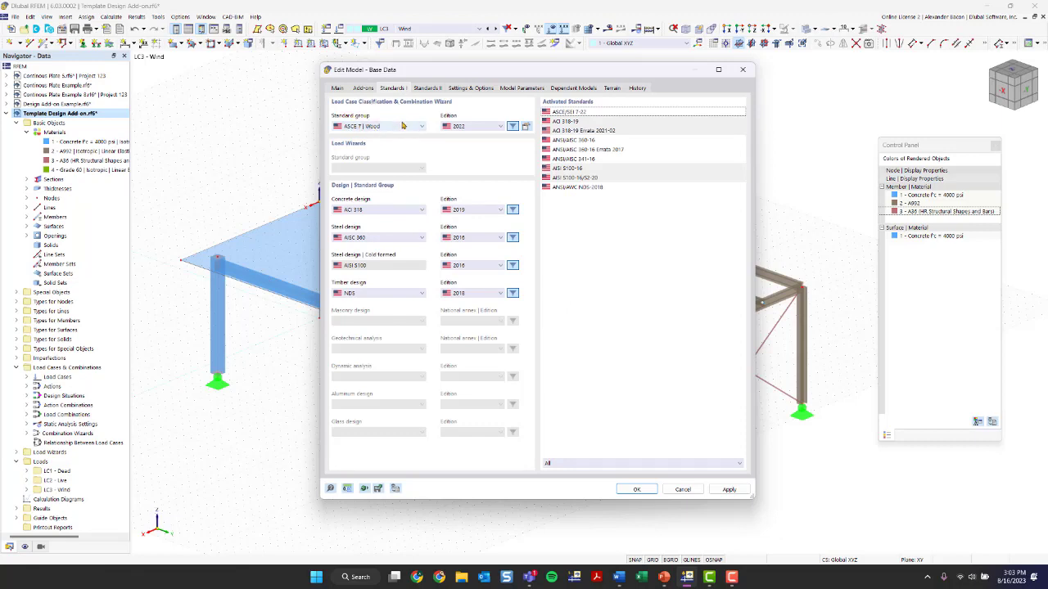
pyautogui.click(404, 125)
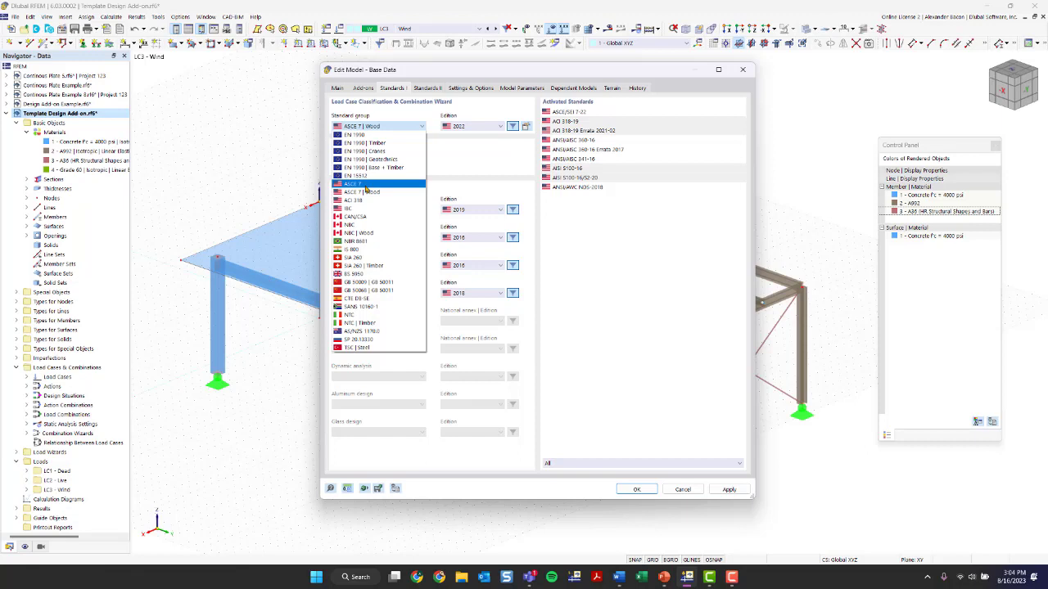
pyautogui.click(366, 194)
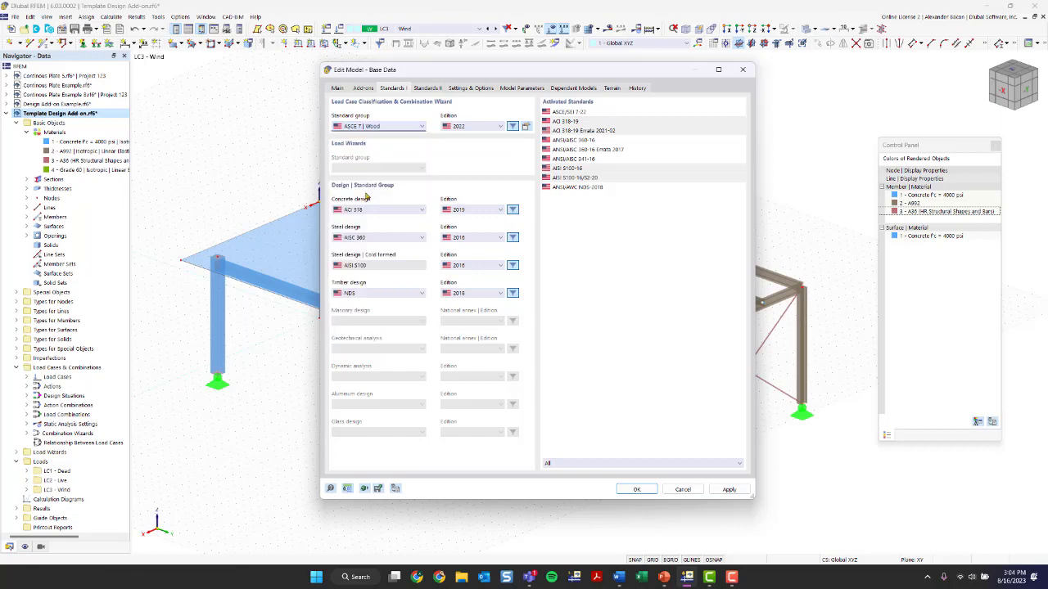
pyautogui.click(369, 128)
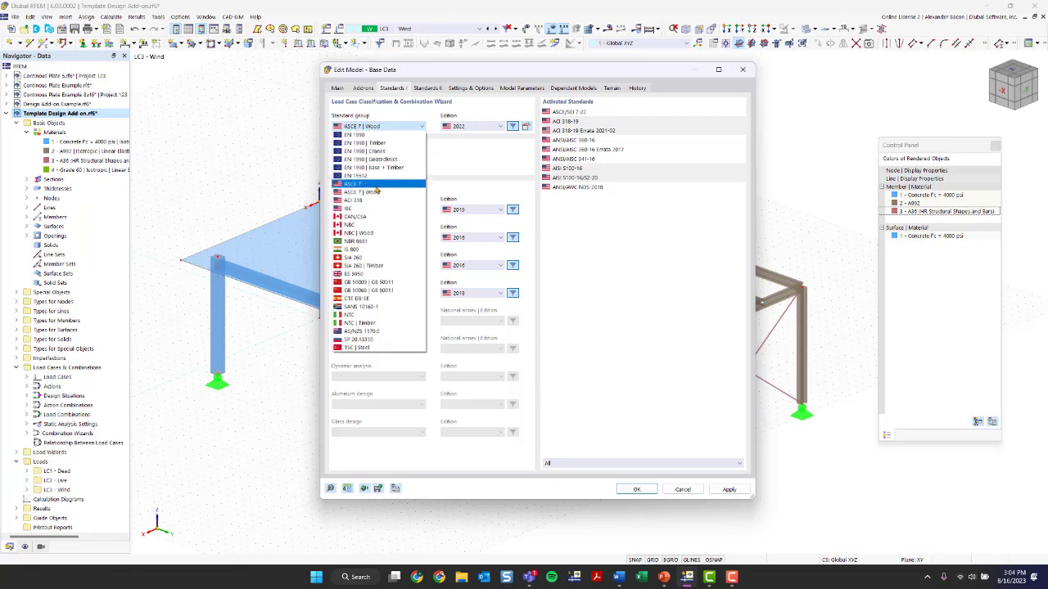
pyautogui.click(376, 192)
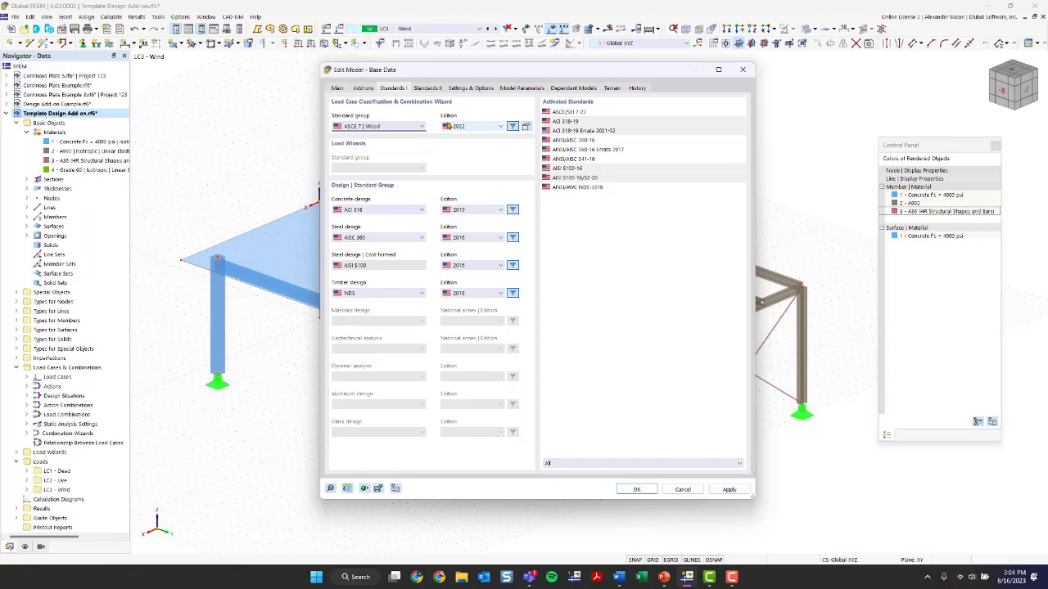
# Review the ASCE 7 | Wood combination wizard partial factors and creep factor options without changing them
pyautogui.click(526, 127)
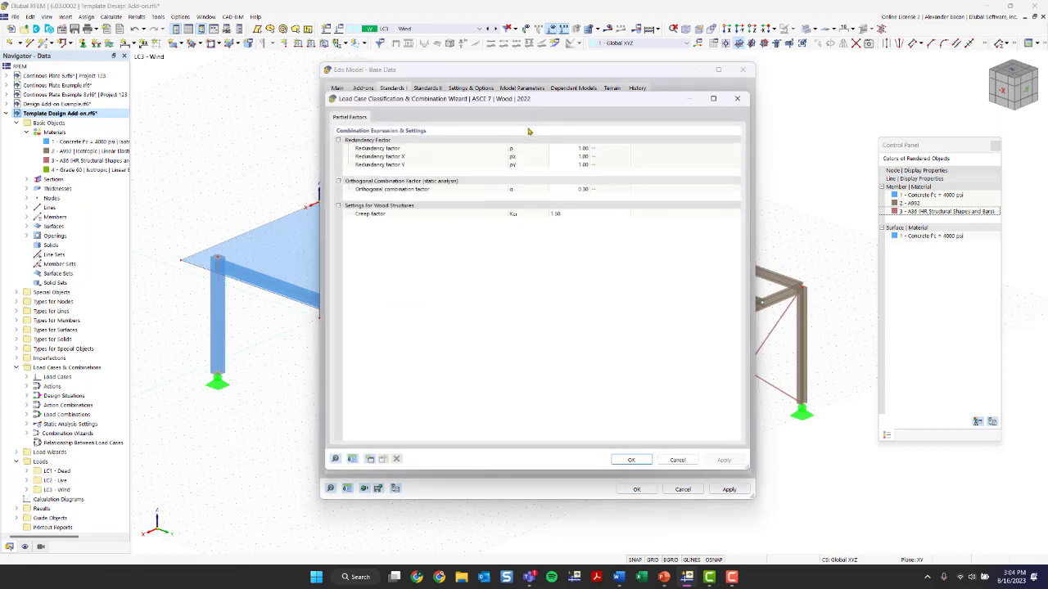
pyautogui.moveTo(427, 98)
pyautogui.mouseDown()
pyautogui.moveTo(427, 133)
pyautogui.moveTo(431, 110)
pyautogui.mouseUp()
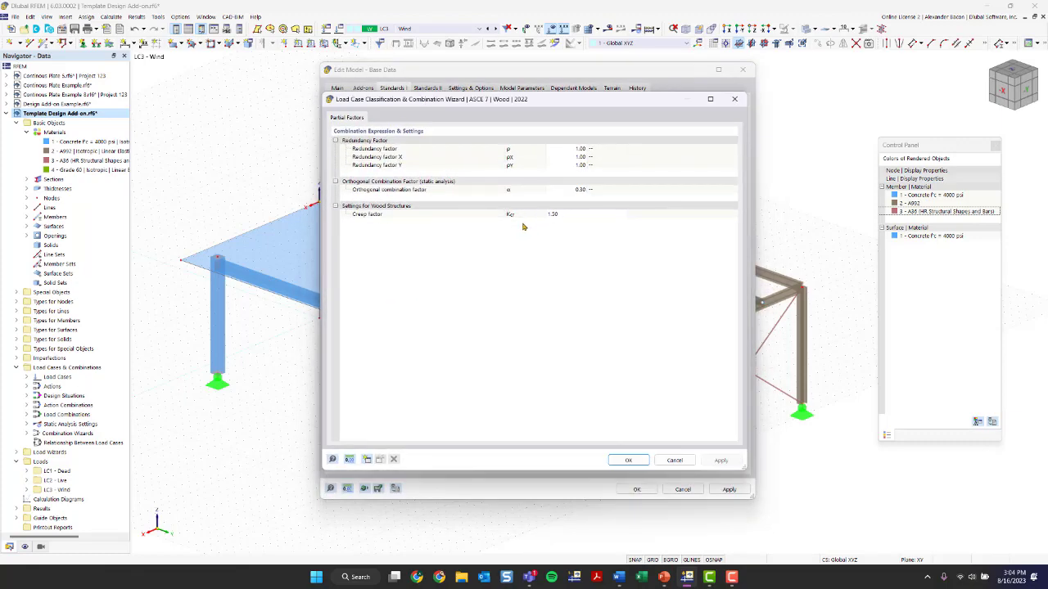
pyautogui.click(571, 217)
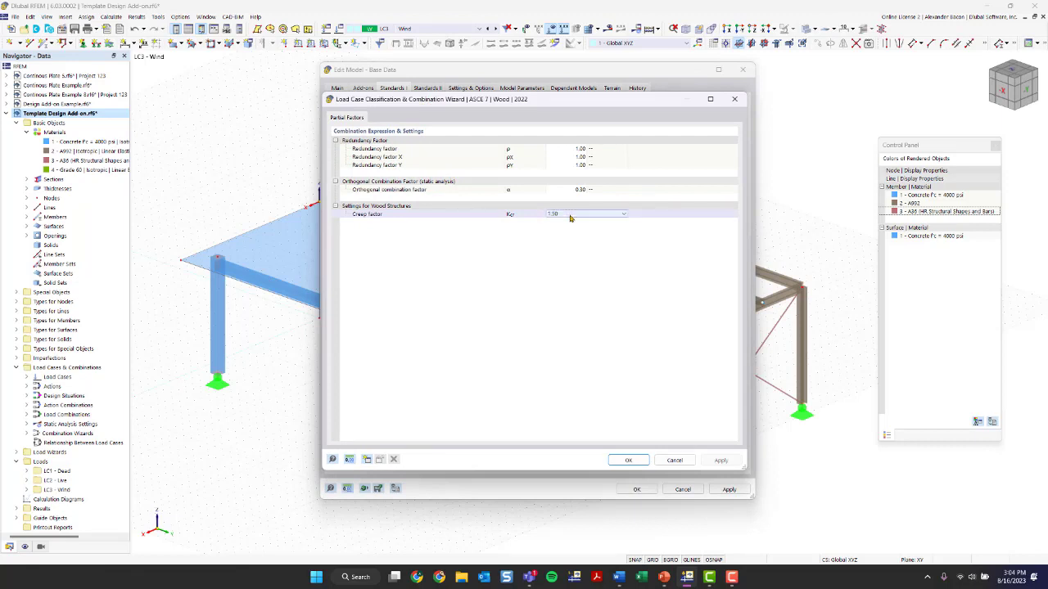
pyautogui.click(571, 217)
pyautogui.click(570, 217)
pyautogui.click(571, 217)
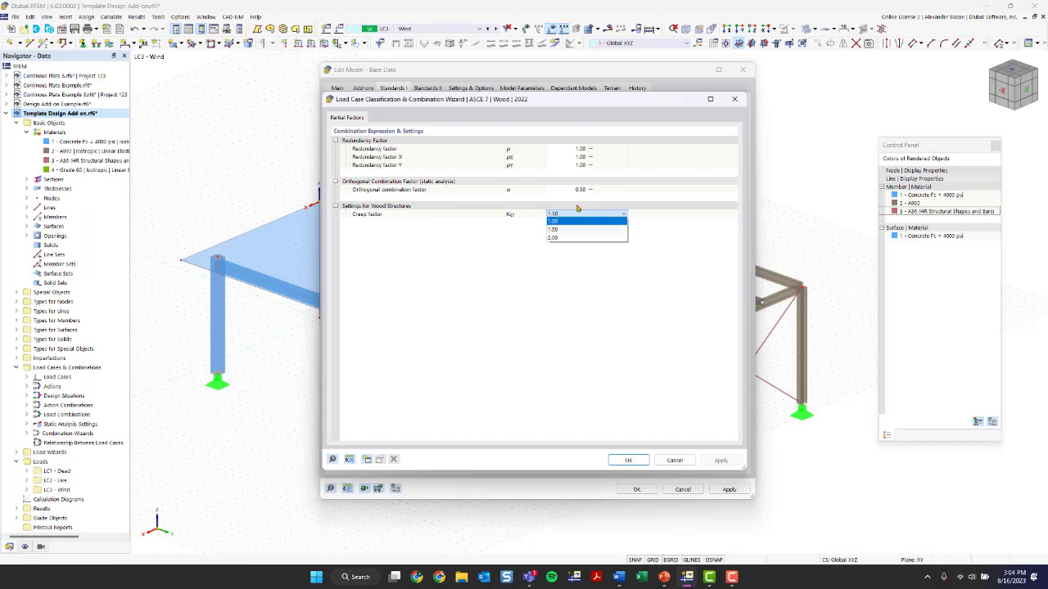
pyautogui.click(735, 100)
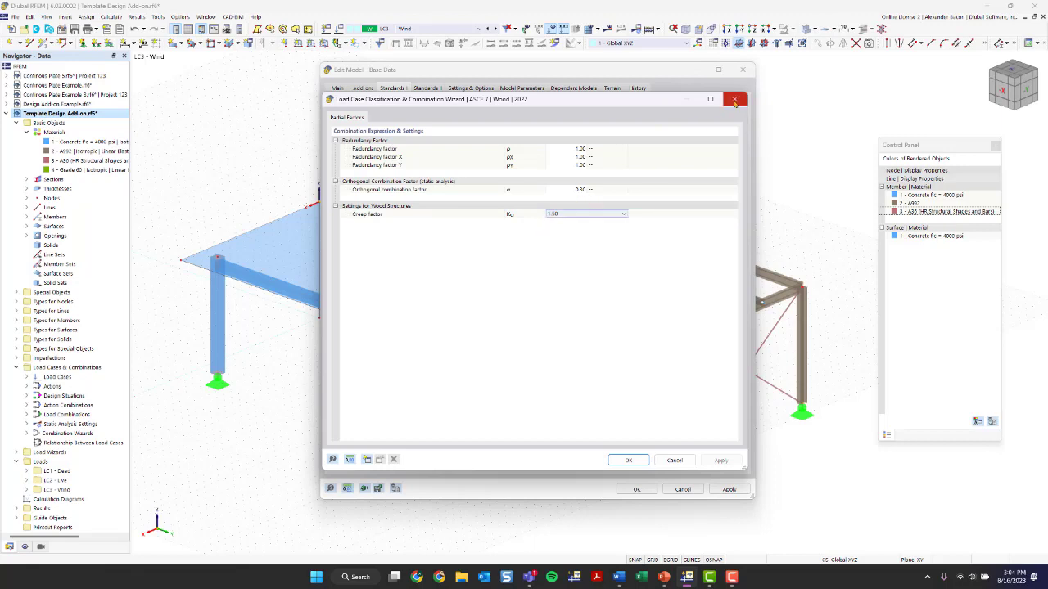
pyautogui.click(734, 99)
# Keep ACI 318 as the concrete design standard
pyautogui.click(385, 126)
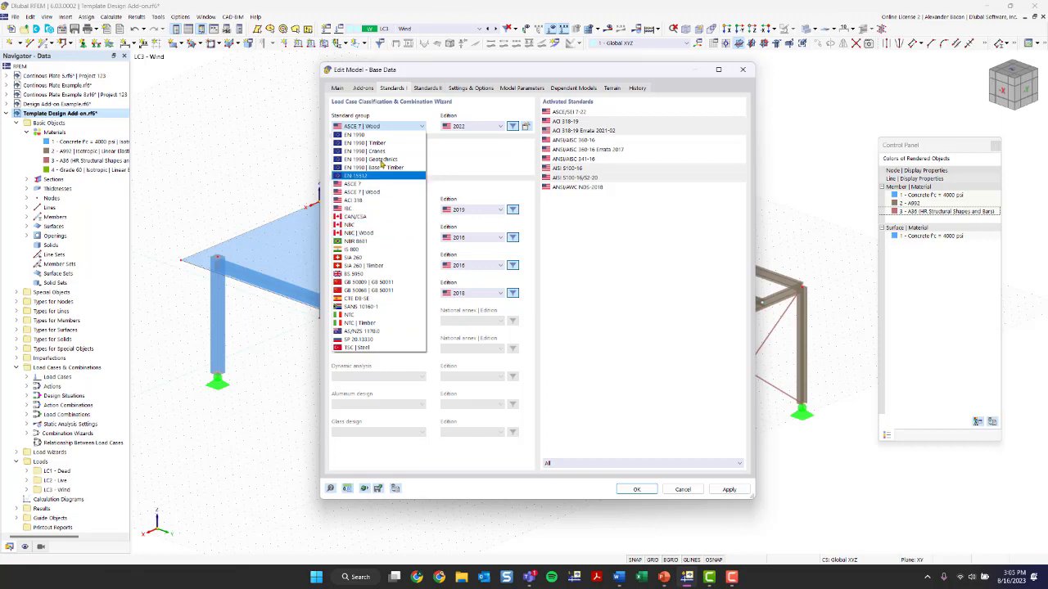
pyautogui.click(479, 179)
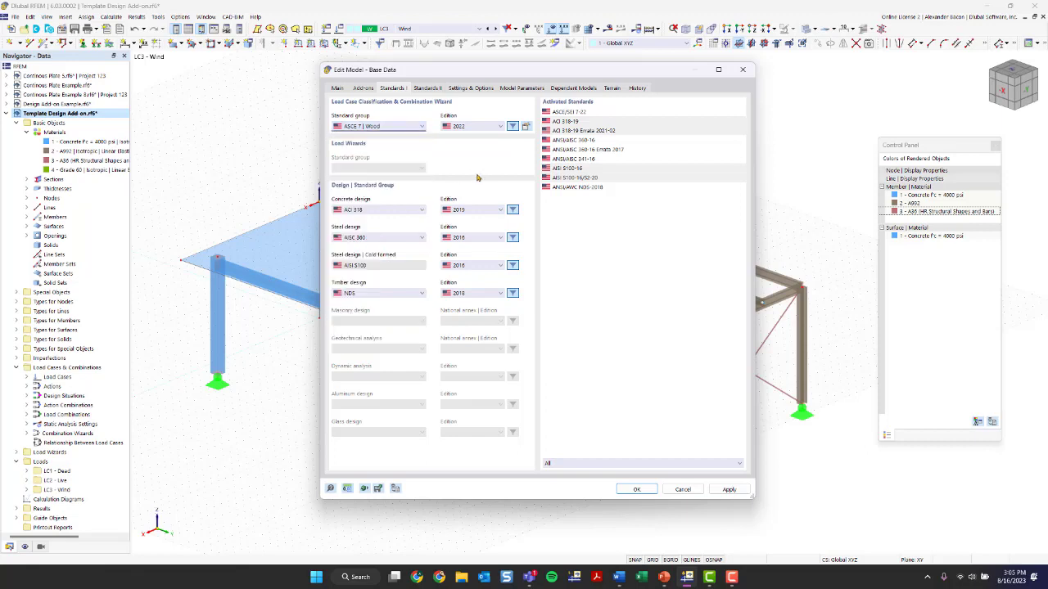
pyautogui.click(358, 209)
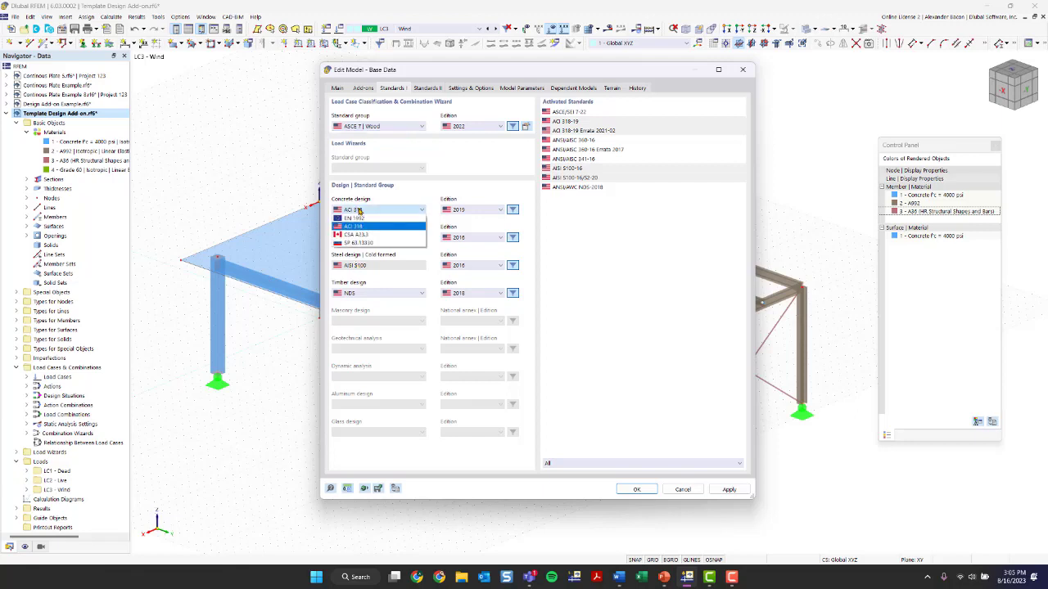
pyautogui.click(359, 226)
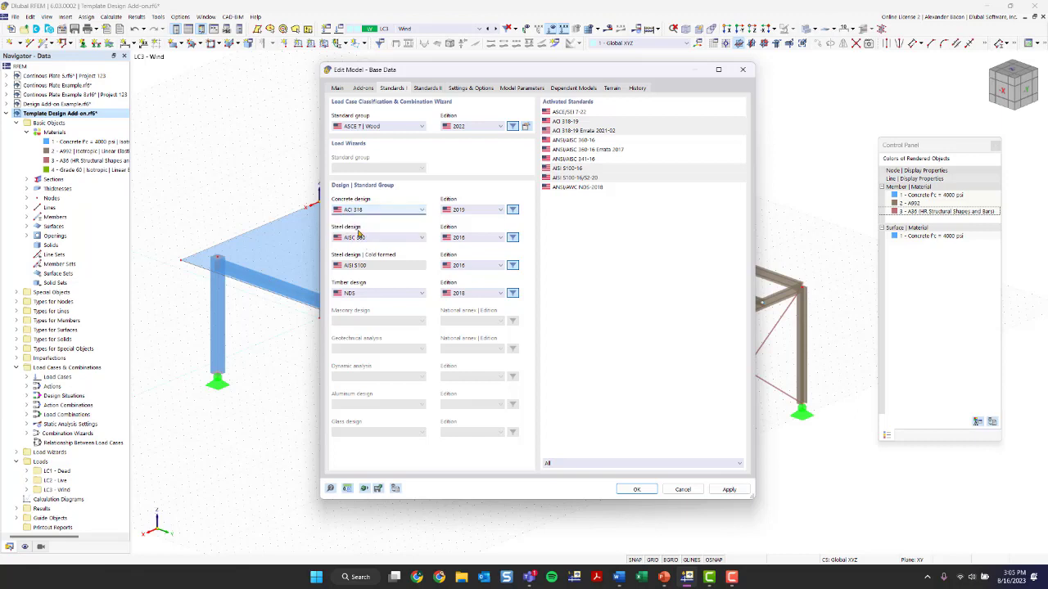
# Keep AISC 360 as the steel design standard and NDS as the timber design standard
pyautogui.click(359, 238)
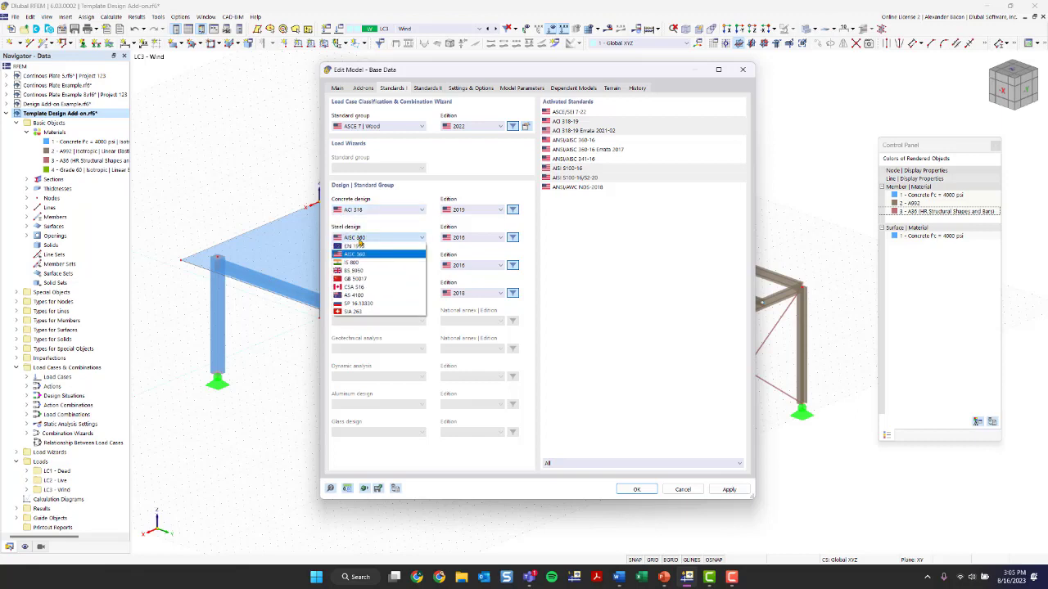
pyautogui.click(359, 239)
pyautogui.click(369, 293)
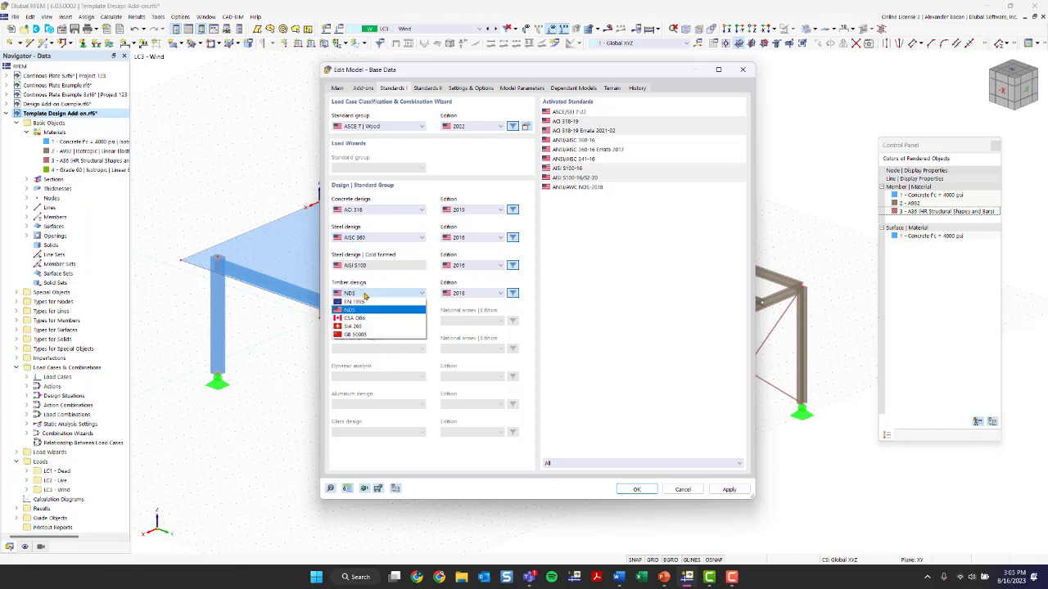
pyautogui.click(369, 310)
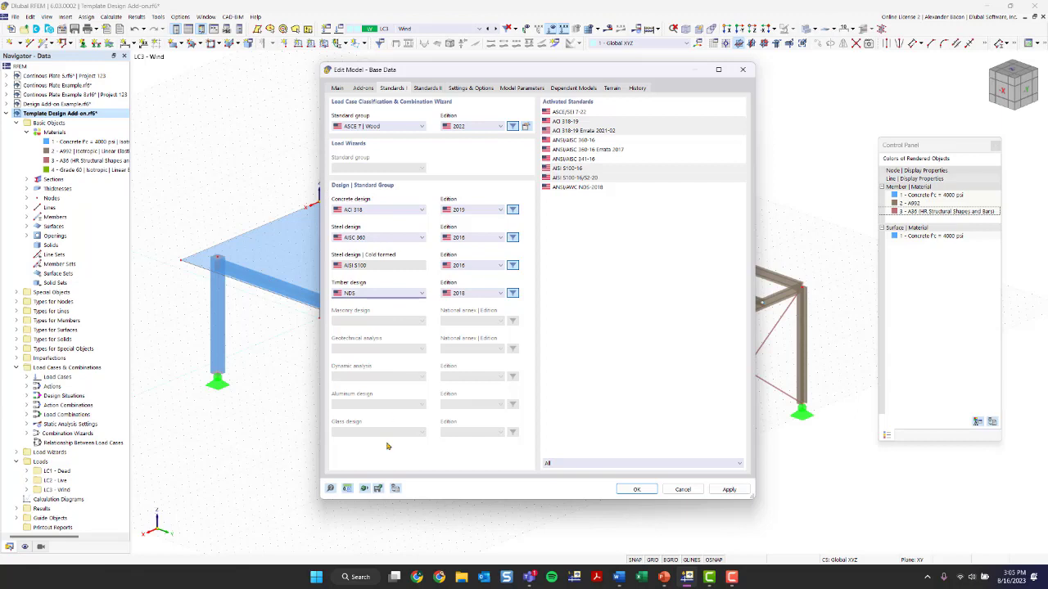
# Load the Imperial template for units and decimal places
pyautogui.click(348, 489)
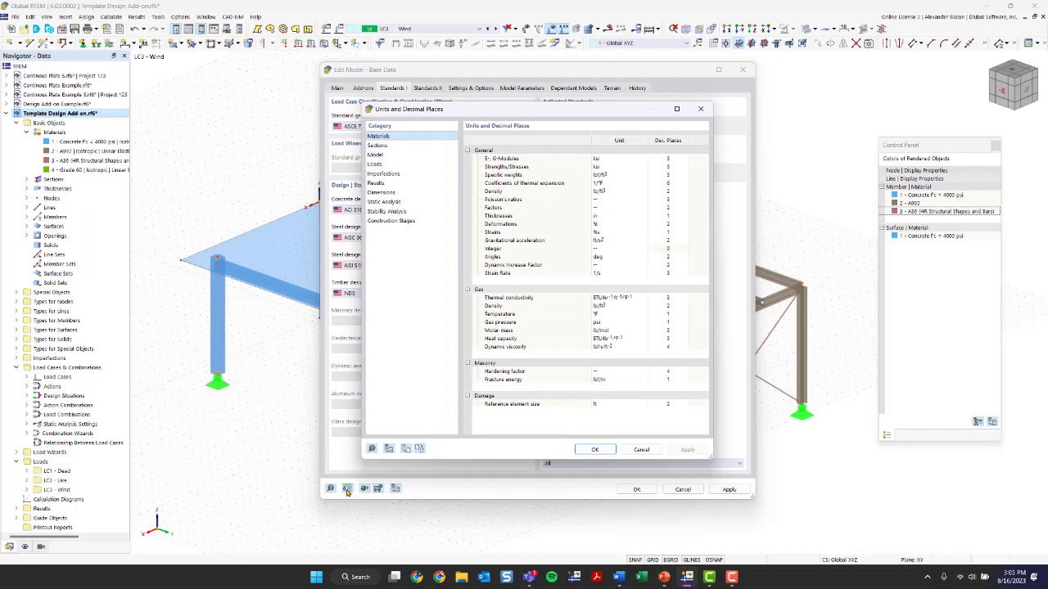
pyautogui.click(703, 111)
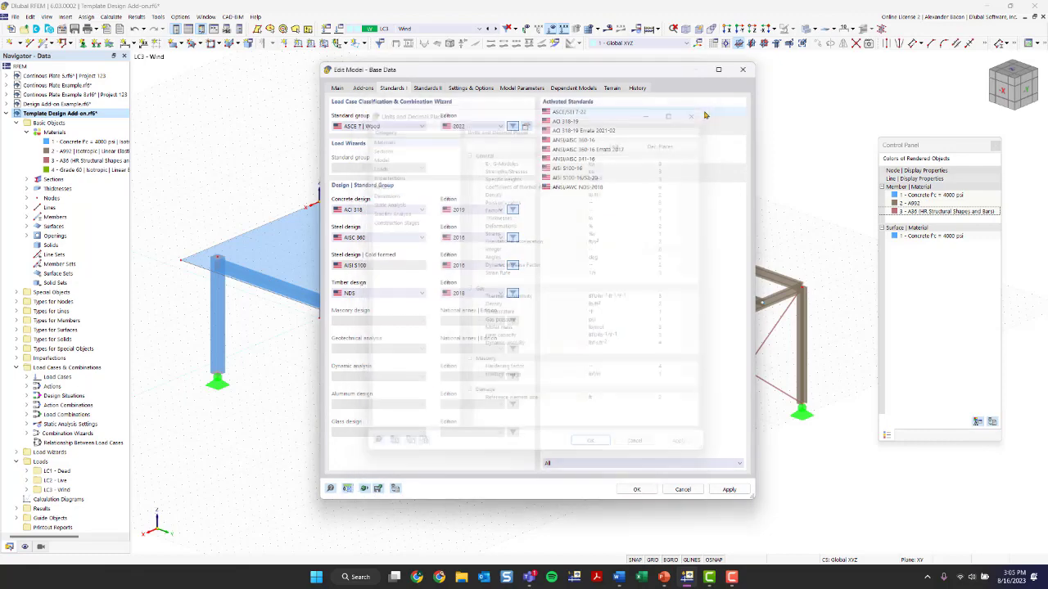
pyautogui.click(347, 489)
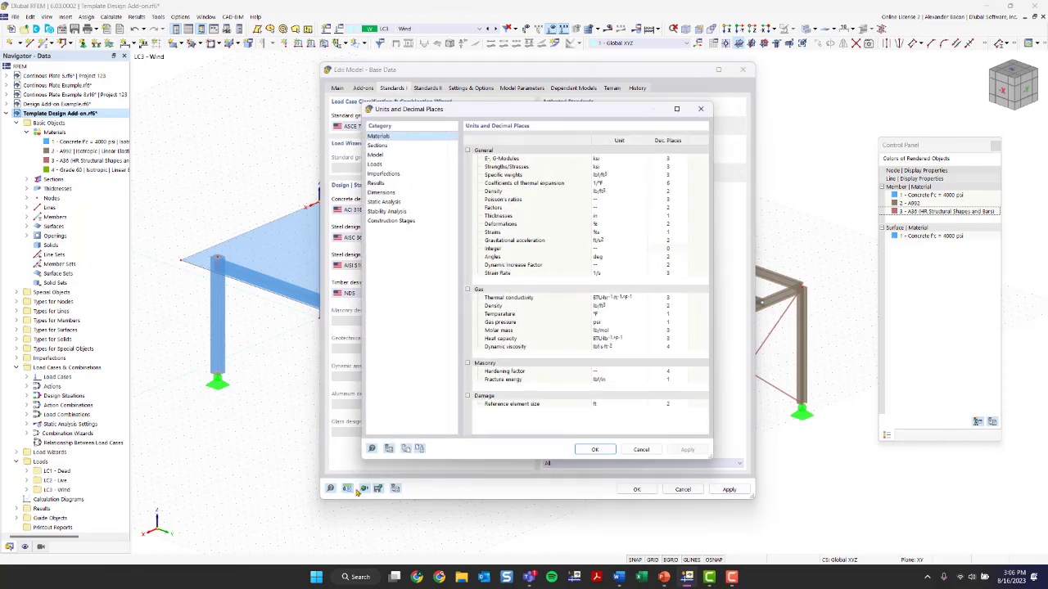
pyautogui.click(407, 450)
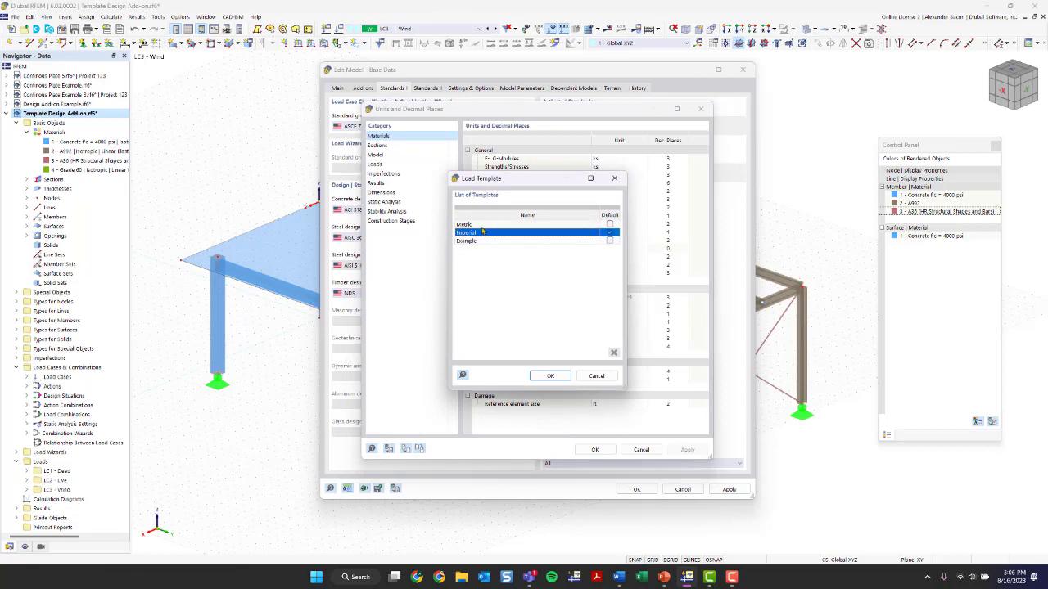
pyautogui.click(565, 374)
pyautogui.click(597, 450)
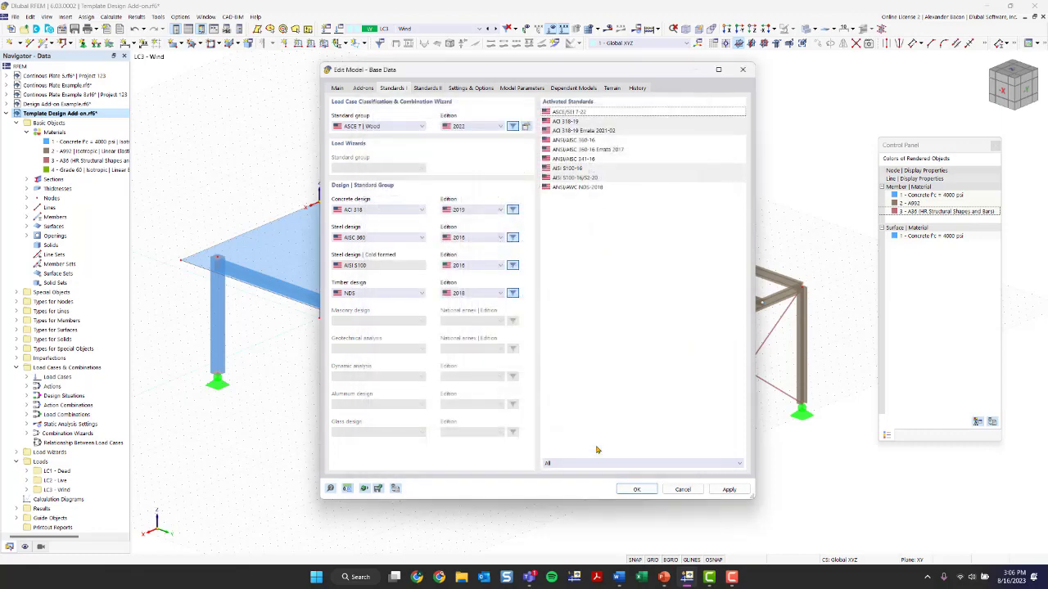
# Review the gravity, tolerance and axis orientation settings, then confirm the model base data
pyautogui.click(470, 88)
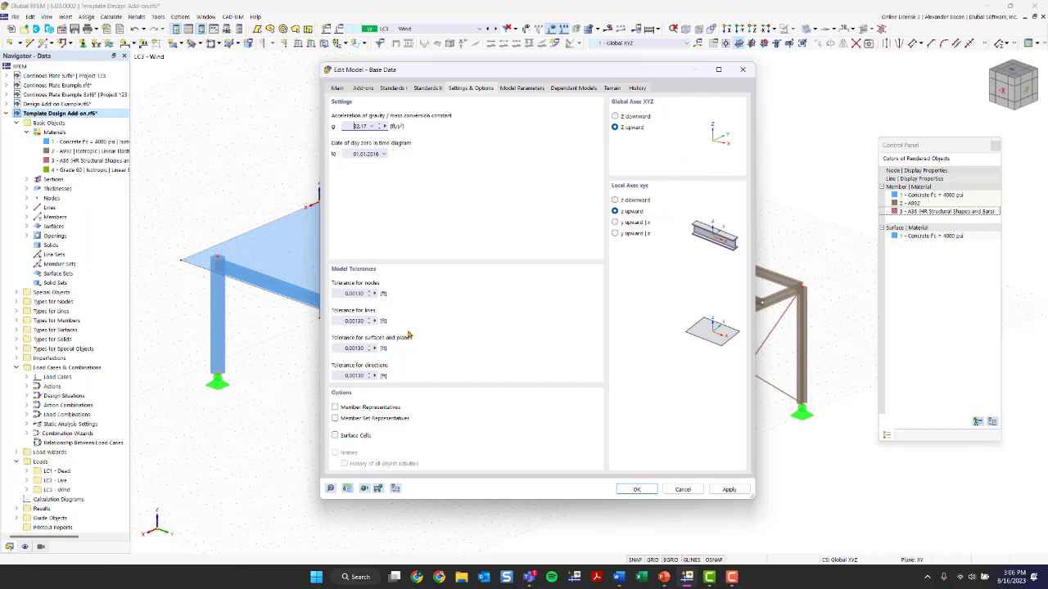
pyautogui.click(640, 489)
pyautogui.click(577, 341)
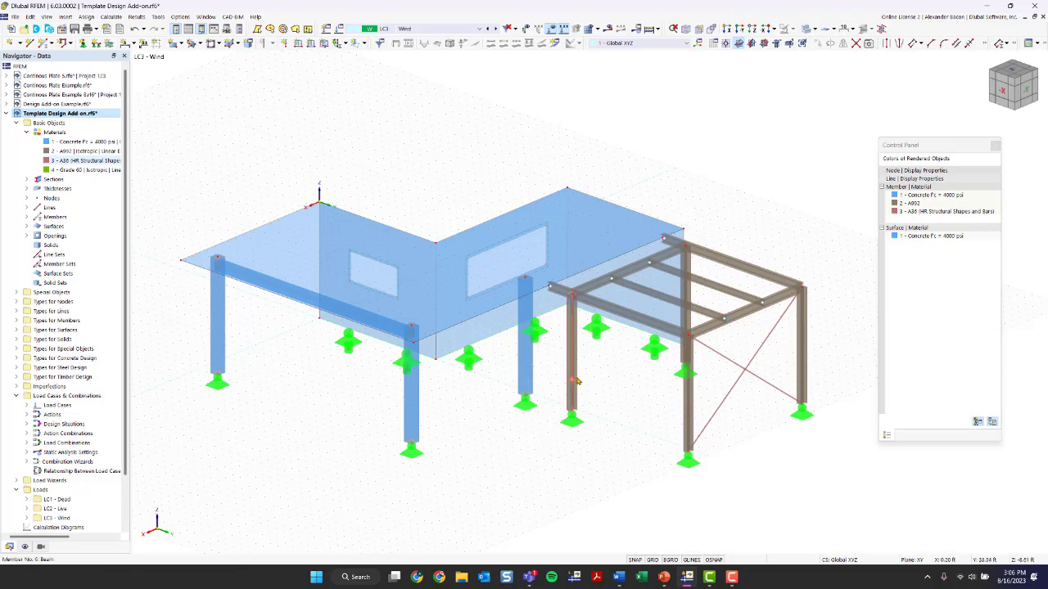
# Select the steel frame from a bottom view and copy it 40 ft along X as one copy
pyautogui.moveTo(576, 381)
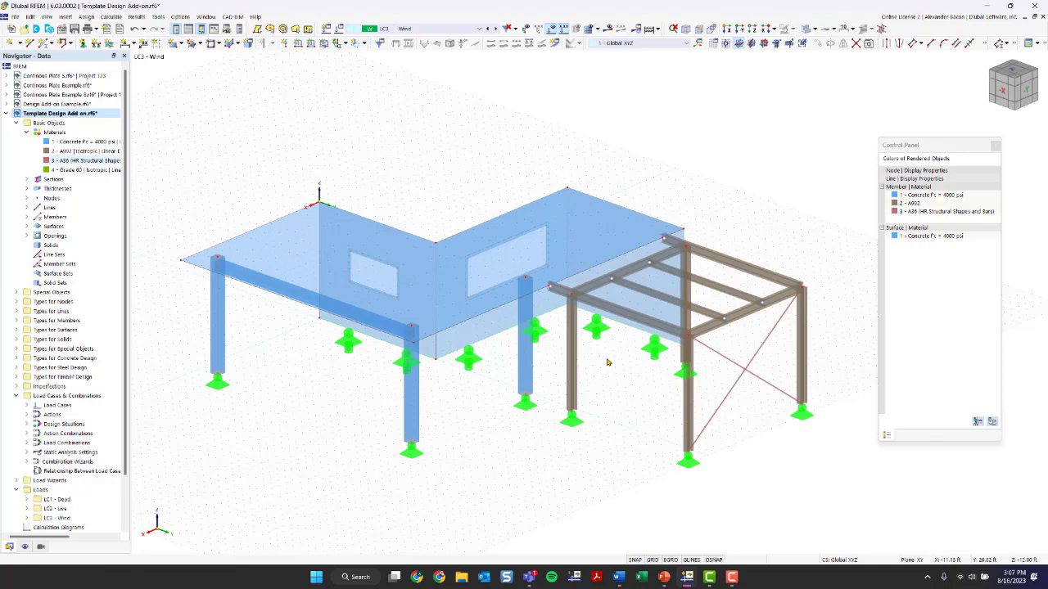
pyautogui.keyDown('ctrl'); pyautogui.moveTo(646, 403); pyautogui.dragTo(702, 434, button='middle'); pyautogui.keyUp('ctrl')
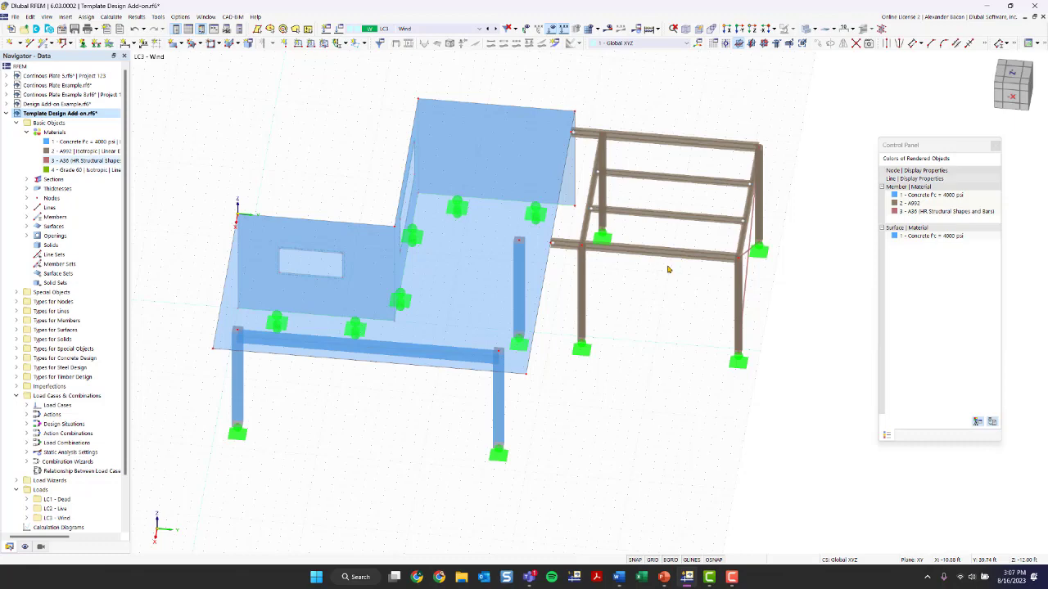
pyautogui.keyDown('ctrl'); pyautogui.moveTo(423, 437); pyautogui.dragTo(426, 405, button='middle'); pyautogui.keyUp('ctrl')
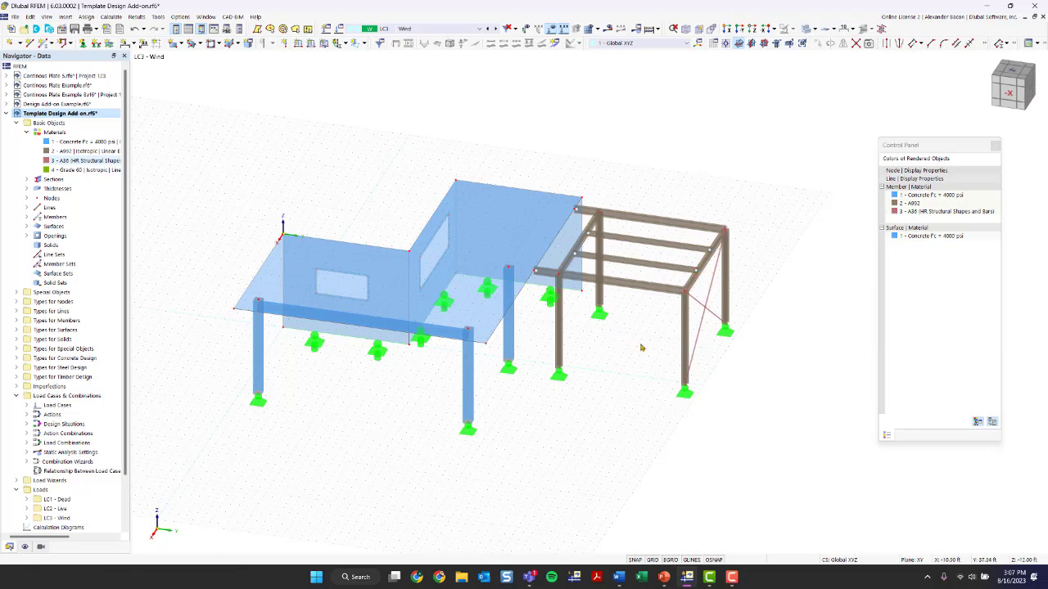
pyautogui.click(1019, 74)
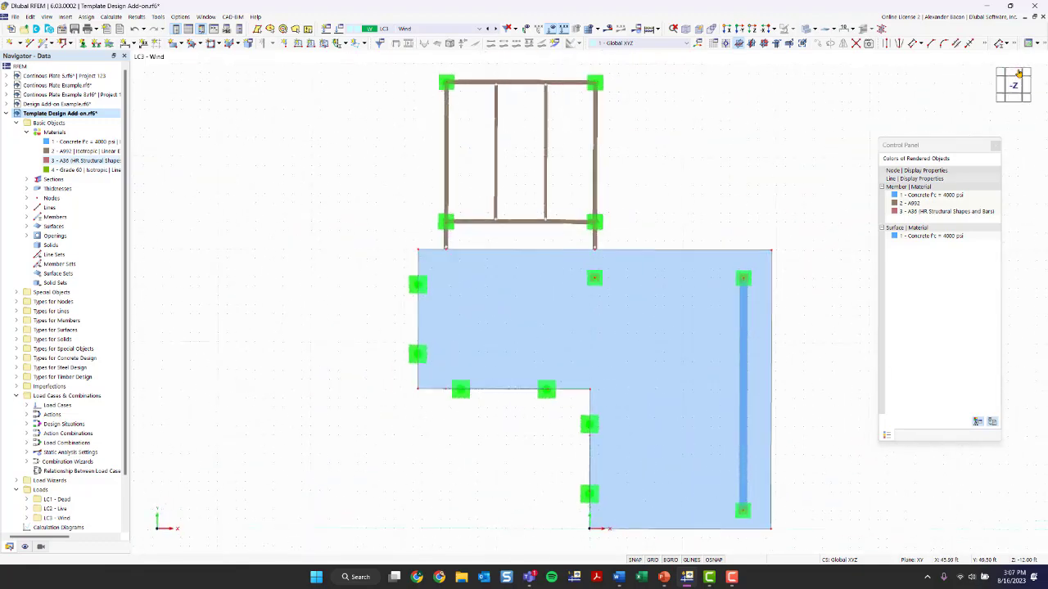
pyautogui.moveTo(697, 150); pyautogui.dragTo(617, 199, button='middle')
pyautogui.scroll(-1, 613, 157)
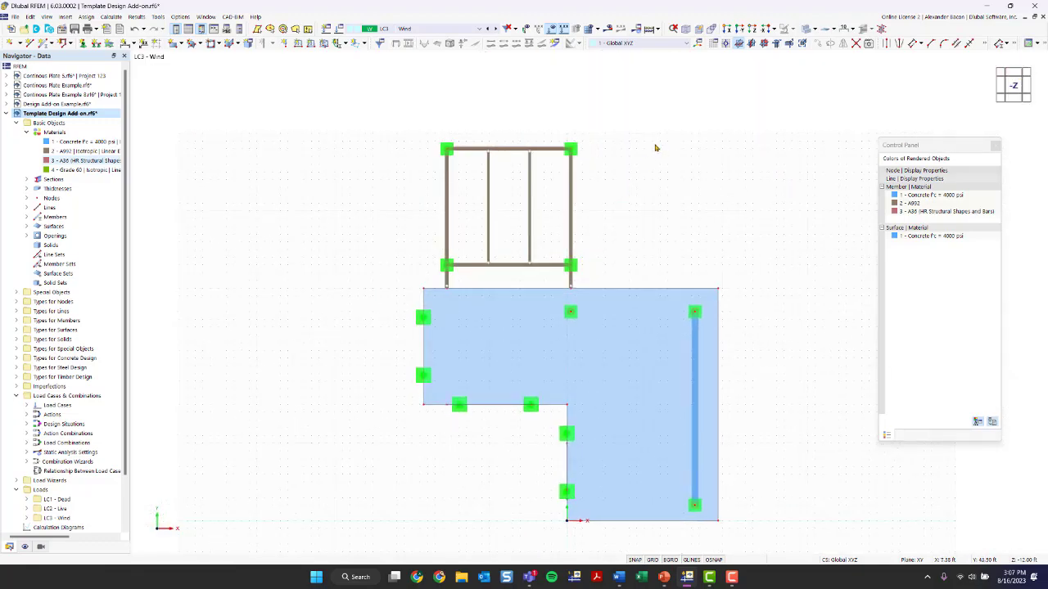
pyautogui.moveTo(668, 102); pyautogui.dragTo(368, 282)
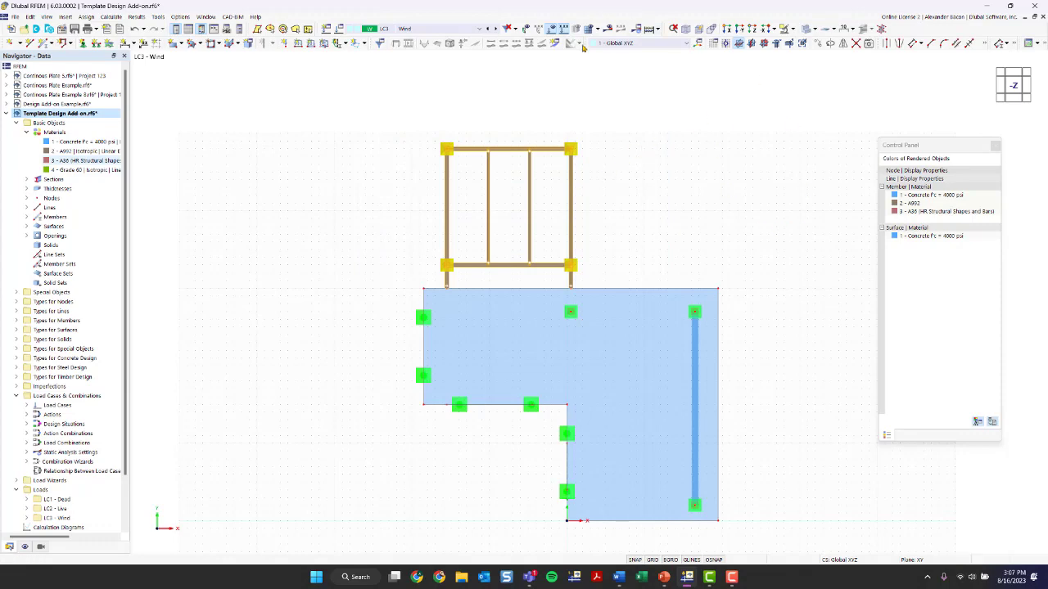
pyautogui.scroll(-1, 810, 176)
pyautogui.moveTo(807, 182); pyautogui.dragTo(619, 194, button='middle')
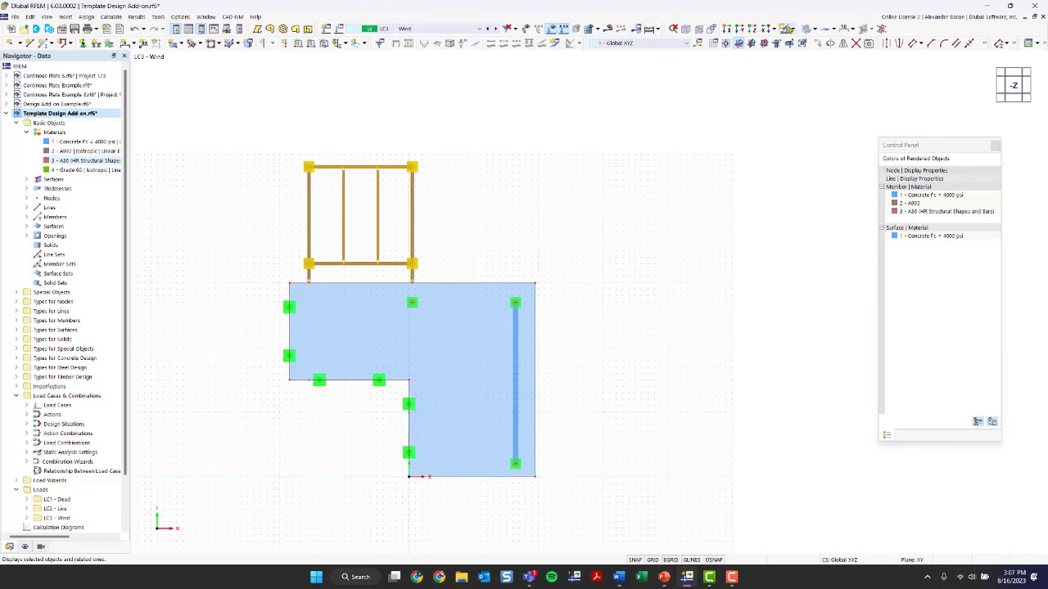
pyautogui.click(819, 43)
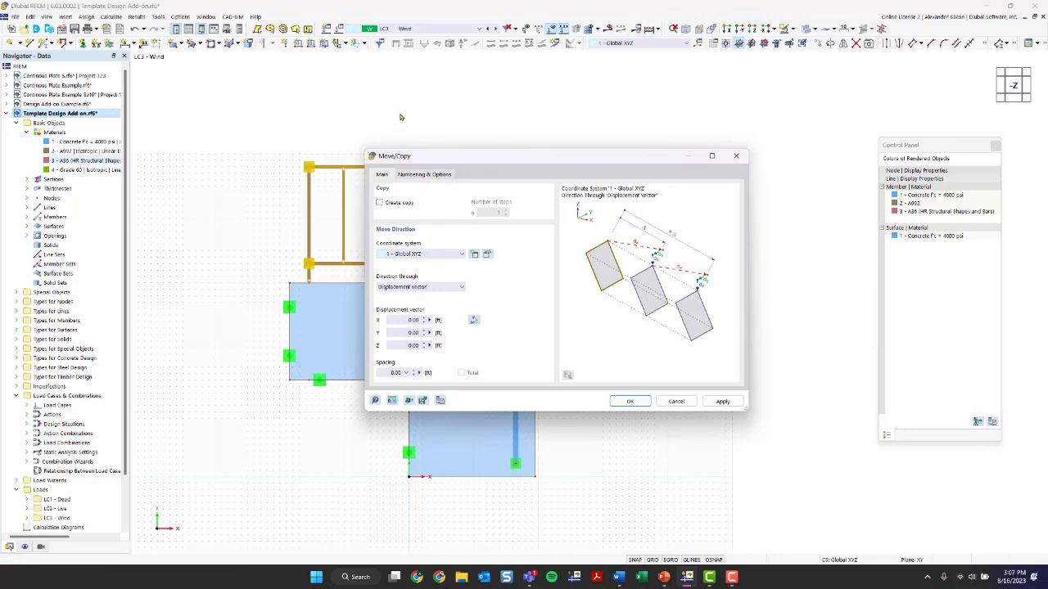
pyautogui.click(391, 204)
pyautogui.click(403, 319)
pyautogui.write('40')
pyautogui.click(632, 401)
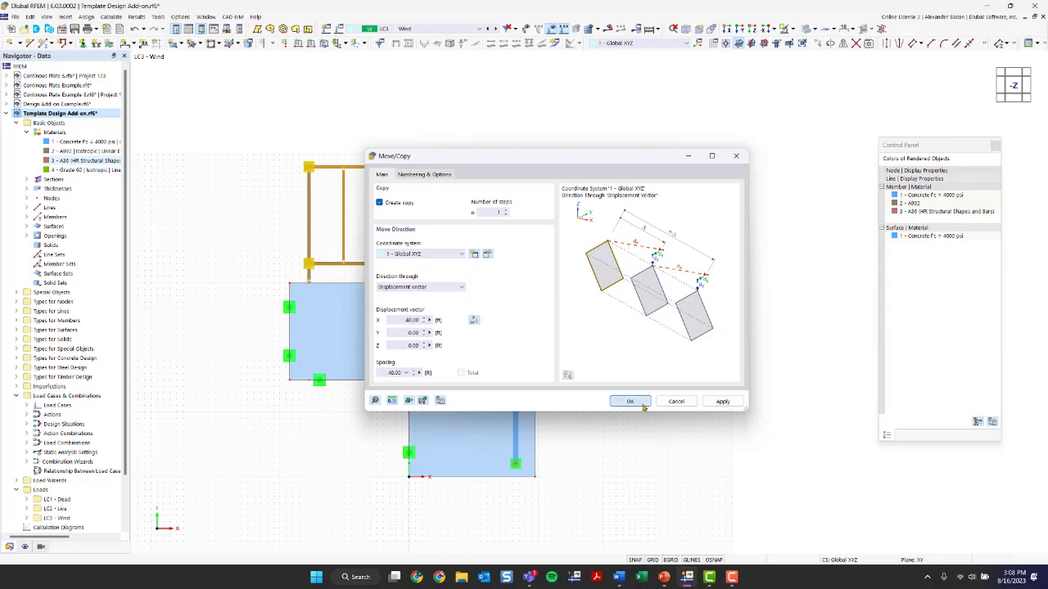
# Try to delete load case LC3 Wind from the load cases and combinations
pyautogui.keyDown('ctrl'); pyautogui.moveTo(657, 353); pyautogui.dragTo(583, 278, button='middle'); pyautogui.keyUp('ctrl')
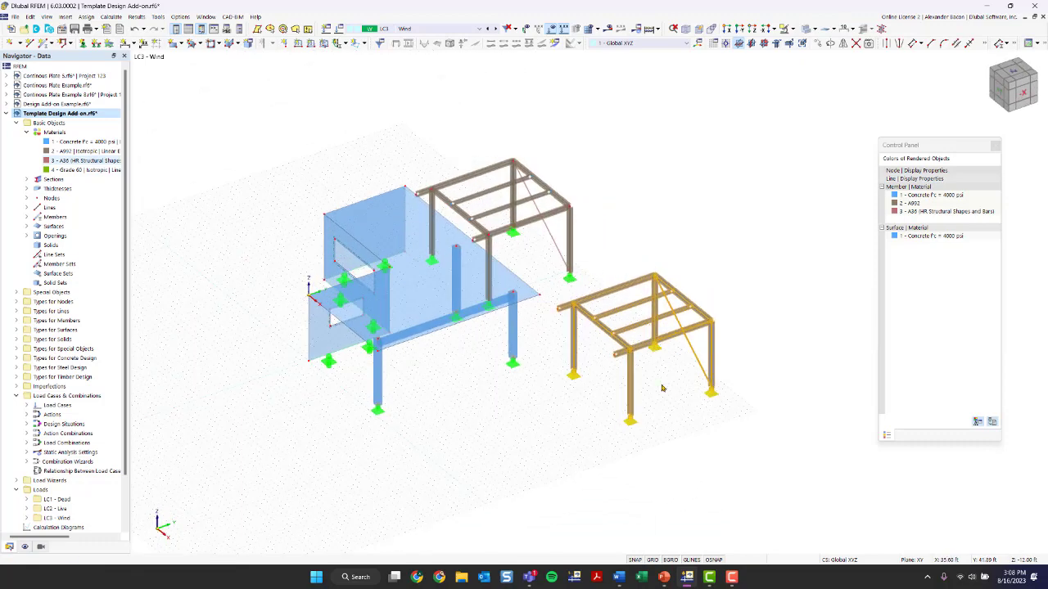
pyautogui.click(551, 339)
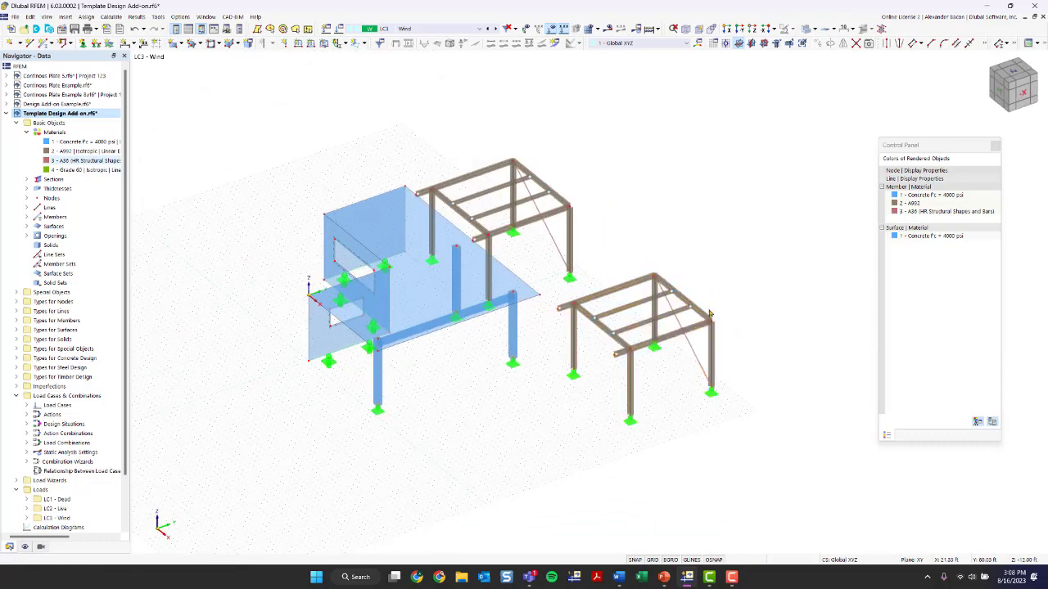
pyautogui.click(339, 29)
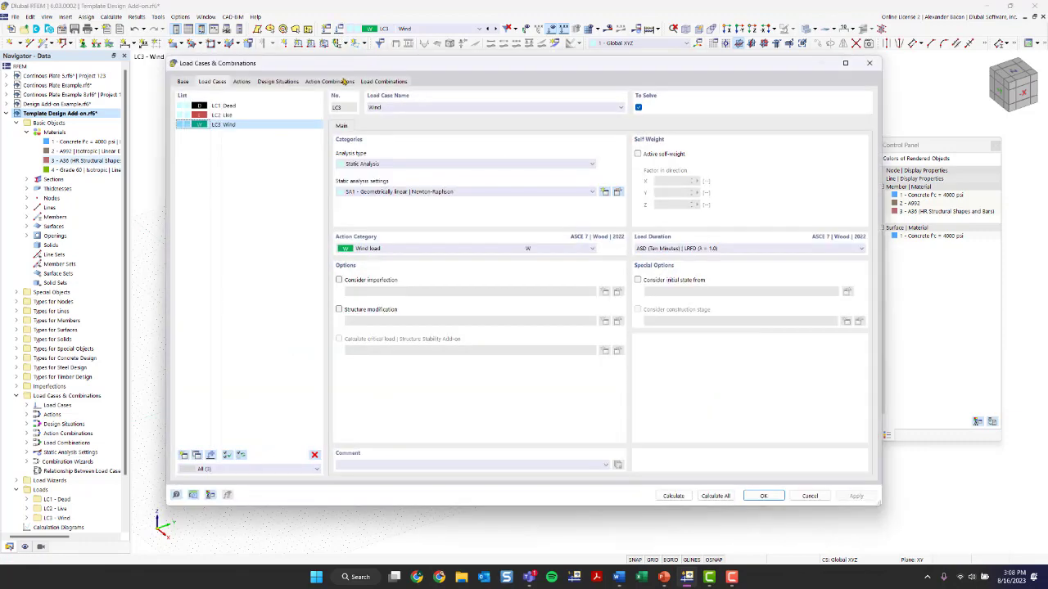
pyautogui.click(313, 454)
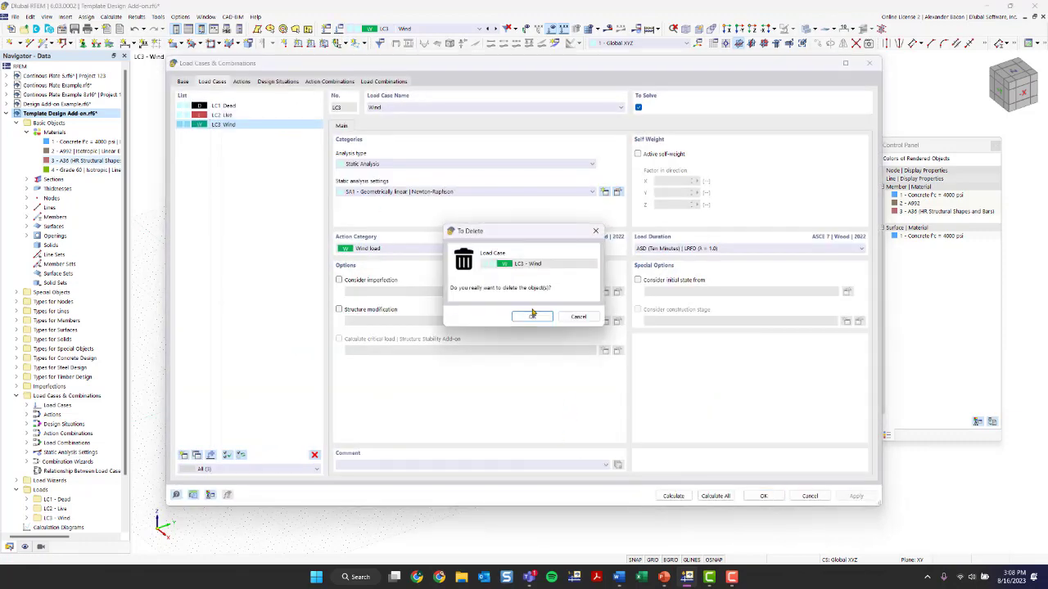
pyautogui.click(533, 313)
pyautogui.click(529, 313)
pyautogui.click(613, 331)
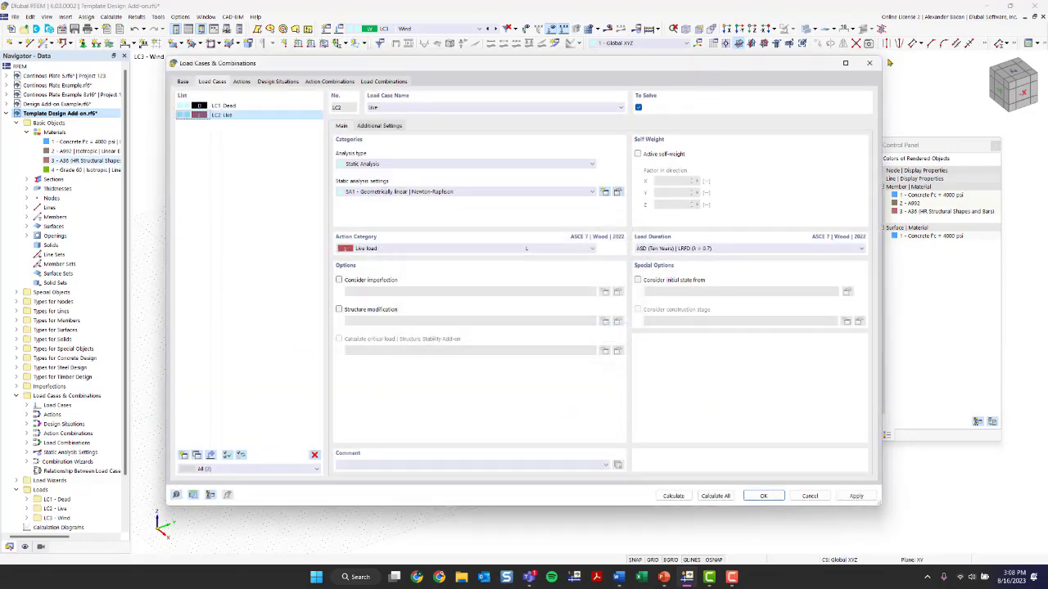
pyautogui.click(869, 63)
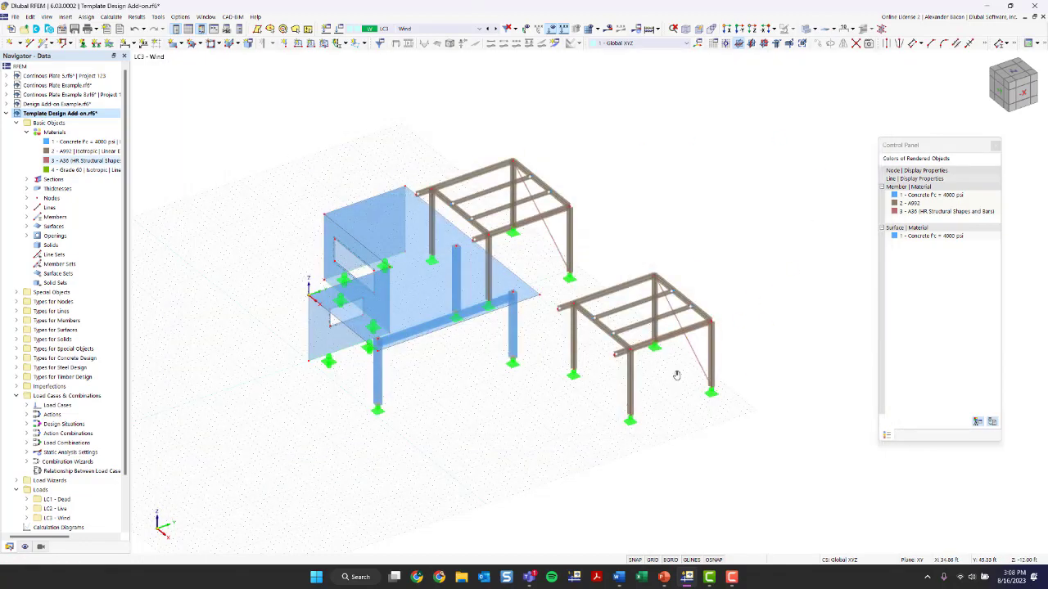
# Select the copied steel frame and set up a Rotate by -90° about the Z axis without copying
pyautogui.moveTo(676, 374)
pyautogui.keyDown('ctrl'); pyautogui.mouseDown(button='middle')
pyautogui.moveTo(644, 369)
pyautogui.moveTo(679, 382)
pyautogui.mouseUp(button='middle'); pyautogui.keyUp('ctrl')
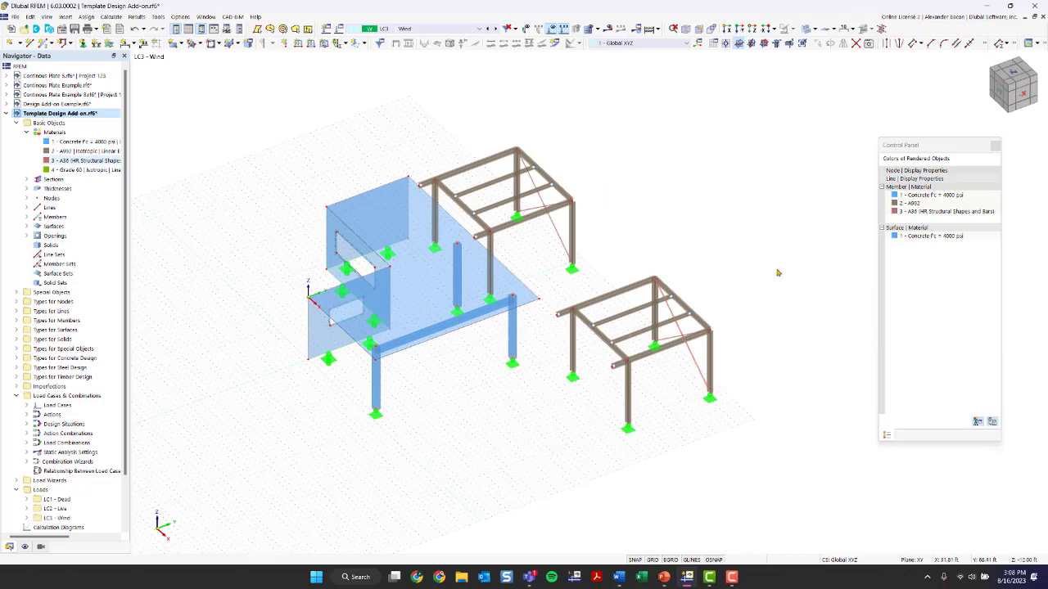
pyautogui.moveTo(756, 237); pyautogui.dragTo(703, 274)
pyautogui.scroll(3, 658, 263)
pyautogui.keyDown('ctrl'); pyautogui.moveTo(709, 271); pyautogui.dragTo(732, 262, button='middle'); pyautogui.keyUp('ctrl')
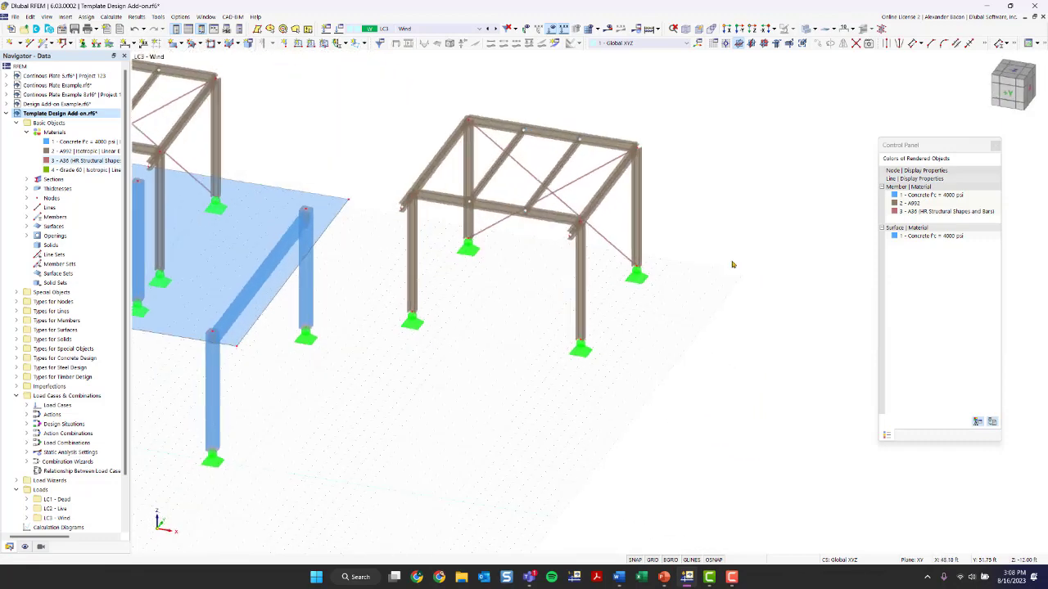
pyautogui.moveTo(725, 73); pyautogui.dragTo(368, 411)
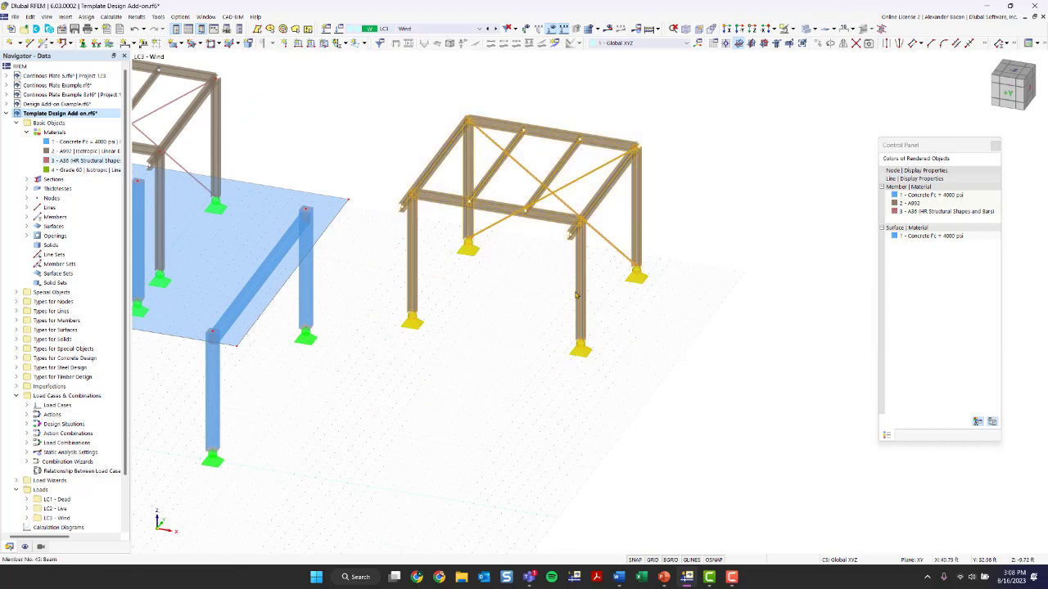
pyautogui.moveTo(576, 295)
pyautogui.click(832, 46)
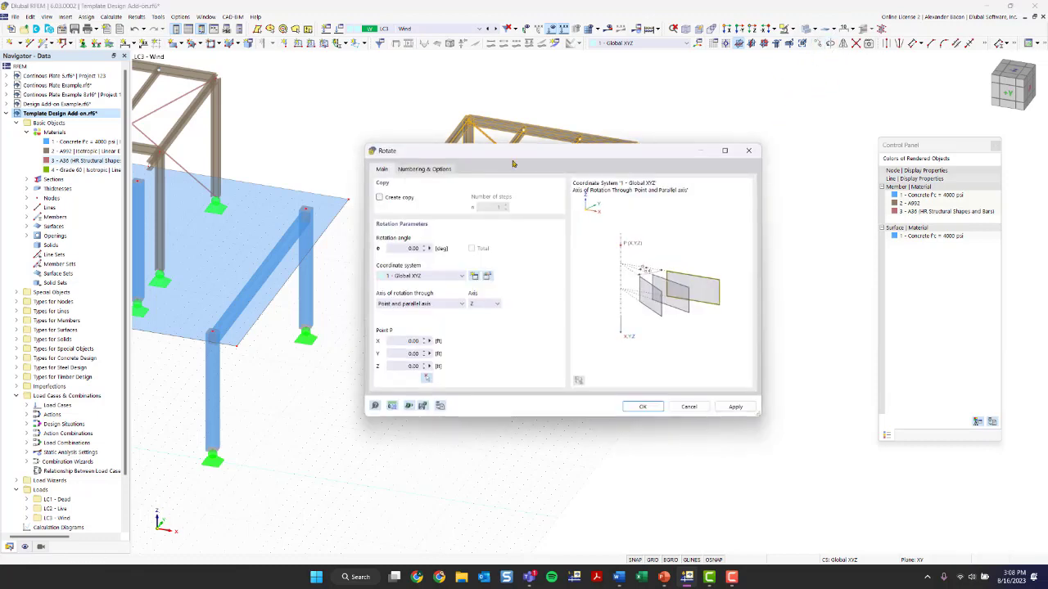
pyautogui.click(396, 198)
pyautogui.click(395, 201)
pyautogui.click(483, 304)
pyautogui.click(423, 304)
pyautogui.click(417, 304)
pyautogui.click(414, 306)
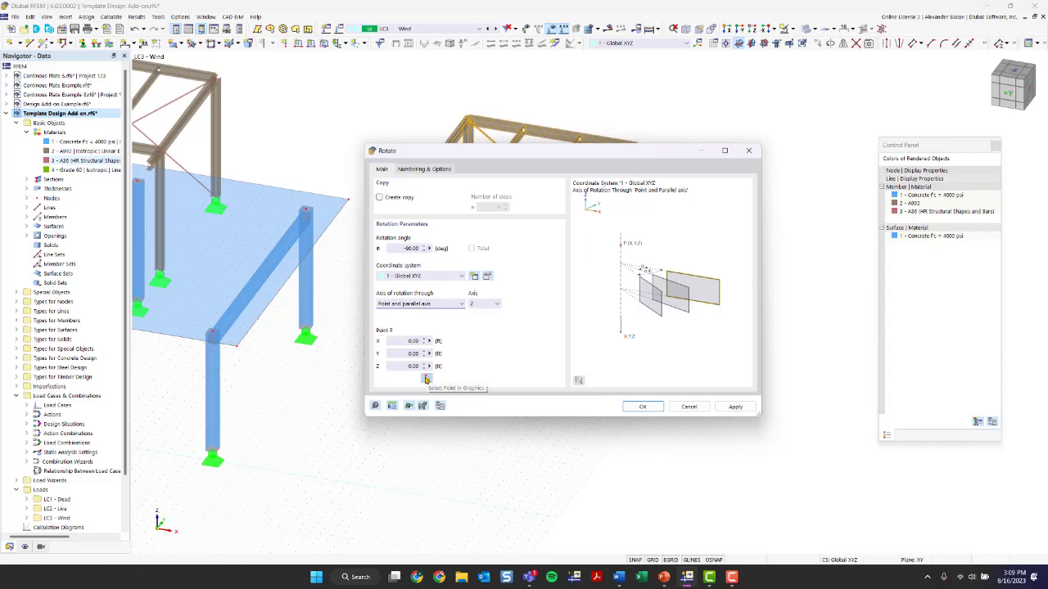
# Pick the frame's corner node at X 24.50, Y 30.00, Z 0.00 ft as rotation point and apply the rotation
pyautogui.click(407, 341)
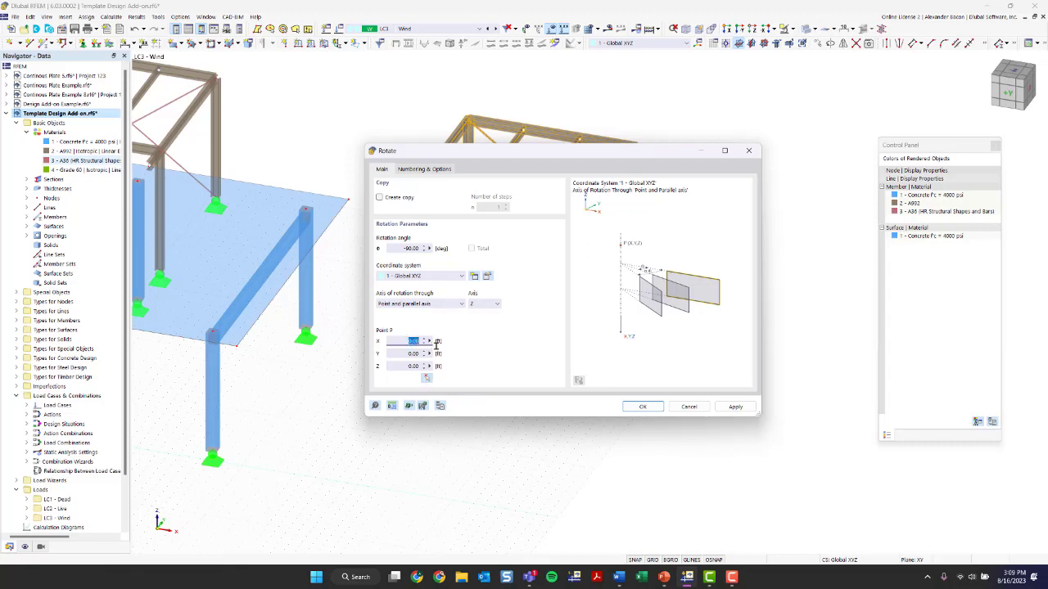
pyautogui.click(402, 353)
pyautogui.click(426, 379)
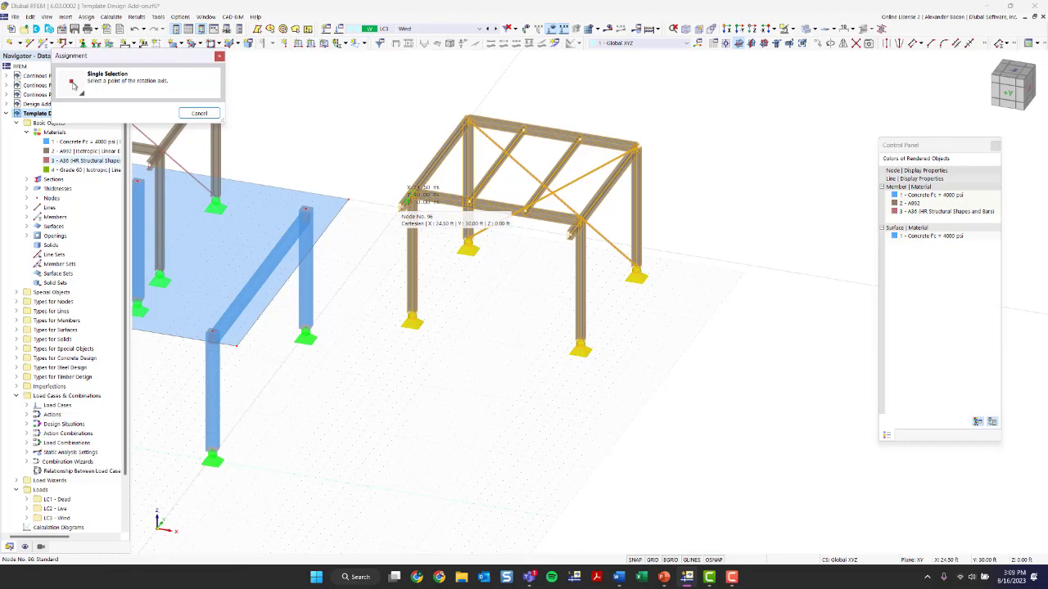
pyautogui.click(407, 200)
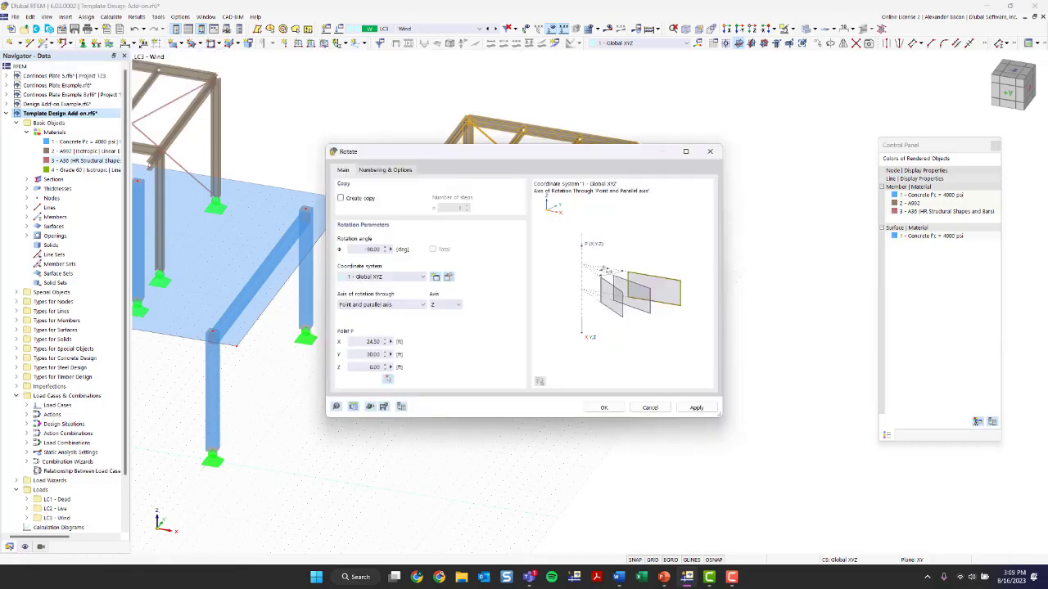
pyautogui.click(603, 409)
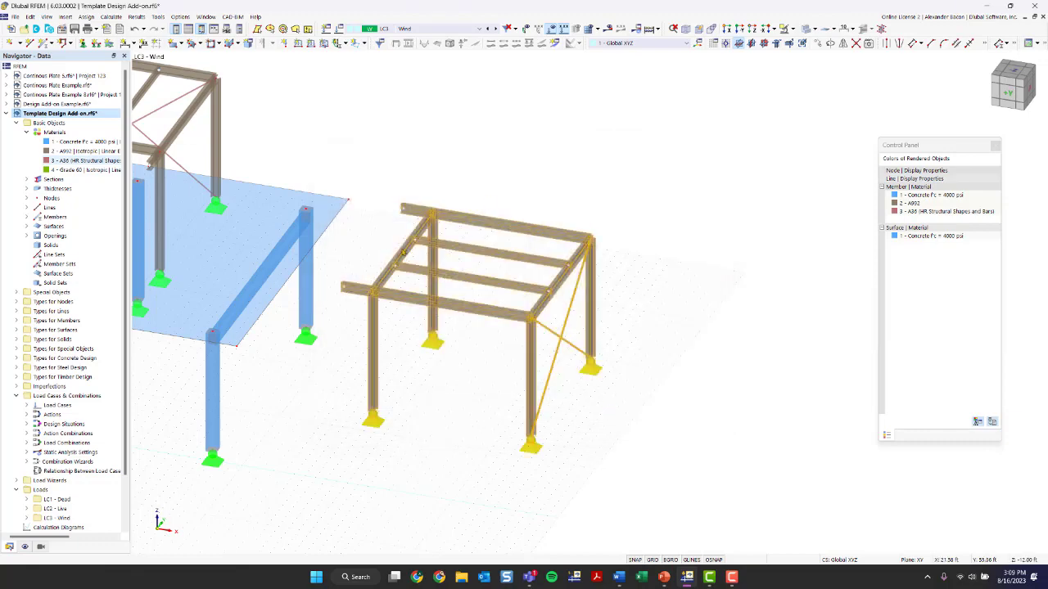
pyautogui.click(618, 403)
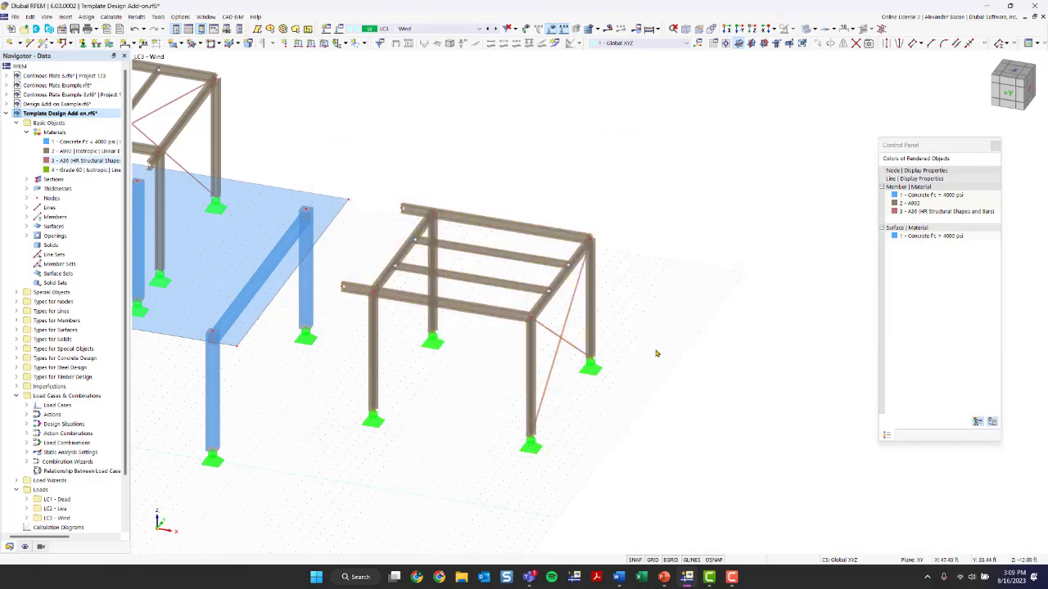
pyautogui.keyDown('ctrl'); pyautogui.moveTo(657, 352); pyautogui.dragTo(612, 361, button='middle'); pyautogui.keyUp('ctrl')
pyautogui.scroll(-1, 610, 344)
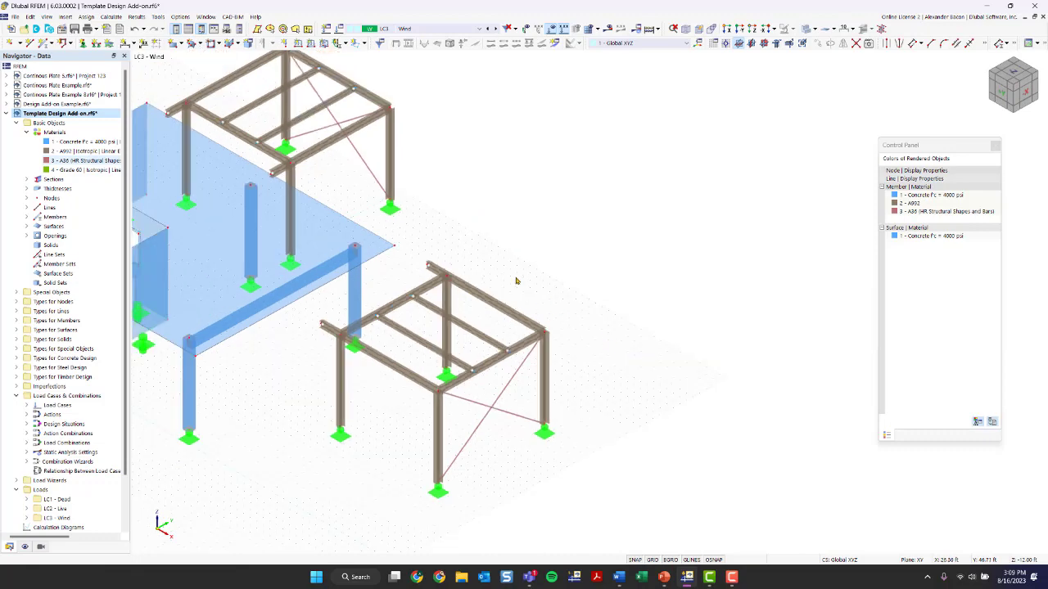
pyautogui.moveTo(463, 348); pyautogui.dragTo(564, 349, button='middle')
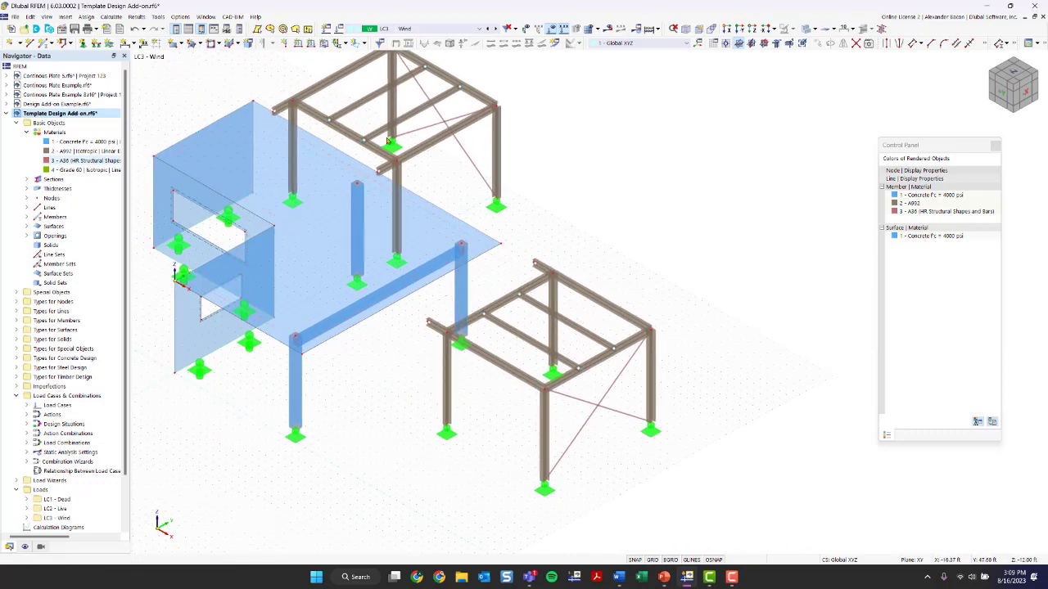
pyautogui.scroll(3, 482, 286)
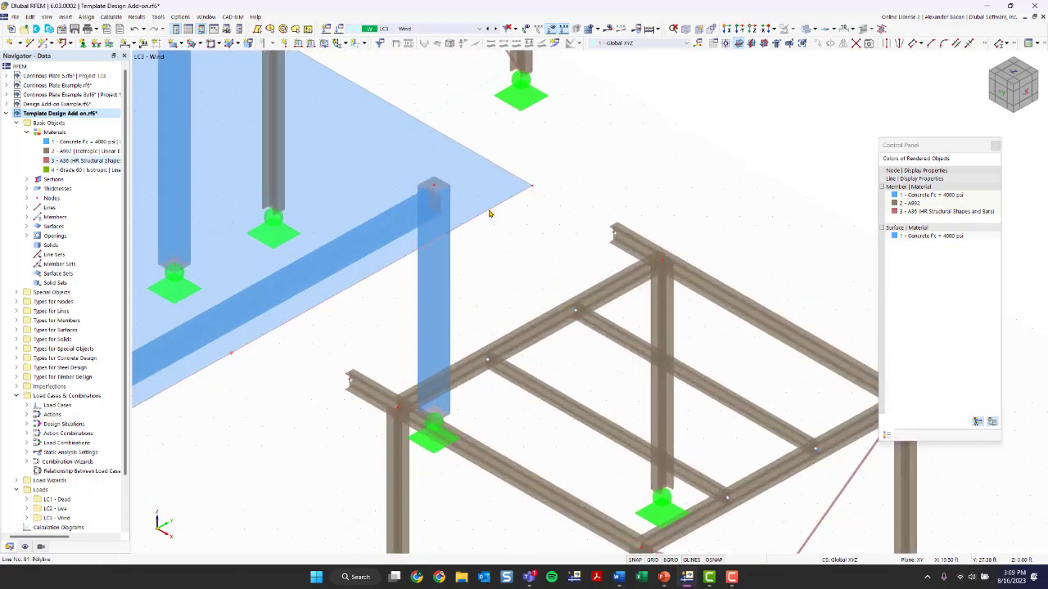
pyautogui.scroll(-5, 490, 214)
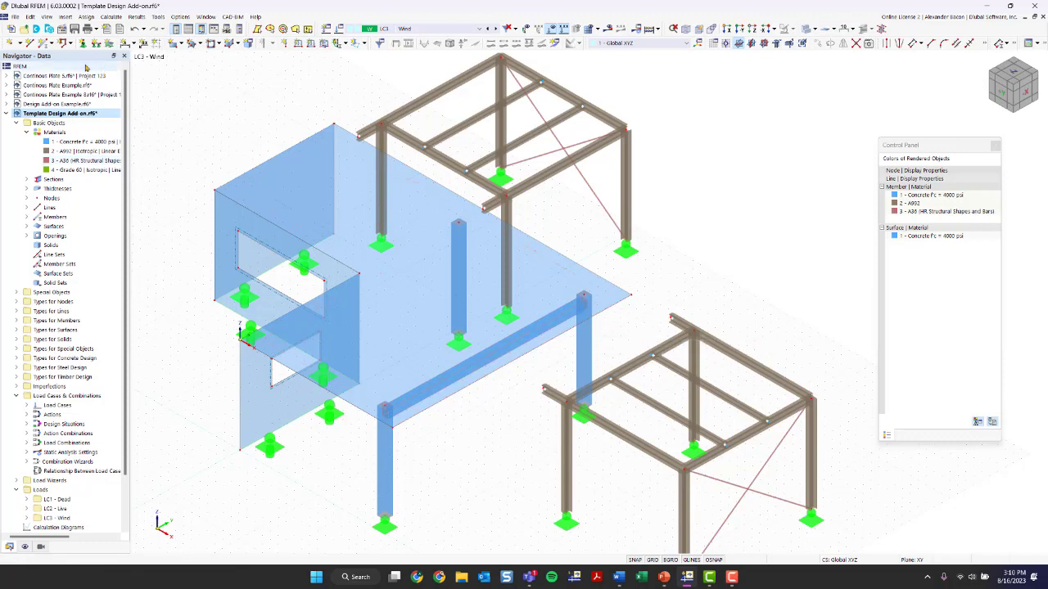
pyautogui.click(15, 47)
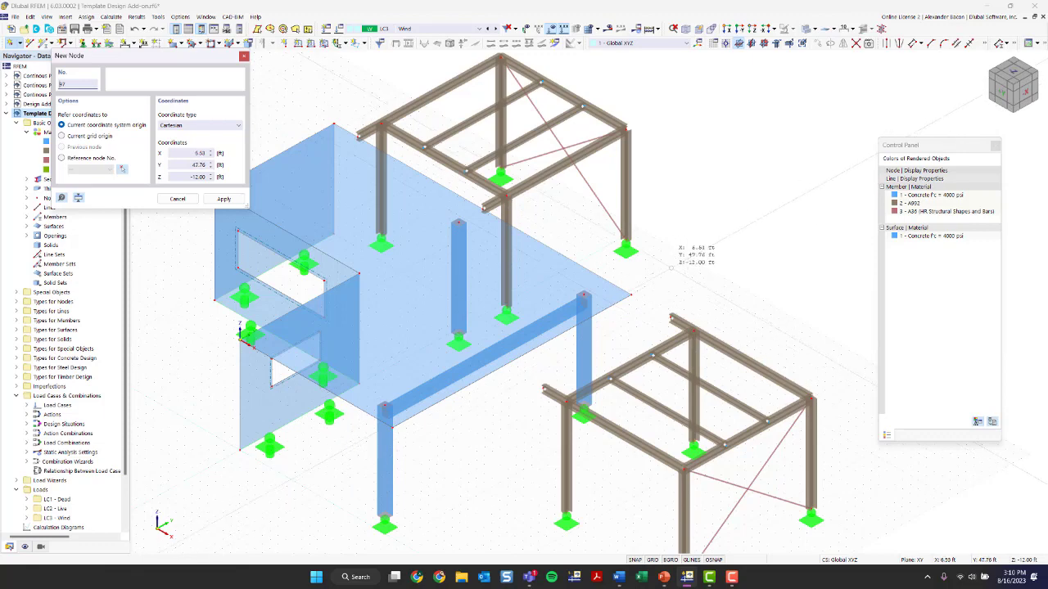
pyautogui.press('Escape')
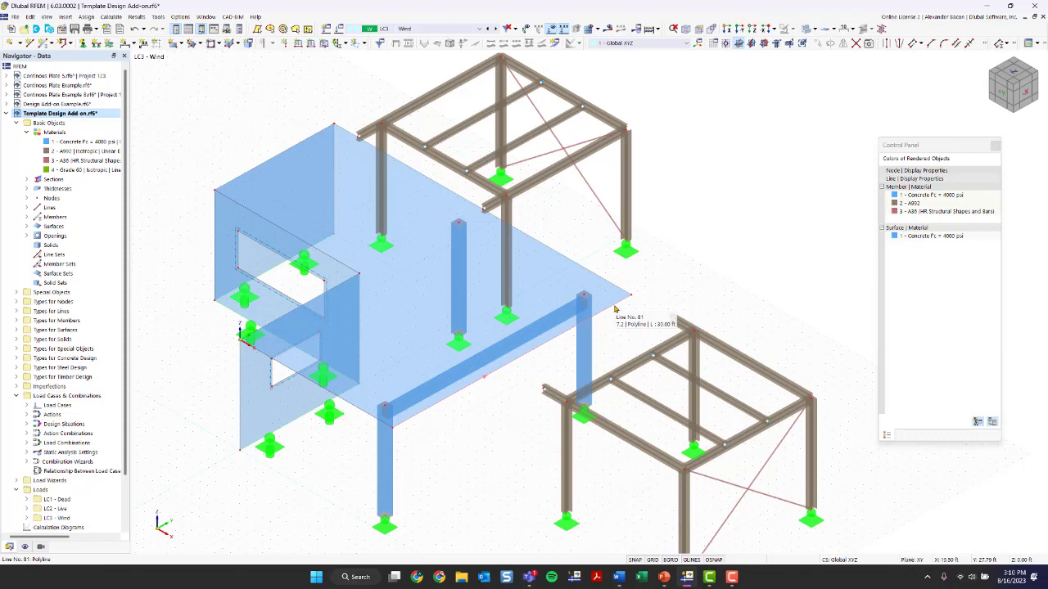
# Switch line orientation display on and off to check the direction of the slab edge line 81
pyautogui.scroll(2, 515, 365)
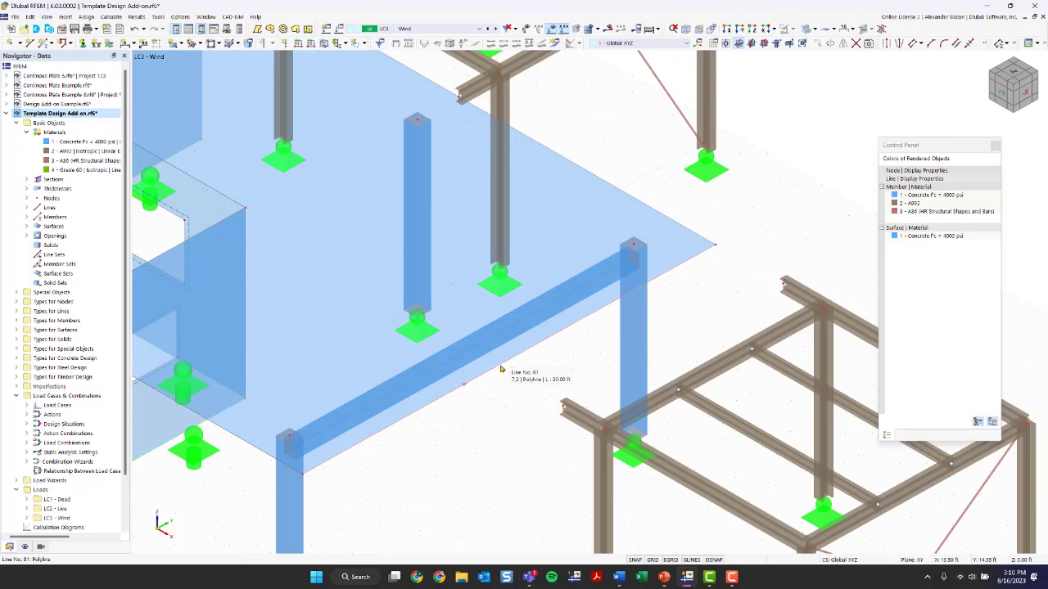
pyautogui.rightClick(501, 370)
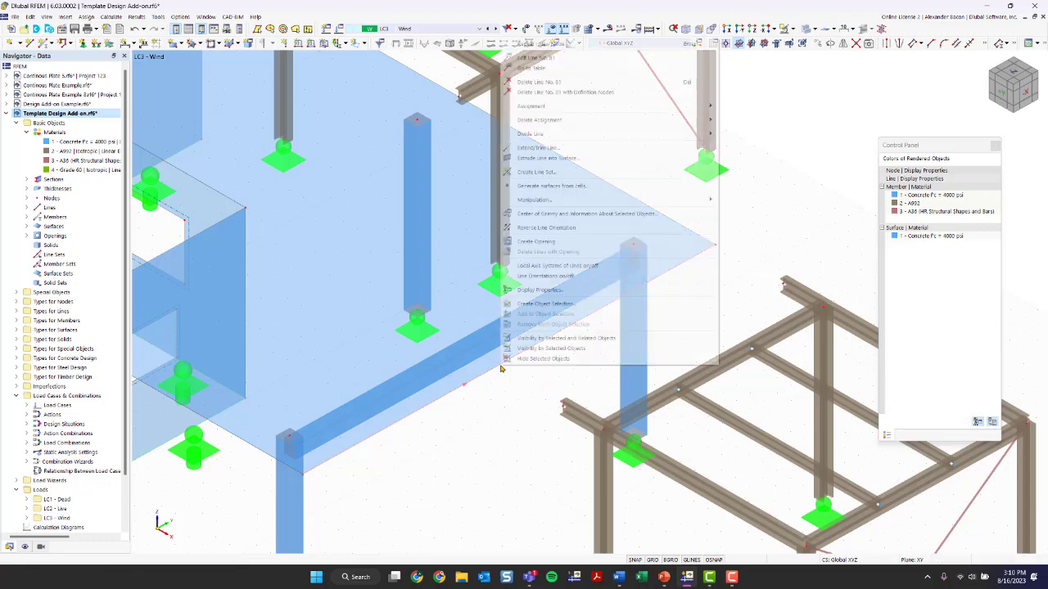
pyautogui.click(565, 276)
pyautogui.scroll(-2, 530, 409)
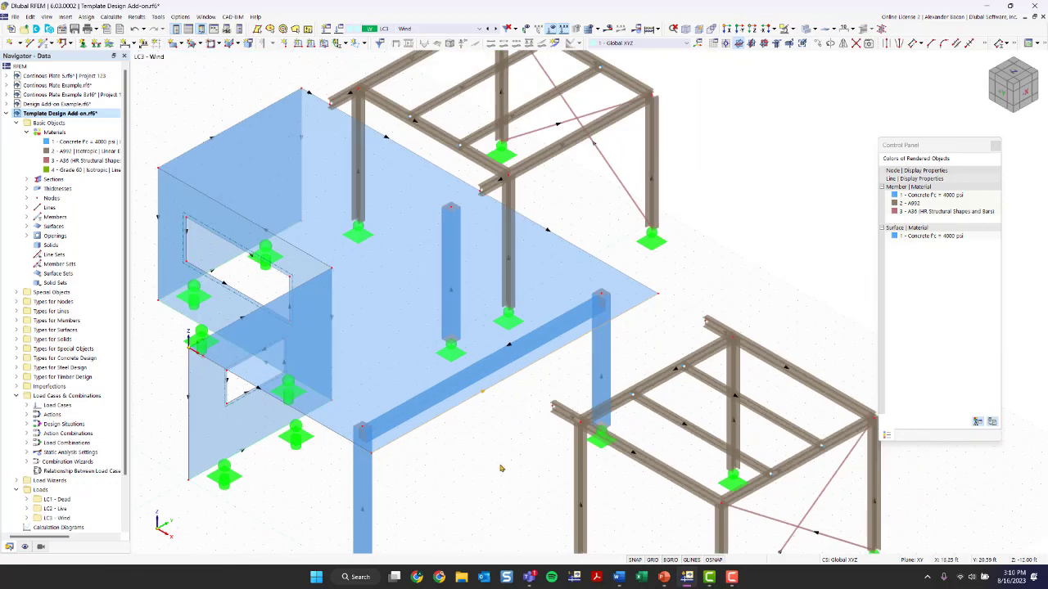
pyautogui.moveTo(473, 483); pyautogui.dragTo(454, 449, button='middle')
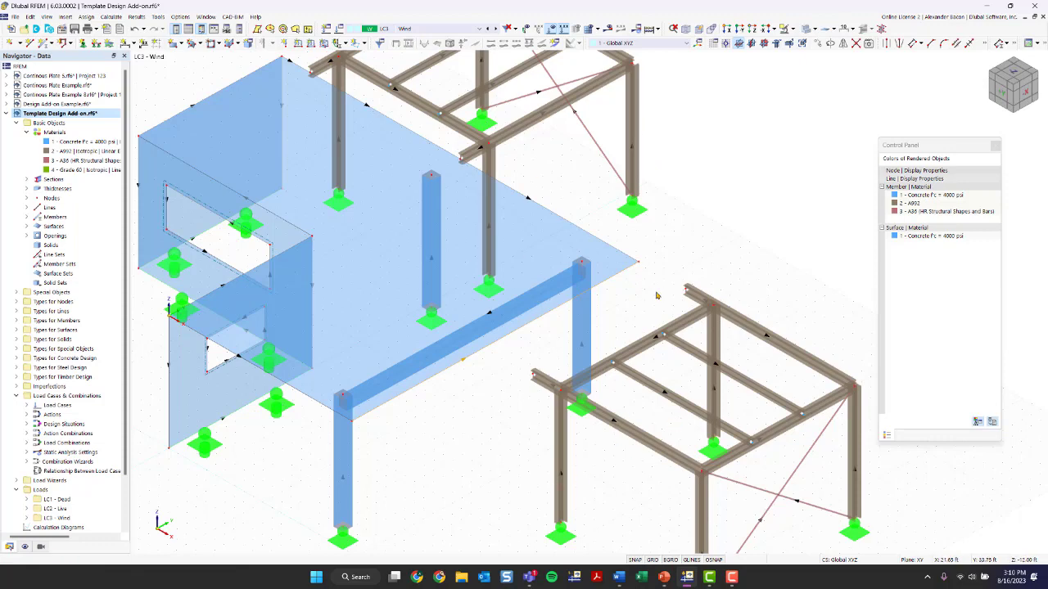
pyautogui.rightClick(484, 352)
pyautogui.click(514, 273)
# Divide line 81 by distance, placing a node 3 ft from the line end as an on-line node without dividing the line
pyautogui.rightClick(523, 330)
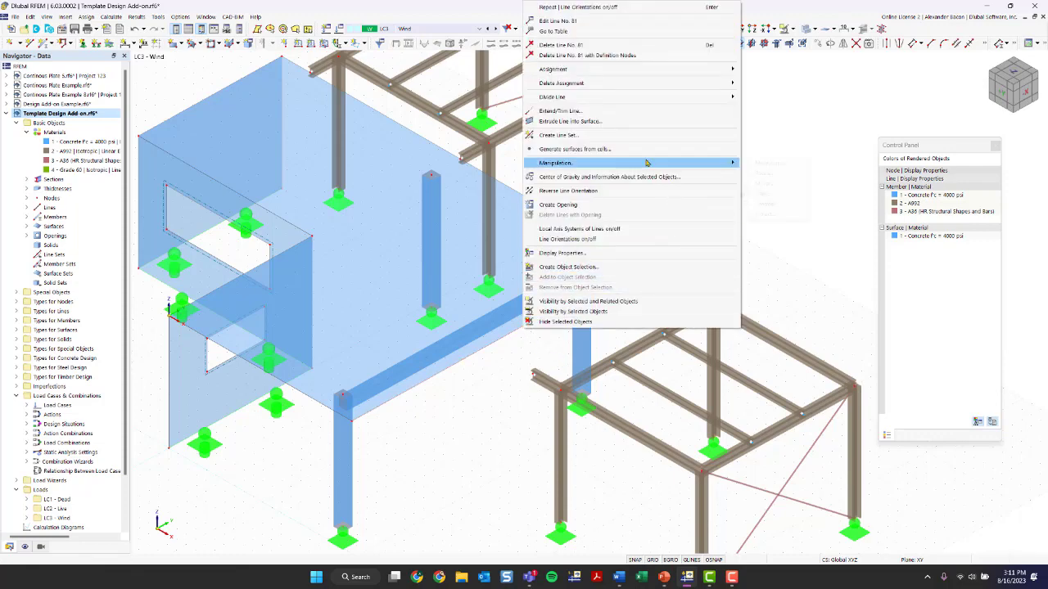
pyautogui.moveTo(589, 102)
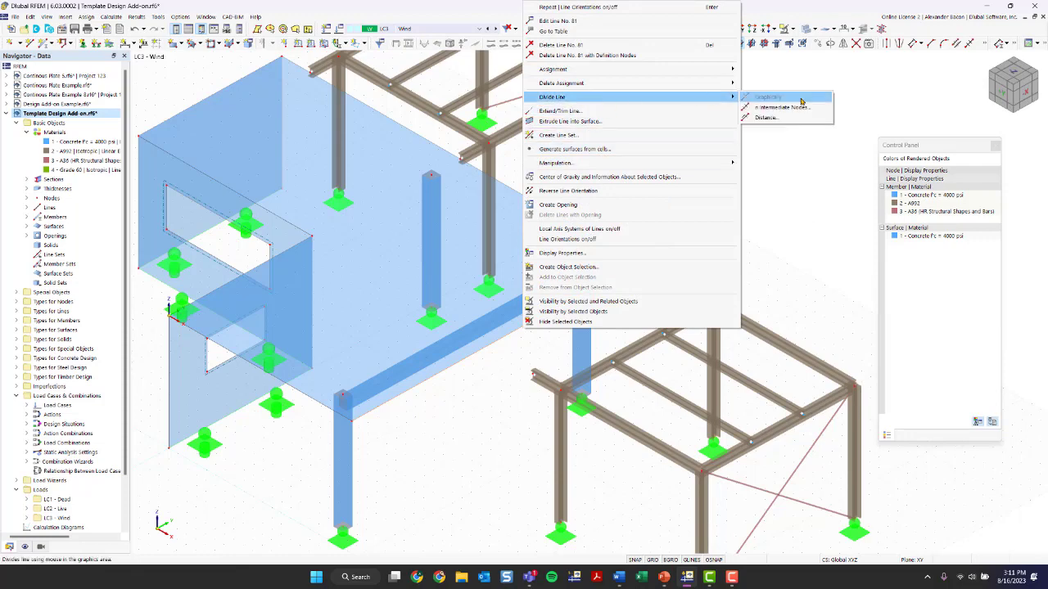
pyautogui.click(765, 117)
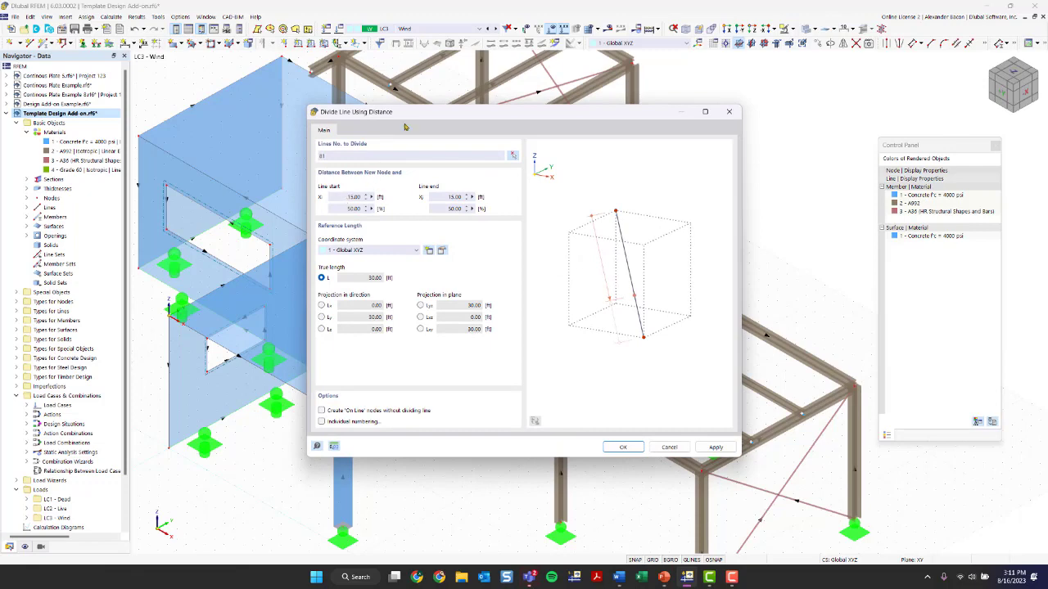
pyautogui.moveTo(400, 120)
pyautogui.mouseDown()
pyautogui.moveTo(736, 245)
pyautogui.moveTo(415, 153)
pyautogui.moveTo(389, 112)
pyautogui.mouseUp()
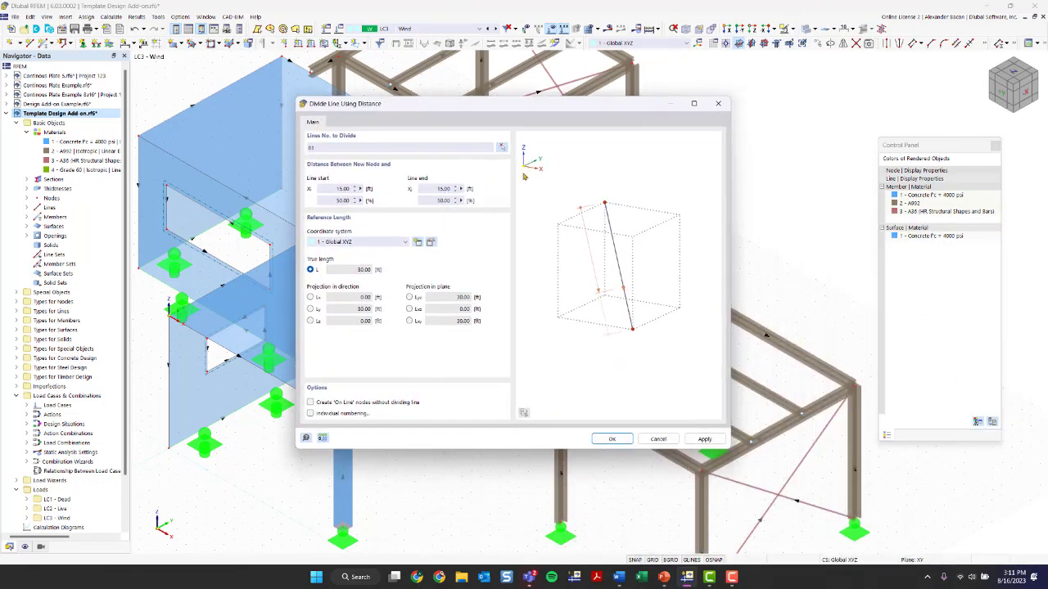
pyautogui.doubleClick(442, 189)
pyautogui.write('3')
pyautogui.moveTo(436, 202); pyautogui.dragTo(456, 196)
pyautogui.click(439, 202)
pyautogui.click(310, 402)
pyautogui.click(610, 440)
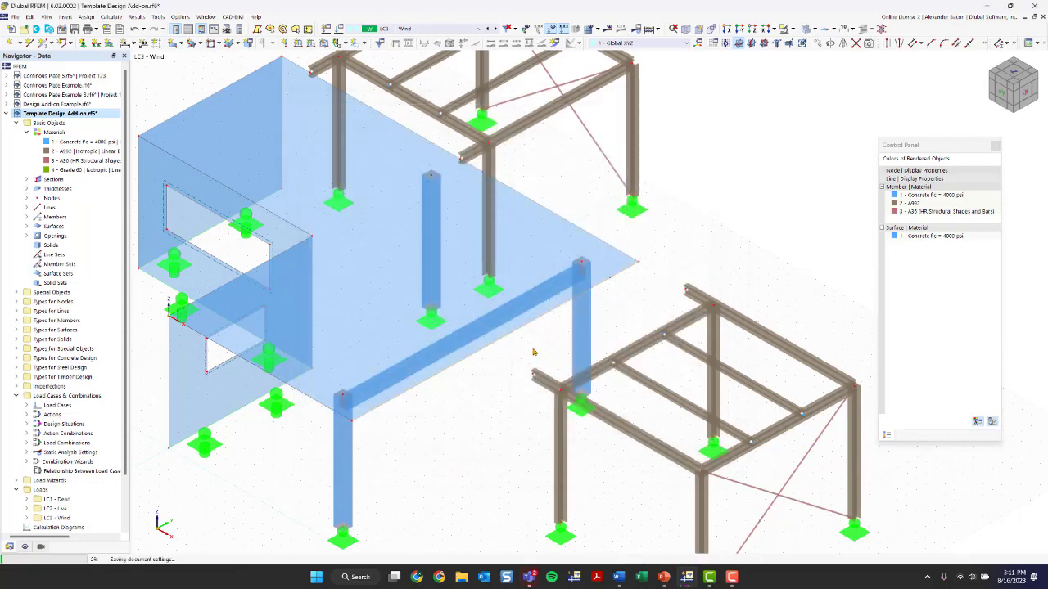
# Open the new on-line node's properties and review its main and on-line parameters
pyautogui.scroll(2, 642, 286)
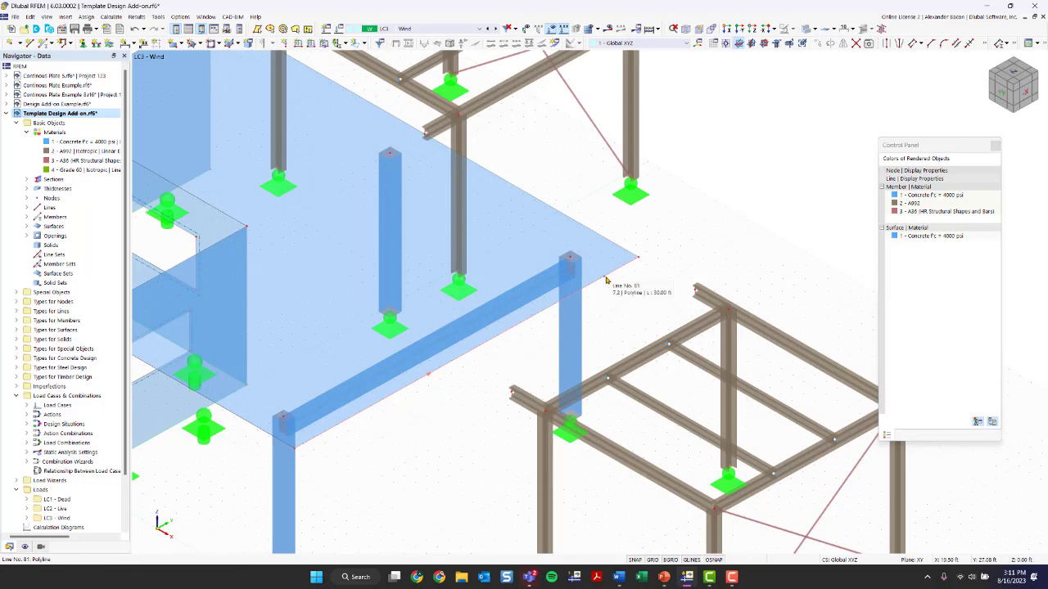
pyautogui.scroll(2, 607, 281)
pyautogui.scroll(3, 606, 281)
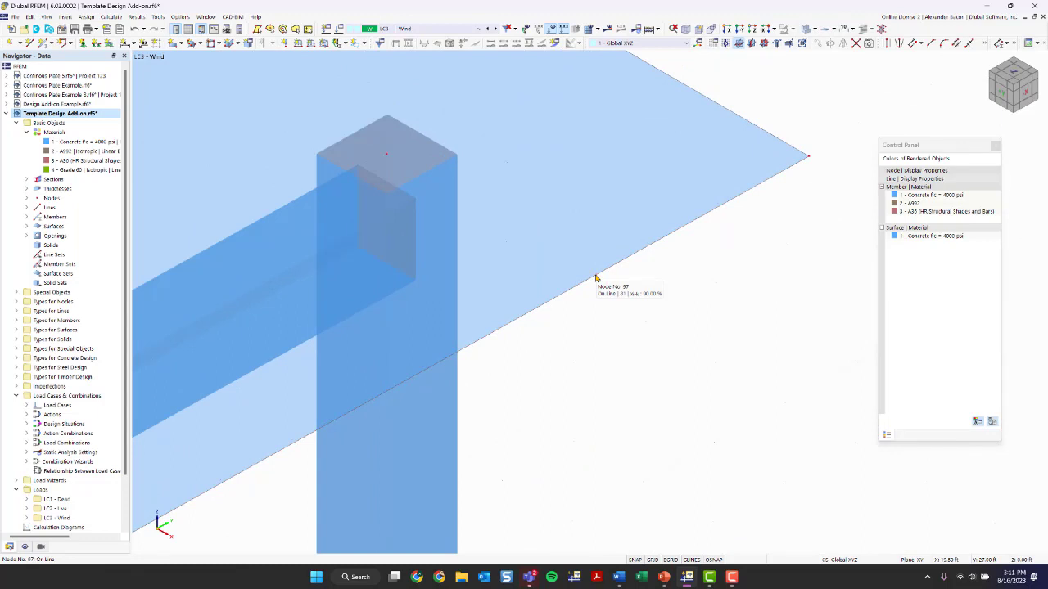
pyautogui.scroll(-1, 596, 279)
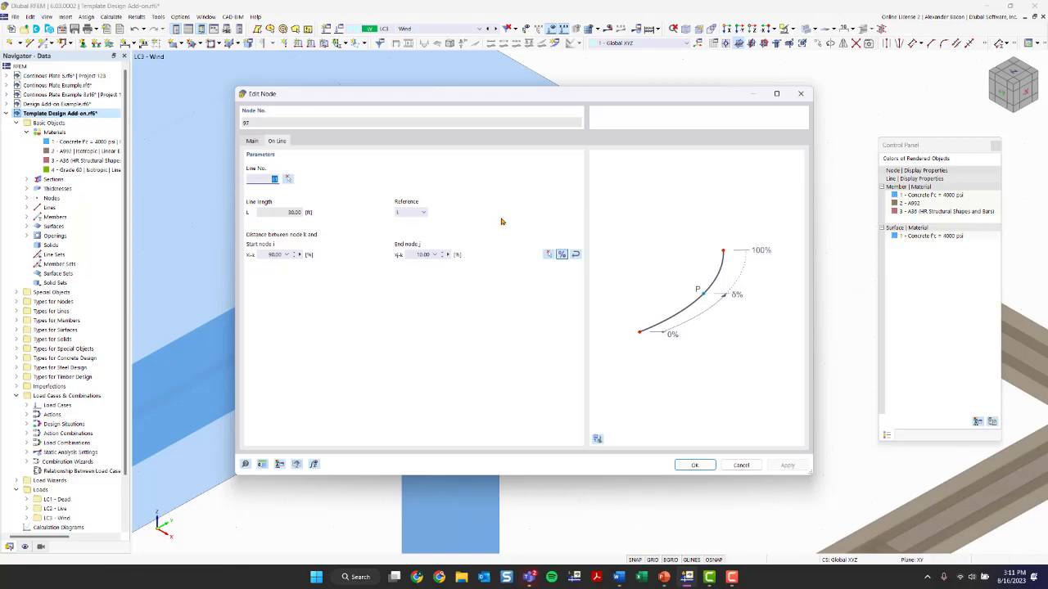
pyautogui.click(251, 141)
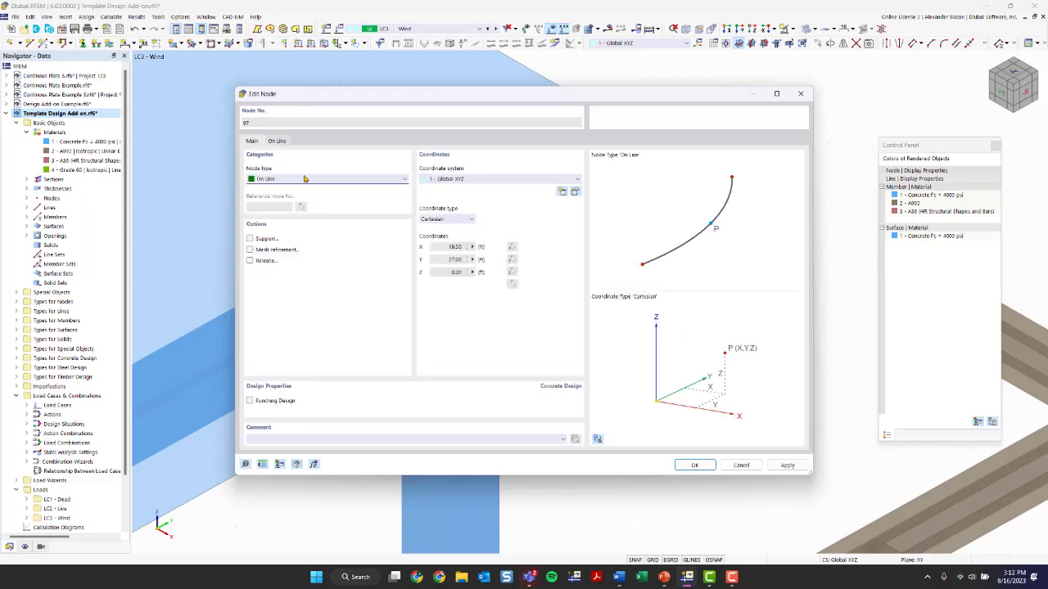
pyautogui.click(798, 95)
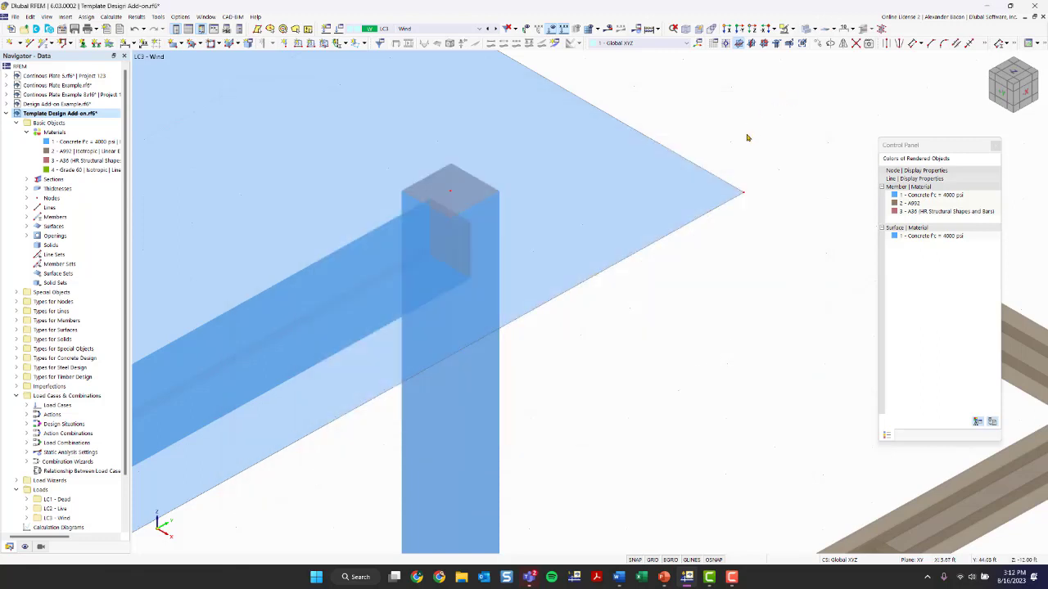
# Select the rotated steel frame and inspect it from a top view
pyautogui.scroll(-5, 725, 226)
pyautogui.scroll(-2, 745, 263)
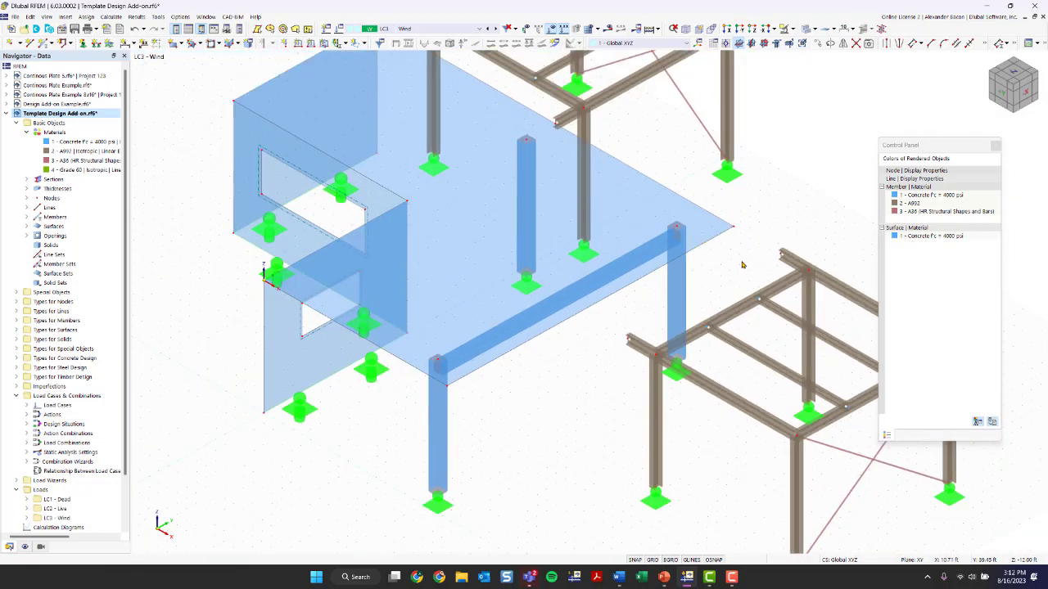
pyautogui.moveTo(750, 276); pyautogui.dragTo(788, 131, button='middle')
pyautogui.moveTo(786, 141); pyautogui.dragTo(456, 477)
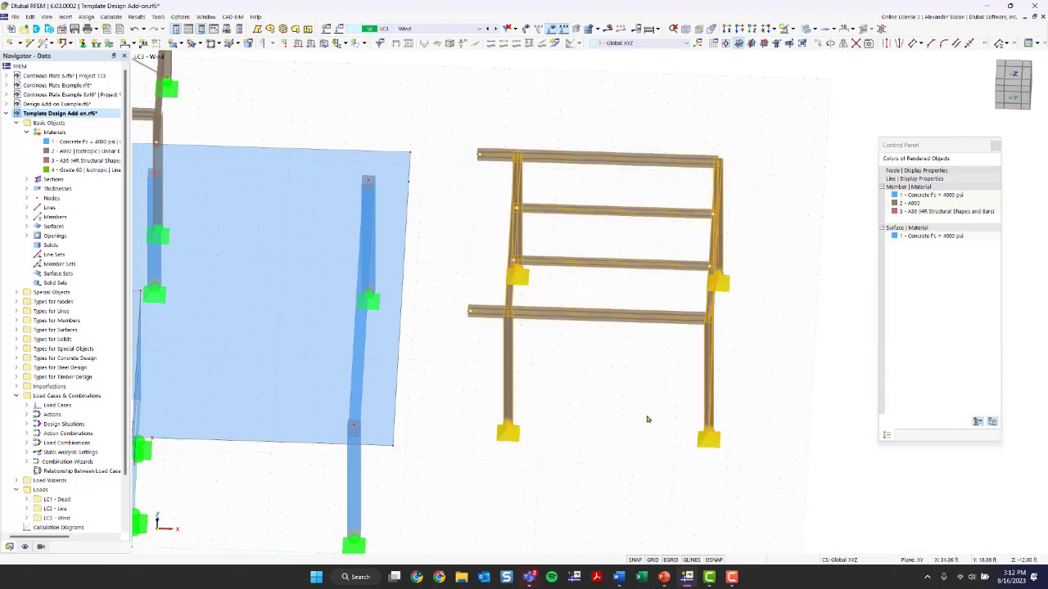
pyautogui.keyDown('ctrl'); pyautogui.moveTo(646, 421); pyautogui.dragTo(772, 475, button='middle'); pyautogui.keyUp('ctrl')
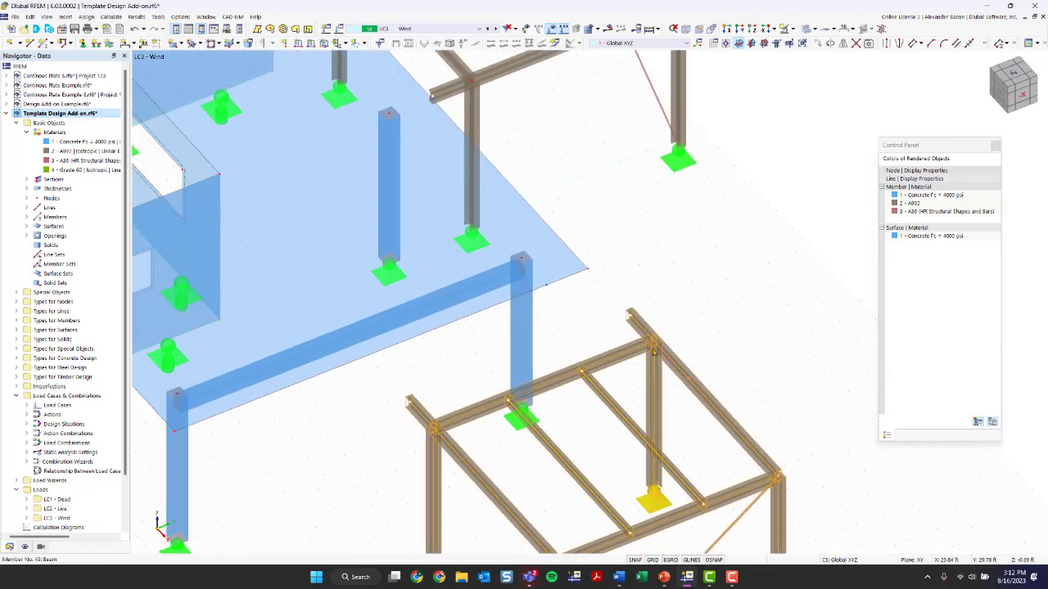
pyautogui.moveTo(629, 313); pyautogui.dragTo(545, 285)
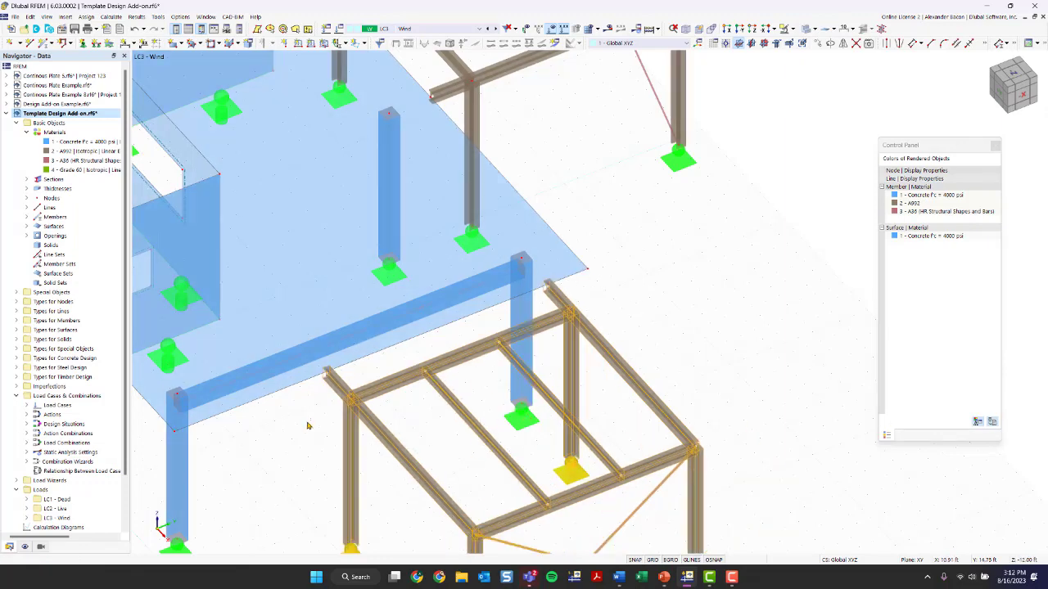
pyautogui.click(320, 439)
# Orbit around the model to examine the rotated frame's position relative to the concrete slab
pyautogui.scroll(-1, 320, 439)
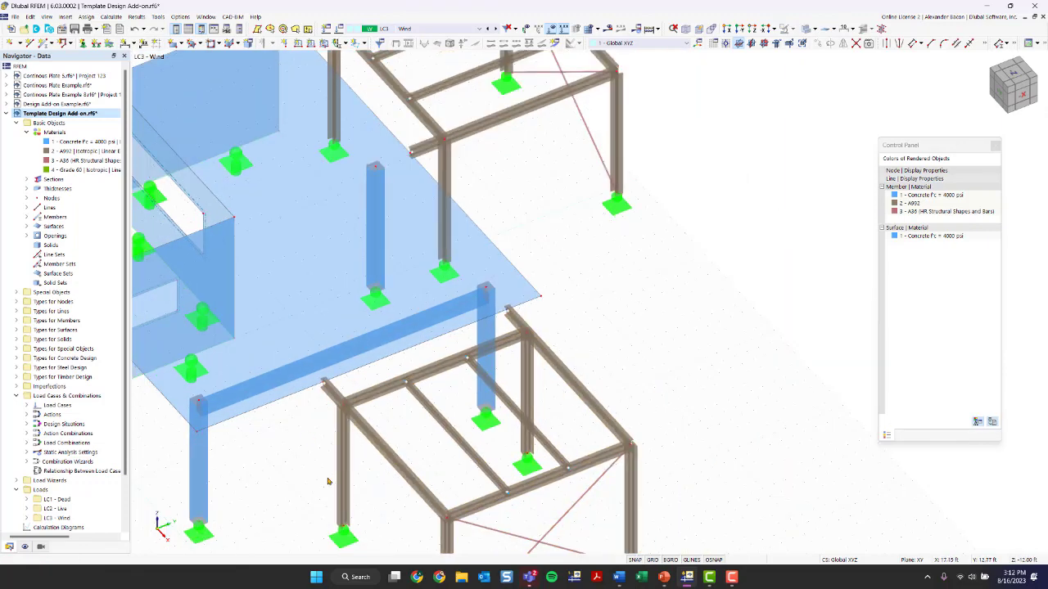
pyautogui.moveTo(357, 444); pyautogui.dragTo(527, 331, button='middle')
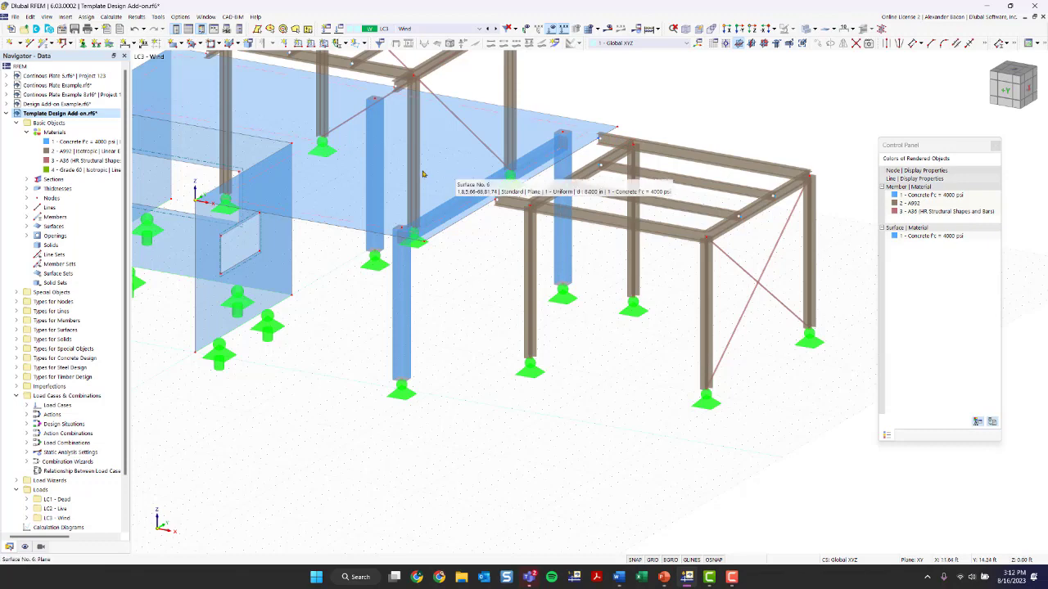
pyautogui.scroll(3, 477, 193)
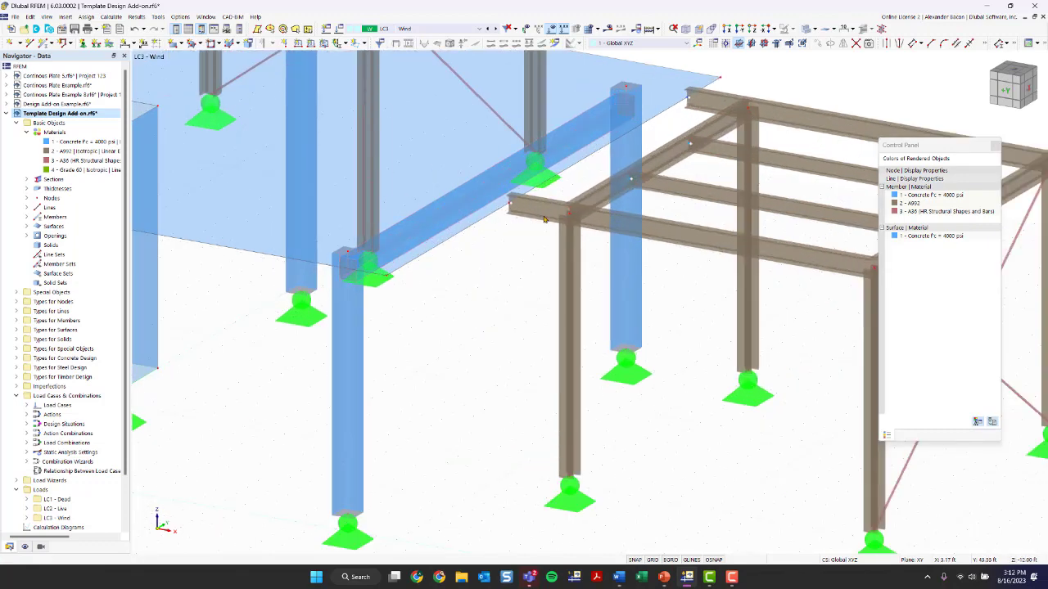
pyautogui.keyDown('ctrl'); pyautogui.moveTo(543, 220); pyautogui.dragTo(334, 324, button='middle'); pyautogui.keyUp('ctrl')
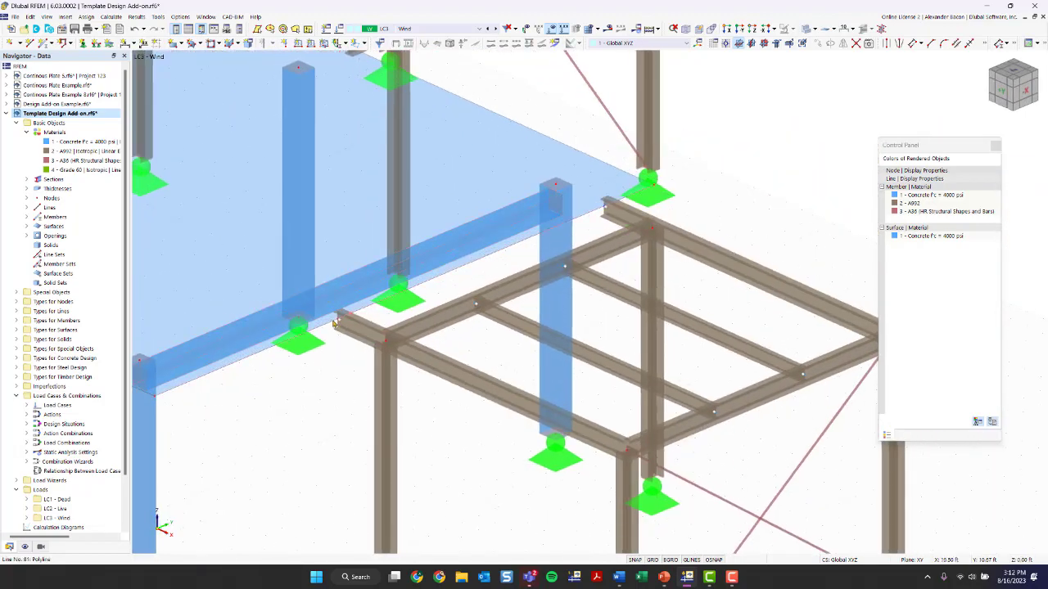
pyautogui.scroll(-3, 335, 325)
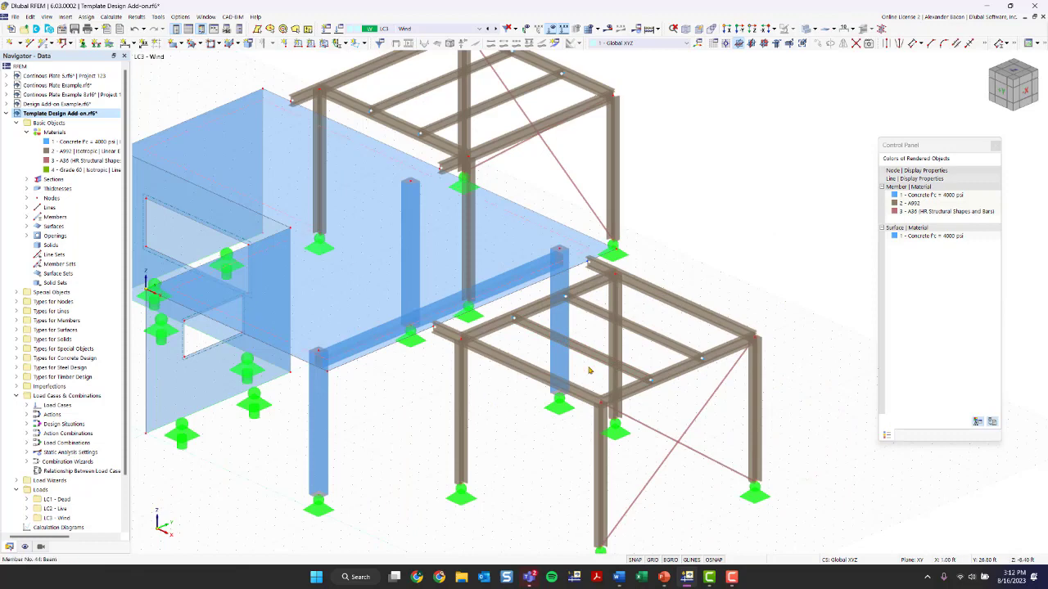
pyautogui.scroll(5, 458, 414)
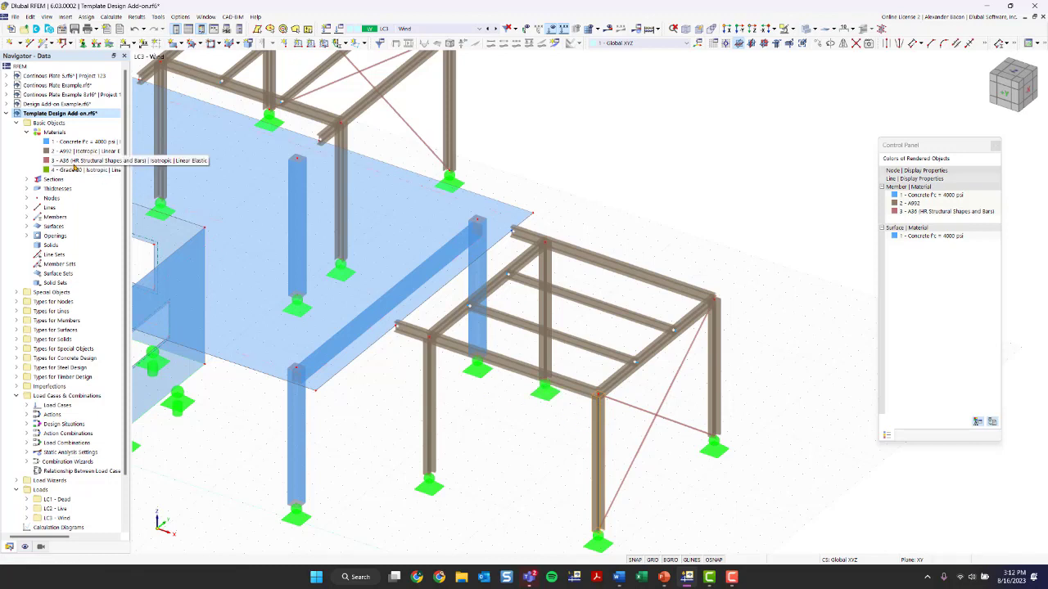
# Start a new section and open the Timber Rectangles category of the section library
pyautogui.click(27, 179)
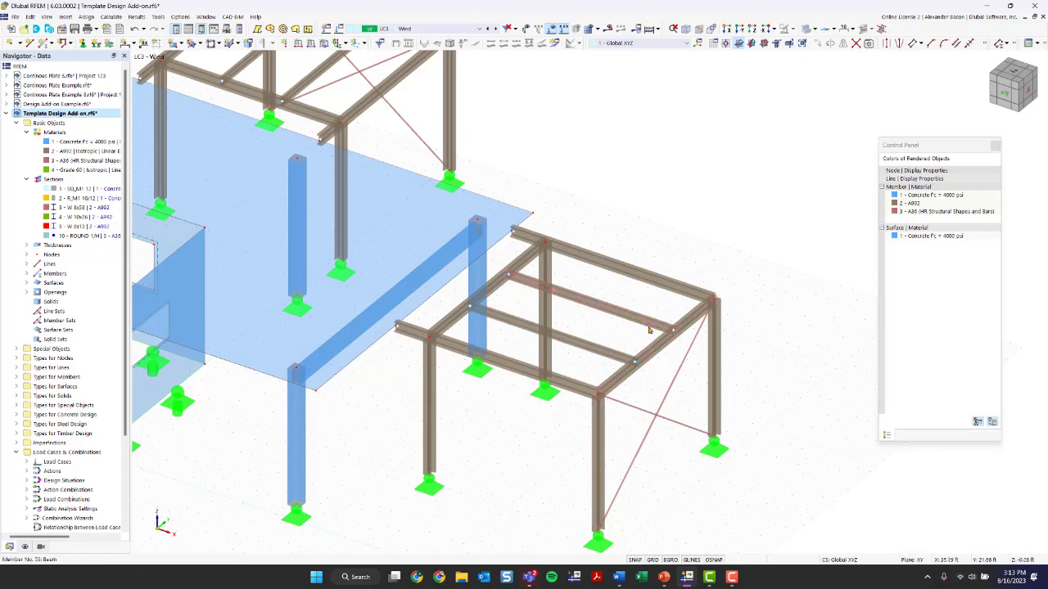
pyautogui.moveTo(650, 330)
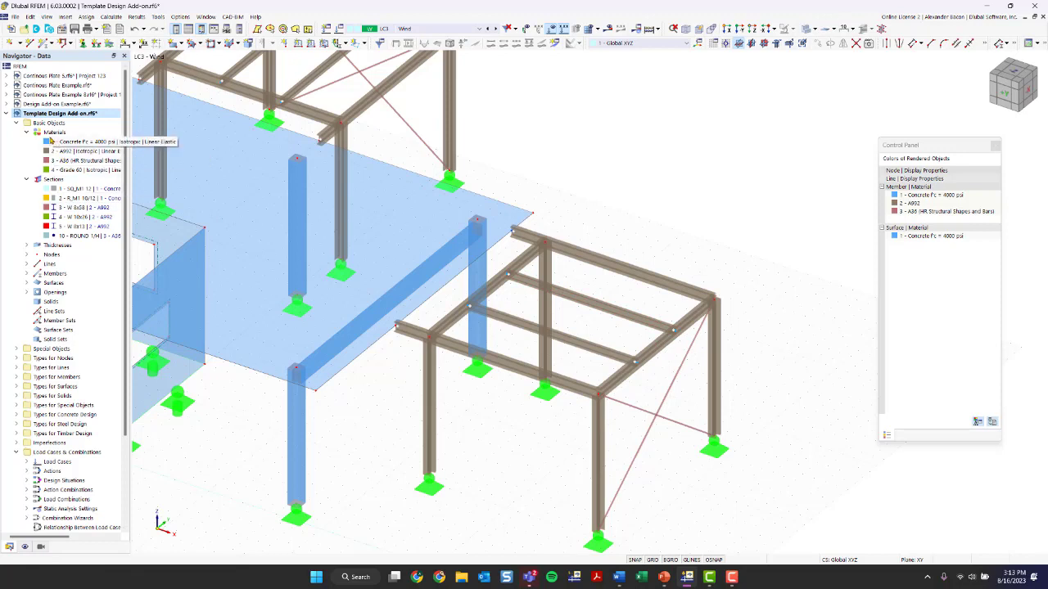
pyautogui.rightClick(49, 181)
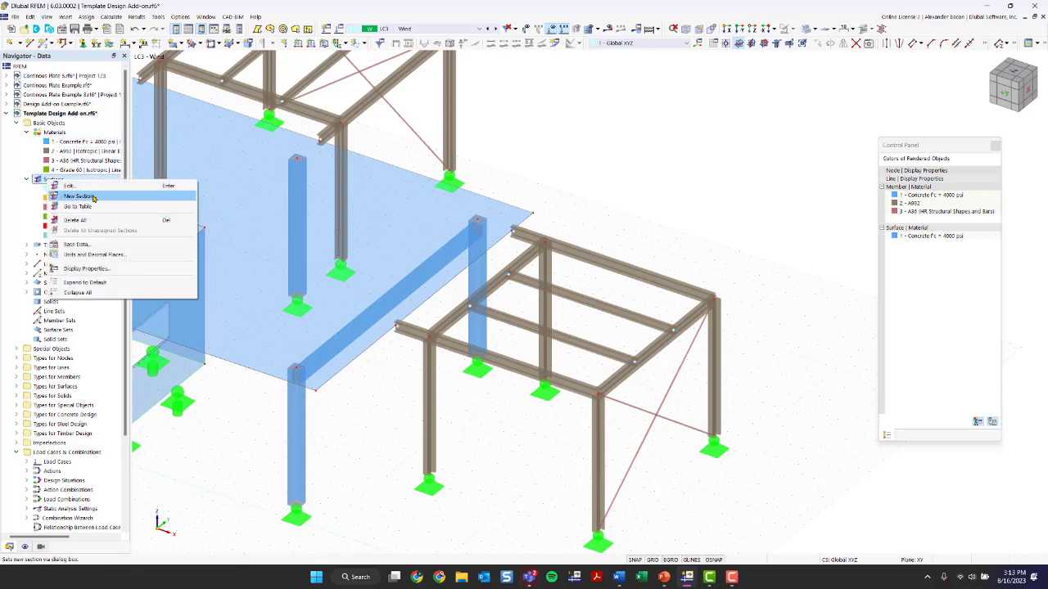
pyautogui.click(92, 198)
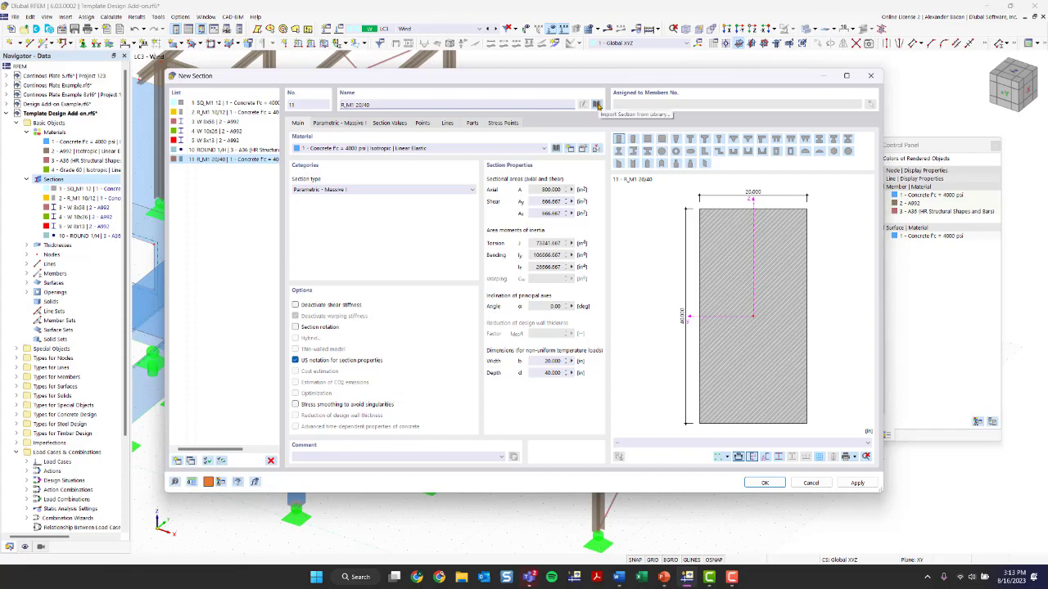
pyautogui.click(598, 104)
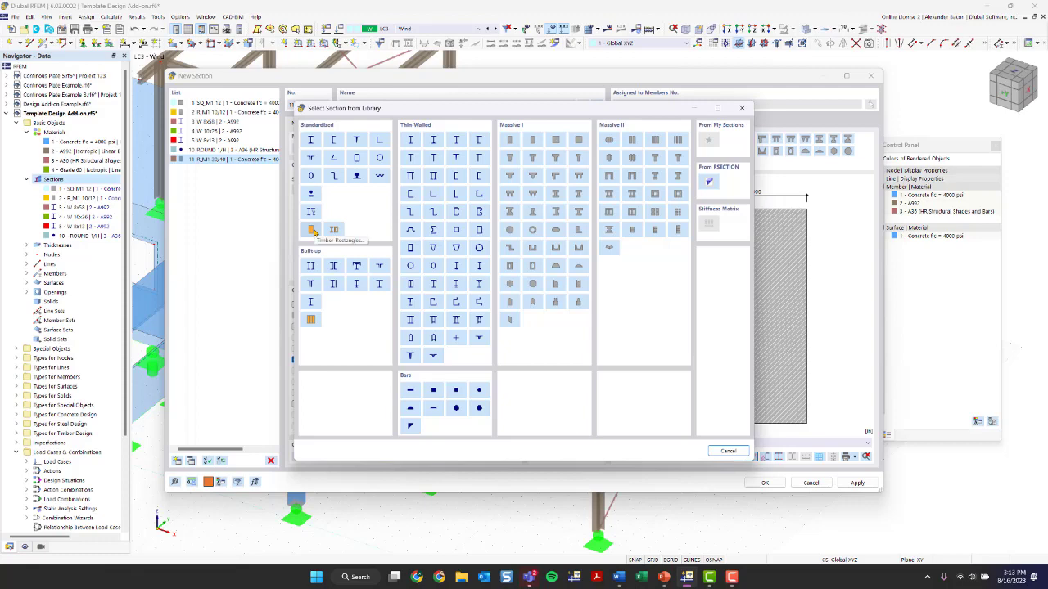
pyautogui.moveTo(392, 108); pyautogui.dragTo(369, 112)
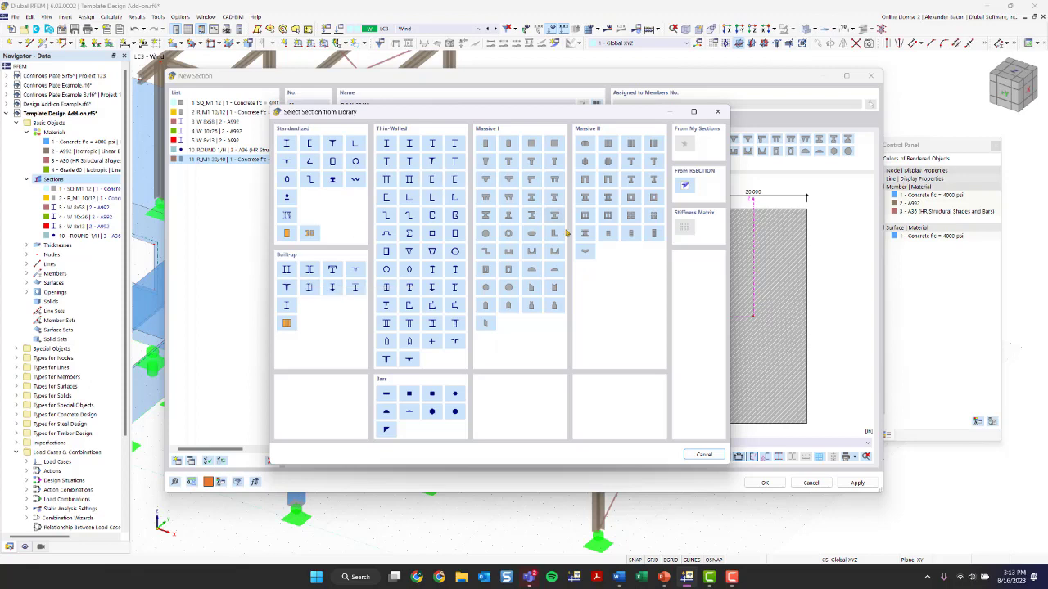
pyautogui.click(287, 235)
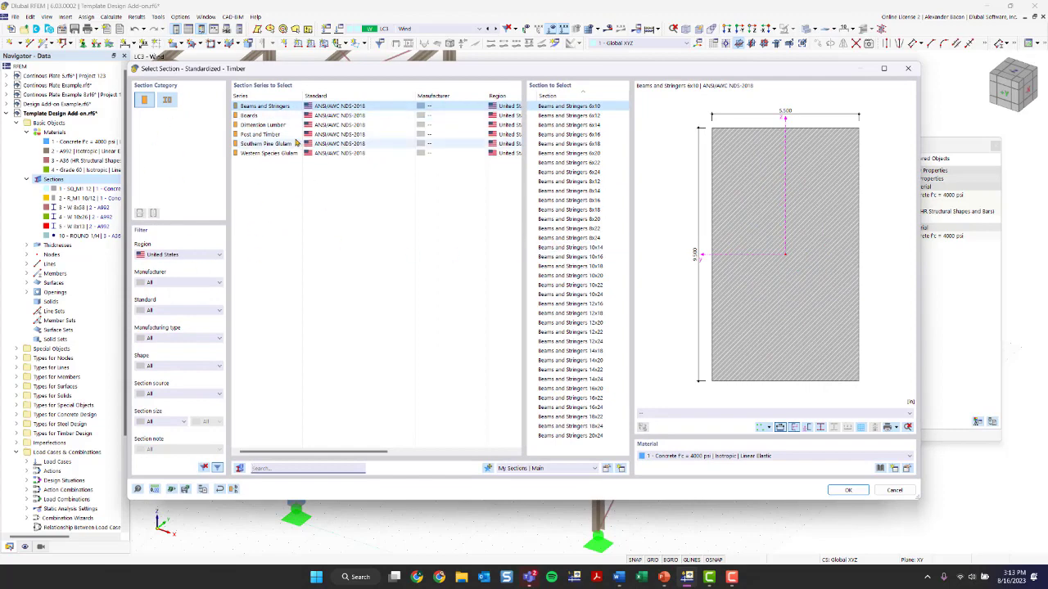
# Filter the timber sections to United States and pick the Post and Timber 10x10 section
pyautogui.click(190, 254)
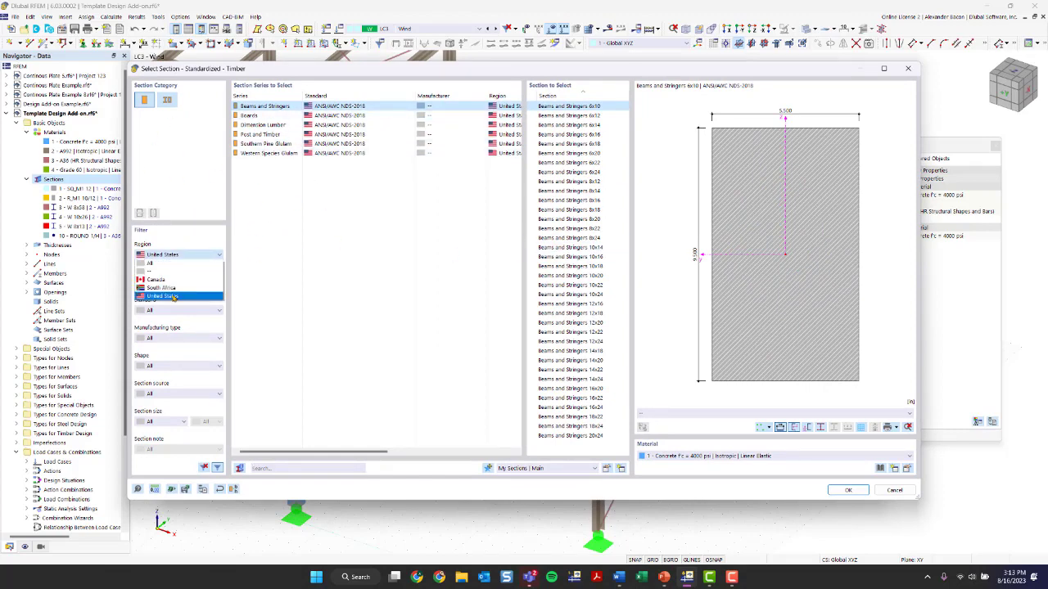
pyautogui.click(173, 280)
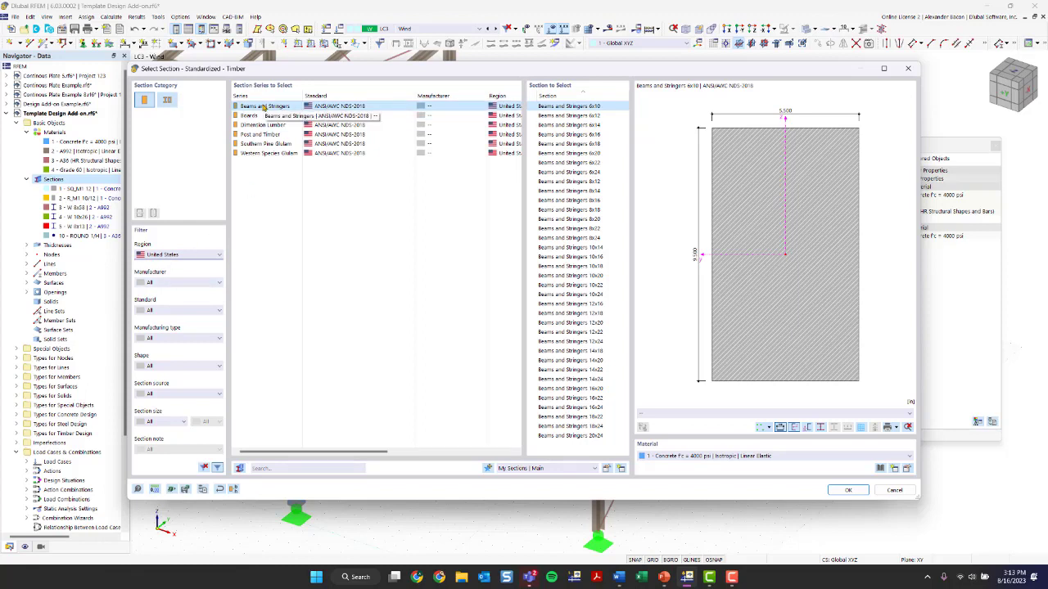
pyautogui.click(262, 136)
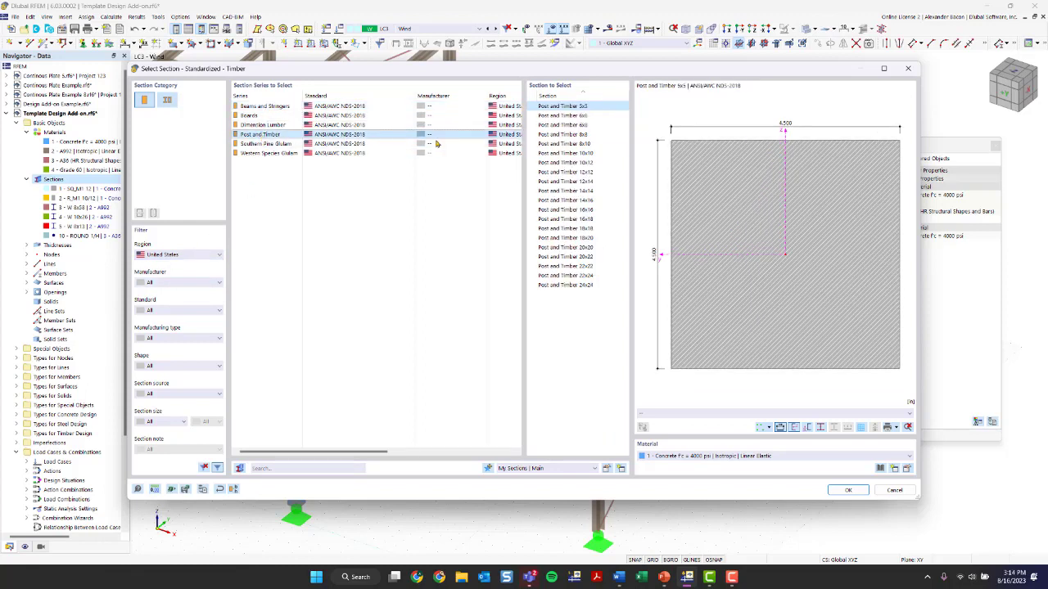
pyautogui.click(584, 155)
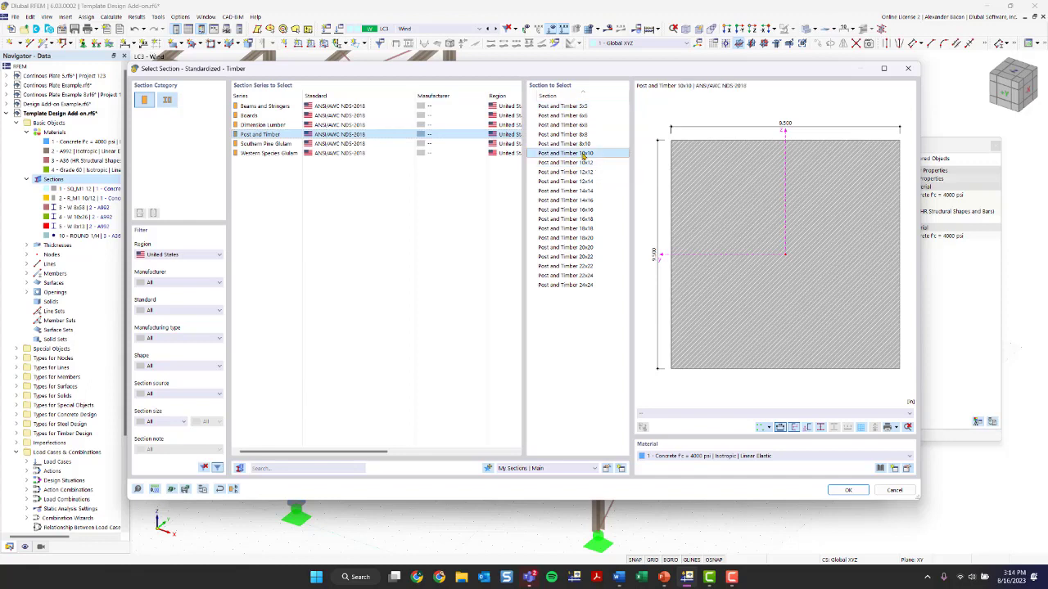
# Open the section's material list and start defining a new material
pyautogui.click(727, 456)
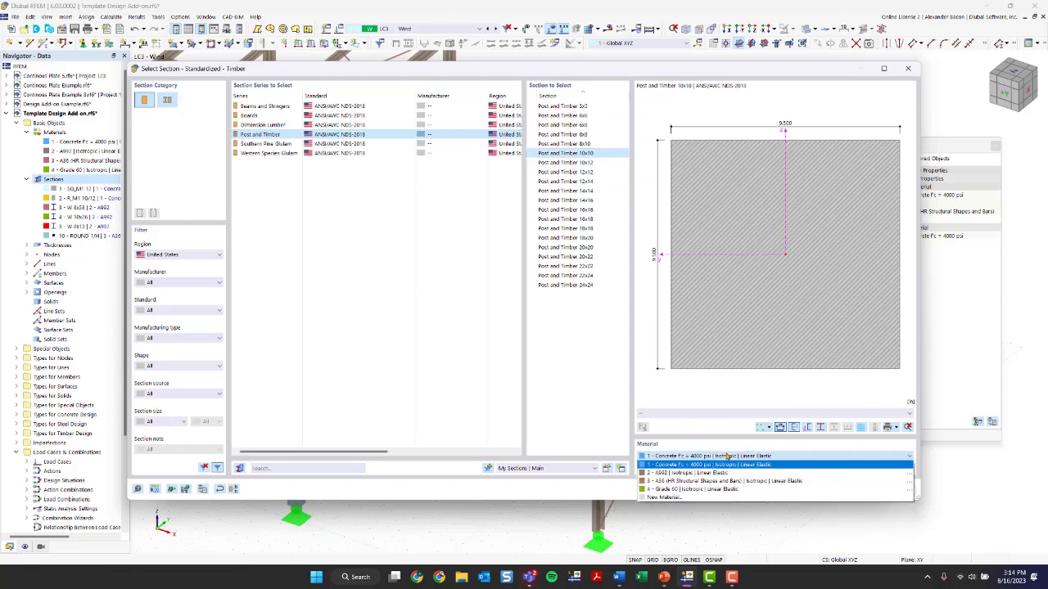
pyautogui.click(727, 457)
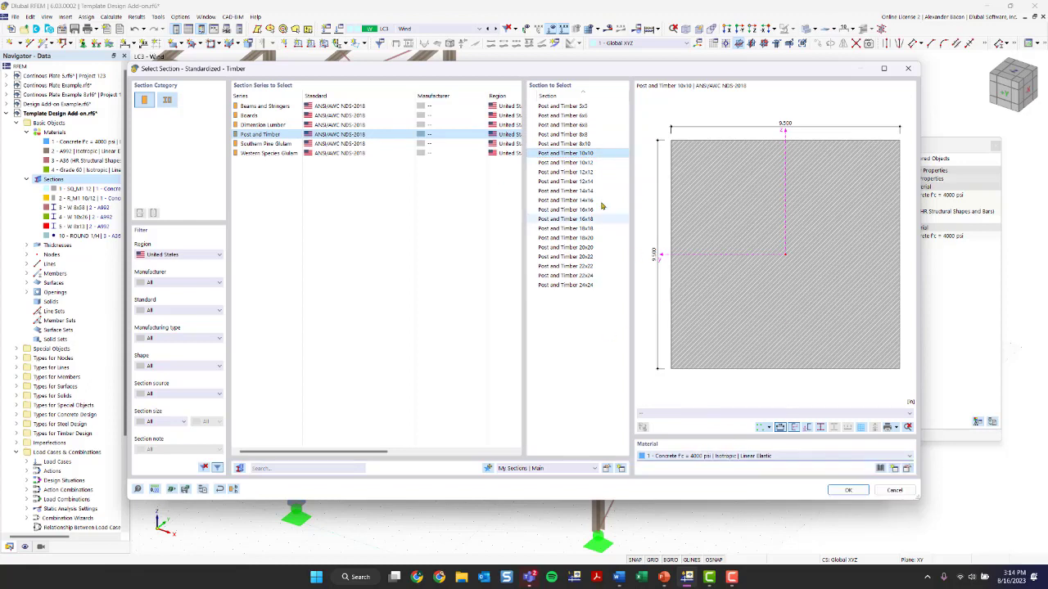
pyautogui.click(737, 456)
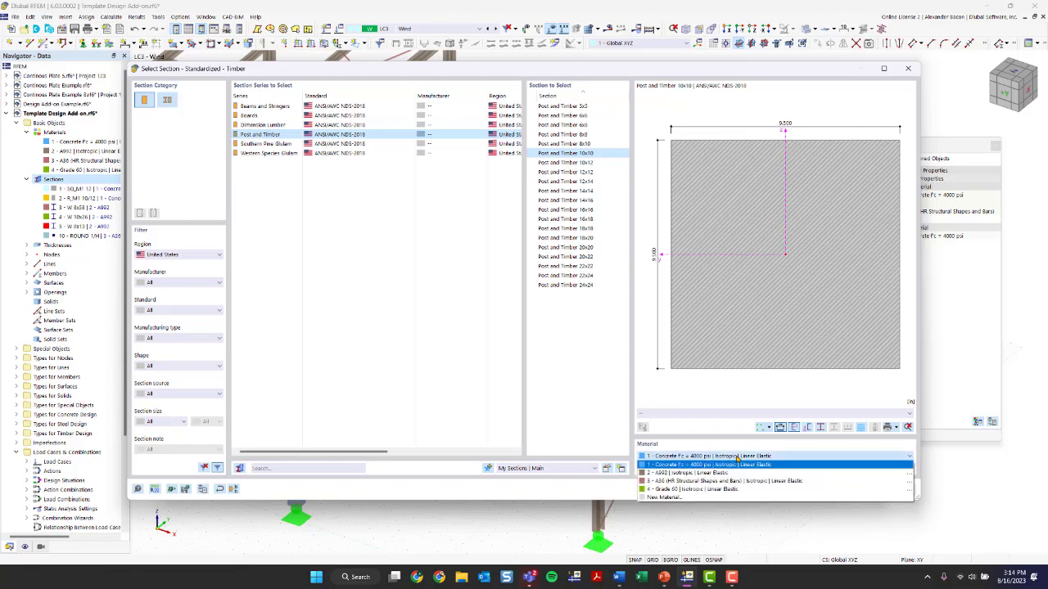
pyautogui.click(700, 499)
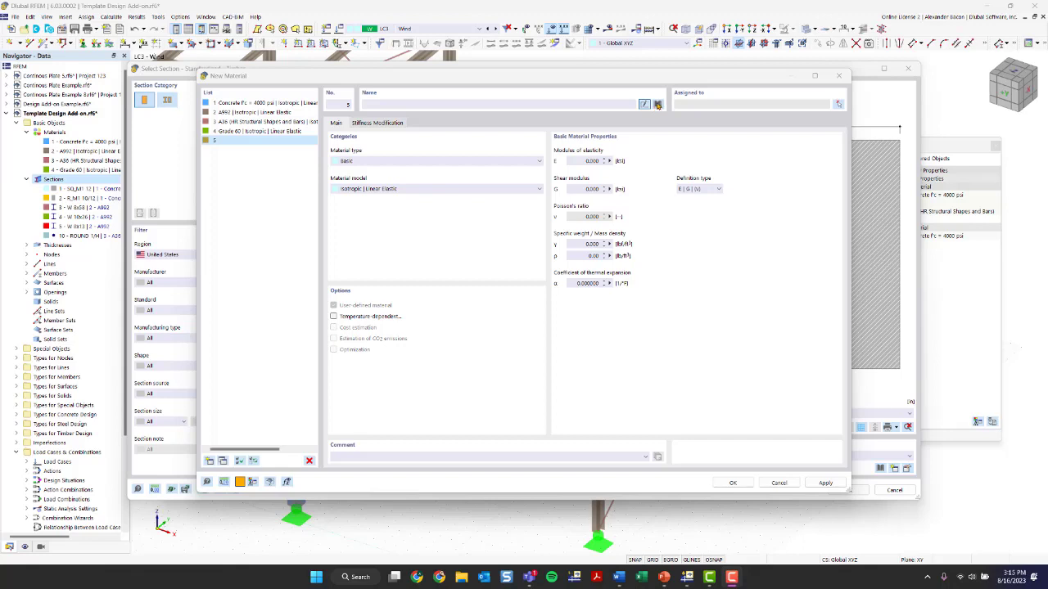
# Import the United States AWC Structural Glued Laminated Timber material 24F-1.8E, 24F-V4, DF/DF, 4 or More Lams from the library
pyautogui.click(658, 105)
pyautogui.click(243, 144)
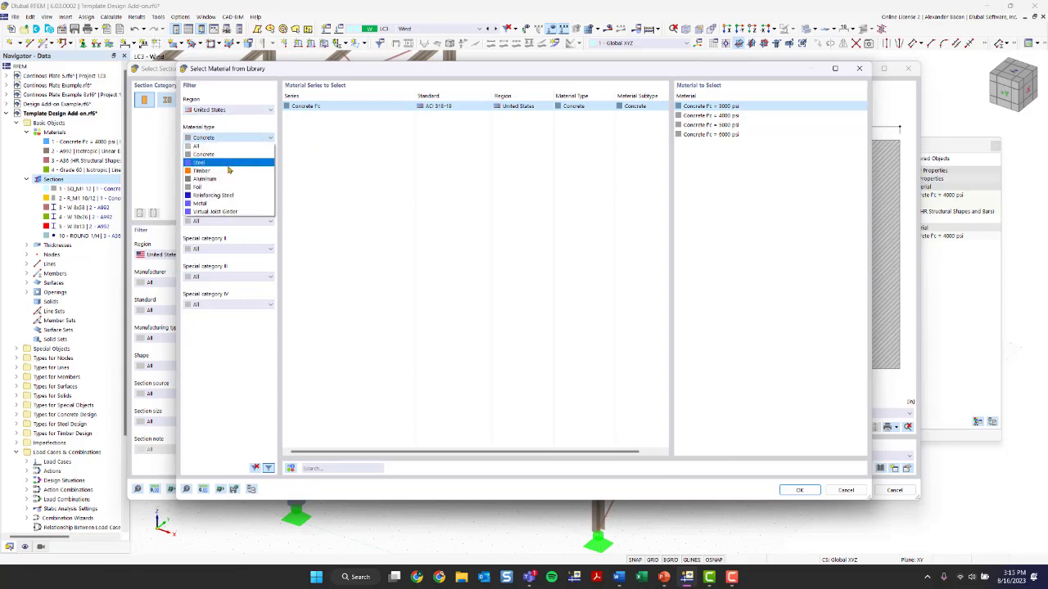
pyautogui.click(223, 111)
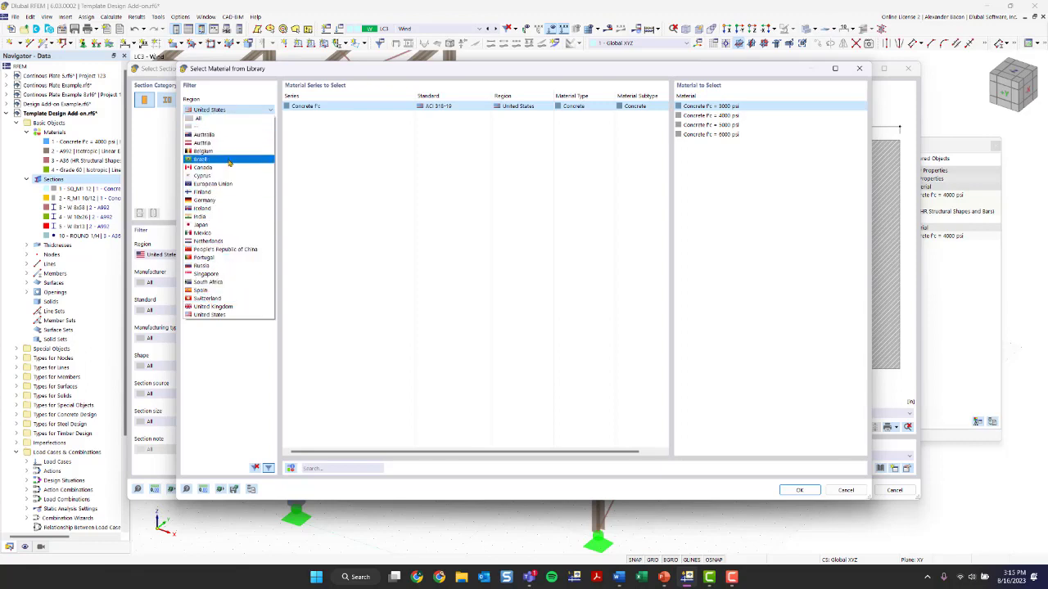
pyautogui.click(218, 318)
pyautogui.click(212, 137)
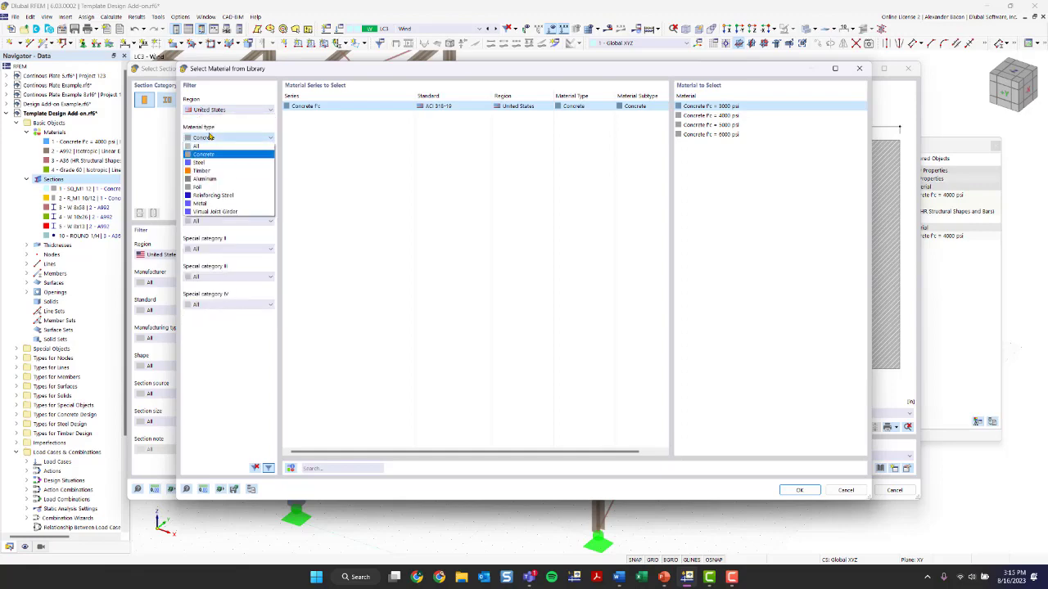
pyautogui.click(219, 171)
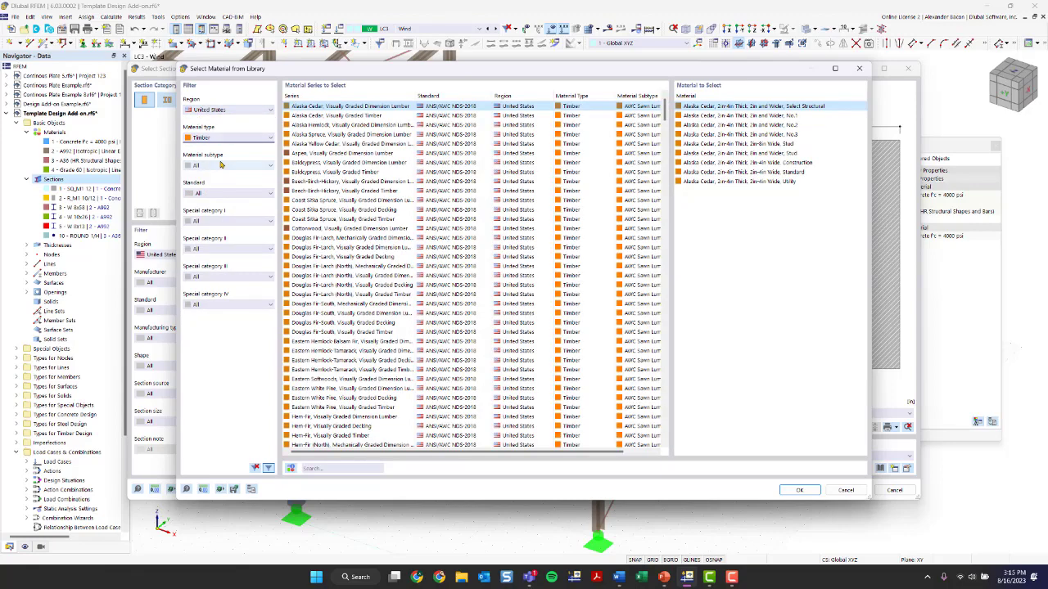
pyautogui.click(220, 166)
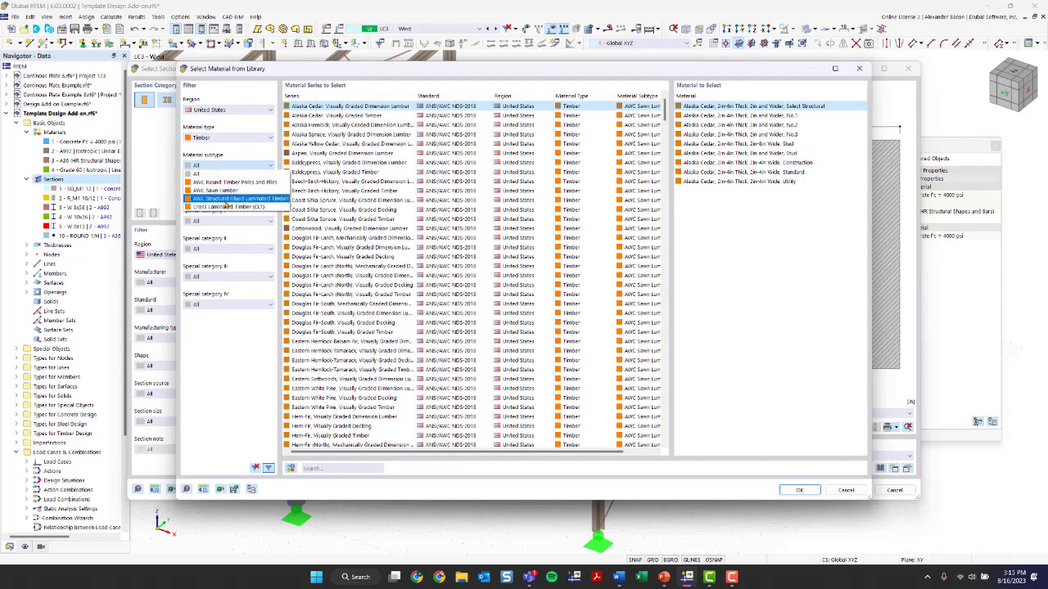
pyautogui.click(226, 198)
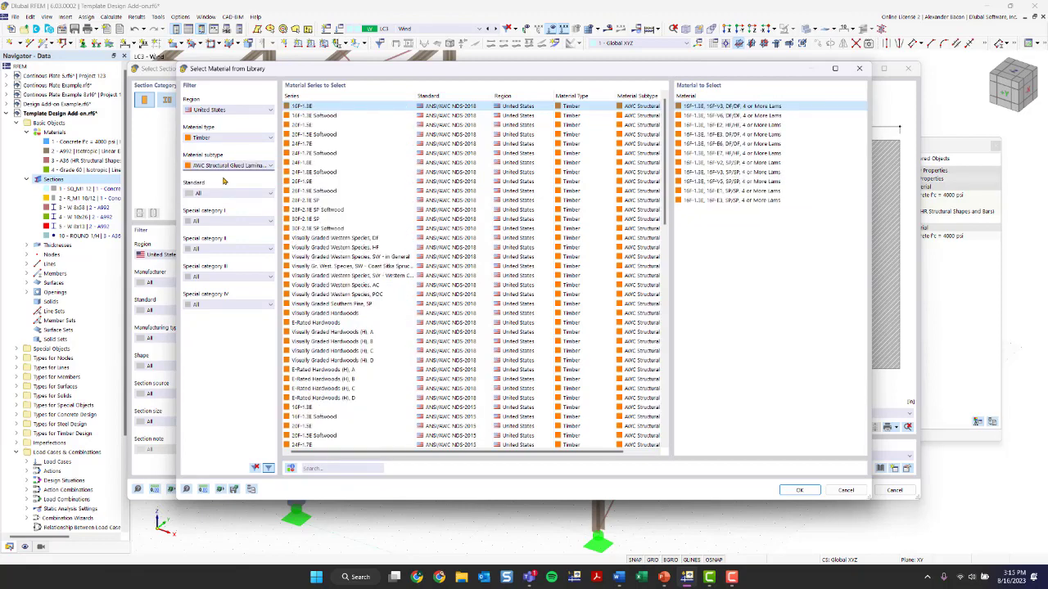
pyautogui.click(331, 163)
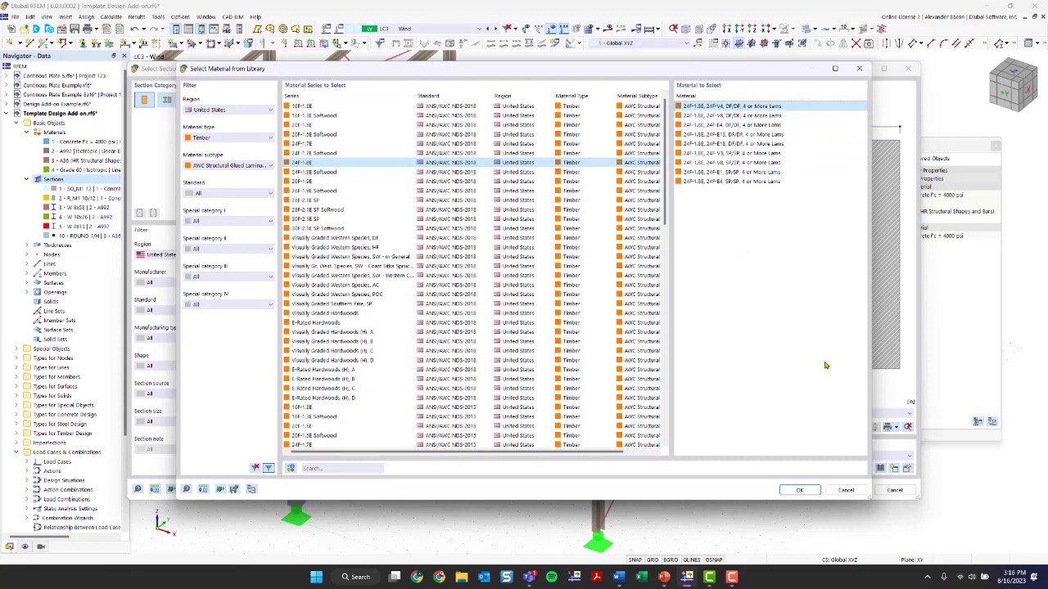
pyautogui.click(801, 491)
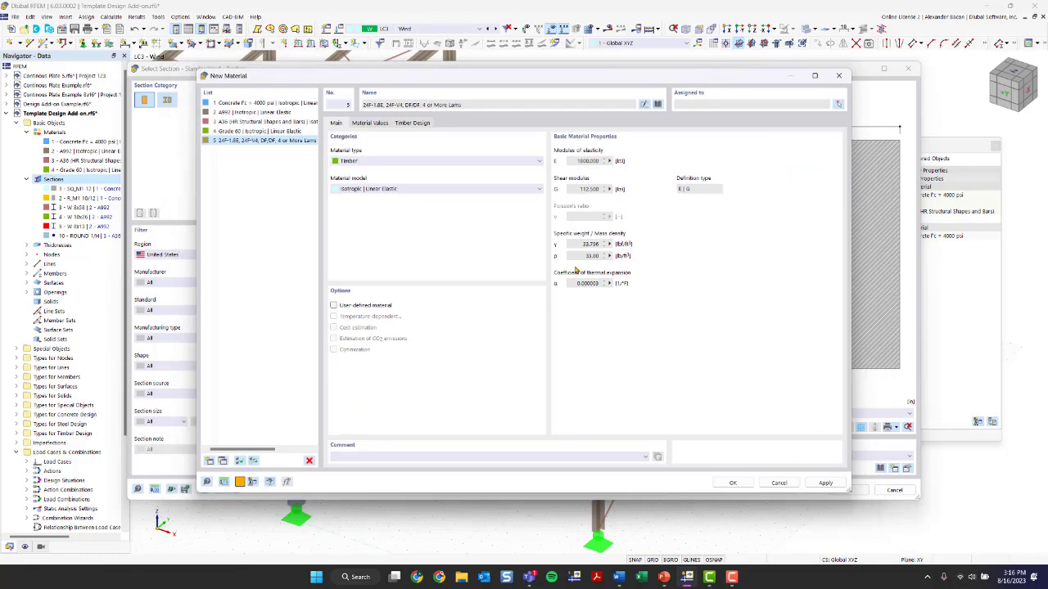
# Reset the material library filters and import A992 by searching for it
pyautogui.click(658, 105)
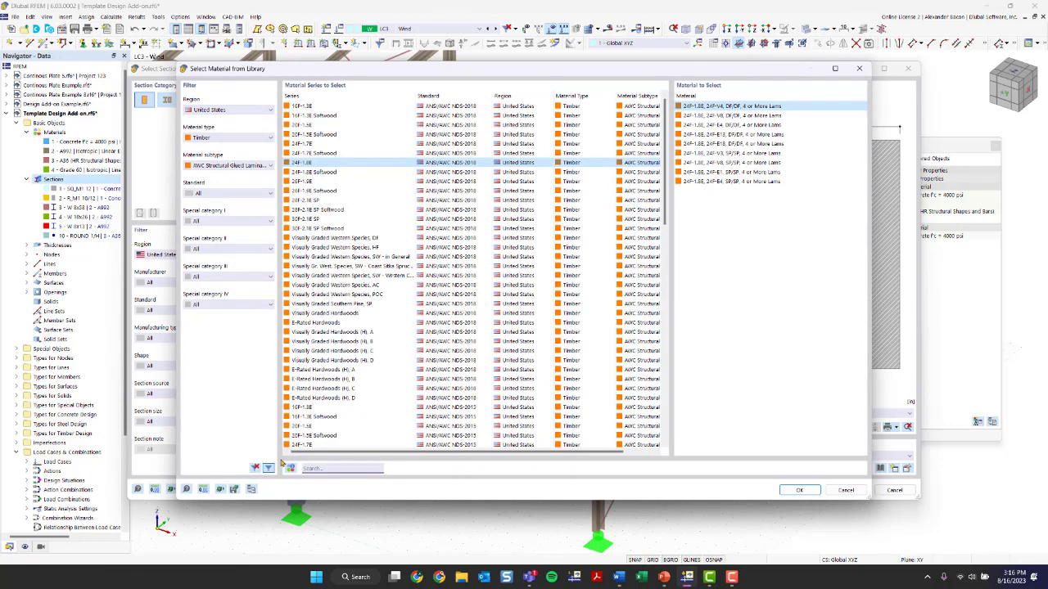
pyautogui.click(256, 468)
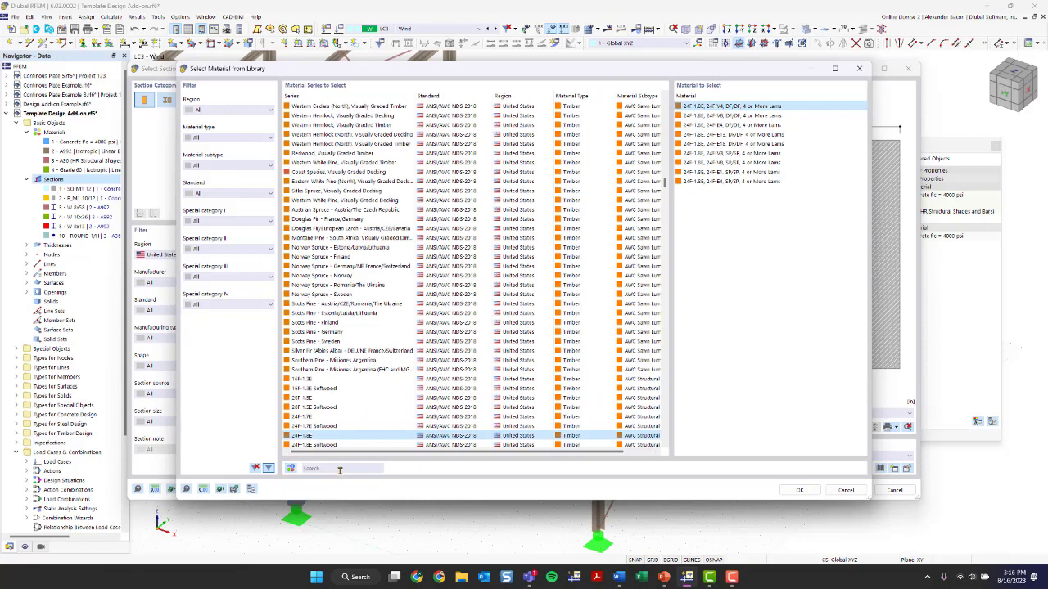
pyautogui.click(339, 469)
pyautogui.write('A99')
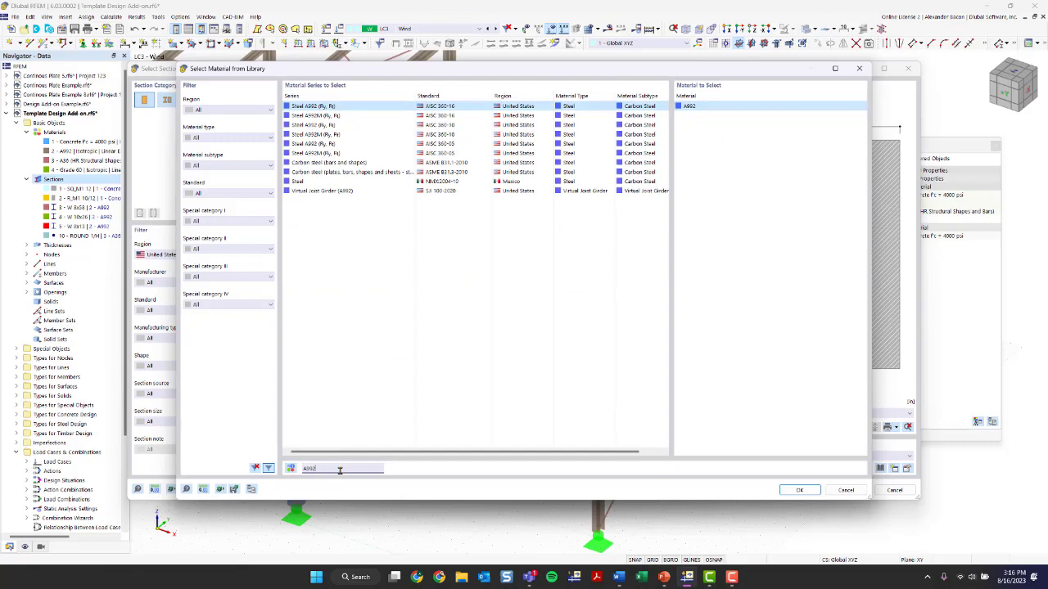
pyautogui.write('2')
pyautogui.press('Return')
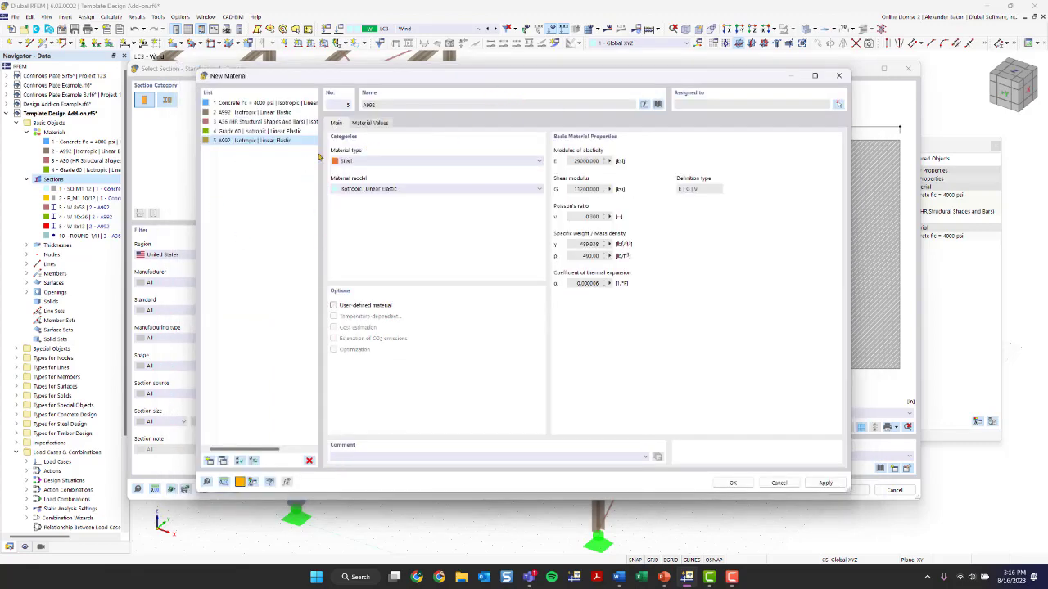
# Import the glulam timber material 24F-1.8E, 24F-V4, DF/DF, 4 or More Lams for the new material and confirm it
pyautogui.click(657, 104)
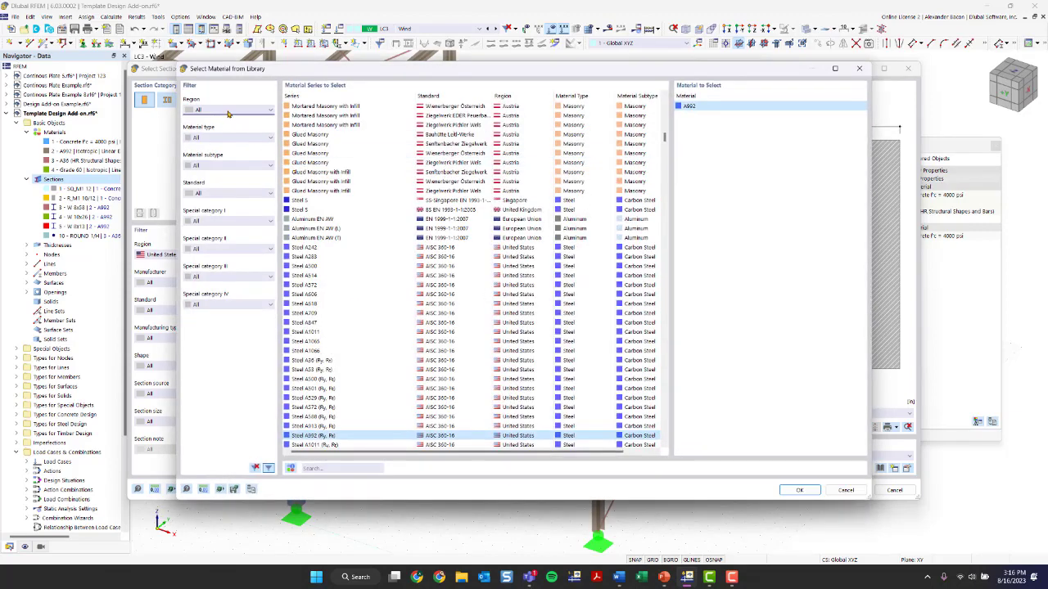
pyautogui.click(228, 113)
pyautogui.click(216, 318)
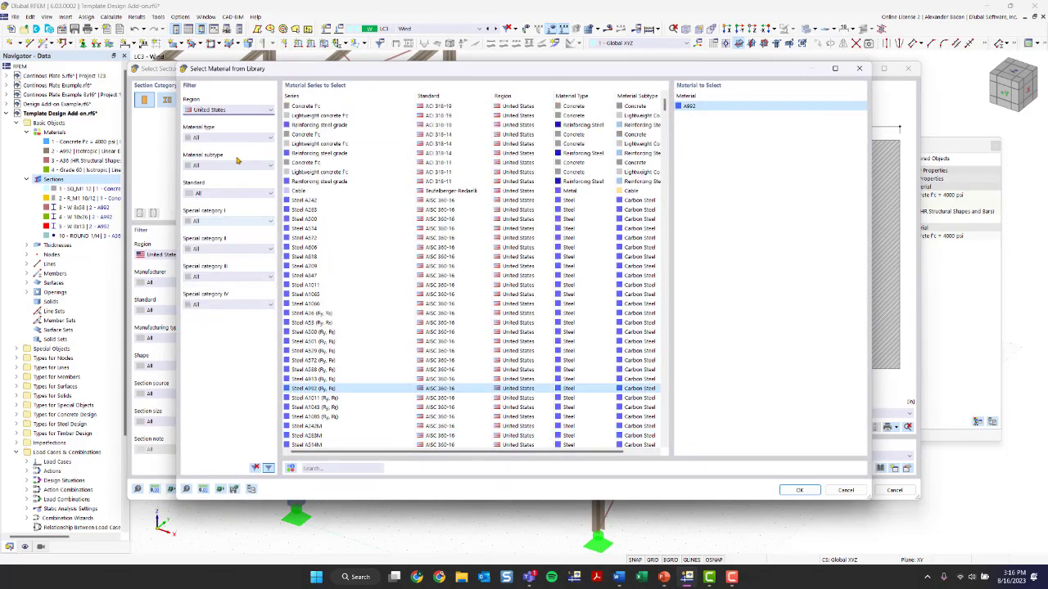
pyautogui.click(229, 137)
pyautogui.click(222, 172)
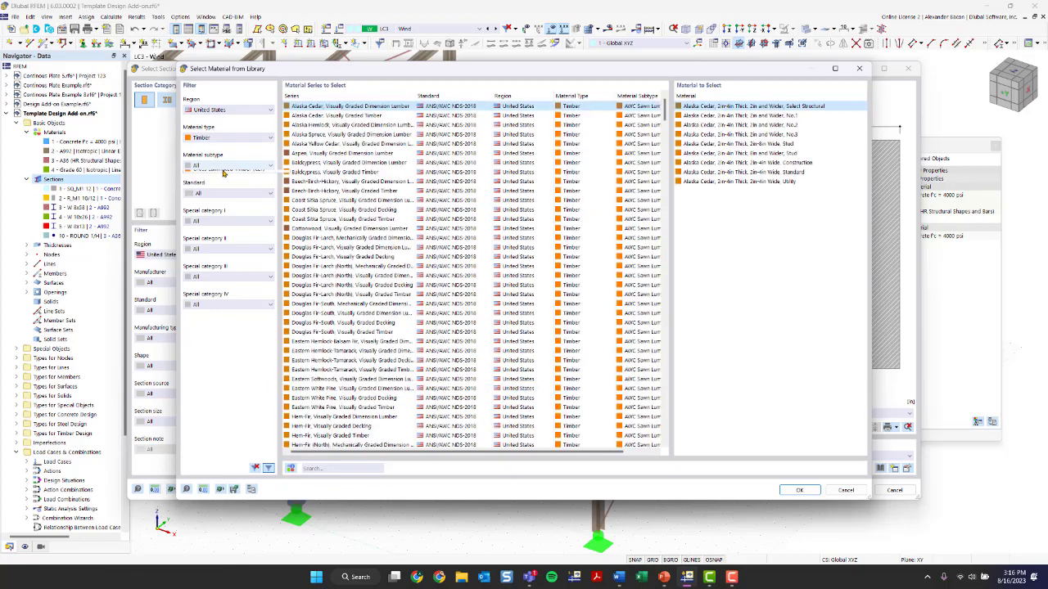
pyautogui.click(224, 167)
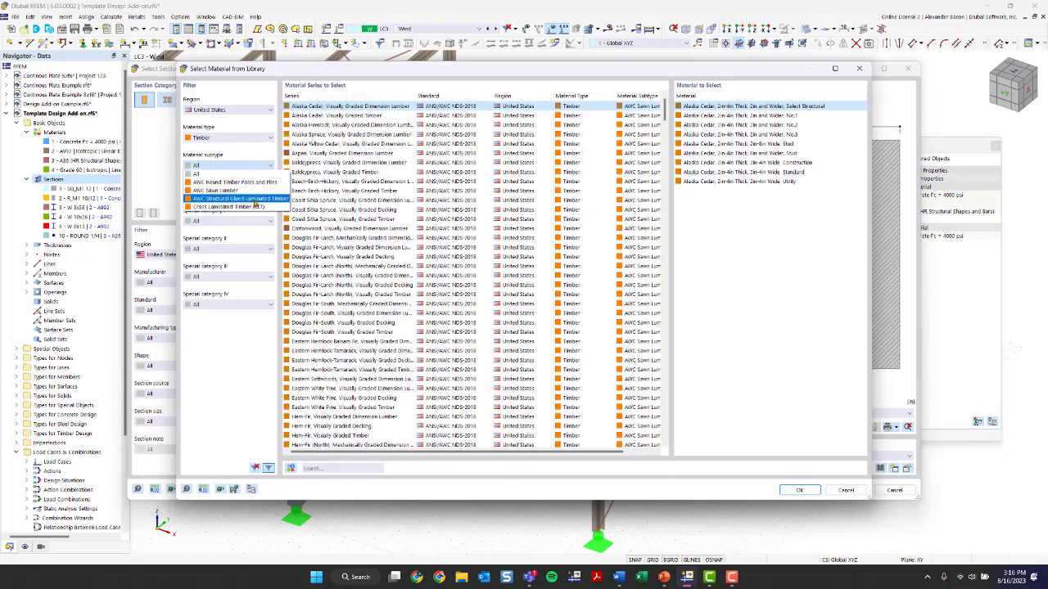
pyautogui.click(240, 198)
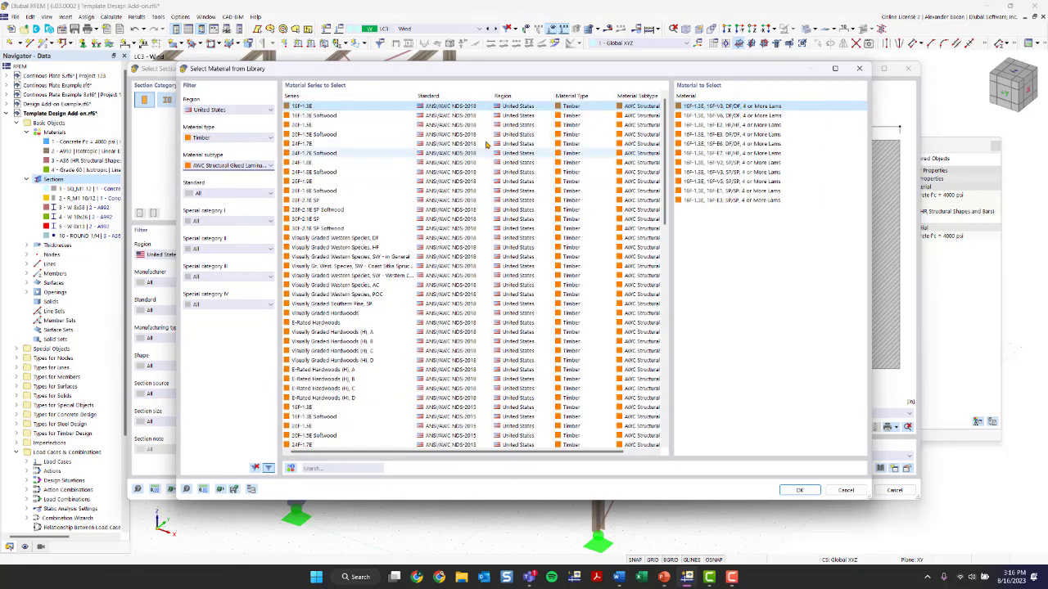
pyautogui.click(342, 164)
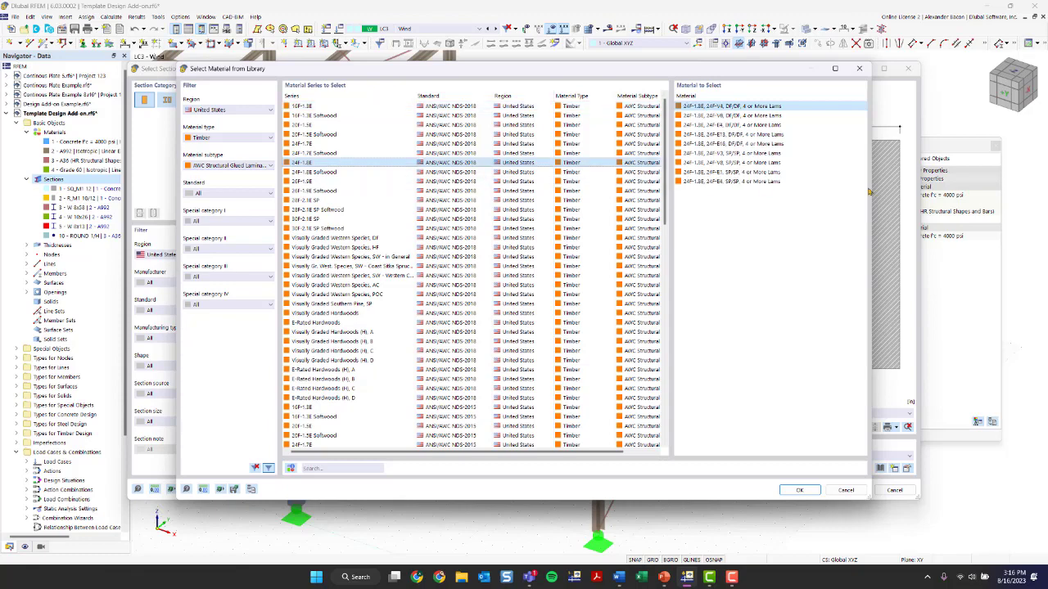
pyautogui.click(809, 490)
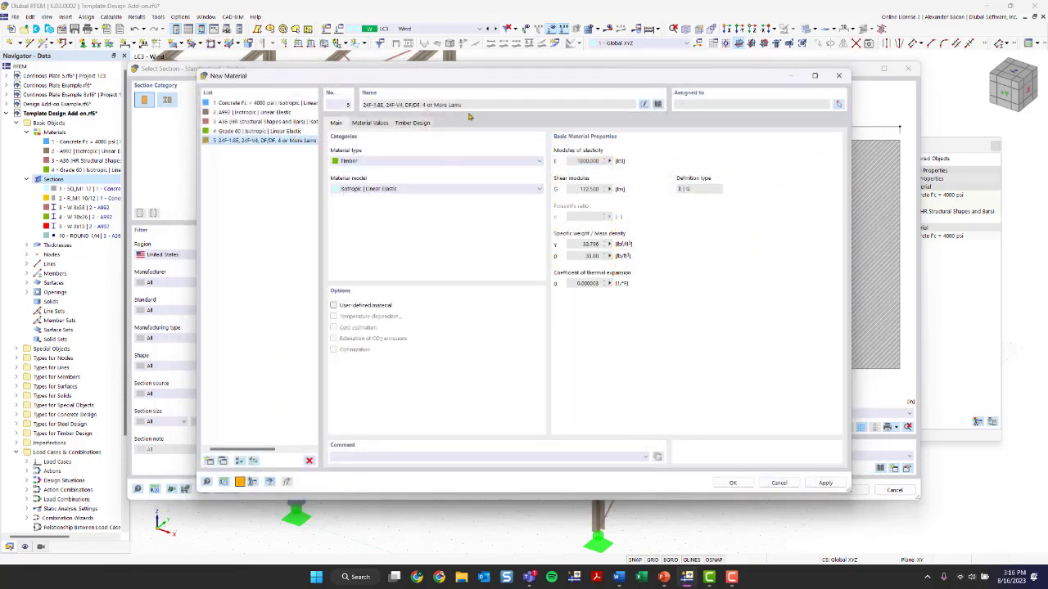
pyautogui.click(732, 483)
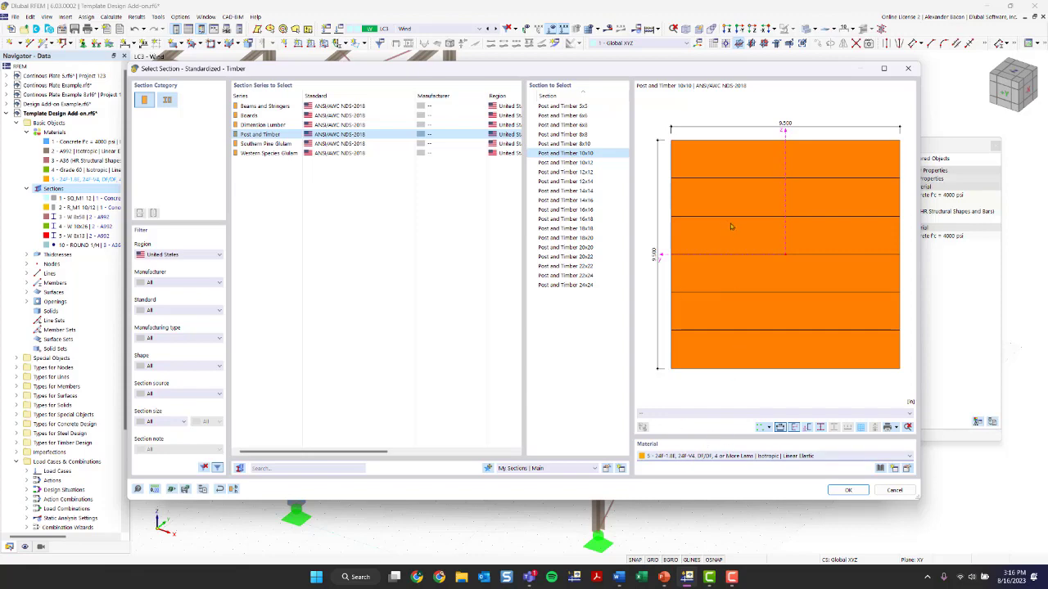
# Create the Post and Timber 10x10 section with the glulam material, reviewing its section values, points, lines, parts and stress points before confirming
pyautogui.click(846, 491)
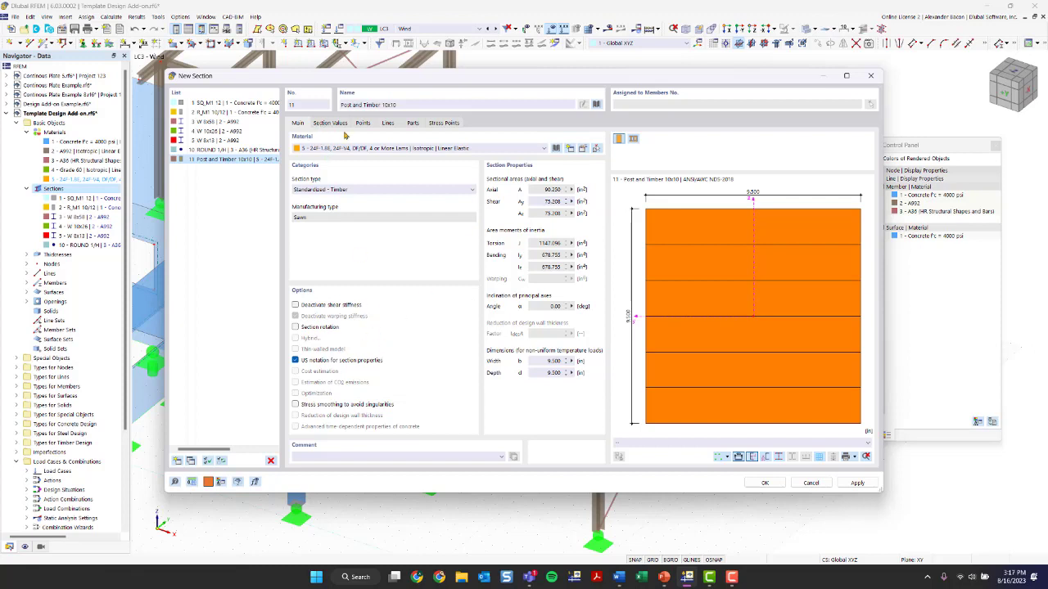
pyautogui.click(330, 123)
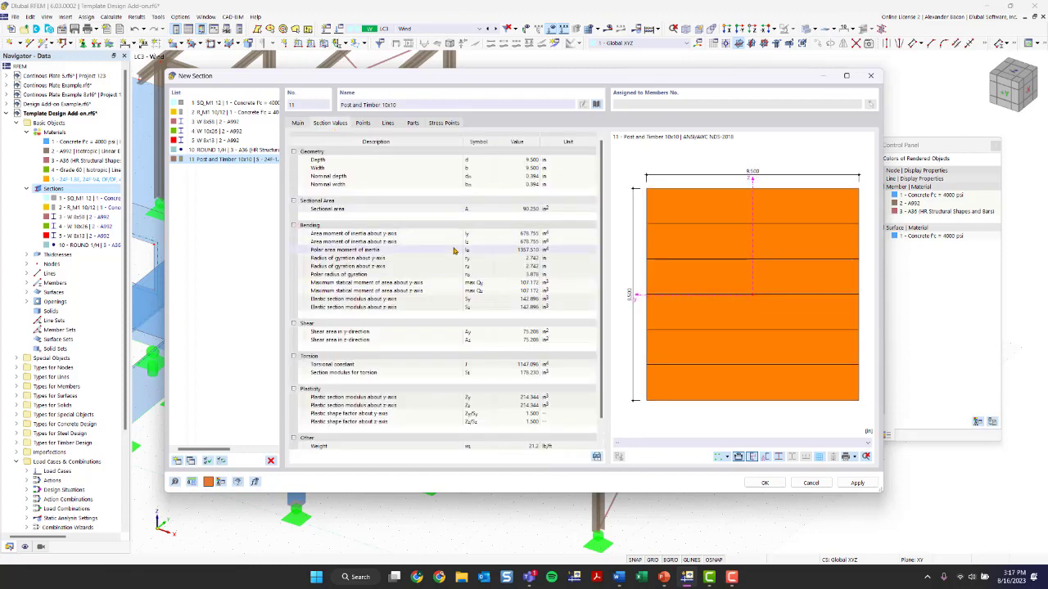
pyautogui.scroll(-1, 593, 196)
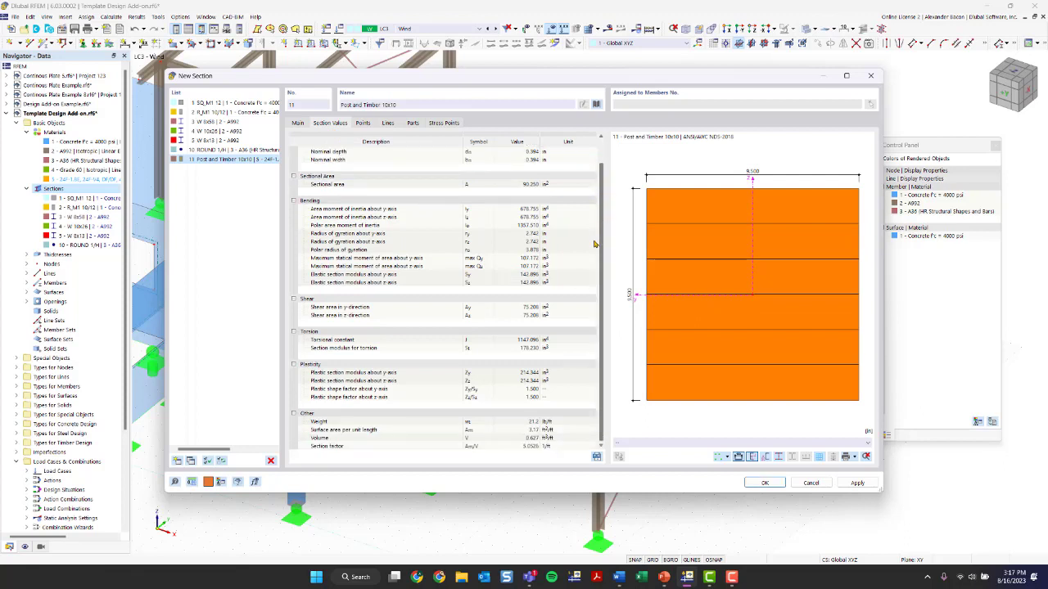
pyautogui.click(362, 123)
pyautogui.click(388, 123)
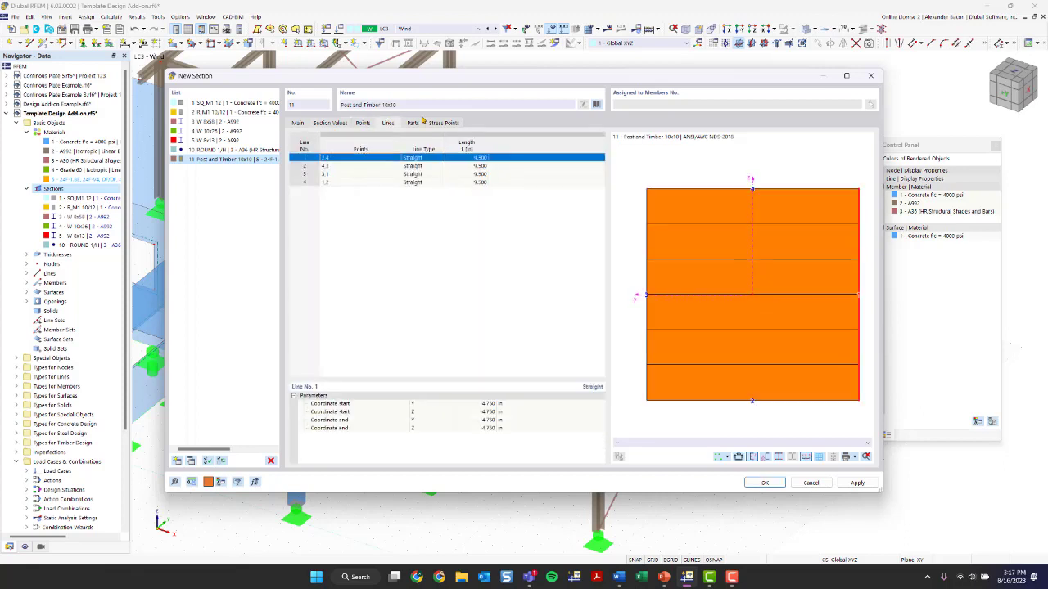
pyautogui.click(412, 123)
pyautogui.click(440, 123)
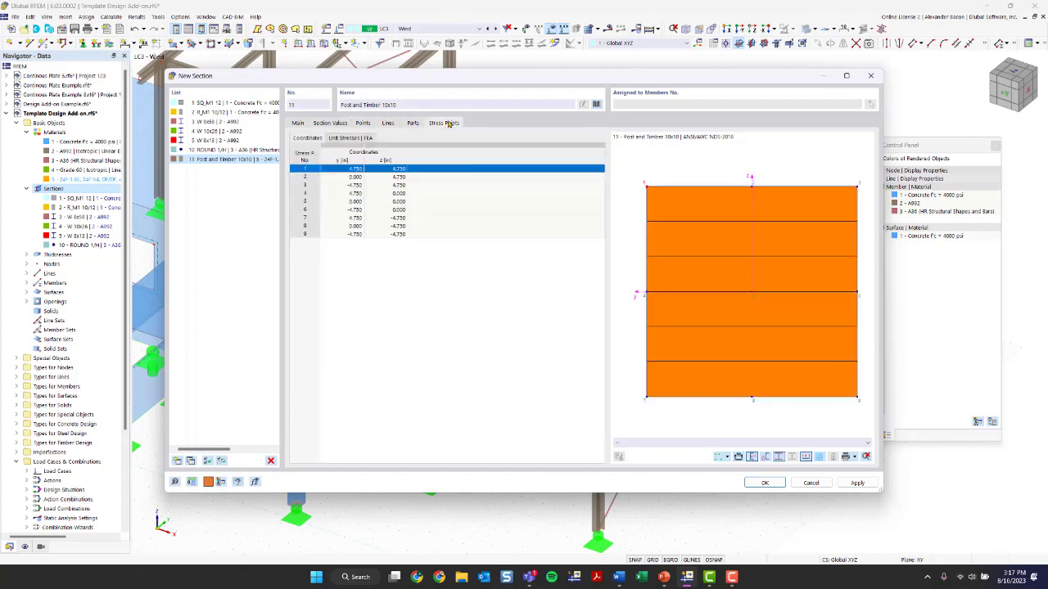
pyautogui.click(301, 122)
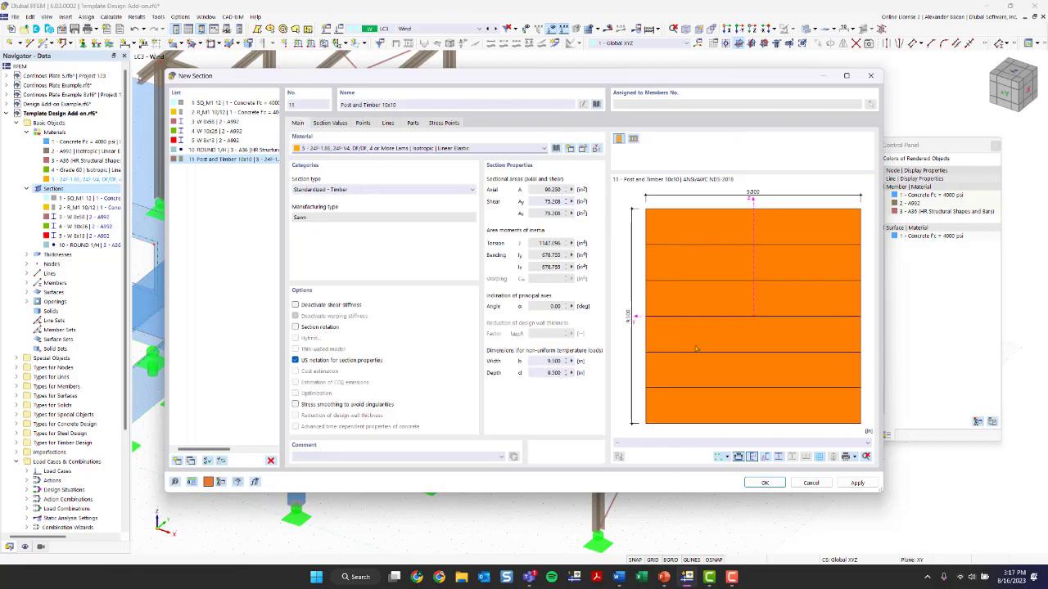
pyautogui.click(764, 482)
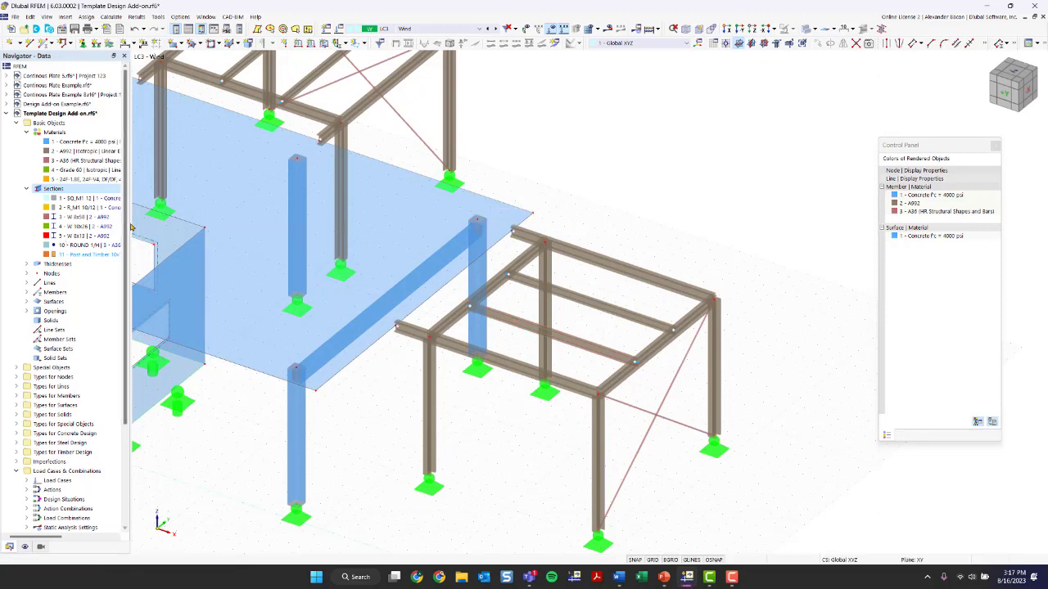
# Select the four columns of the copied timber frame
pyautogui.moveTo(129, 227); pyautogui.dragTo(268, 188)
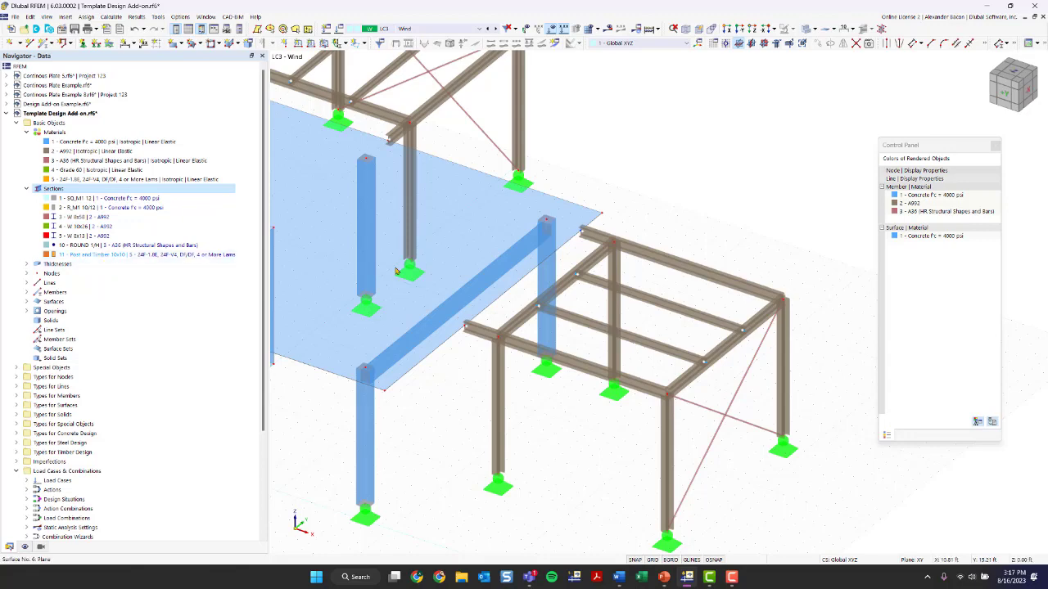
pyautogui.scroll(-3, 396, 274)
pyautogui.moveTo(379, 290); pyautogui.dragTo(494, 293, button='middle')
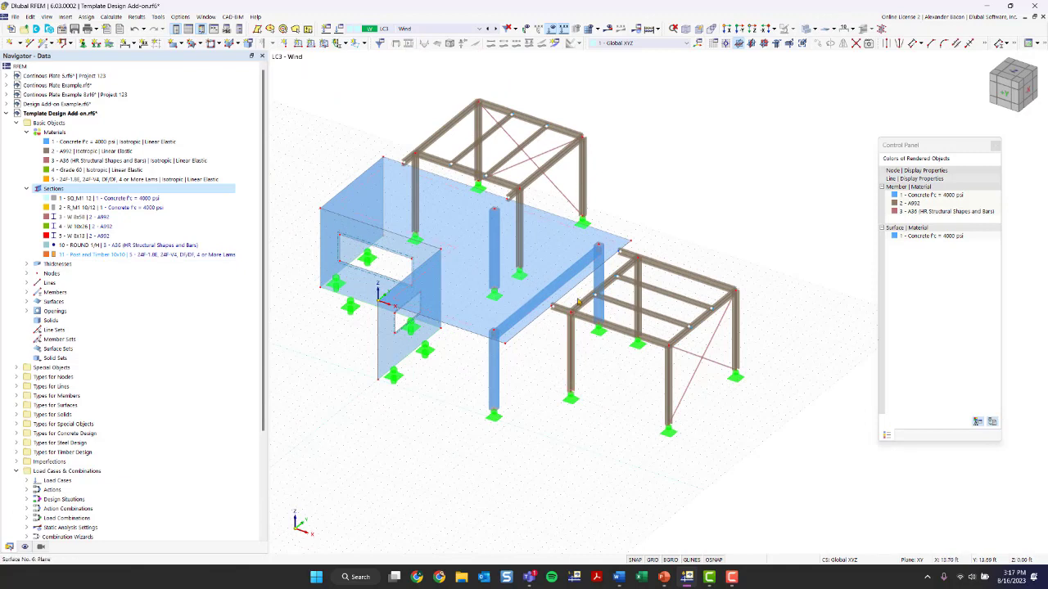
pyautogui.click(96, 256)
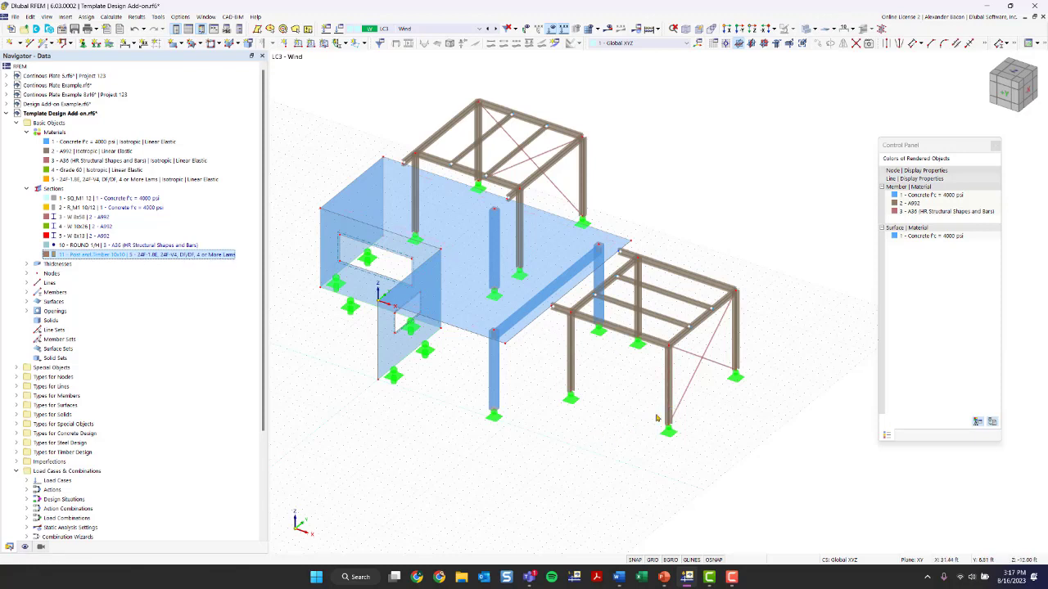
pyautogui.moveTo(624, 409)
pyautogui.keyDown('ctrl'); pyautogui.mouseDown(button='middle')
pyautogui.moveTo(622, 392)
pyautogui.moveTo(653, 369)
pyautogui.moveTo(614, 367)
pyautogui.moveTo(608, 398)
pyautogui.mouseUp(button='middle'); pyautogui.keyUp('ctrl')
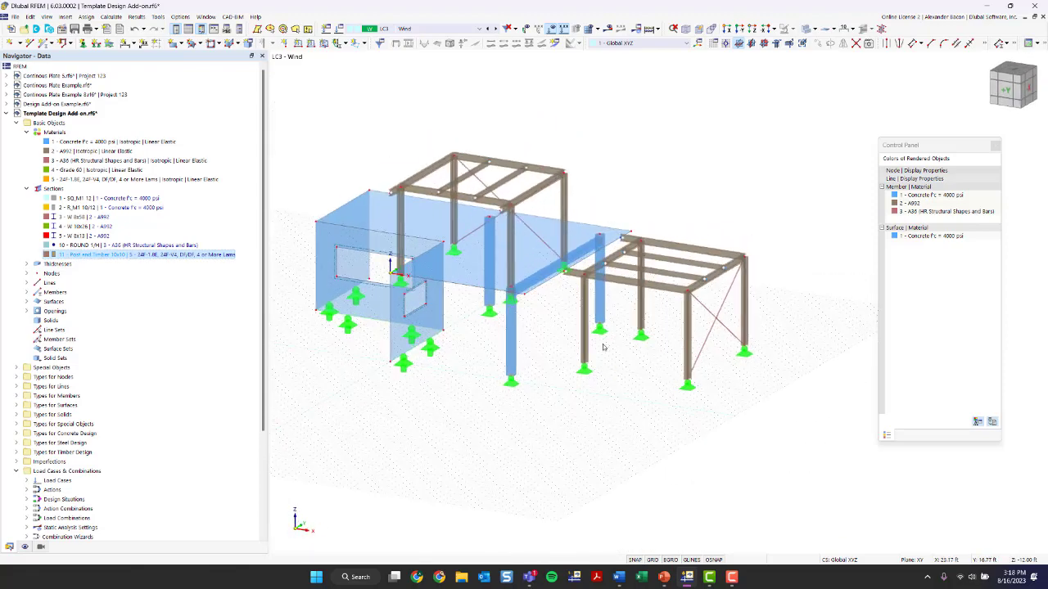
pyautogui.click(586, 332)
pyautogui.keyDown('ctrl'); pyautogui.click(641, 296); pyautogui.keyUp('ctrl')
pyautogui.keyDown('ctrl'); pyautogui.click(685, 352); pyautogui.keyUp('ctrl')
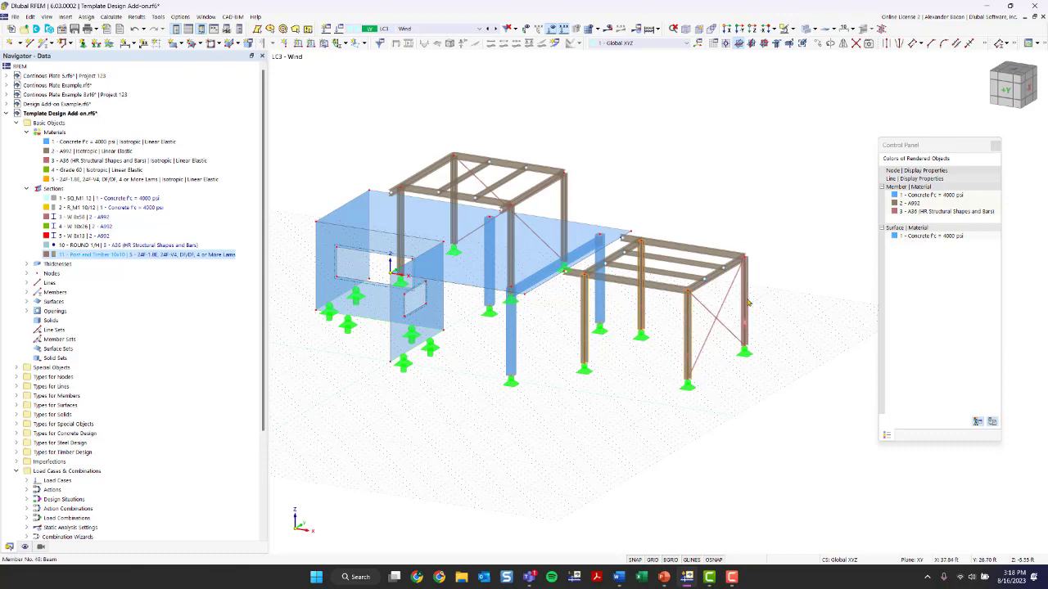
pyautogui.keyDown('ctrl'); pyautogui.doubleClick(747, 303); pyautogui.keyUp('ctrl')
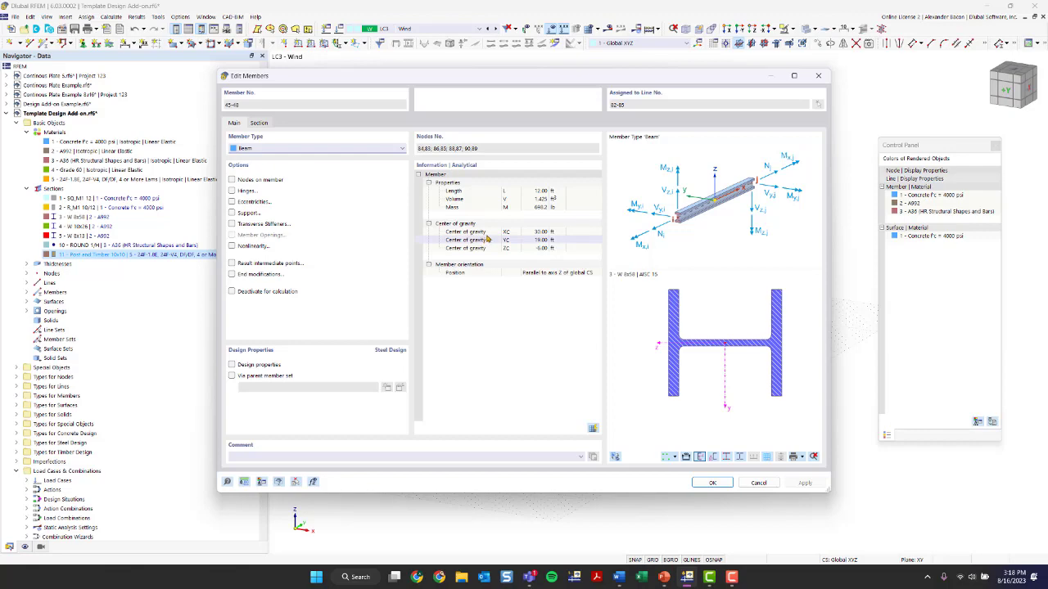
pyautogui.moveTo(526, 76); pyautogui.dragTo(286, 79)
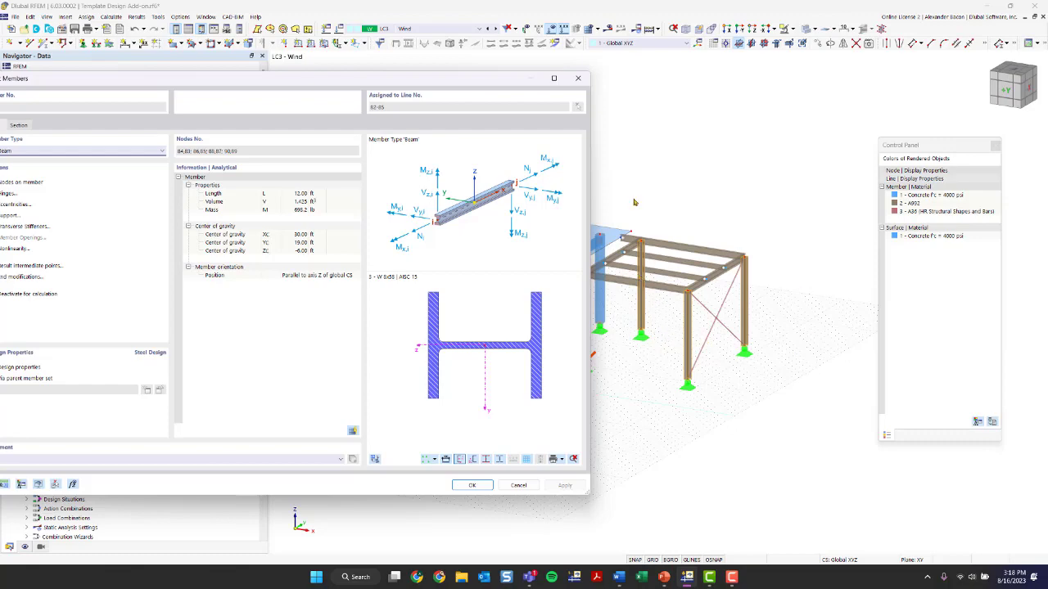
pyautogui.click(578, 77)
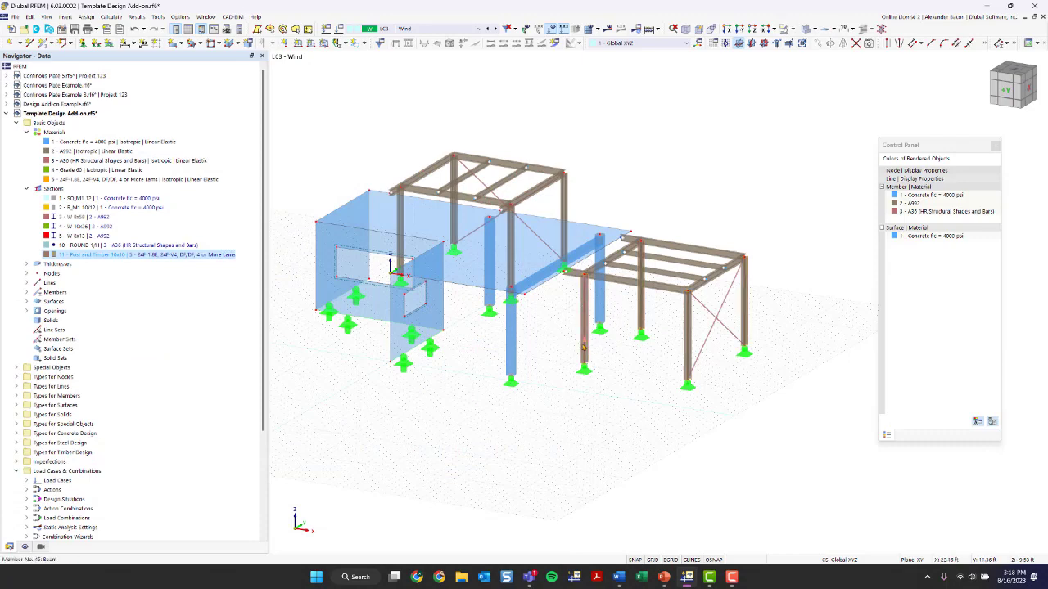
pyautogui.doubleClick(583, 347)
pyautogui.click(578, 78)
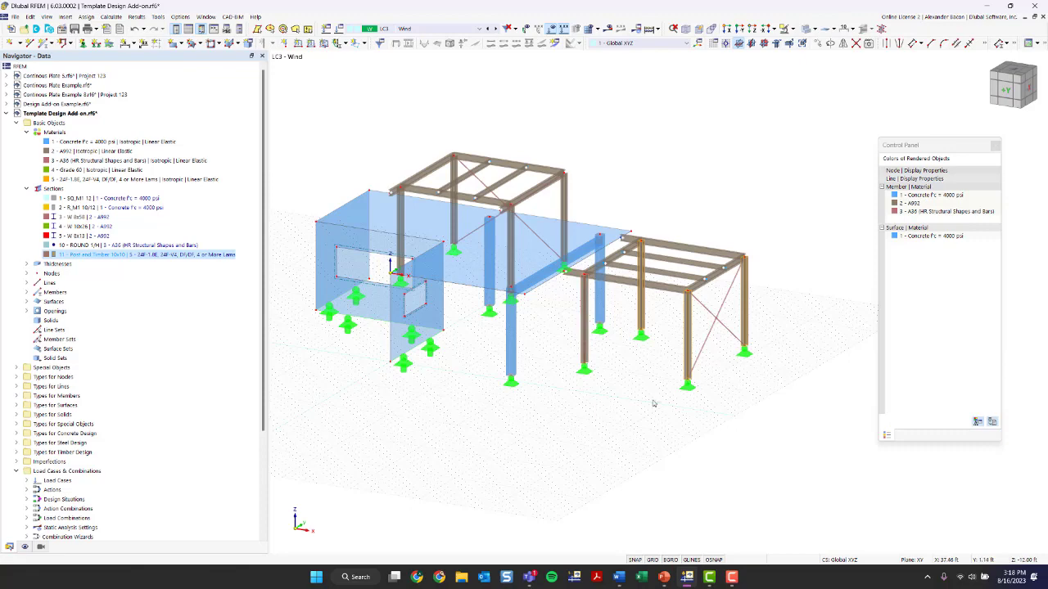
# Assign the Post and Timber 10x10 section to the selected columns, checking its section properties before confirming
pyautogui.doubleClick(588, 352)
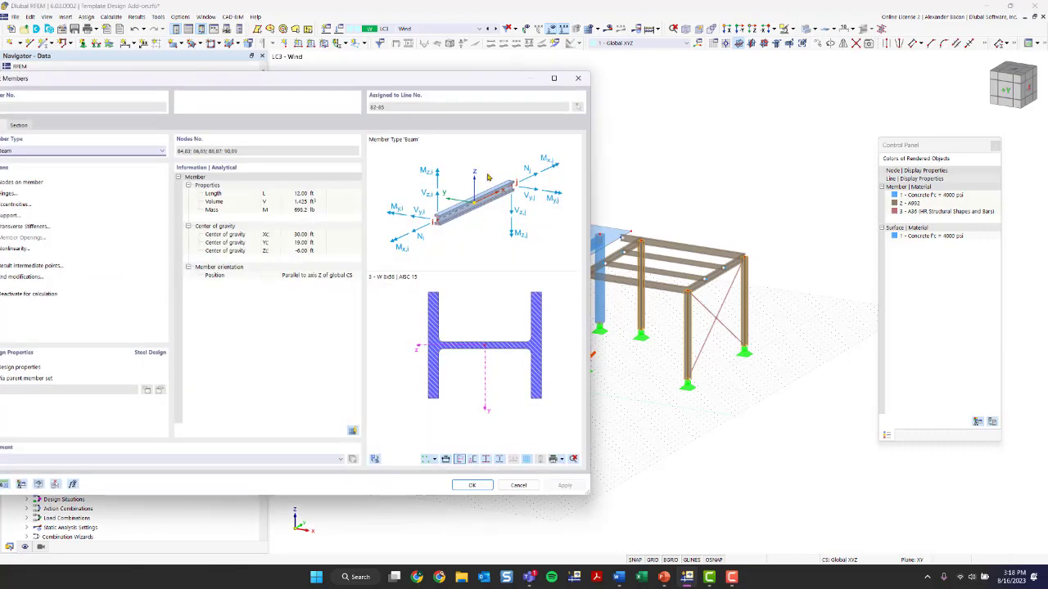
pyautogui.moveTo(261, 73); pyautogui.dragTo(475, 57)
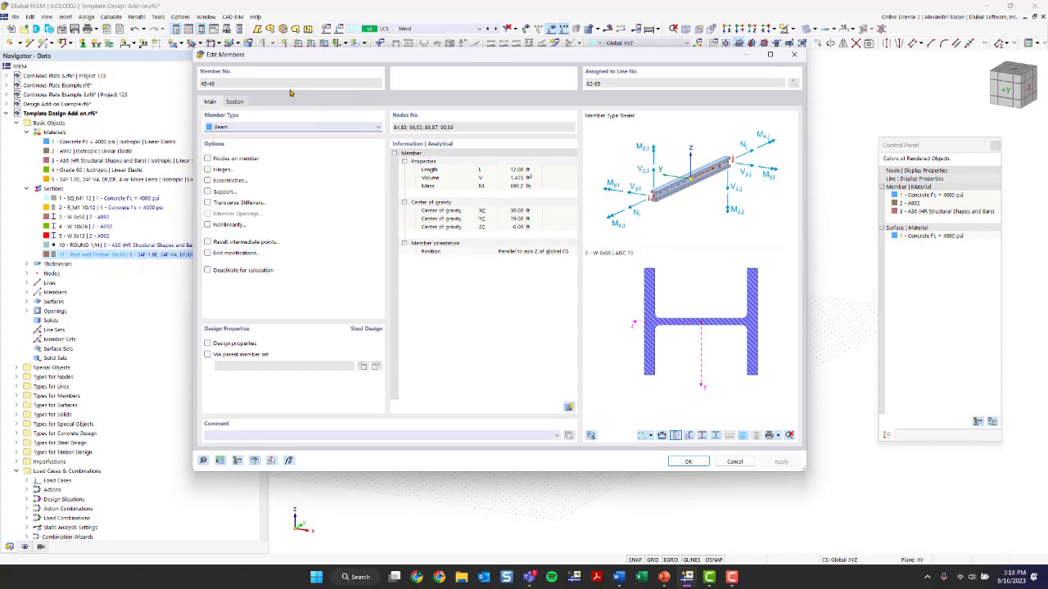
pyautogui.click(235, 103)
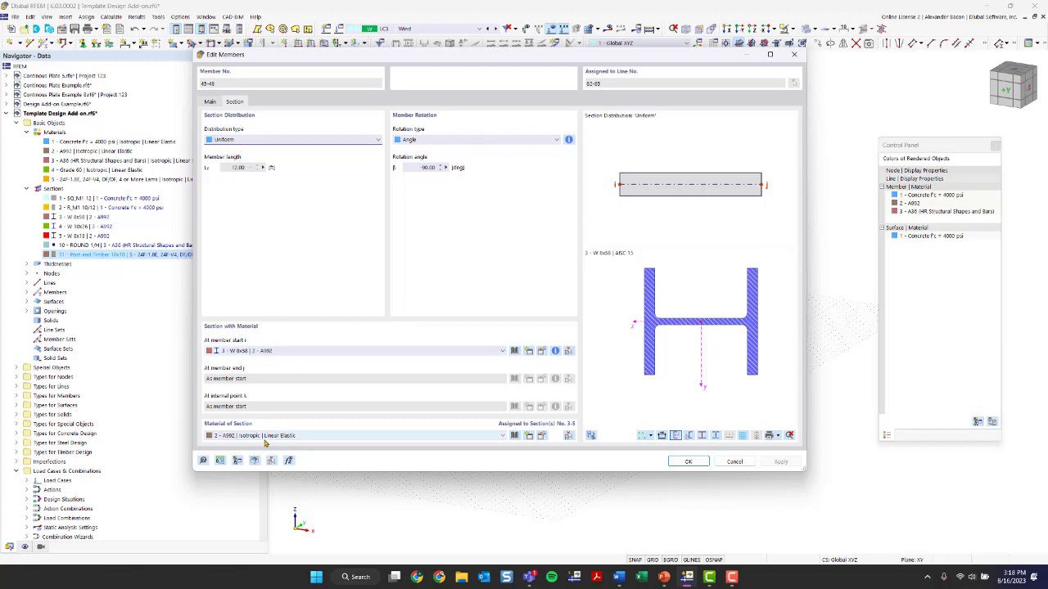
pyautogui.click(276, 352)
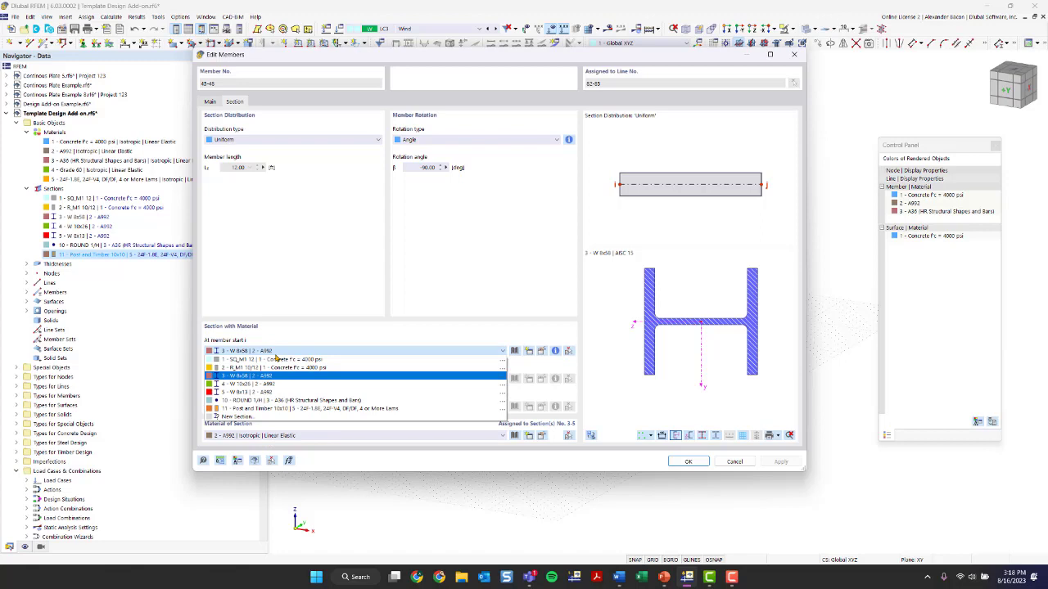
pyautogui.click(279, 408)
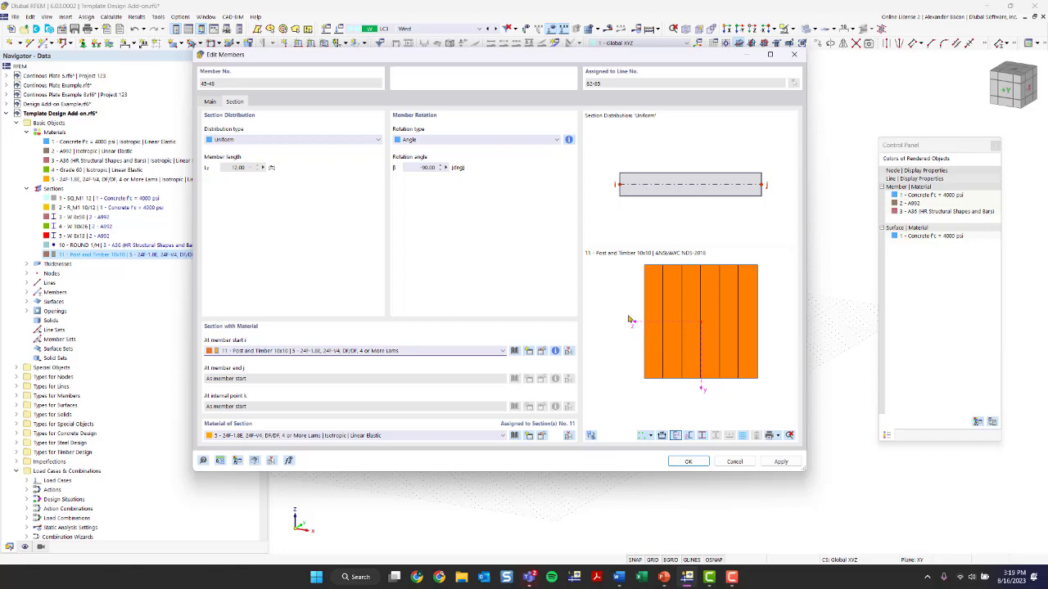
pyautogui.scroll(2, 739, 274)
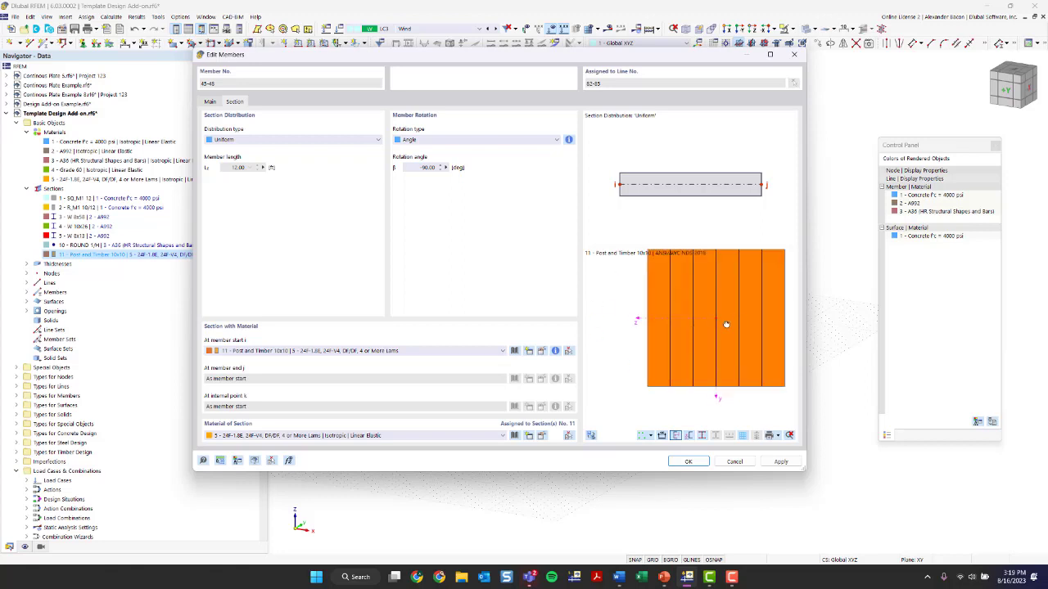
pyautogui.scroll(-1, 726, 325)
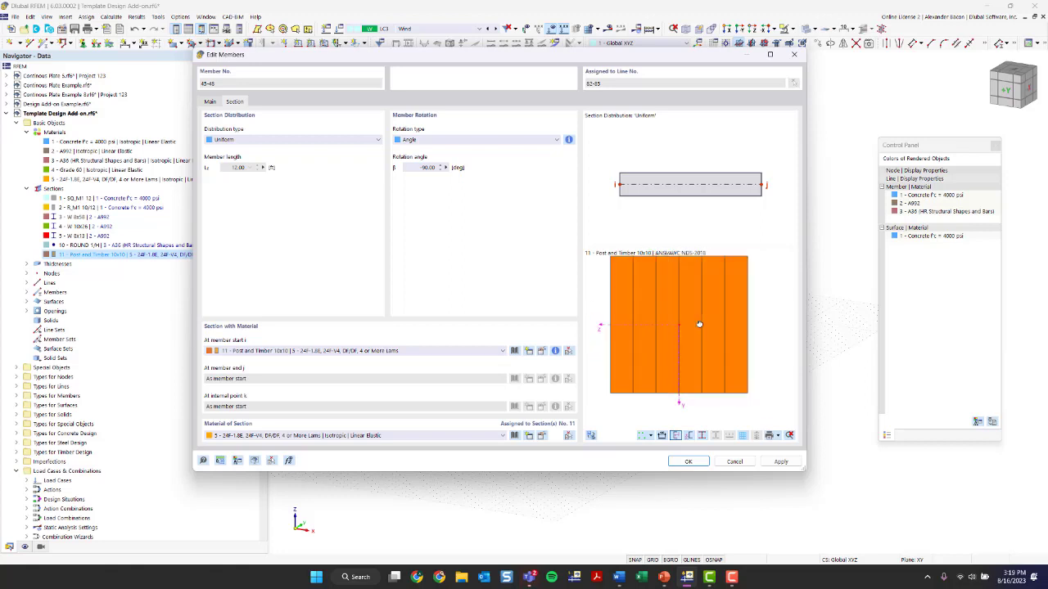
pyautogui.click(555, 352)
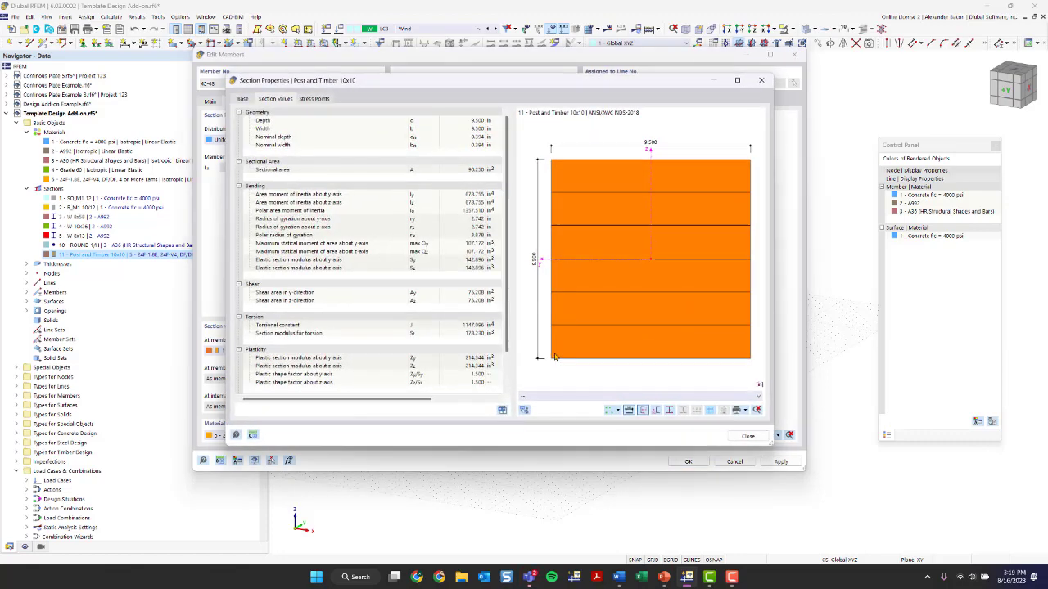
pyautogui.scroll(-2, 427, 292)
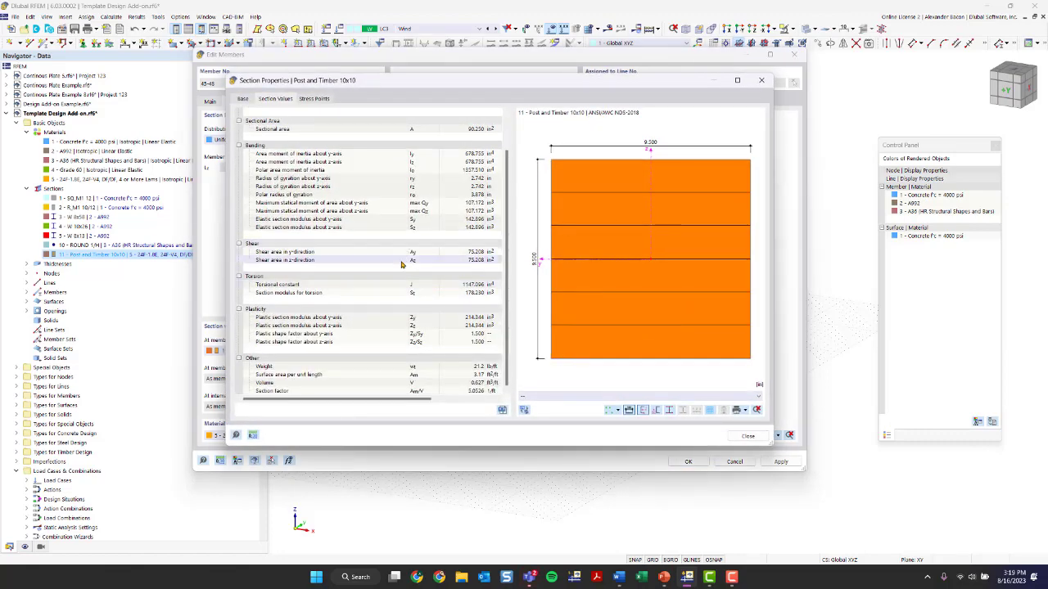
pyautogui.scroll(2, 404, 263)
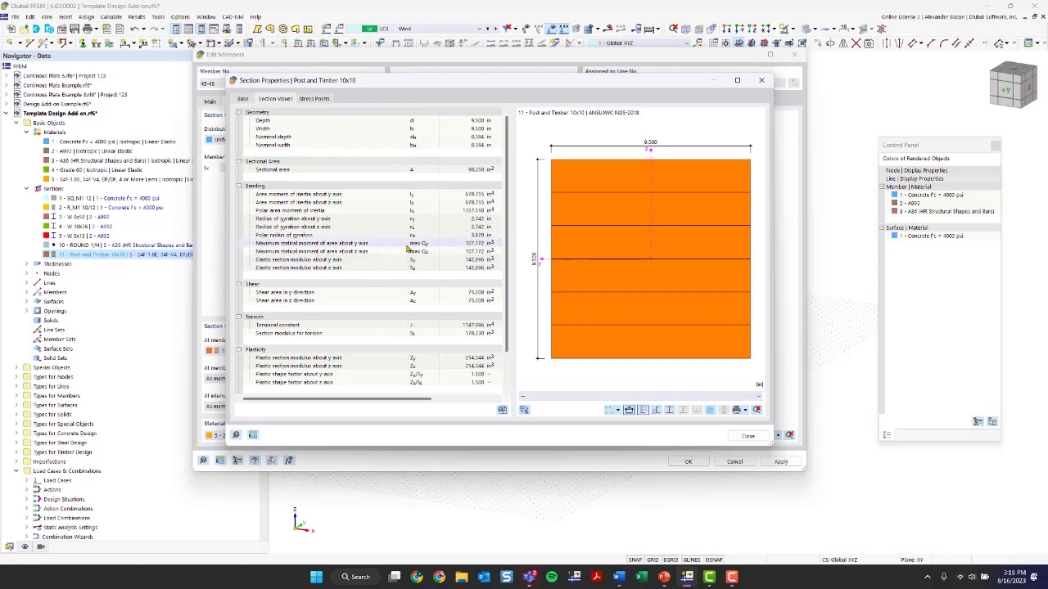
pyautogui.click(761, 80)
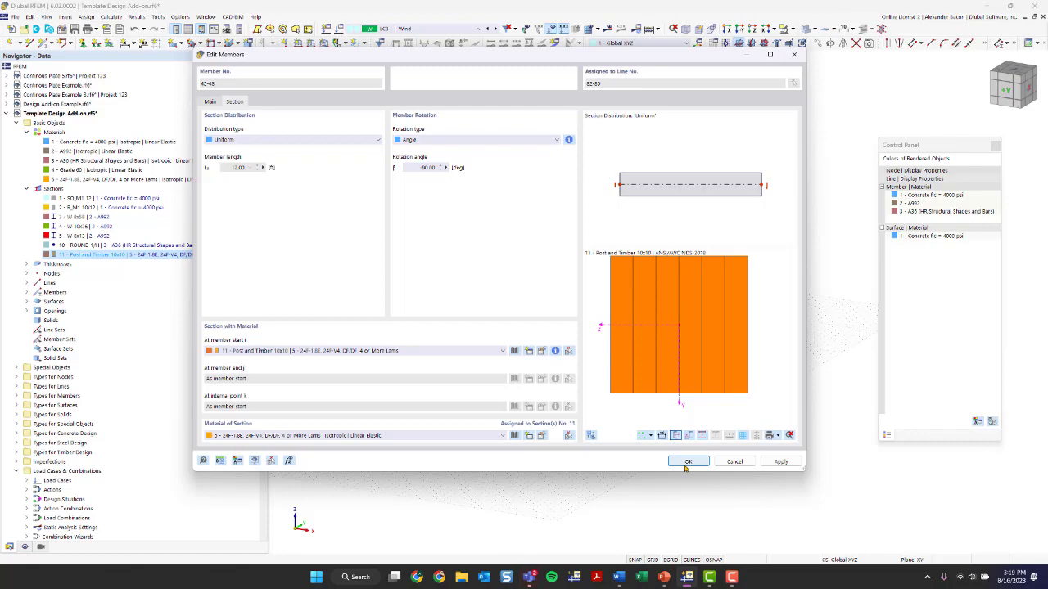
pyautogui.click(688, 462)
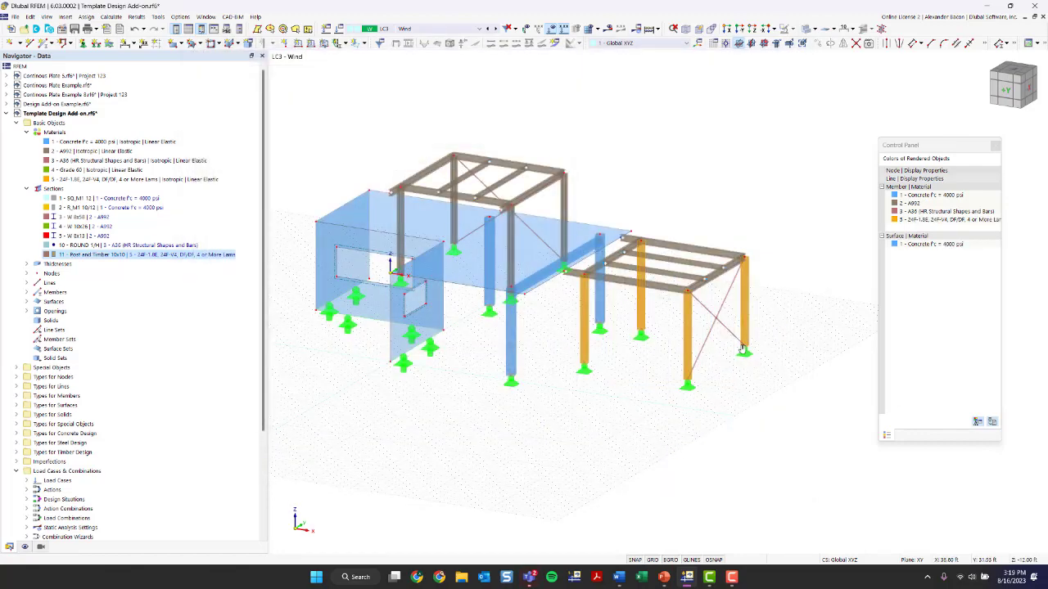
# Open the timber frame's perimeter beams and pick Dimension Lumber 4x14 from the standardized timber library with the 24F-1.8E glulam material
pyautogui.scroll(3, 593, 333)
pyautogui.scroll(2, 593, 332)
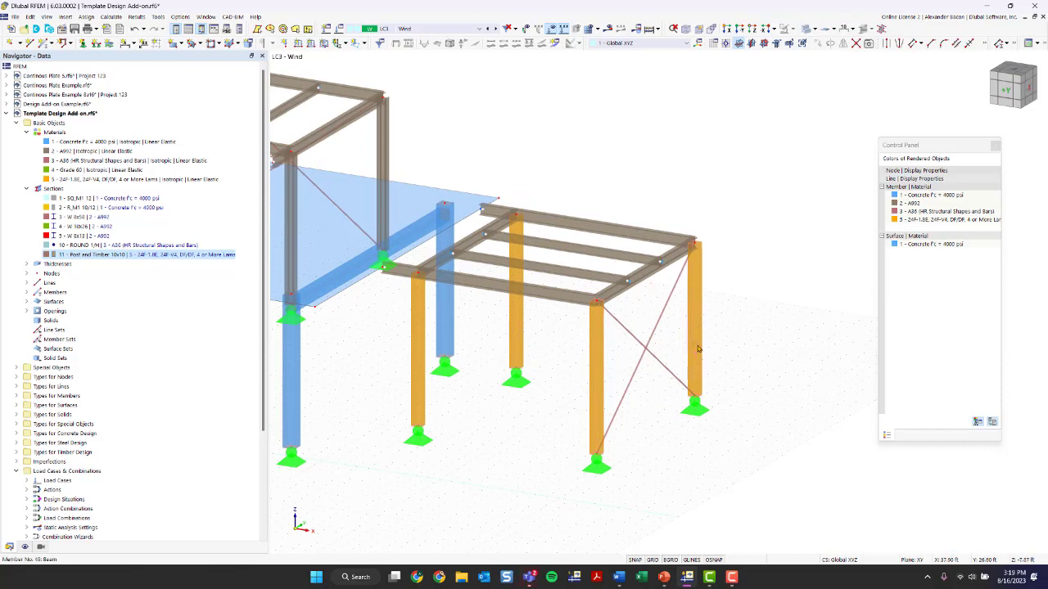
pyautogui.click(95, 273)
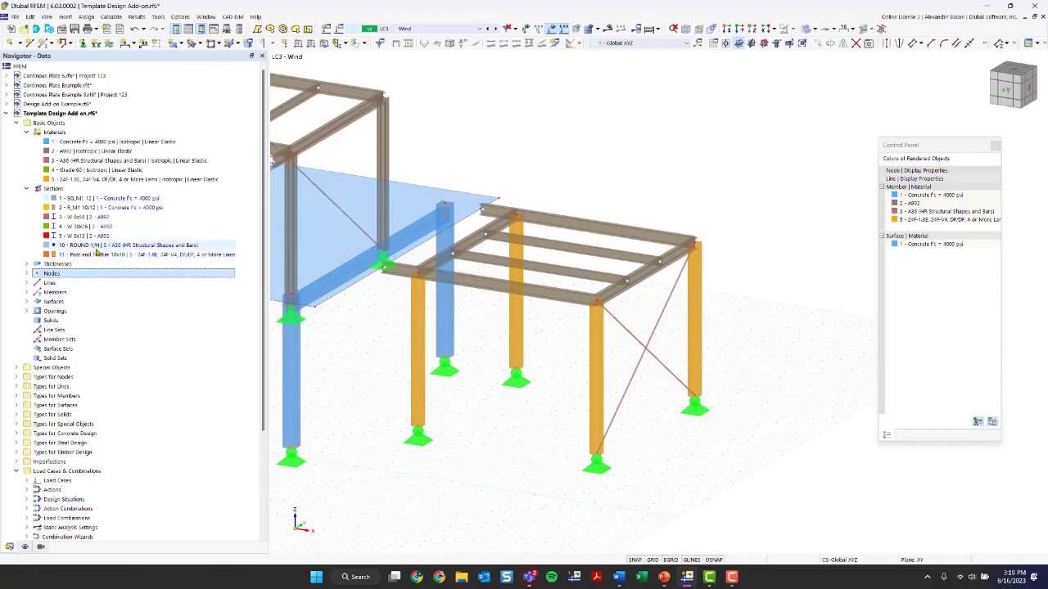
pyautogui.scroll(-1, 479, 371)
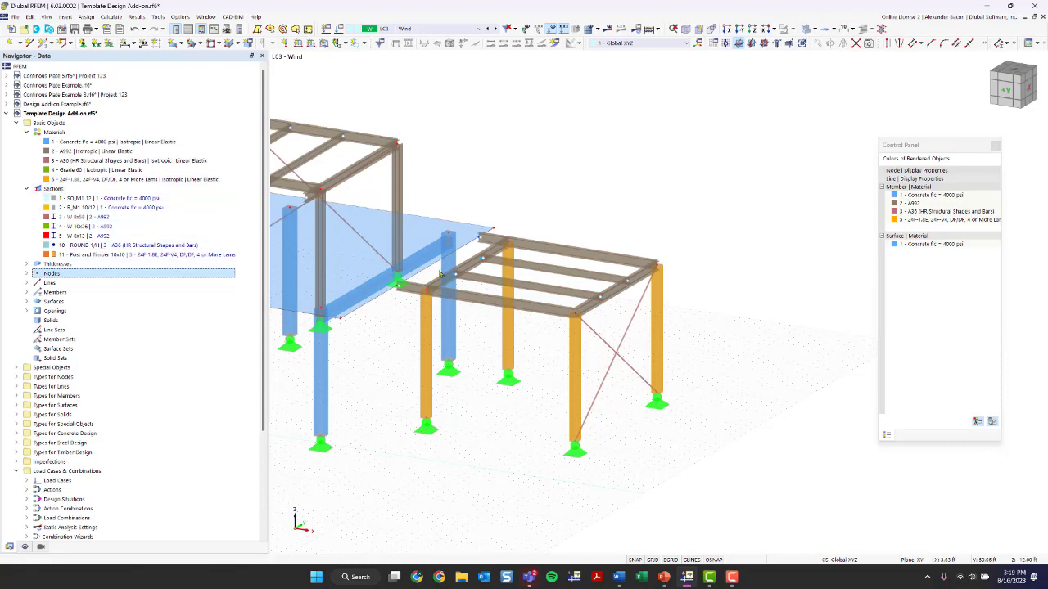
pyautogui.keyDown('ctrl'); pyautogui.moveTo(687, 205); pyautogui.dragTo(611, 274, button='middle'); pyautogui.keyUp('ctrl')
pyautogui.scroll(1, 610, 273)
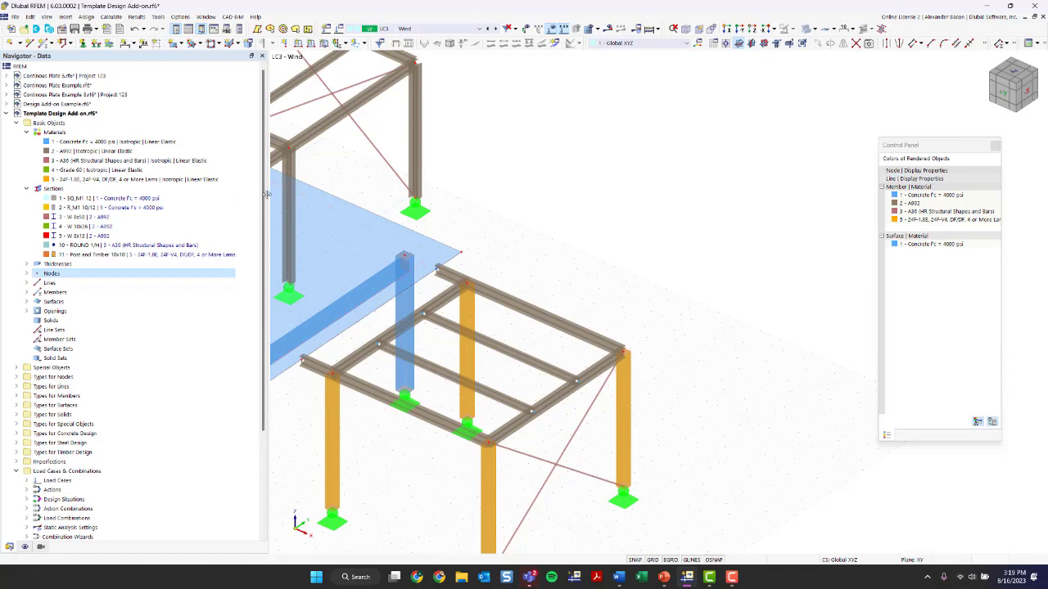
pyautogui.moveTo(269, 196); pyautogui.dragTo(255, 199)
pyautogui.moveTo(391, 235); pyautogui.dragTo(508, 173, button='middle')
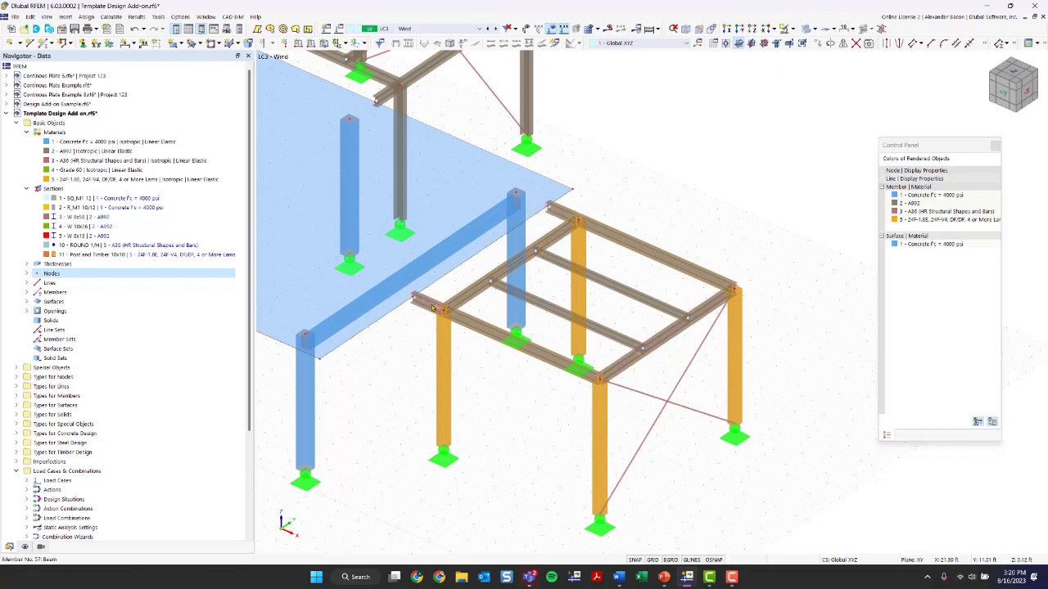
pyautogui.doubleClick(432, 307)
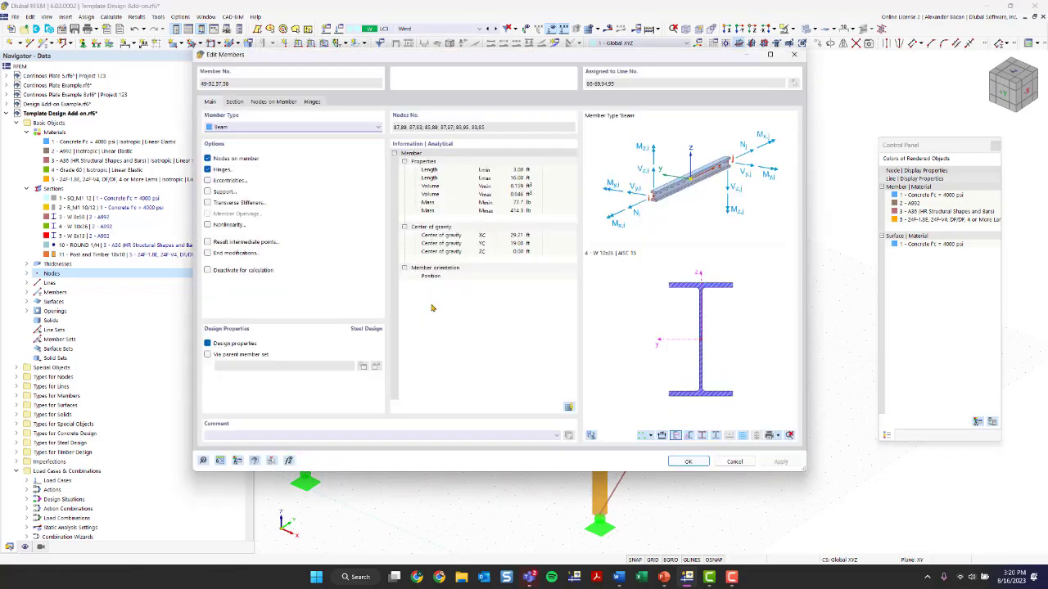
pyautogui.click(235, 101)
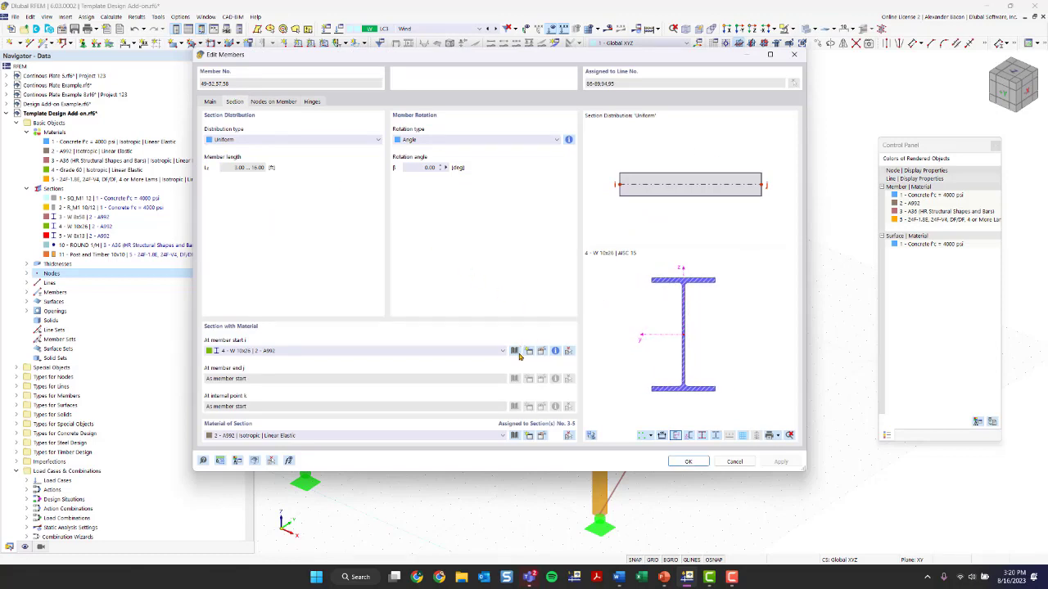
pyautogui.click(514, 351)
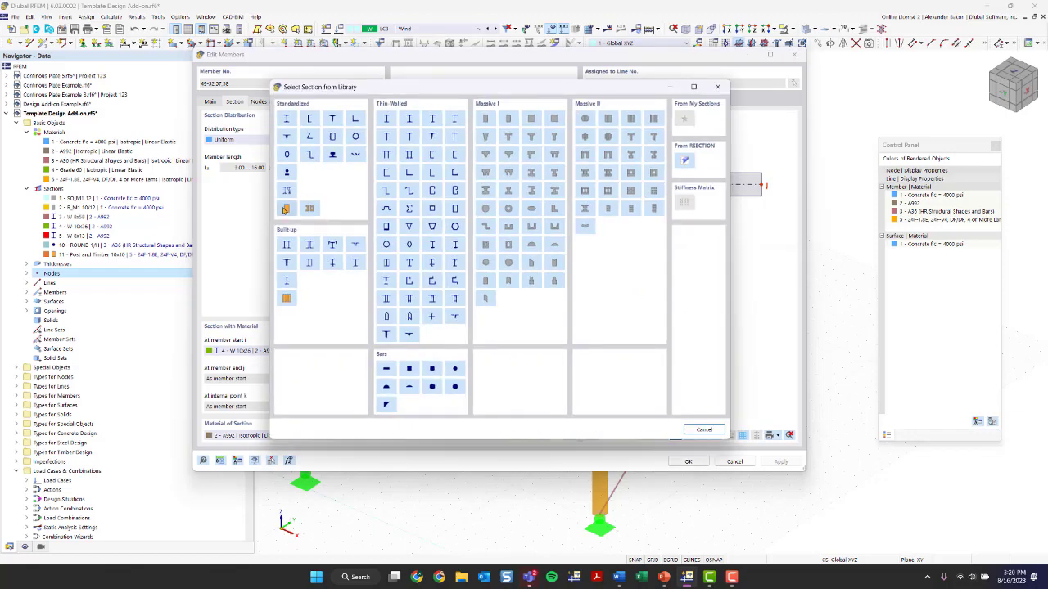
pyautogui.click(285, 209)
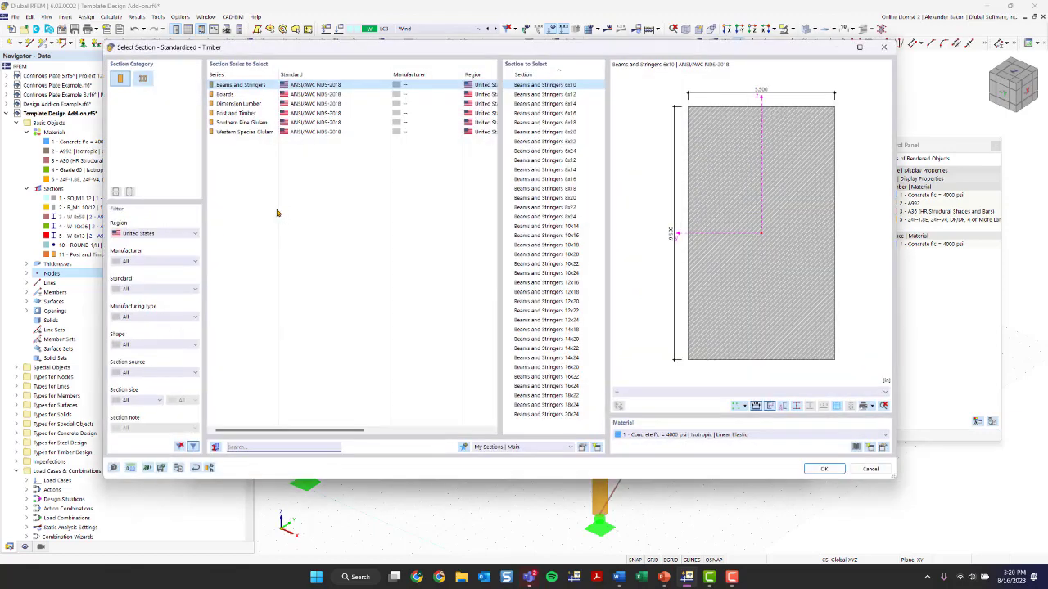
pyautogui.click(173, 261)
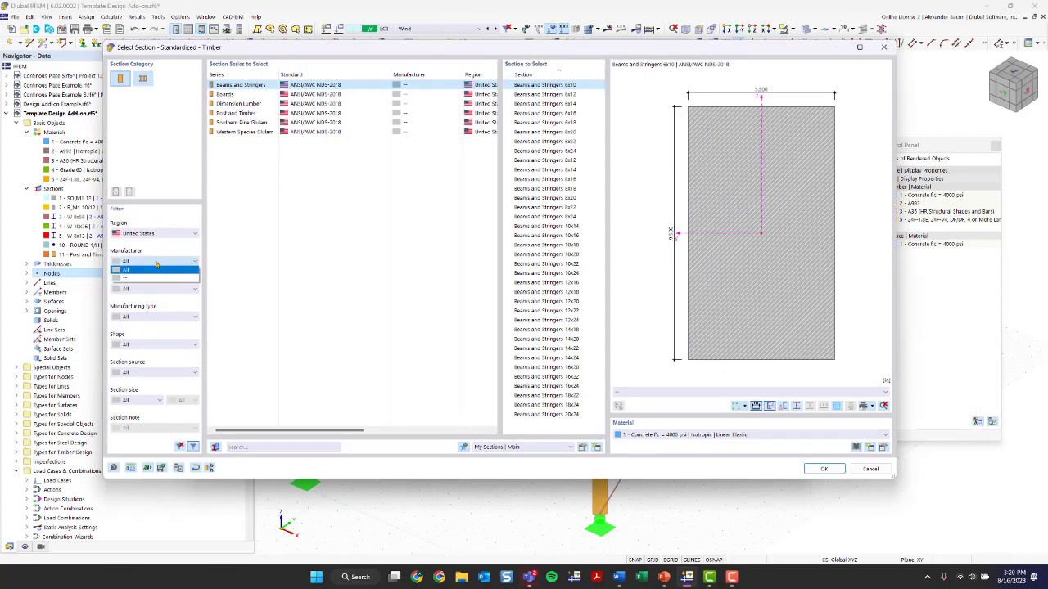
pyautogui.click(156, 264)
pyautogui.click(153, 291)
pyautogui.click(153, 291)
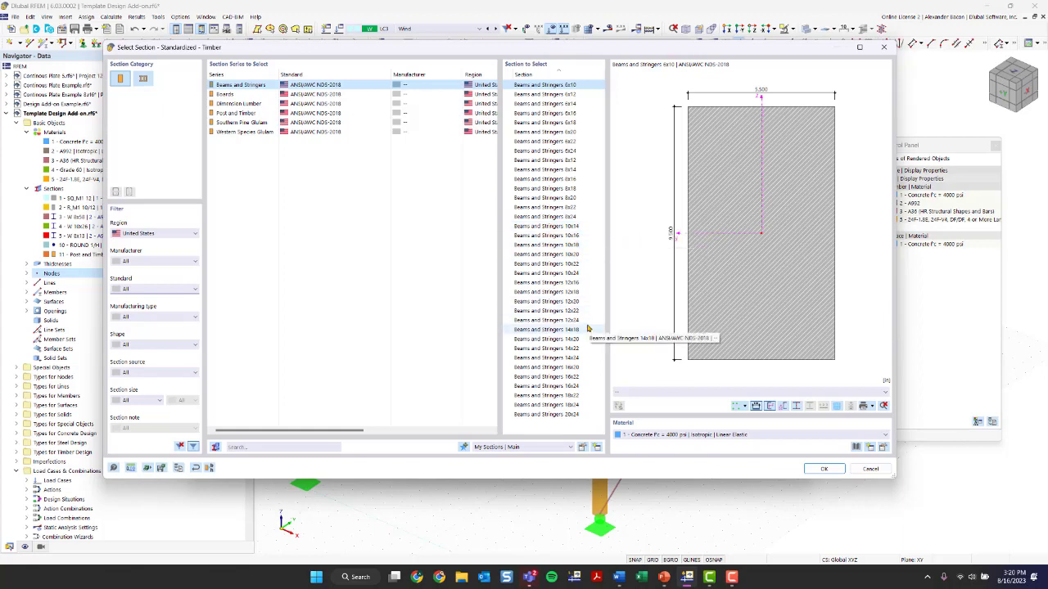
pyautogui.click(228, 104)
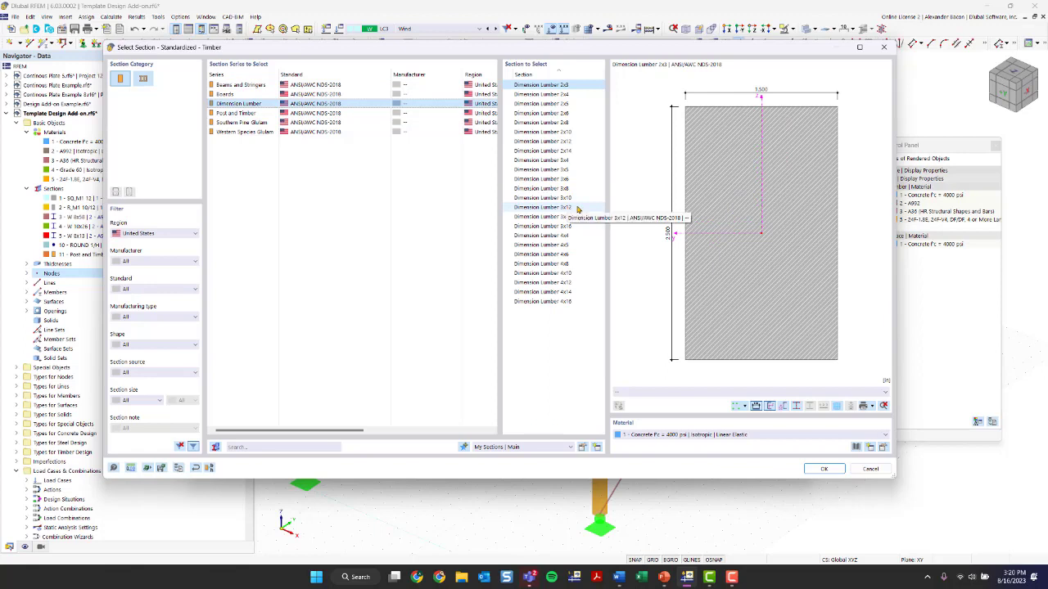
pyautogui.click(573, 292)
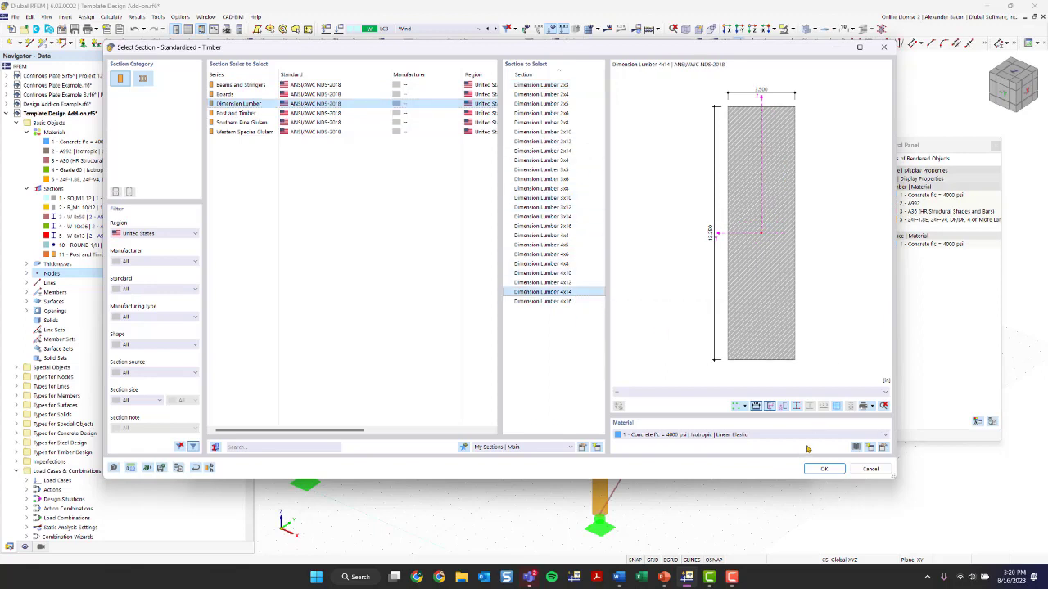
pyautogui.click(732, 435)
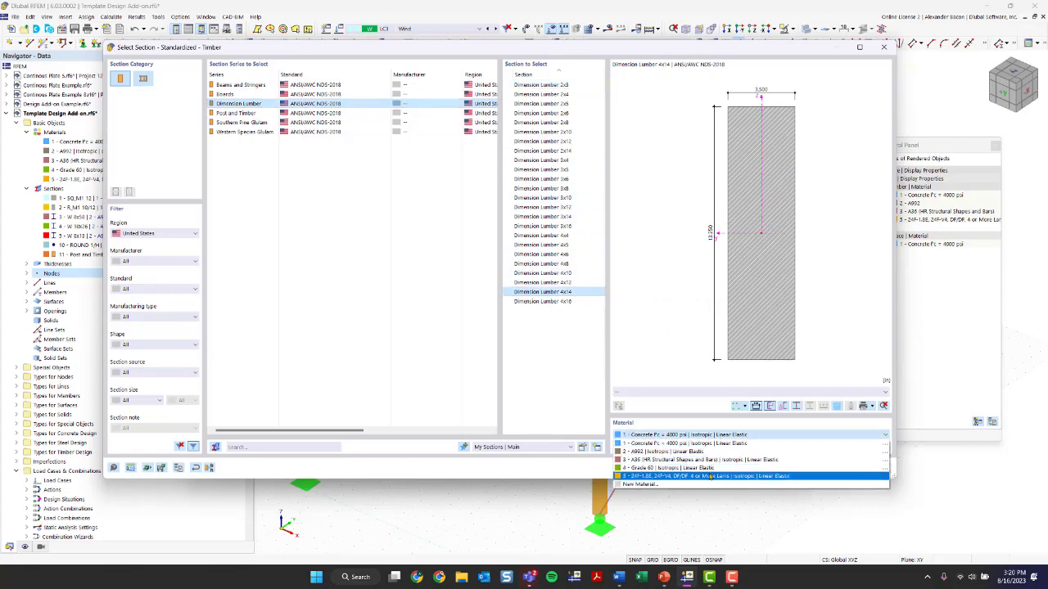
pyautogui.click(710, 476)
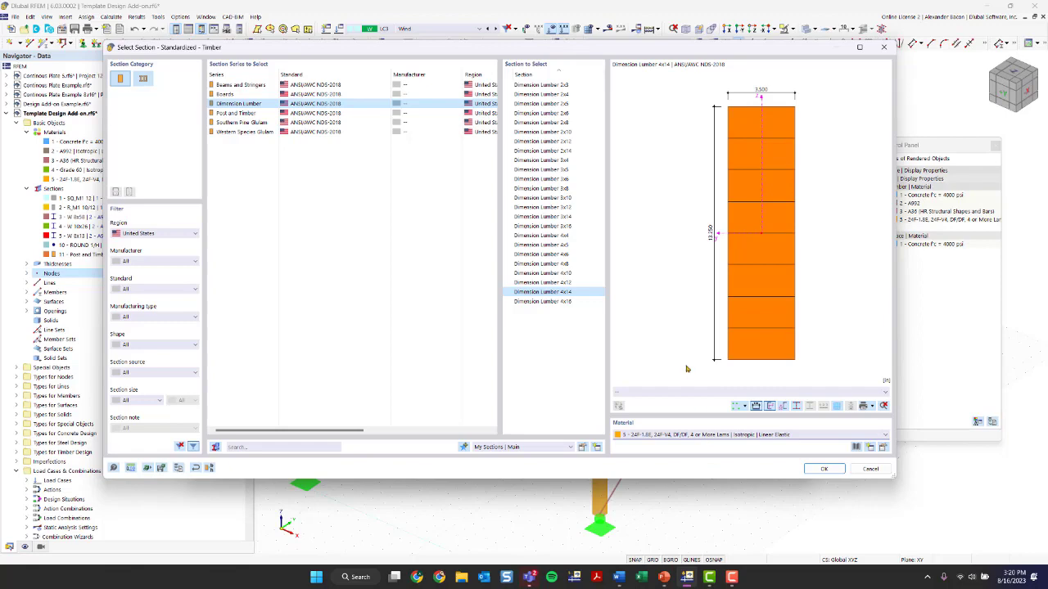
pyautogui.click(823, 469)
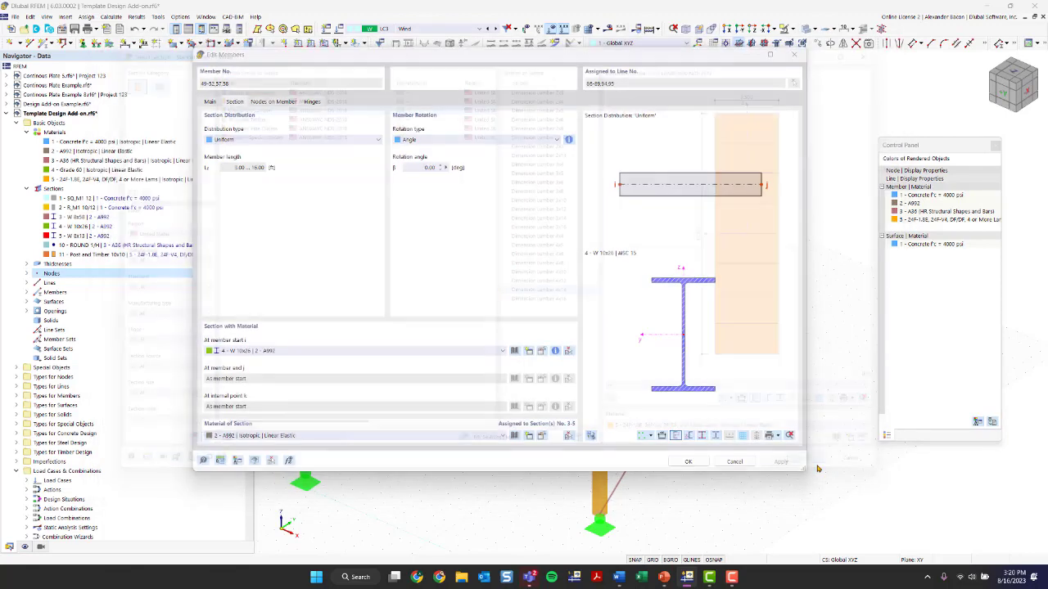
# Set the Dimension Lumber 4x14 section's material to 24F-1.8E, 24F-V4, DF/DF, 4 or More Lams and assign it to the perimeter beams
pyautogui.click(734, 468)
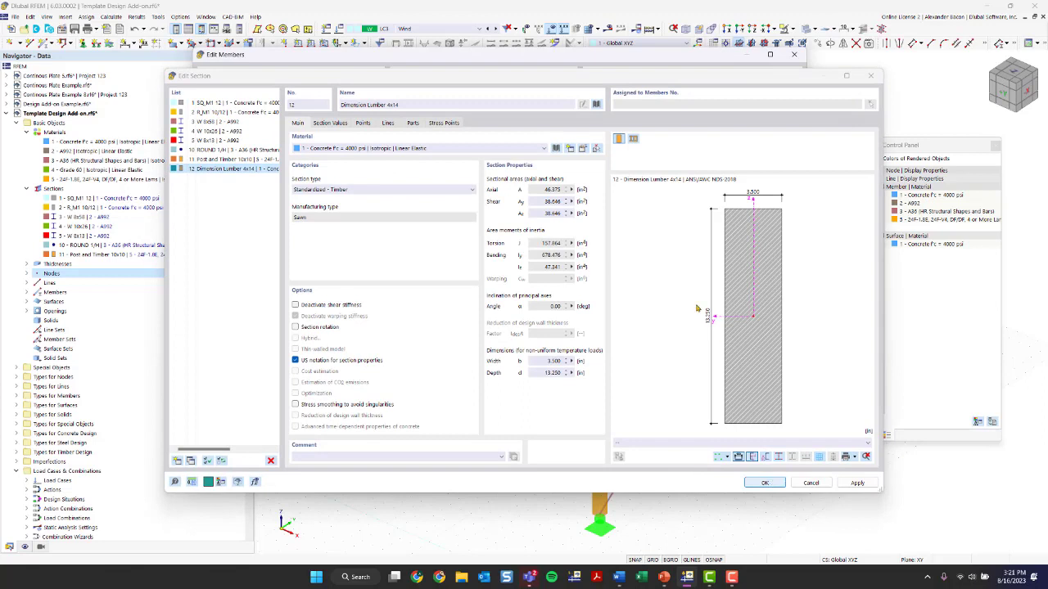
pyautogui.click(377, 149)
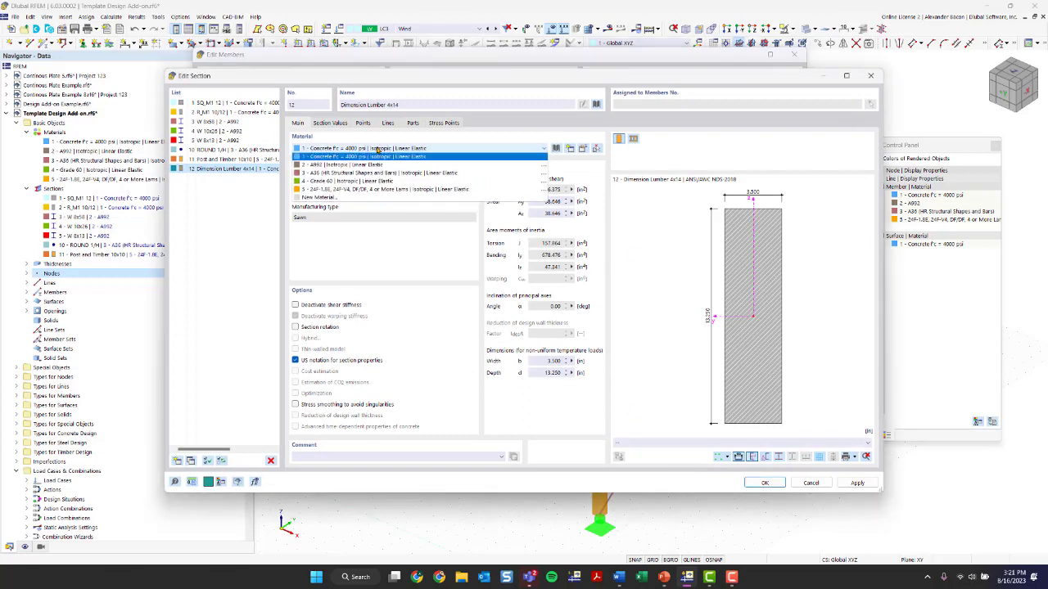
pyautogui.click(378, 189)
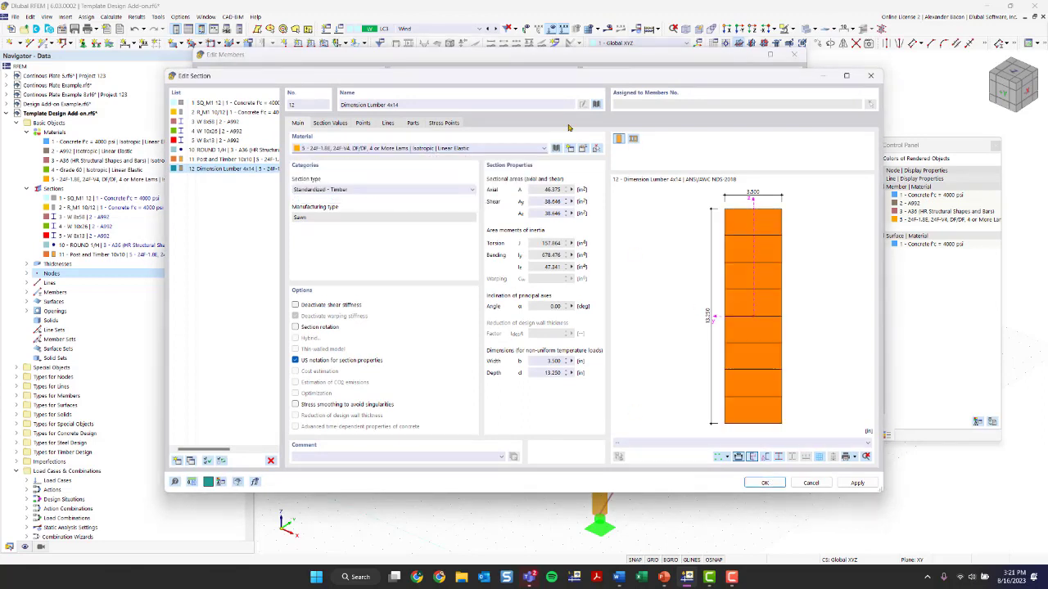
pyautogui.click(761, 483)
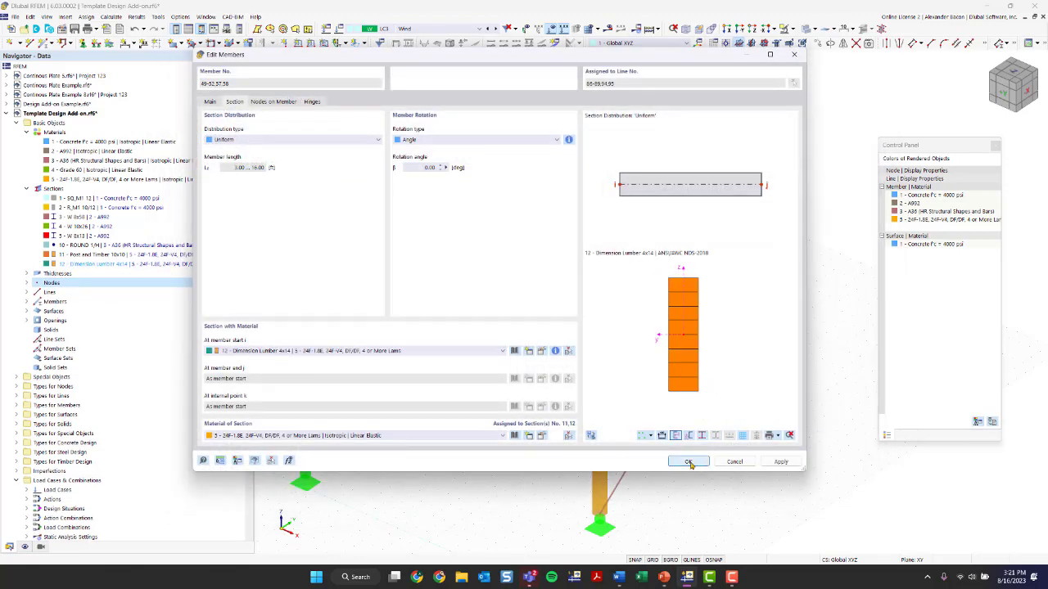
pyautogui.click(688, 463)
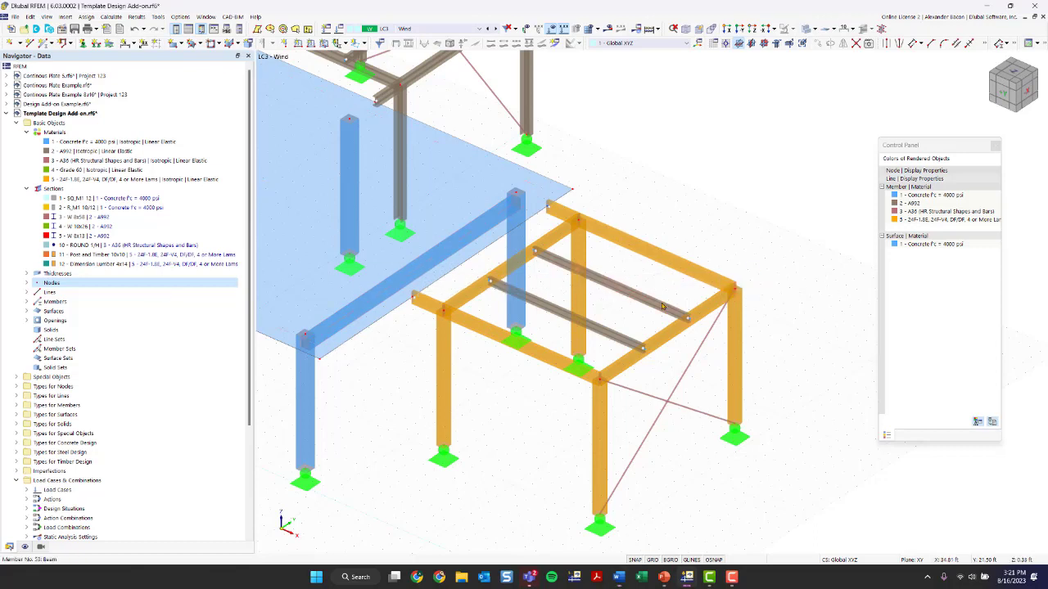
# Open the section settings of the two inner timber-frame beams and review the existing W 8x13 section
pyautogui.doubleClick(614, 338)
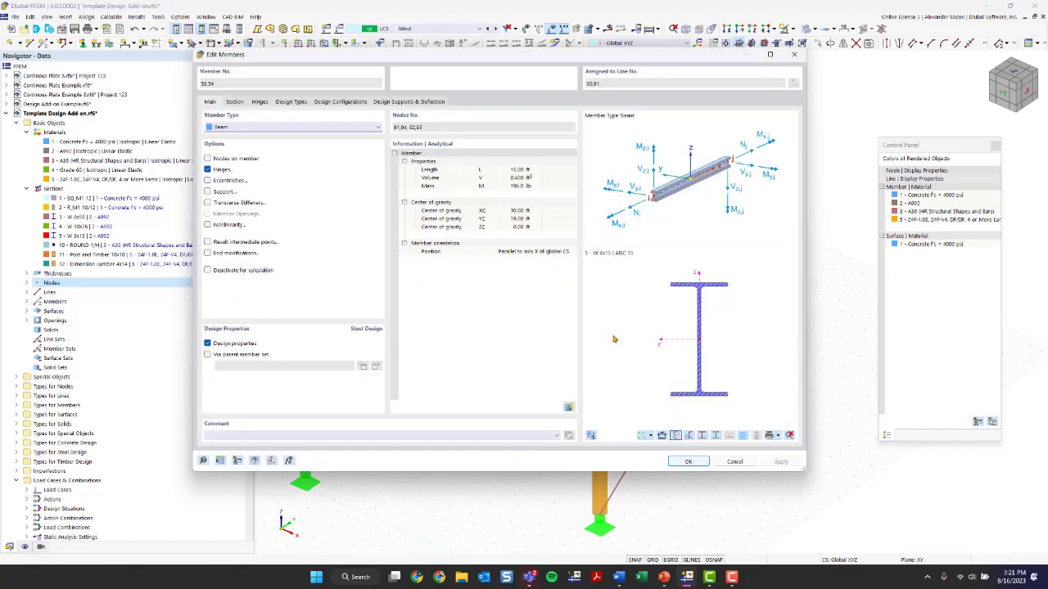
pyautogui.click(235, 102)
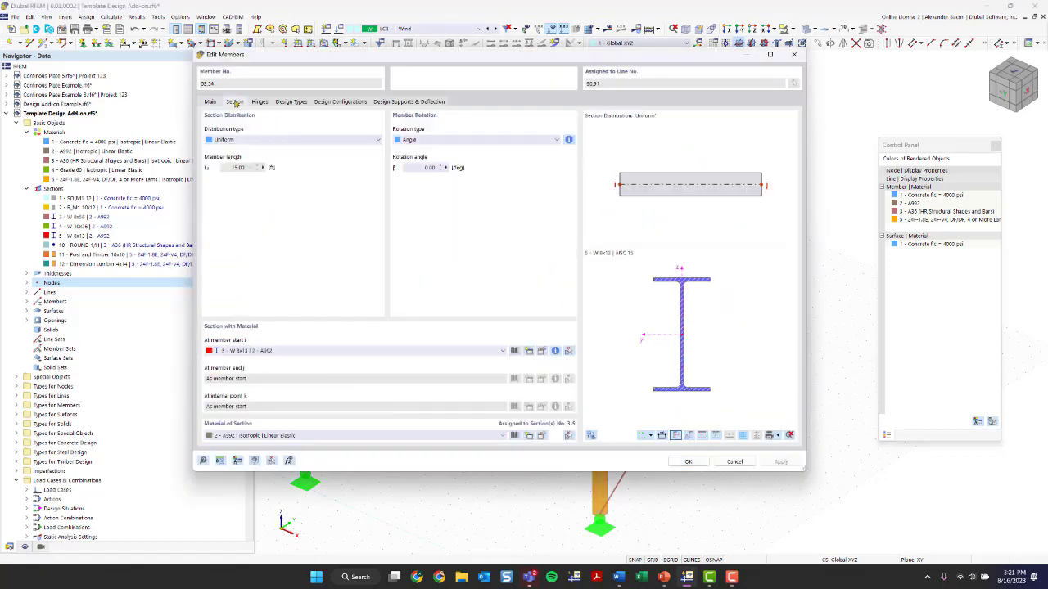
pyautogui.click(514, 350)
pyautogui.click(718, 87)
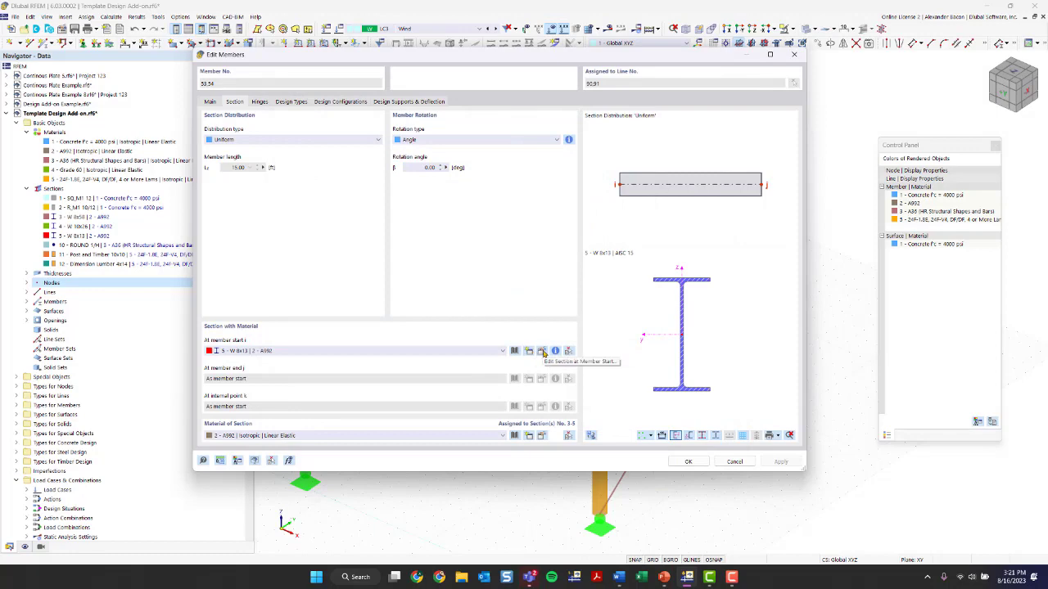
pyautogui.click(544, 352)
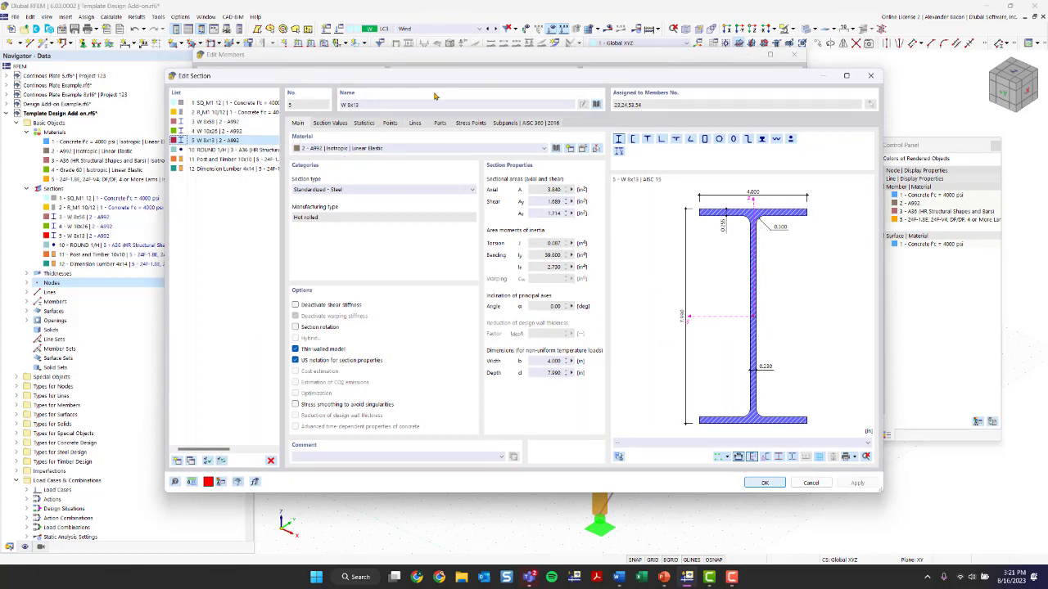
pyautogui.click(239, 170)
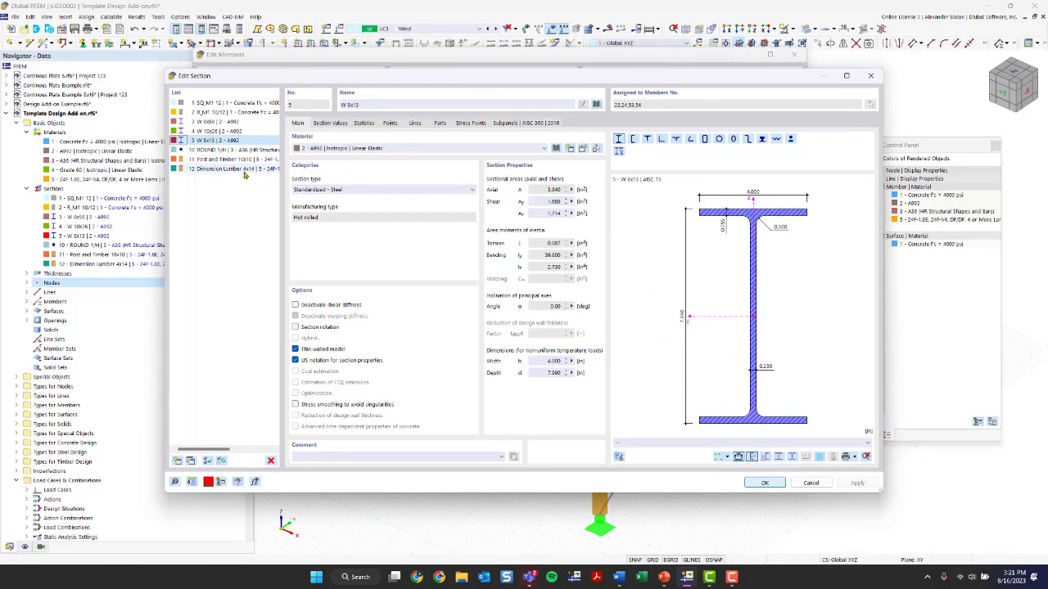
# Create a new Beams and Stringers 6x12 section from the timber library with the 24F-1.8E, 24F-V4 glulam material
pyautogui.click(178, 462)
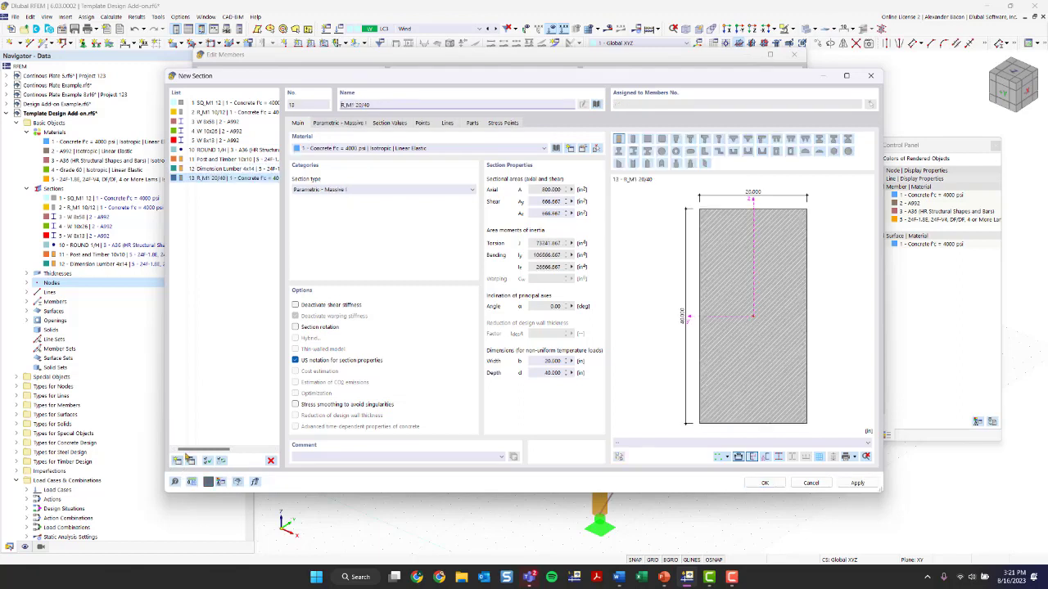
pyautogui.click(598, 104)
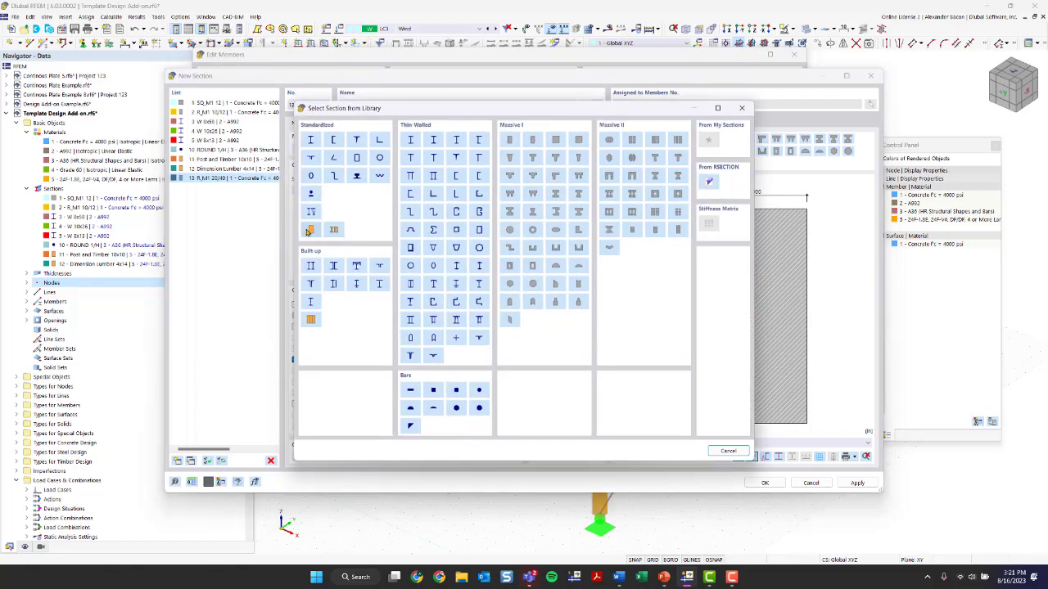
pyautogui.click(312, 230)
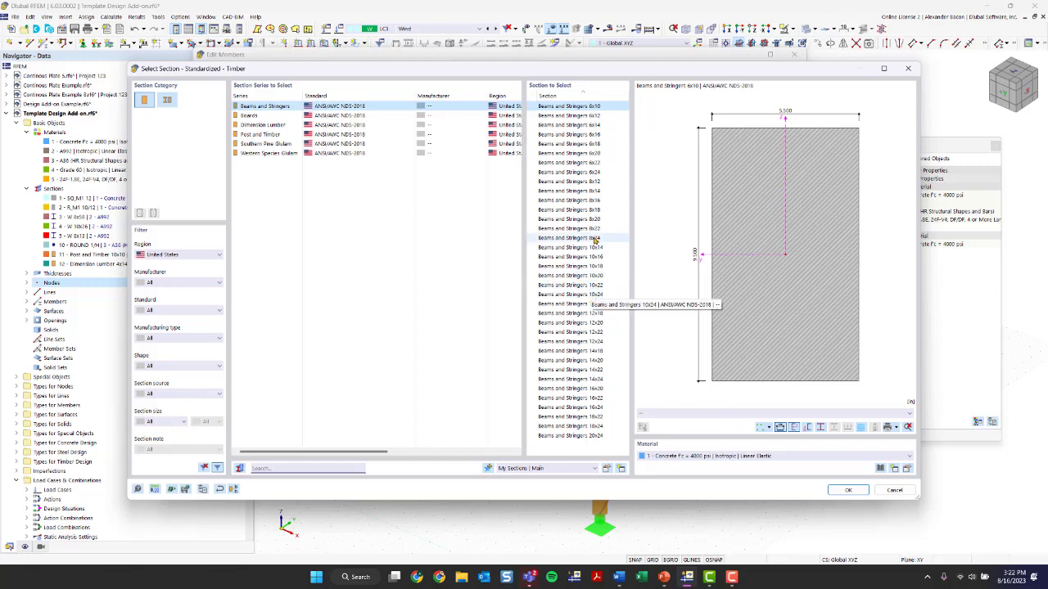
pyautogui.click(591, 181)
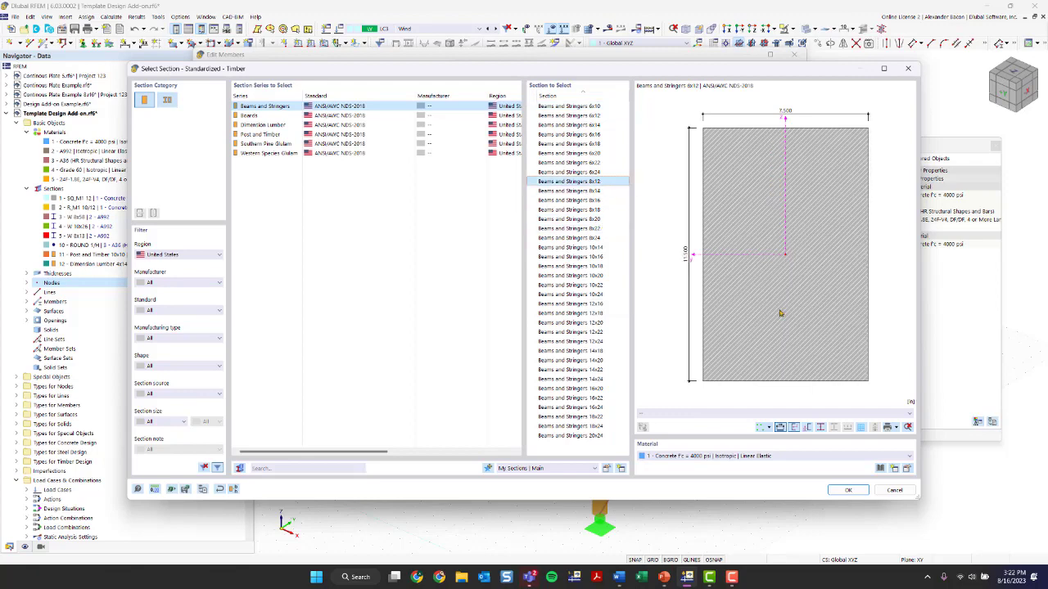
pyautogui.click(773, 457)
pyautogui.click(749, 500)
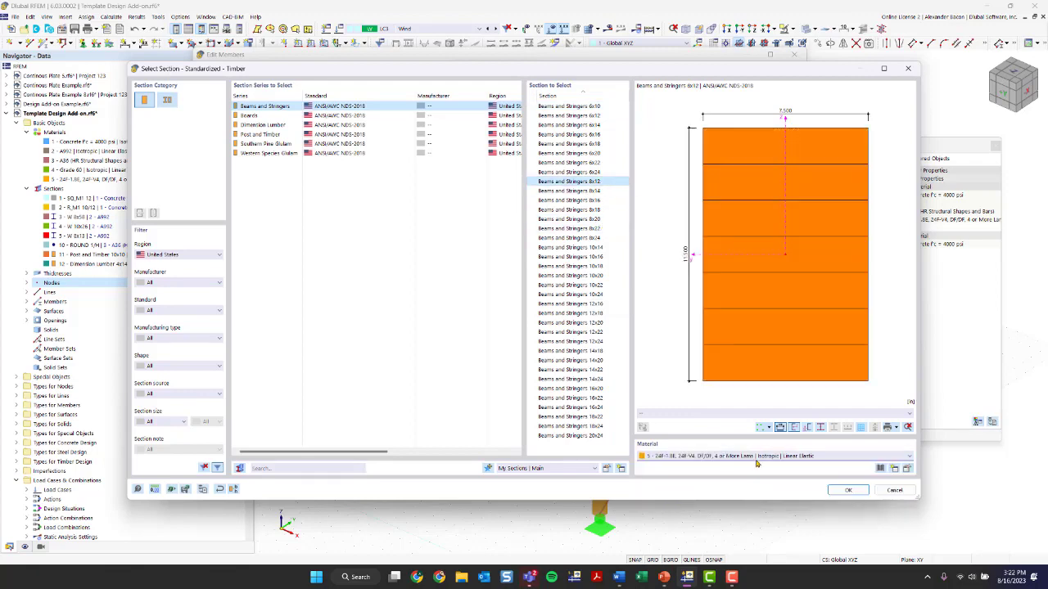
pyautogui.click(845, 490)
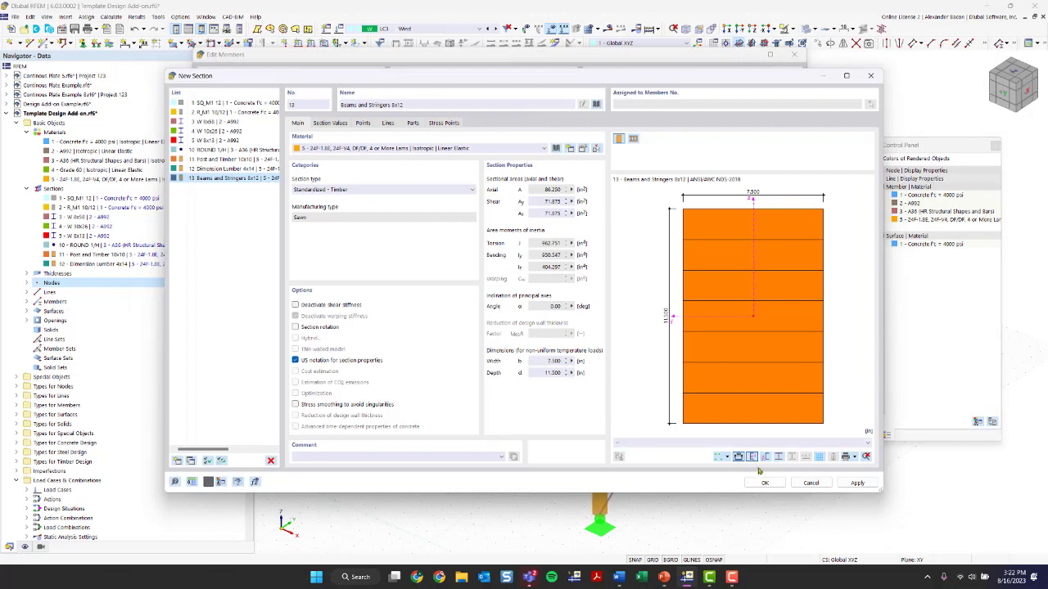
pyautogui.click(764, 483)
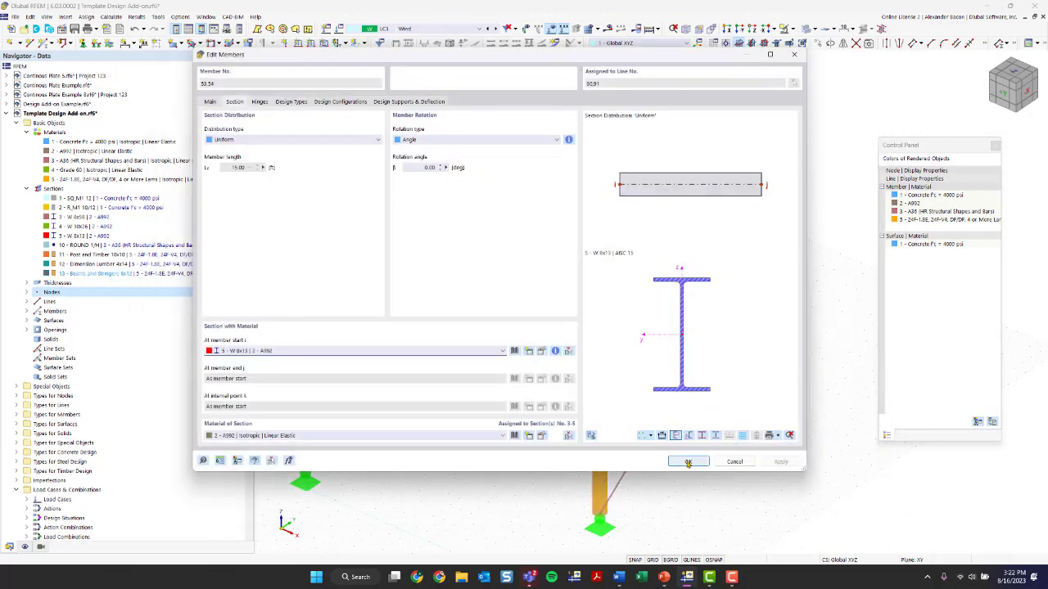
# Assign the Beams and Stringers 6x12 section to the two inner beams and confirm
pyautogui.click(463, 351)
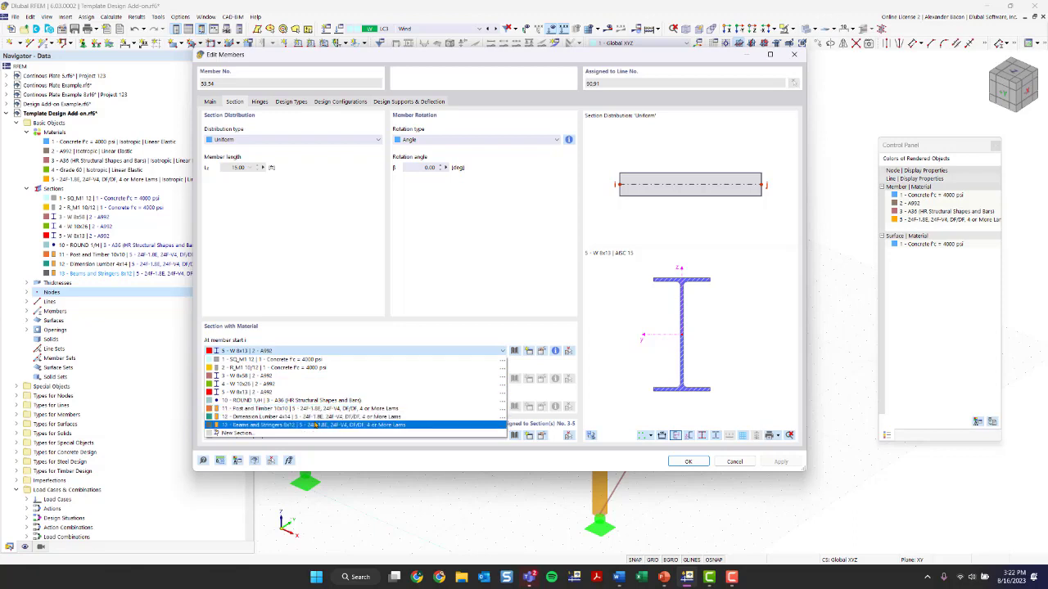
pyautogui.click(314, 425)
pyautogui.click(690, 462)
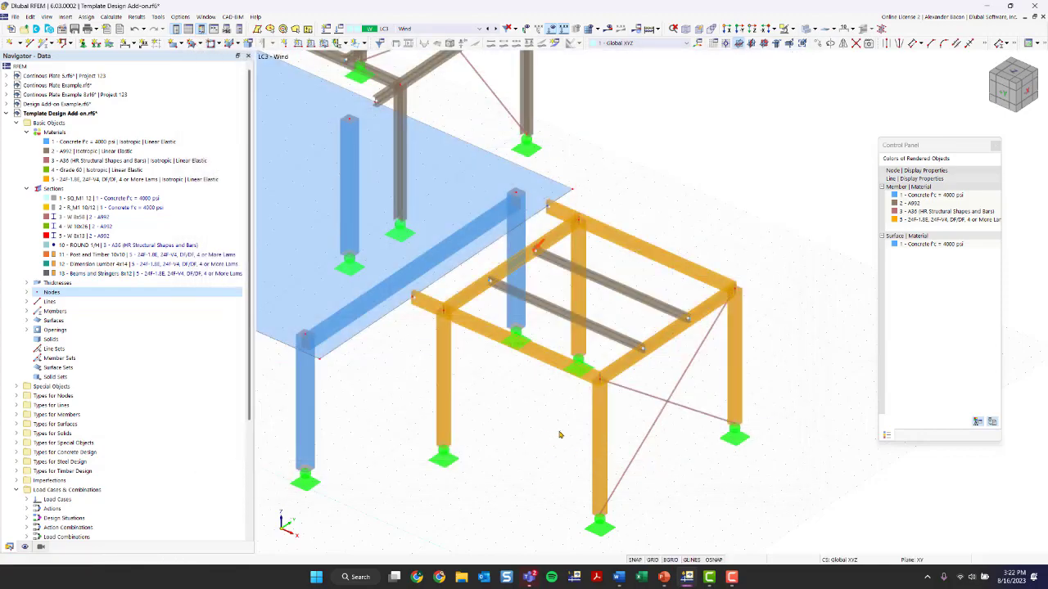
# Set the rendered member colors to display by section in the display settings
pyautogui.scroll(-3, 560, 434)
pyautogui.keyDown('ctrl'); pyautogui.moveTo(560, 434); pyautogui.dragTo(678, 348, button='middle'); pyautogui.keyUp('ctrl')
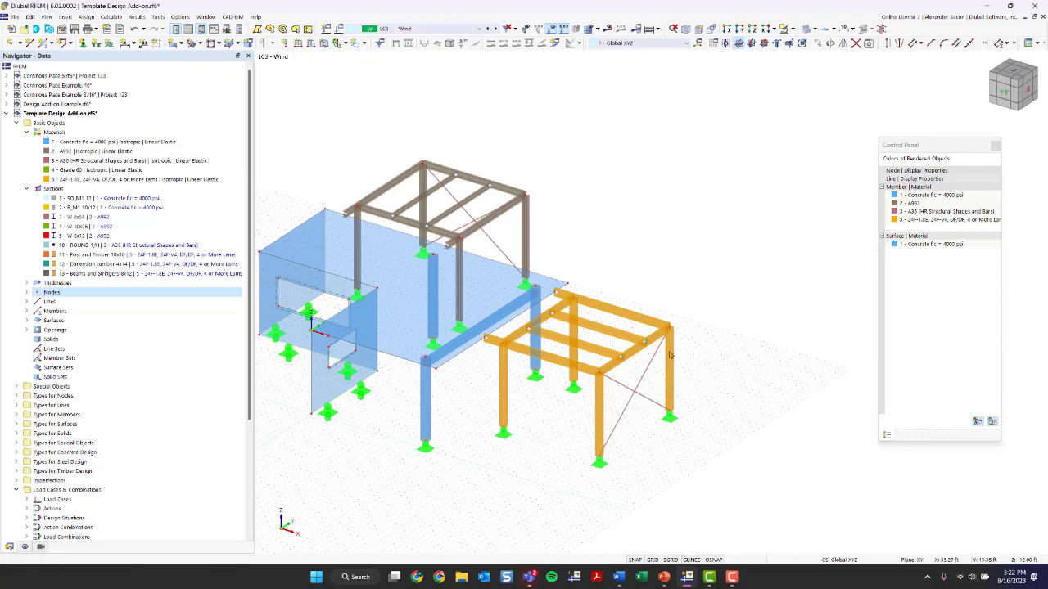
pyautogui.click(24, 548)
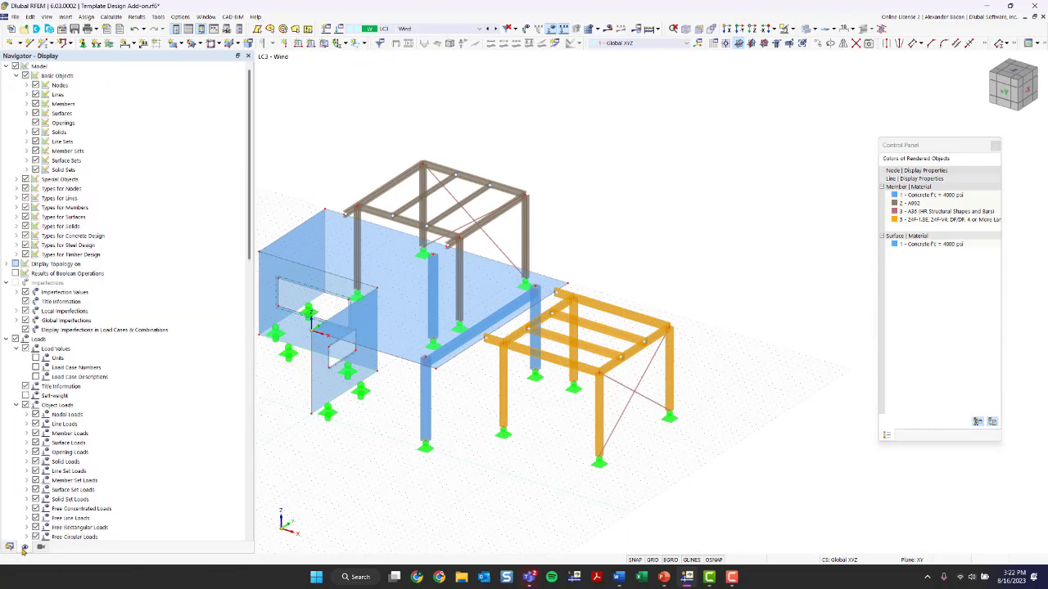
pyautogui.scroll(-15, 148, 423)
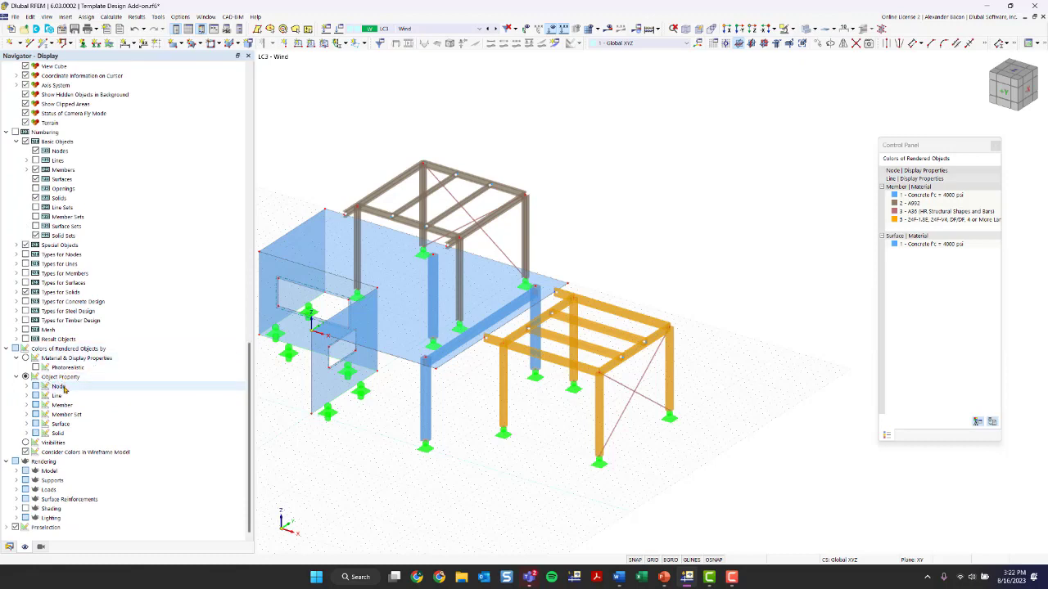
pyautogui.click(28, 405)
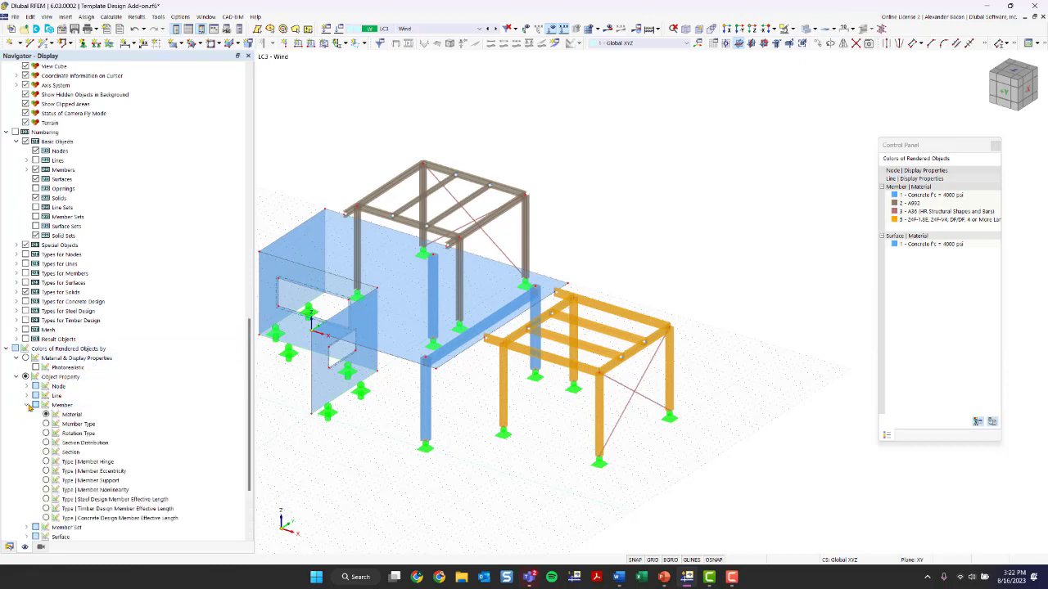
pyautogui.click(46, 452)
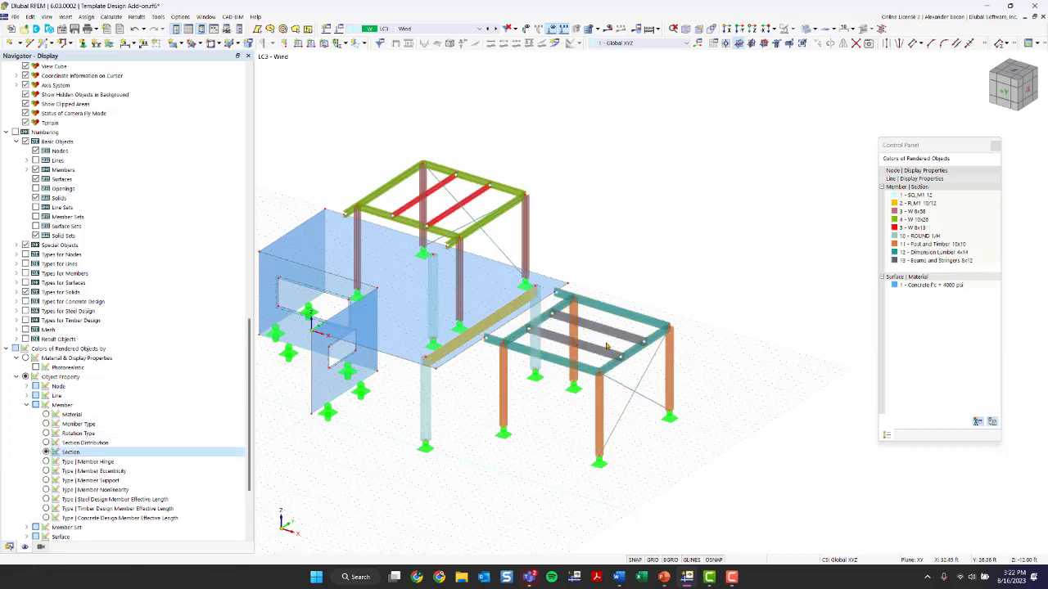
# Examine the section-colored frames and open the Post and Timber 10x10 section color, closing it unchanged
pyautogui.scroll(5, 607, 347)
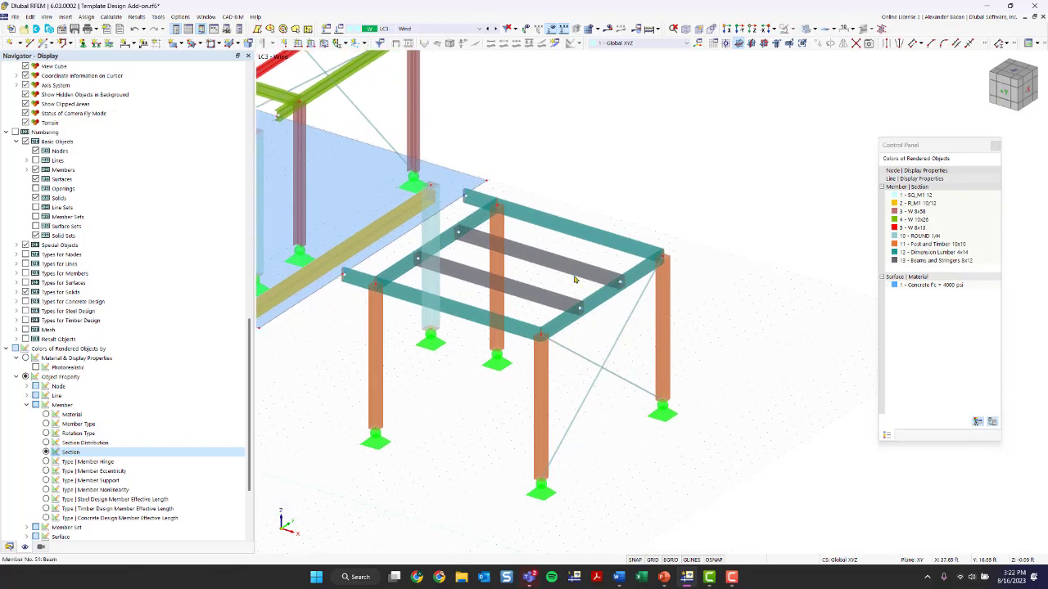
pyautogui.scroll(-4, 529, 364)
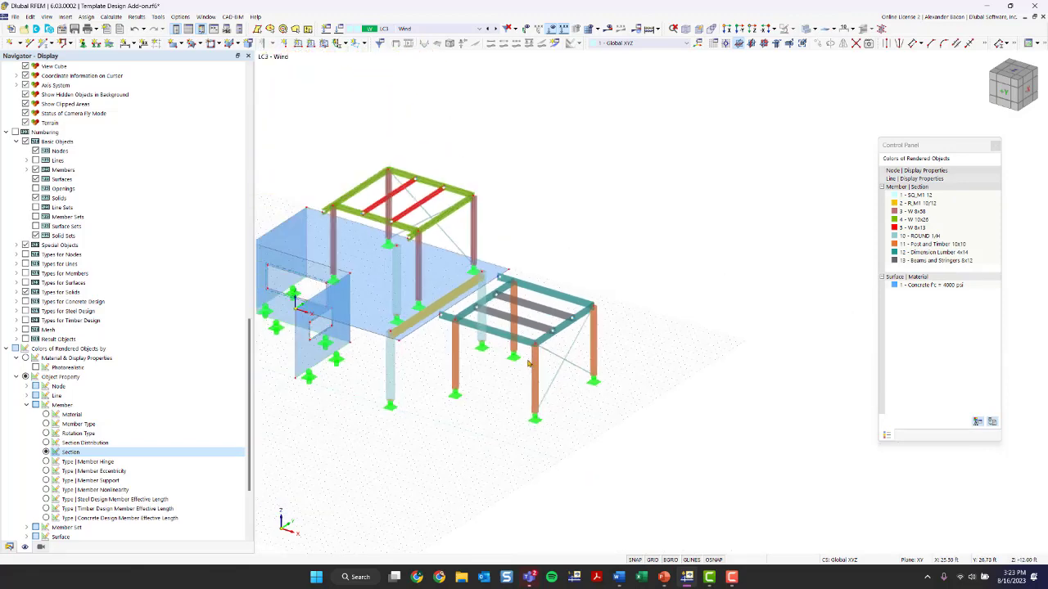
pyautogui.keyDown('ctrl'); pyautogui.moveTo(529, 364); pyautogui.dragTo(459, 406, button='middle'); pyautogui.keyUp('ctrl')
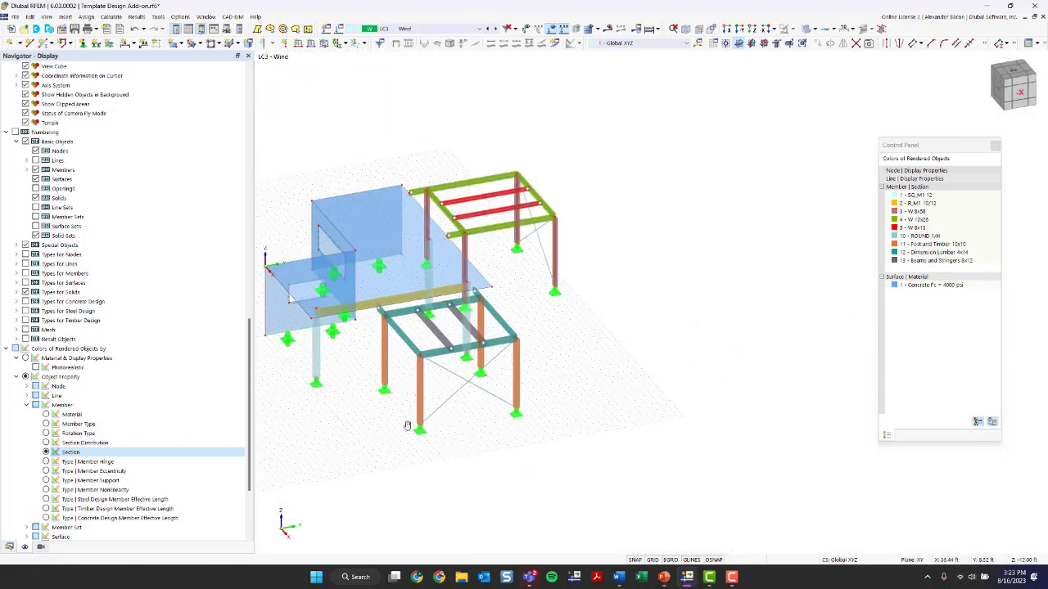
pyautogui.moveTo(407, 426); pyautogui.dragTo(440, 436, button='middle')
pyautogui.moveTo(880, 150); pyautogui.dragTo(843, 146)
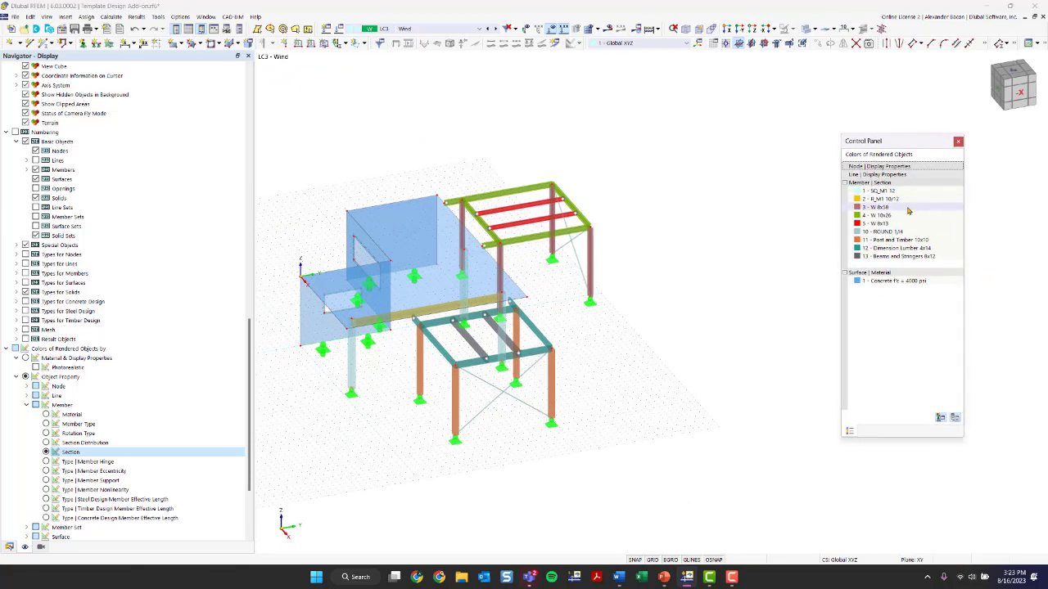
pyautogui.doubleClick(857, 240)
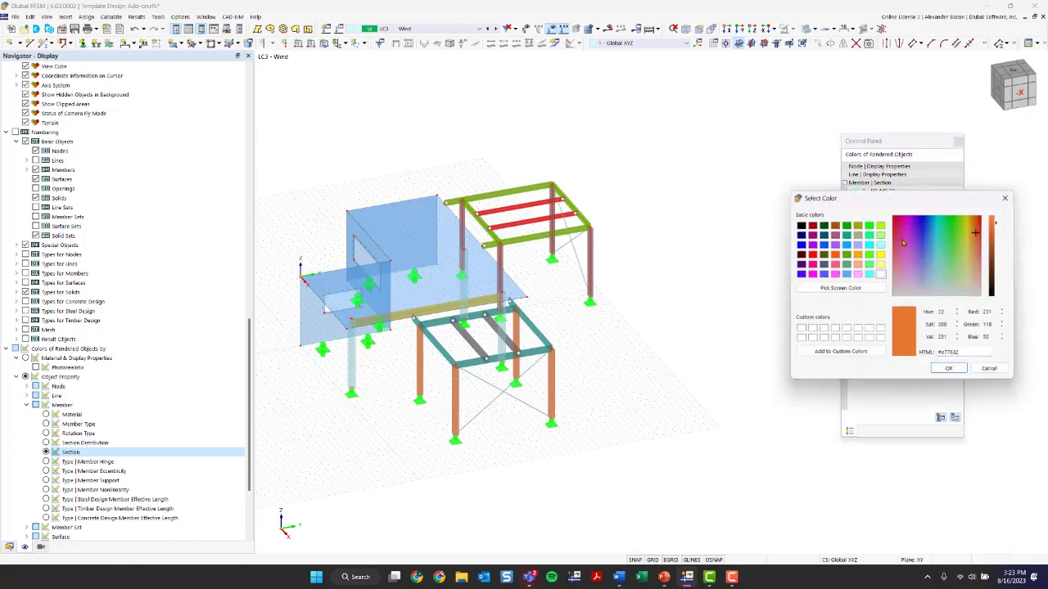
pyautogui.click(1009, 198)
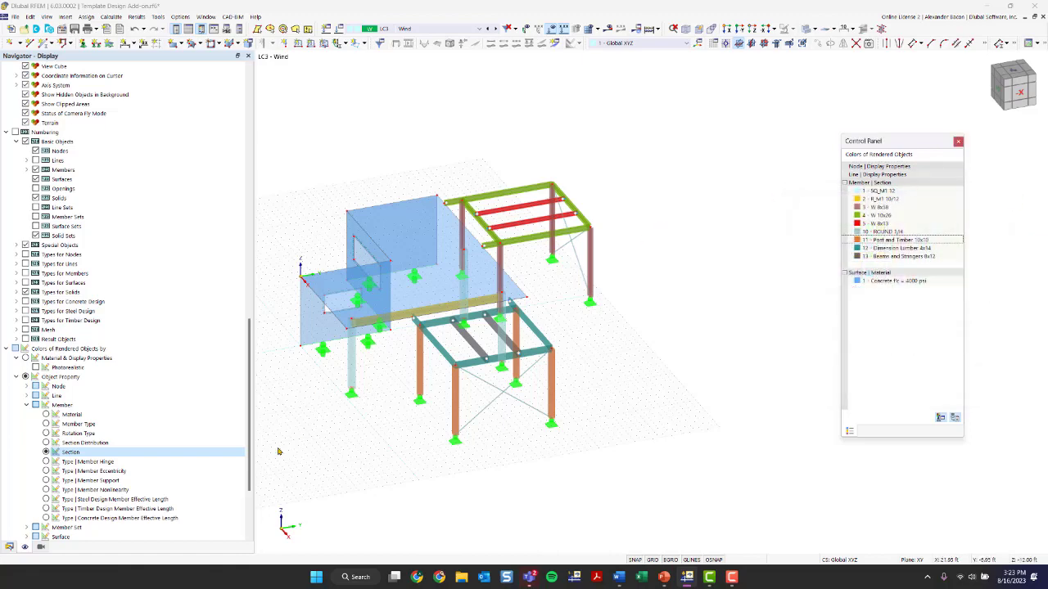
# Delete load case LC3 Wind in the Load Cases & Combinations dialog and confirm
pyautogui.click(10, 546)
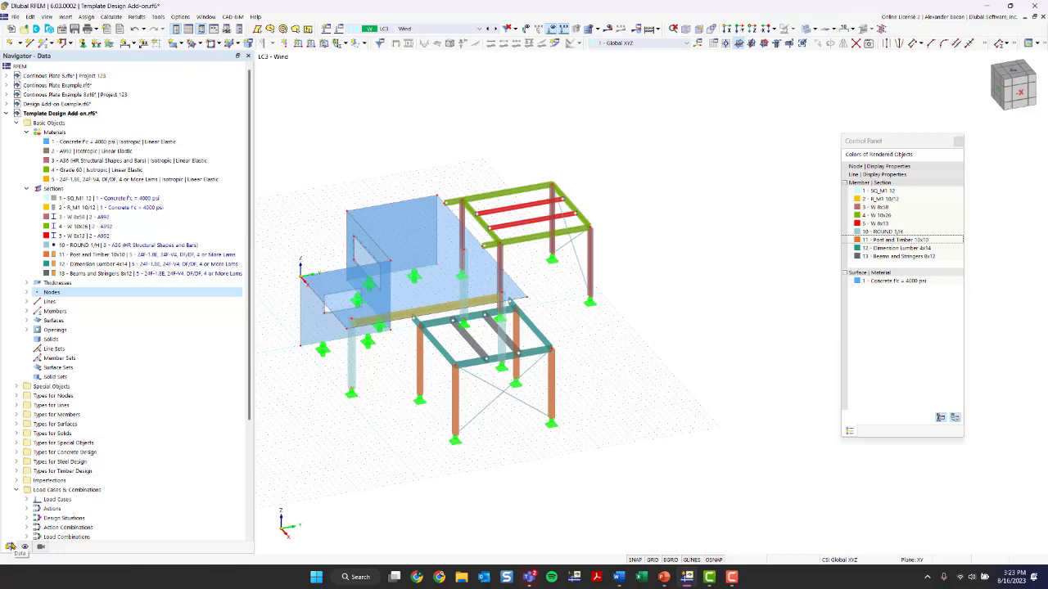
pyautogui.click(399, 28)
pyautogui.click(400, 29)
pyautogui.click(335, 31)
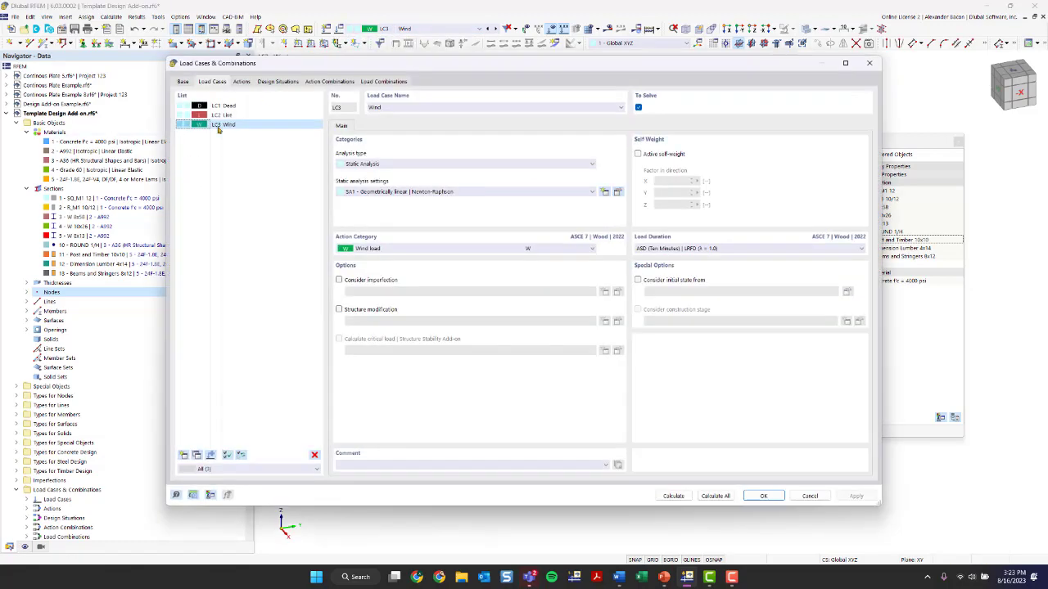
pyautogui.click(314, 455)
pyautogui.click(531, 318)
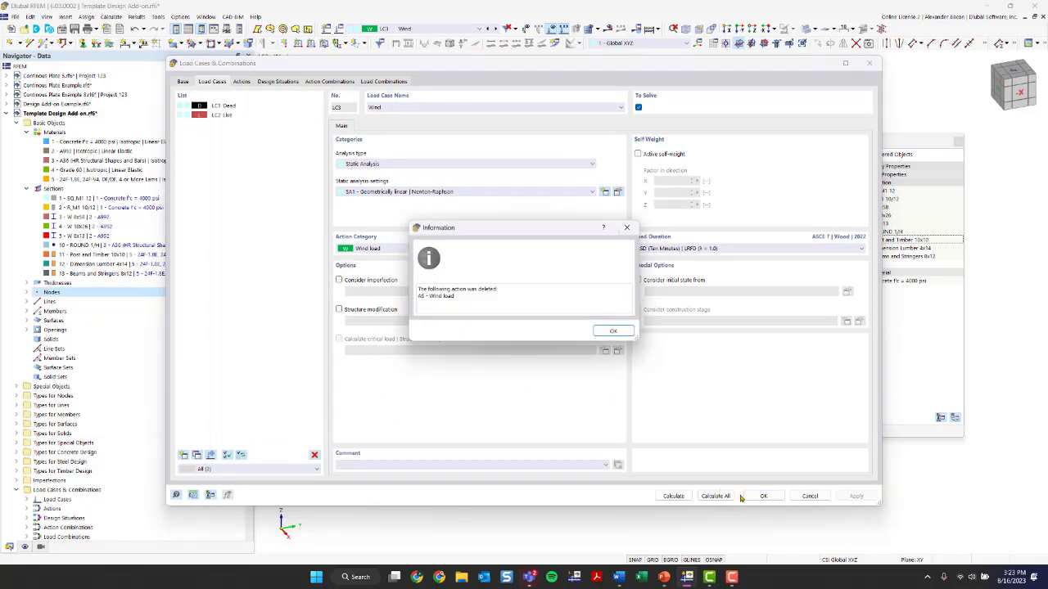
pyautogui.click(613, 330)
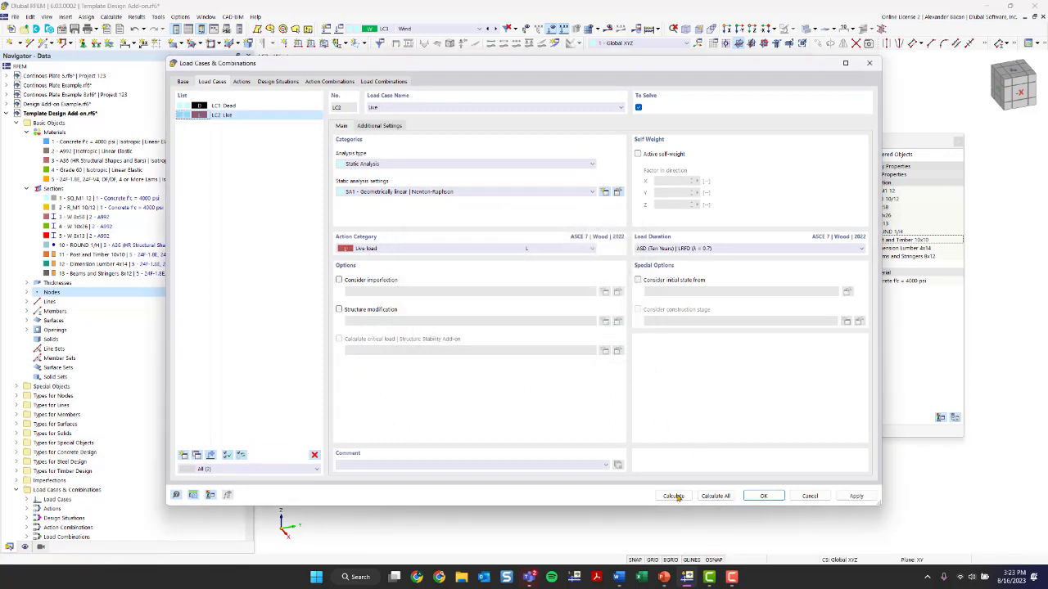
pyautogui.click(761, 496)
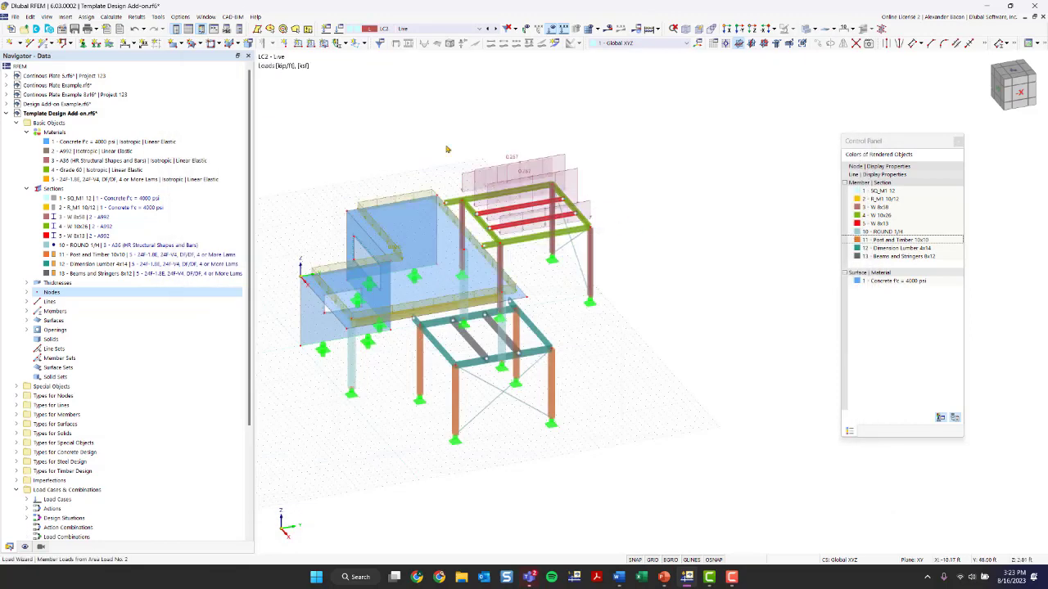
# Narrow the navigator and switch the displayed load case to LC1 Dead
pyautogui.moveTo(590, 349); pyautogui.dragTo(633, 357, button='middle')
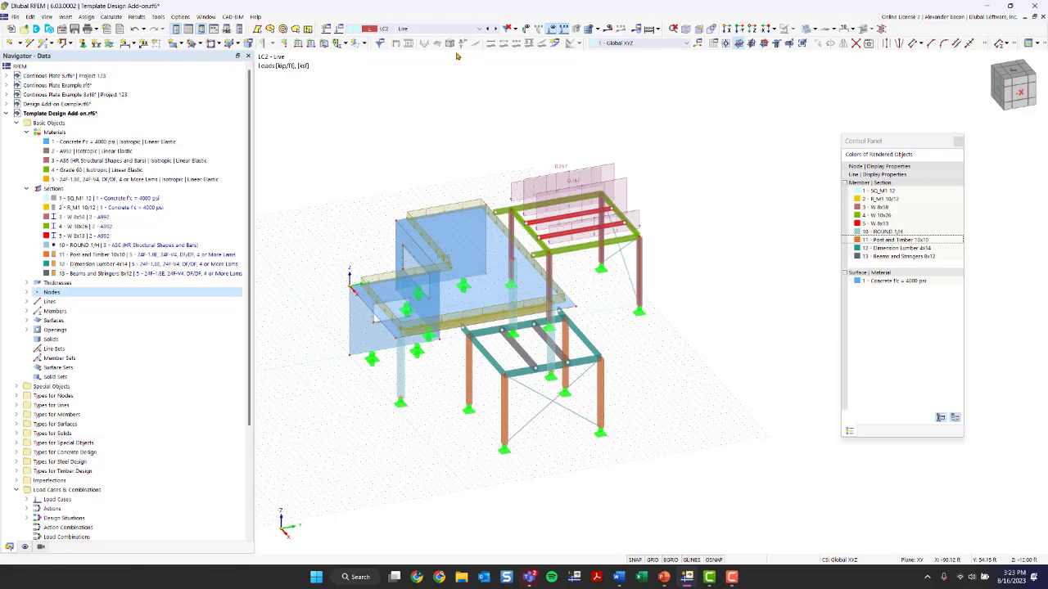
pyautogui.click(415, 29)
pyautogui.click(416, 37)
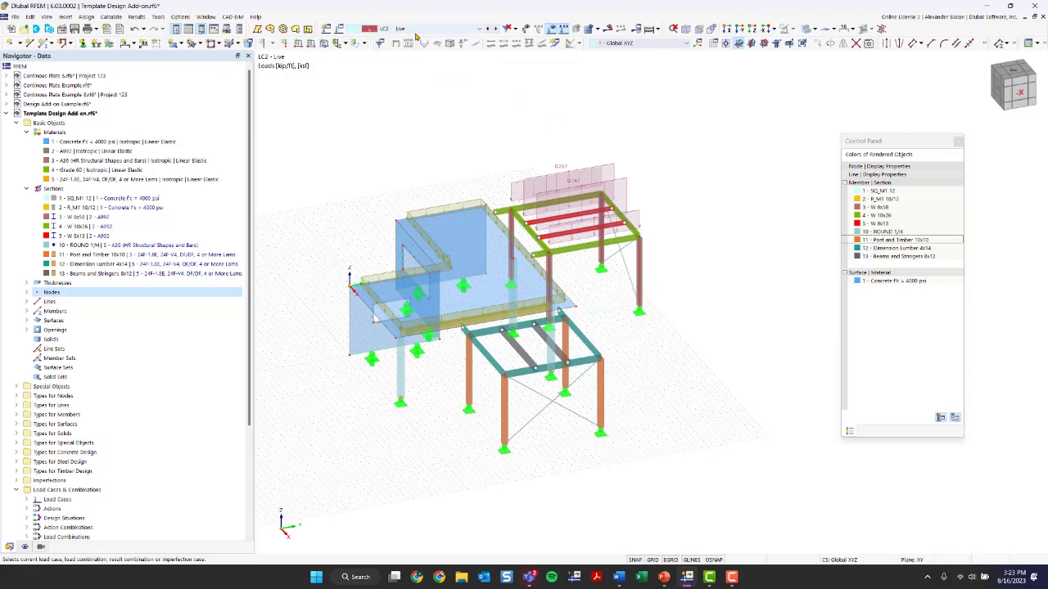
pyautogui.moveTo(254, 118); pyautogui.dragTo(207, 118)
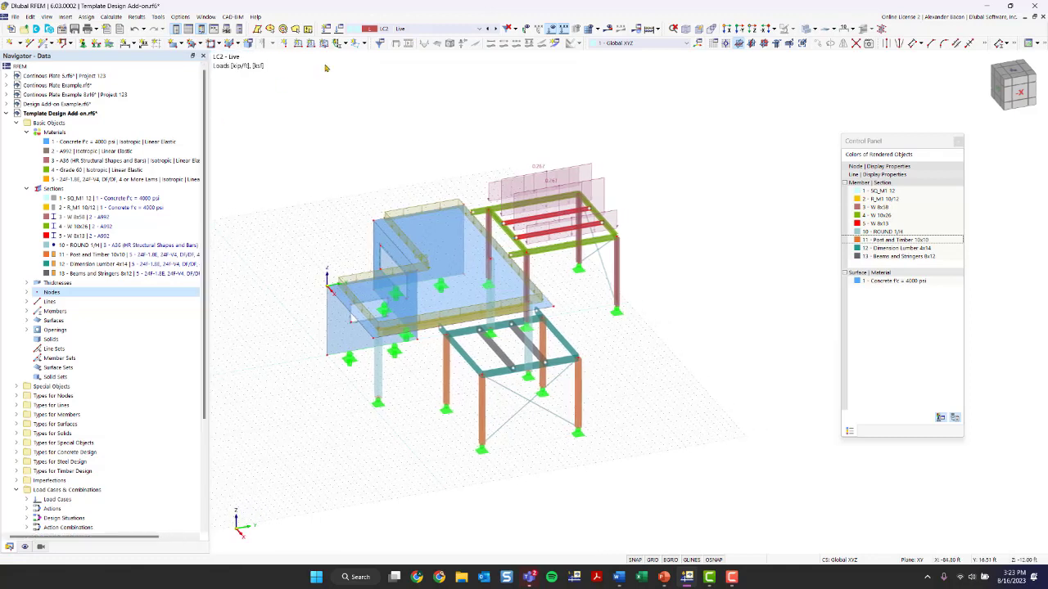
pyautogui.click(401, 29)
pyautogui.click(403, 38)
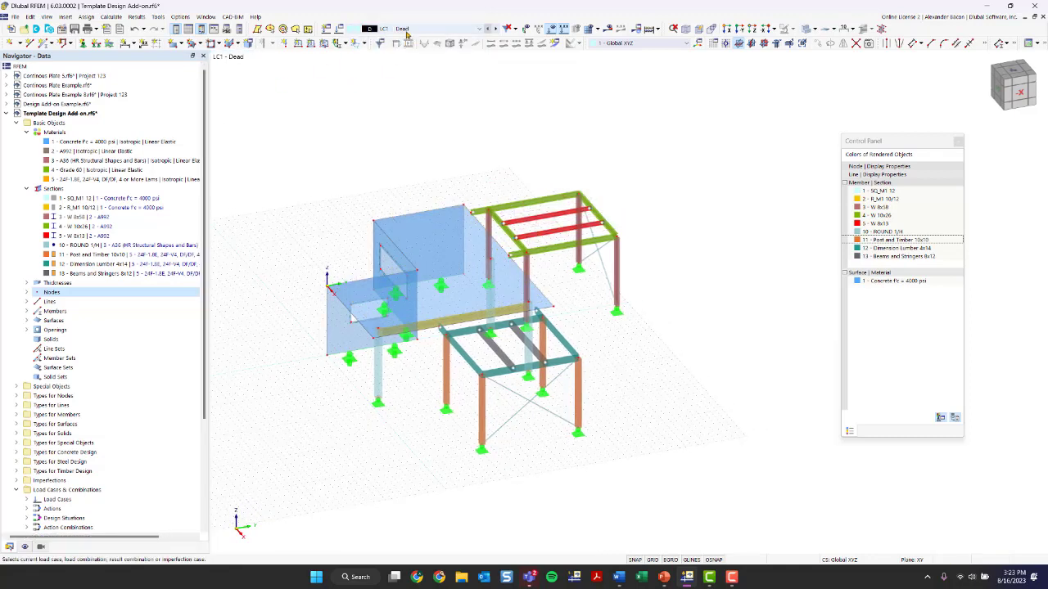
# Review the self-weight settings of load cases LC1 Dead and LC2 Live, closing the dialog
pyautogui.click(343, 29)
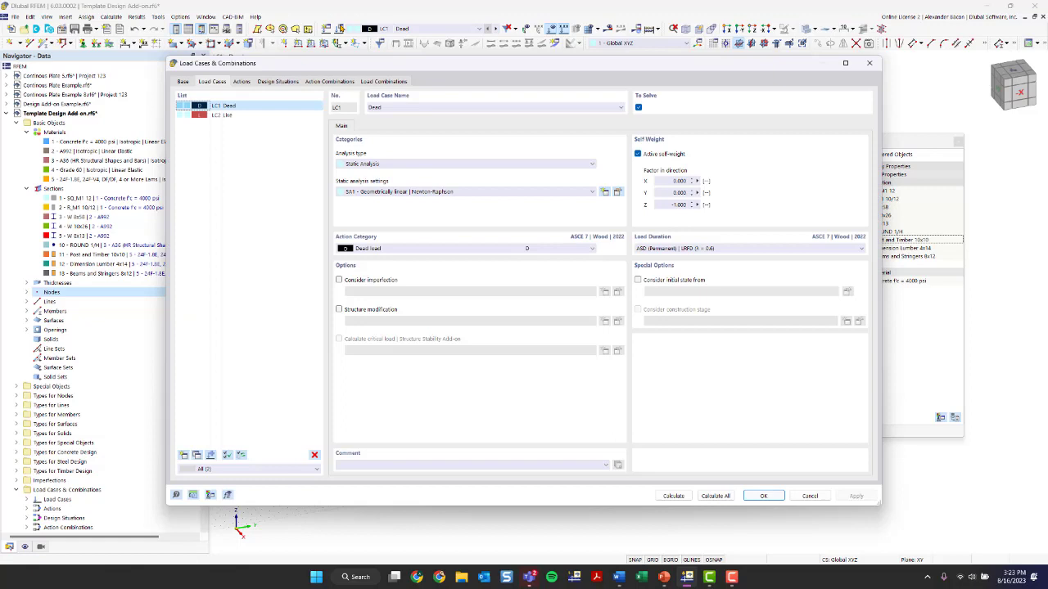
pyautogui.click(240, 115)
pyautogui.click(239, 107)
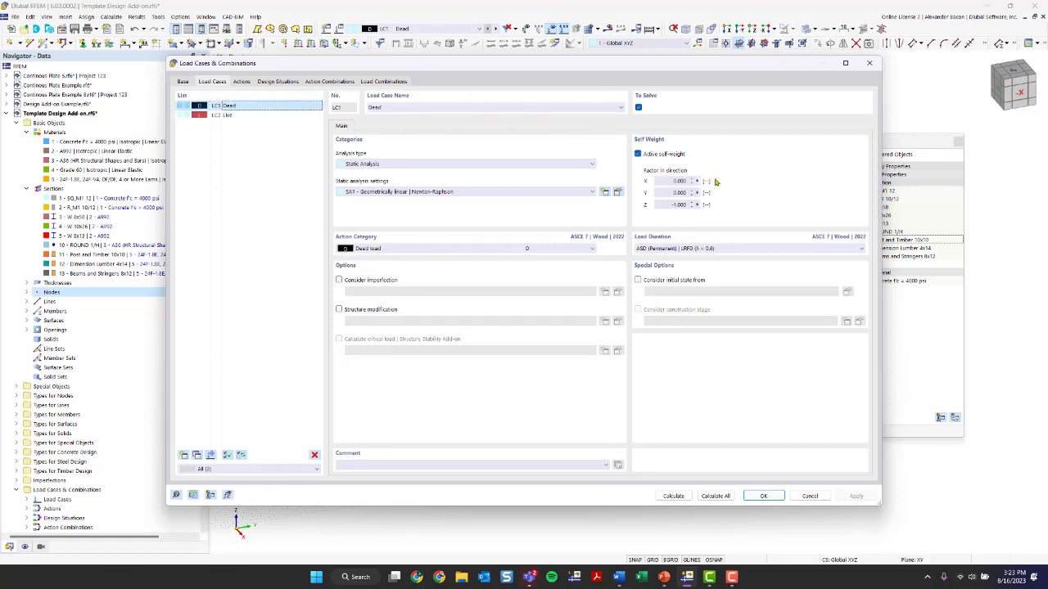
pyautogui.moveTo(647, 74); pyautogui.dragTo(598, 91)
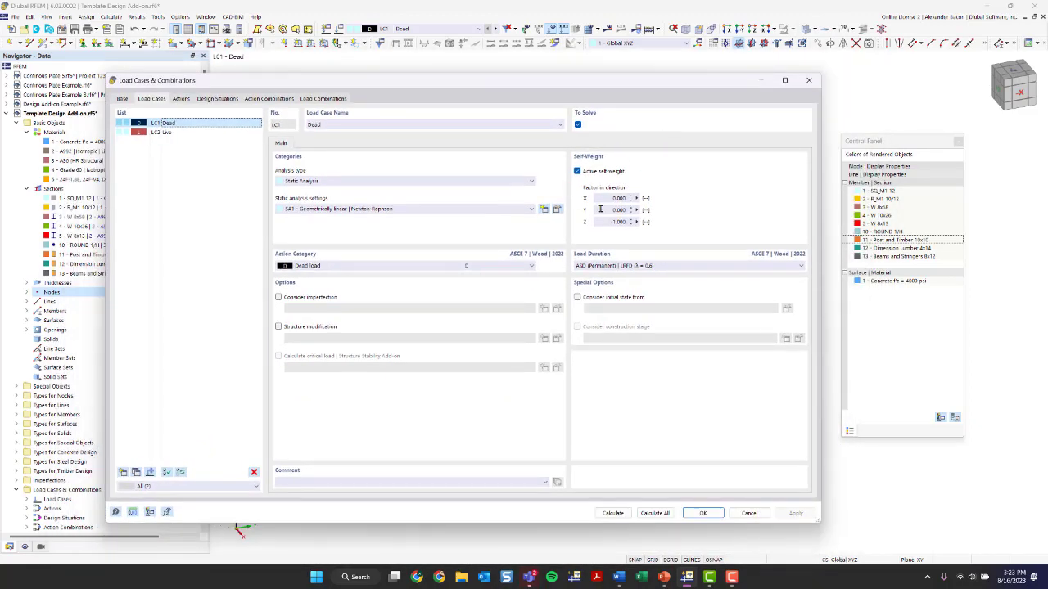
pyautogui.click(580, 172)
pyautogui.click(580, 172)
pyautogui.click(164, 132)
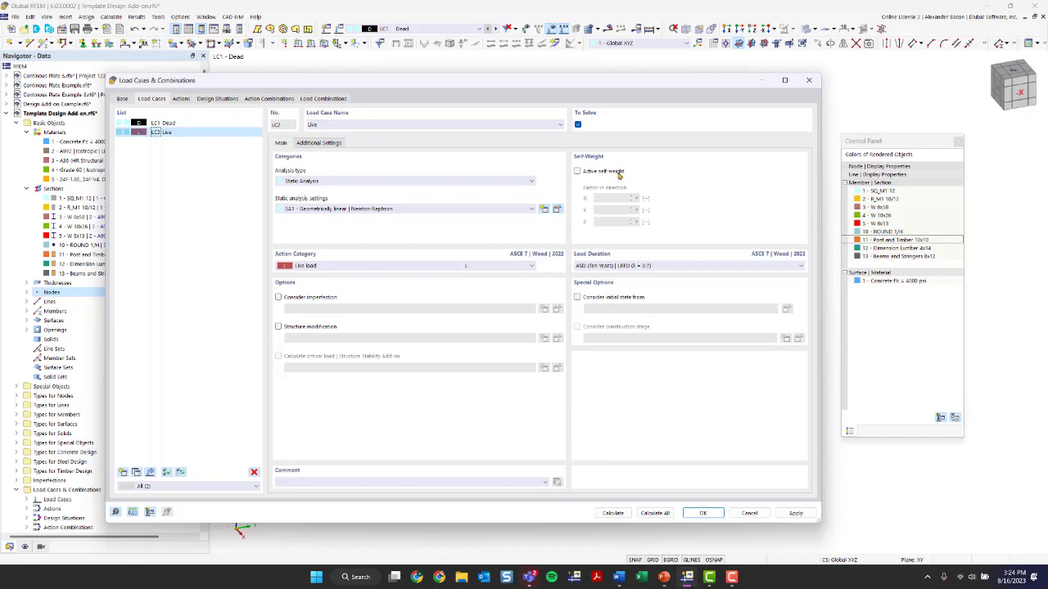
pyautogui.click(703, 512)
# Display load case LC2 Live and inspect the surface load on the concrete slab
pyautogui.click(383, 32)
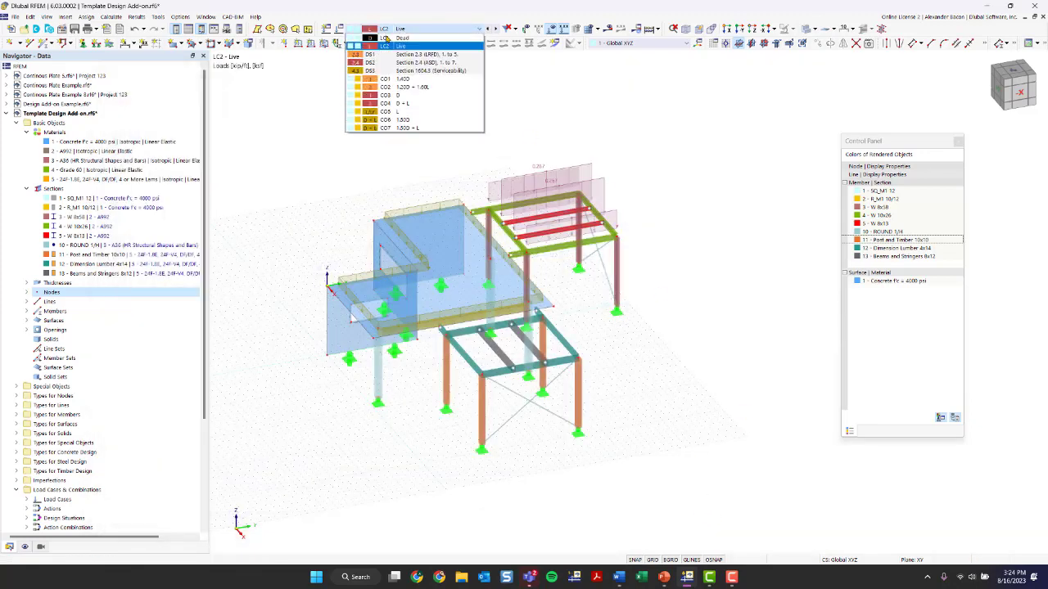
pyautogui.click(395, 47)
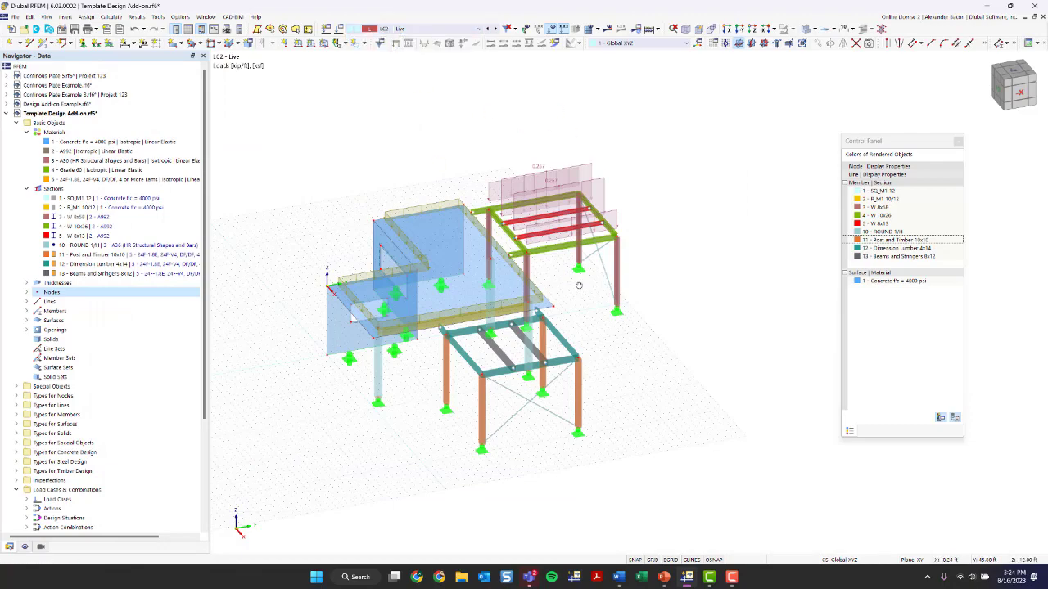
pyautogui.keyDown('ctrl'); pyautogui.moveTo(578, 285); pyautogui.dragTo(469, 283, button='middle'); pyautogui.keyUp('ctrl')
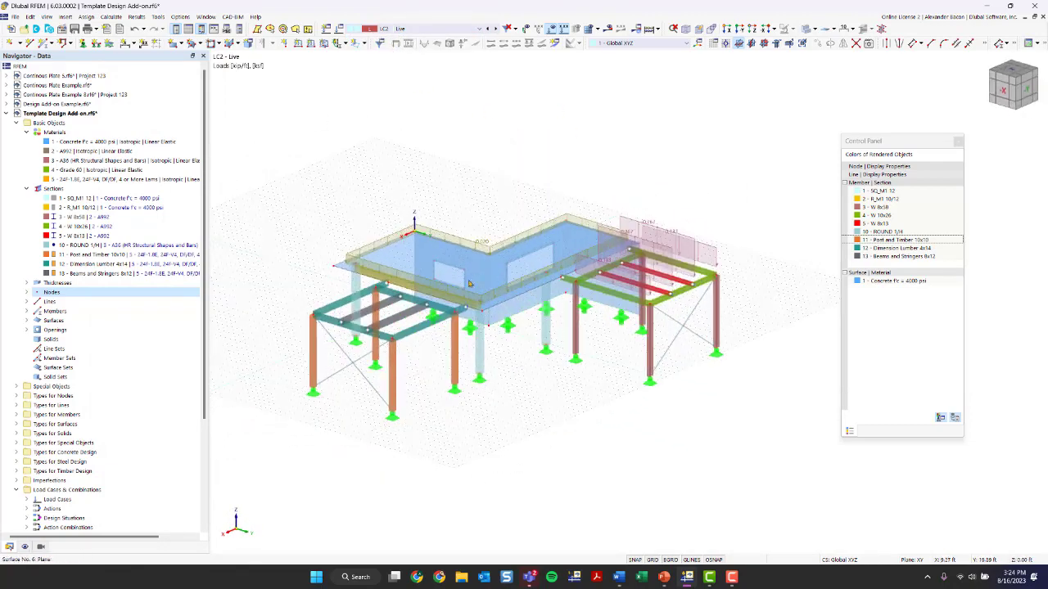
pyautogui.scroll(4, 469, 283)
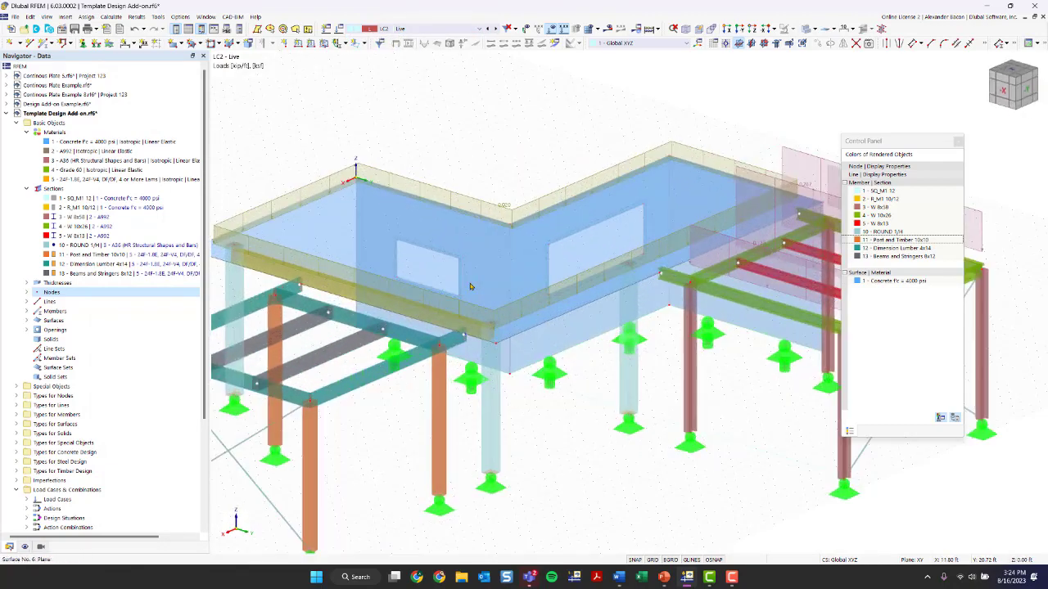
pyautogui.doubleClick(504, 209)
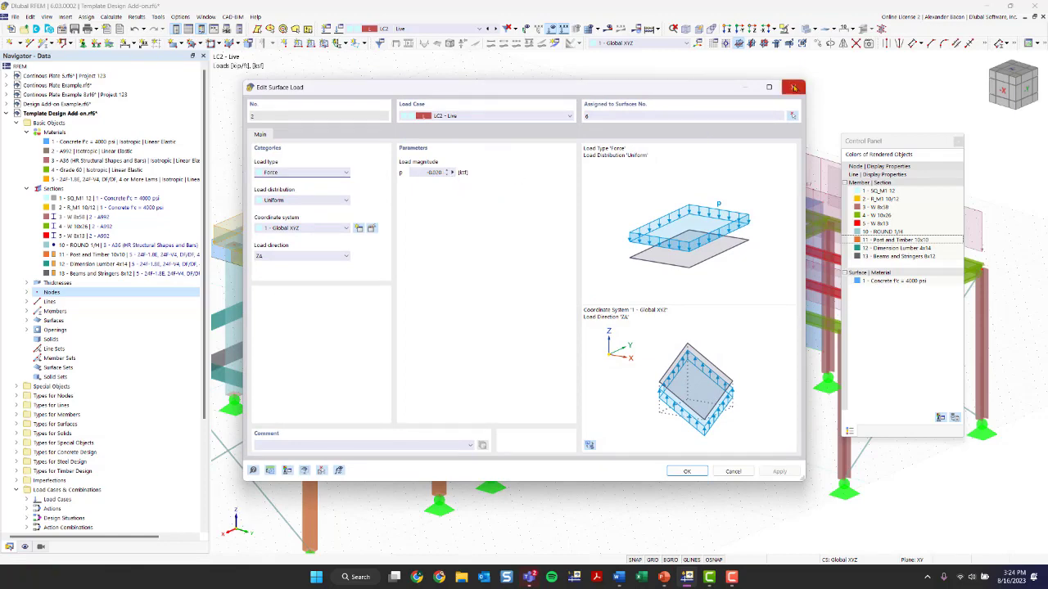
pyautogui.click(792, 87)
# Open the Member Loads from Area Load wizard on the steel frame roof for editing
pyautogui.keyDown('ctrl'); pyautogui.moveTo(562, 107); pyautogui.dragTo(536, 161, button='middle'); pyautogui.keyUp('ctrl')
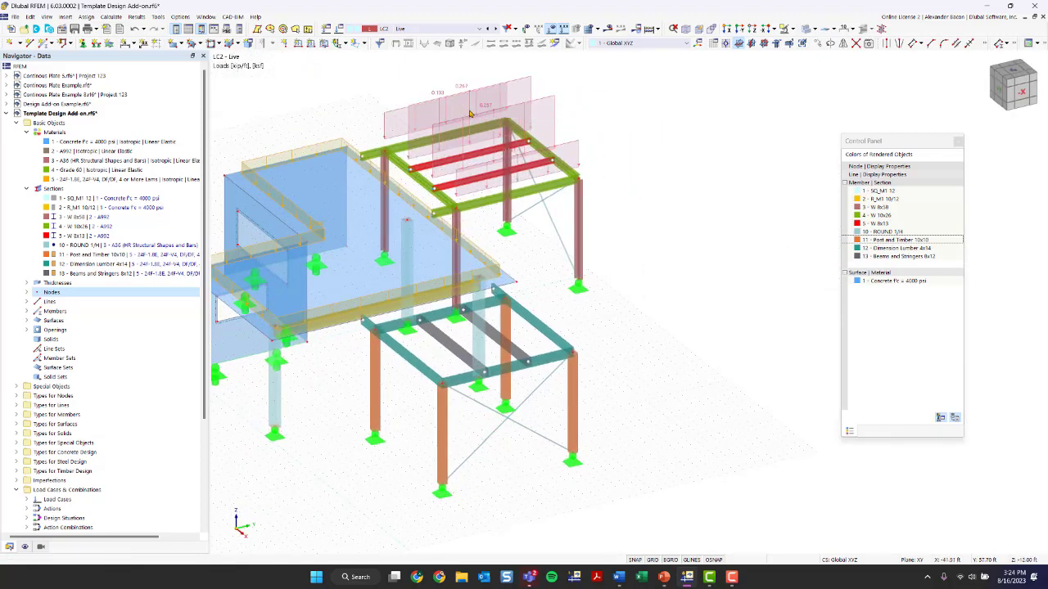
pyautogui.scroll(5, 606, 110)
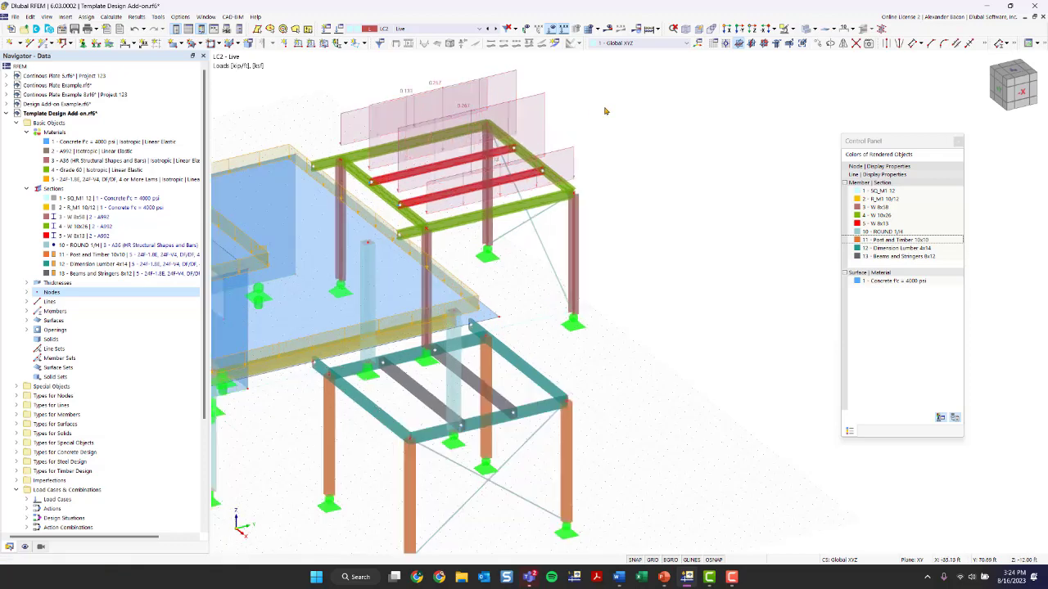
pyautogui.moveTo(594, 136); pyautogui.dragTo(577, 180, button='middle')
pyautogui.keyDown('ctrl'); pyautogui.moveTo(577, 180); pyautogui.dragTo(741, 192, button='middle'); pyautogui.keyUp('ctrl')
pyautogui.moveTo(741, 193); pyautogui.dragTo(828, 241, button='middle')
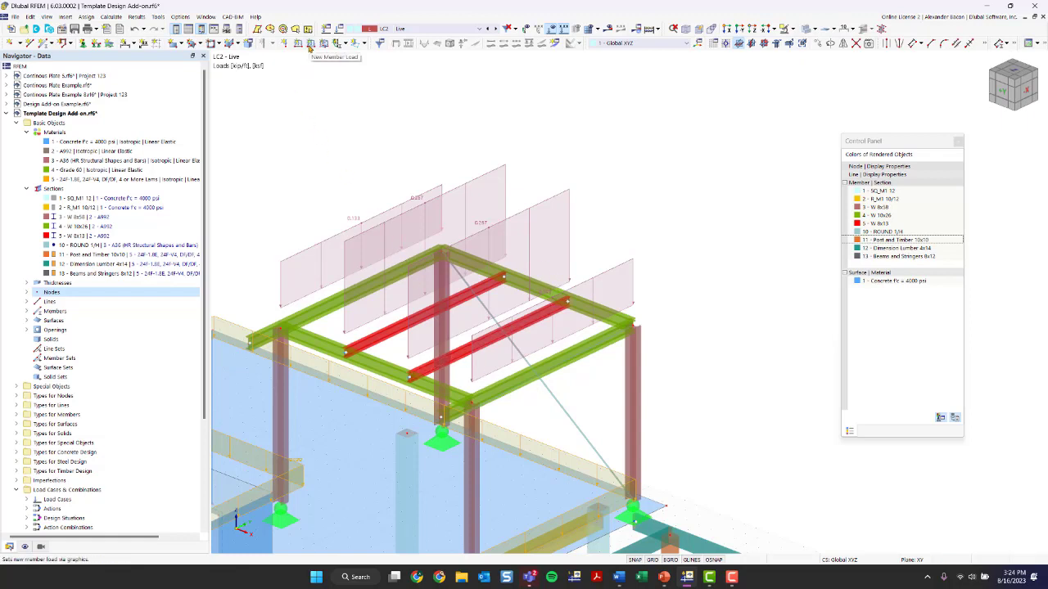
pyautogui.doubleClick(420, 202)
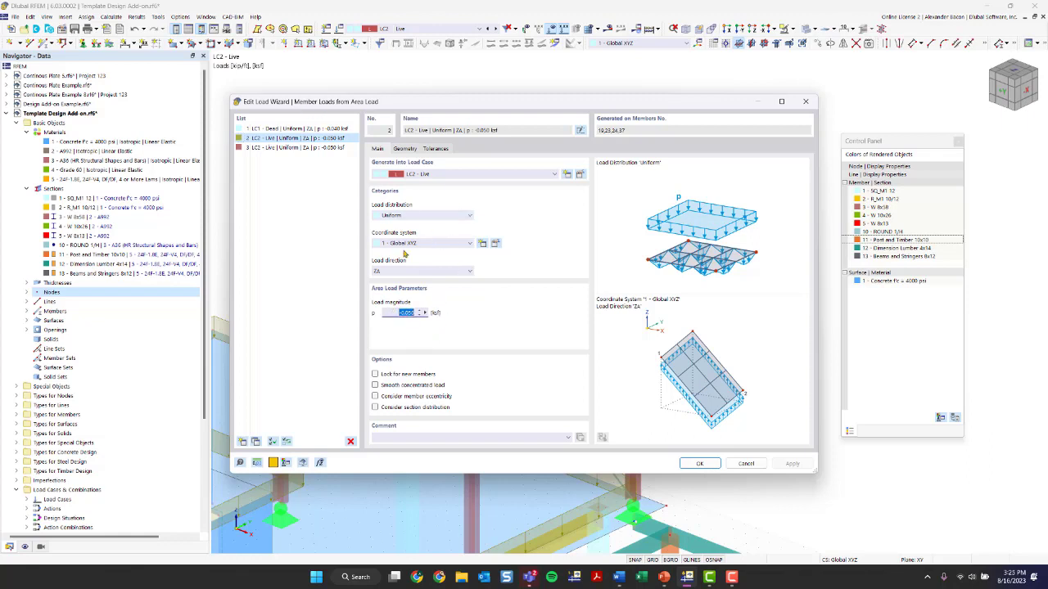
# Review the existing area load wizard's load parameters and boundary corner nodes, then close the dialog
pyautogui.click(404, 216)
pyautogui.click(404, 219)
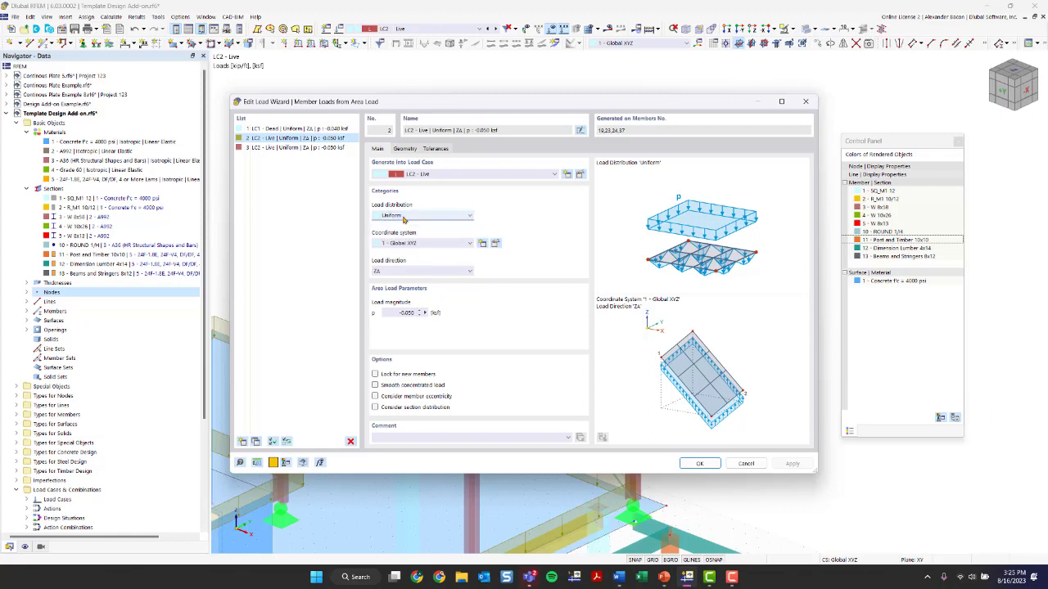
pyautogui.click(405, 271)
pyautogui.click(405, 270)
pyautogui.click(416, 150)
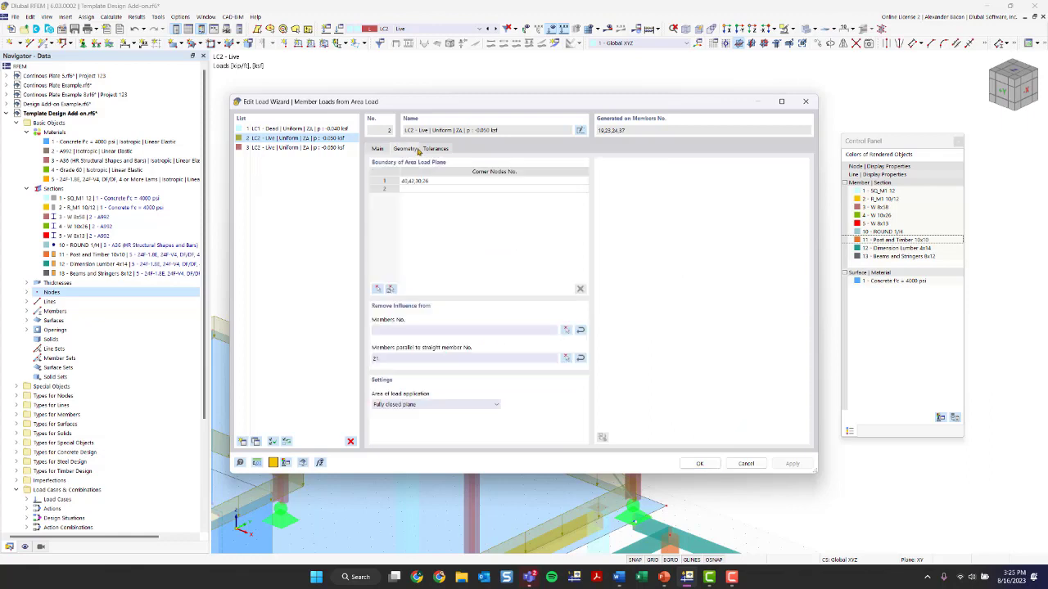
pyautogui.click(447, 187)
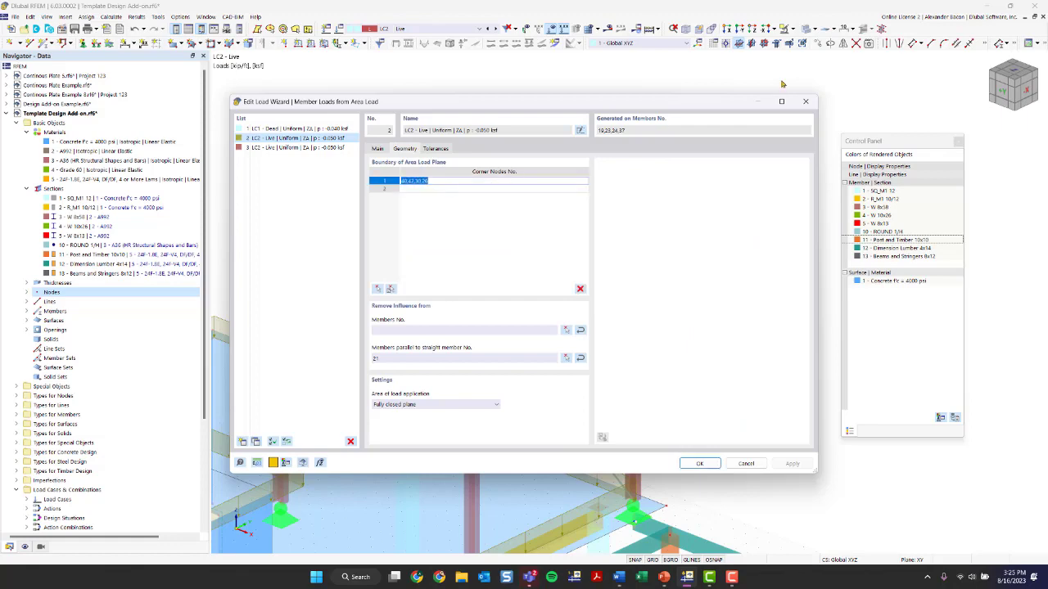
pyautogui.click(806, 102)
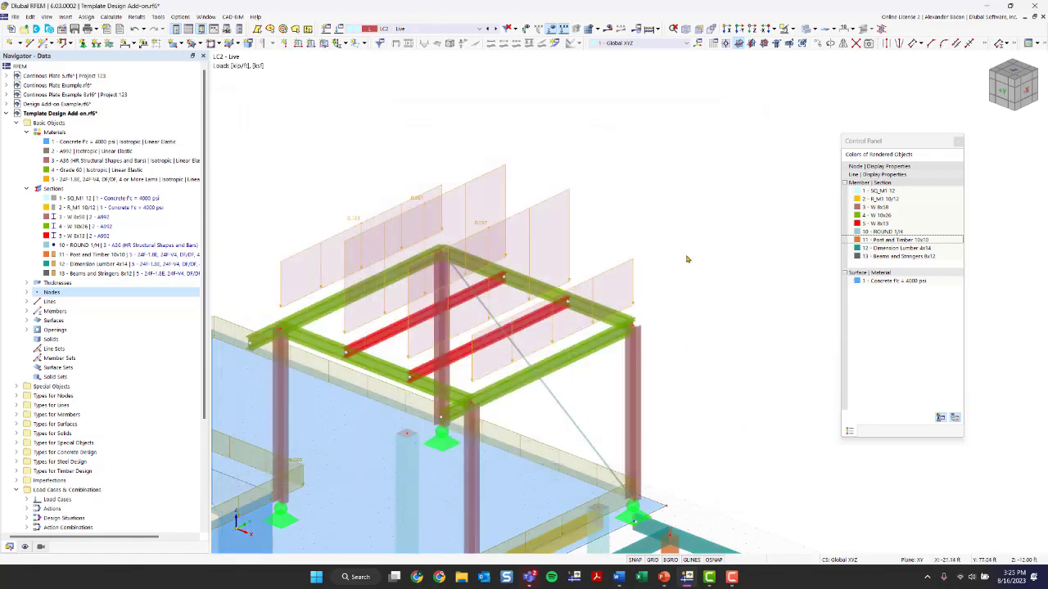
# Toggle the separate display of the wizard's generated member loads off and back on
pyautogui.scroll(-2, 661, 292)
pyautogui.scroll(2, 661, 292)
pyautogui.rightClick(430, 185)
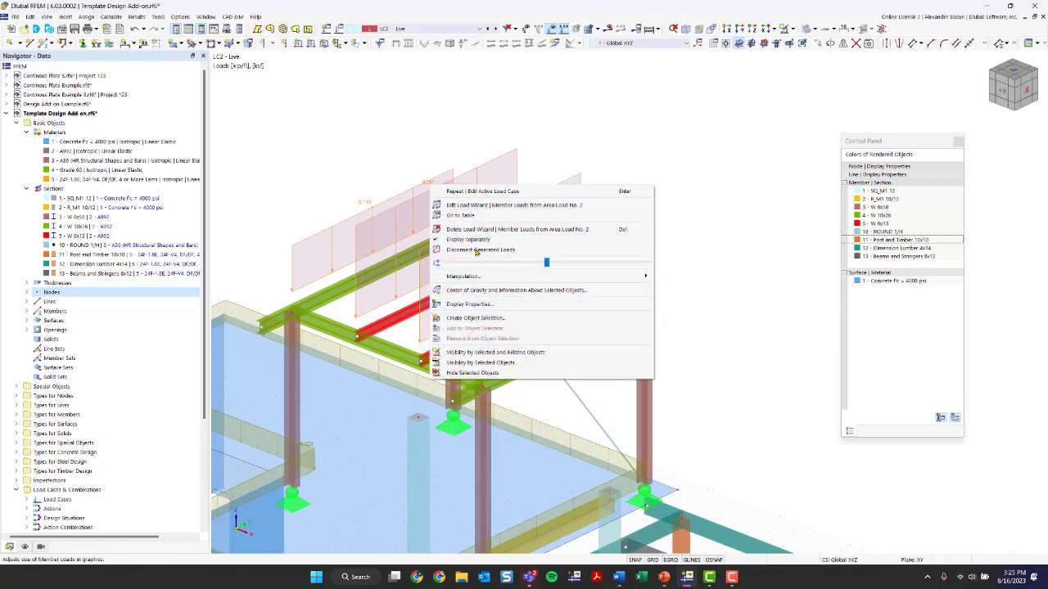
pyautogui.click(468, 239)
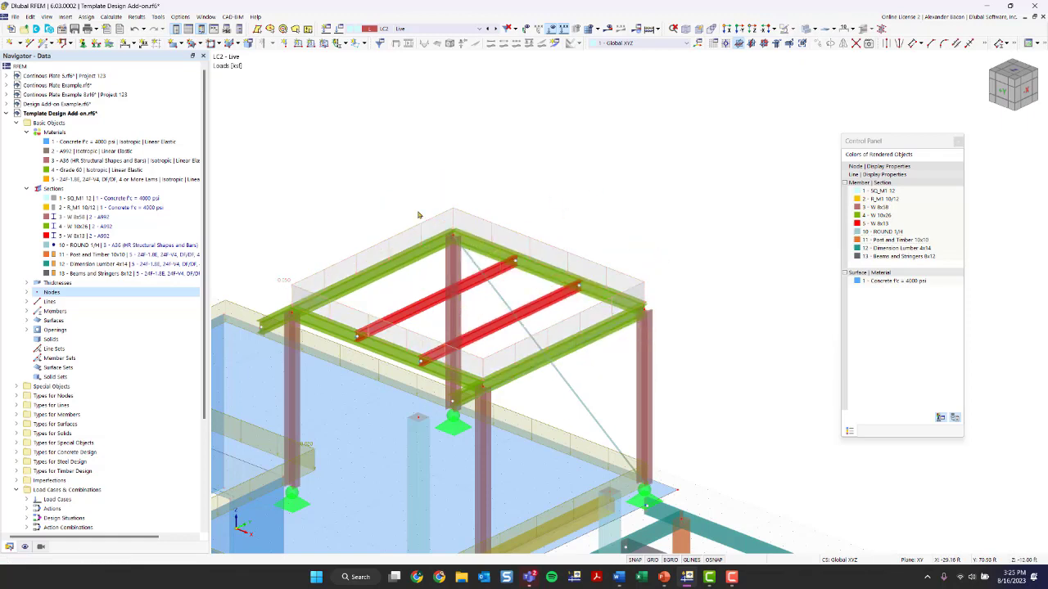
pyautogui.moveTo(286, 285)
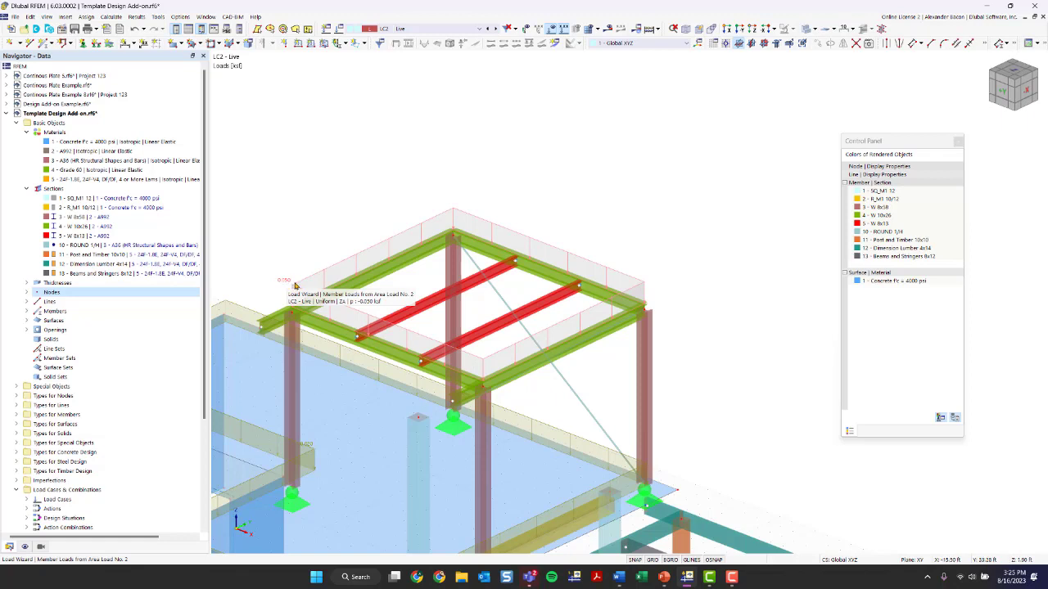
pyautogui.rightClick(295, 286)
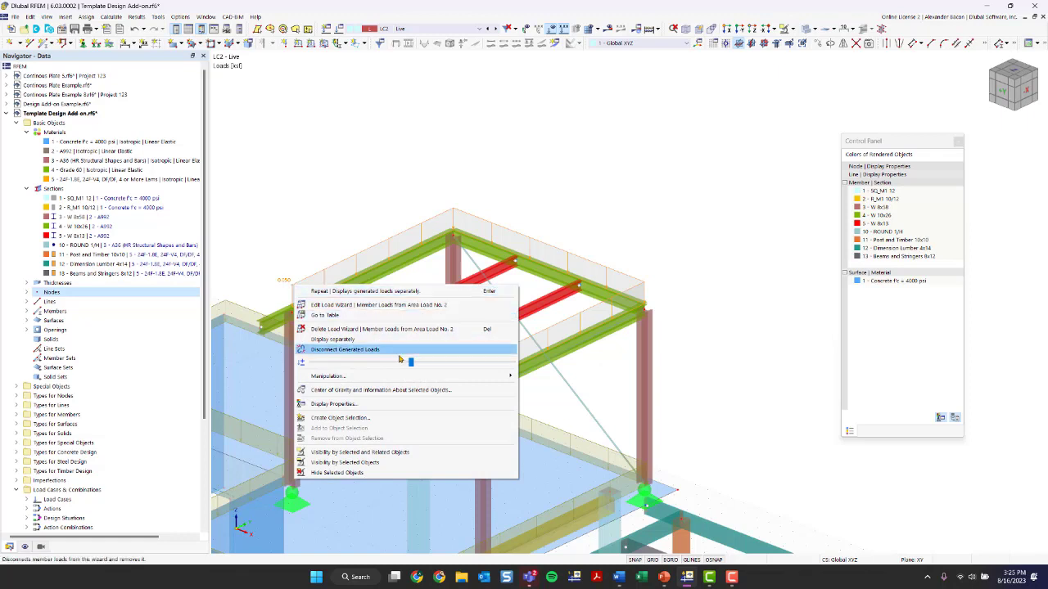
pyautogui.click(367, 339)
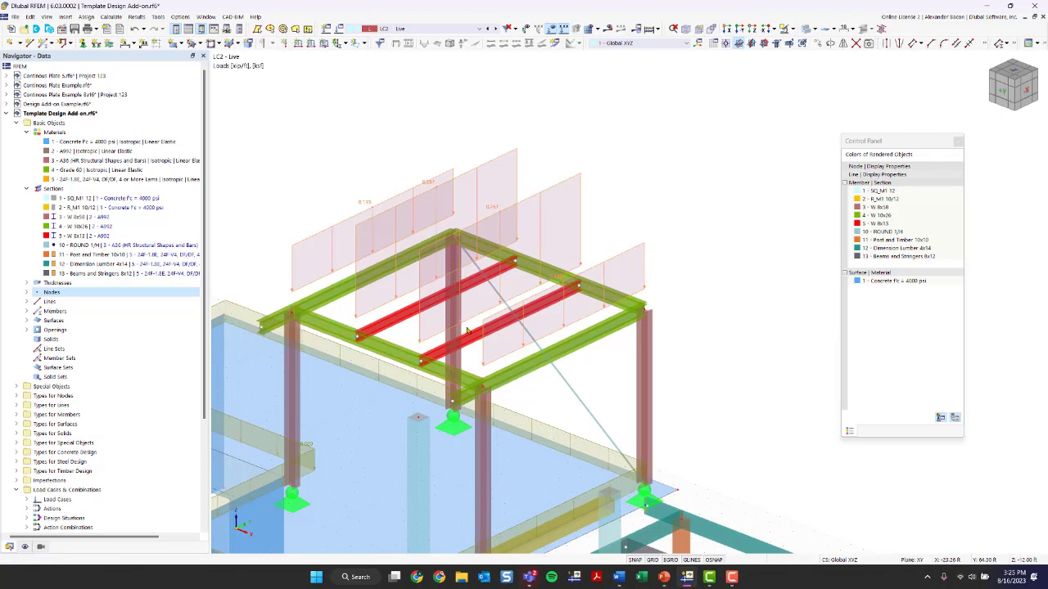
# Start a new Member Loads from Area Load wizard for the timber frame roof
pyautogui.scroll(-5, 575, 285)
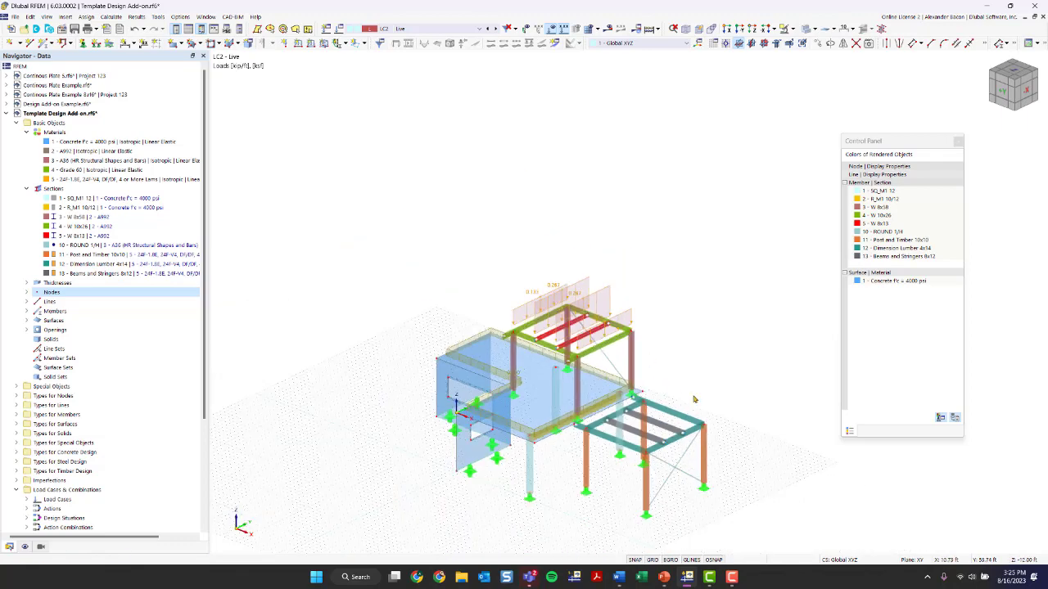
pyautogui.scroll(5, 549, 309)
pyautogui.scroll(2, 470, 370)
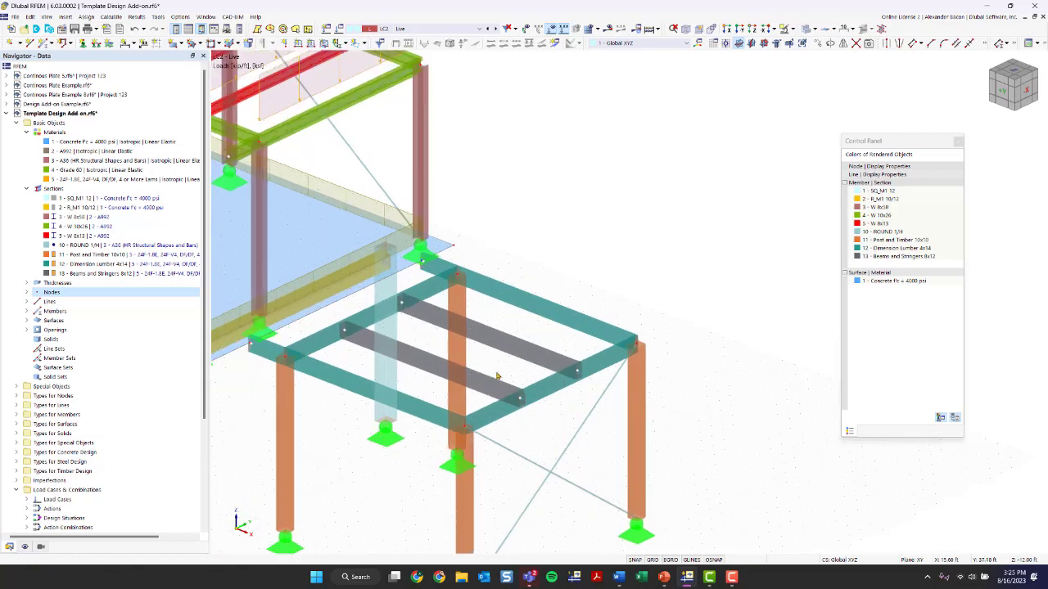
pyautogui.keyDown('ctrl'); pyautogui.moveTo(498, 377); pyautogui.dragTo(541, 388, button='middle'); pyautogui.keyUp('ctrl')
pyautogui.scroll(-2, 564, 426)
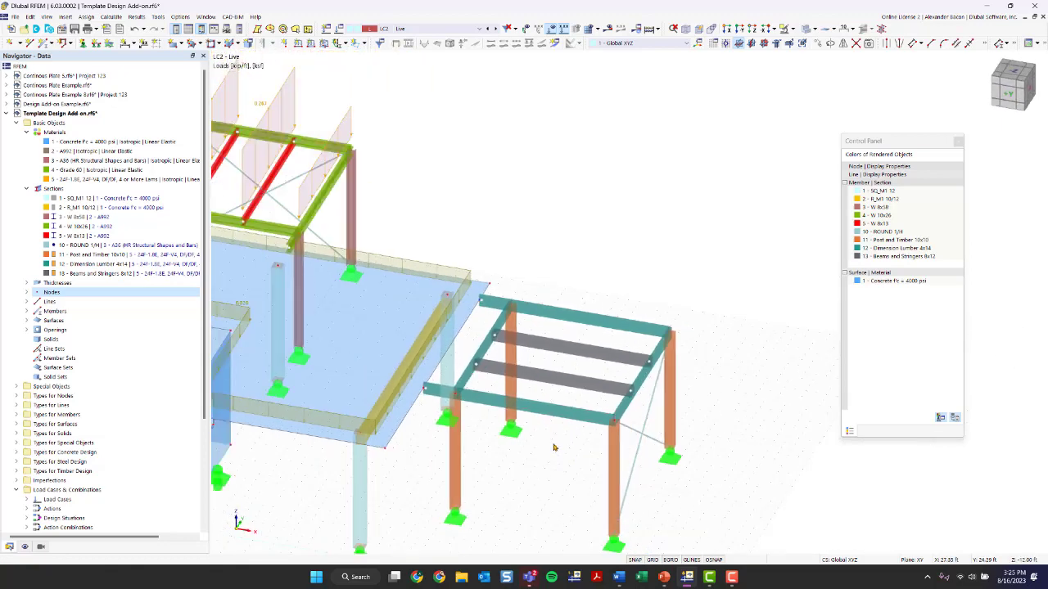
pyautogui.click(66, 18)
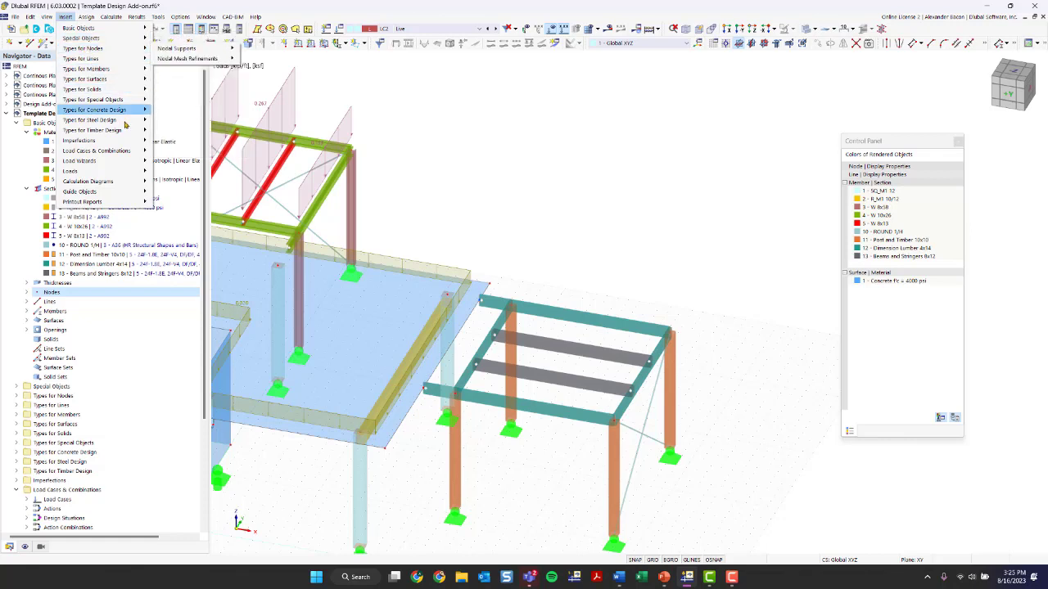
pyautogui.moveTo(118, 161)
pyautogui.moveTo(182, 163)
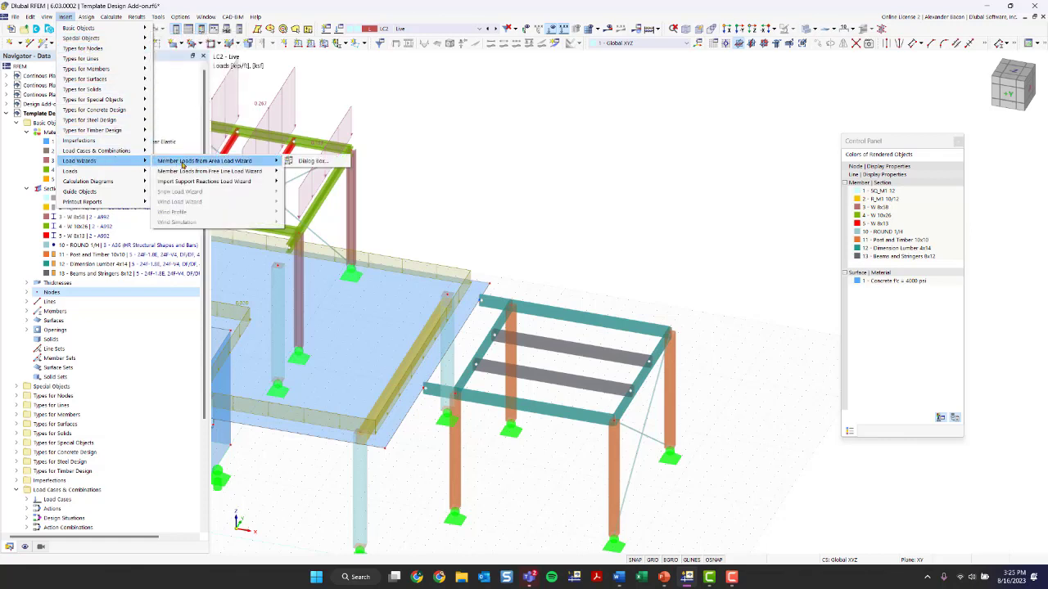
pyautogui.click(311, 161)
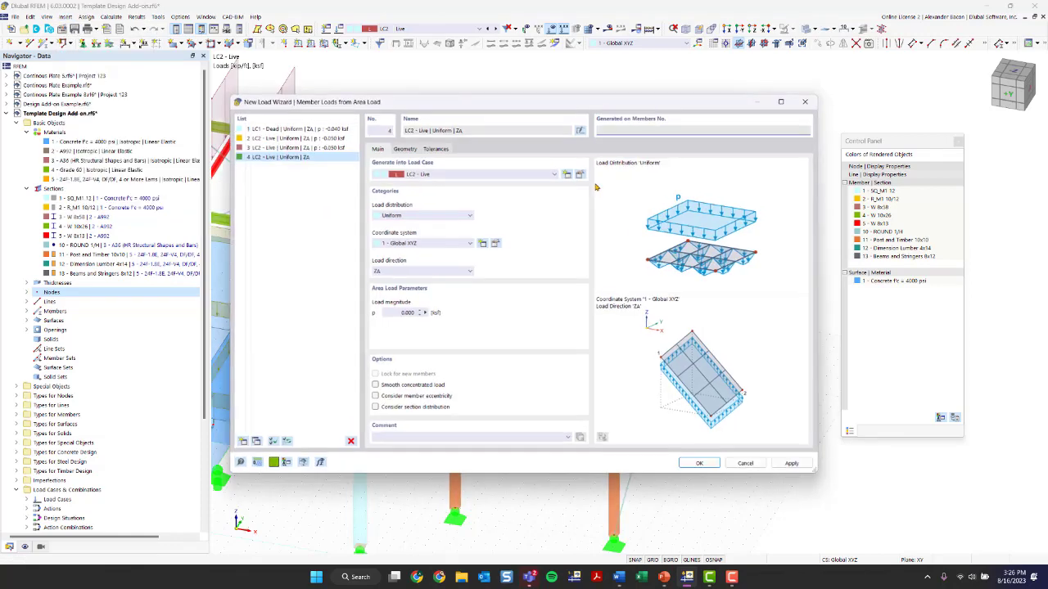
# Set the new wizard's load magnitude to -0.050 ksf in LC2 Live
pyautogui.click(400, 313)
pyautogui.write('-')
pyautogui.click(405, 149)
pyautogui.click(427, 179)
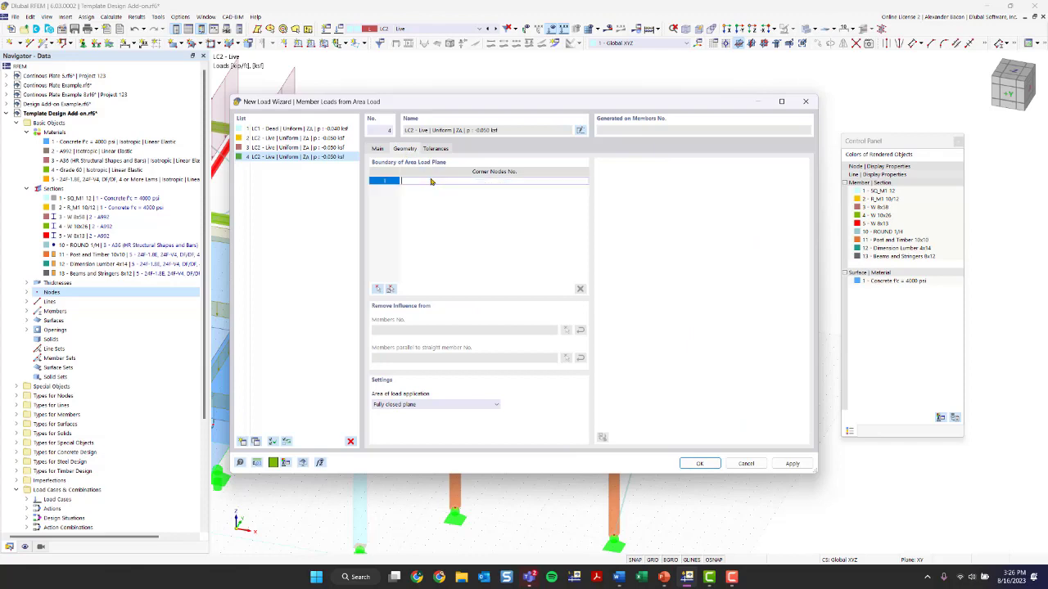
pyautogui.click(379, 149)
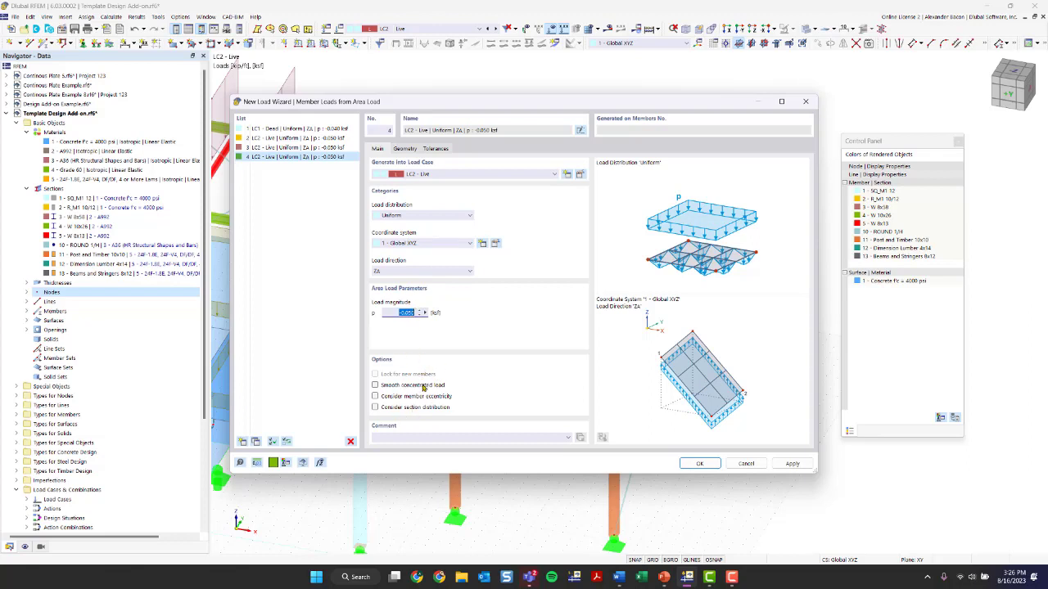
# Define the area load plane by picking the four corner nodes of the timber frame roof
pyautogui.click(407, 148)
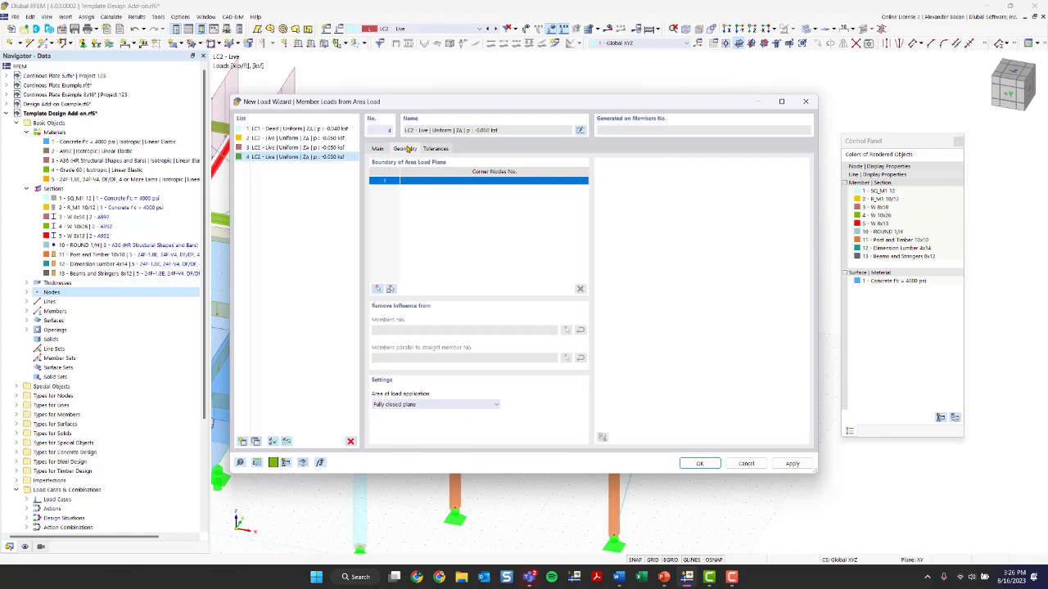
pyautogui.click(378, 291)
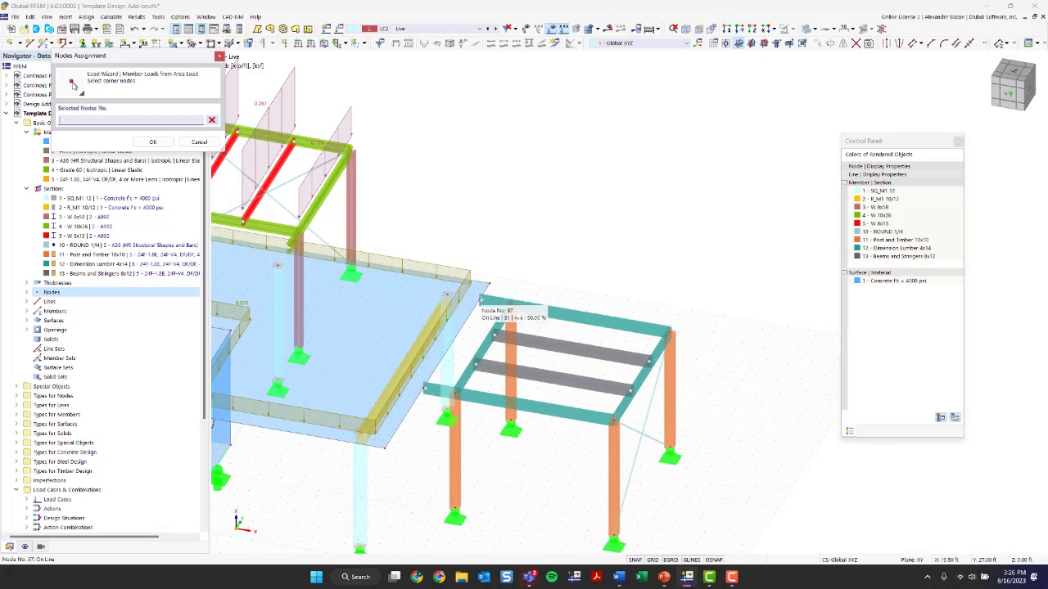
pyautogui.click(482, 303)
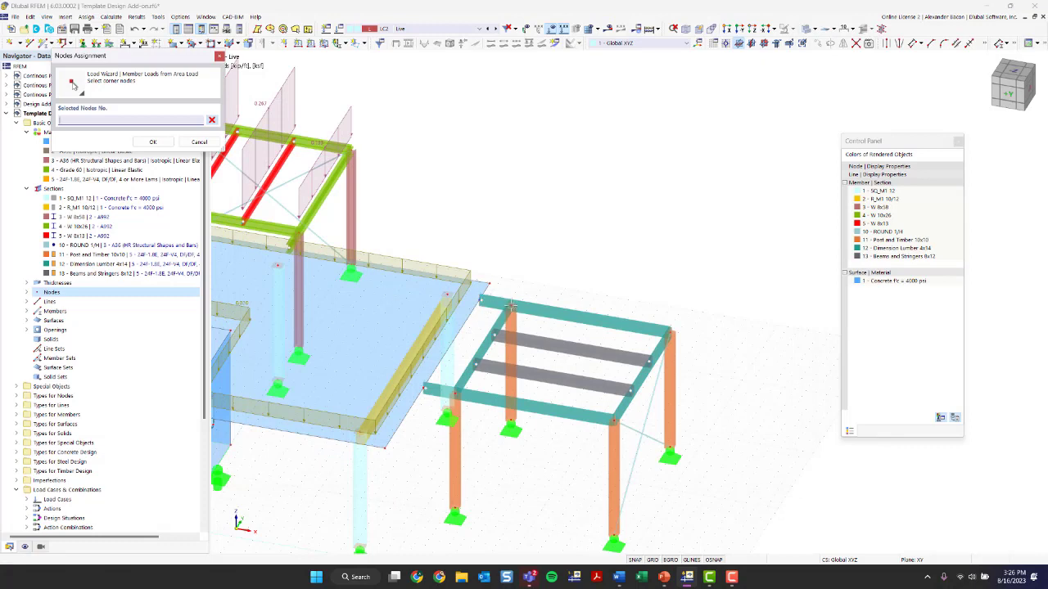
pyautogui.click(455, 396)
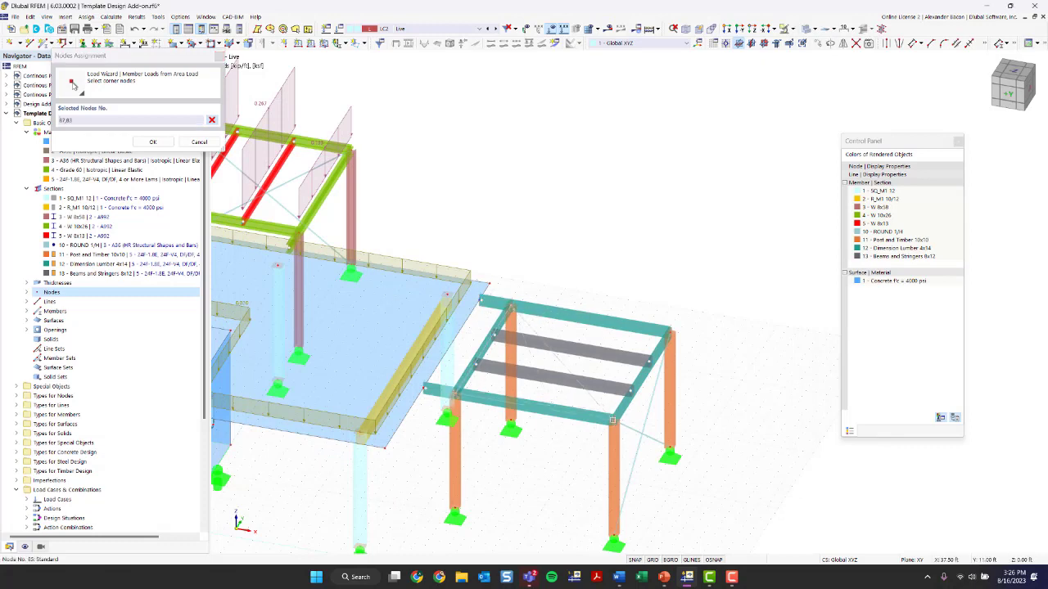
pyautogui.click(614, 421)
pyautogui.click(669, 332)
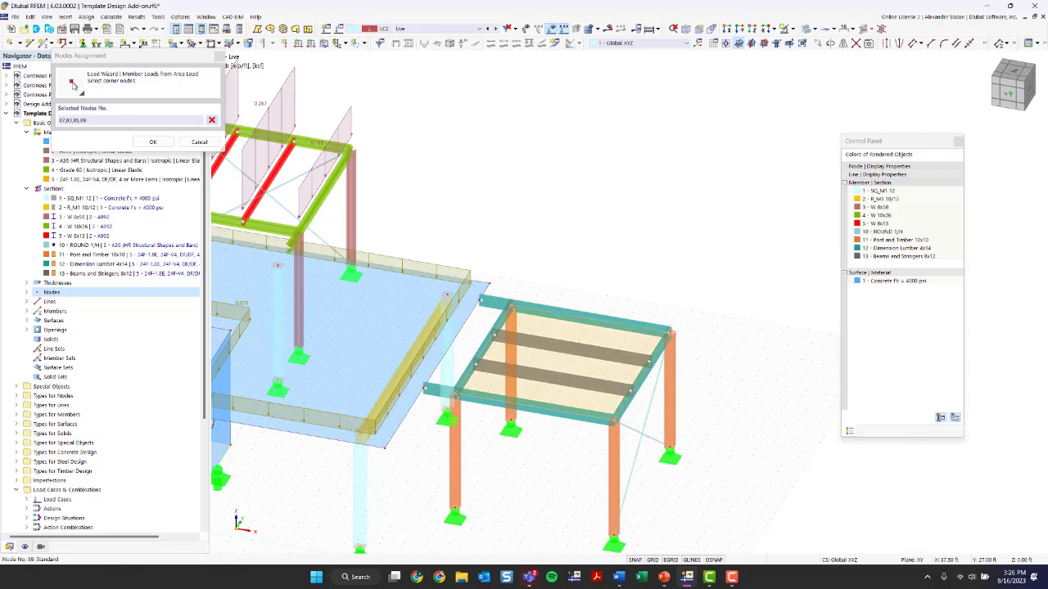
pyautogui.press('Return')
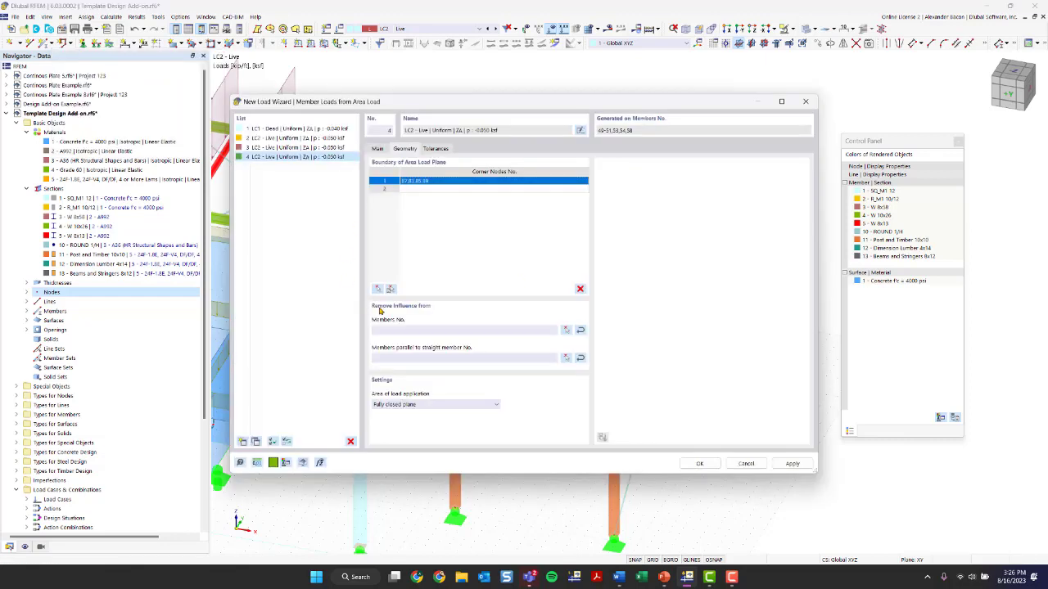
# Remove influence from members parallel to straight member 51 and finish the wizard
pyautogui.click(441, 331)
pyautogui.click(420, 361)
pyautogui.click(567, 359)
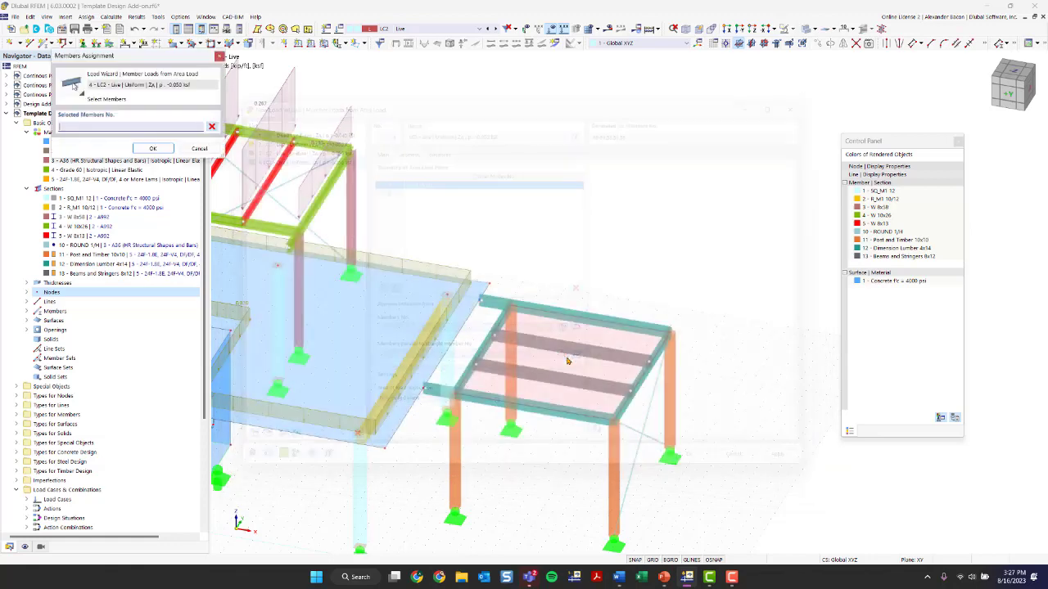
pyautogui.click(622, 403)
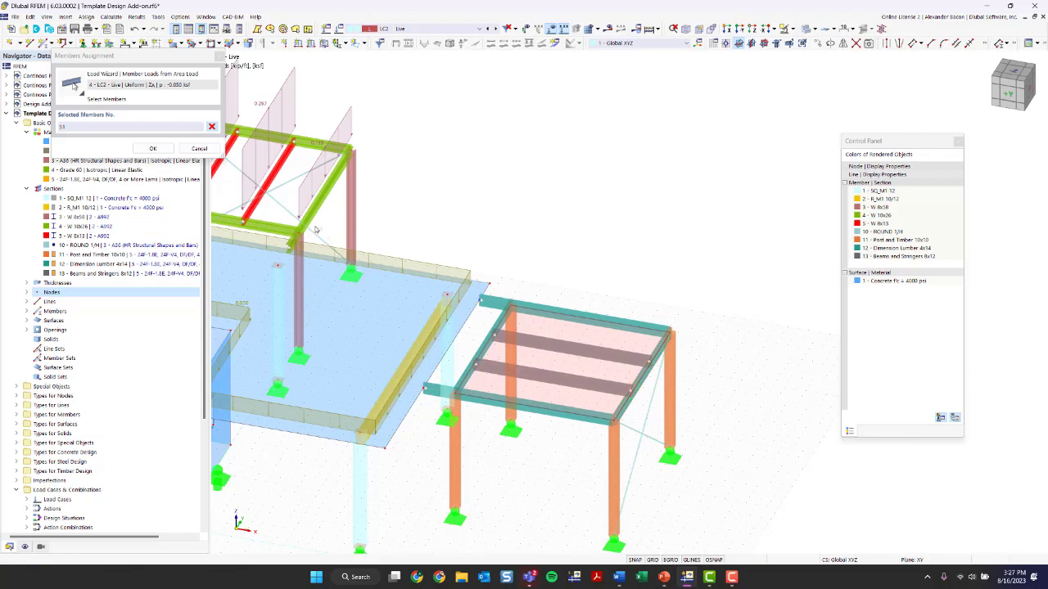
pyautogui.click(152, 149)
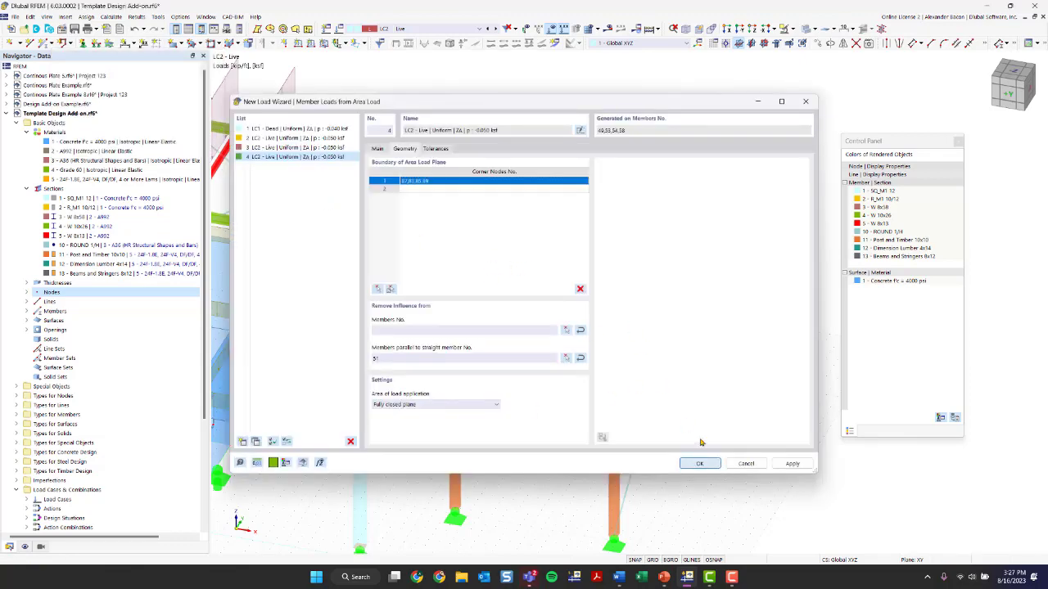
pyautogui.click(699, 463)
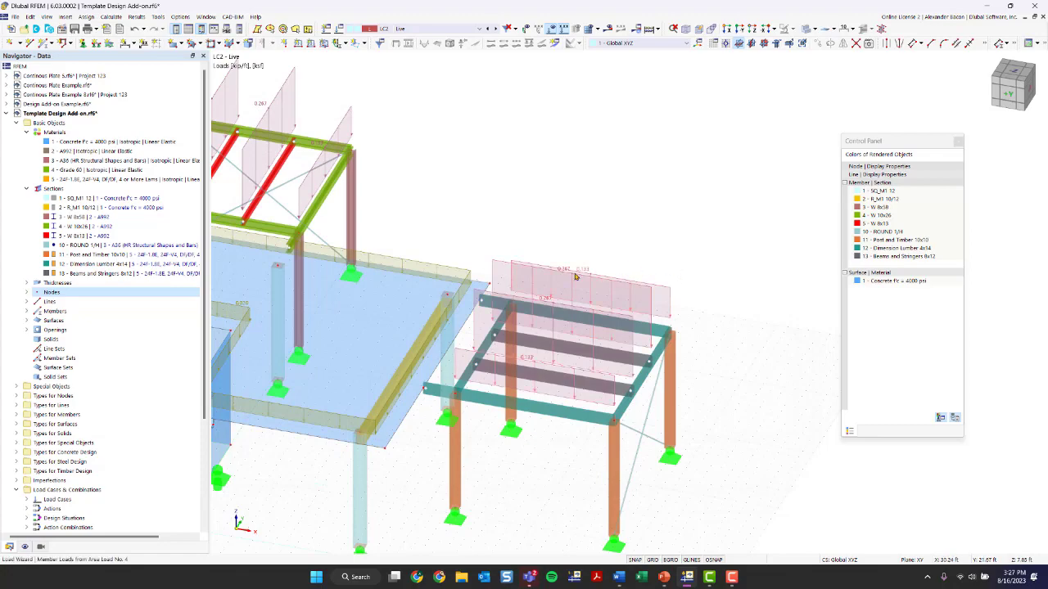
# Create load case LC3 named 'Wind in -X' with the action category Wind load
pyautogui.keyDown('ctrl'); pyautogui.moveTo(575, 277); pyautogui.dragTo(728, 393, button='middle'); pyautogui.keyUp('ctrl')
pyautogui.scroll(3, 516, 451)
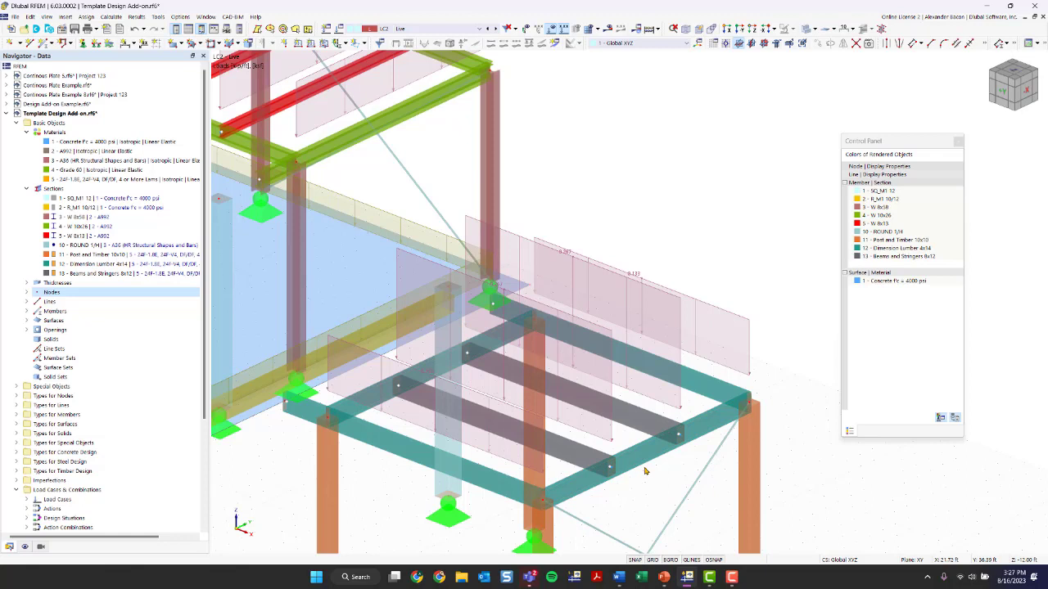
pyautogui.moveTo(648, 465)
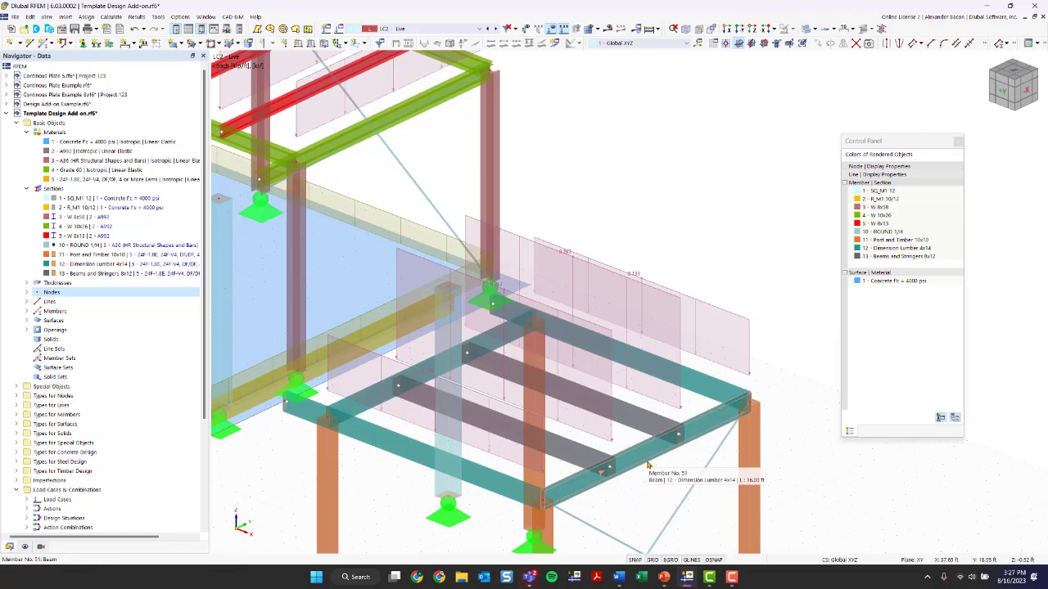
pyautogui.scroll(-5, 648, 465)
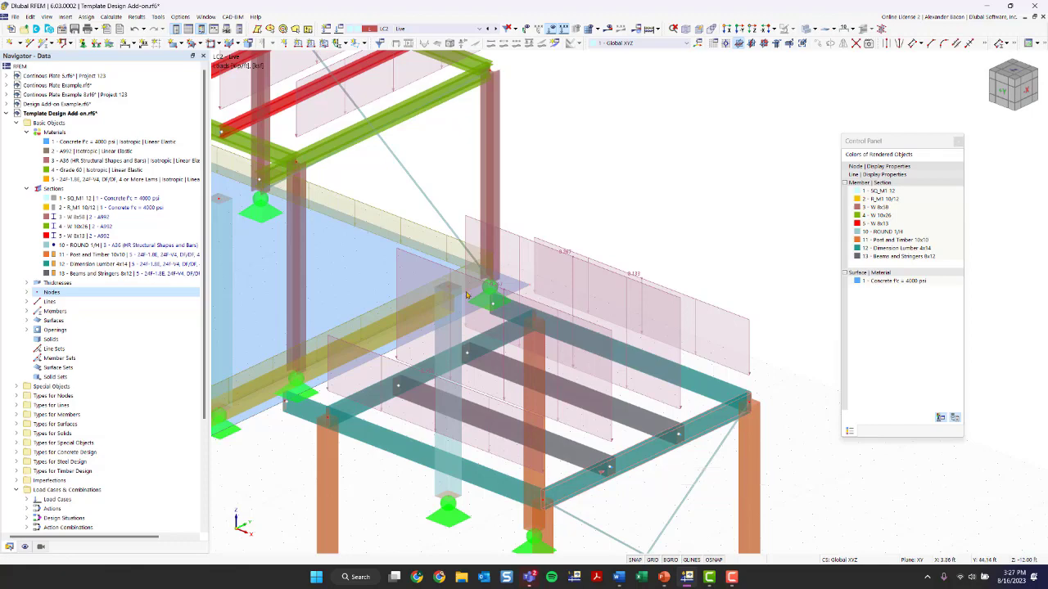
pyautogui.keyDown('ctrl'); pyautogui.moveTo(432, 272); pyautogui.dragTo(513, 268, button='middle'); pyautogui.keyUp('ctrl')
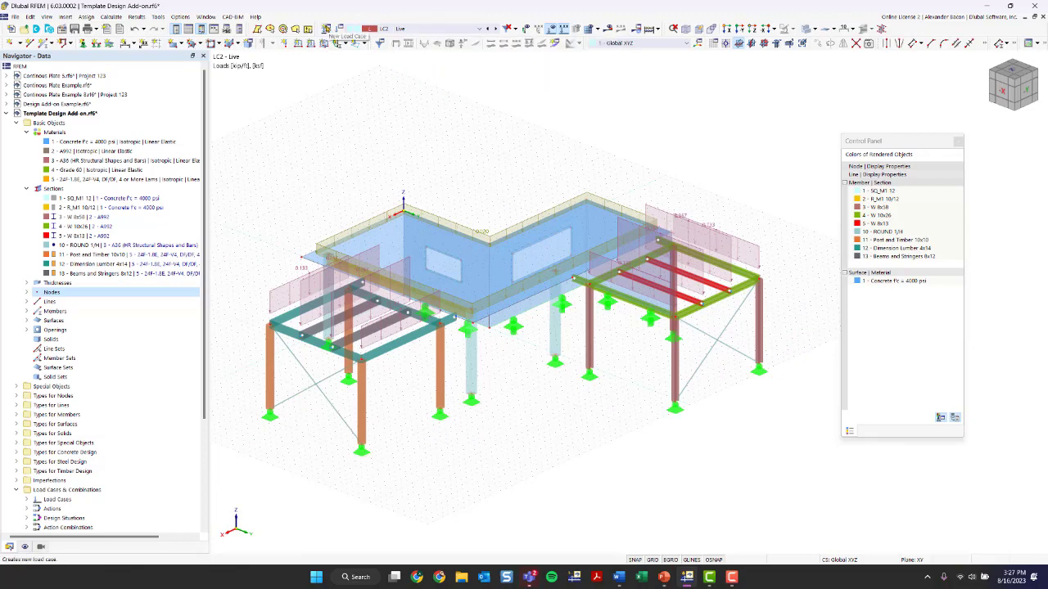
pyautogui.click(325, 29)
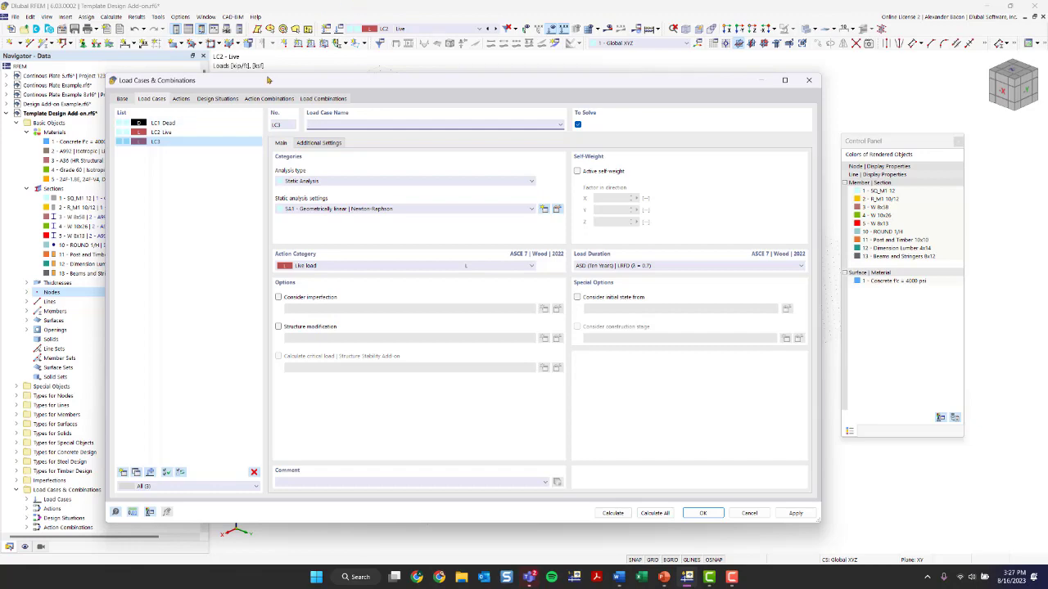
pyautogui.moveTo(270, 85); pyautogui.dragTo(346, 326)
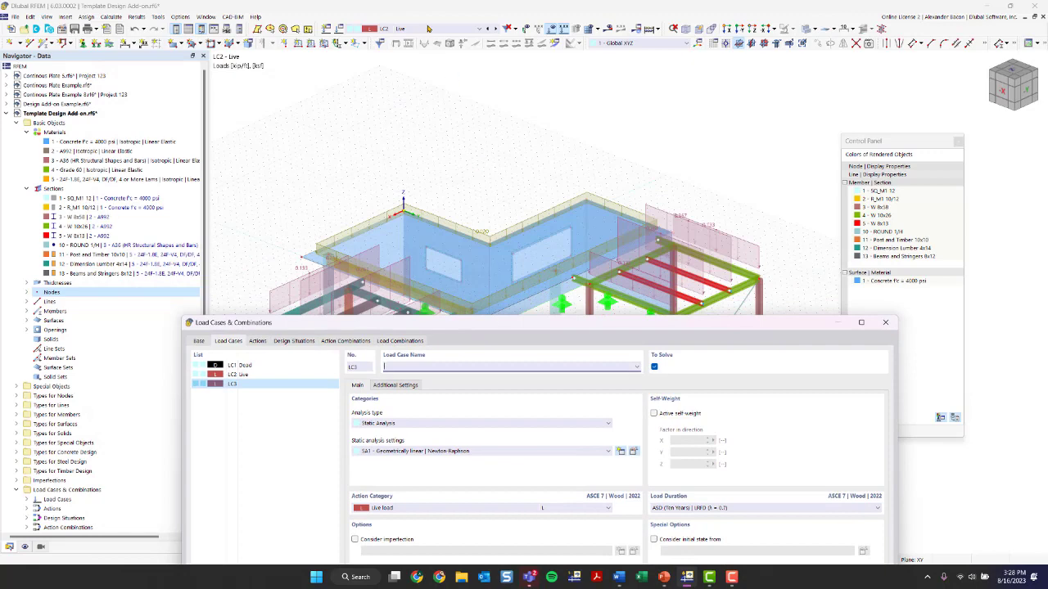
pyautogui.moveTo(471, 326); pyautogui.dragTo(395, 54)
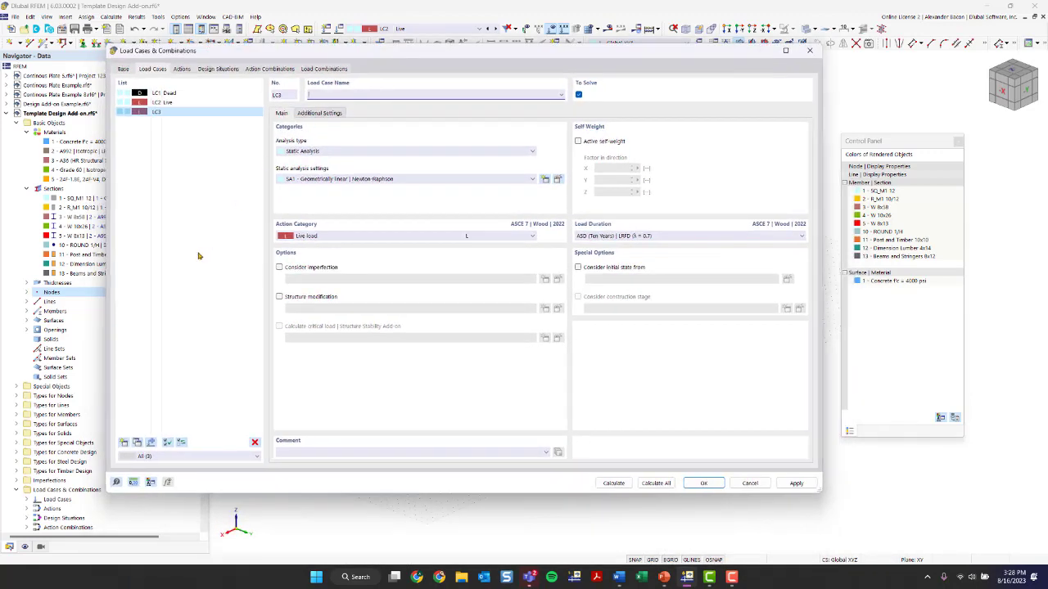
pyautogui.click(344, 92)
pyautogui.write('Wind in -X')
pyautogui.click(313, 237)
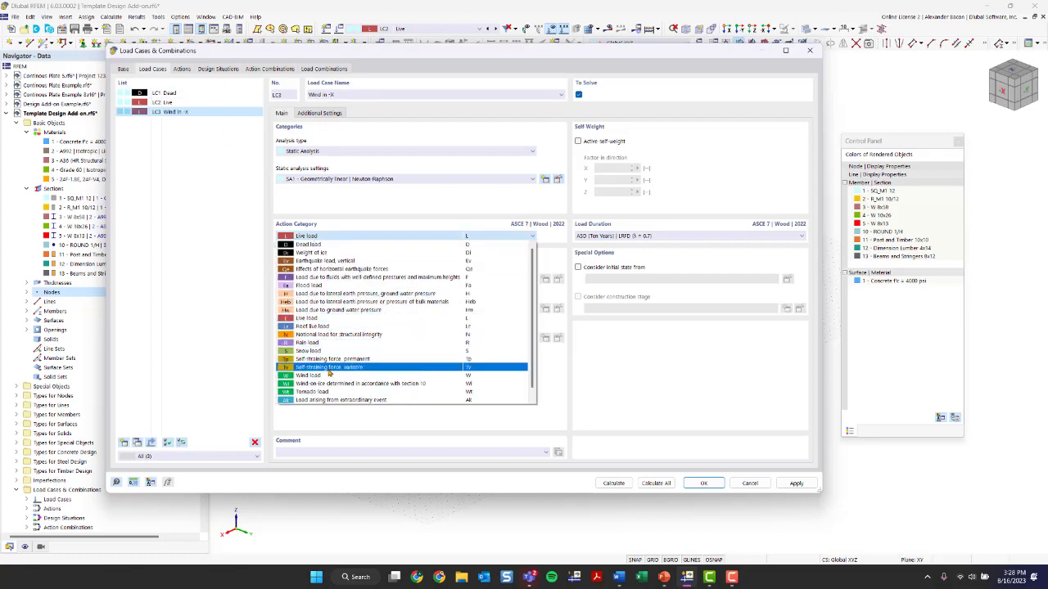
pyautogui.click(309, 375)
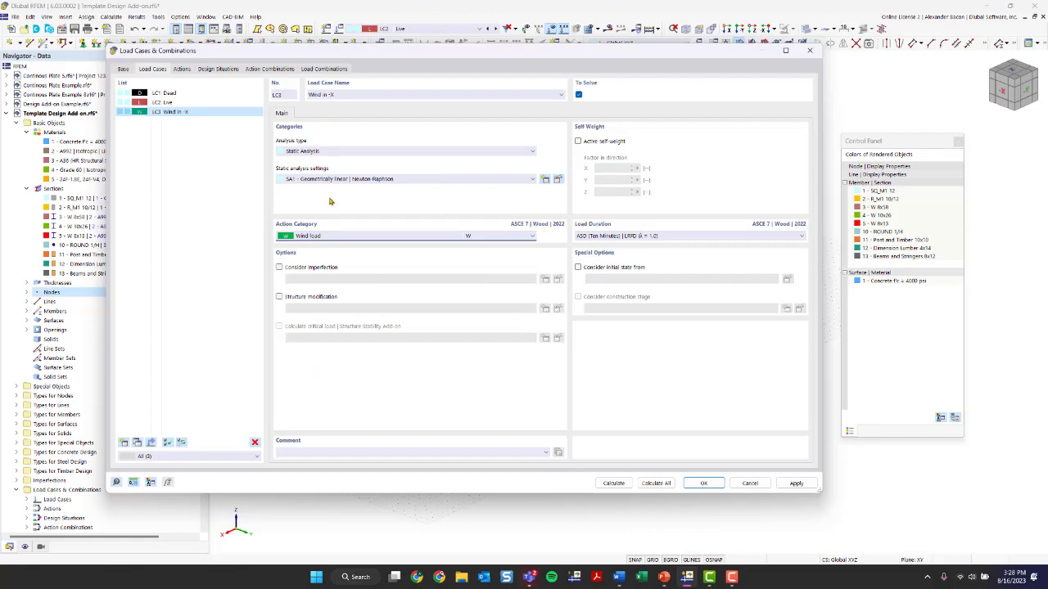
pyautogui.click(693, 483)
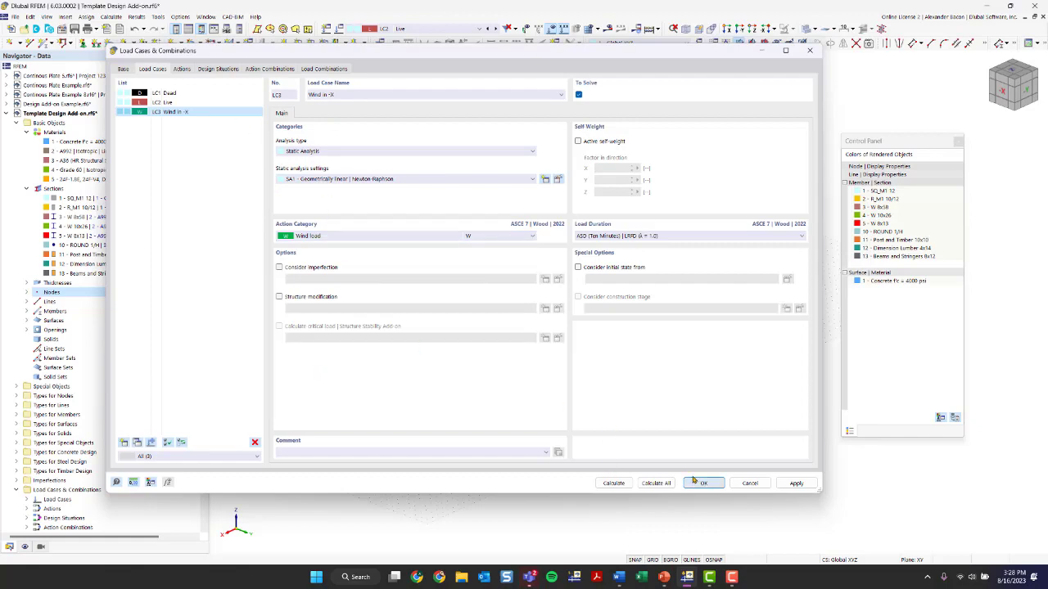
# Rename load case LC3 to 'Wind in +Y'
pyautogui.keyDown('ctrl'); pyautogui.moveTo(513, 479); pyautogui.dragTo(694, 428, button='middle'); pyautogui.keyUp('ctrl')
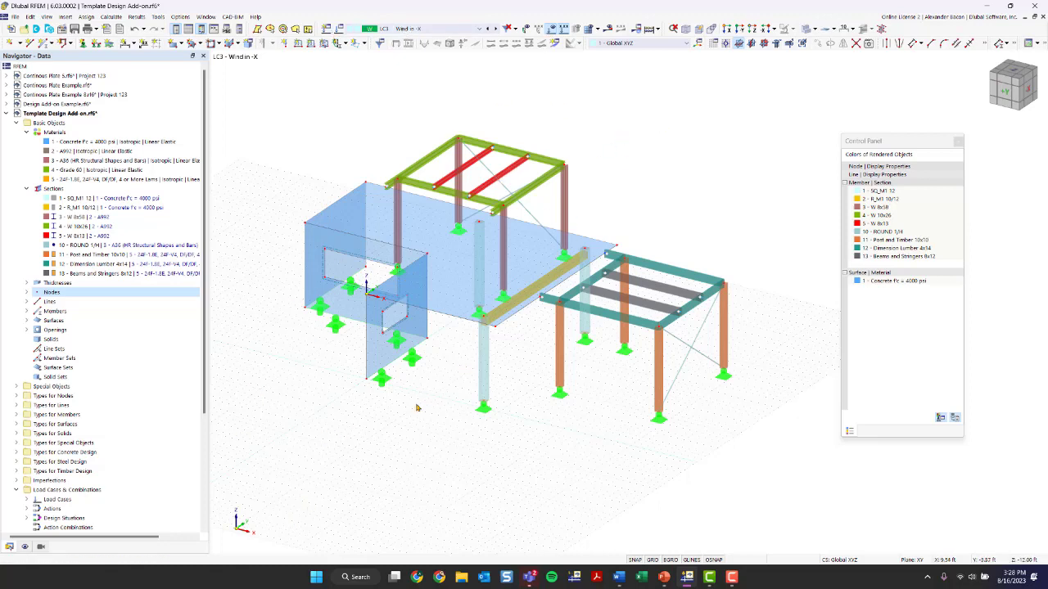
pyautogui.click(338, 29)
pyautogui.click(362, 94)
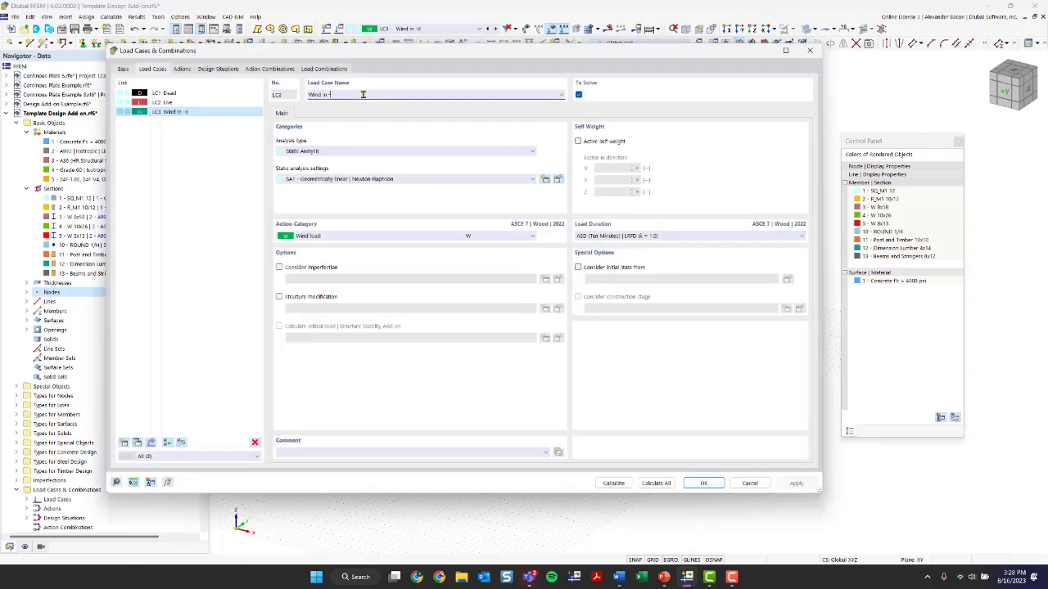
pyautogui.press('BackSpace')
pyautogui.write('+Y')
pyautogui.click(703, 483)
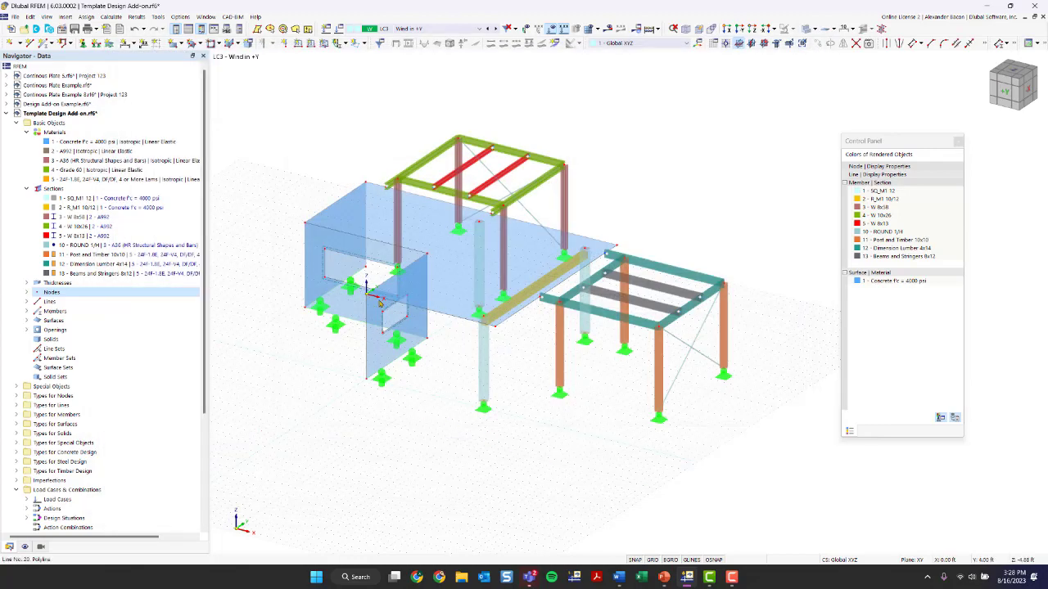
# Apply a new uniform surface load of 0.030 ksf in LC3 to wall surface 4 with the large window opening
pyautogui.keyDown('ctrl'); pyautogui.moveTo(440, 440); pyautogui.dragTo(476, 433, button='middle'); pyautogui.keyUp('ctrl')
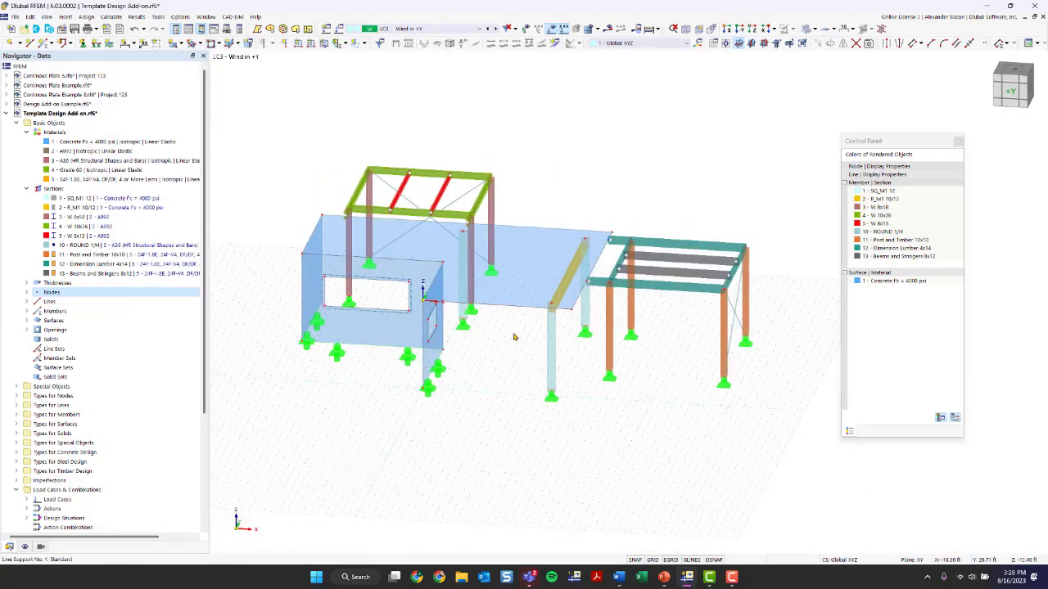
pyautogui.scroll(5, 326, 323)
pyautogui.keyDown('ctrl'); pyautogui.moveTo(376, 456); pyautogui.dragTo(496, 339, button='middle'); pyautogui.keyUp('ctrl')
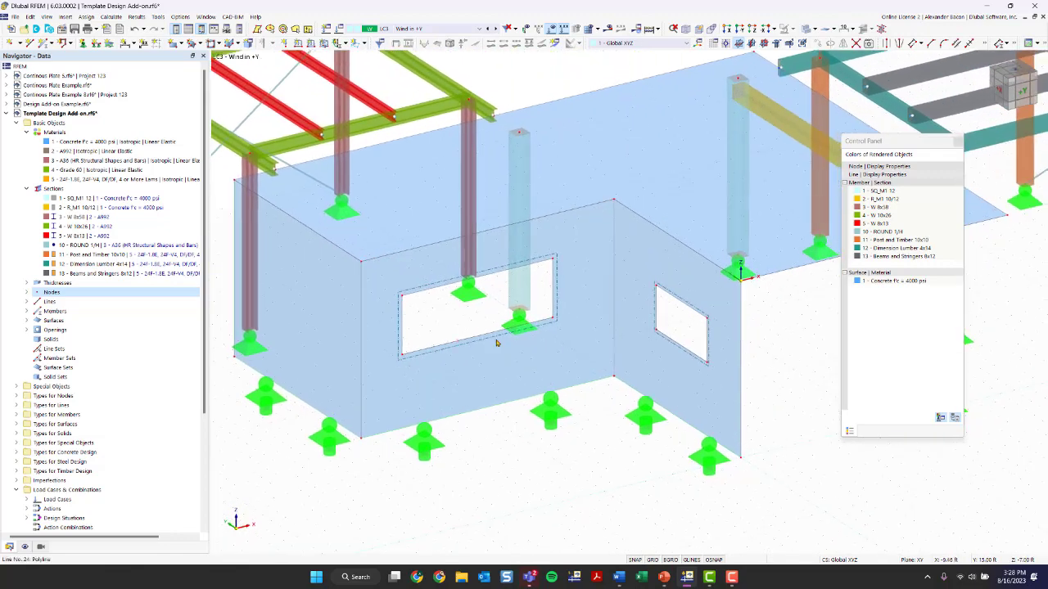
pyautogui.click(543, 369)
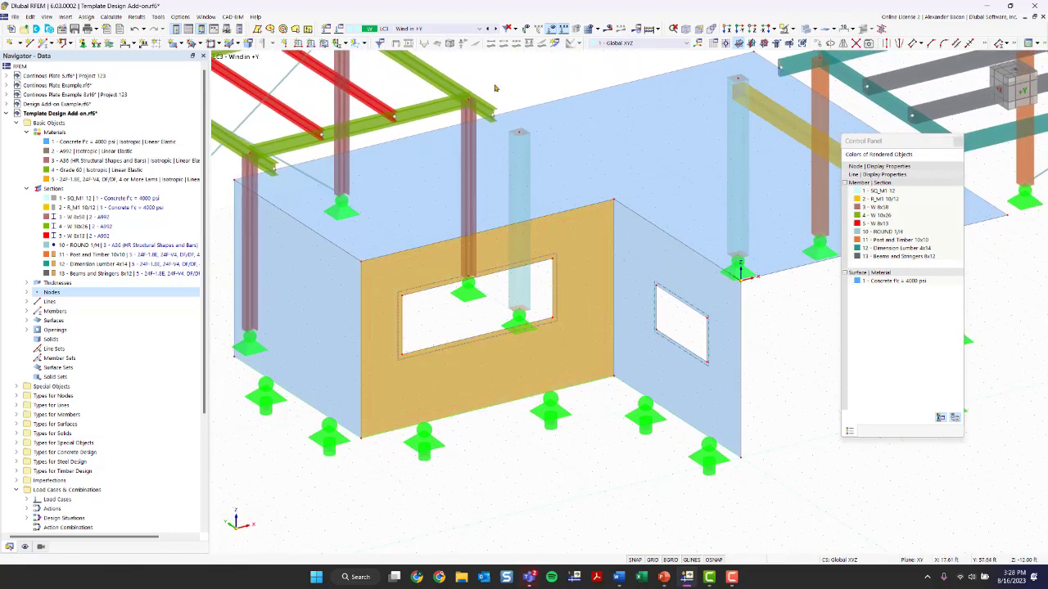
pyautogui.press('Escape')
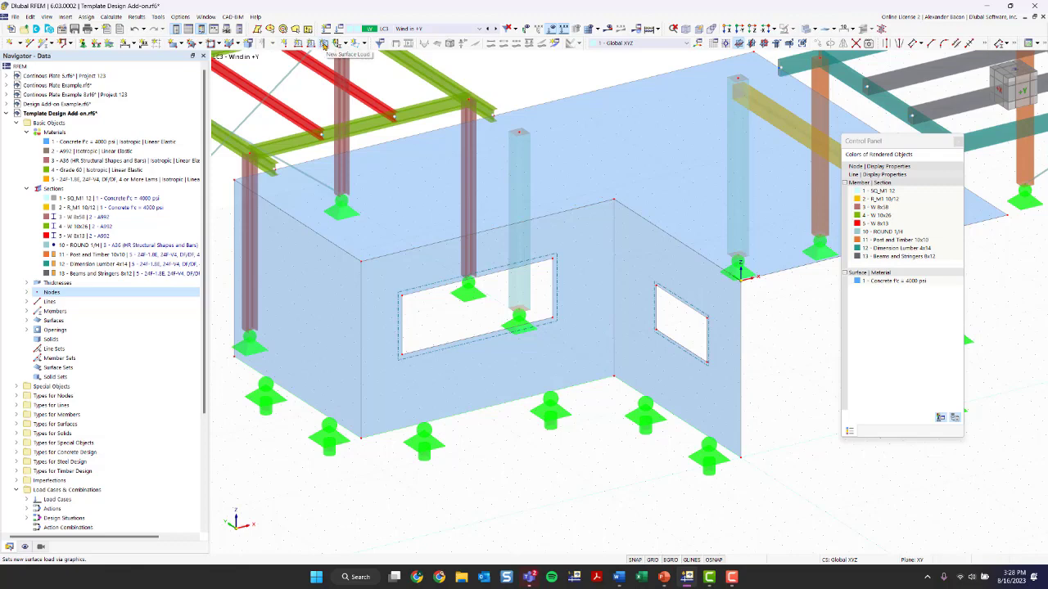
pyautogui.click(325, 43)
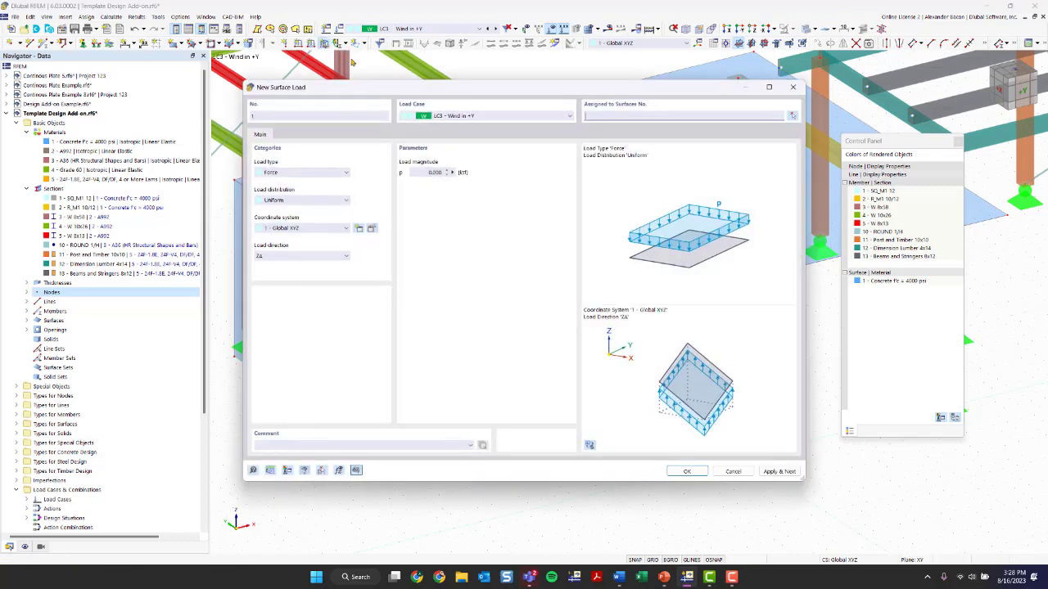
pyautogui.doubleClick(428, 173)
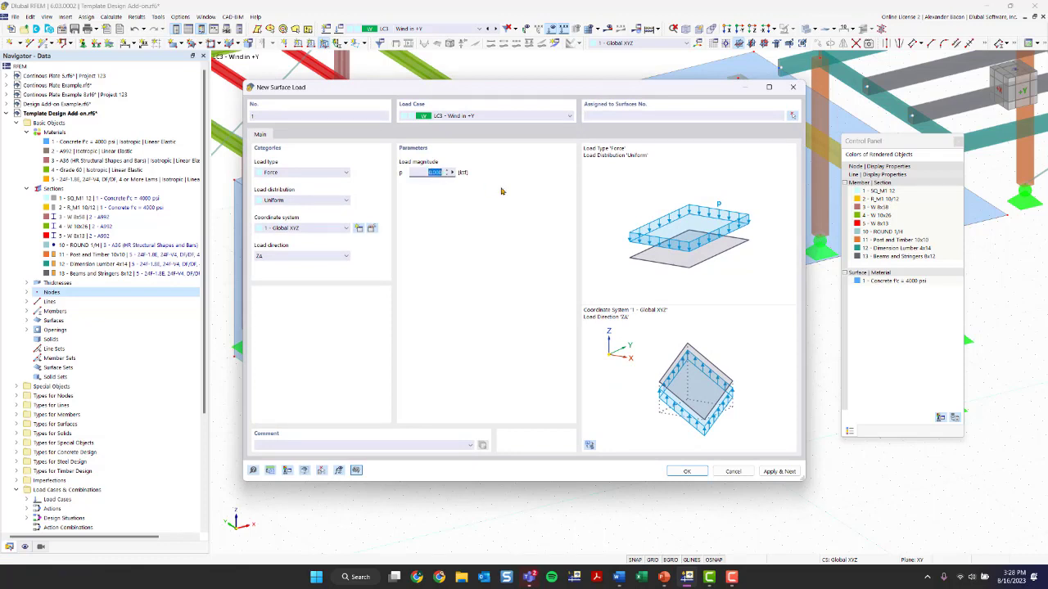
pyautogui.write('0')
pyautogui.click(687, 472)
pyautogui.click(531, 415)
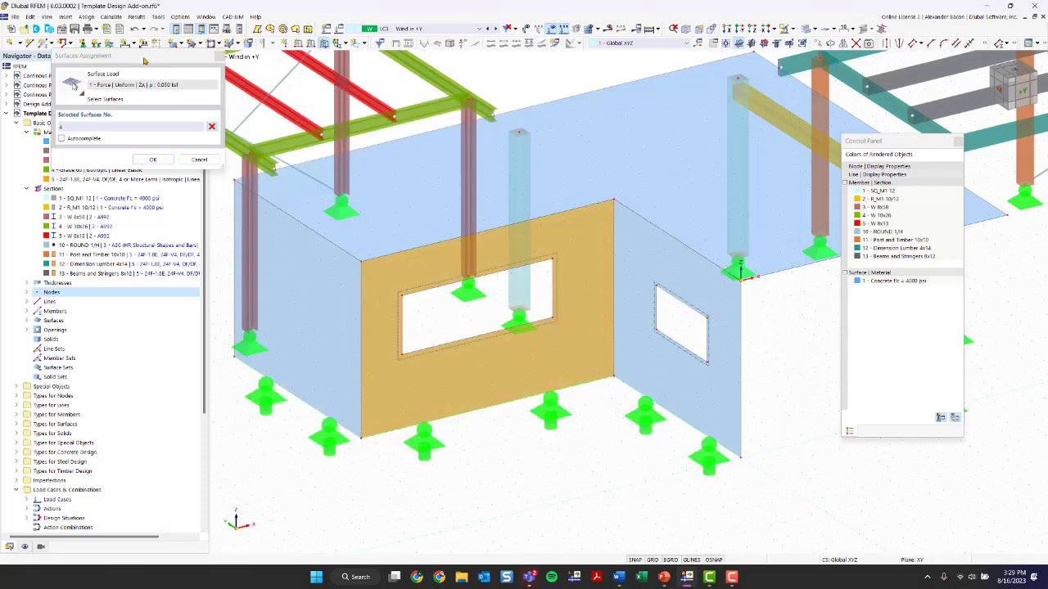
pyautogui.moveTo(200, 55); pyautogui.dragTo(779, 400)
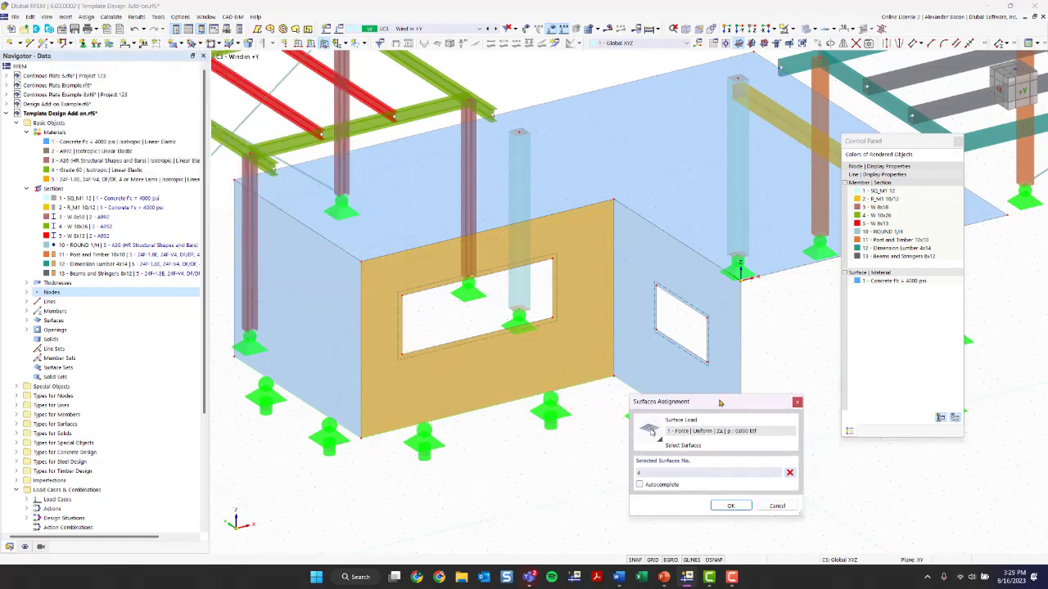
pyautogui.click(652, 472)
pyautogui.click(730, 505)
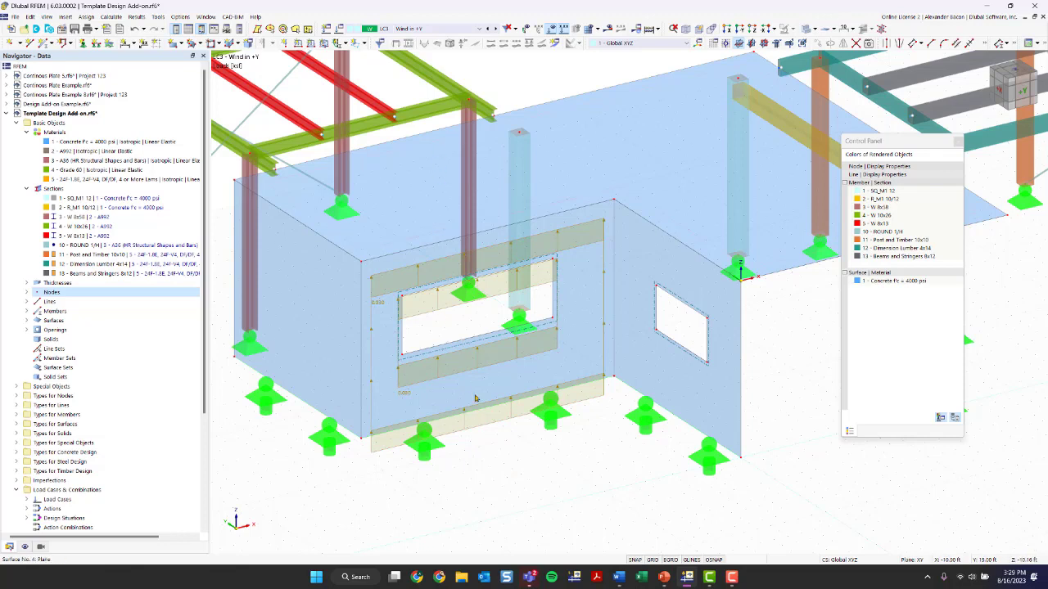
# Change the wall surface load's direction to global Y on true area (YA)
pyautogui.doubleClick(477, 429)
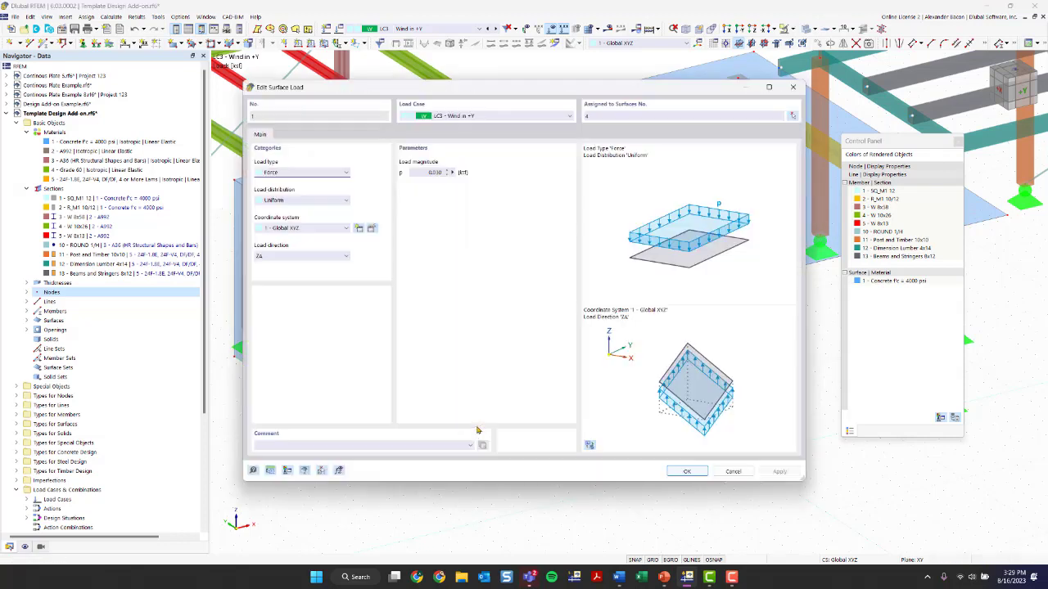
pyautogui.click(321, 257)
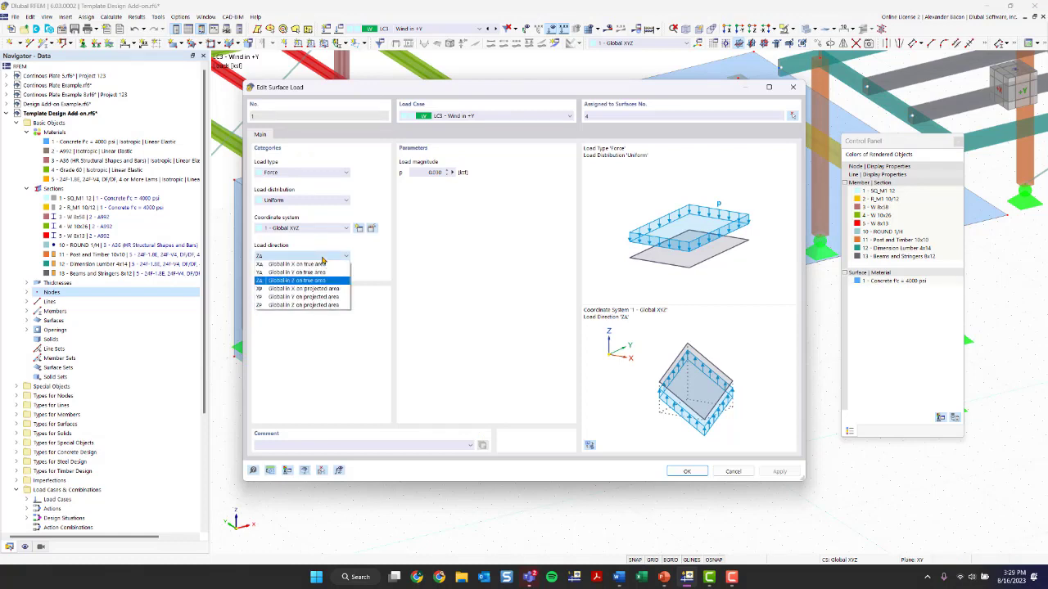
pyautogui.click(311, 273)
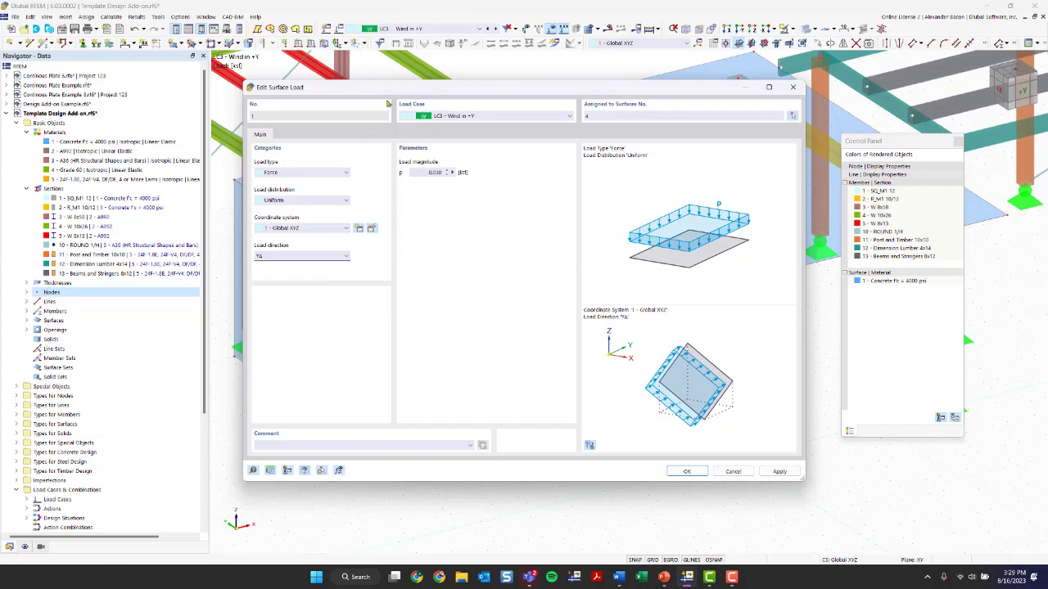
pyautogui.click(686, 471)
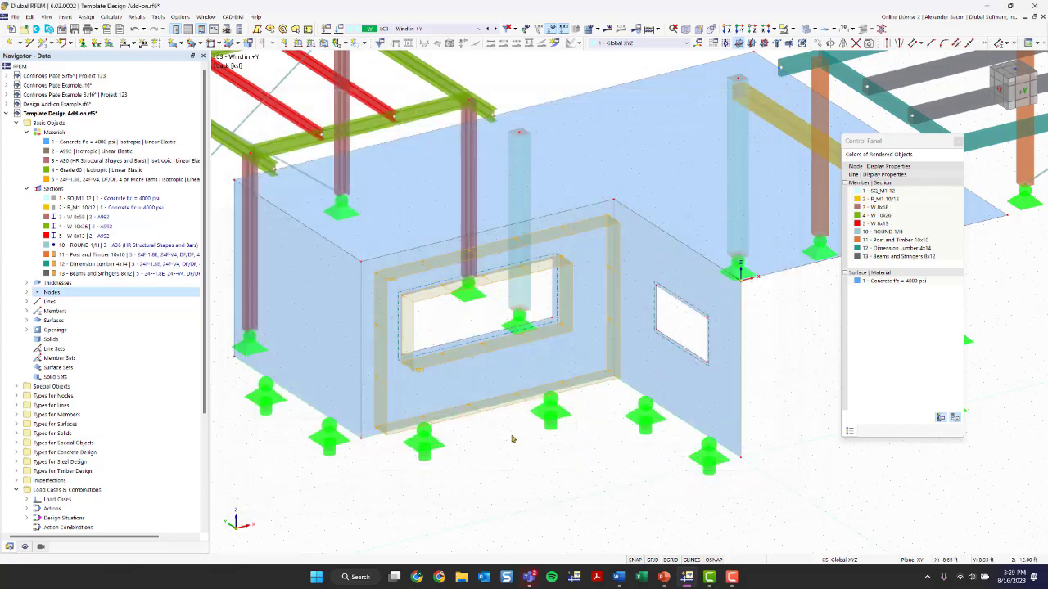
# Inspect the surface load distribution around the wall's window opening
pyautogui.scroll(3, 524, 449)
pyautogui.moveTo(539, 445); pyautogui.dragTo(481, 284, button='middle')
pyautogui.rightClick(481, 284)
pyautogui.press('Escape')
pyautogui.scroll(3, 440, 346)
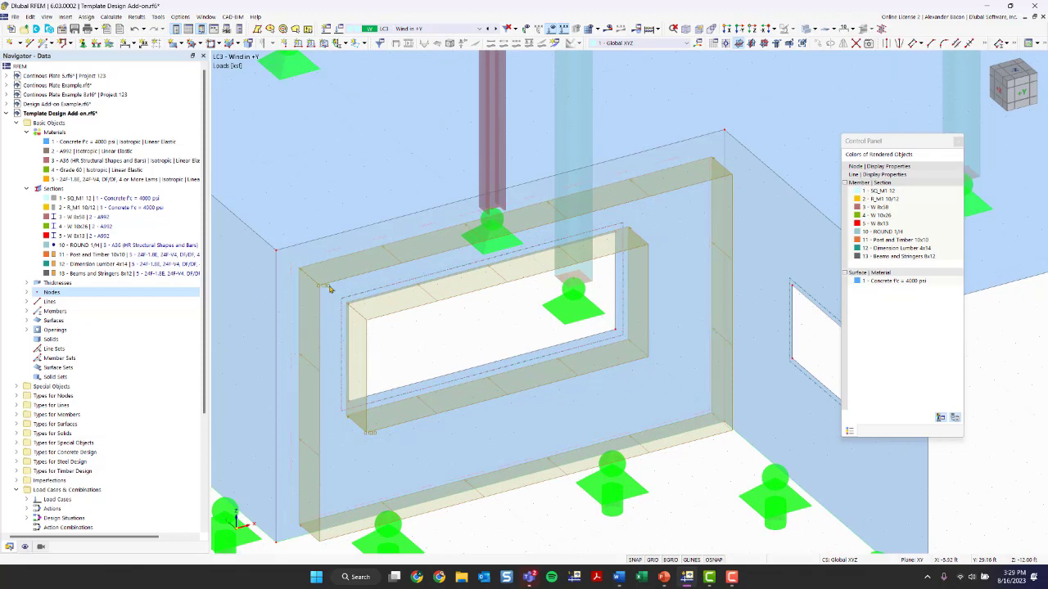
pyautogui.scroll(1, 437, 318)
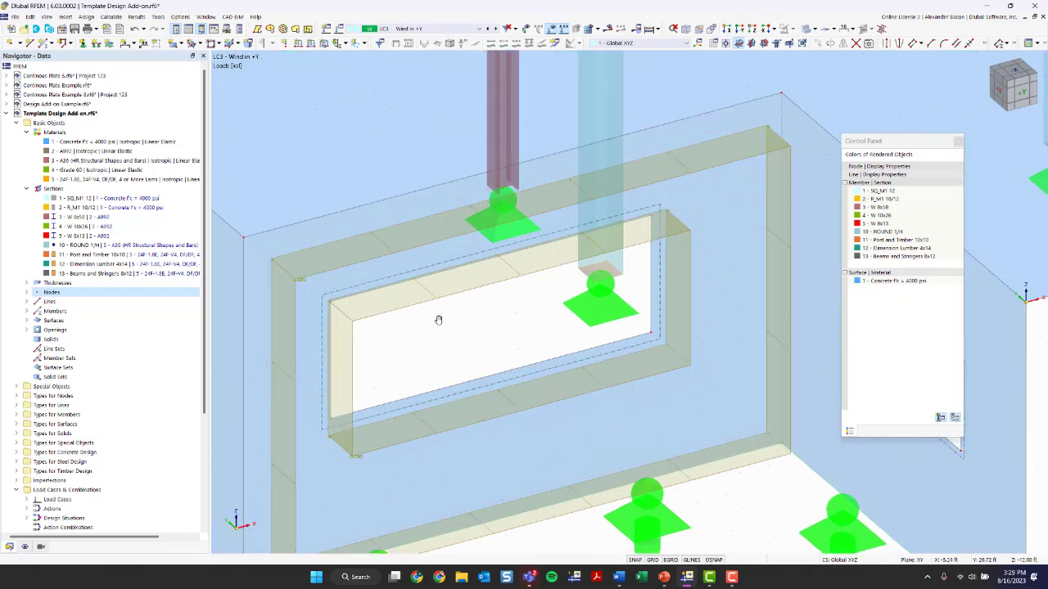
pyautogui.moveTo(437, 320); pyautogui.dragTo(435, 255, button='middle')
pyautogui.scroll(-2, 500, 296)
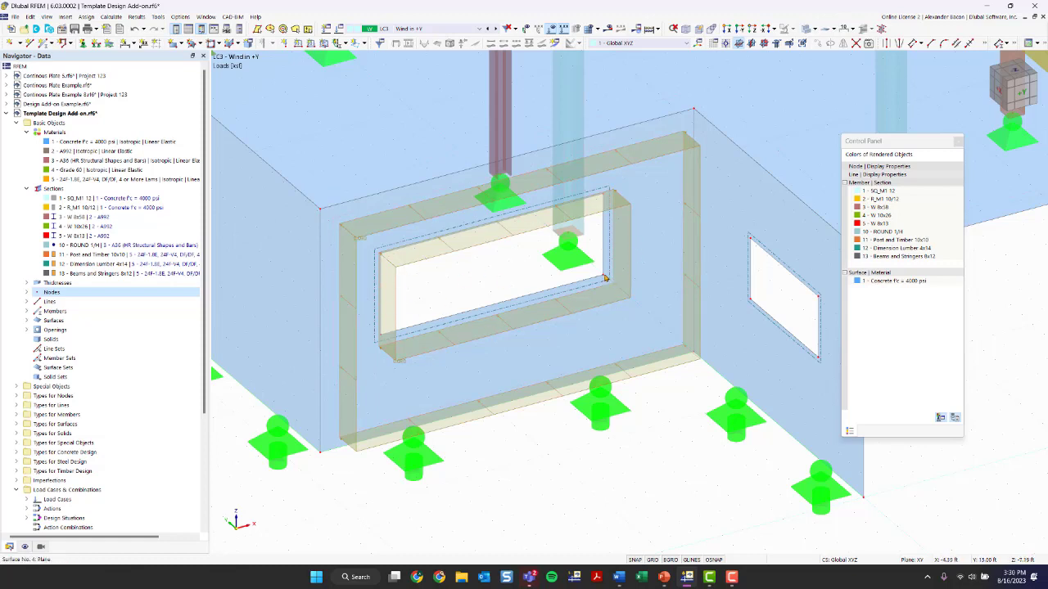
# Create a new opening load of 0.030 ksf in LC3, directed along global Y on true area (YA)
pyautogui.click(365, 44)
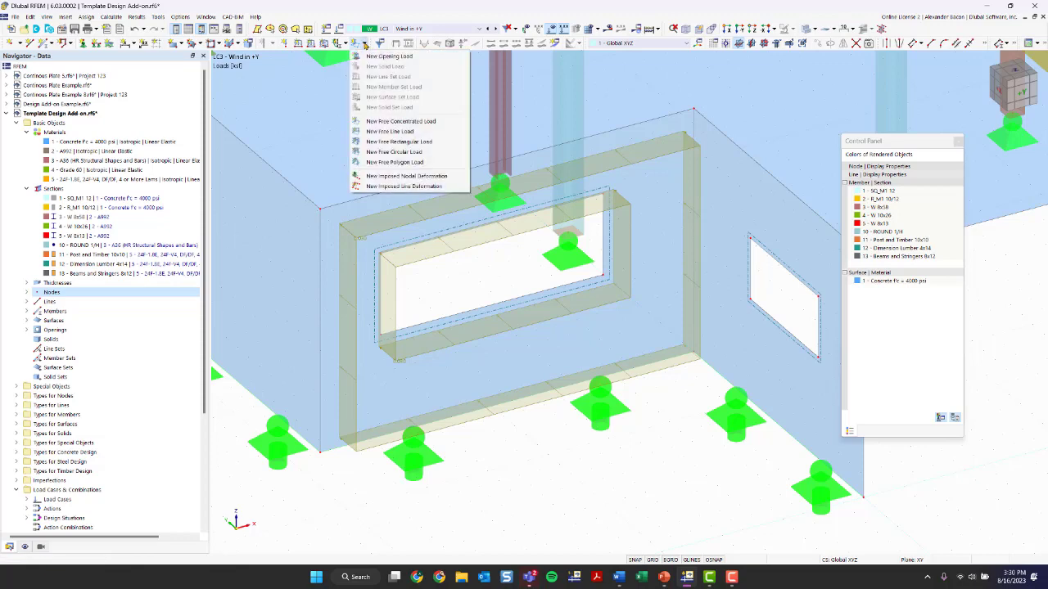
pyautogui.click(389, 56)
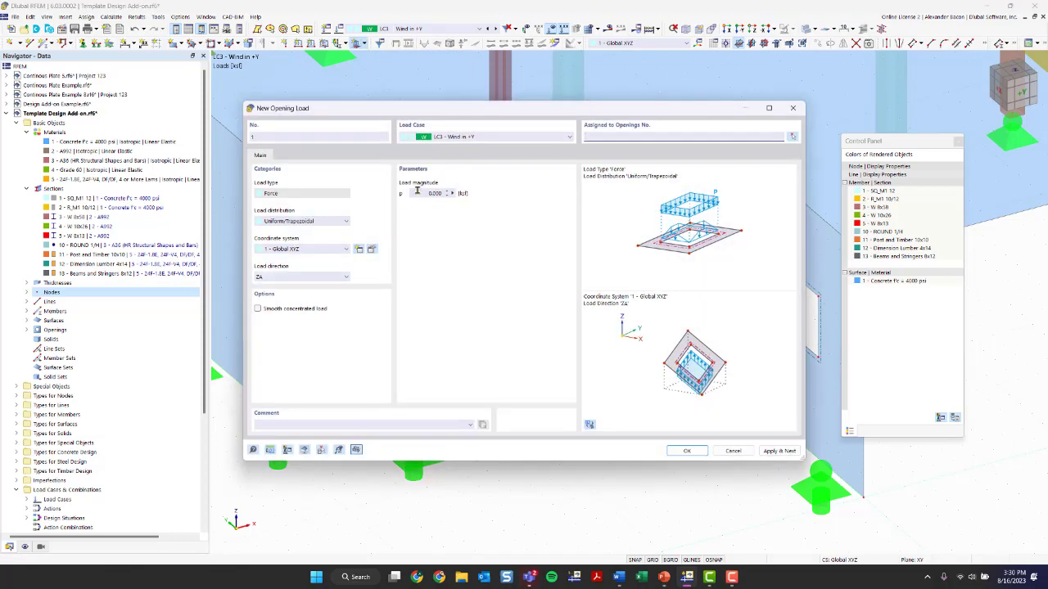
pyautogui.click(426, 193)
pyautogui.write('6')
pyautogui.click(283, 278)
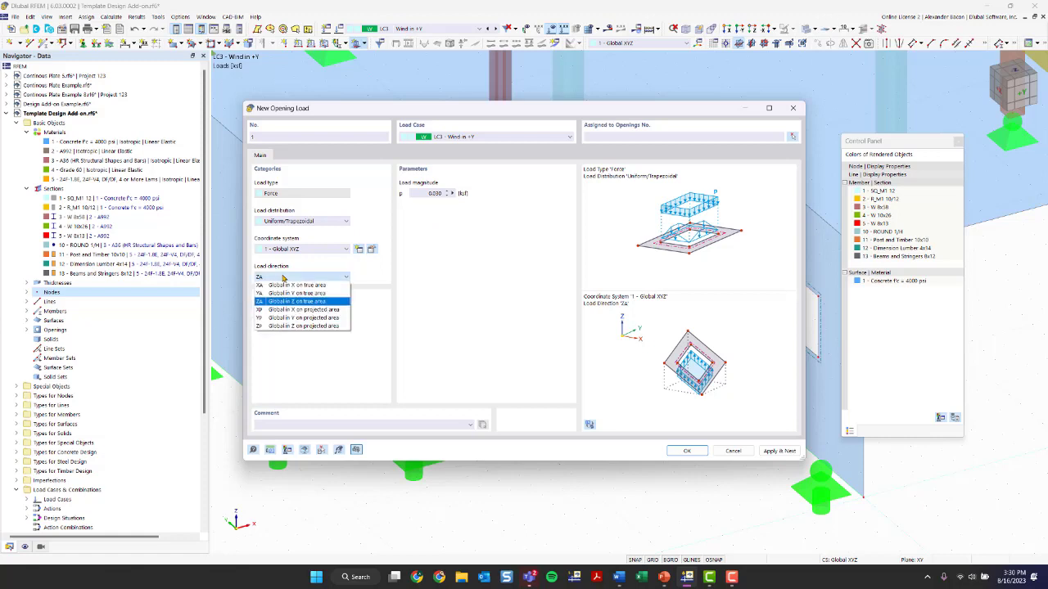
pyautogui.click(285, 293)
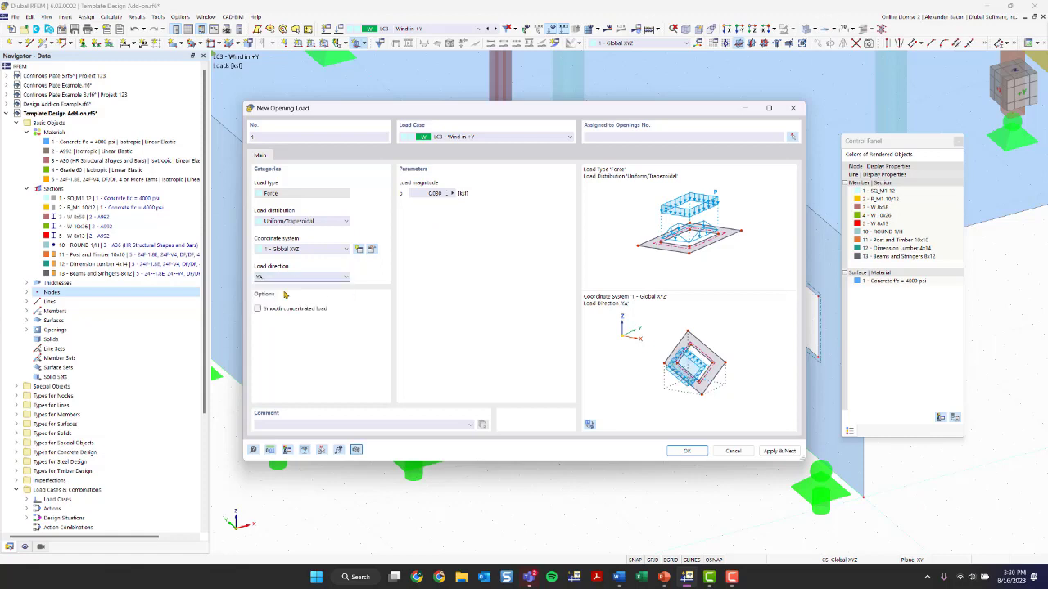
pyautogui.click(296, 221)
pyautogui.click(300, 226)
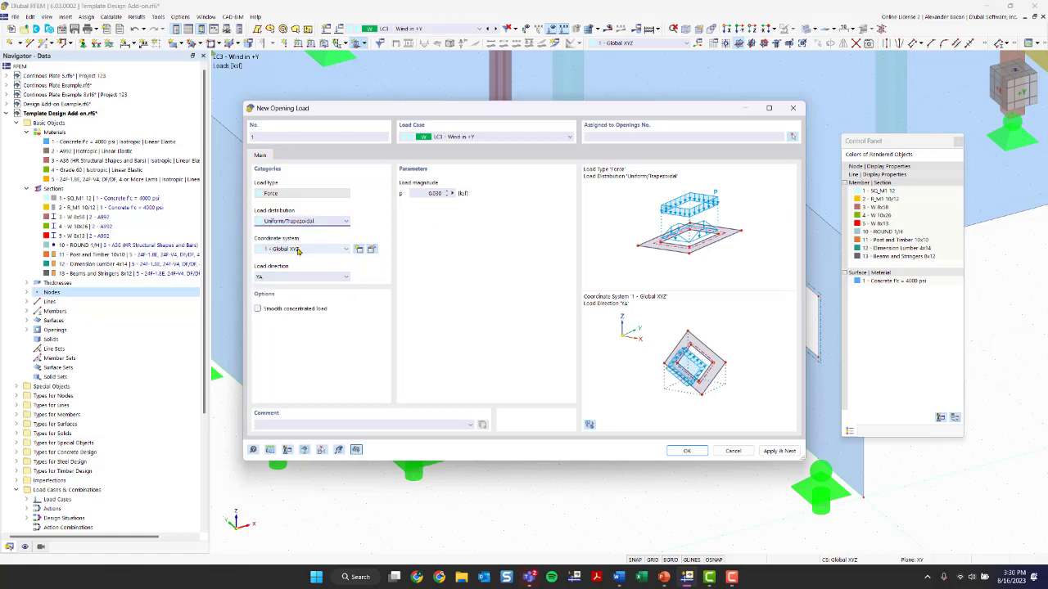
pyautogui.click(298, 250)
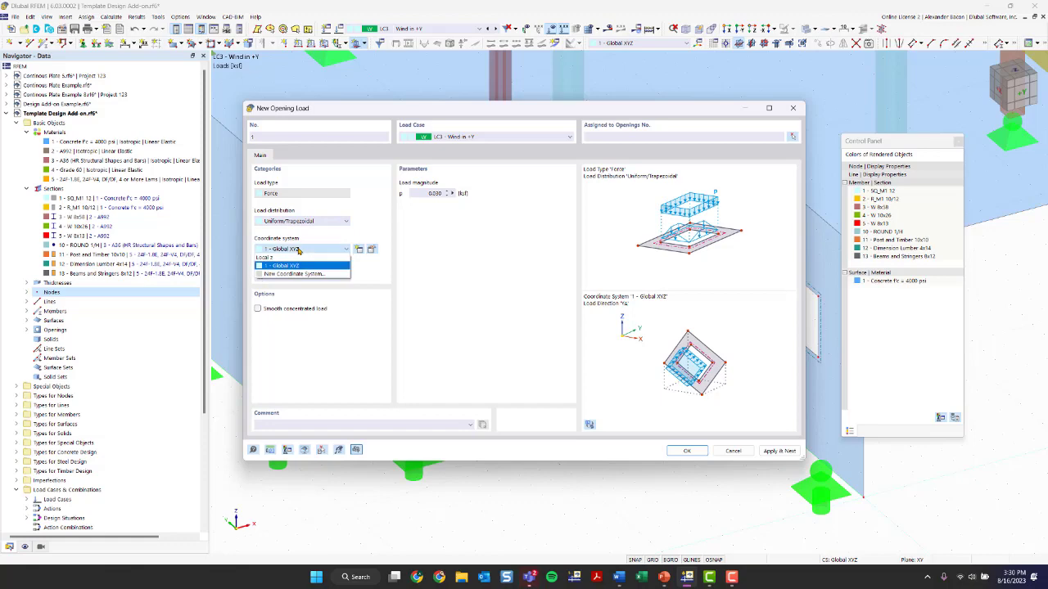
pyautogui.click(298, 250)
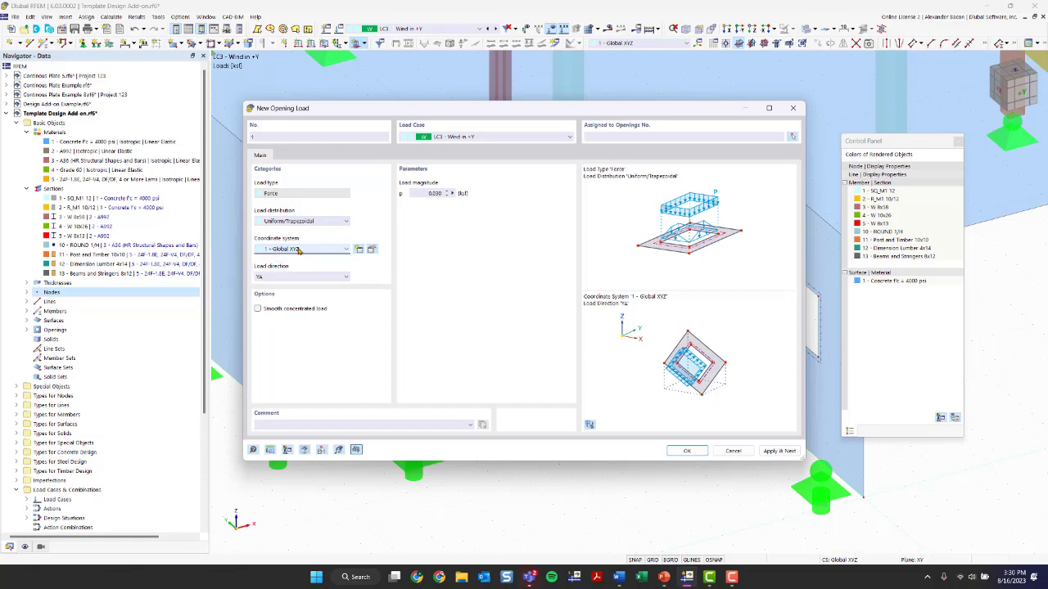
pyautogui.click(687, 451)
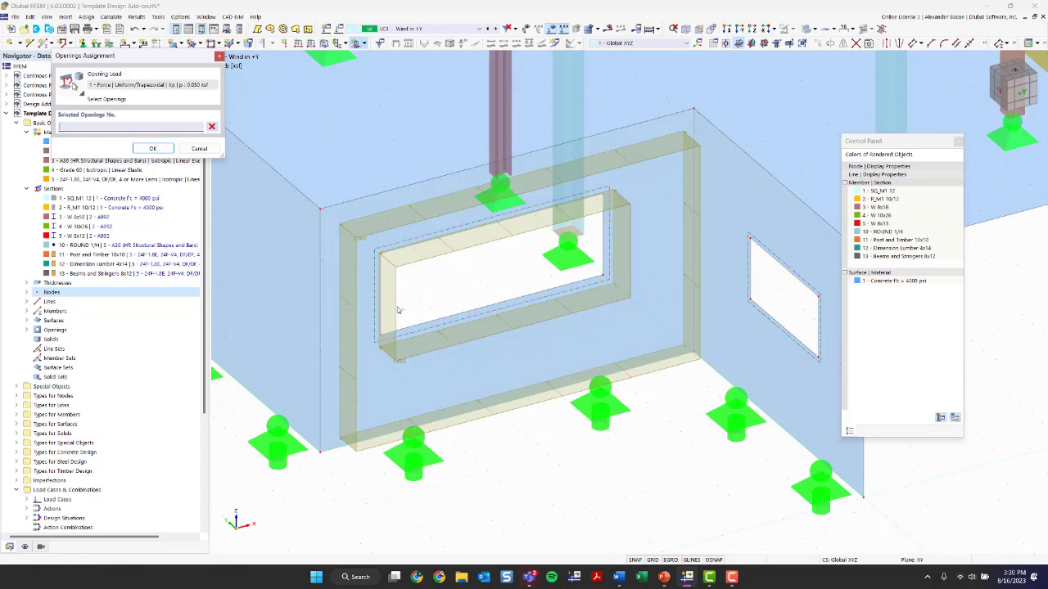
# Assign the opening load to opening 2, the large window in the wall
pyautogui.scroll(3, 414, 336)
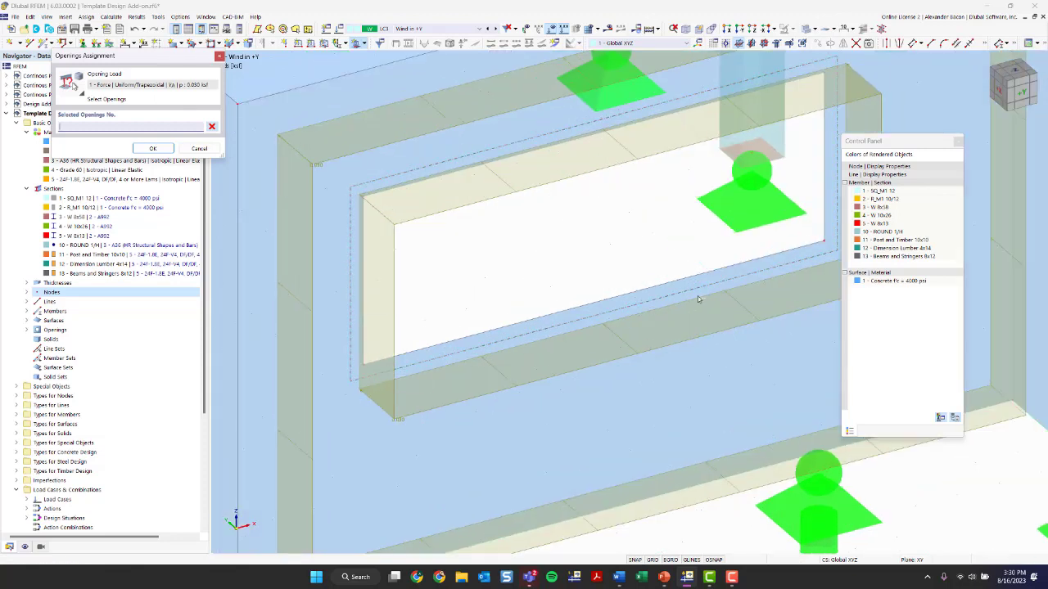
pyautogui.click(350, 196)
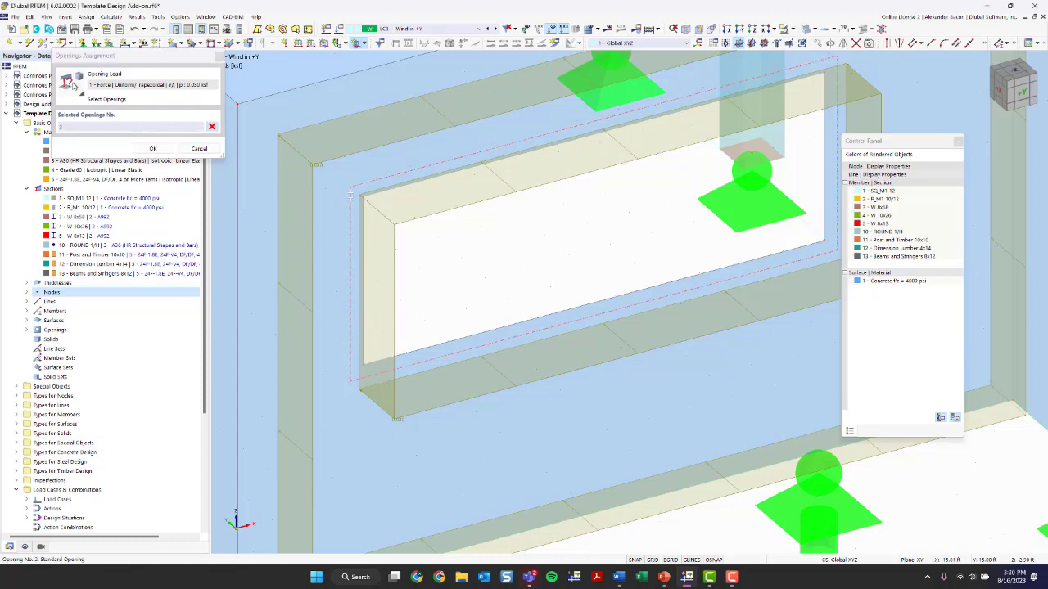
pyautogui.click(150, 149)
# Review the opening load on the wall and the open side of the structure beside the roof slab
pyautogui.scroll(-5, 433, 215)
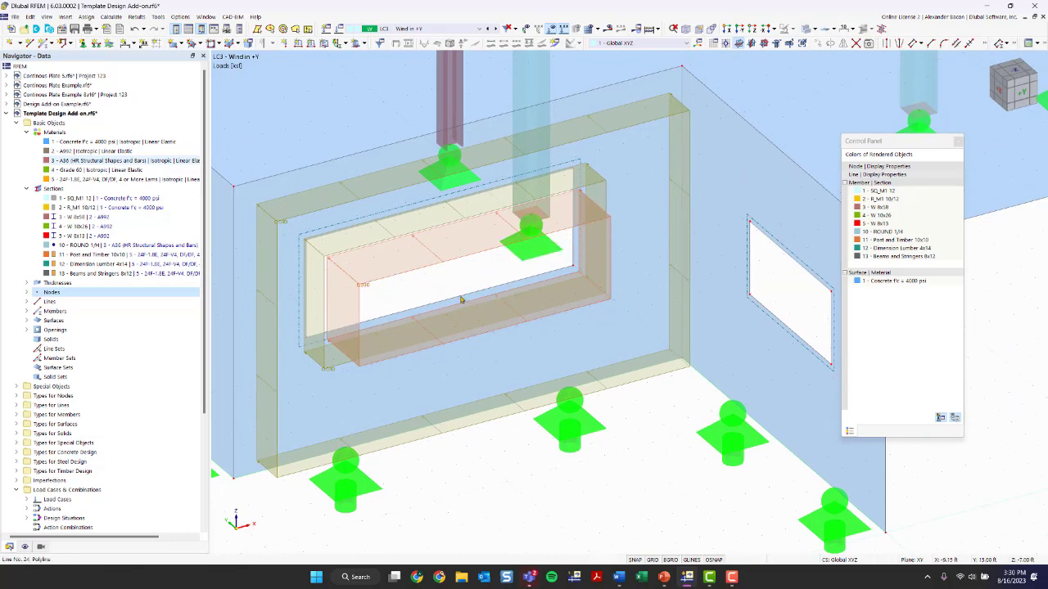
pyautogui.scroll(-3, 444, 288)
pyautogui.moveTo(726, 340); pyautogui.dragTo(610, 362, button='middle')
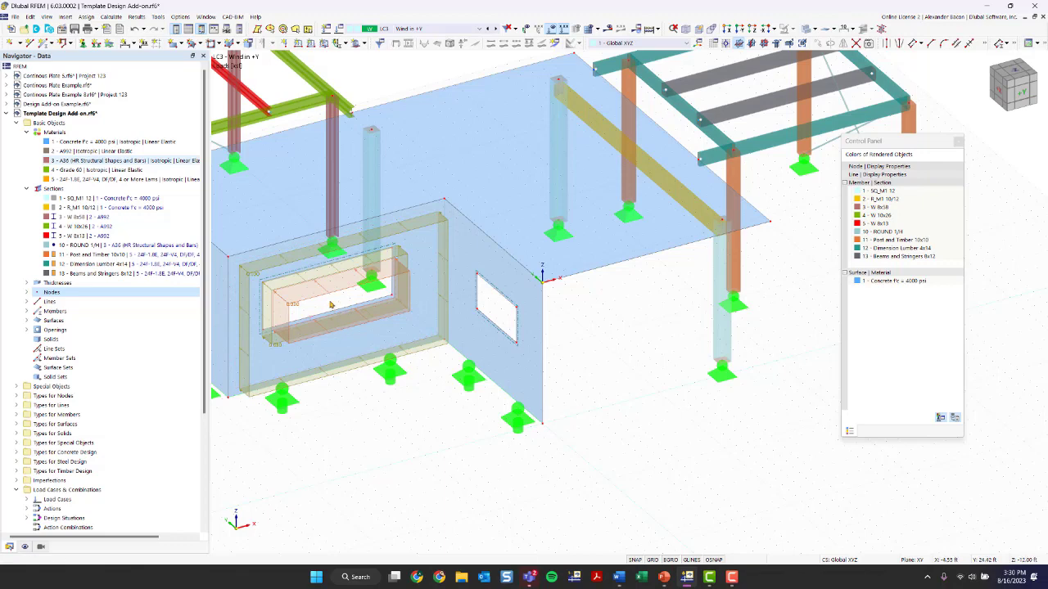
pyautogui.keyDown('ctrl'); pyautogui.moveTo(601, 343); pyautogui.dragTo(528, 359, button='middle'); pyautogui.keyUp('ctrl')
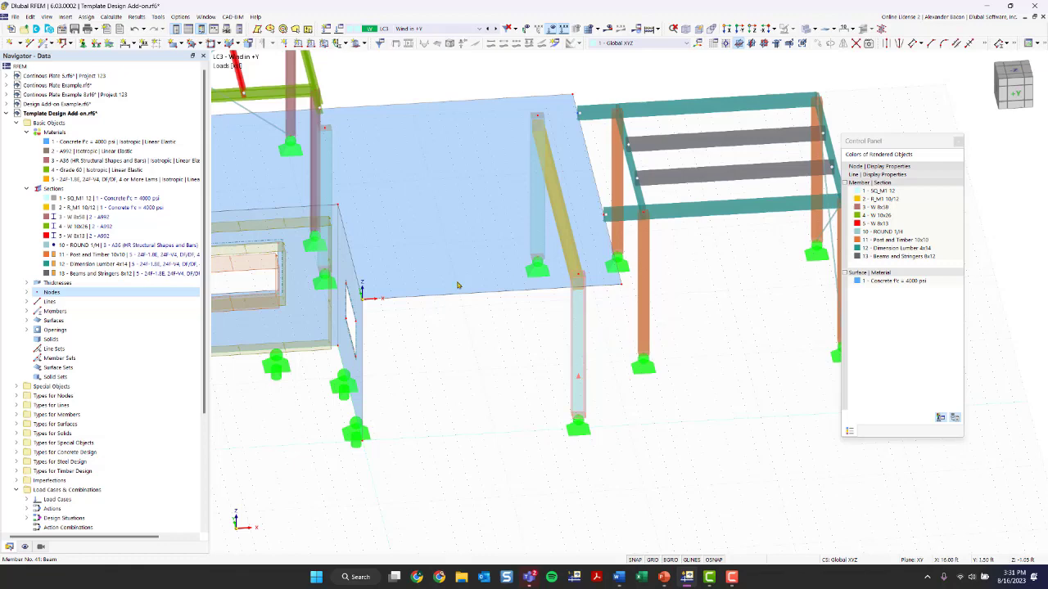
pyautogui.scroll(1, 525, 374)
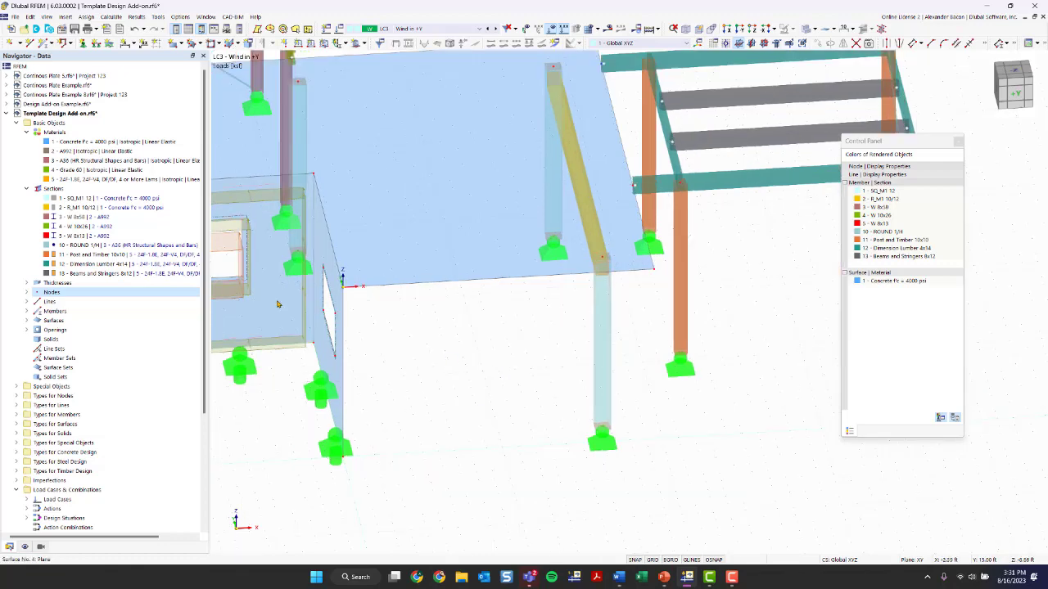
pyautogui.scroll(2, 281, 270)
pyautogui.moveTo(594, 367); pyautogui.dragTo(467, 320, button='middle')
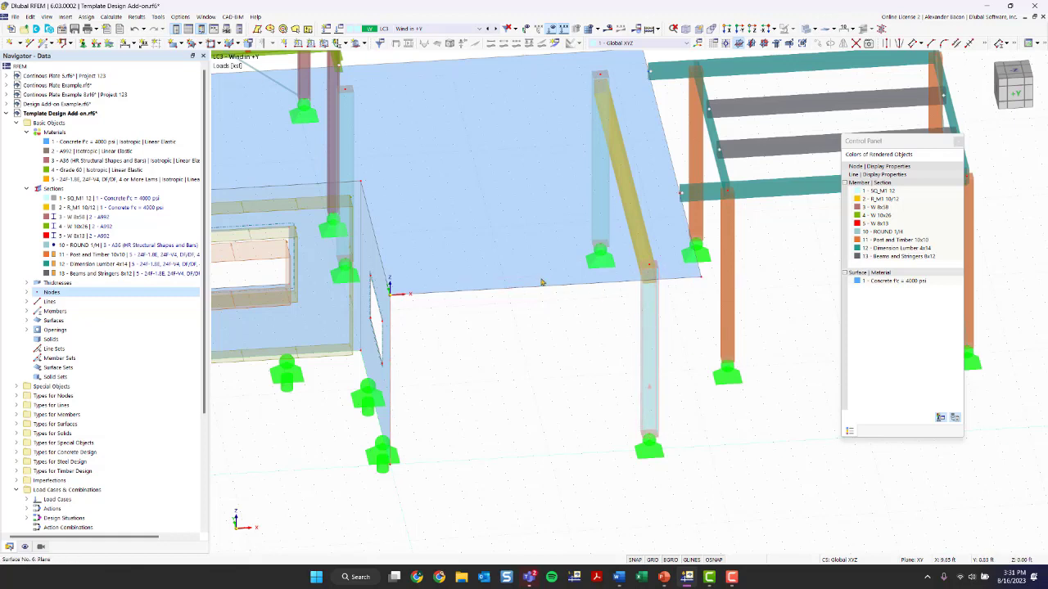
pyautogui.moveTo(565, 358)
pyautogui.keyDown('ctrl'); pyautogui.mouseDown(button='middle')
pyautogui.moveTo(561, 347)
pyautogui.moveTo(573, 346)
pyautogui.mouseUp(button='middle'); pyautogui.keyUp('ctrl')
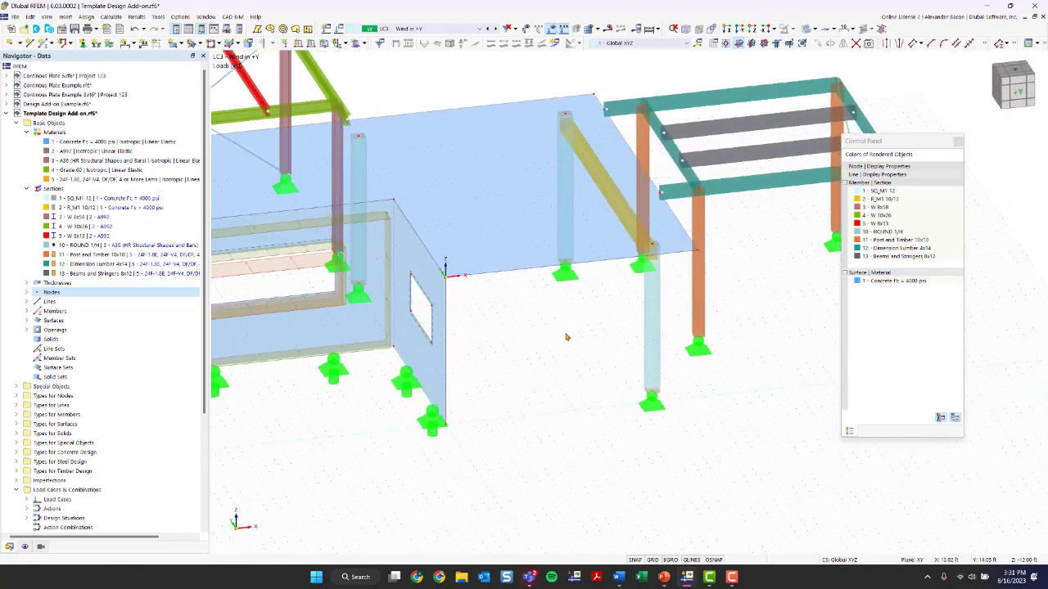
pyautogui.keyDown('ctrl'); pyautogui.moveTo(567, 338); pyautogui.dragTo(480, 355, button='middle'); pyautogui.keyUp('ctrl')
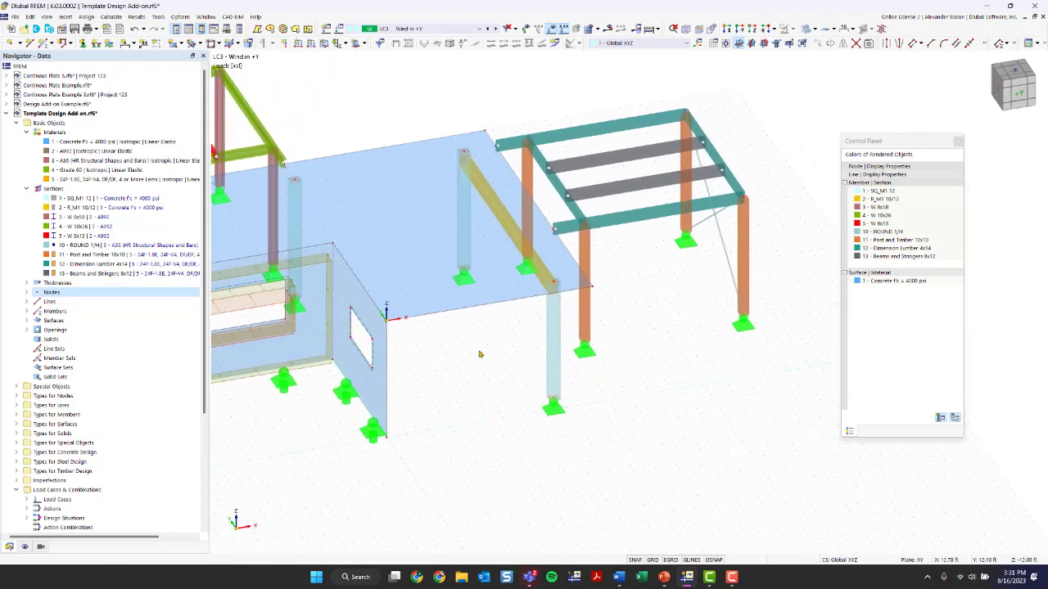
pyautogui.scroll(2, 494, 334)
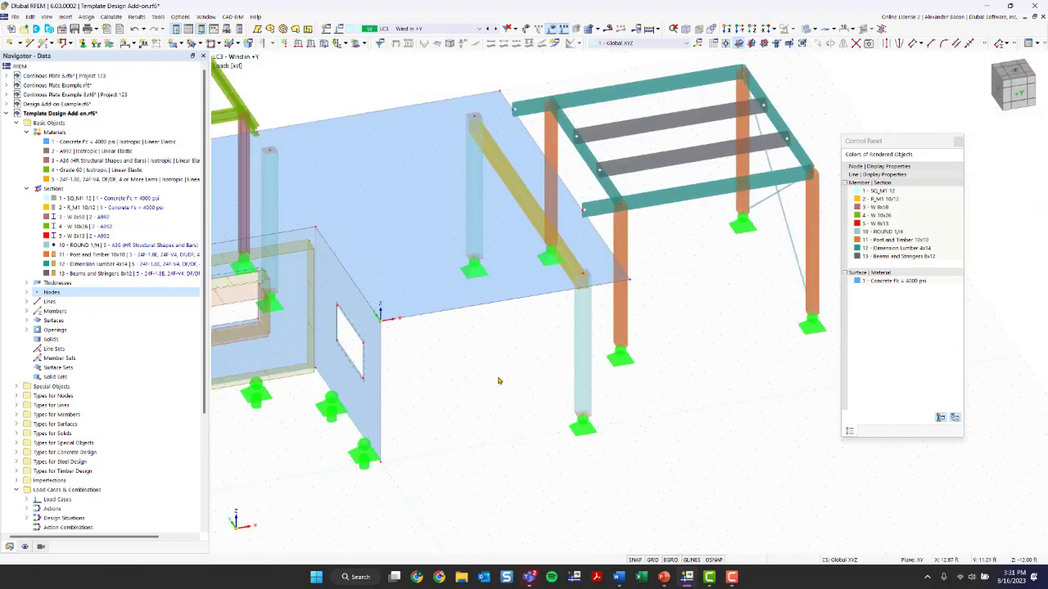
pyautogui.scroll(2, 502, 341)
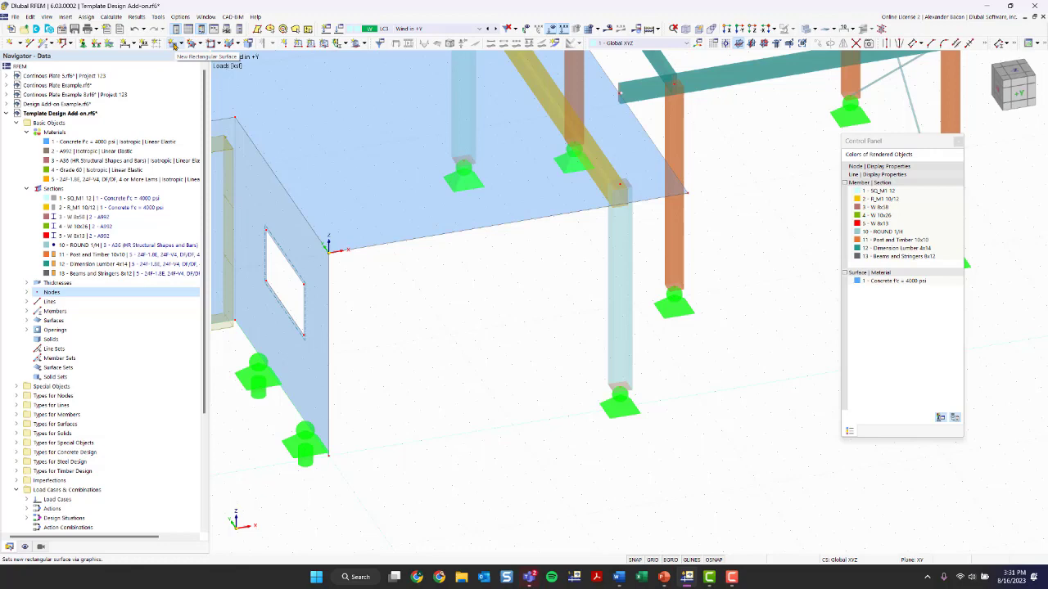
# Set up a new rectangular surface with Load Transfer stiffness, x & y stripes transfer direction and varying load distribution
pyautogui.click(174, 45)
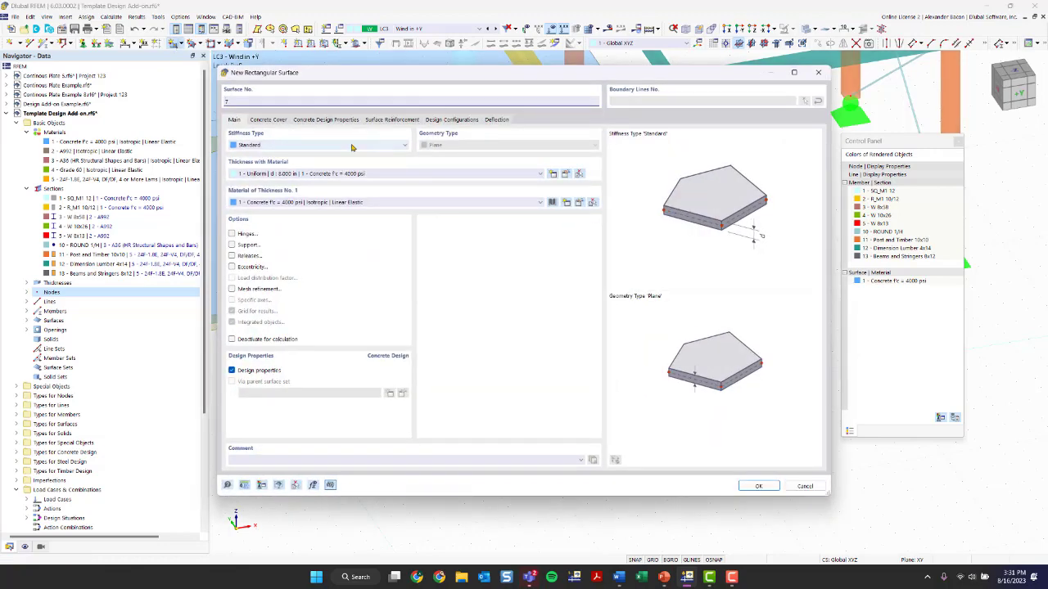
pyautogui.click(353, 146)
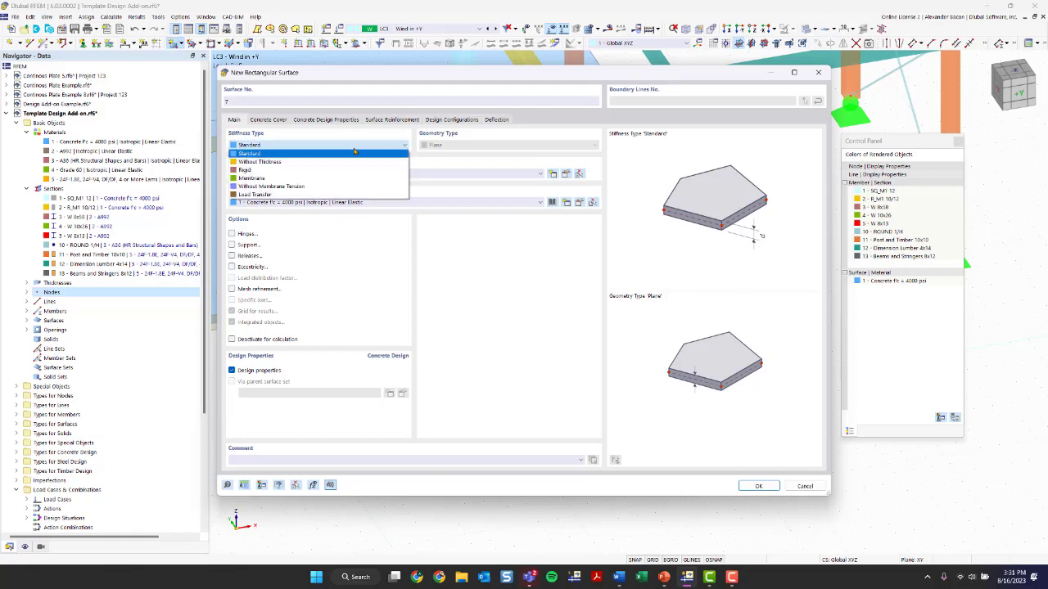
pyautogui.click(316, 195)
pyautogui.click(327, 145)
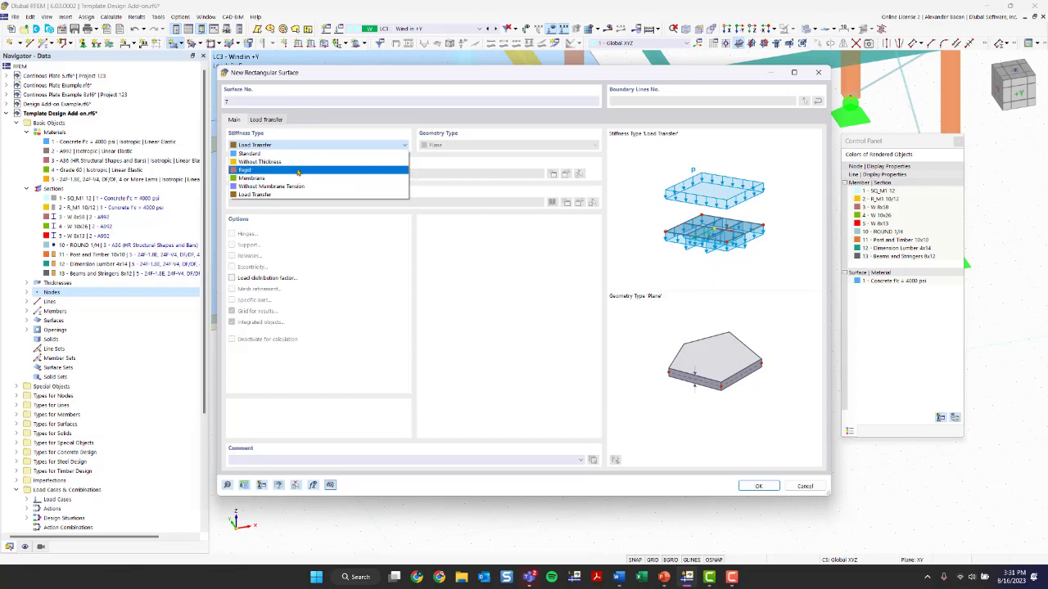
pyautogui.click(275, 195)
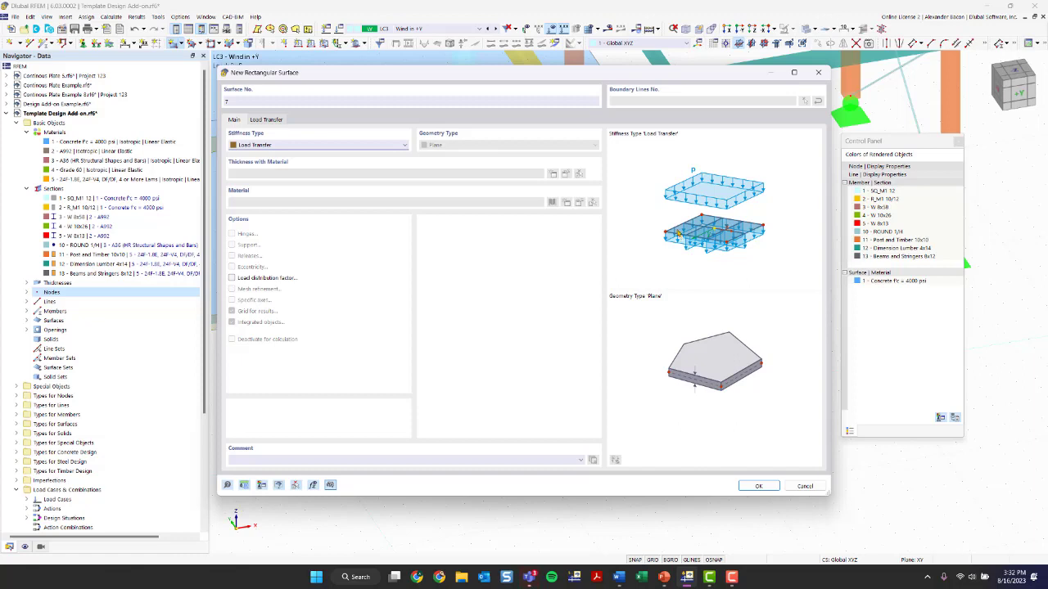
pyautogui.click(267, 121)
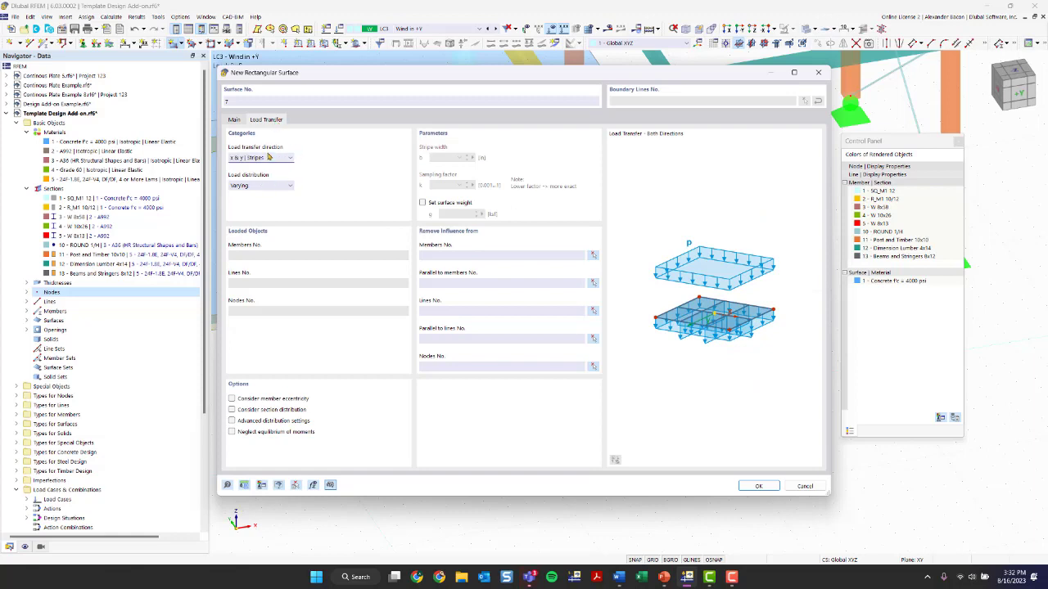
pyautogui.click(268, 158)
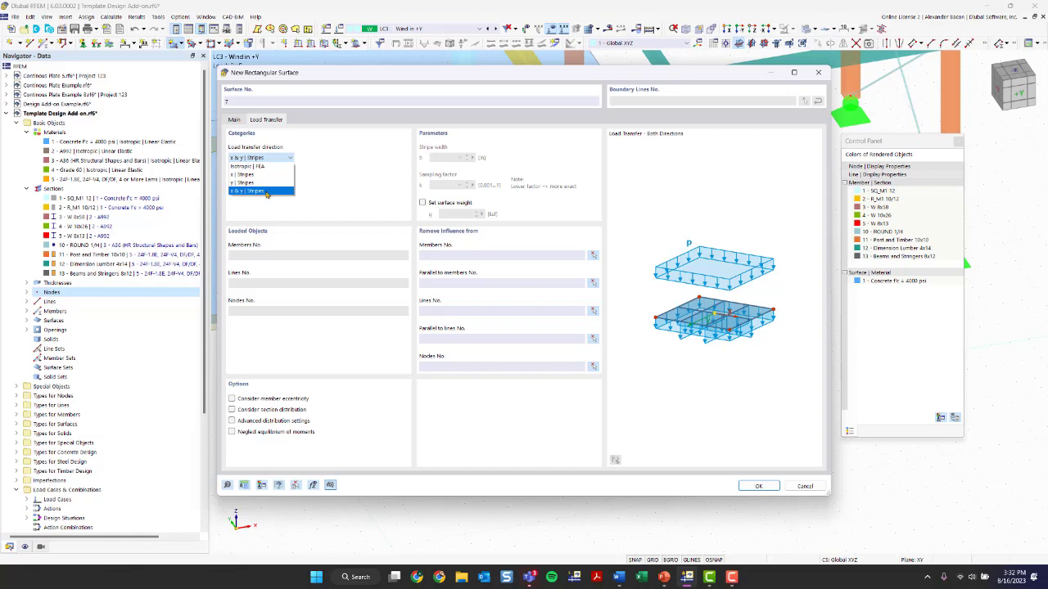
pyautogui.click(266, 193)
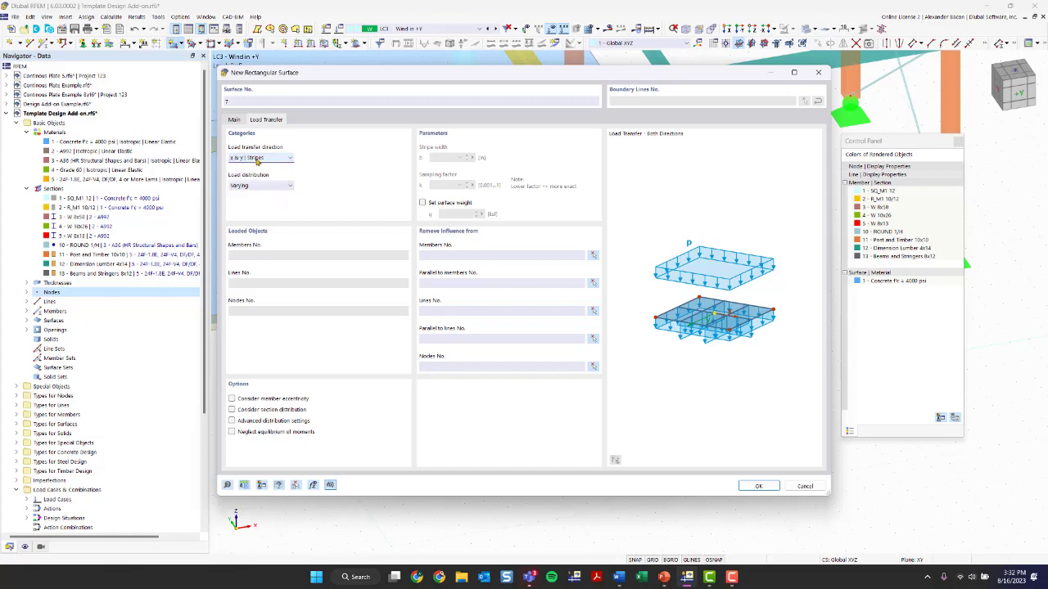
pyautogui.click(262, 187)
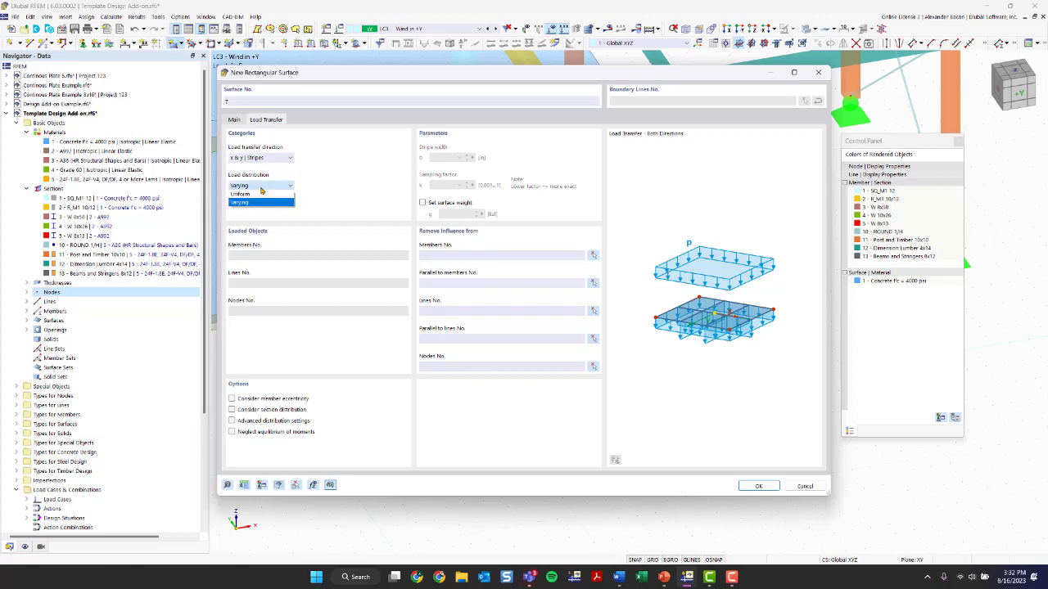
pyautogui.click(261, 187)
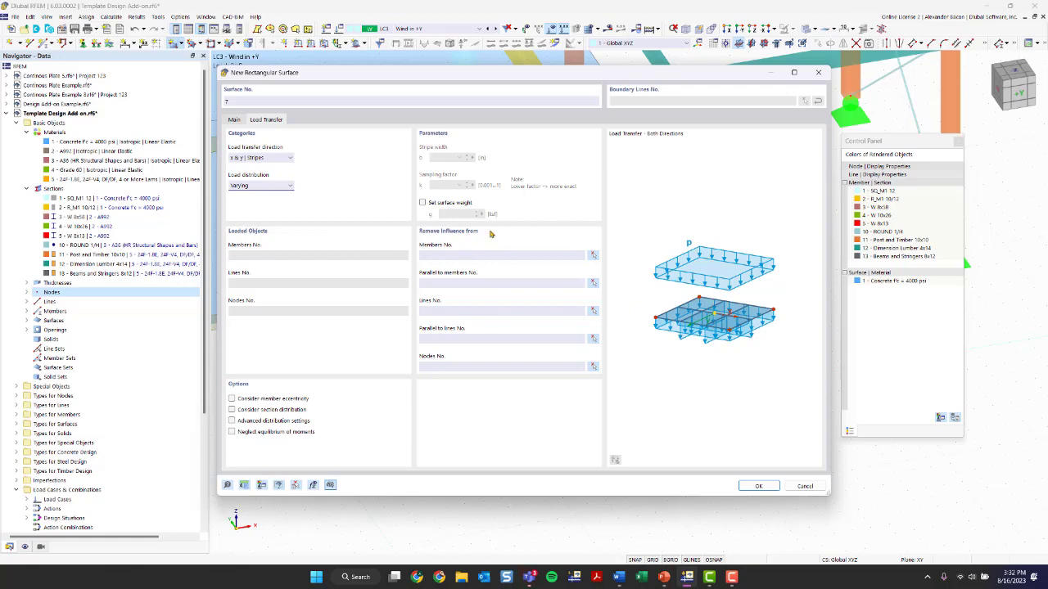
pyautogui.click(777, 489)
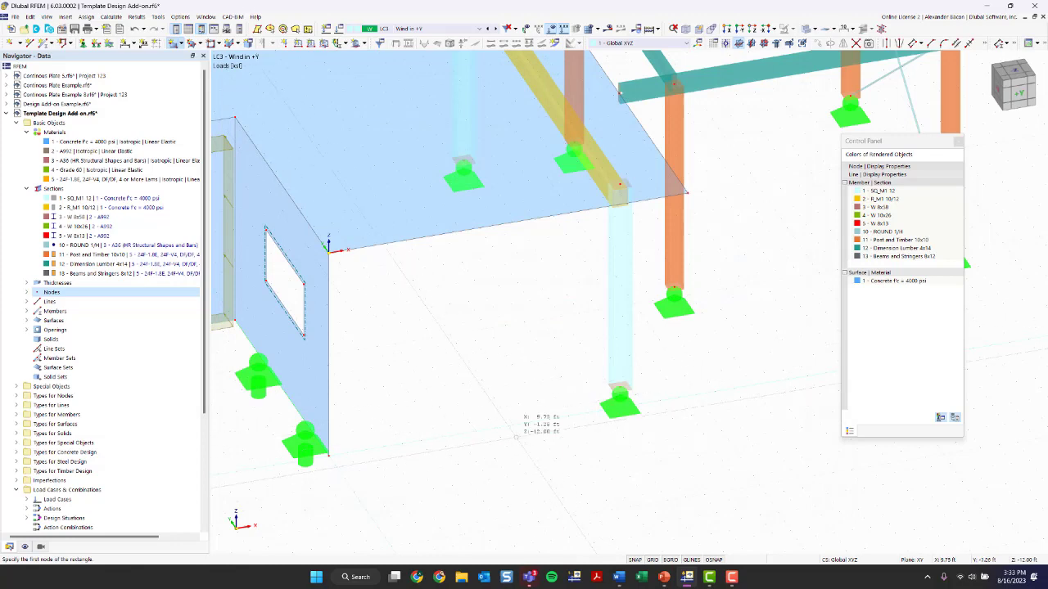
# Draw the rectangular load transfer surface from the wall's bottom corner to the roof-edge node, about 19.5 ft wide by 12 ft tall
pyautogui.scroll(-1, 453, 414)
pyautogui.scroll(-2, 454, 413)
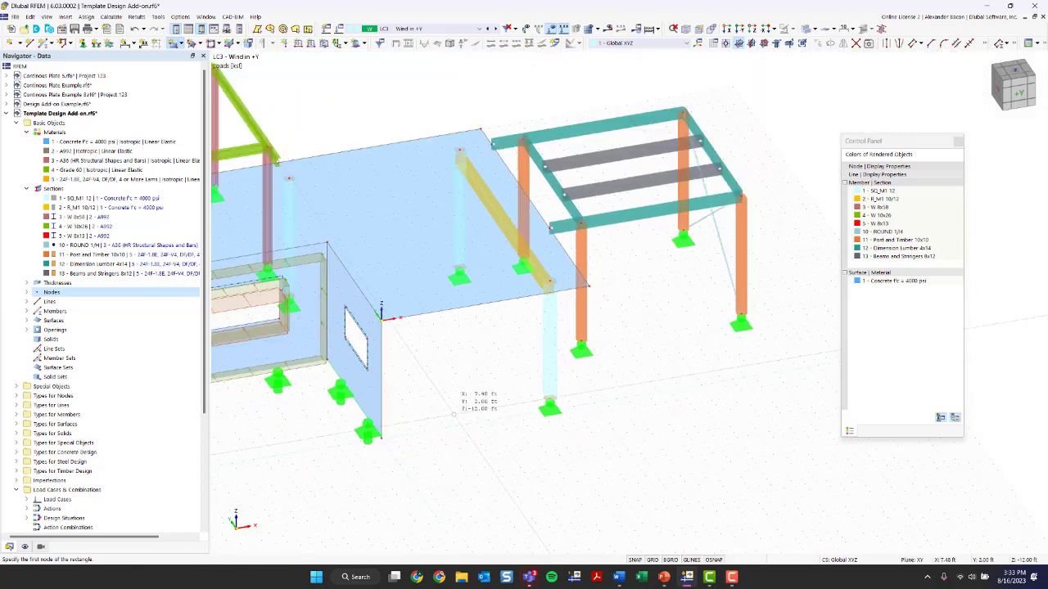
pyautogui.scroll(3, 454, 411)
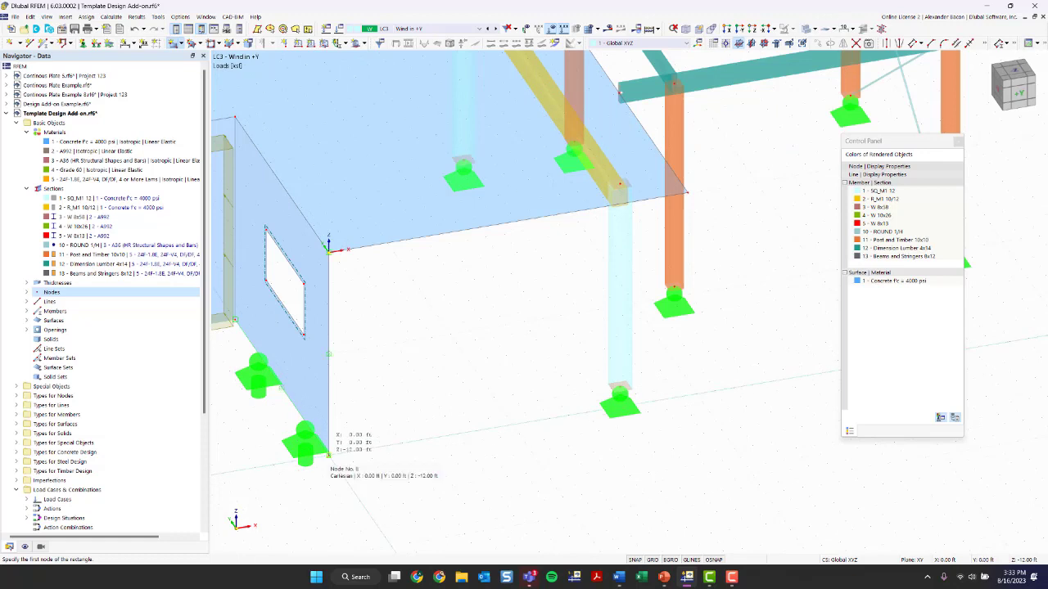
pyautogui.click(328, 455)
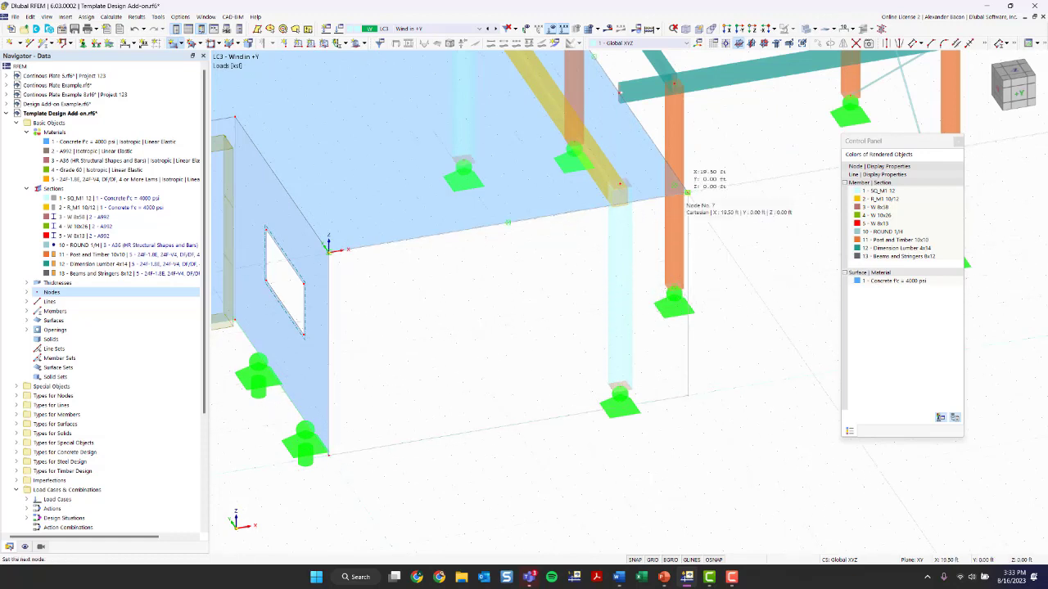
pyautogui.click(686, 191)
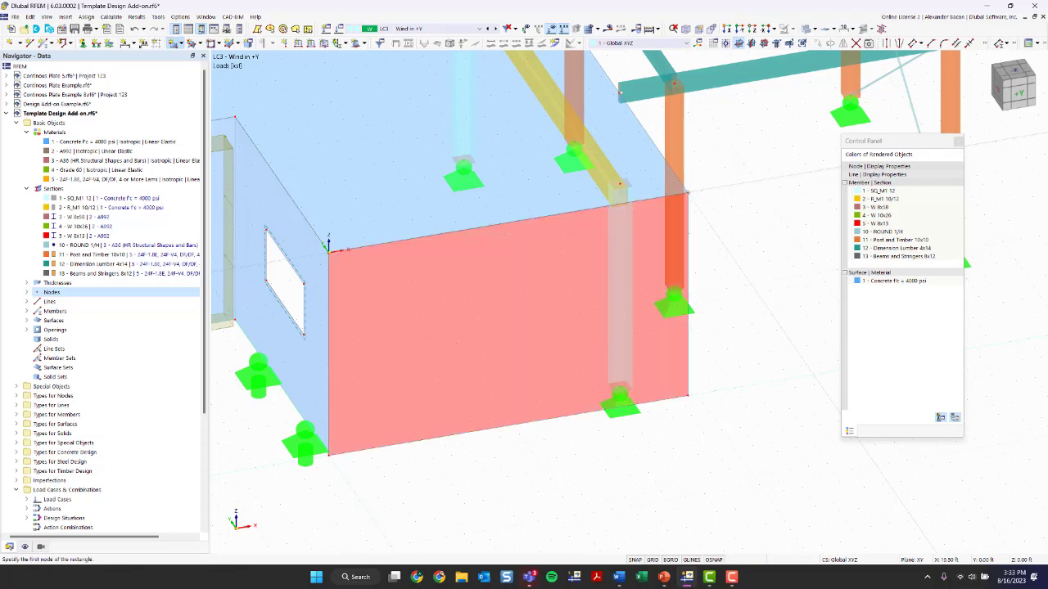
pyautogui.press('Escape')
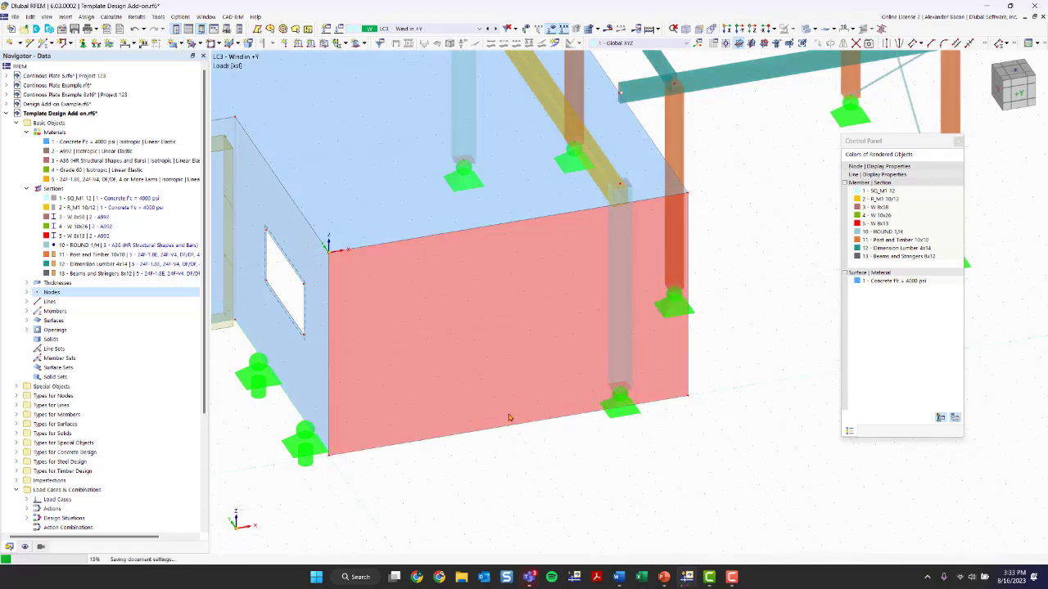
pyautogui.scroll(-2, 664, 426)
pyautogui.keyDown('ctrl'); pyautogui.moveTo(676, 435); pyautogui.dragTo(596, 432, button='middle'); pyautogui.keyUp('ctrl')
pyautogui.moveTo(216, 363); pyautogui.dragTo(392, 370, button='middle')
pyautogui.scroll(-1, 391, 371)
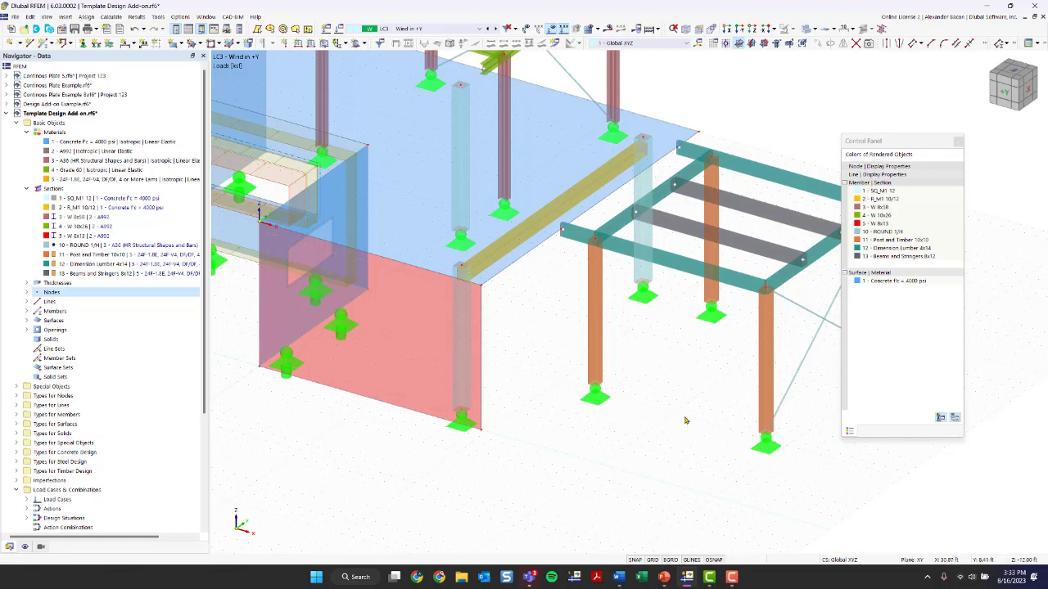
# Draw a second rectangular load transfer surface across the open side of the timber frame, from the top beam corner to the column base
pyautogui.moveTo(685, 420); pyautogui.dragTo(521, 406, button='middle')
pyautogui.click(179, 45)
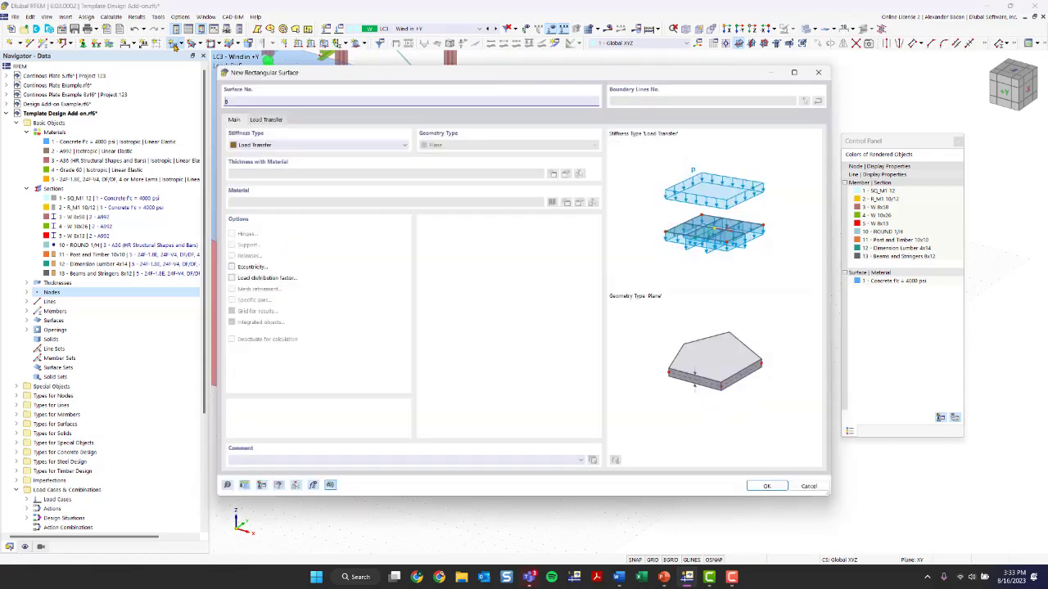
pyautogui.click(756, 487)
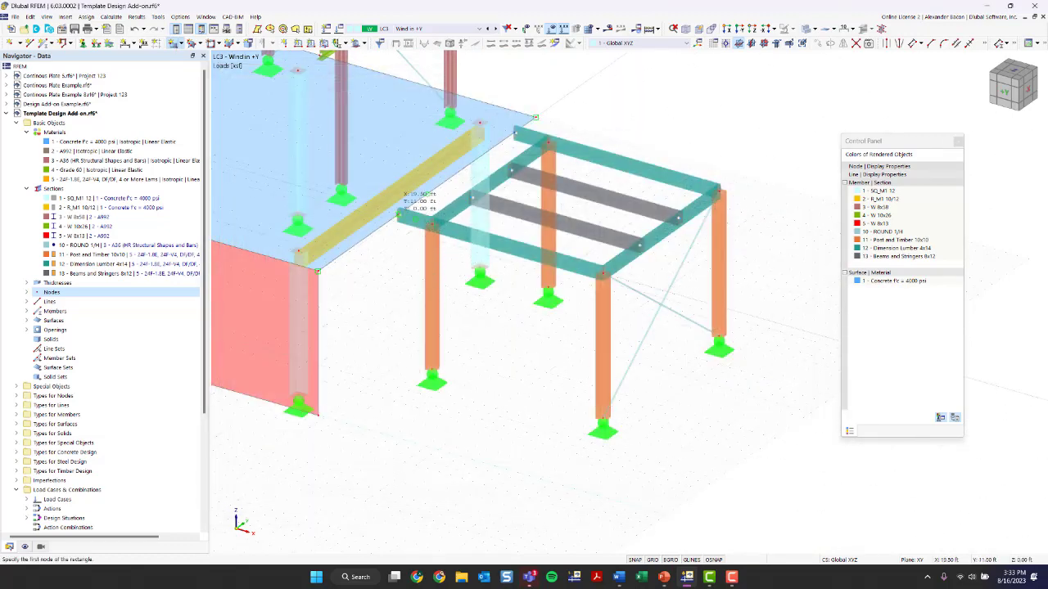
pyautogui.click(398, 215)
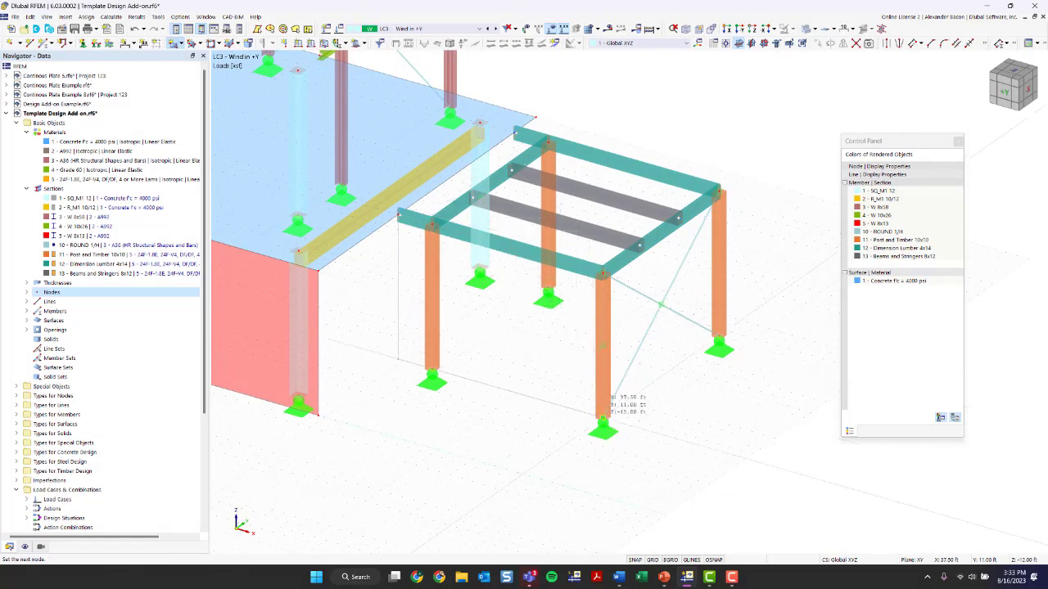
pyautogui.click(603, 417)
pyautogui.press('Escape')
pyautogui.scroll(-1, 495, 451)
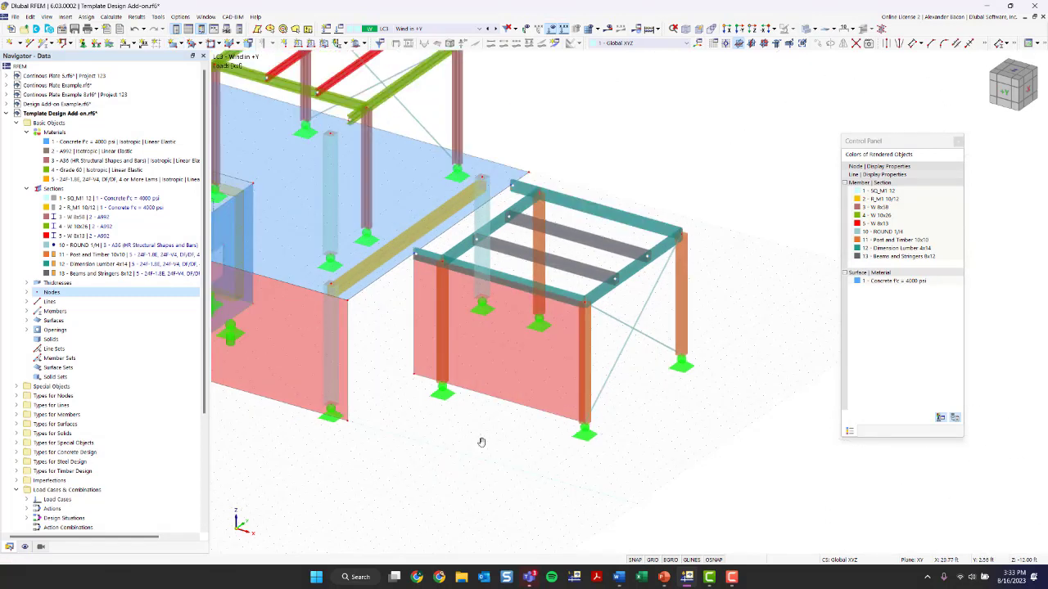
# Apply a uniform 0.030 ksf surface load in the global Y projected-area direction to both load transfer surfaces
pyautogui.moveTo(481, 443); pyautogui.dragTo(558, 451, button='middle')
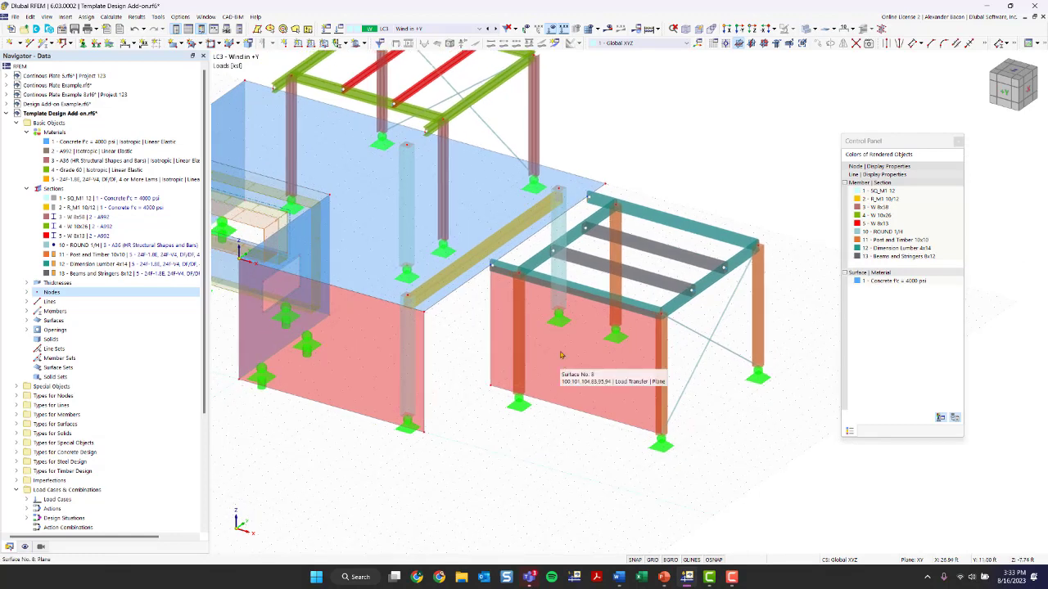
pyautogui.click(325, 42)
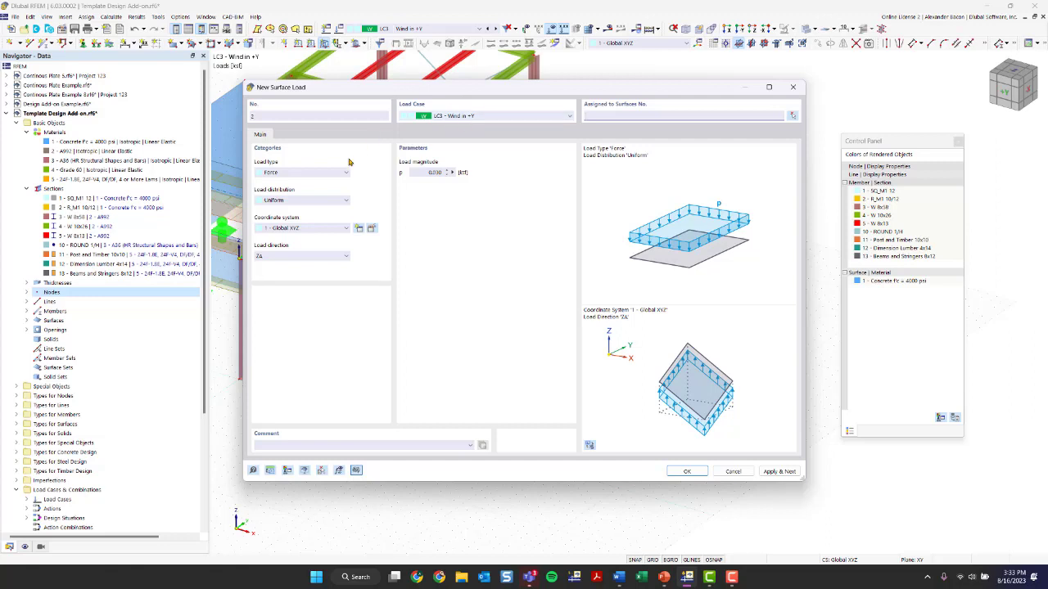
pyautogui.click(295, 256)
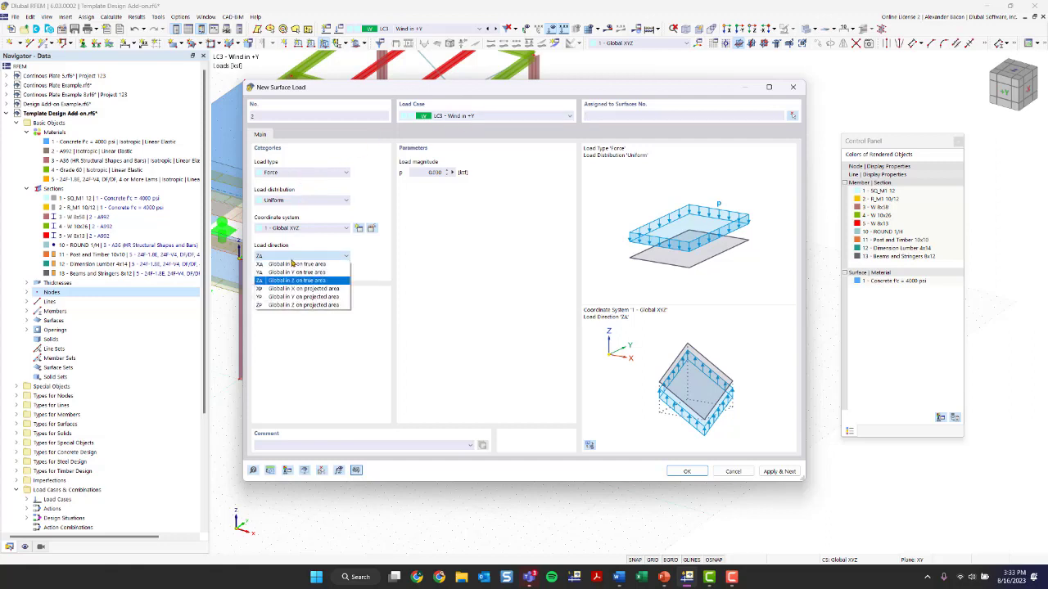
pyautogui.click(296, 297)
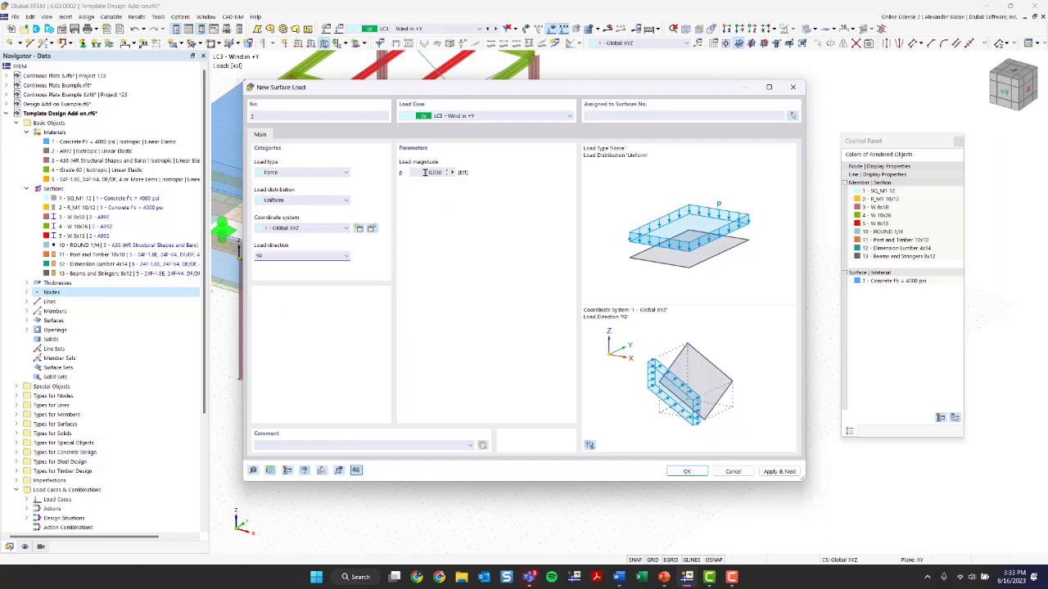
pyautogui.click(686, 473)
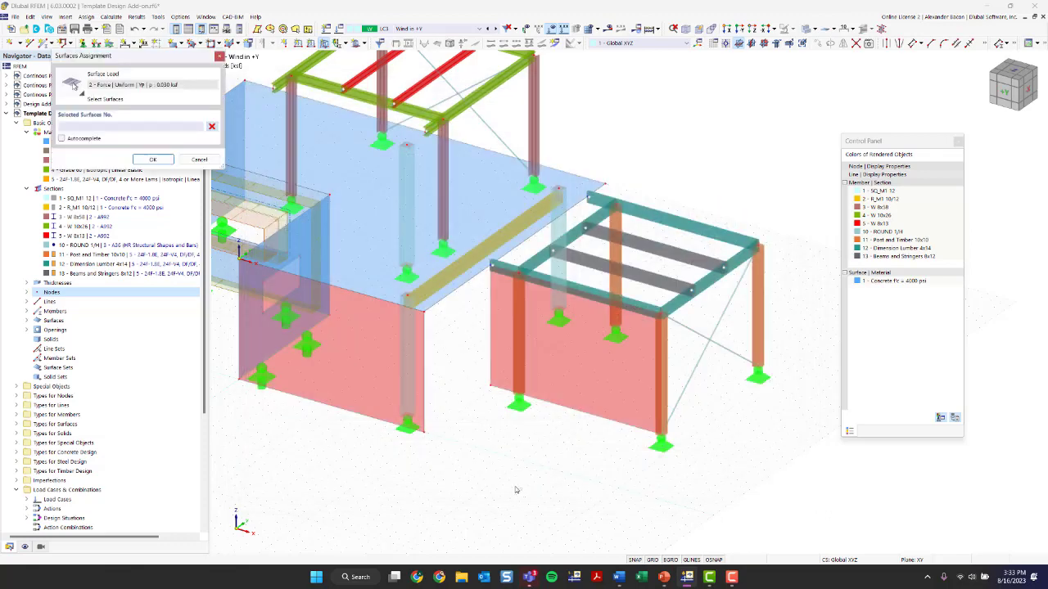
pyautogui.click(351, 360)
pyautogui.click(577, 352)
pyautogui.click(153, 159)
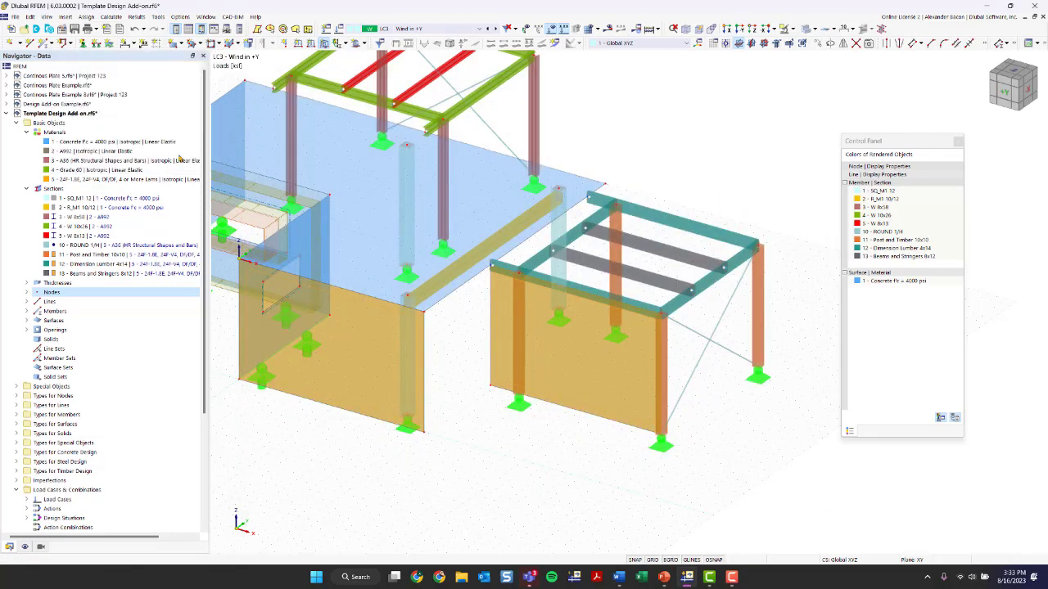
# Turn on the display of loads from distribution surfaces in the display navigator
pyautogui.scroll(-1, 521, 463)
pyautogui.moveTo(471, 462); pyautogui.dragTo(565, 446, button='middle')
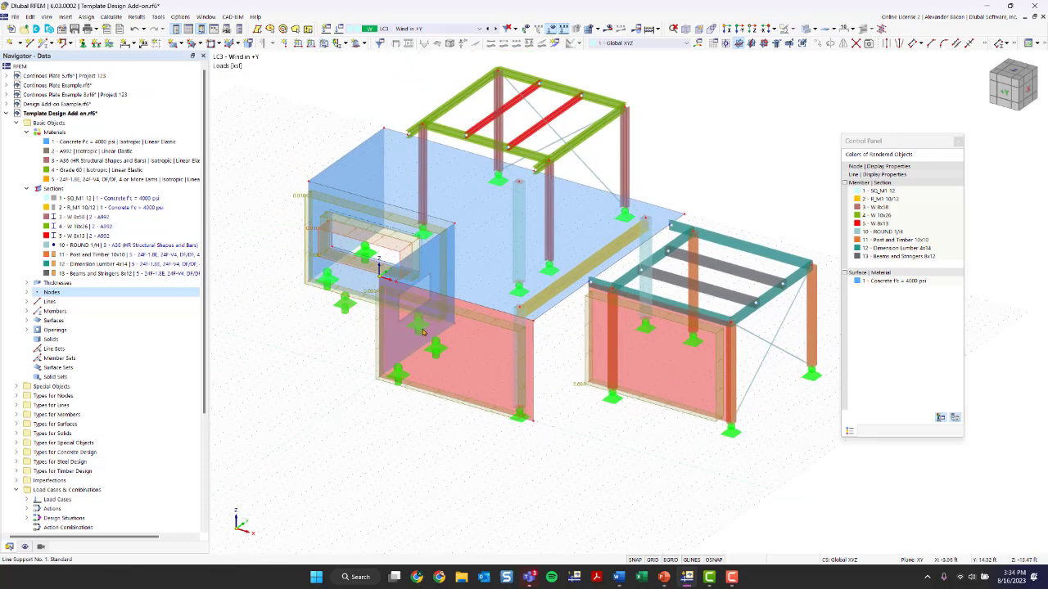
pyautogui.keyDown('ctrl'); pyautogui.moveTo(618, 442); pyautogui.dragTo(521, 344, button='middle'); pyautogui.keyUp('ctrl')
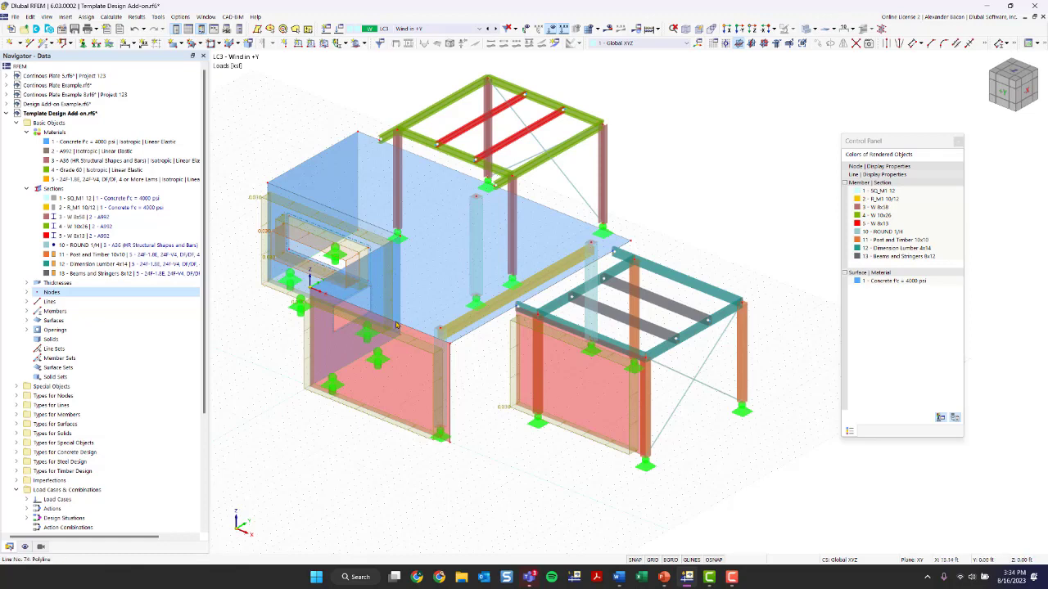
pyautogui.click(25, 547)
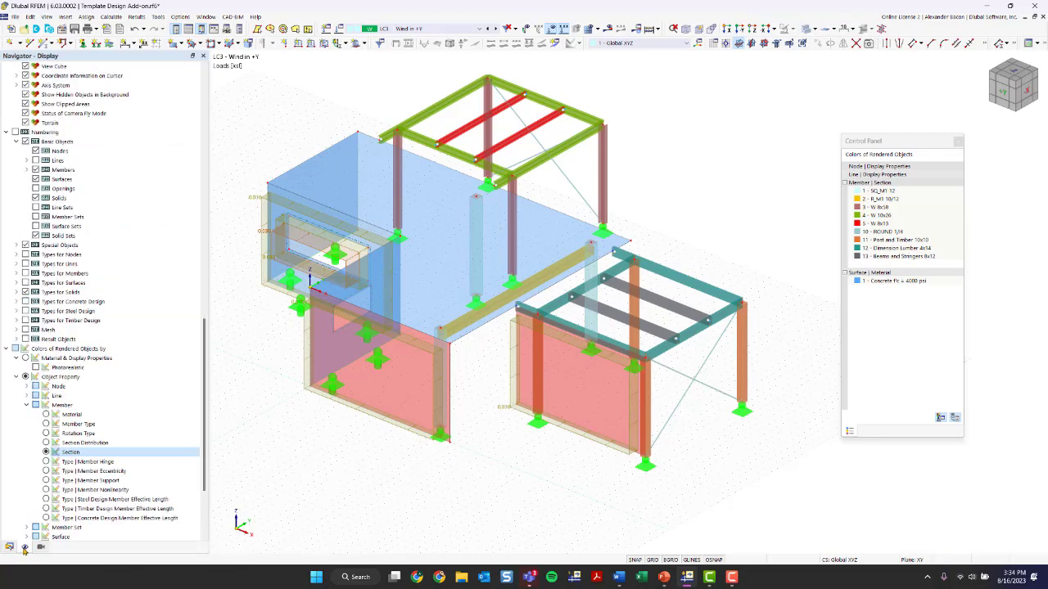
pyautogui.scroll(-10, 121, 425)
pyautogui.scroll(3, 121, 409)
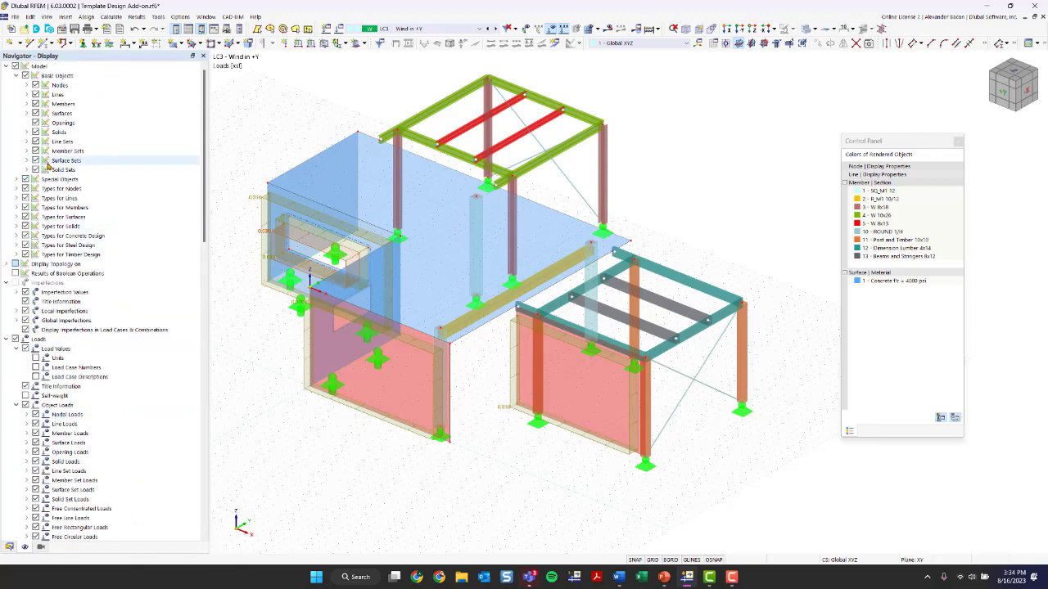
pyautogui.click(28, 114)
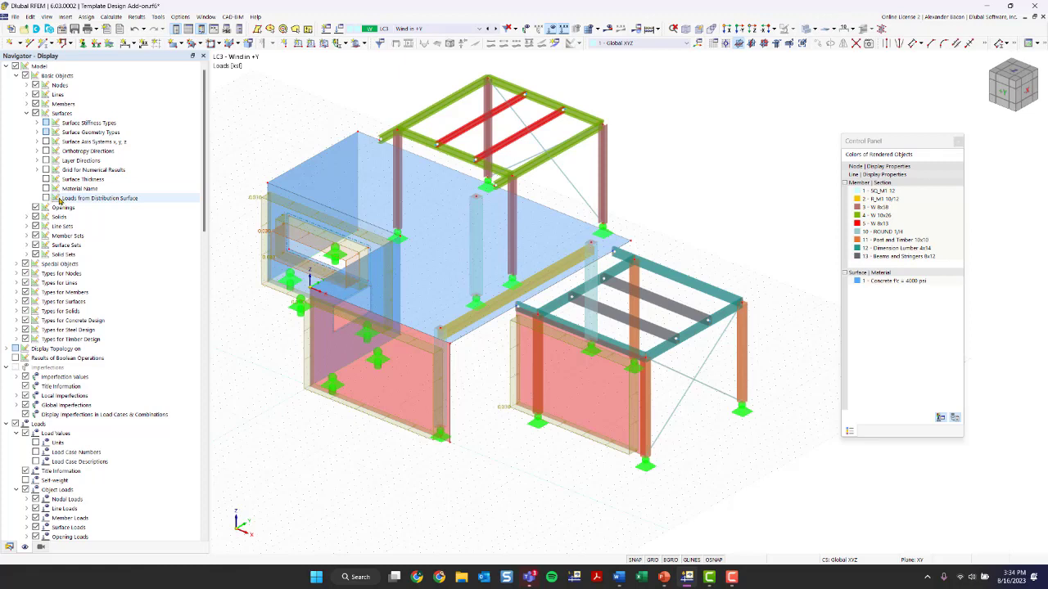
pyautogui.click(133, 197)
pyautogui.click(46, 198)
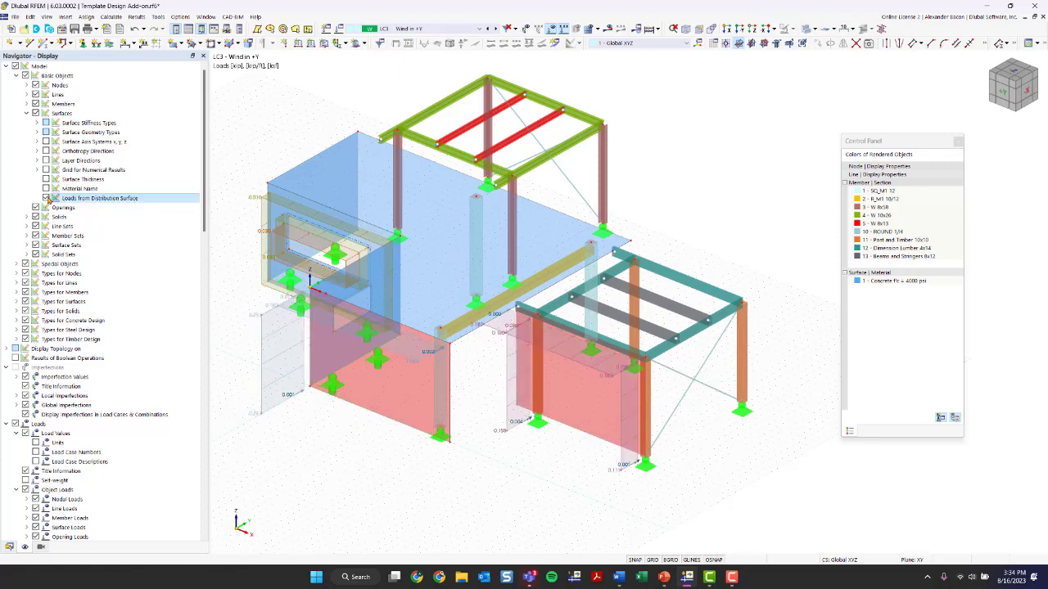
# Examine the loads distributed from the load transfer surfaces onto the surrounding members and lines
pyautogui.scroll(1, 519, 449)
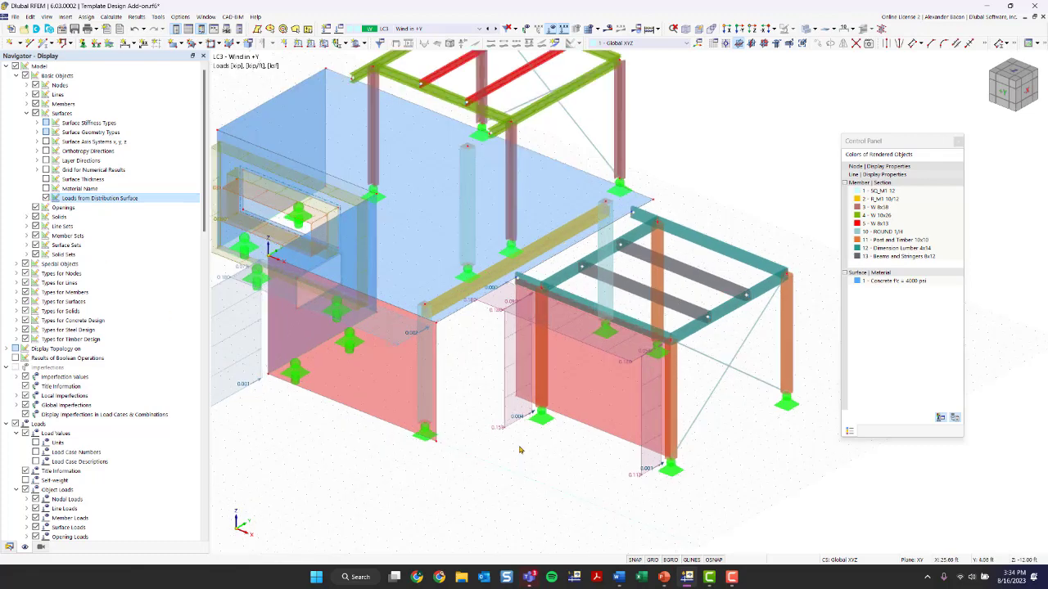
pyautogui.moveTo(480, 463)
pyautogui.keyDown('ctrl'); pyautogui.mouseDown(button='middle')
pyautogui.moveTo(513, 463)
pyautogui.moveTo(489, 456)
pyautogui.mouseUp(button='middle'); pyautogui.keyUp('ctrl')
pyautogui.keyDown('ctrl'); pyautogui.moveTo(415, 388); pyautogui.dragTo(477, 398, button='middle'); pyautogui.keyUp('ctrl')
pyautogui.scroll(3, 329, 278)
pyautogui.keyDown('ctrl'); pyautogui.moveTo(295, 323); pyautogui.dragTo(331, 320, button='middle'); pyautogui.keyUp('ctrl')
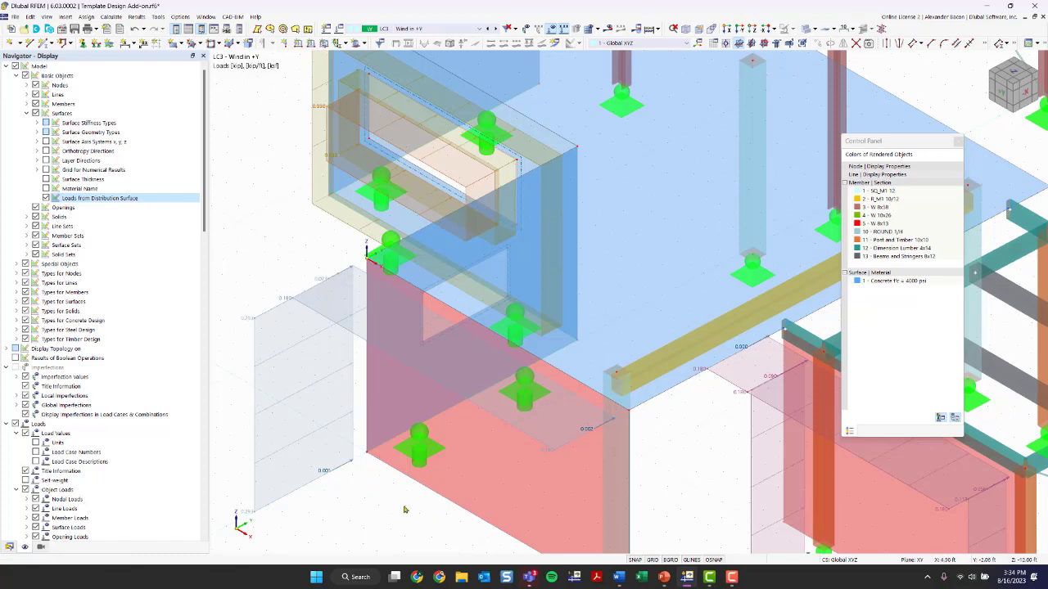
pyautogui.scroll(-2, 404, 510)
pyautogui.moveTo(540, 511); pyautogui.dragTo(346, 372, button='middle')
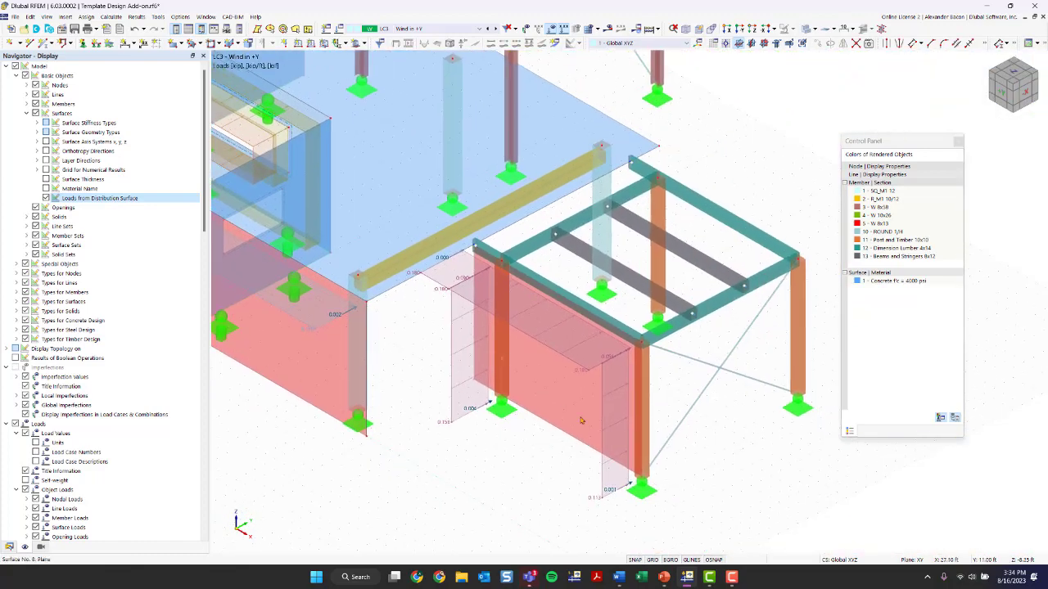
pyautogui.keyDown('ctrl'); pyautogui.moveTo(580, 420); pyautogui.dragTo(362, 209, button='middle'); pyautogui.keyUp('ctrl')
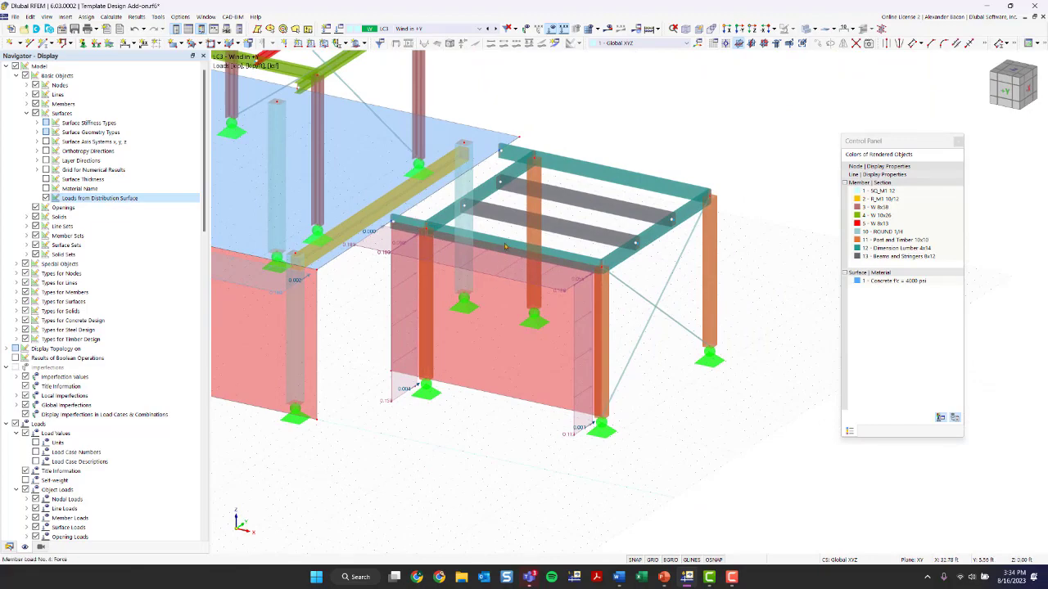
pyautogui.scroll(-3, 543, 303)
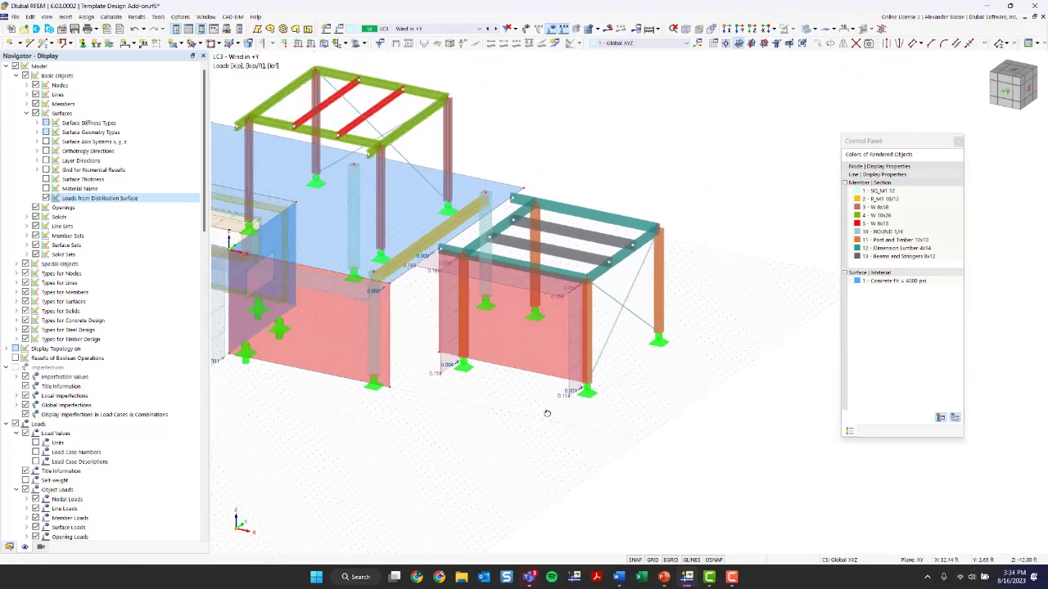
pyautogui.keyDown('ctrl'); pyautogui.moveTo(547, 413); pyautogui.dragTo(546, 313, button='middle'); pyautogui.keyUp('ctrl')
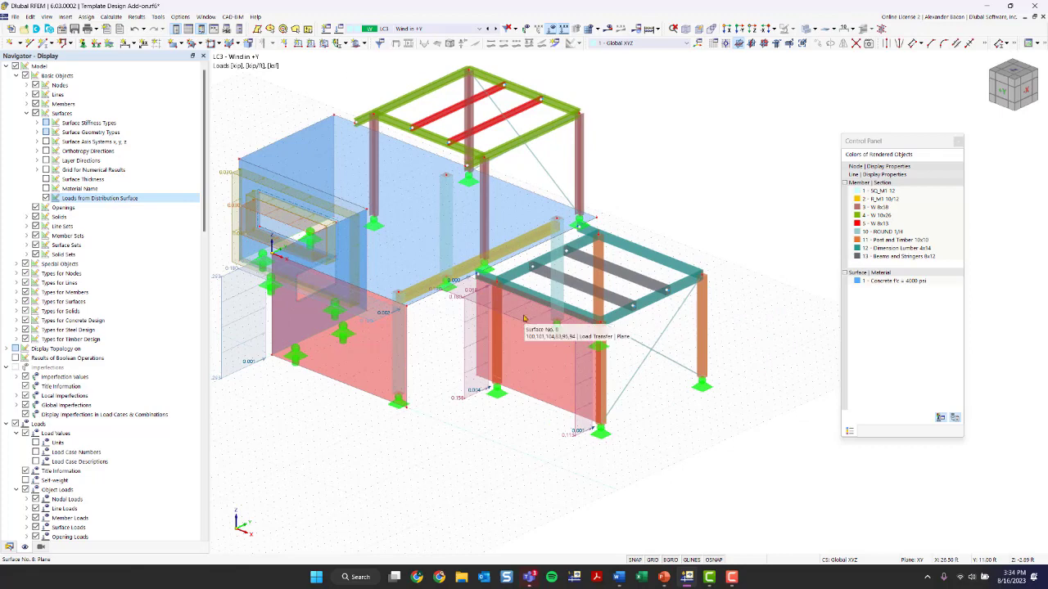
pyautogui.scroll(-1, 496, 441)
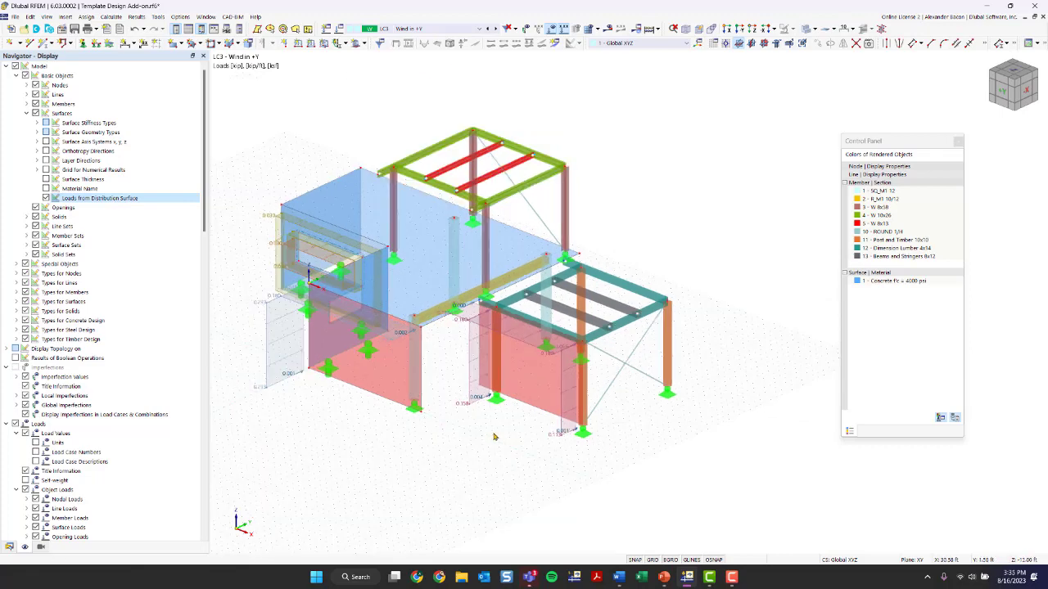
# Hide the loads in the model view
pyautogui.click(412, 30)
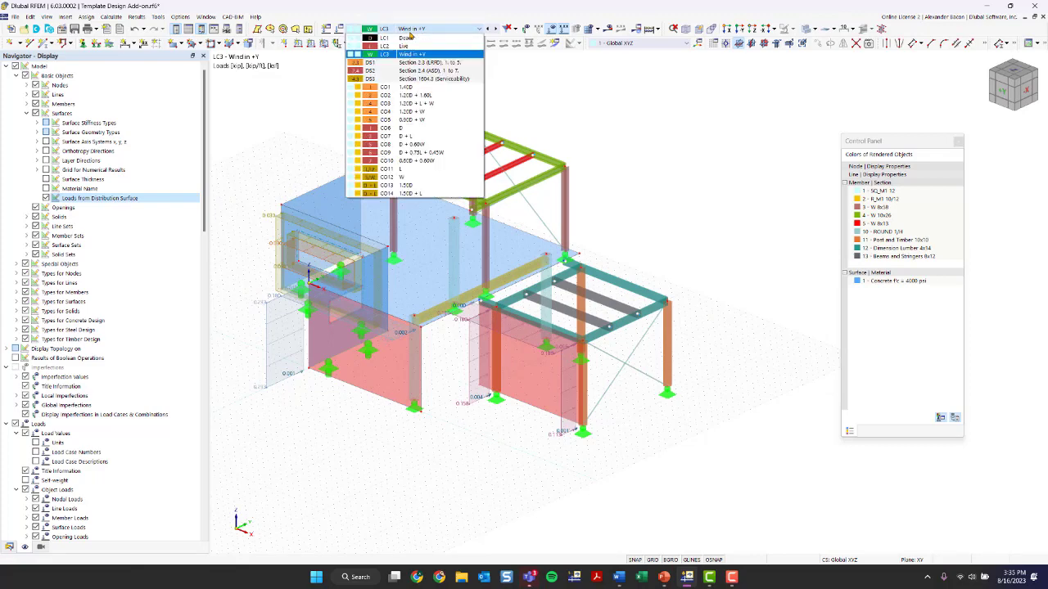
pyautogui.click(411, 33)
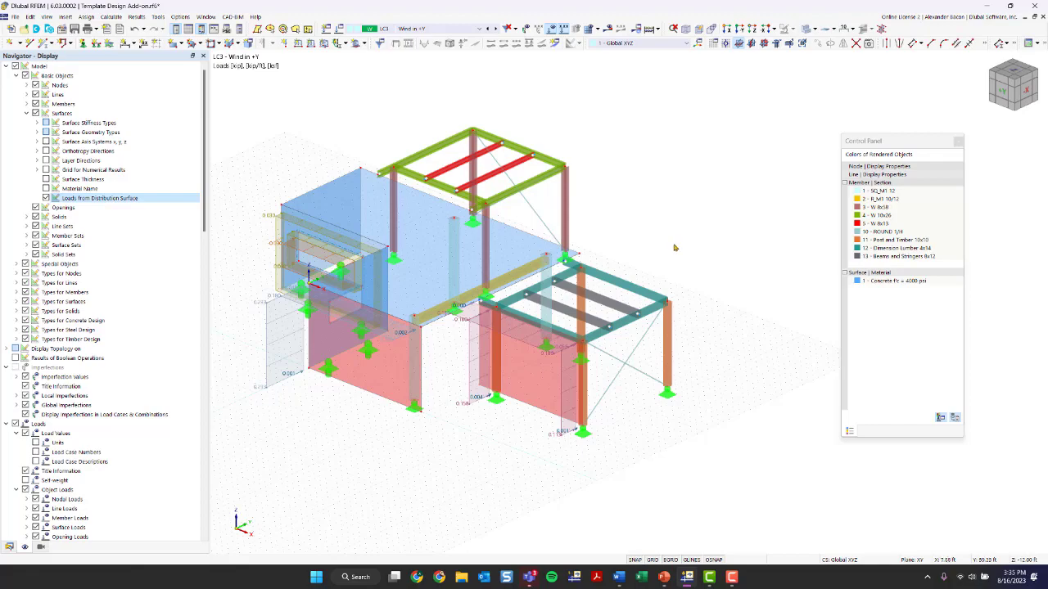
pyautogui.keyDown('ctrl'); pyautogui.moveTo(730, 304); pyautogui.dragTo(606, 299, button='middle'); pyautogui.keyUp('ctrl')
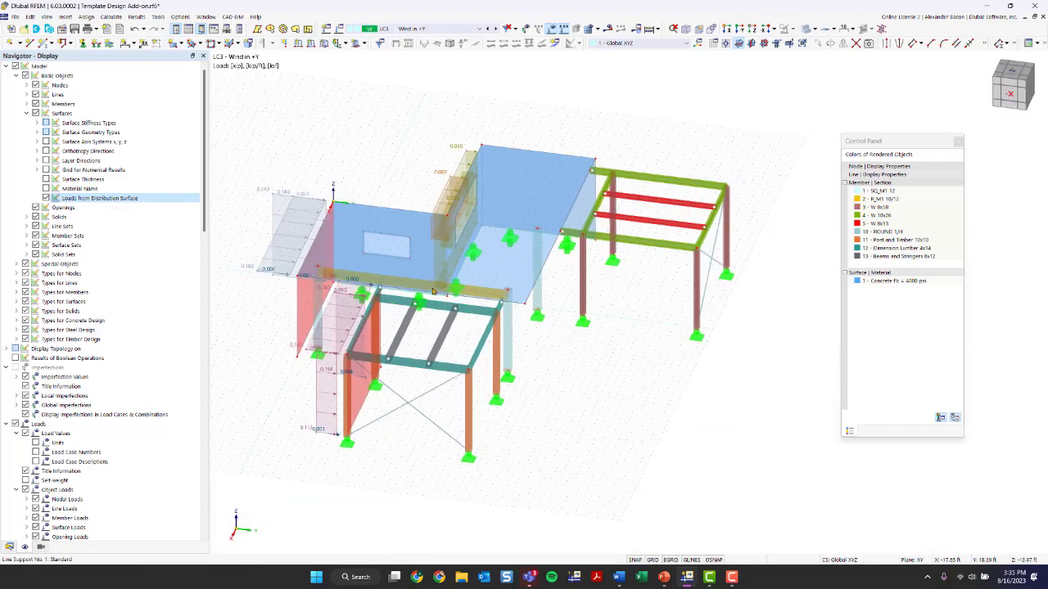
pyautogui.keyDown('ctrl'); pyautogui.moveTo(604, 365); pyautogui.dragTo(702, 358, button='middle'); pyautogui.keyUp('ctrl')
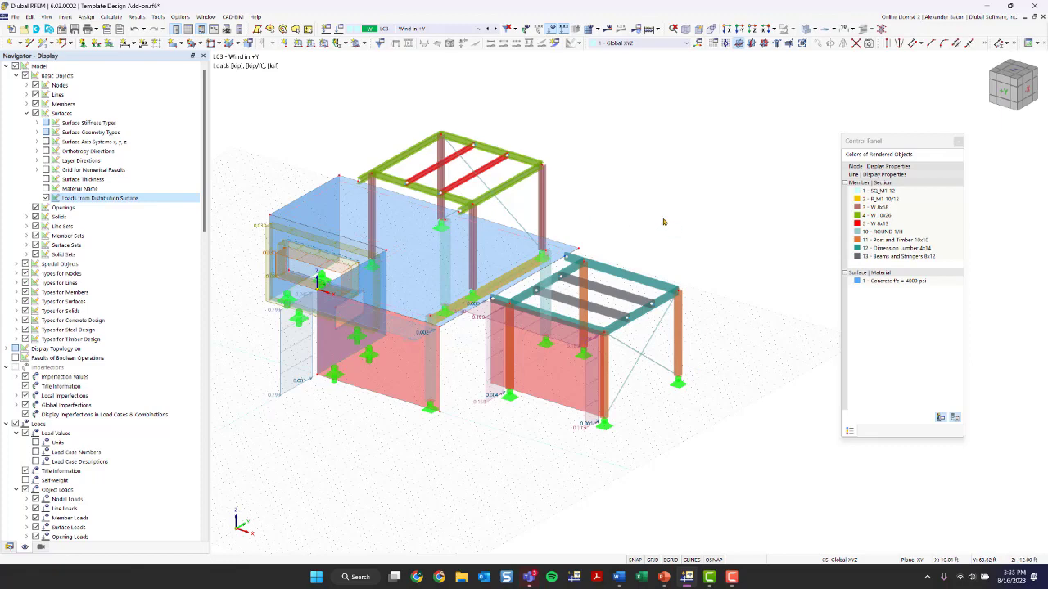
pyautogui.click(552, 29)
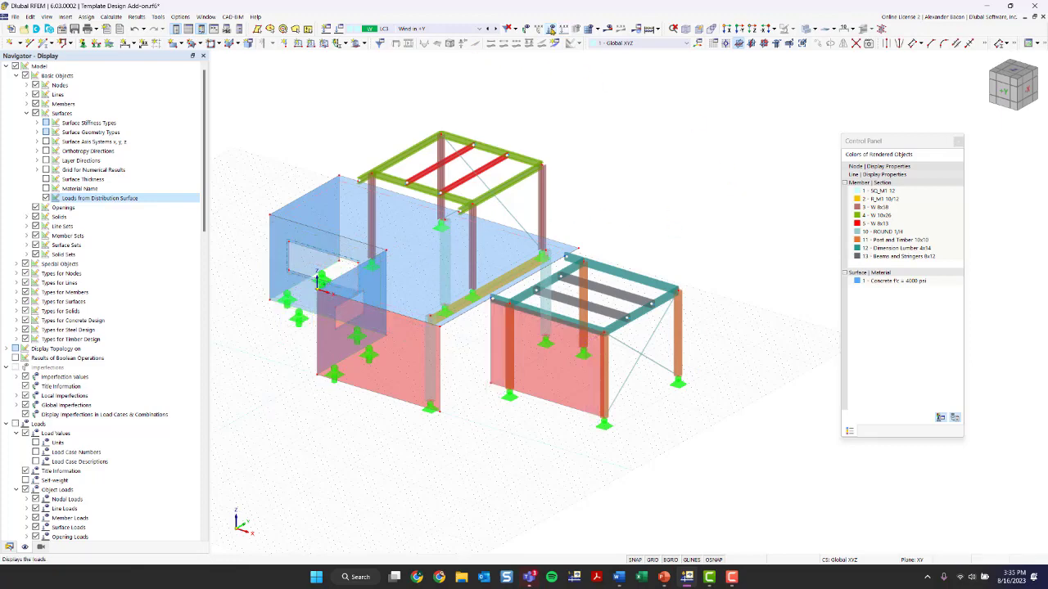
pyautogui.keyDown('ctrl'); pyautogui.moveTo(703, 230); pyautogui.dragTo(532, 227, button='middle'); pyautogui.keyUp('ctrl')
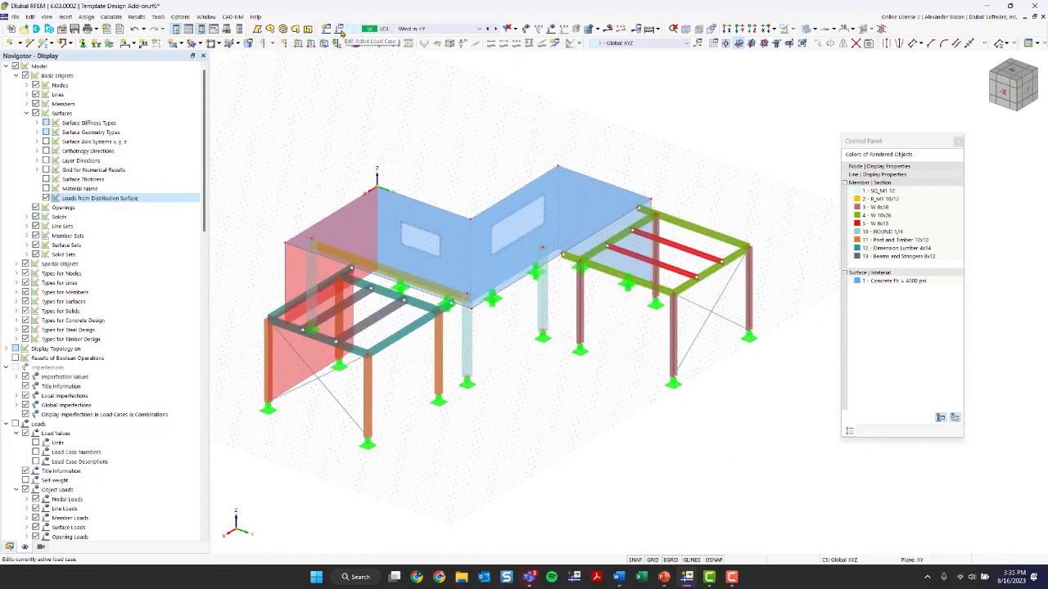
# Open the load cases and combinations and review the Dead, Live and Wind in +Y load cases
pyautogui.click(340, 31)
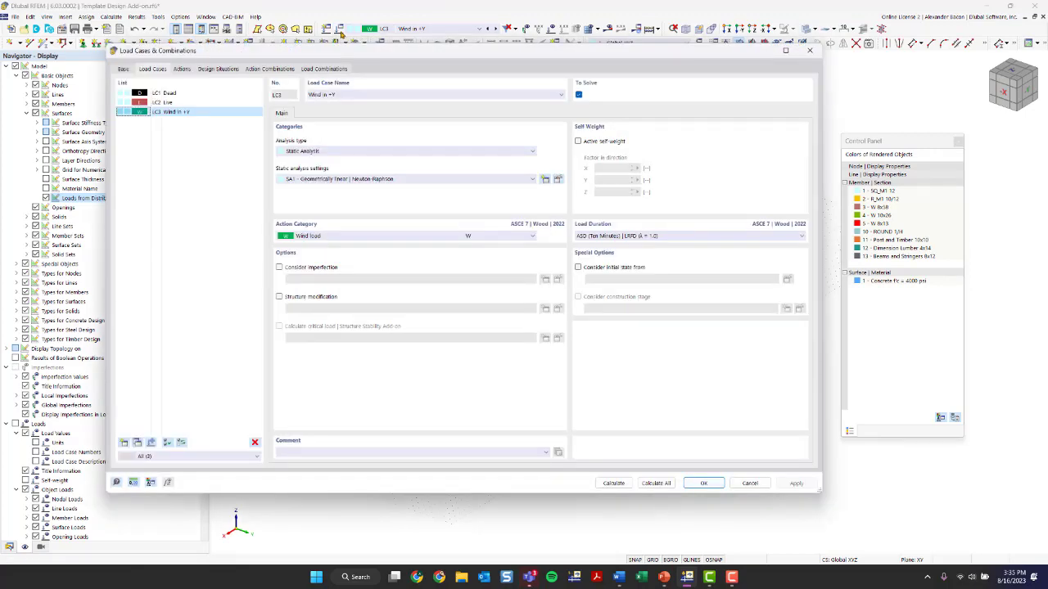
pyautogui.moveTo(317, 54); pyautogui.dragTo(351, 63)
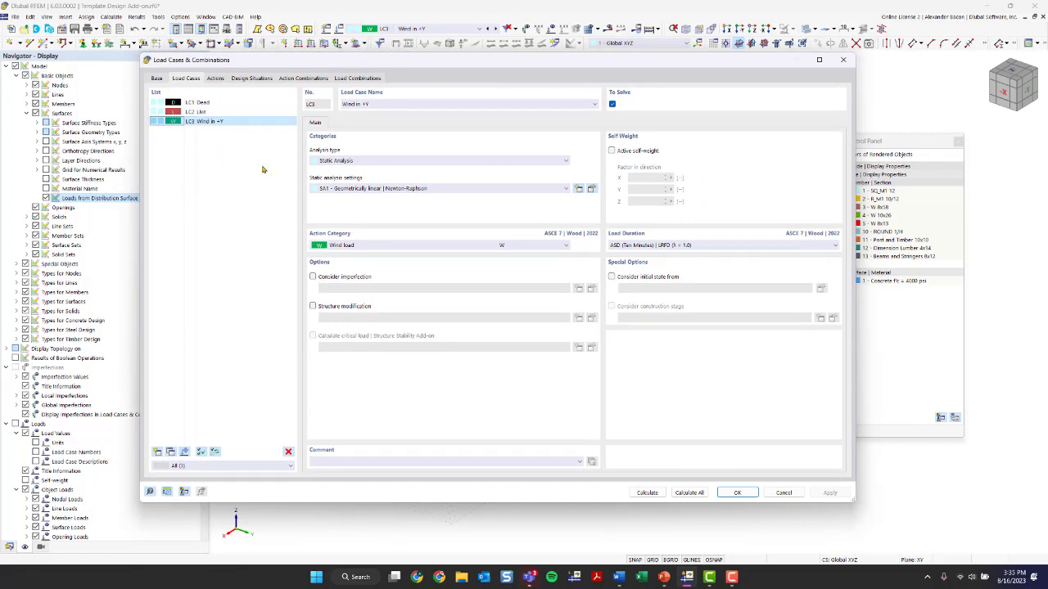
pyautogui.click(233, 114)
pyautogui.click(234, 104)
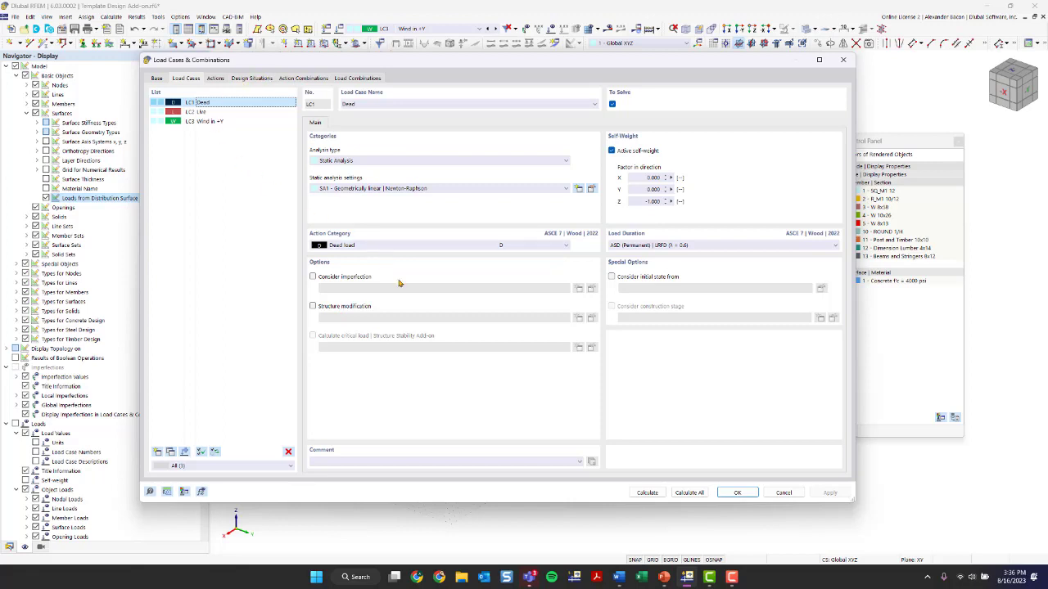
pyautogui.click(231, 112)
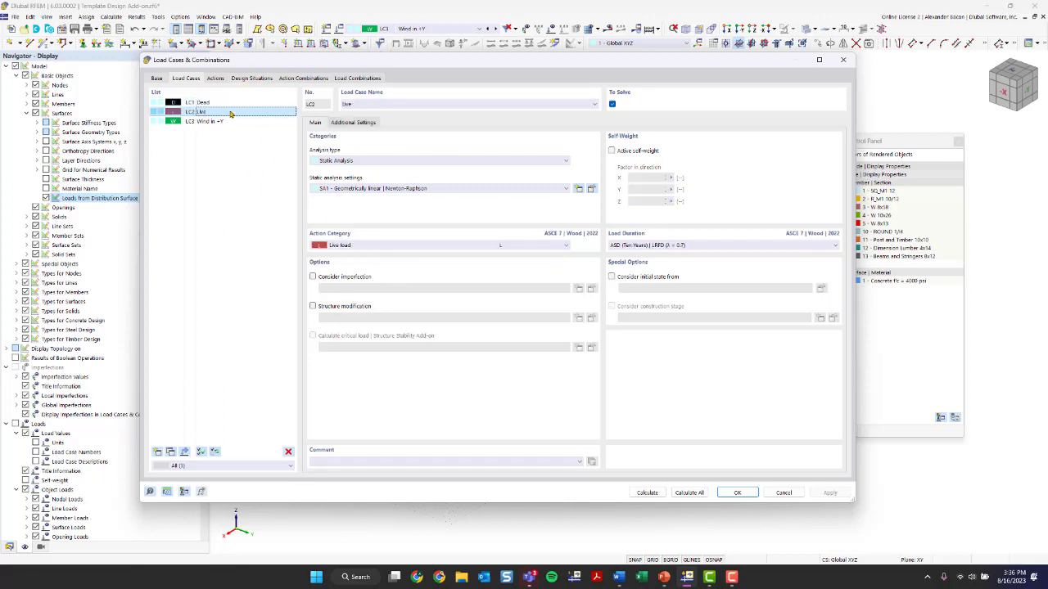
# Review the list of load combinations and their settings
pyautogui.click(347, 81)
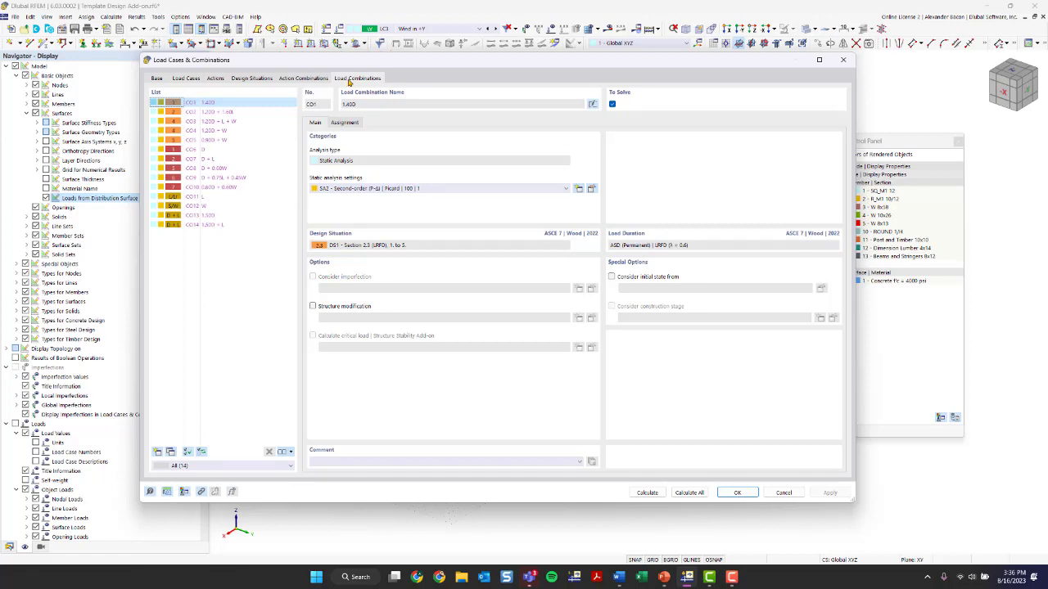
pyautogui.click(205, 113)
pyautogui.click(211, 130)
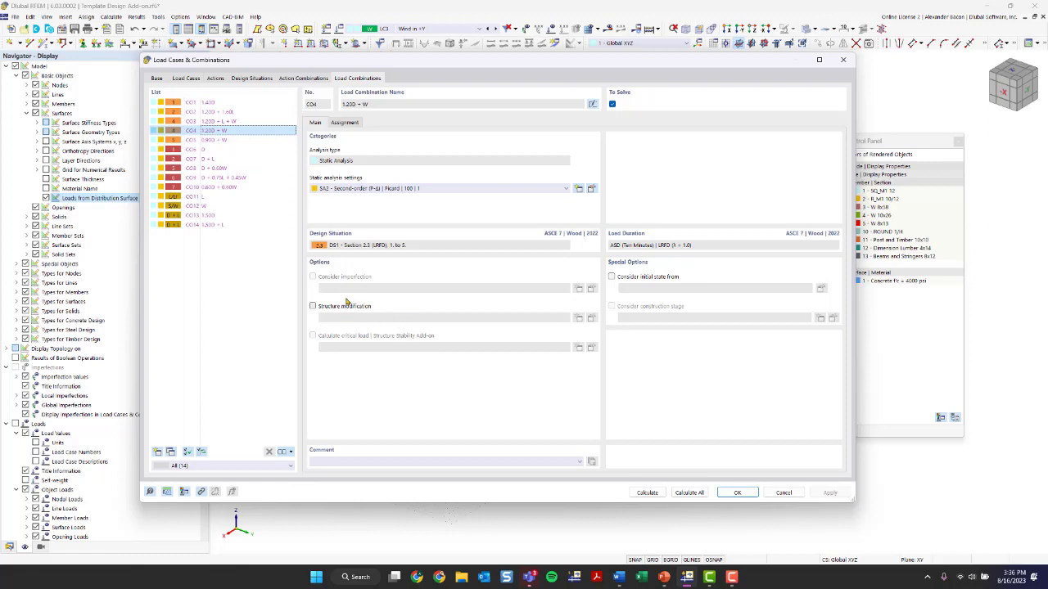
# Examine the design situations, their combination wizard and the load combinations assigned to each
pyautogui.click(254, 78)
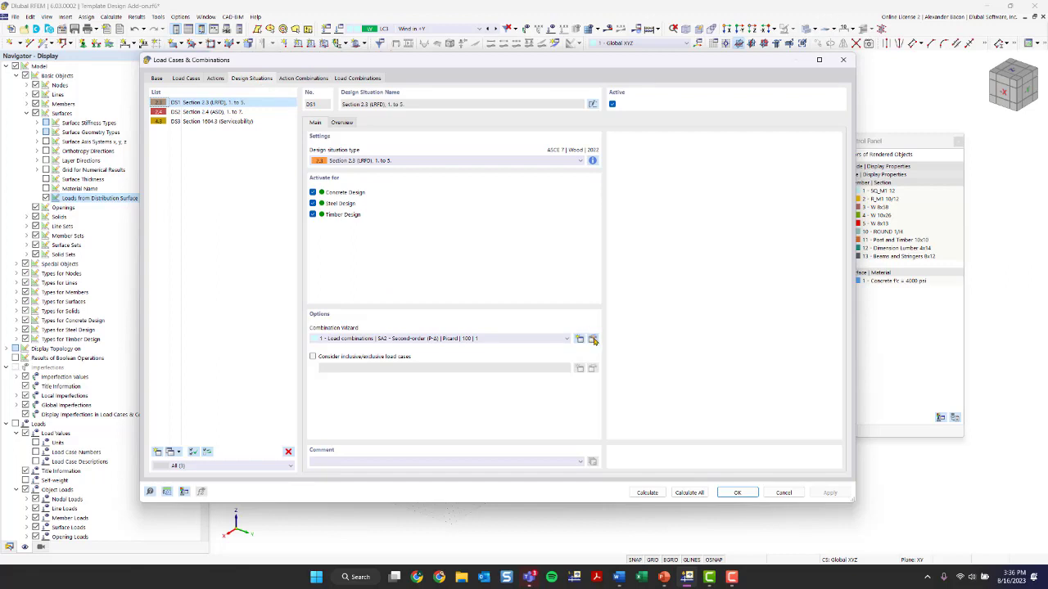
pyautogui.click(405, 341)
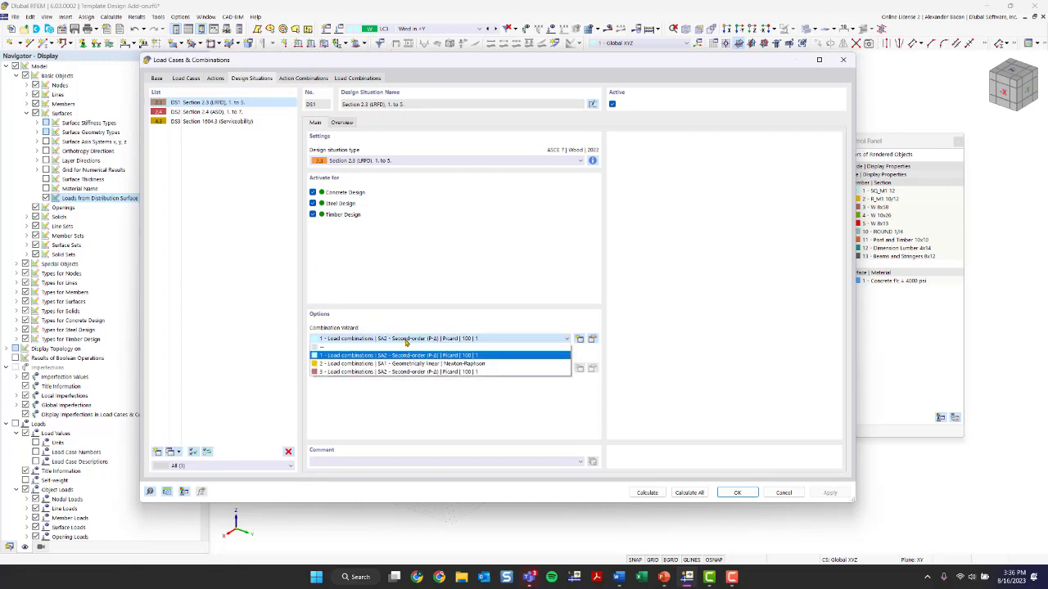
pyautogui.click(404, 342)
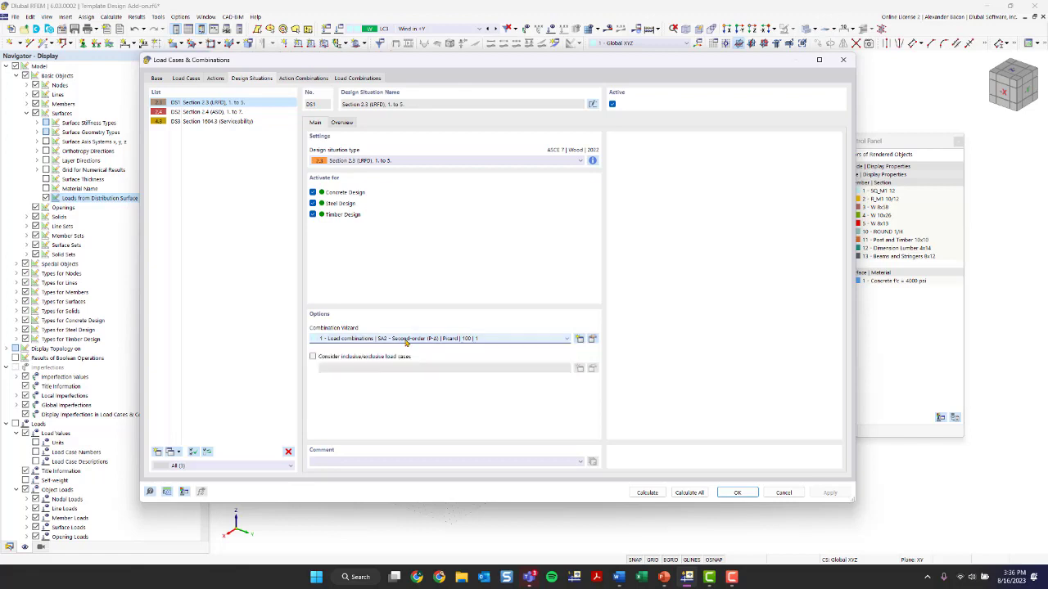
pyautogui.click(229, 112)
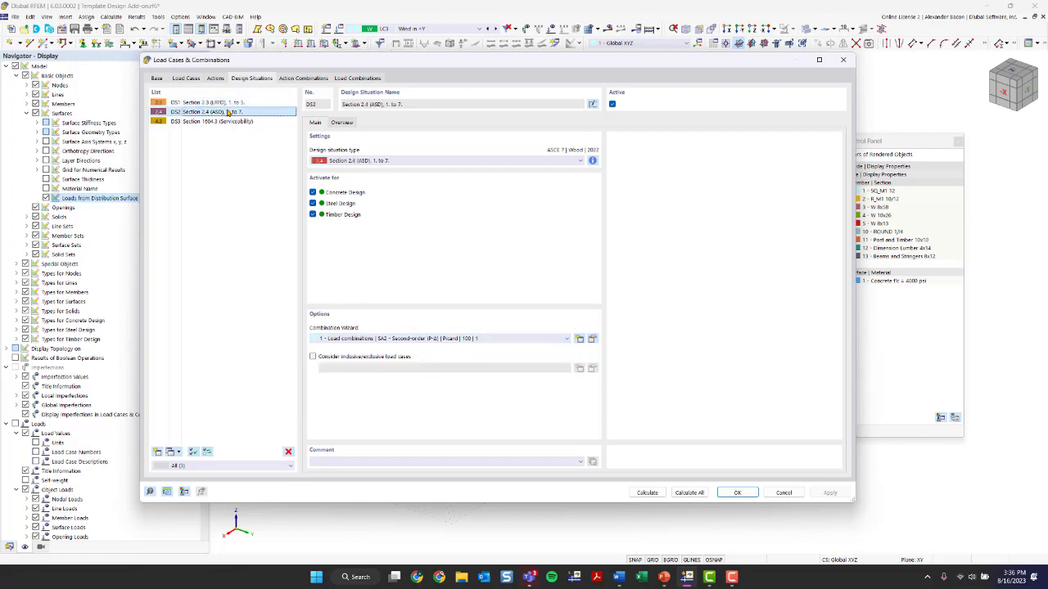
pyautogui.click(233, 121)
pyautogui.click(215, 103)
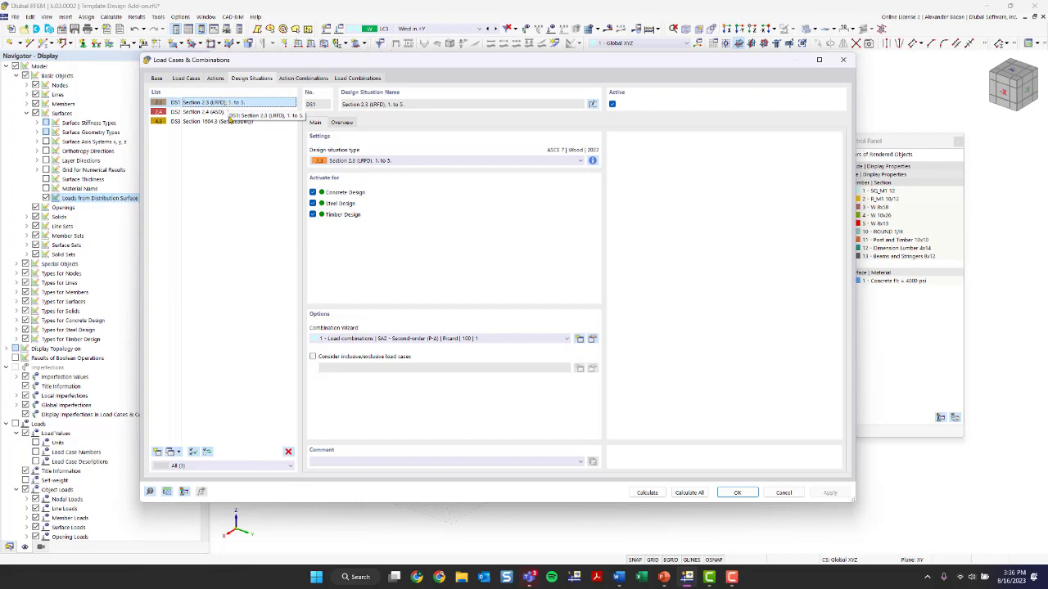
pyautogui.click(226, 113)
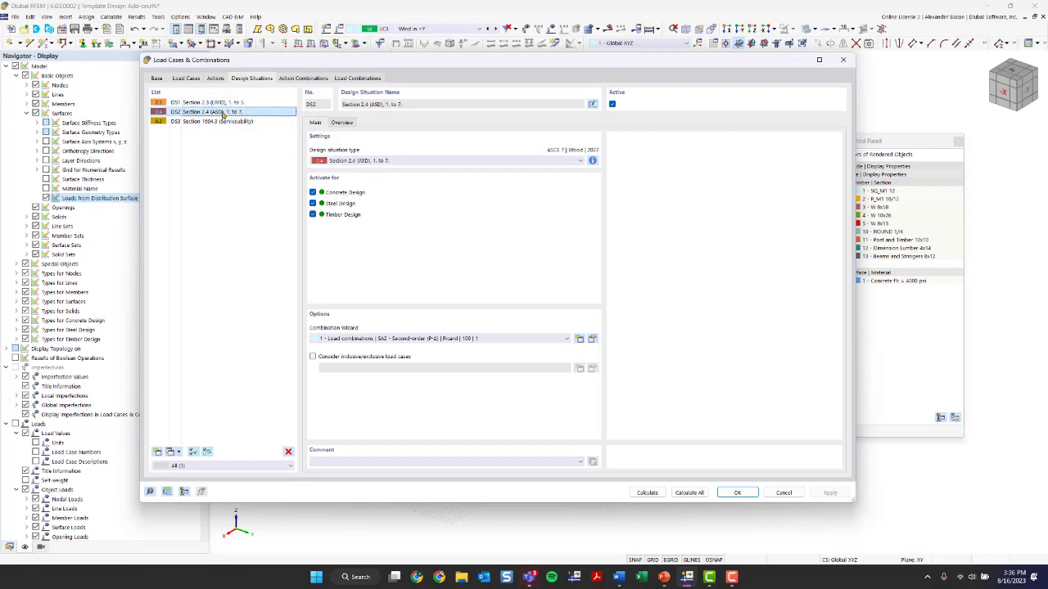
pyautogui.click(221, 102)
pyautogui.click(341, 122)
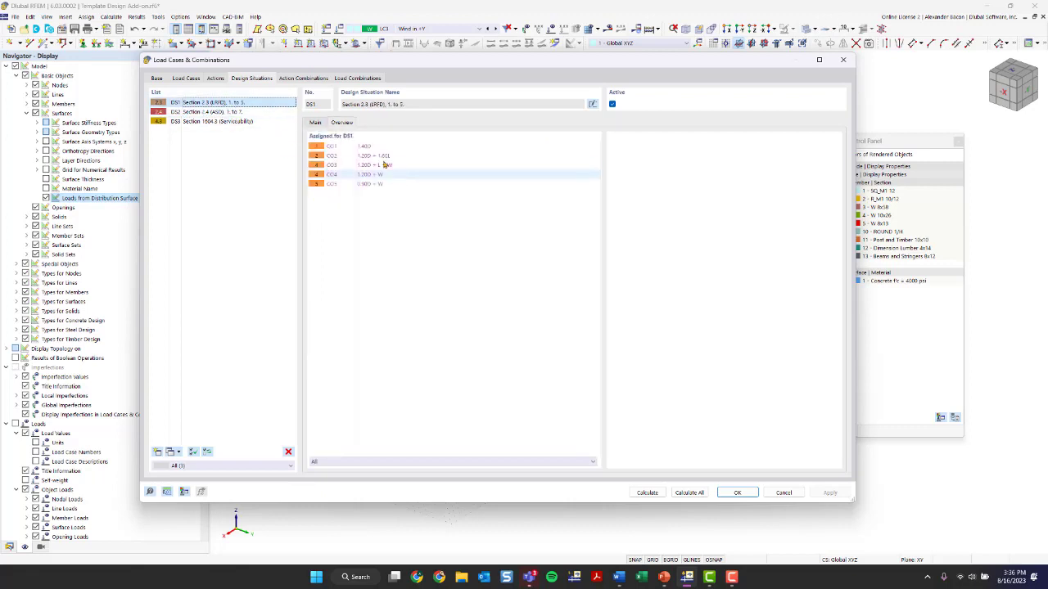
pyautogui.click(246, 112)
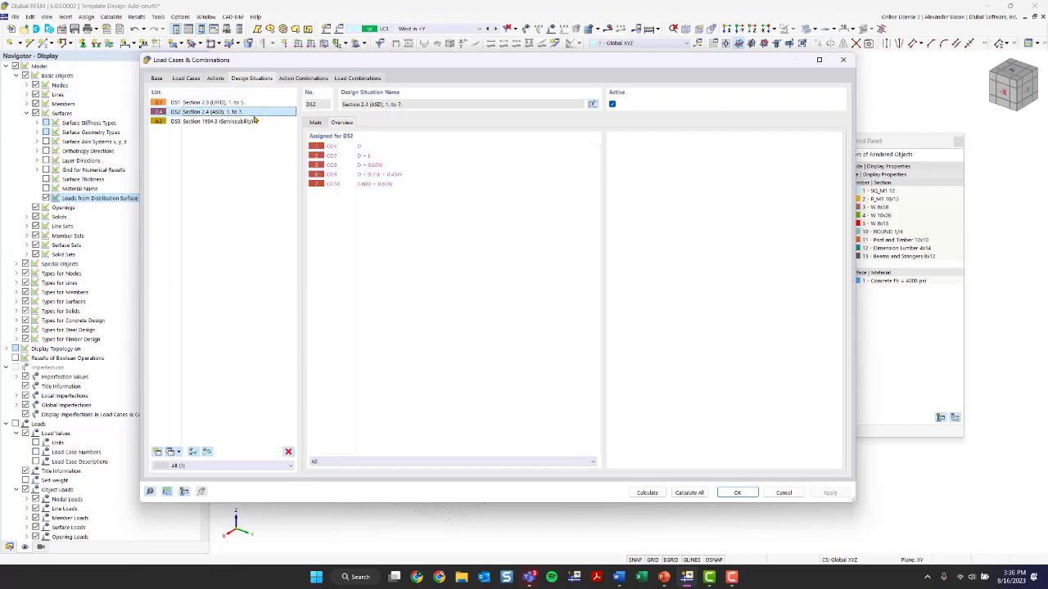
pyautogui.click(248, 103)
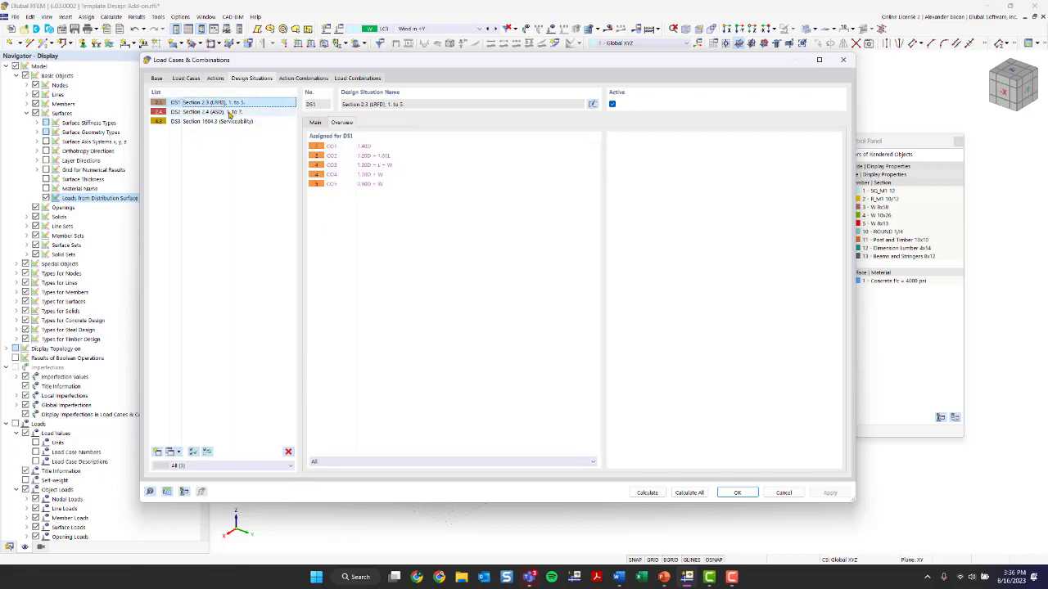
pyautogui.click(266, 122)
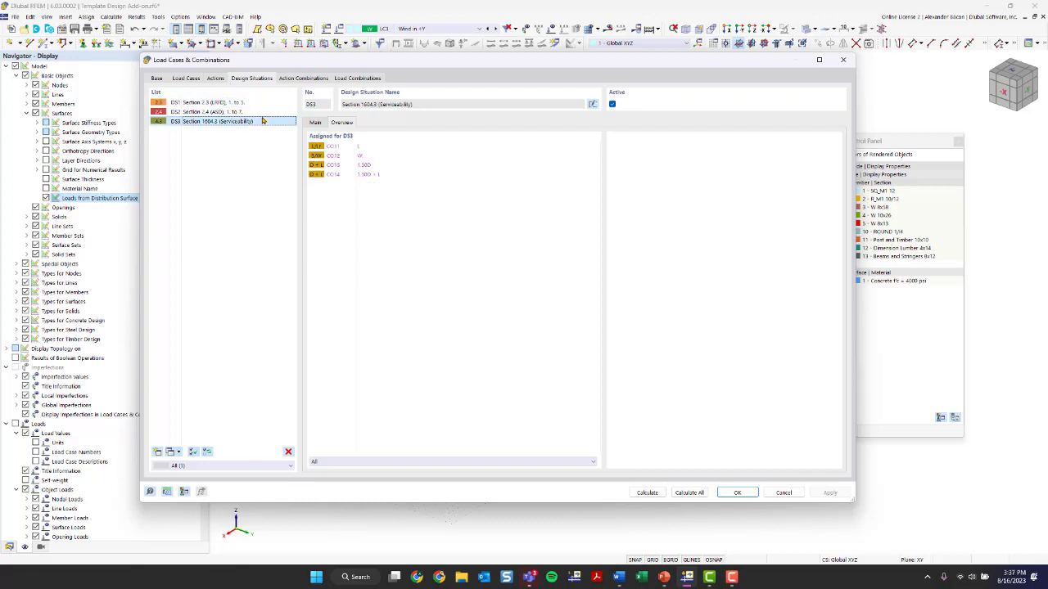
pyautogui.click(261, 112)
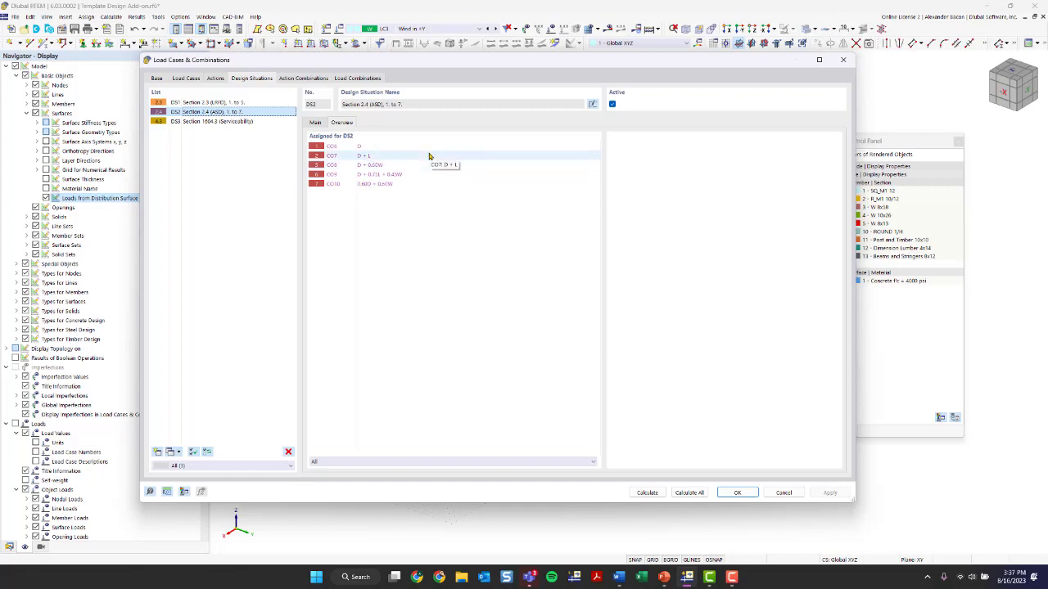
pyautogui.click(205, 103)
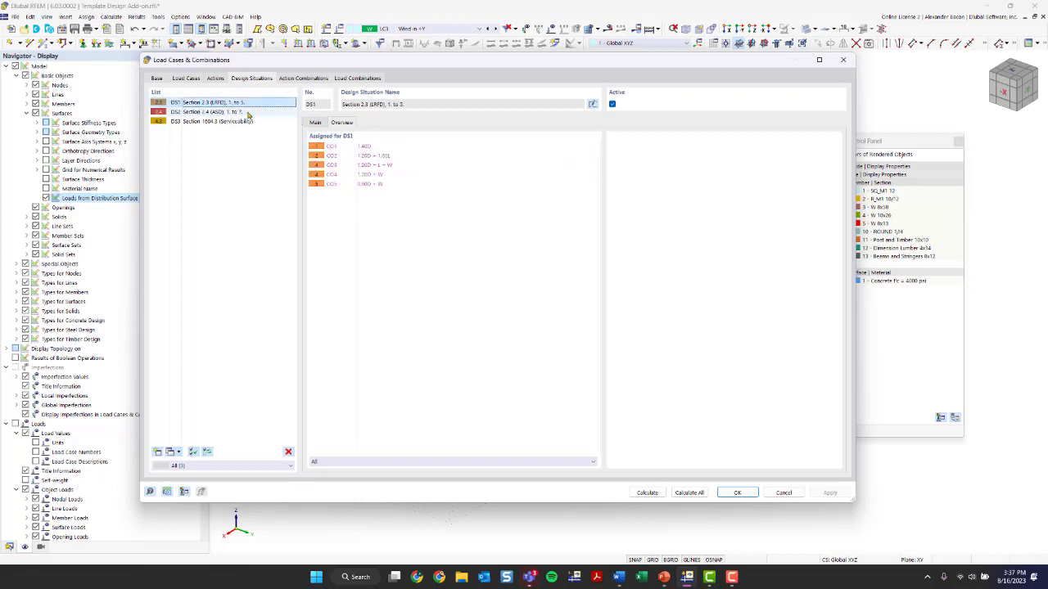
pyautogui.click(323, 125)
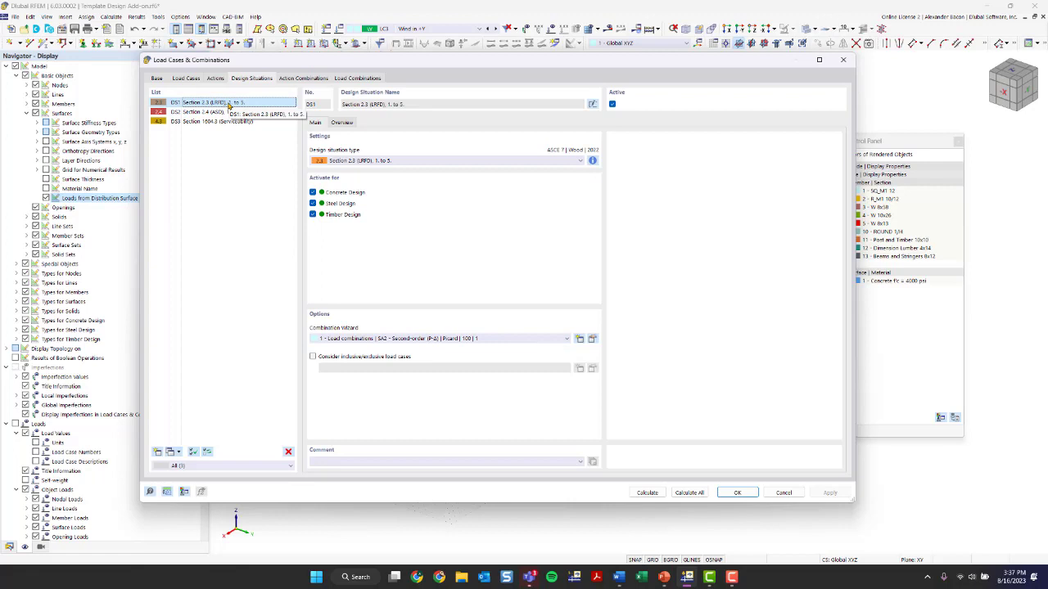
# Edit the DS1 combination wizard and turn on Consider structure modification
pyautogui.click(592, 339)
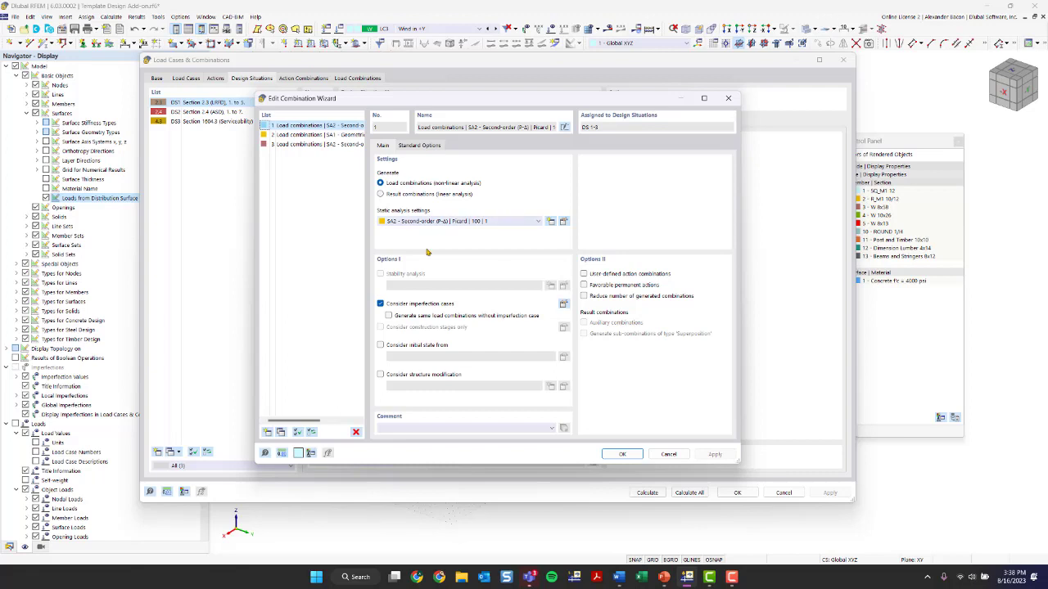
pyautogui.click(394, 377)
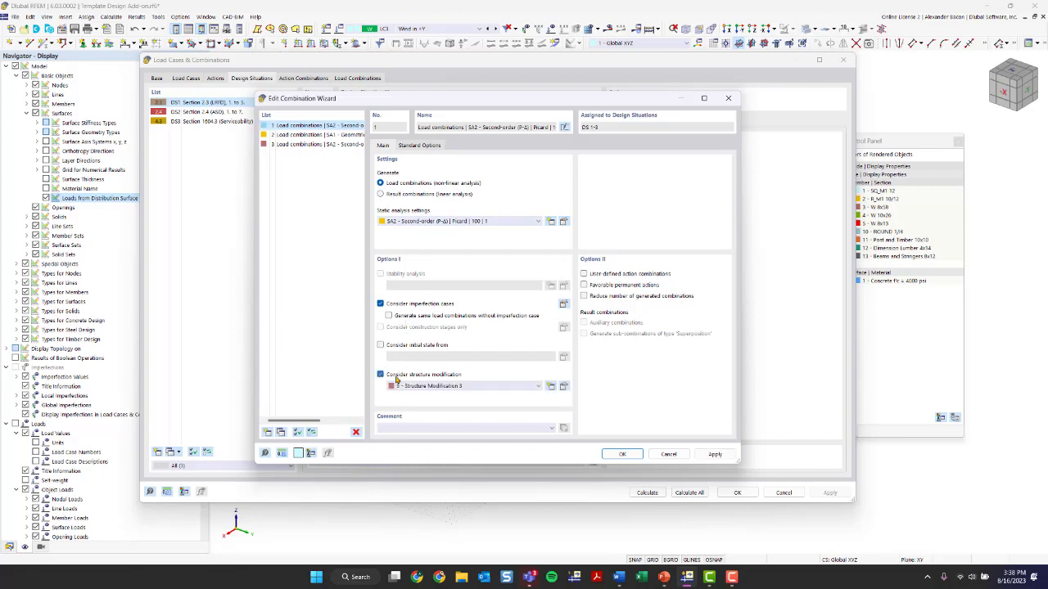
pyautogui.click(479, 386)
pyautogui.click(480, 386)
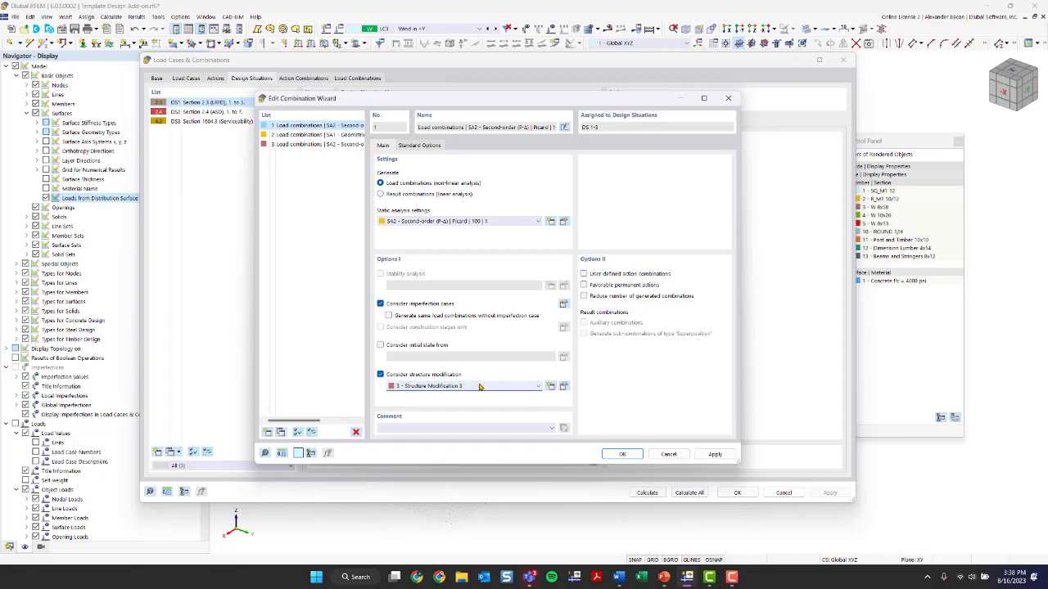
pyautogui.click(564, 386)
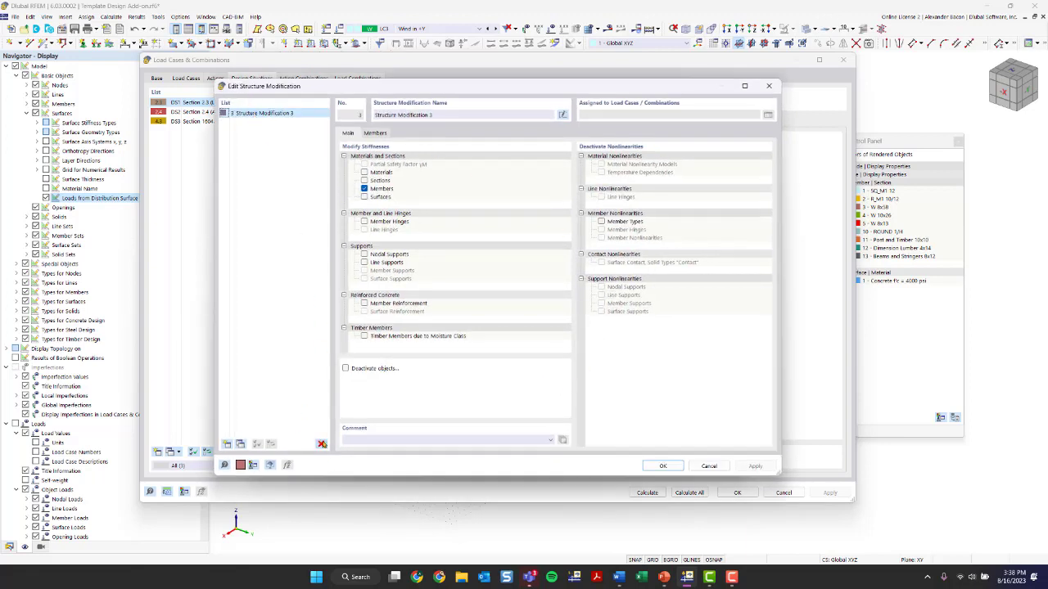
pyautogui.click(321, 443)
pyautogui.click(532, 317)
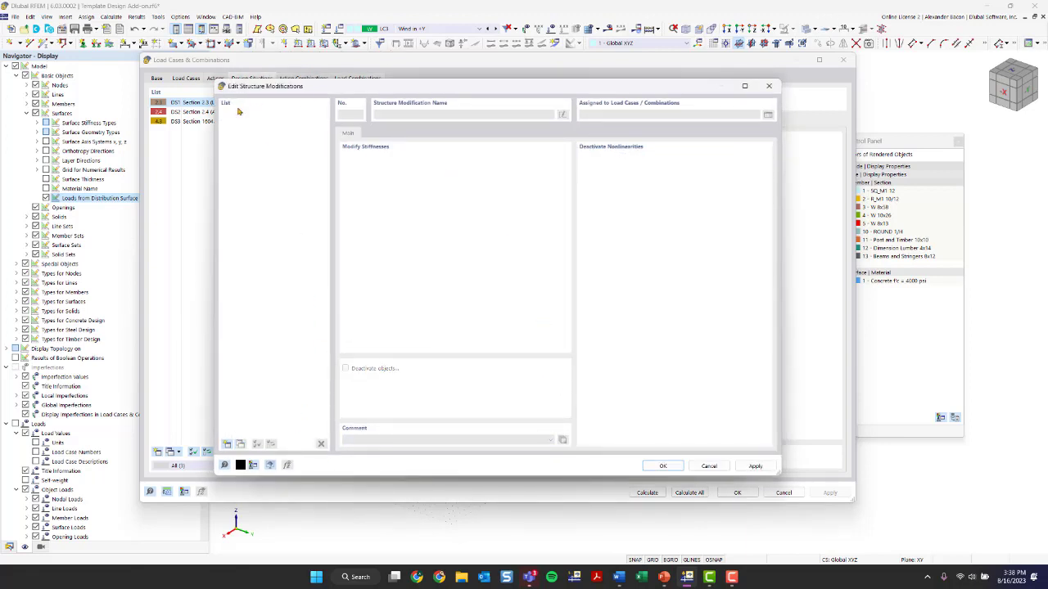
pyautogui.click(768, 86)
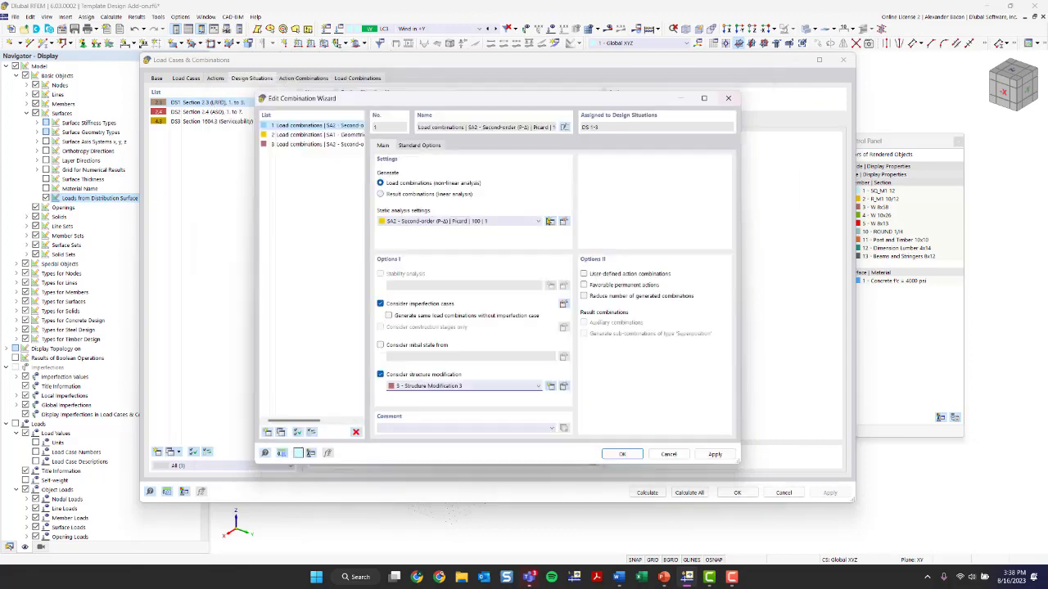
# Delete Structure Modification 3 from the structure modifications
pyautogui.click(551, 387)
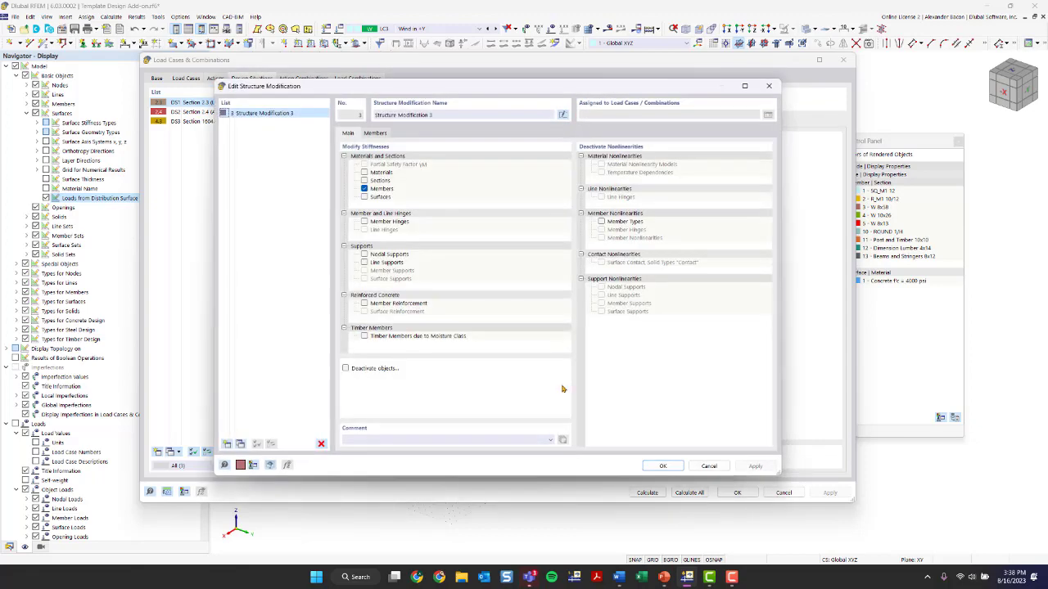
pyautogui.click(321, 444)
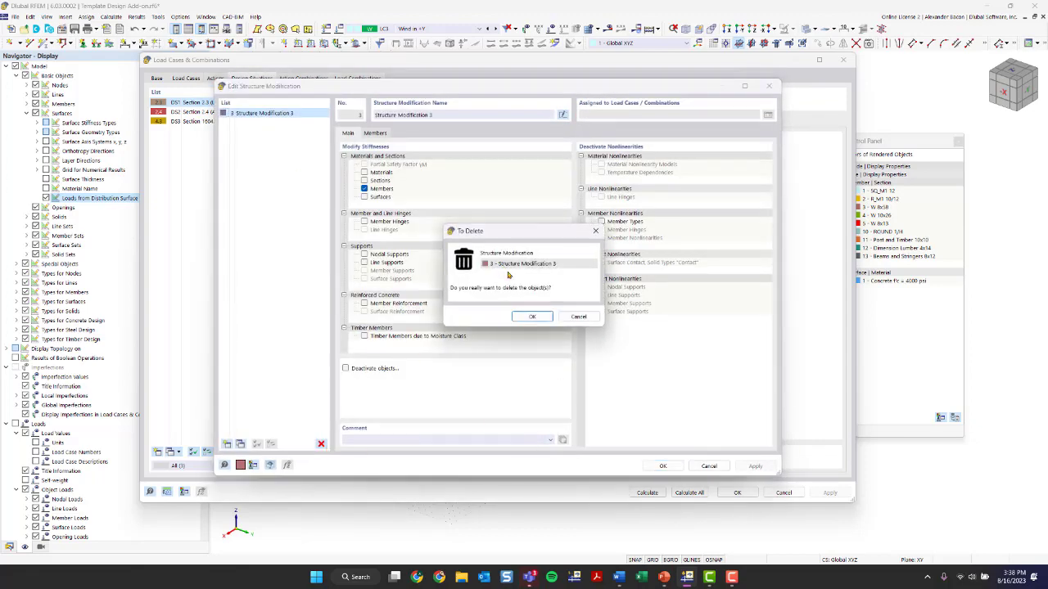
pyautogui.click(532, 317)
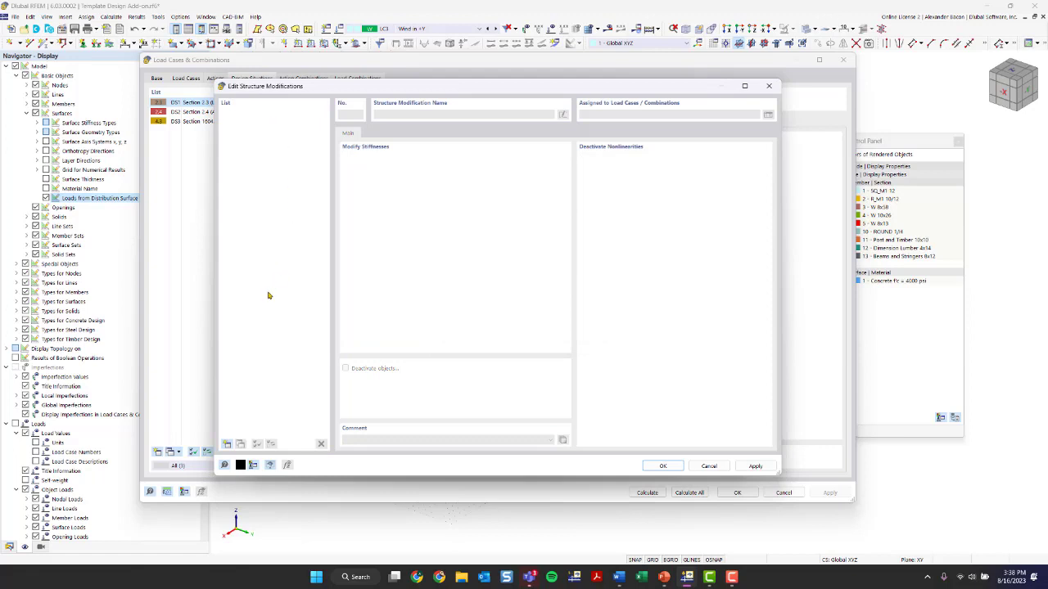
# Create a new structure modification with member stiffness modification enabled
pyautogui.click(226, 444)
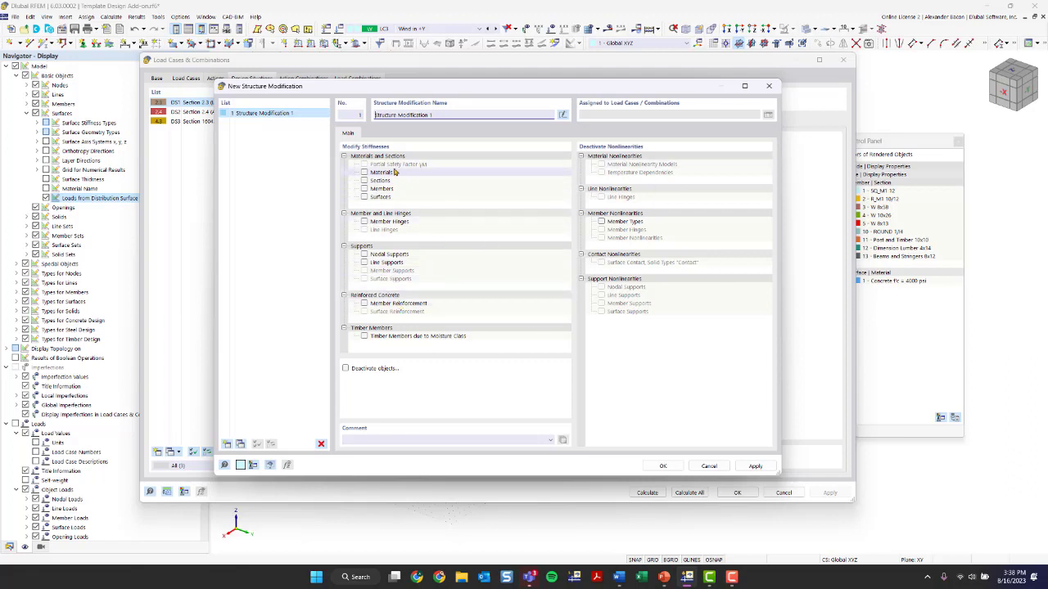
pyautogui.click(364, 190)
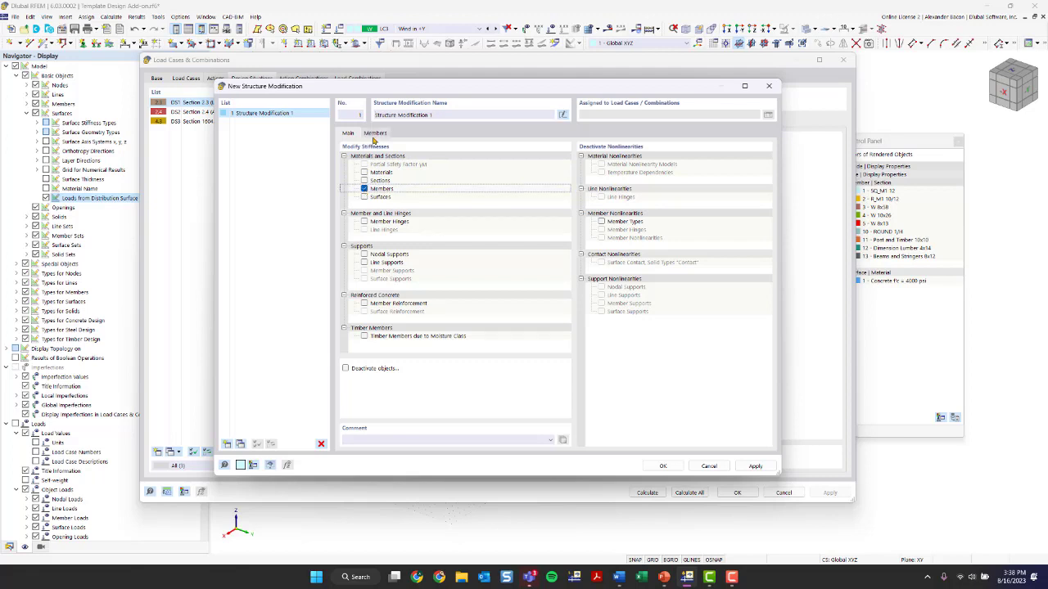
pyautogui.click(375, 134)
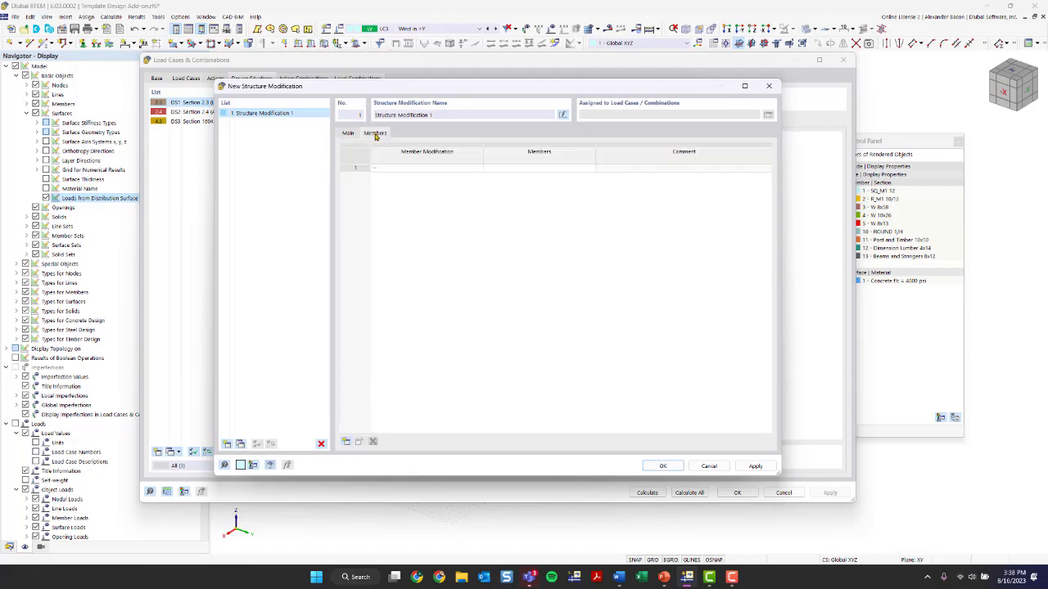
# Start a new member stiffness modification for the first row and delete the existing stiffness modifications 1 to 7
pyautogui.click(407, 169)
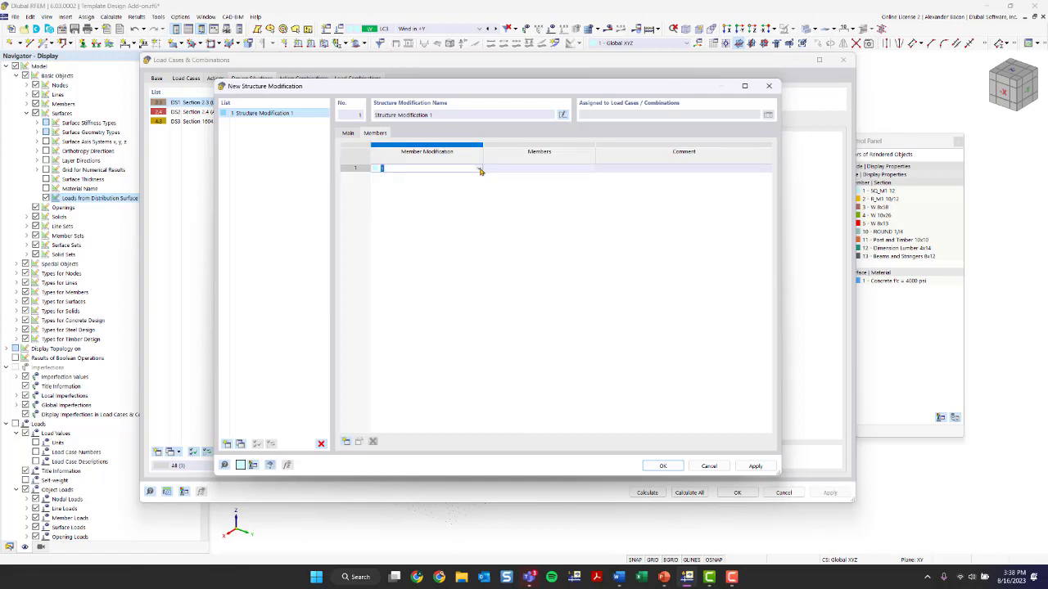
pyautogui.click(481, 172)
pyautogui.click(480, 169)
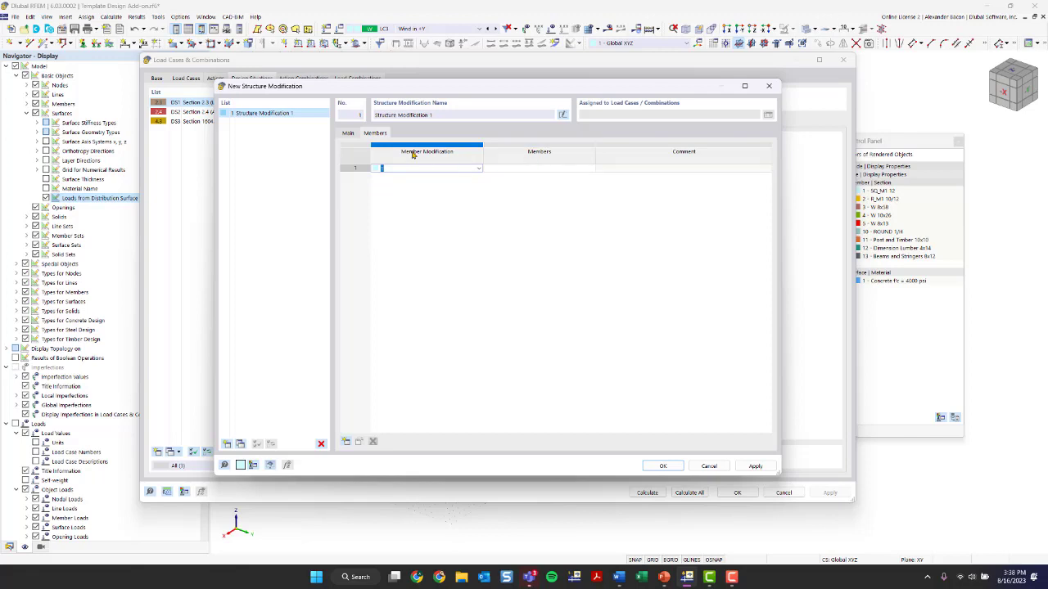
pyautogui.click(479, 169)
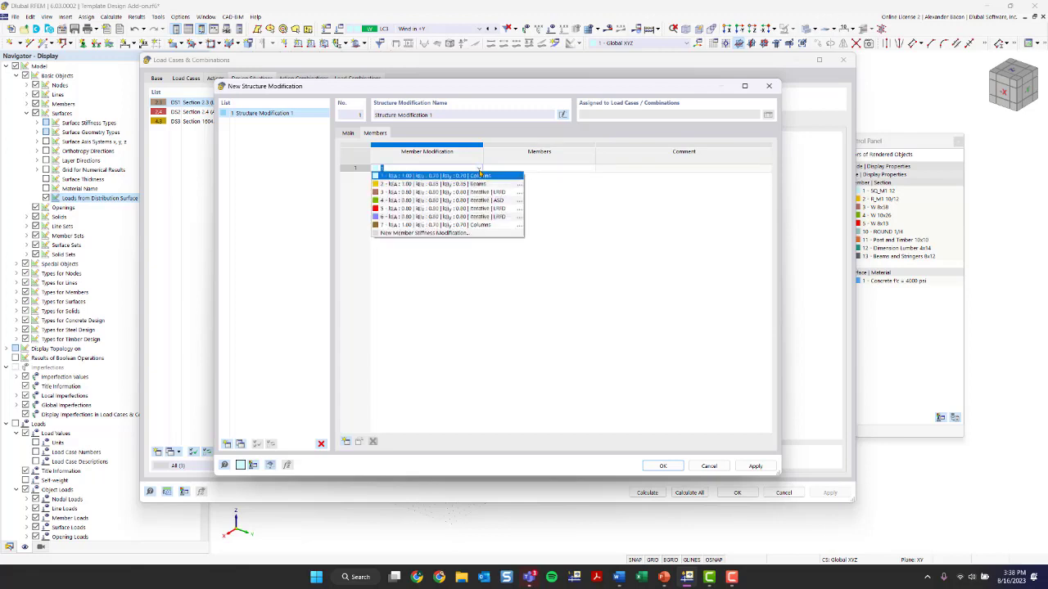
pyautogui.click(431, 235)
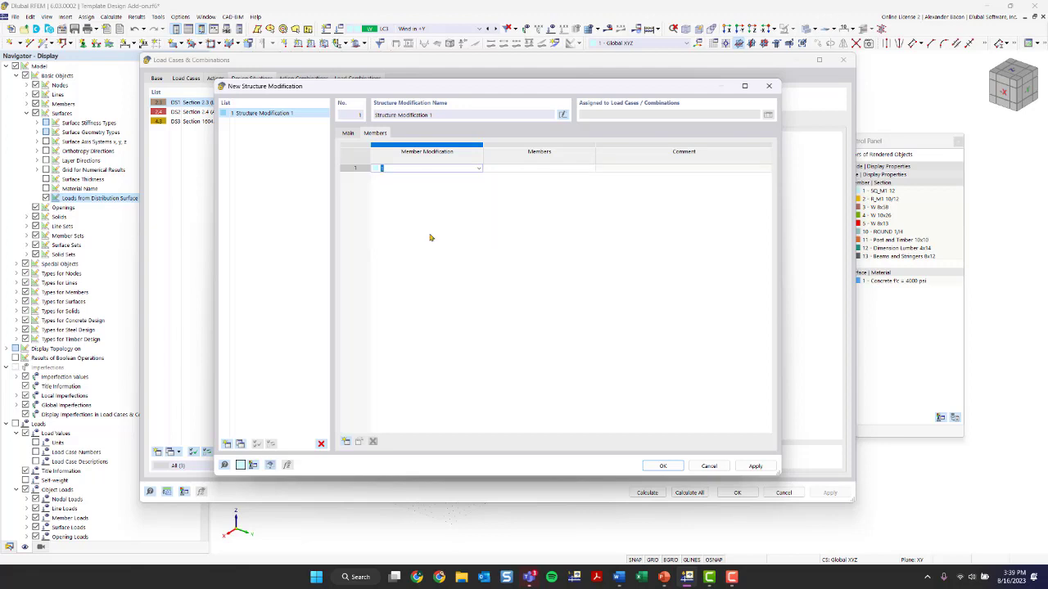
pyautogui.click(249, 180)
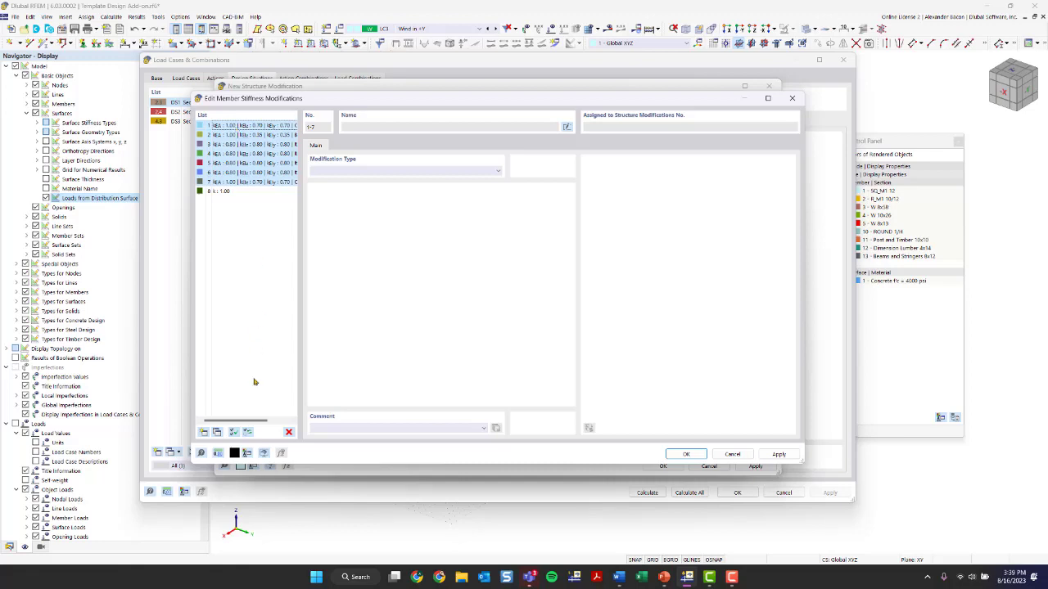
pyautogui.click(289, 432)
pyautogui.click(531, 317)
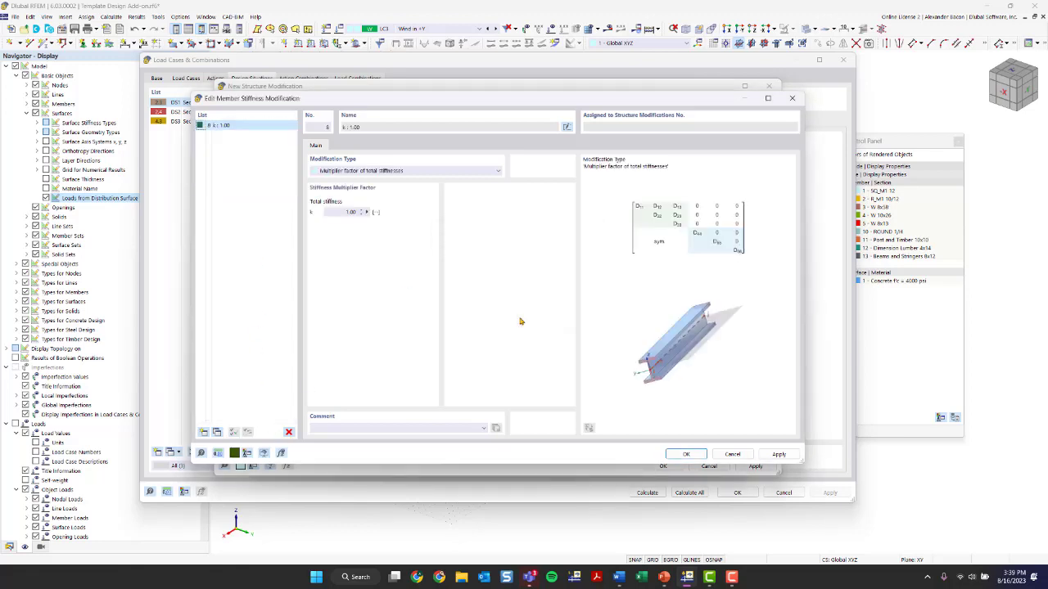
# Set the new stiffness modification's type to AISC 360-16 C2.3 | Steel Structures and confirm it
pyautogui.moveTo(266, 101); pyautogui.dragTo(275, 111)
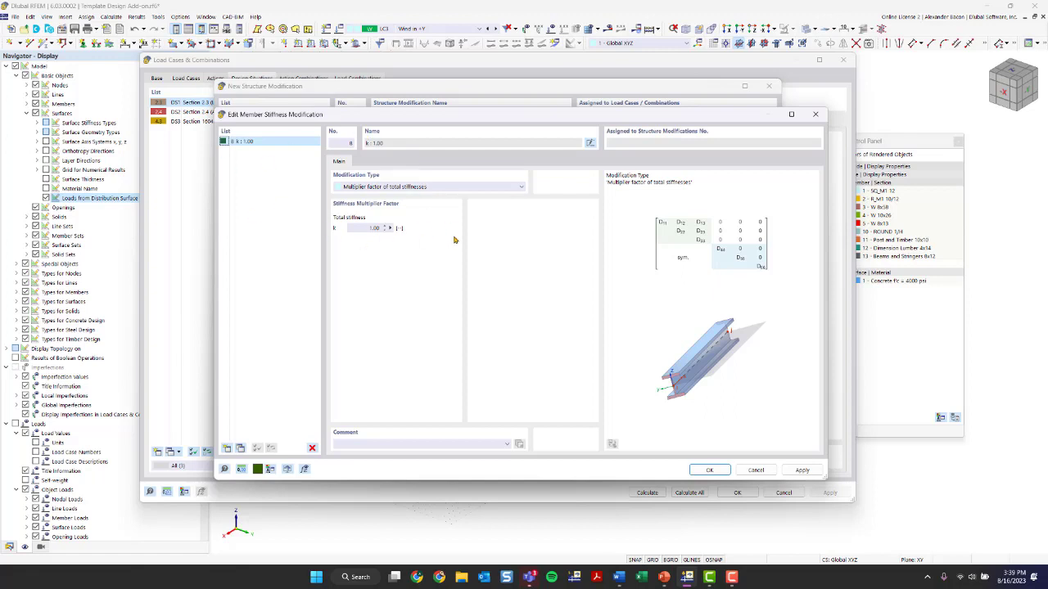
pyautogui.click(419, 187)
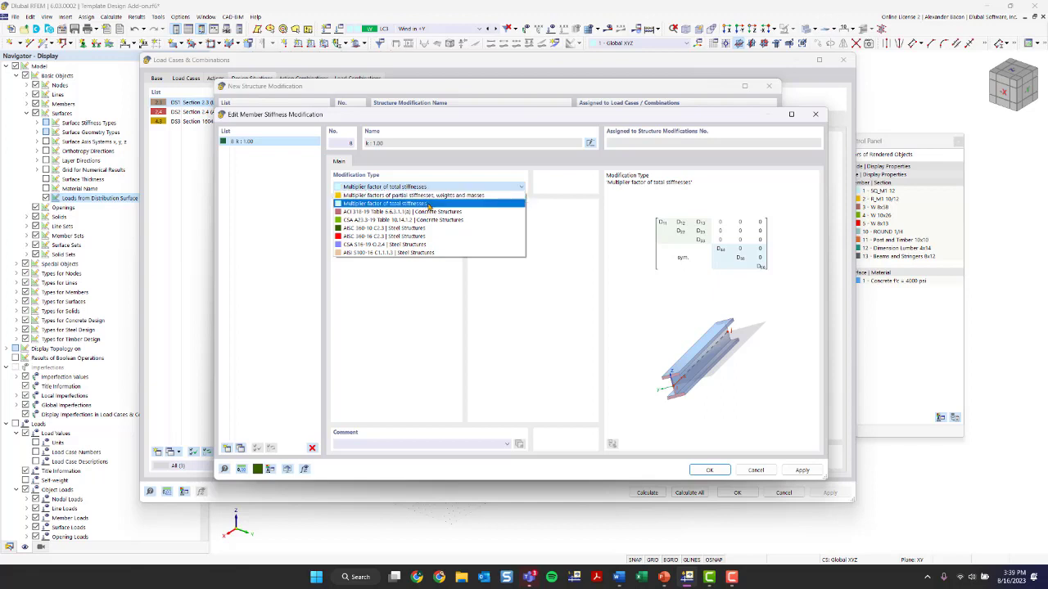
pyautogui.click(428, 205)
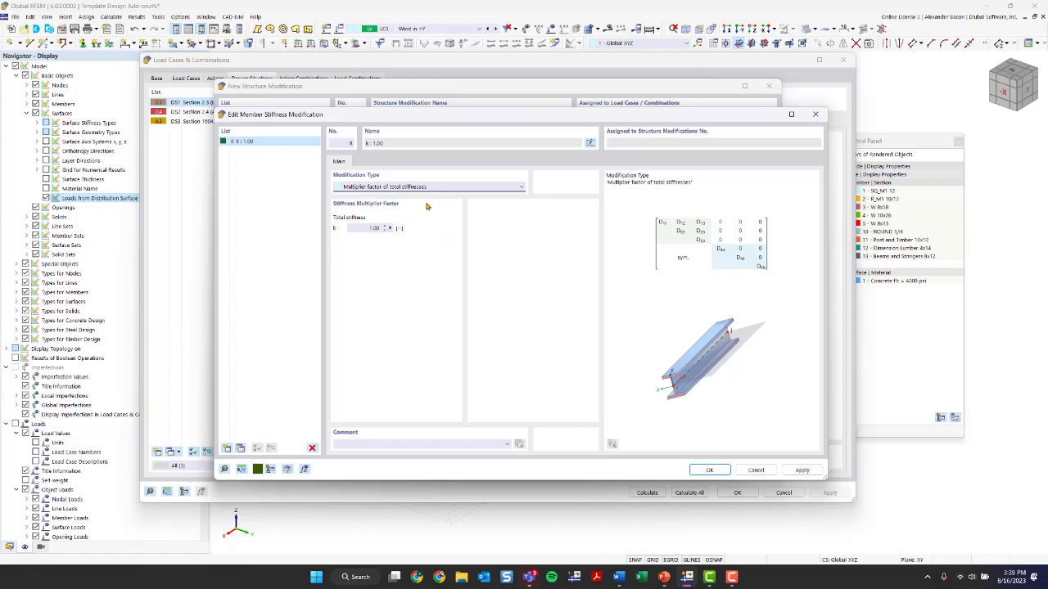
pyautogui.click(380, 187)
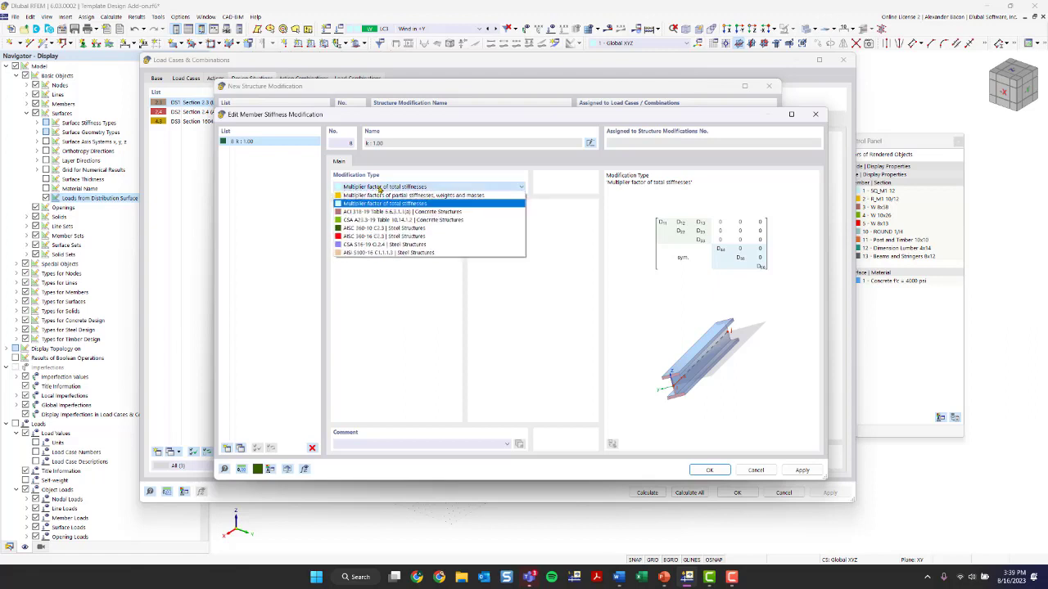
pyautogui.click(385, 195)
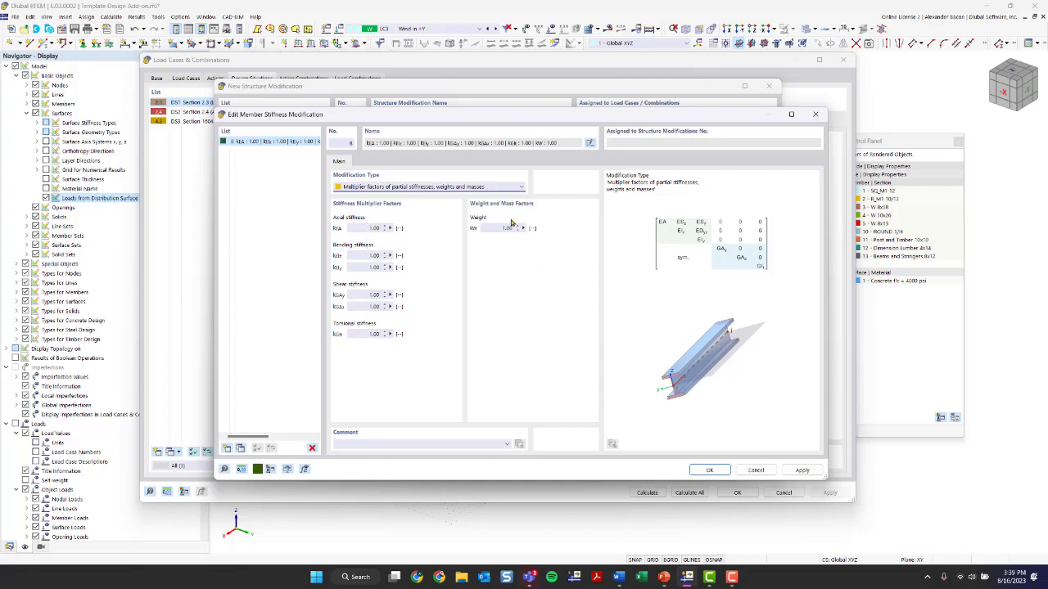
pyautogui.click(385, 189)
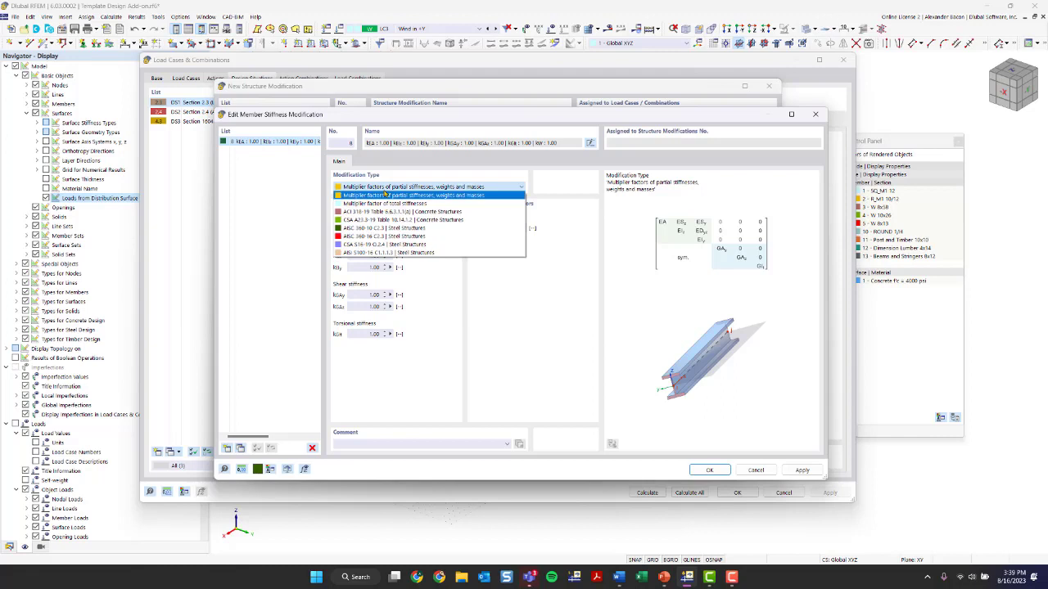
pyautogui.click(388, 237)
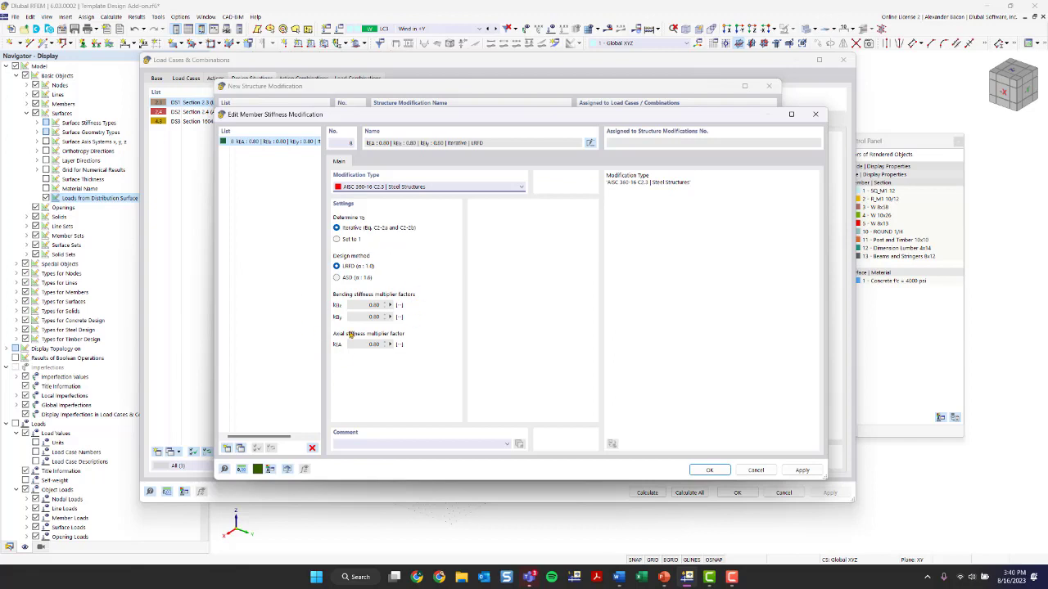
pyautogui.click(709, 470)
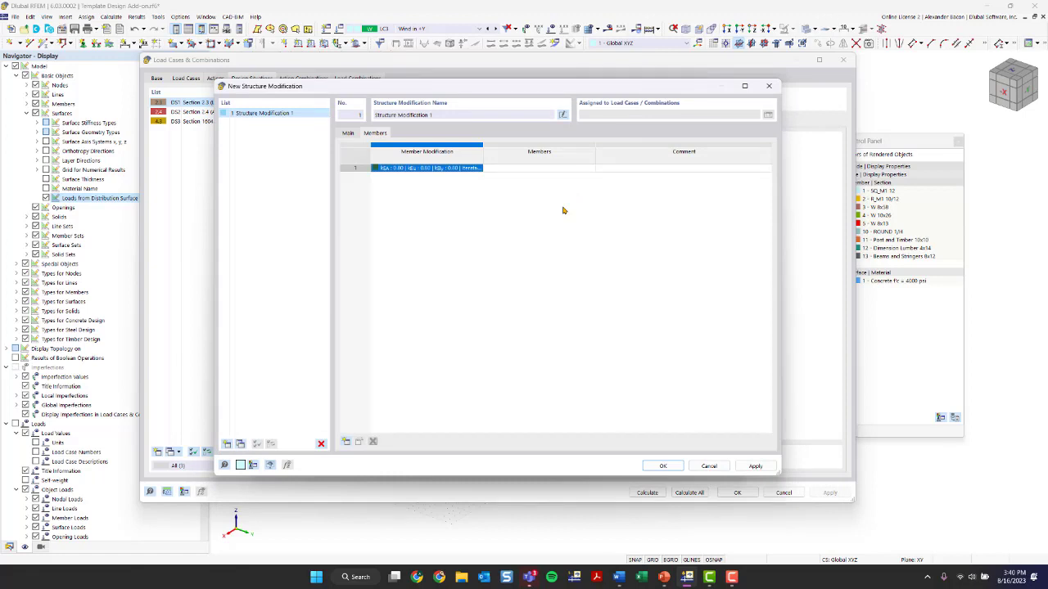
# Assign the AISC stiffness modification to the steel frame members selected with a window in plan view
pyautogui.click(536, 169)
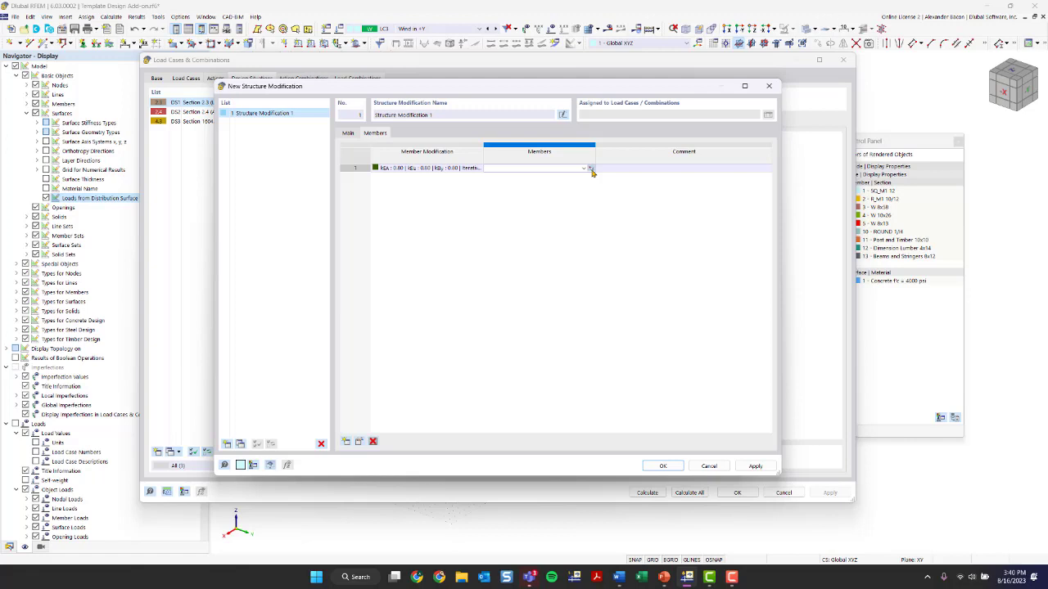
pyautogui.click(590, 169)
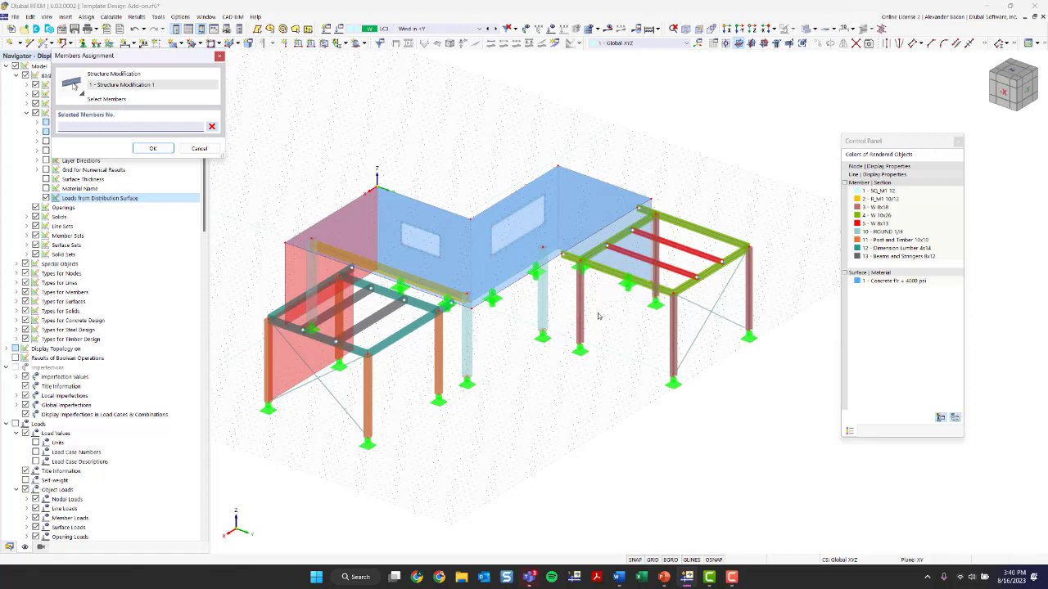
pyautogui.keyDown('ctrl'); pyautogui.moveTo(657, 351); pyautogui.dragTo(716, 450, button='middle'); pyautogui.keyUp('ctrl')
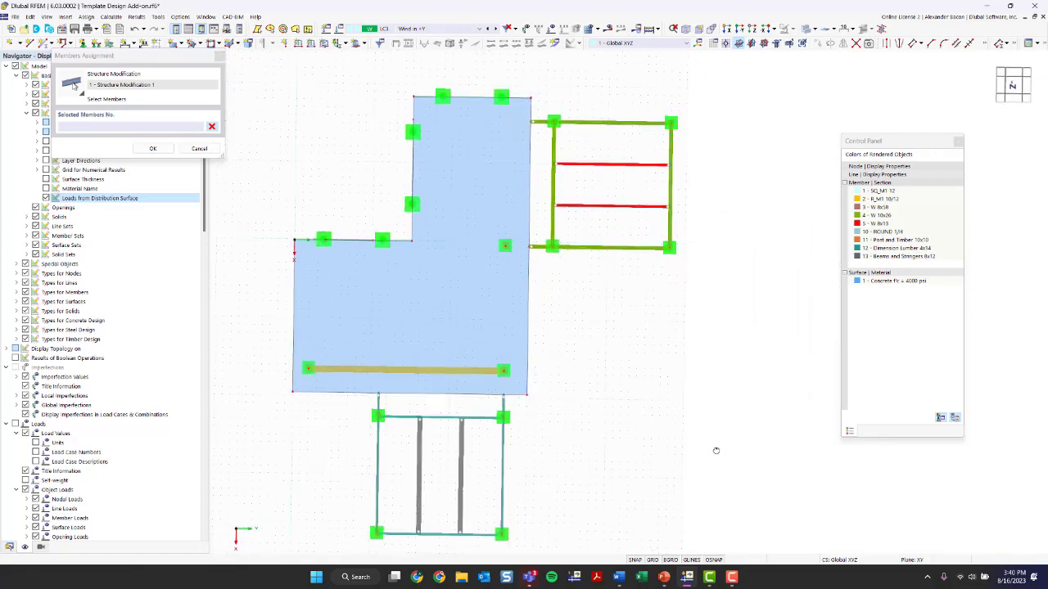
pyautogui.moveTo(706, 104); pyautogui.dragTo(543, 281)
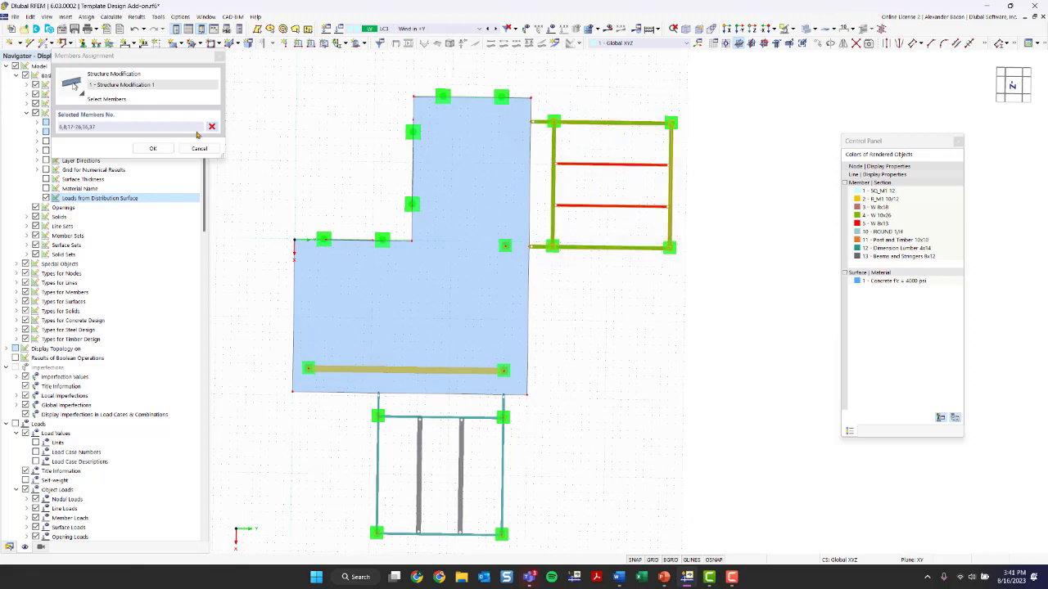
pyautogui.moveTo(109, 55); pyautogui.dragTo(238, 92)
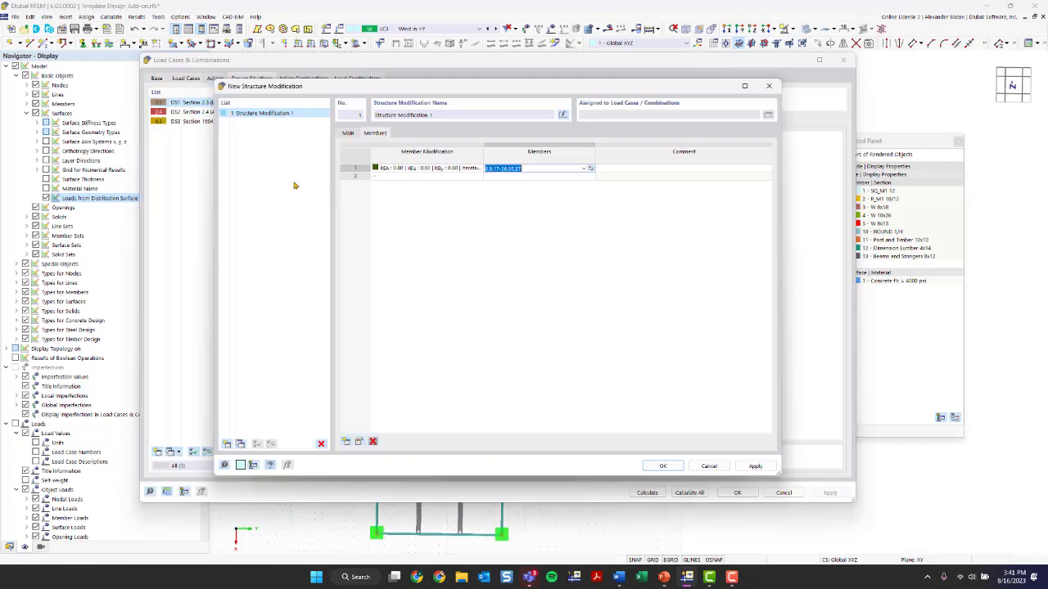
pyautogui.click(281, 185)
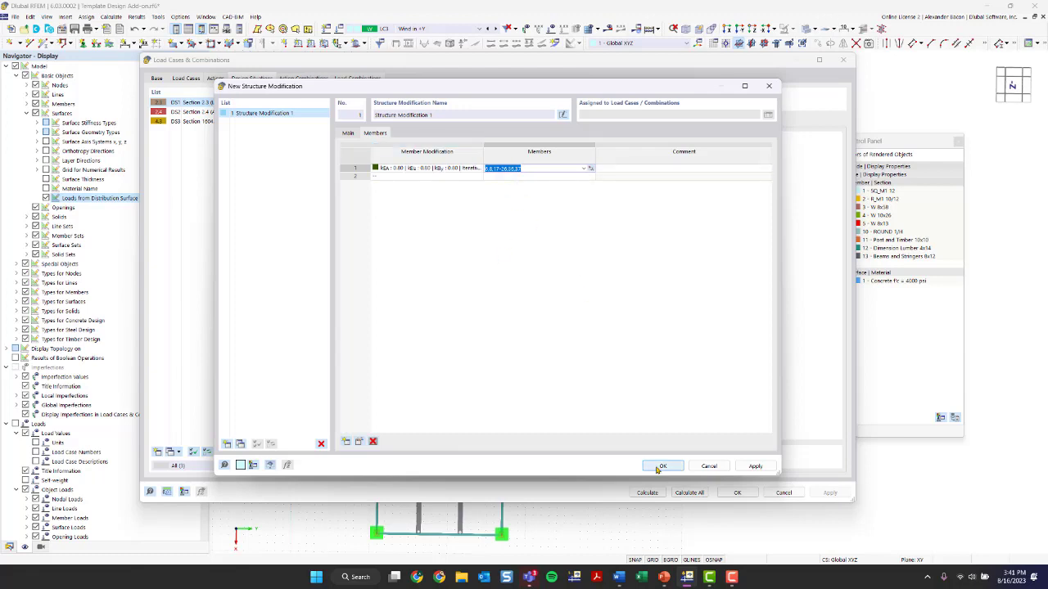
# Add a second row with a new stiffness modification of type ACI 318-19 Table 6.6.3.1.1(a) | Concrete Structures for Columns
pyautogui.click(478, 178)
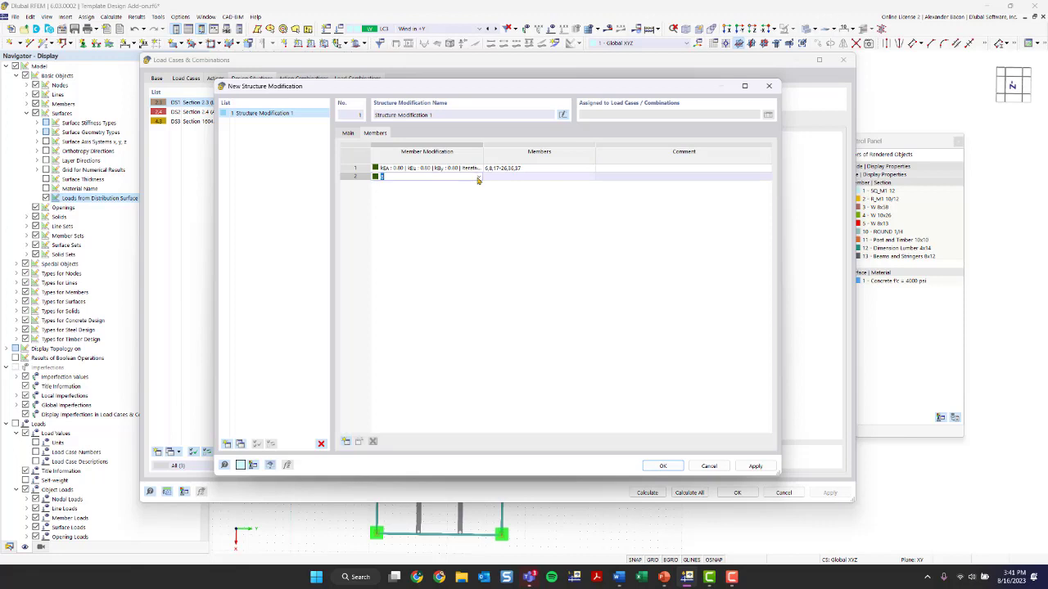
pyautogui.click(478, 178)
pyautogui.click(463, 192)
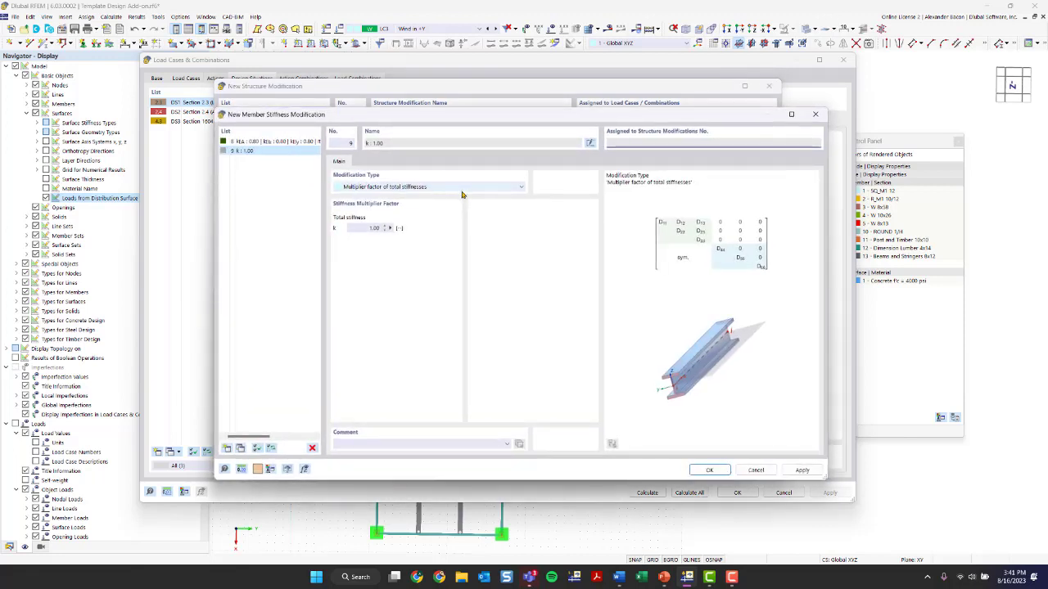
pyautogui.click(384, 188)
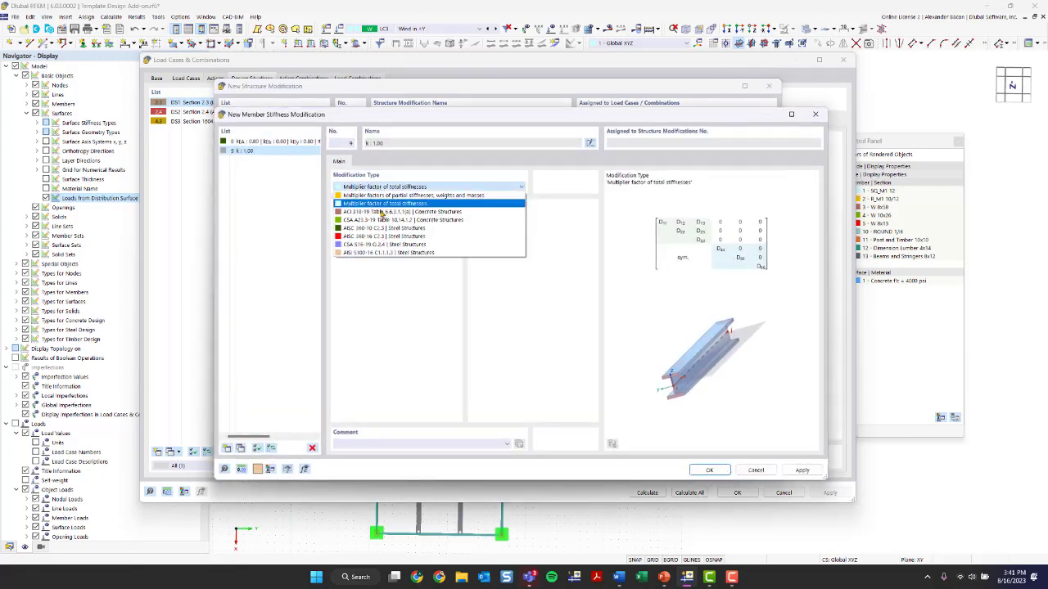
pyautogui.click(381, 212)
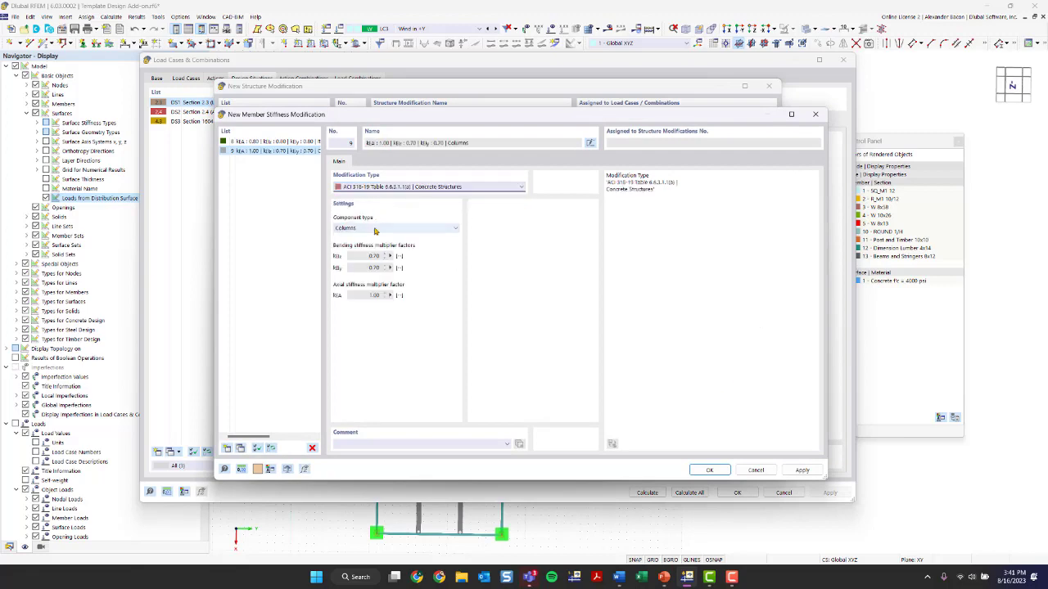
pyautogui.click(710, 470)
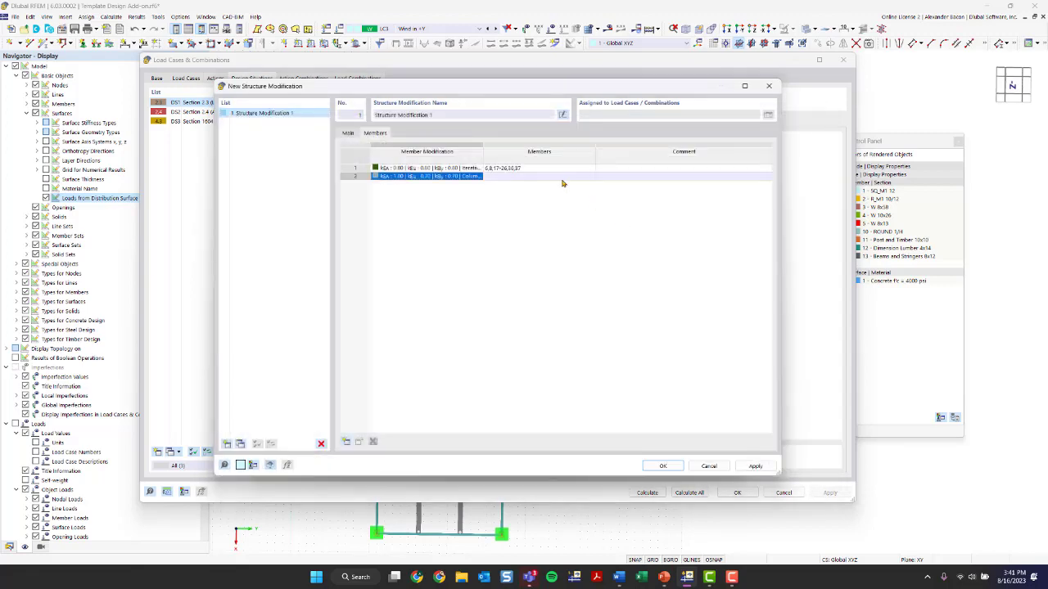
# Assign the concrete column stiffness modification to members 2, 41 and 44 picked in the model
pyautogui.click(573, 176)
pyautogui.click(588, 176)
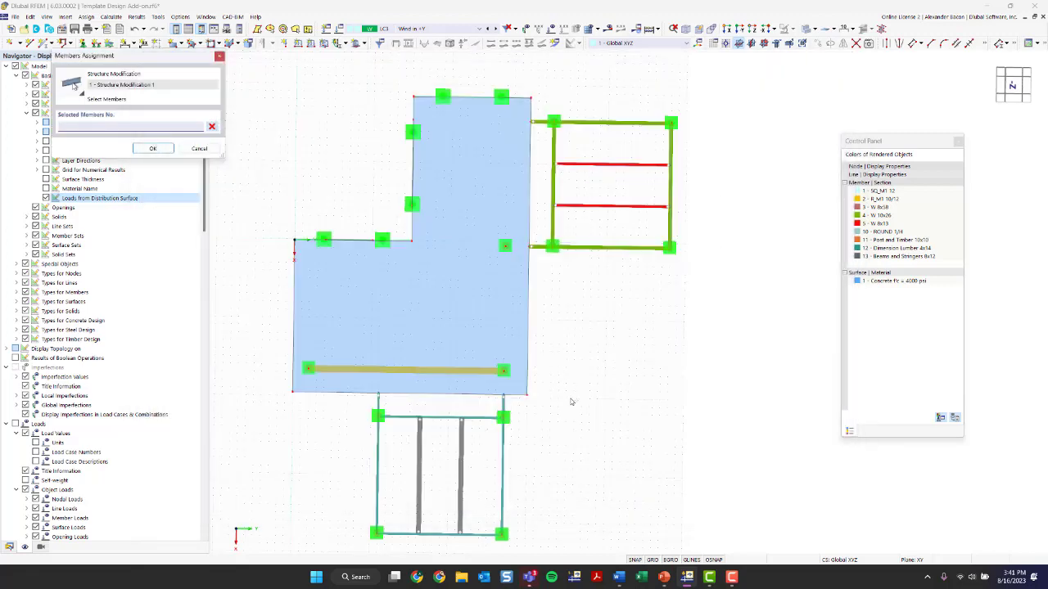
pyautogui.keyDown('ctrl'); pyautogui.moveTo(597, 401); pyautogui.dragTo(117, 274, button='middle'); pyautogui.keyUp('ctrl')
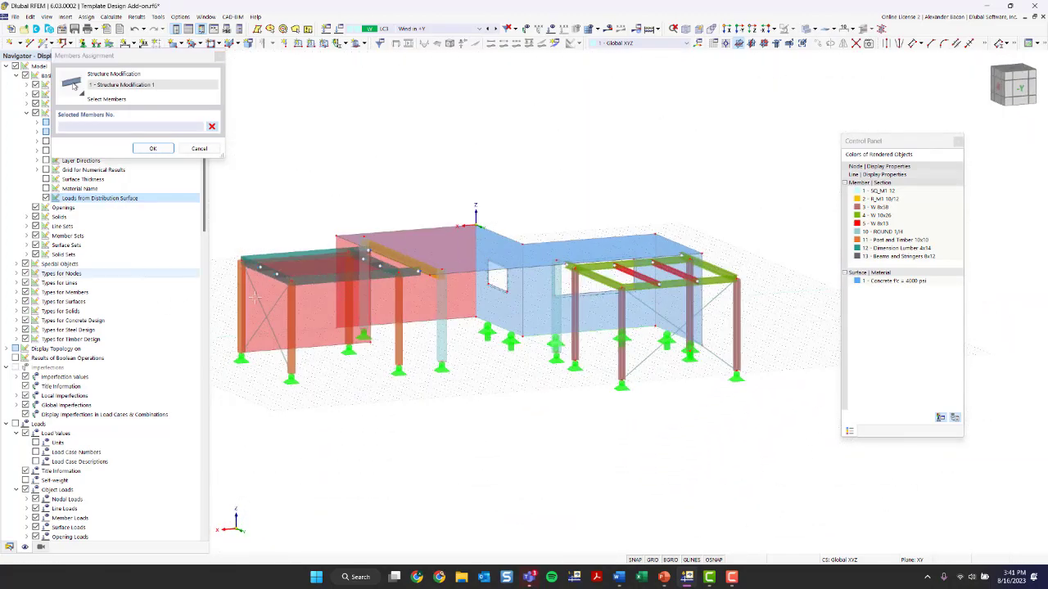
pyautogui.click(363, 310)
pyautogui.click(442, 340)
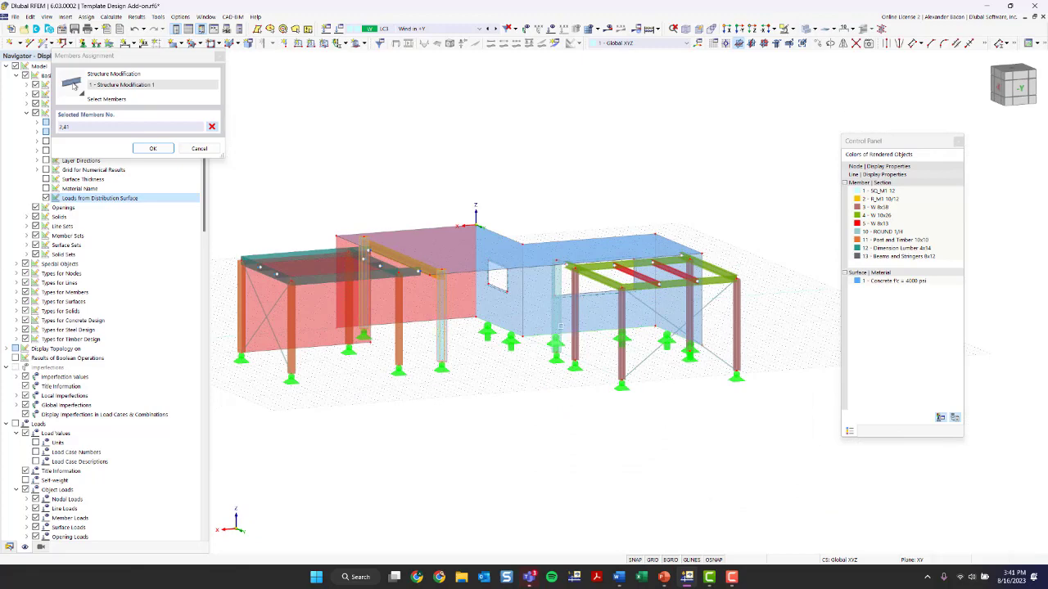
pyautogui.click(152, 148)
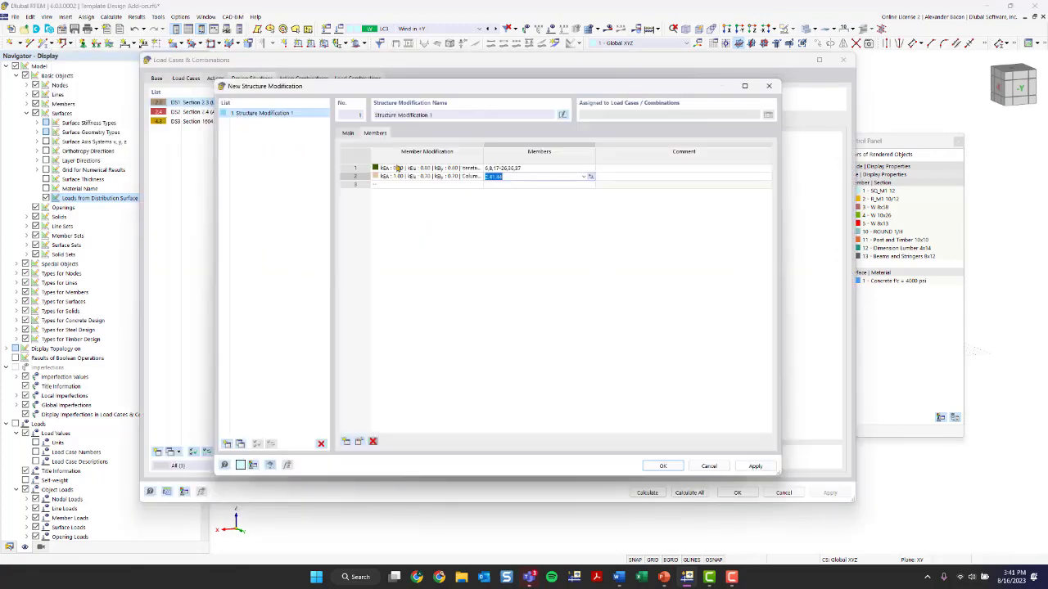
# Add a third row with a new ACI 318-19 Table 6.6.3.1.1(a) concrete stiffness modification with component type Beams
pyautogui.click(434, 187)
pyautogui.click(480, 186)
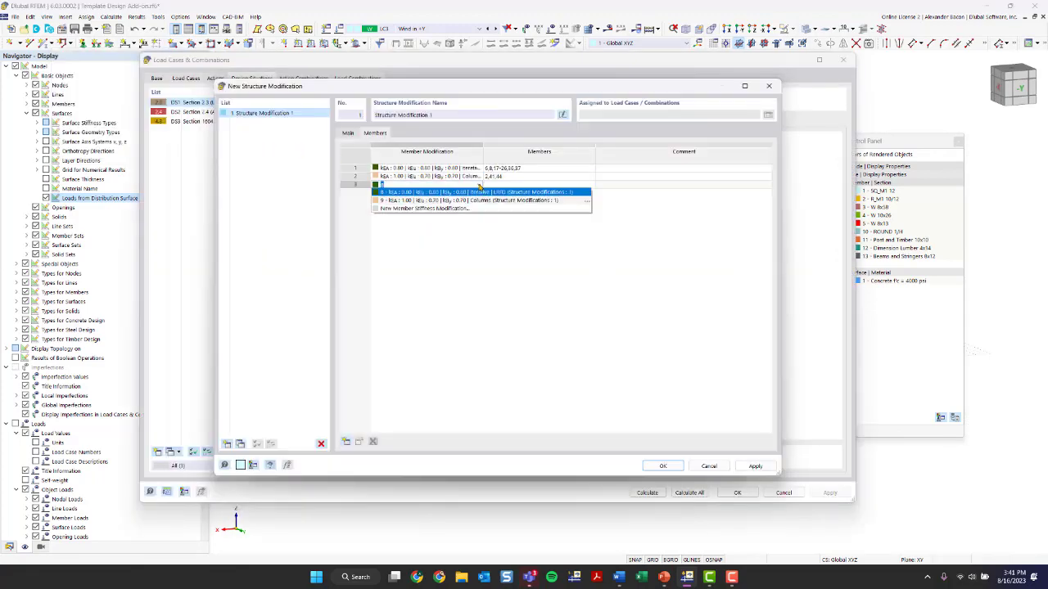
pyautogui.click(457, 208)
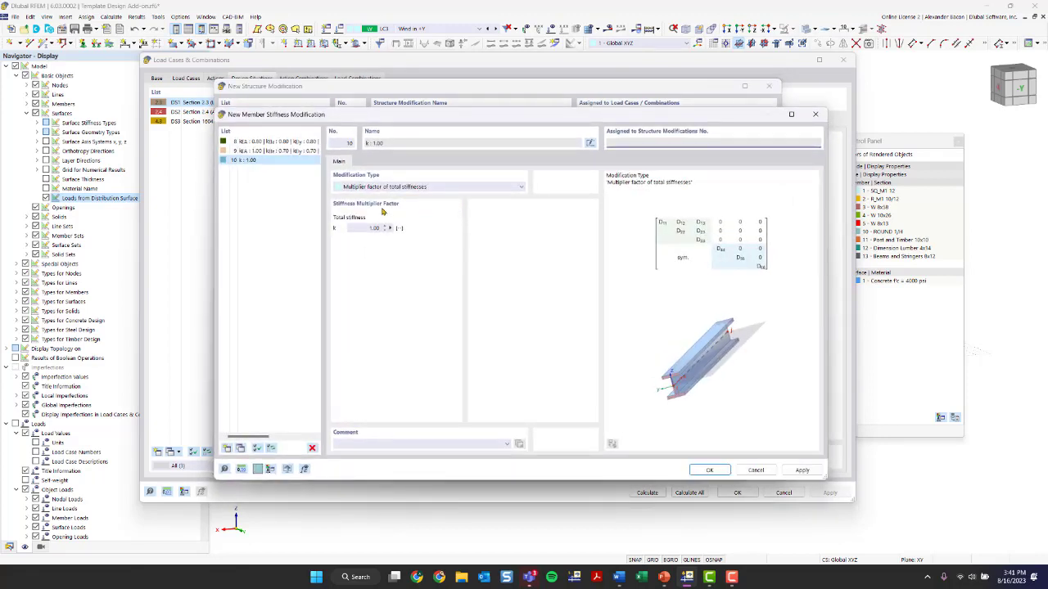
pyautogui.click(376, 187)
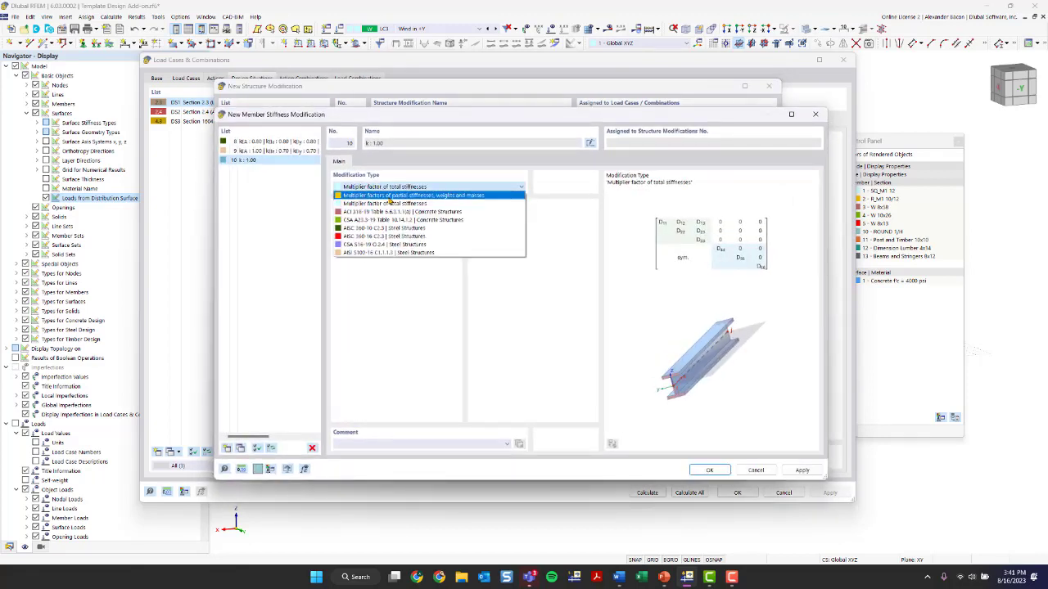
pyautogui.click(382, 214)
pyautogui.click(363, 229)
pyautogui.click(376, 243)
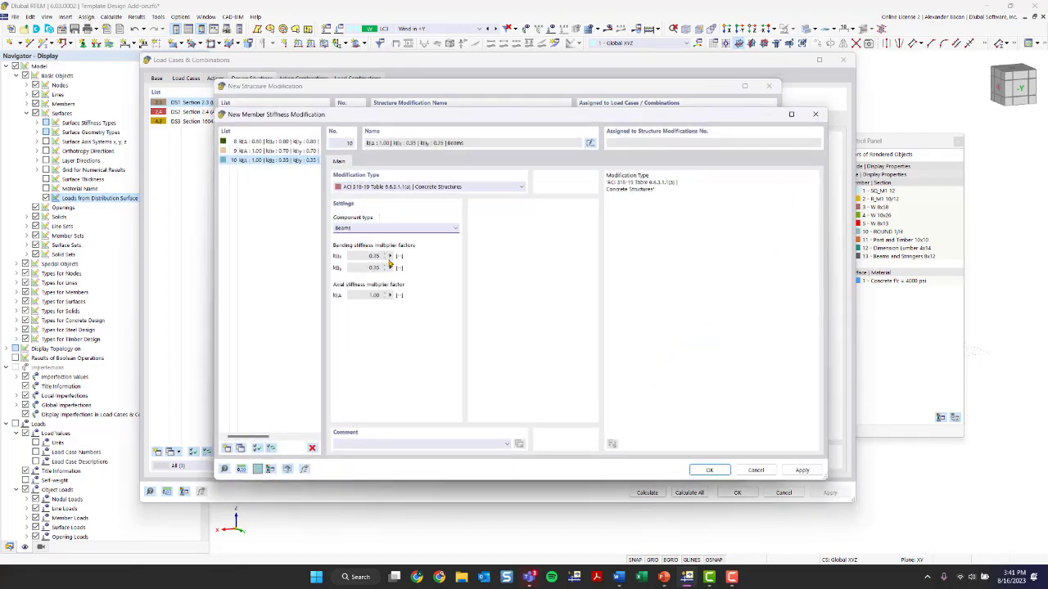
pyautogui.click(709, 470)
# Assign the concrete beam stiffness modification to member 4 picked in the model
pyautogui.click(531, 185)
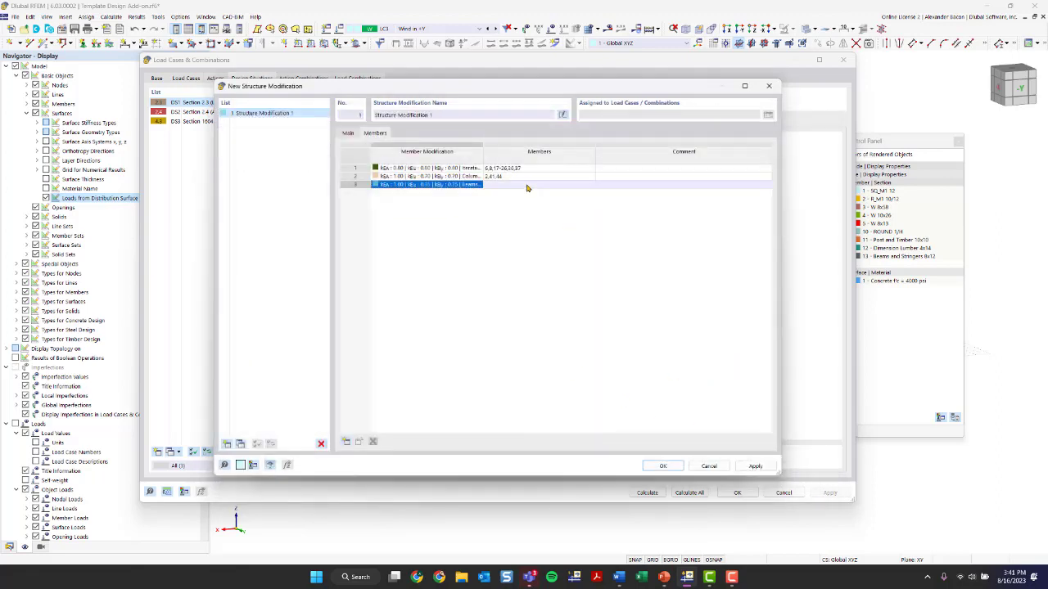
pyautogui.click(589, 187)
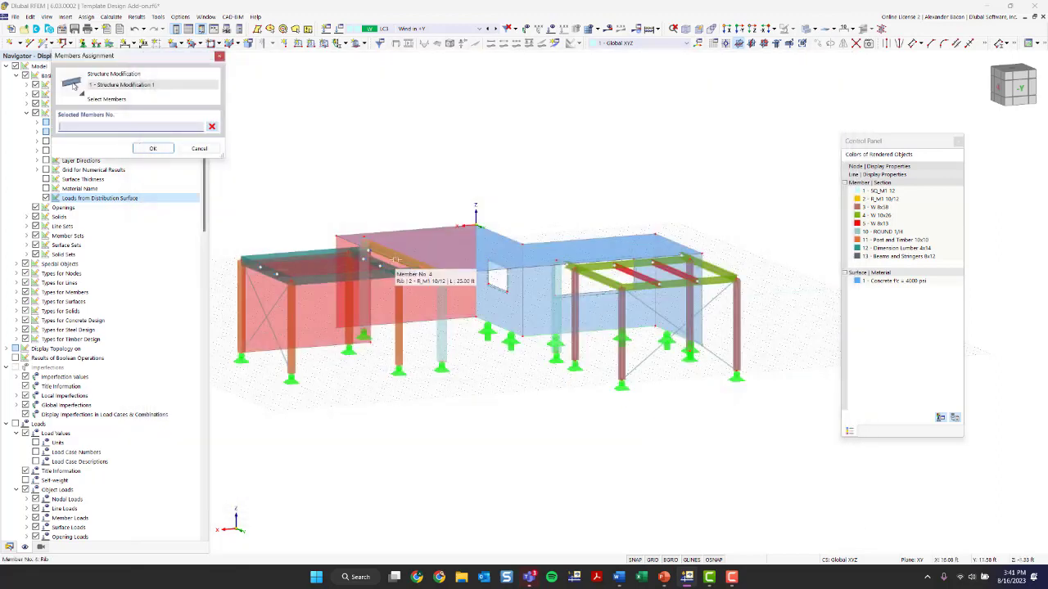
pyautogui.click(395, 261)
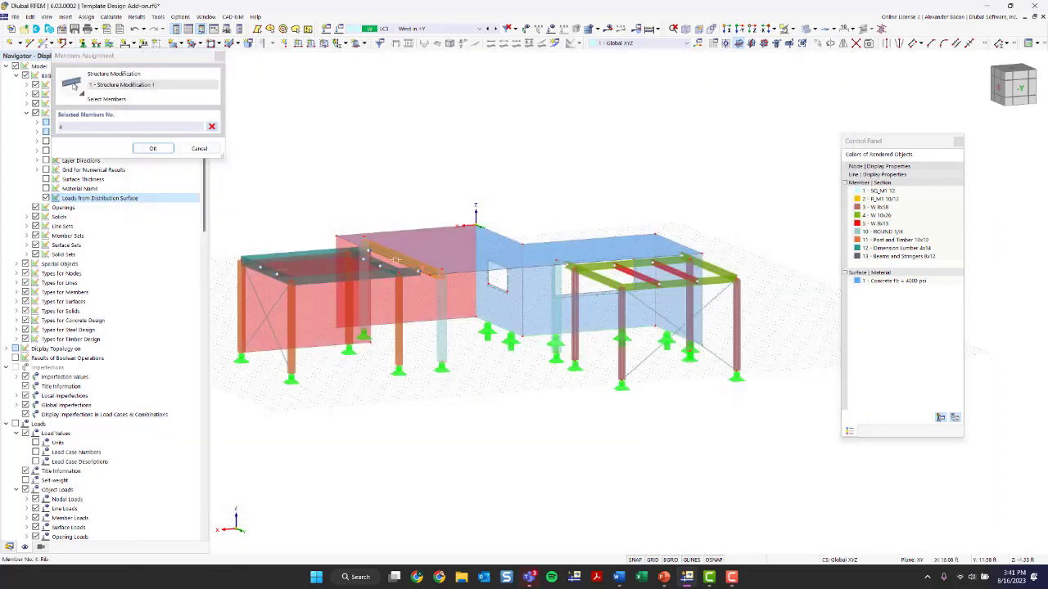
pyautogui.click(153, 148)
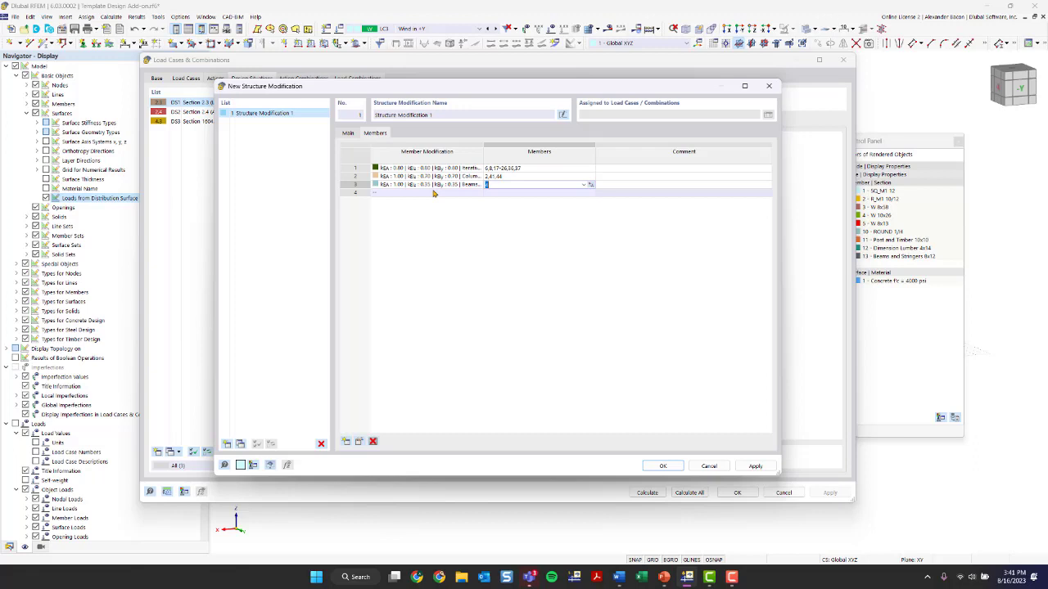
# Enable stiffness modification of surfaces in the structure modification and open its surface assignments
pyautogui.click(348, 132)
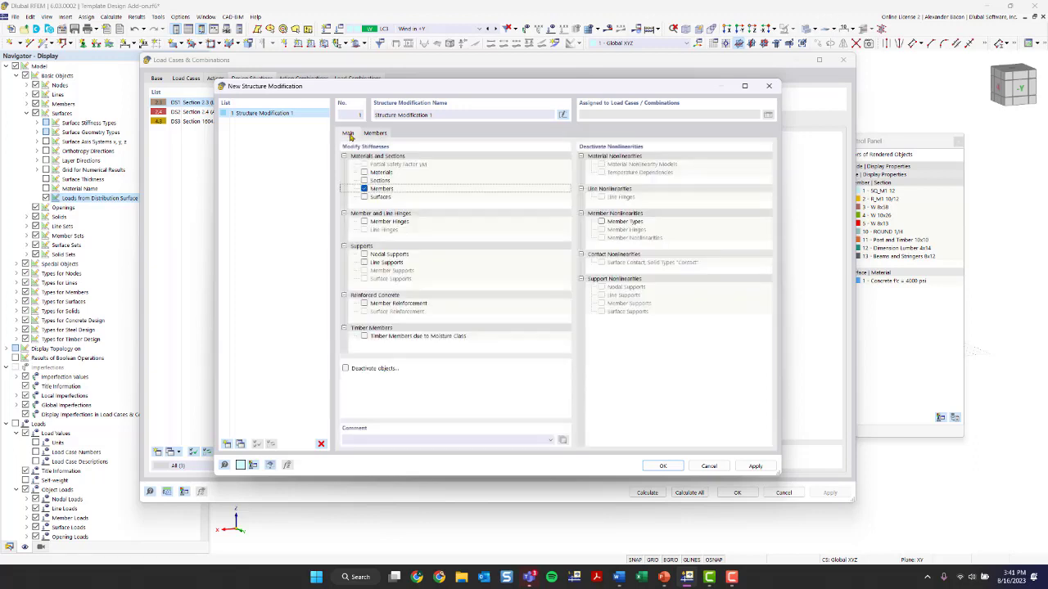
pyautogui.click(365, 198)
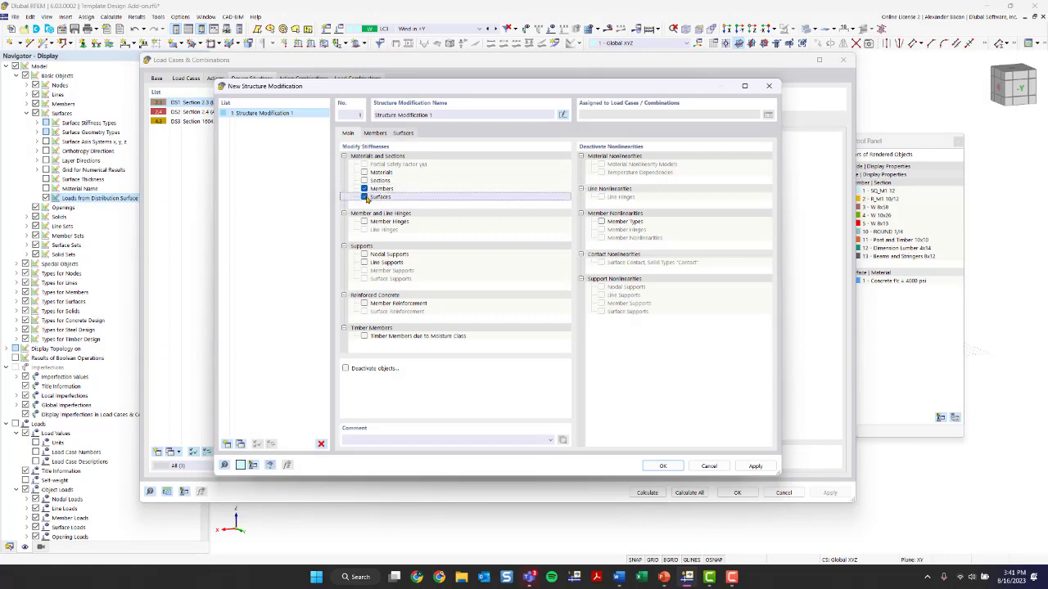
pyautogui.click(403, 133)
# Add a surface row using the kt 0.25 flat plates and flat slabs modification and assign it to surface 6
pyautogui.click(464, 168)
pyautogui.click(482, 169)
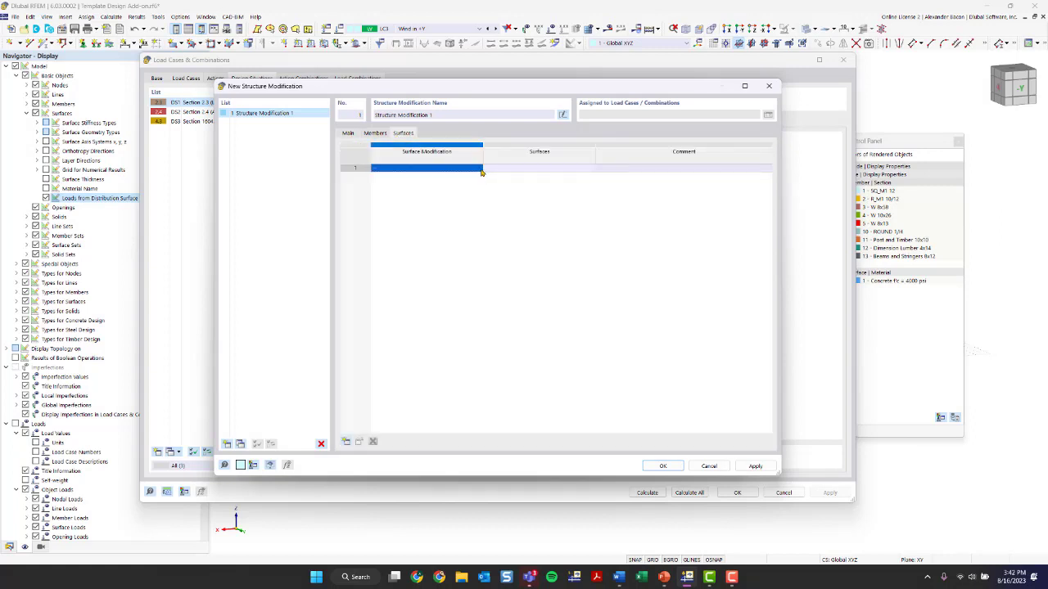
pyautogui.click(475, 168)
pyautogui.click(479, 170)
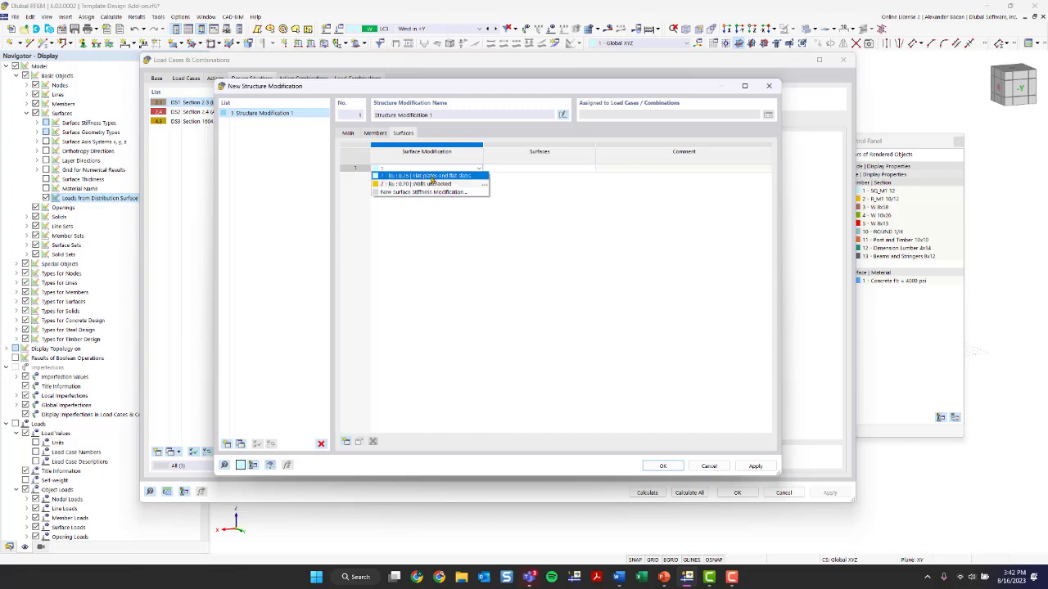
pyautogui.click(432, 176)
pyautogui.click(479, 169)
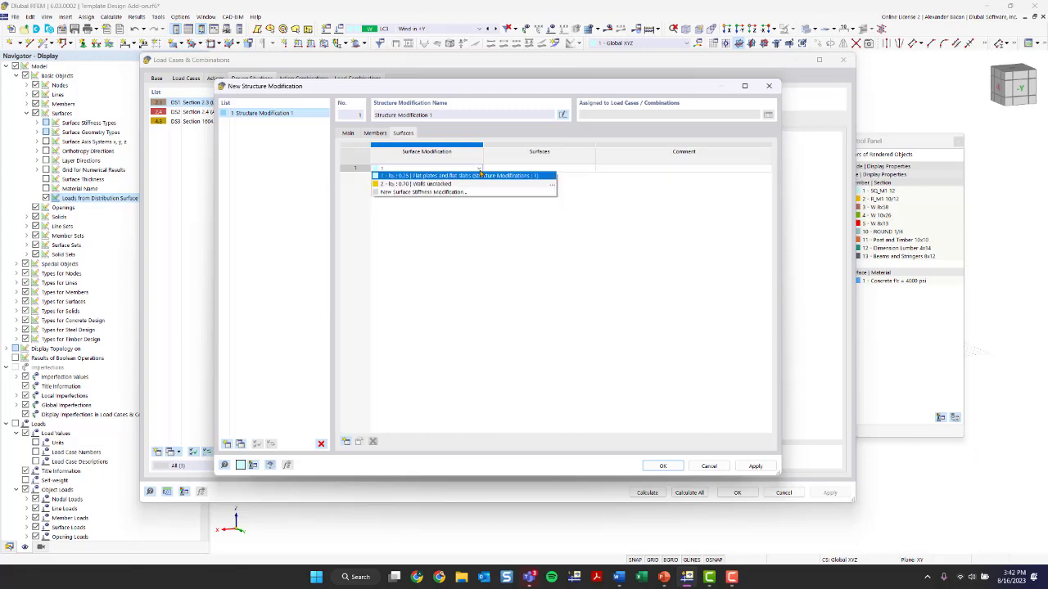
pyautogui.click(475, 177)
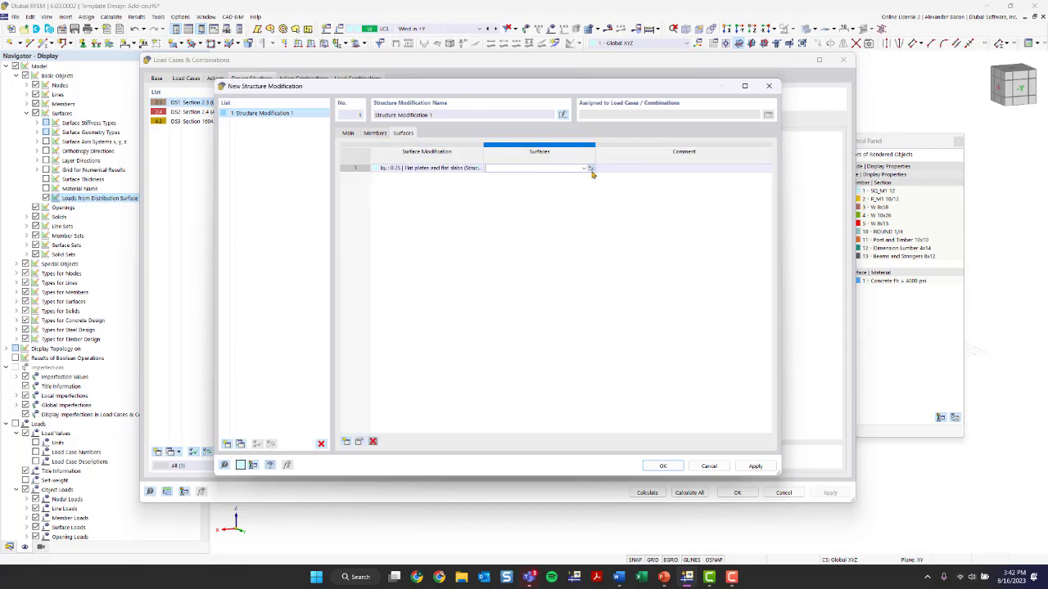
pyautogui.click(591, 169)
pyautogui.click(471, 241)
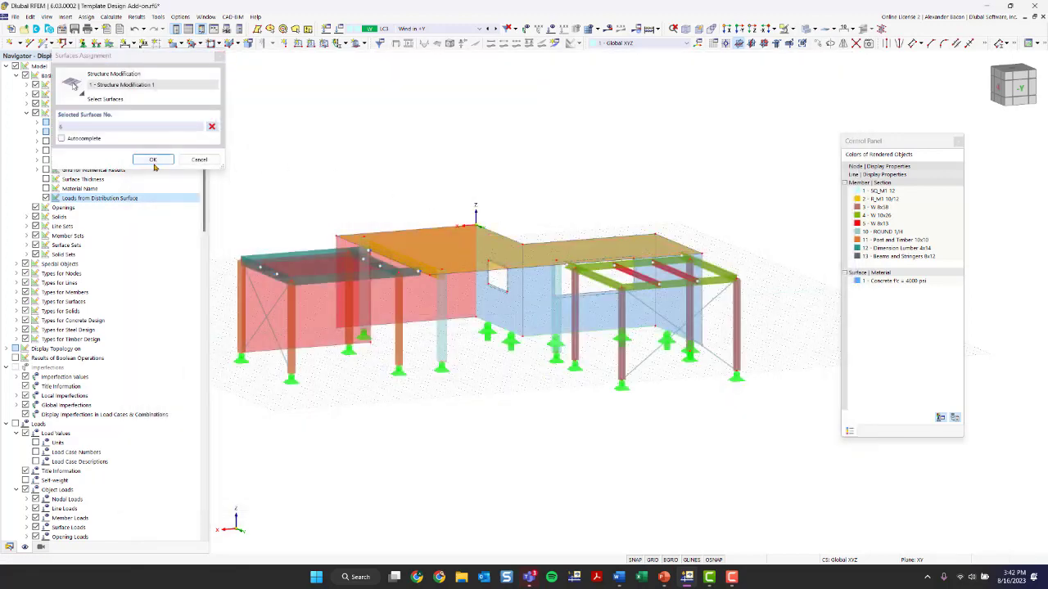
pyautogui.click(153, 159)
# Add a second surface row with the kt 0.70 walls uncracked modification assigned to surfaces 2-4, then confirm the structure modification
pyautogui.click(434, 177)
pyautogui.click(479, 176)
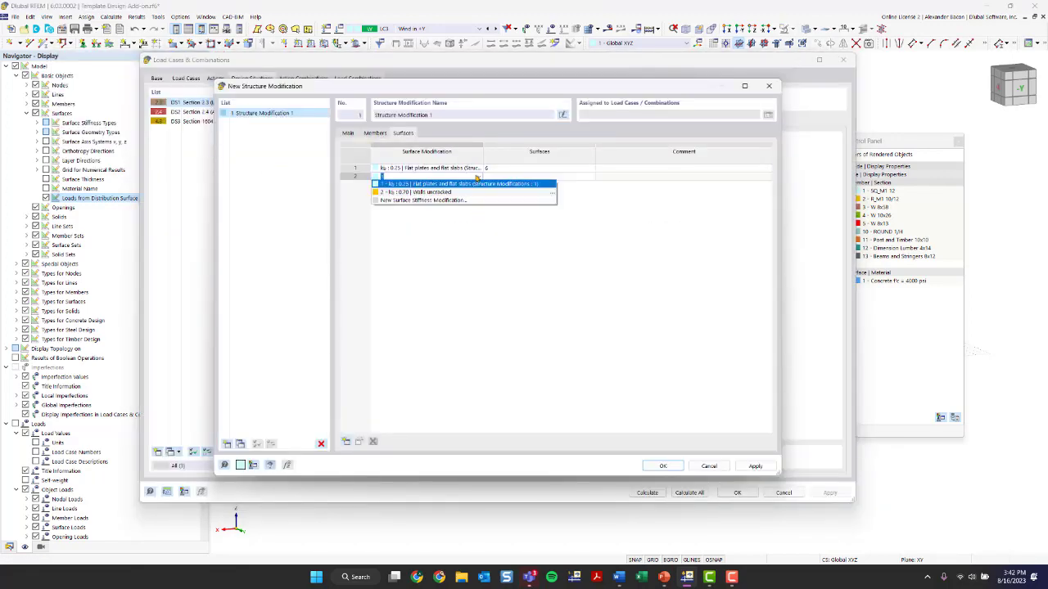
pyautogui.click(458, 196)
pyautogui.click(516, 177)
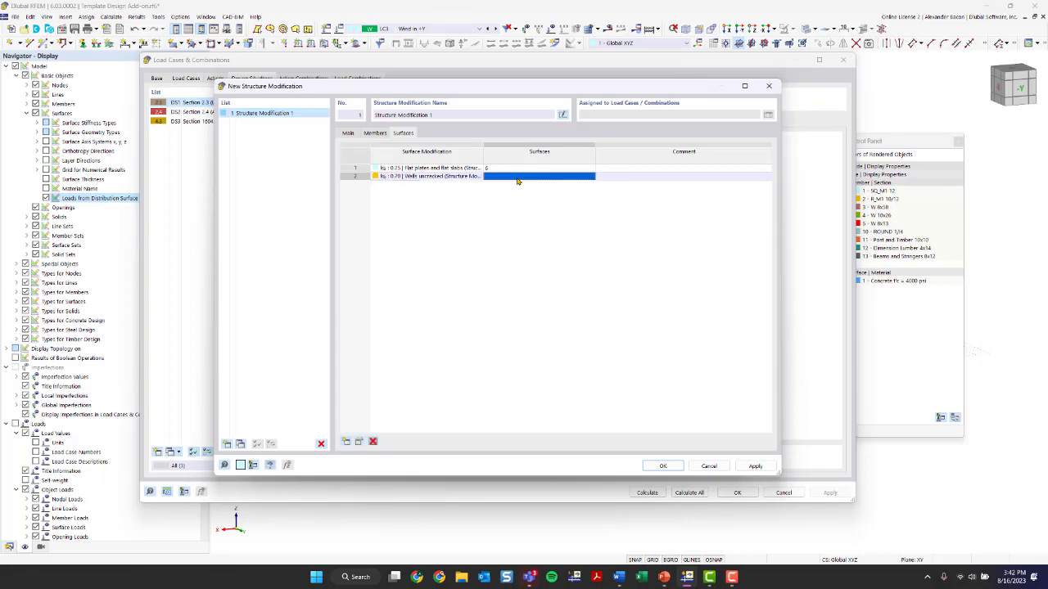
pyautogui.click(591, 177)
pyautogui.scroll(5, 398, 271)
pyautogui.keyDown('ctrl'); pyautogui.moveTo(409, 273); pyautogui.dragTo(644, 456, button='middle'); pyautogui.keyUp('ctrl')
pyautogui.scroll(-9, 484, 270)
pyautogui.scroll(-3, 475, 284)
pyautogui.moveTo(653, 458); pyautogui.dragTo(460, 370)
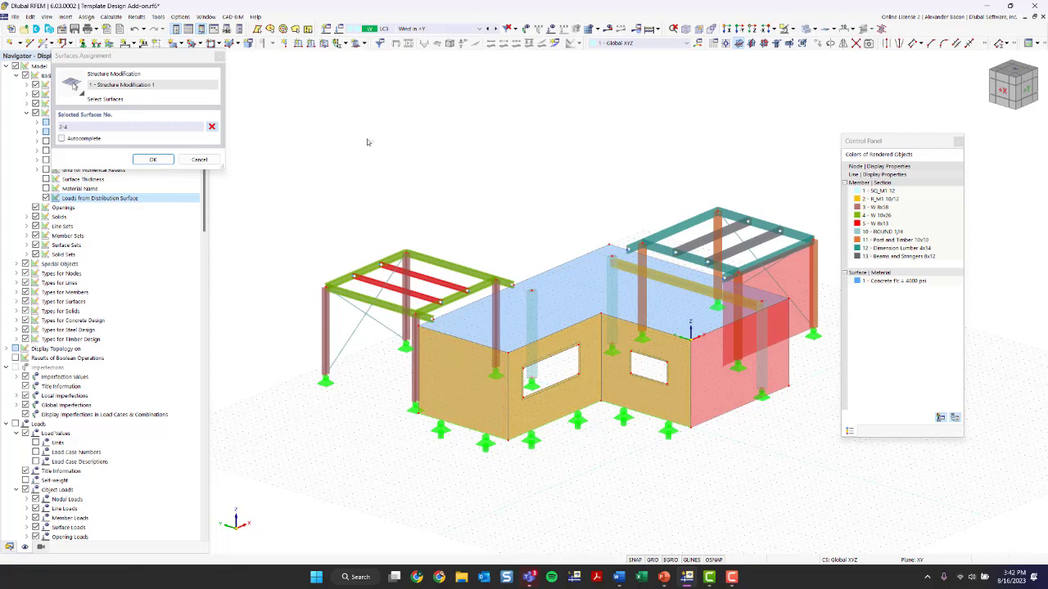
pyautogui.click(155, 164)
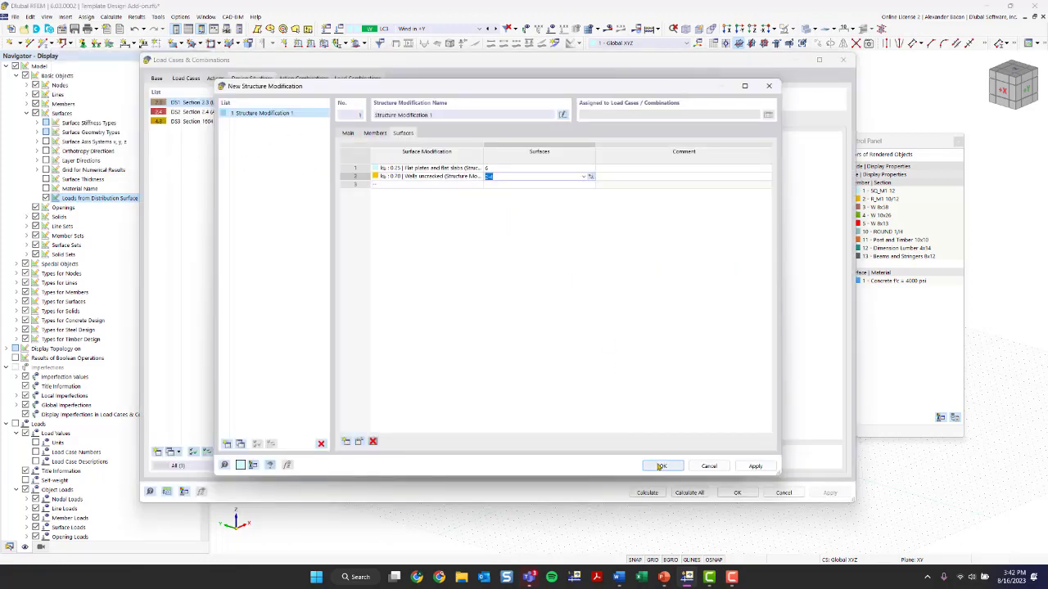
pyautogui.click(348, 132)
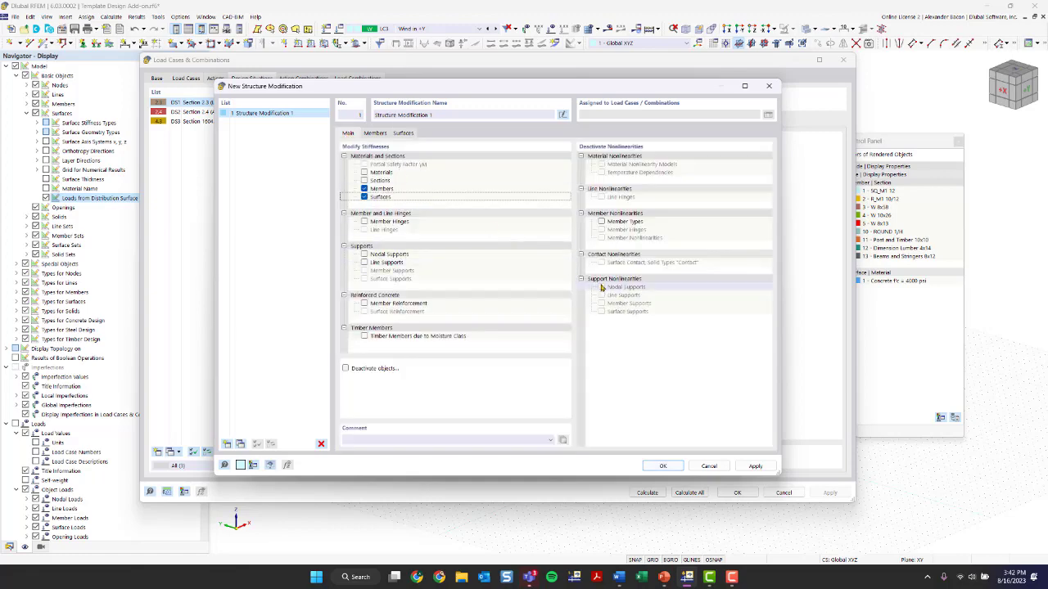
pyautogui.click(665, 466)
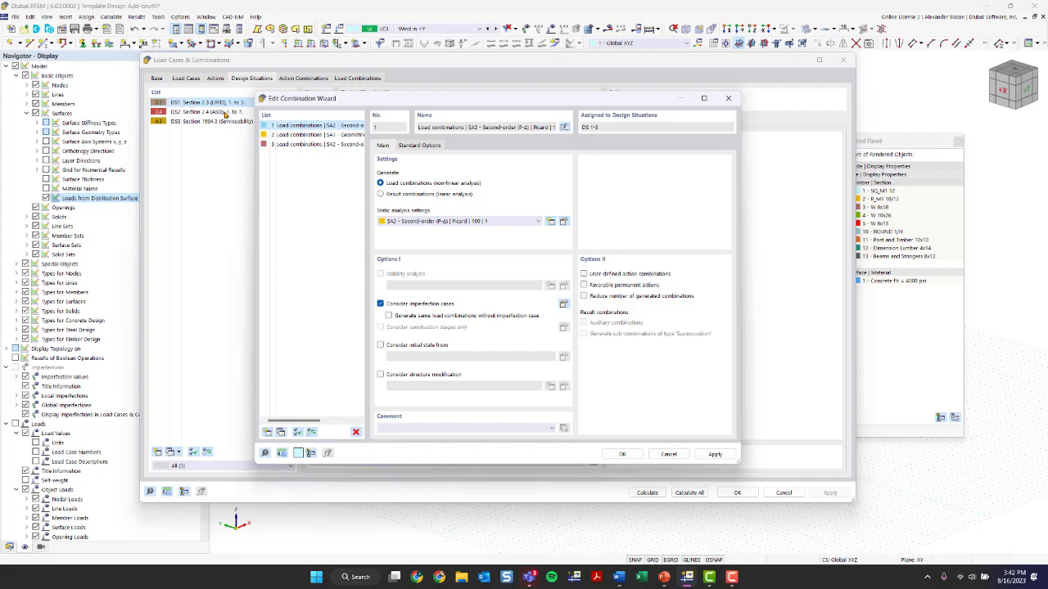
# Add a new combination wizard using SA2 Second-order (P-Δ) analysis with structure modification considered
pyautogui.click(268, 432)
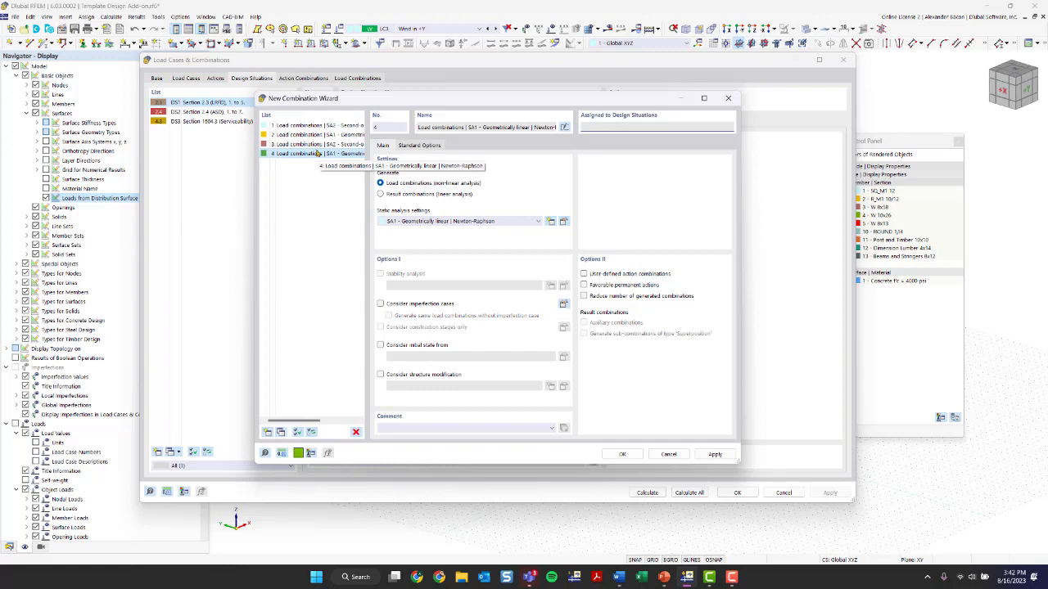
pyautogui.click(444, 221)
pyautogui.click(442, 237)
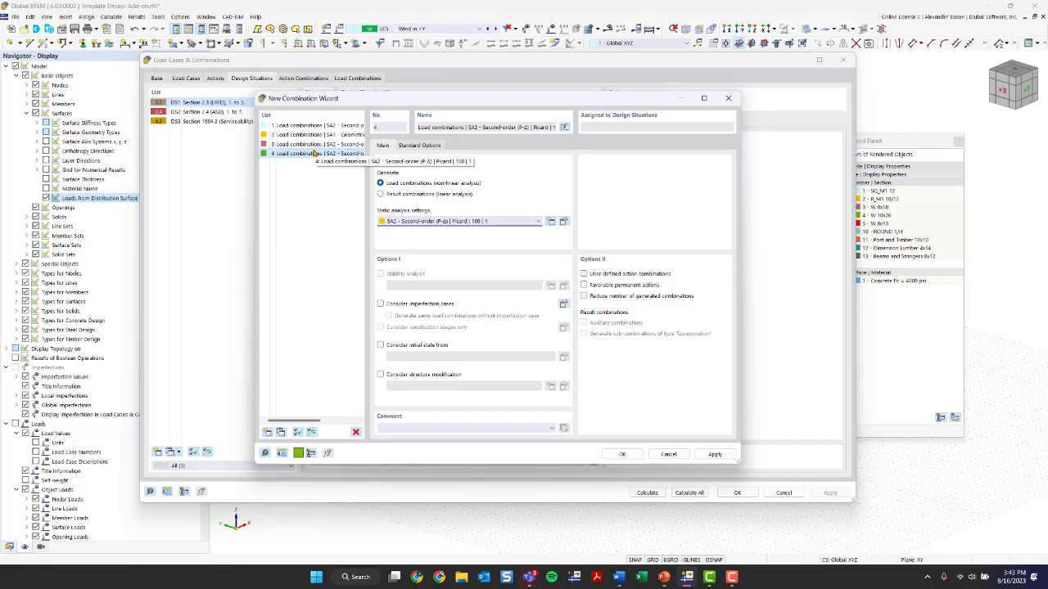
pyautogui.click(412, 375)
# Add Structure Modification 2 with a new AISC 360-16 C2.3 steel member stiffness modification, then confirm the combination wizard
pyautogui.click(562, 390)
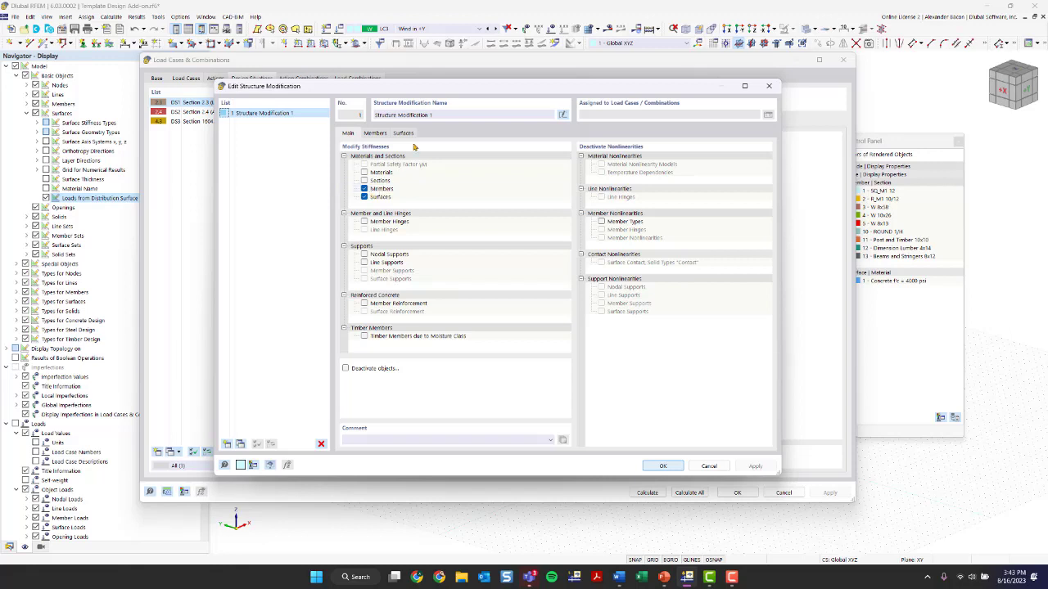
pyautogui.click(376, 134)
pyautogui.click(354, 132)
pyautogui.click(240, 445)
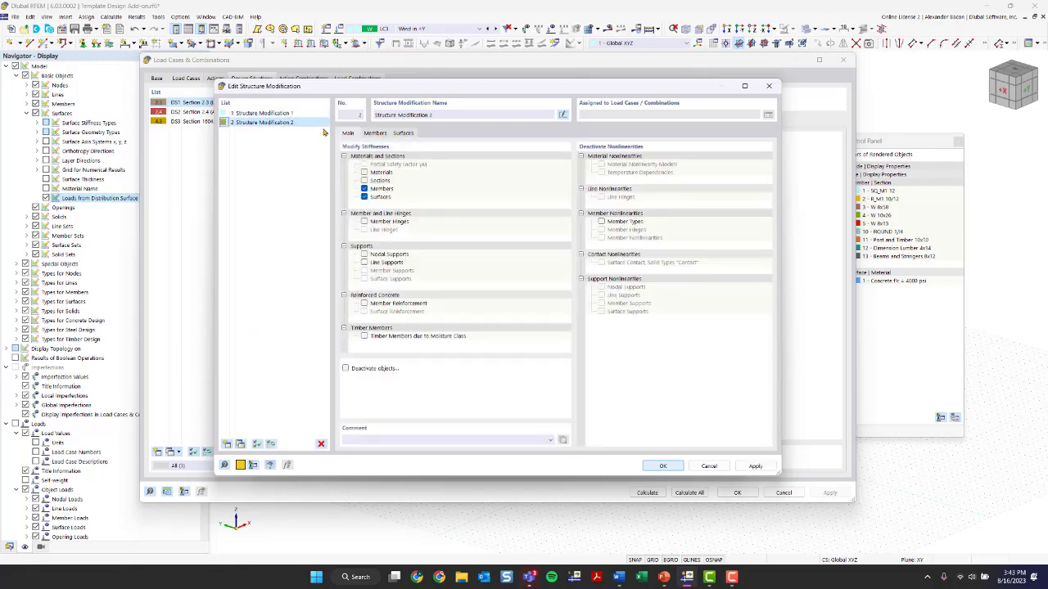
pyautogui.click(377, 135)
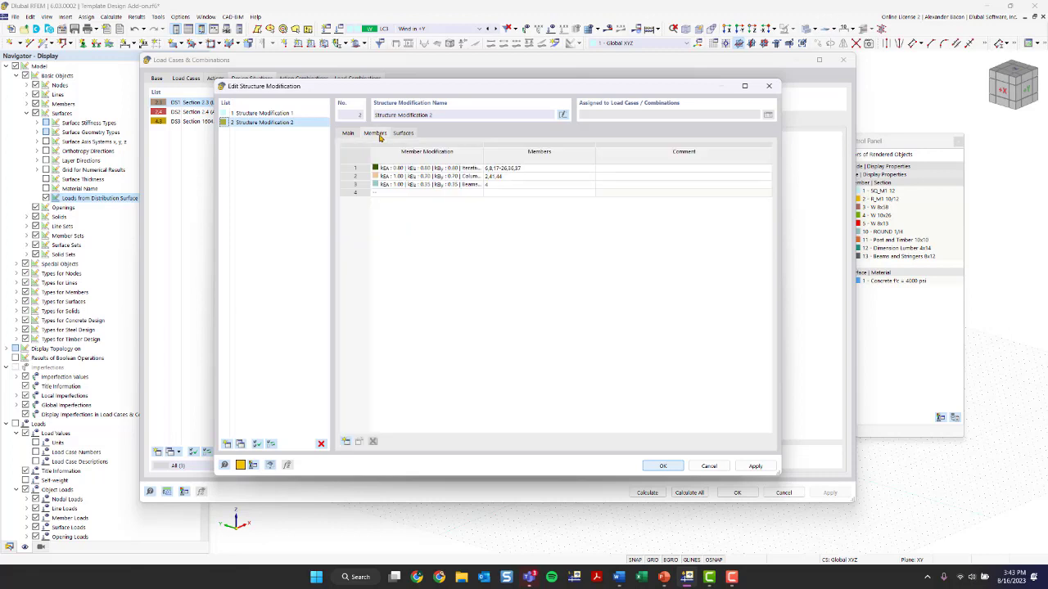
pyautogui.click(455, 168)
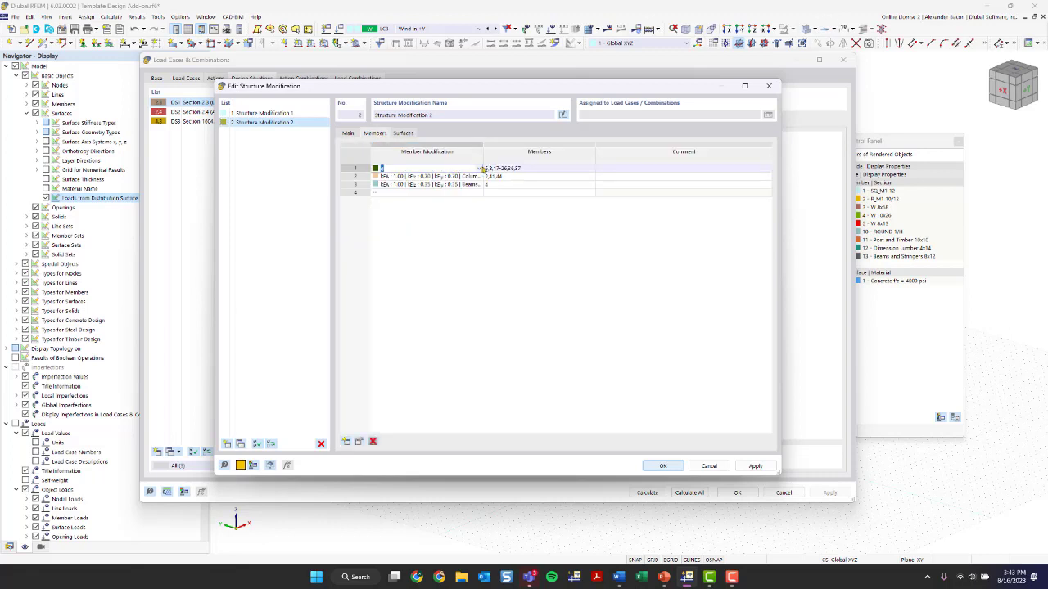
pyautogui.click(480, 169)
pyautogui.click(459, 204)
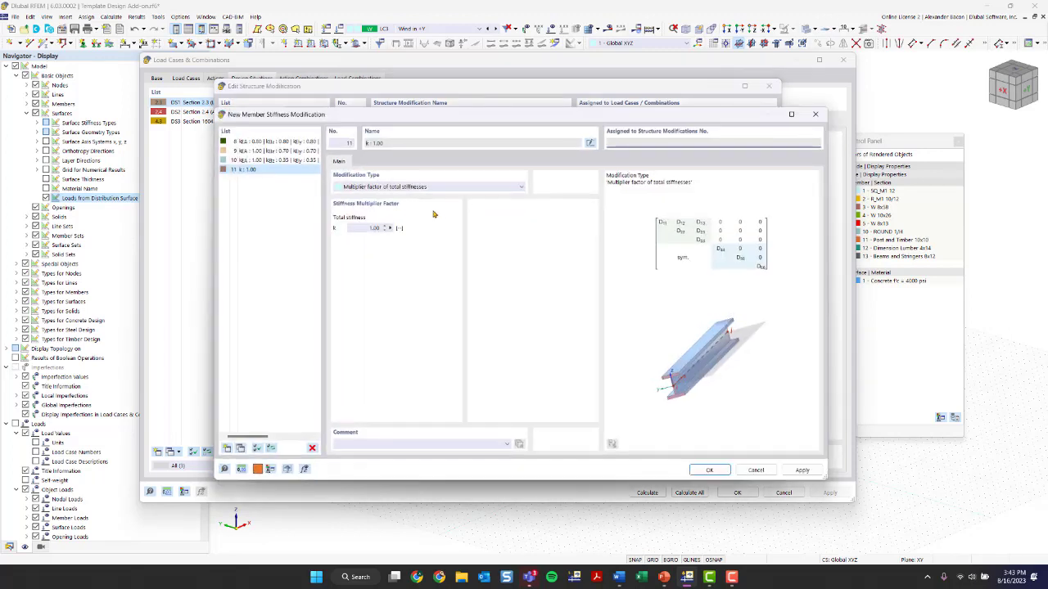
pyautogui.click(399, 188)
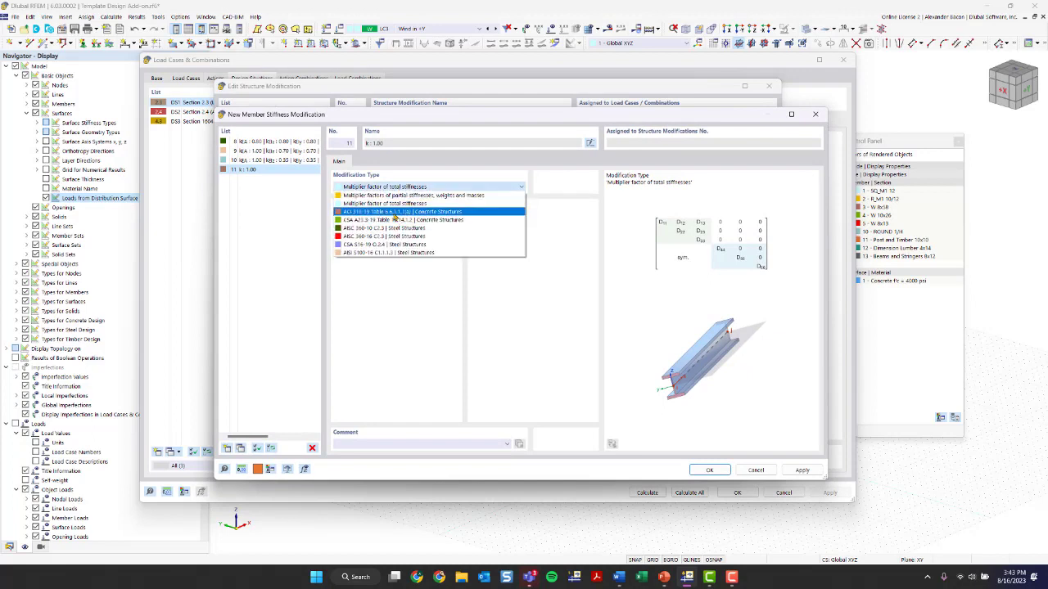
pyautogui.click(391, 237)
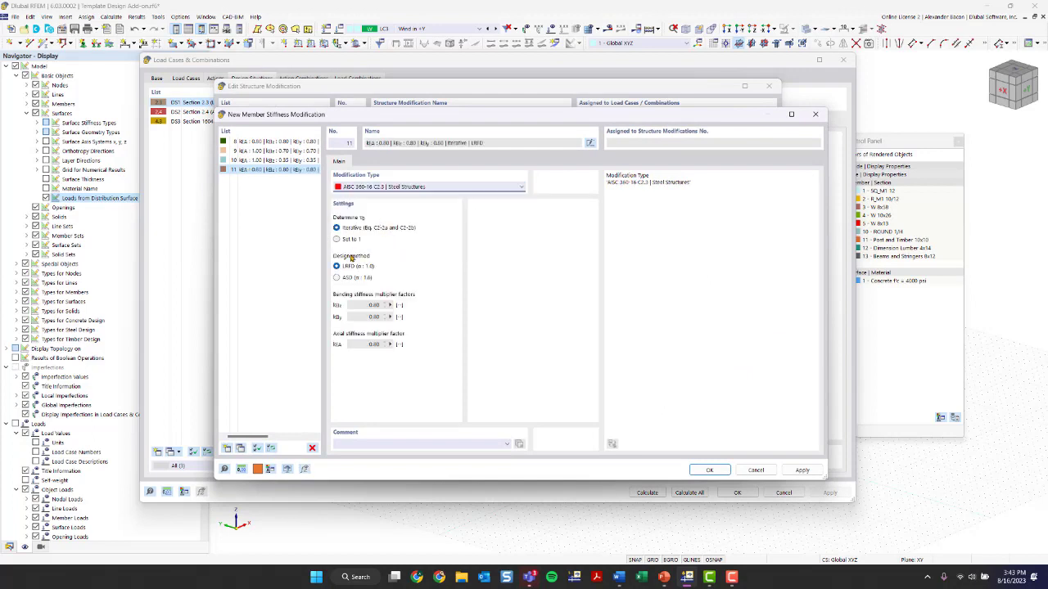
pyautogui.click(709, 470)
pyautogui.click(665, 466)
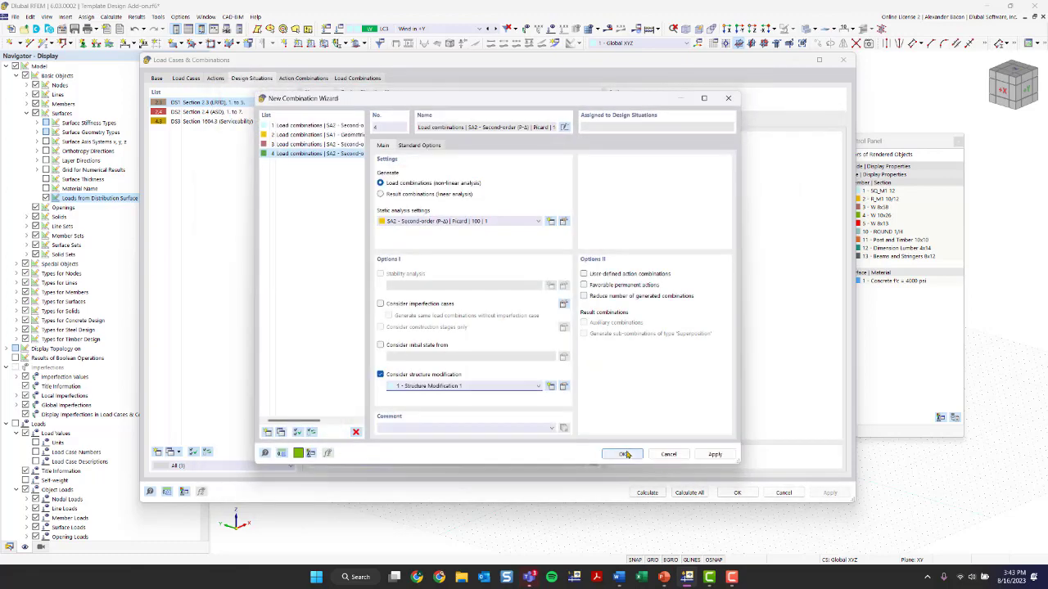
pyautogui.click(628, 453)
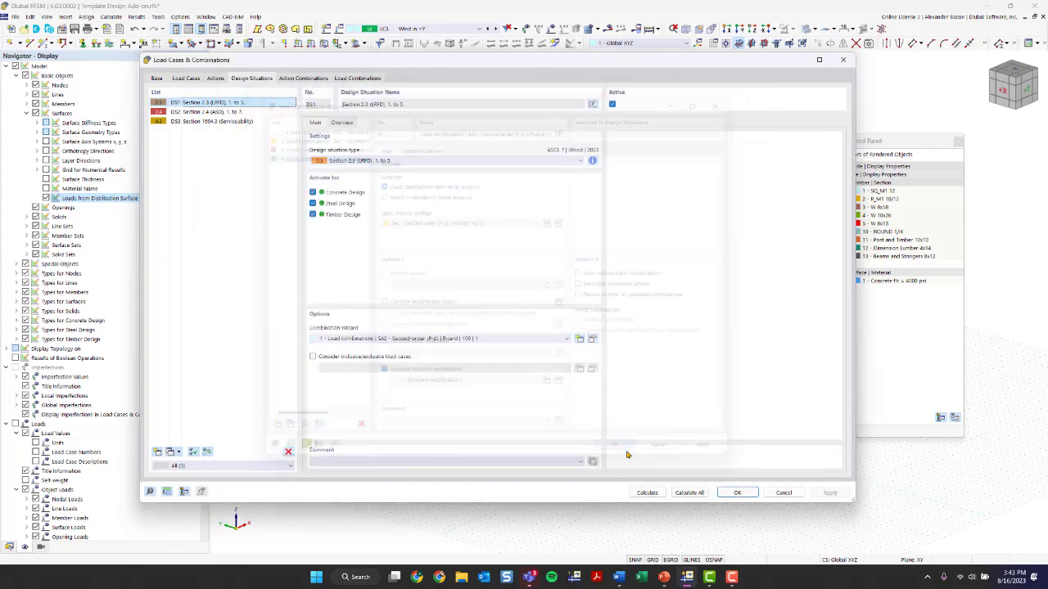
# Set design situation DS2's combination wizard to wizard 4
pyautogui.click(220, 112)
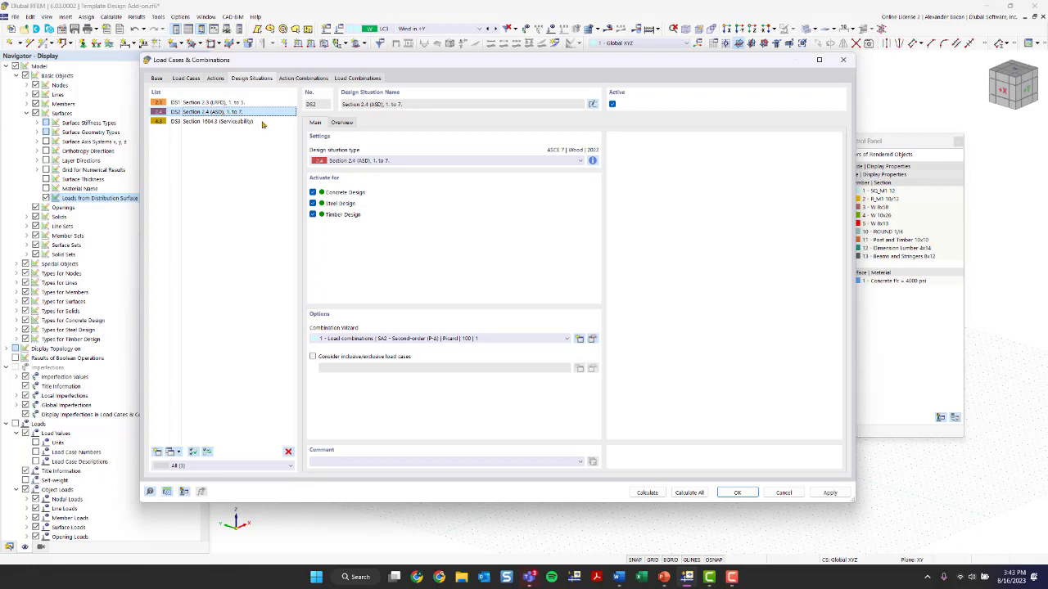
pyautogui.click(401, 339)
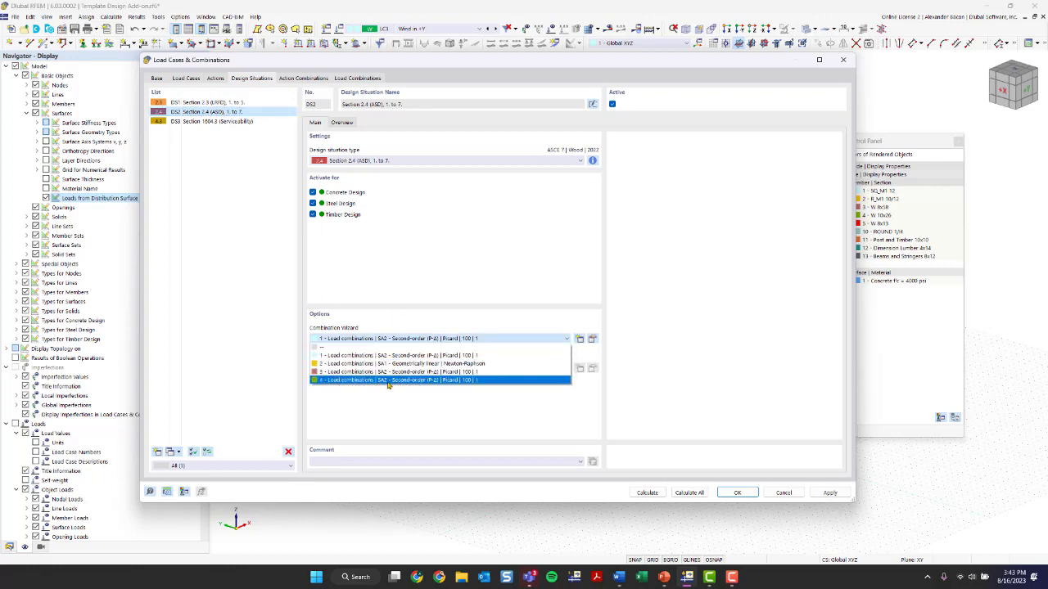
pyautogui.click(389, 381)
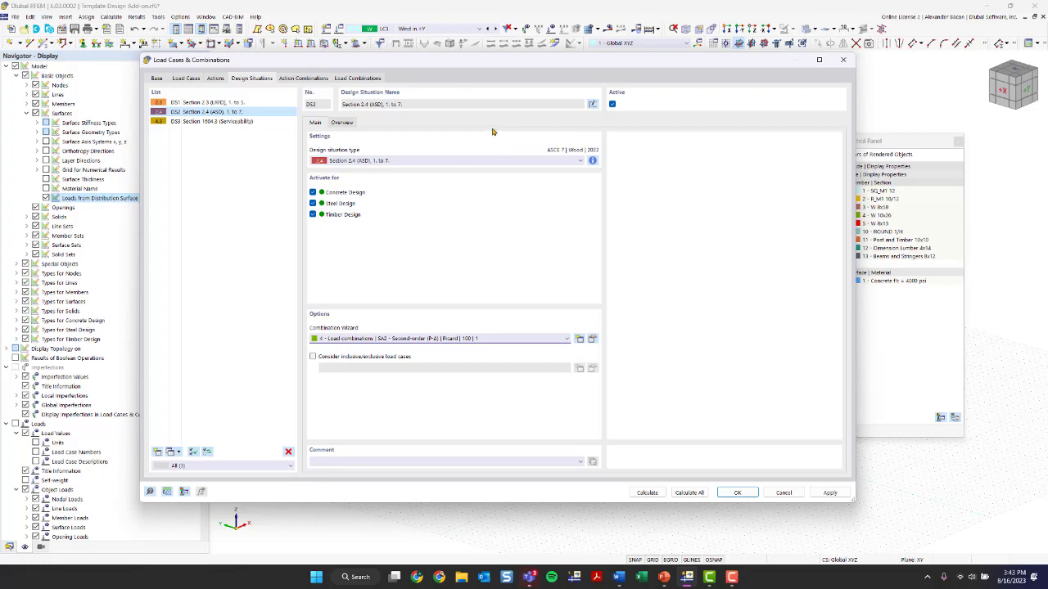
# Review the combination rules information for design situation DS3
pyautogui.click(215, 123)
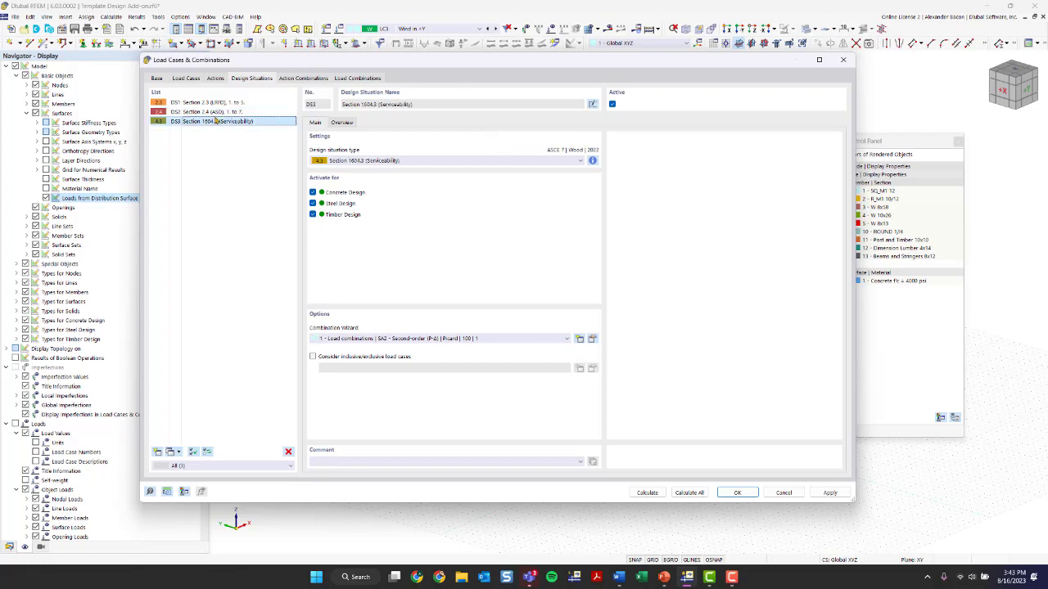
pyautogui.press('Up')
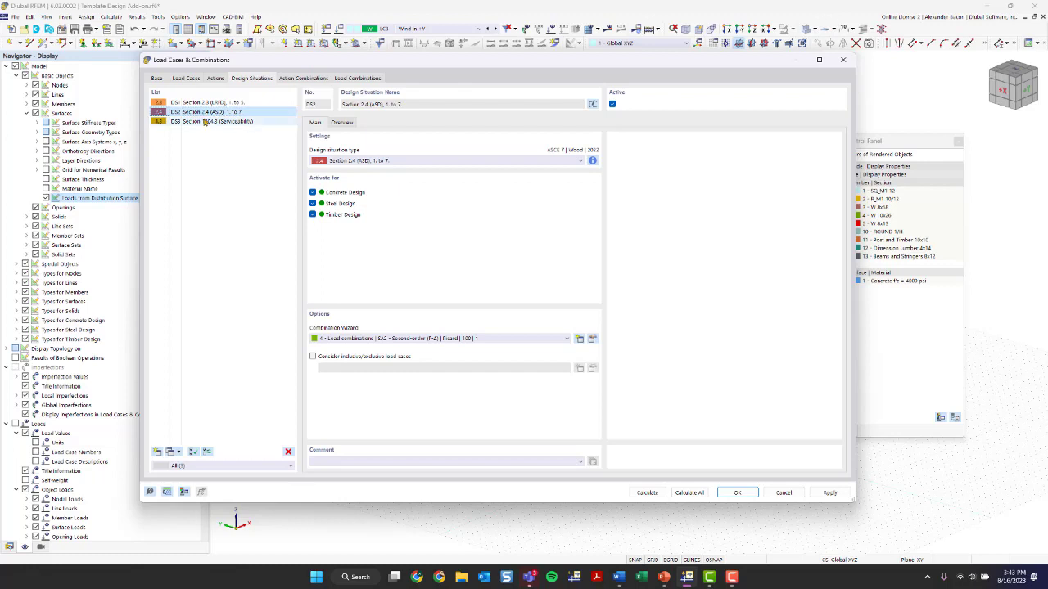
pyautogui.click(205, 121)
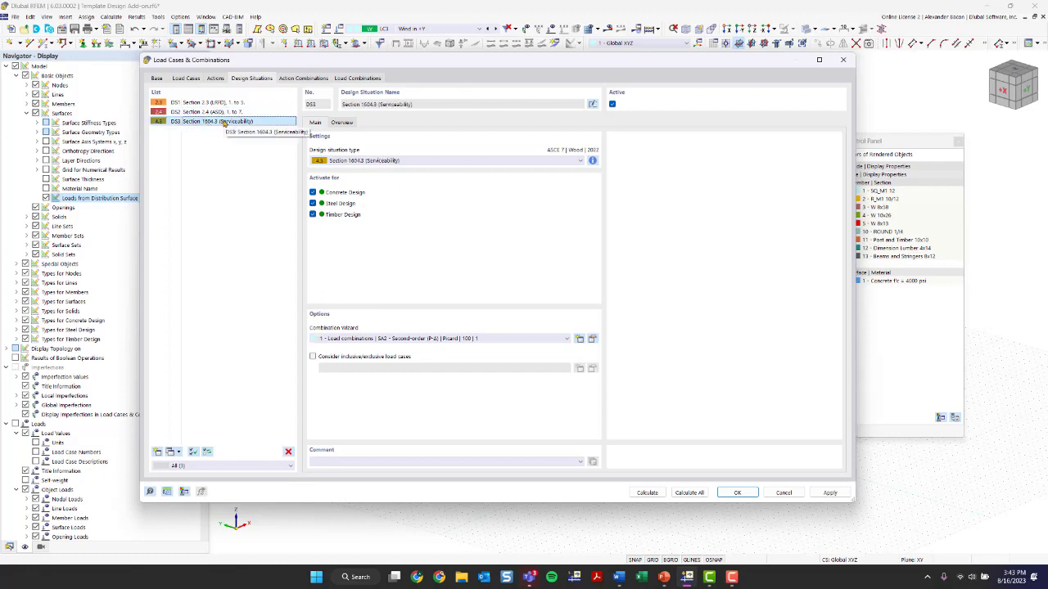
pyautogui.click(593, 160)
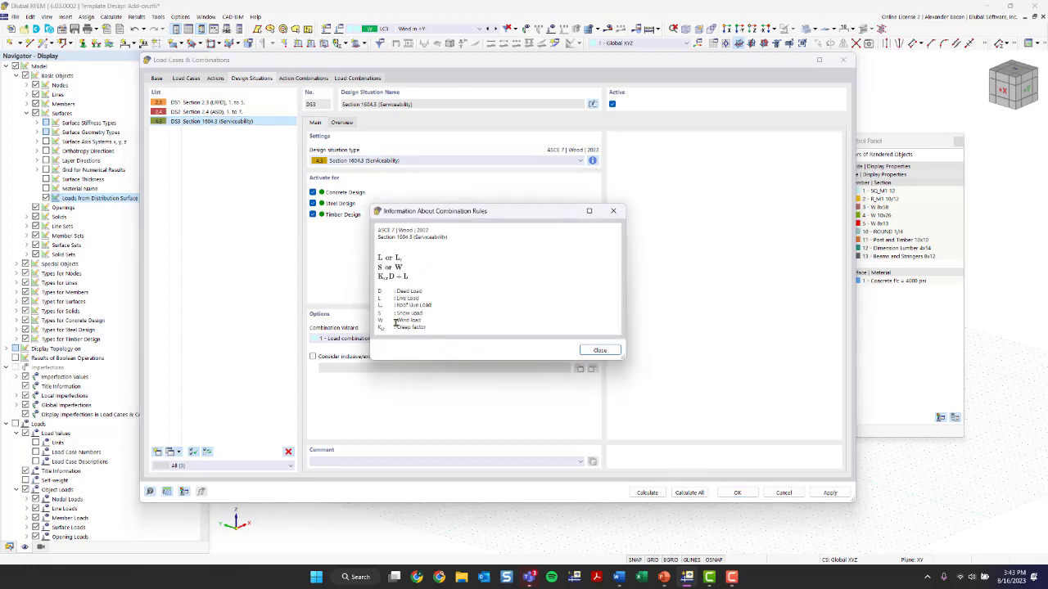
# Close the combination rules information, turn off steel design for design situation DS3, and confirm the dialog
pyautogui.moveTo(397, 327); pyautogui.dragTo(425, 327)
pyautogui.click(614, 210)
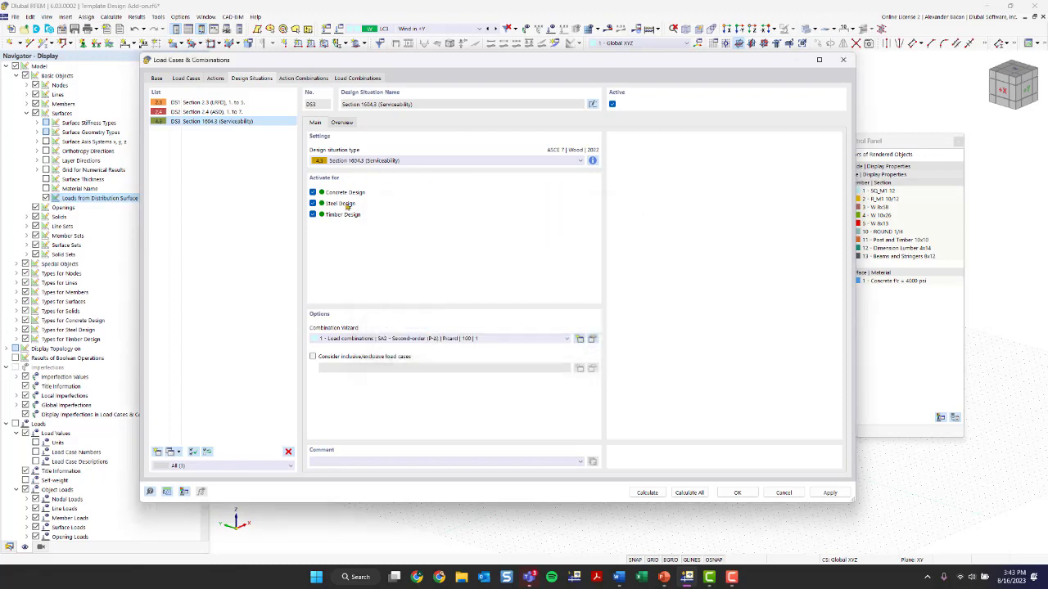
pyautogui.click(312, 203)
pyautogui.click(736, 492)
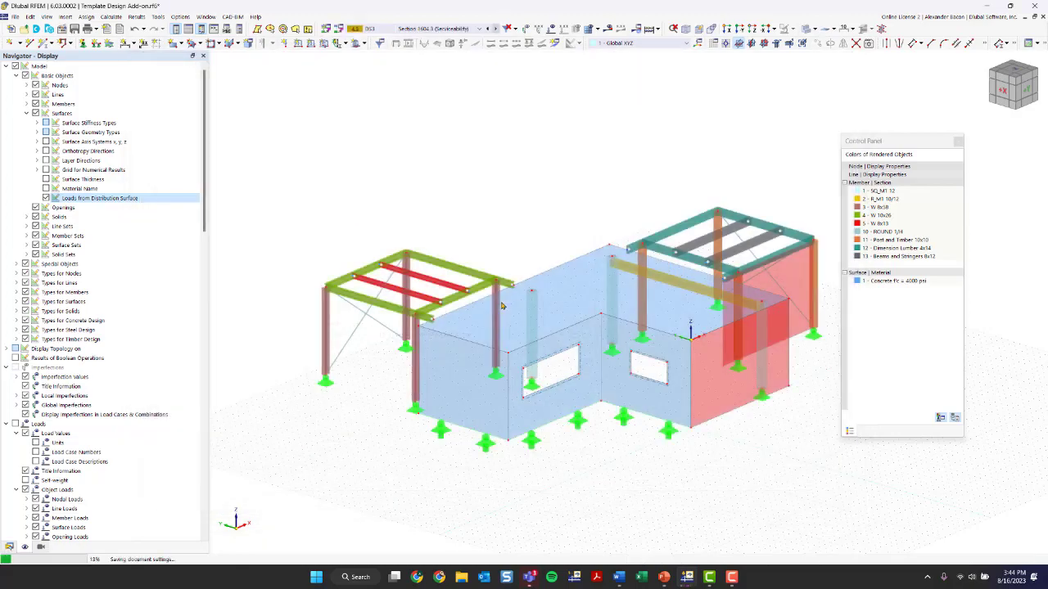
# Run Calculate All for the model and open the table for the reported plausibility error
pyautogui.scroll(-3, 533, 251)
pyautogui.keyDown('ctrl'); pyautogui.moveTo(441, 219); pyautogui.dragTo(651, 190, button='middle'); pyautogui.keyUp('ctrl')
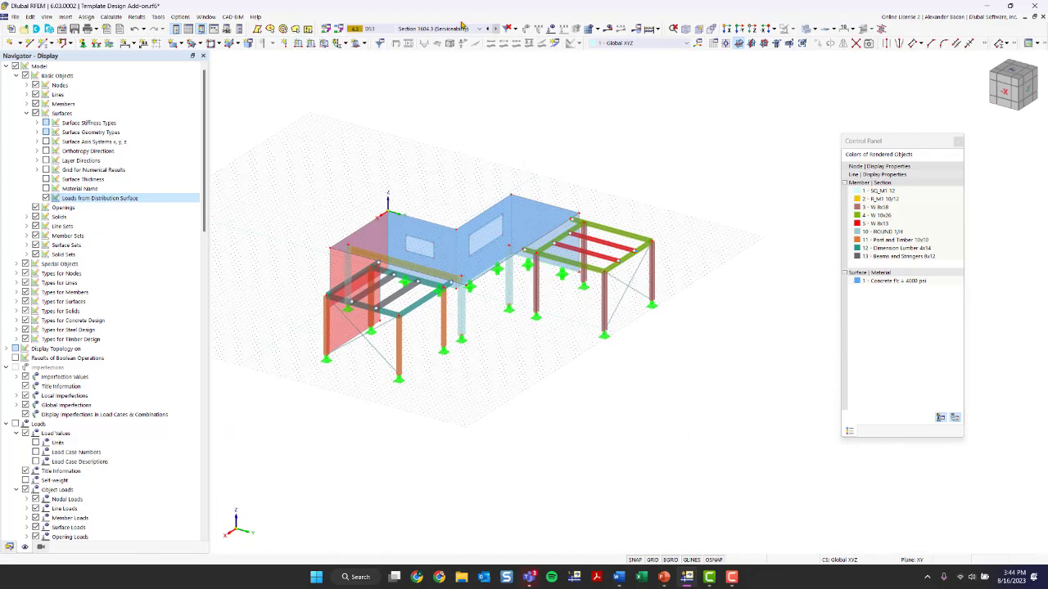
pyautogui.click(460, 29)
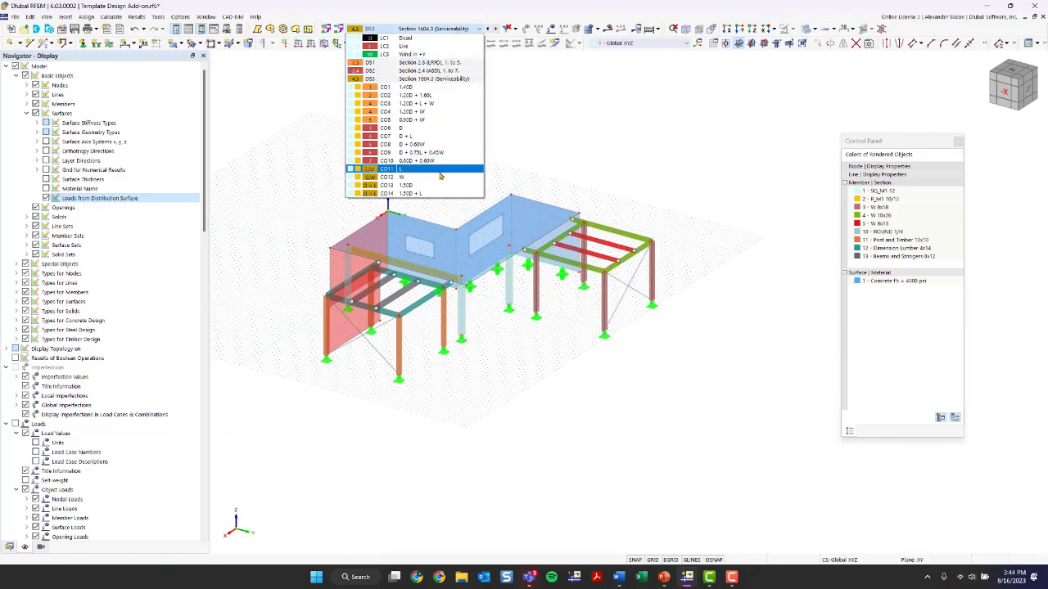
pyautogui.click(435, 35)
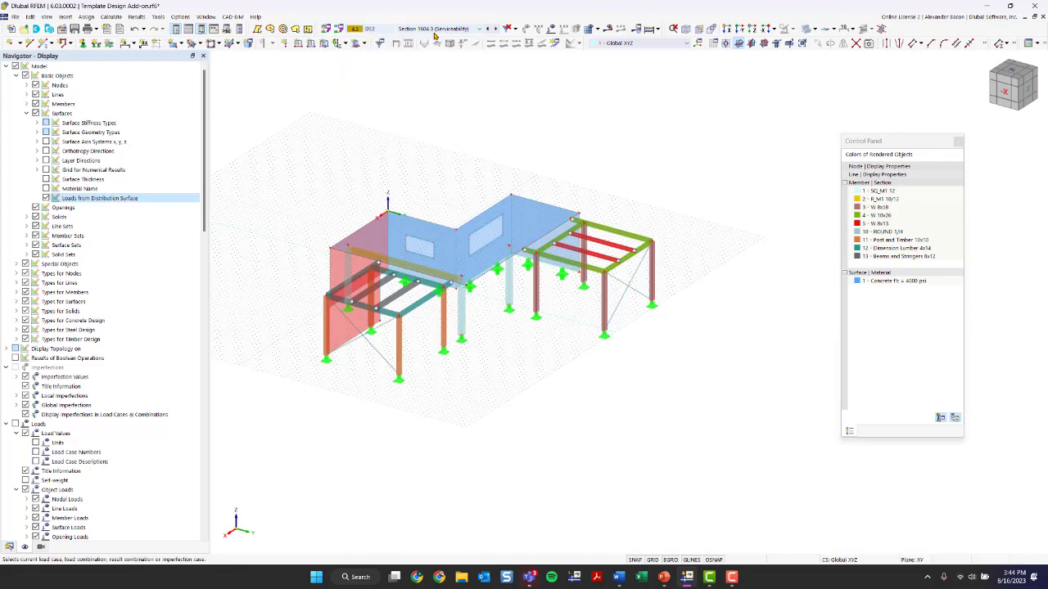
pyautogui.click(650, 30)
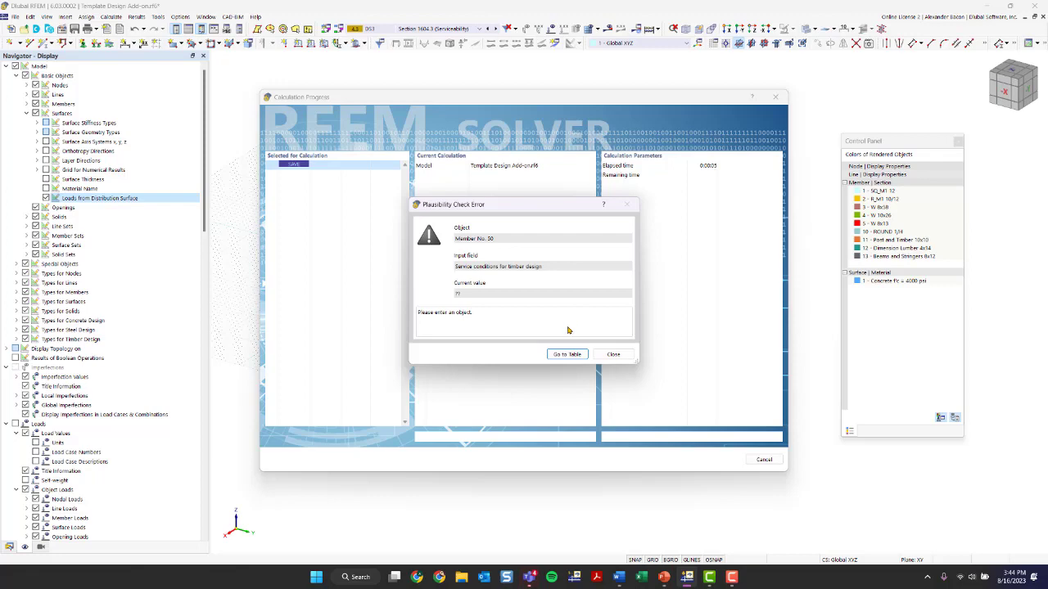
pyautogui.click(585, 355)
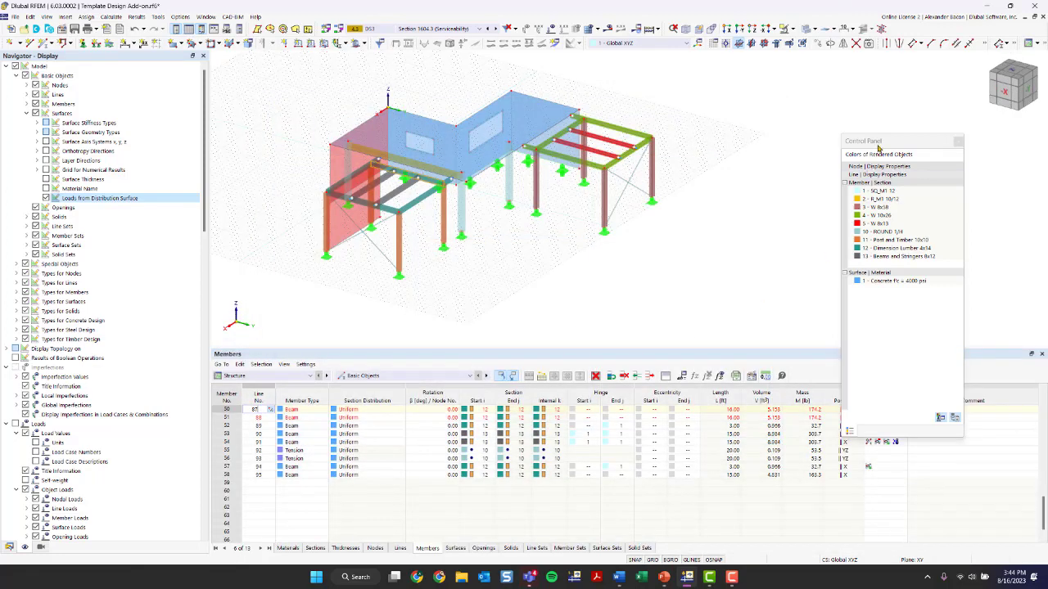
# Select members 50 and 51 in the Members table and run Calculate All again
pyautogui.moveTo(881, 148); pyautogui.dragTo(960, 101)
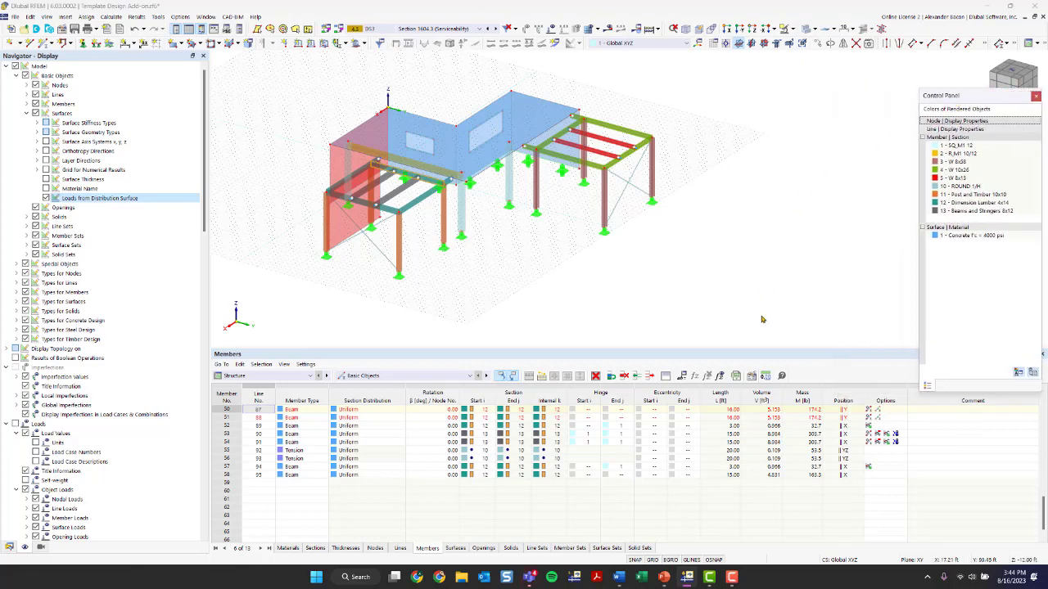
pyautogui.click(227, 409)
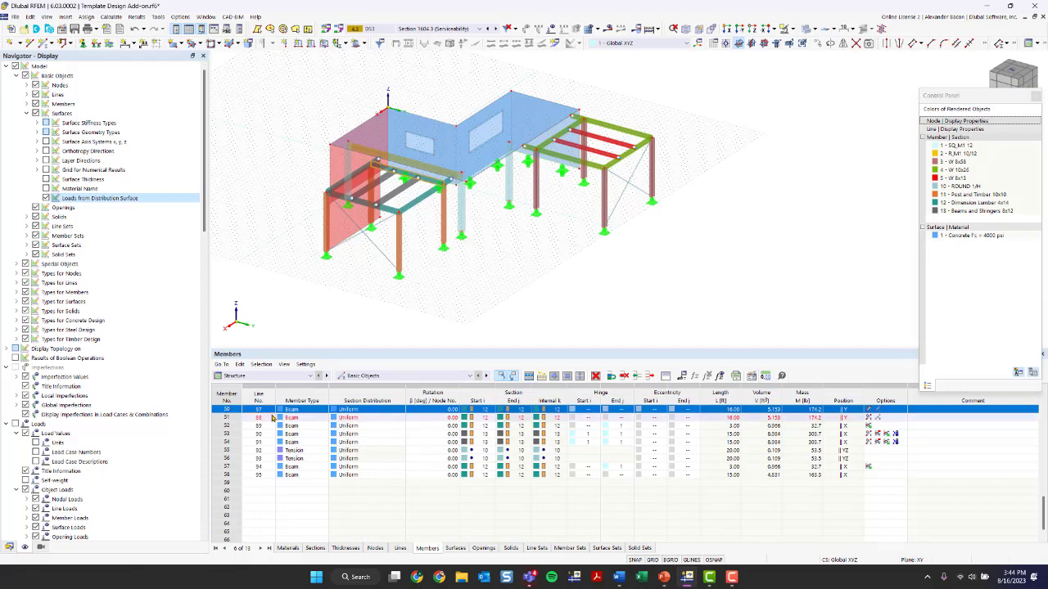
pyautogui.click(230, 418)
pyautogui.click(230, 411)
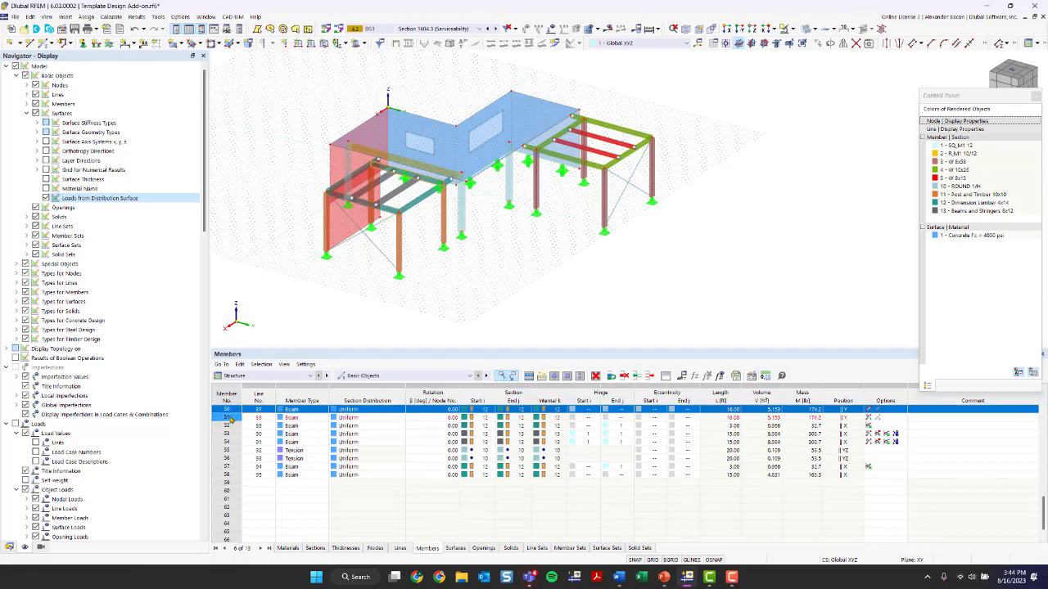
pyautogui.click(231, 418)
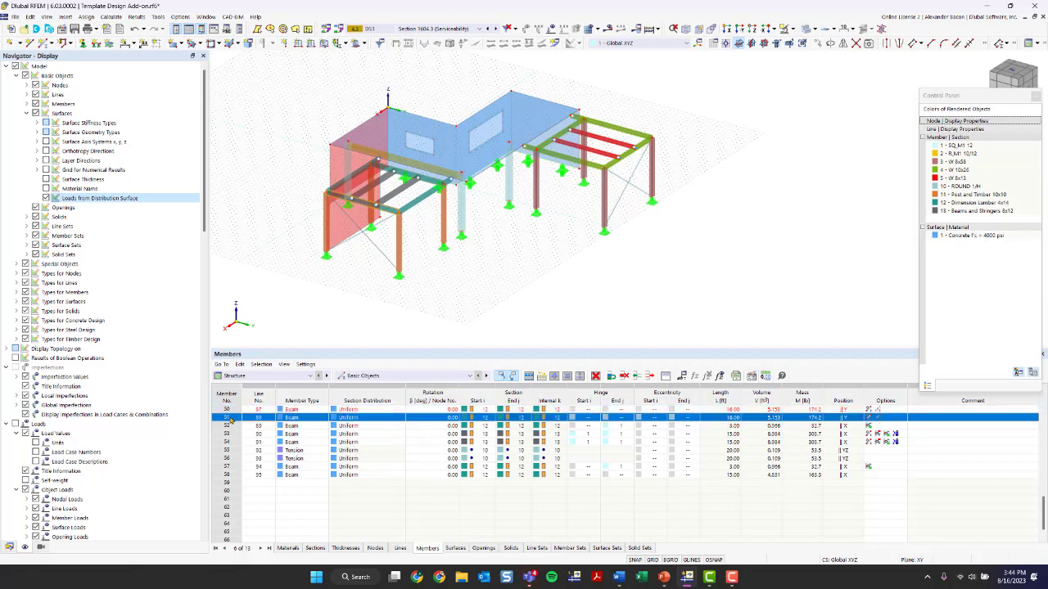
pyautogui.click(652, 30)
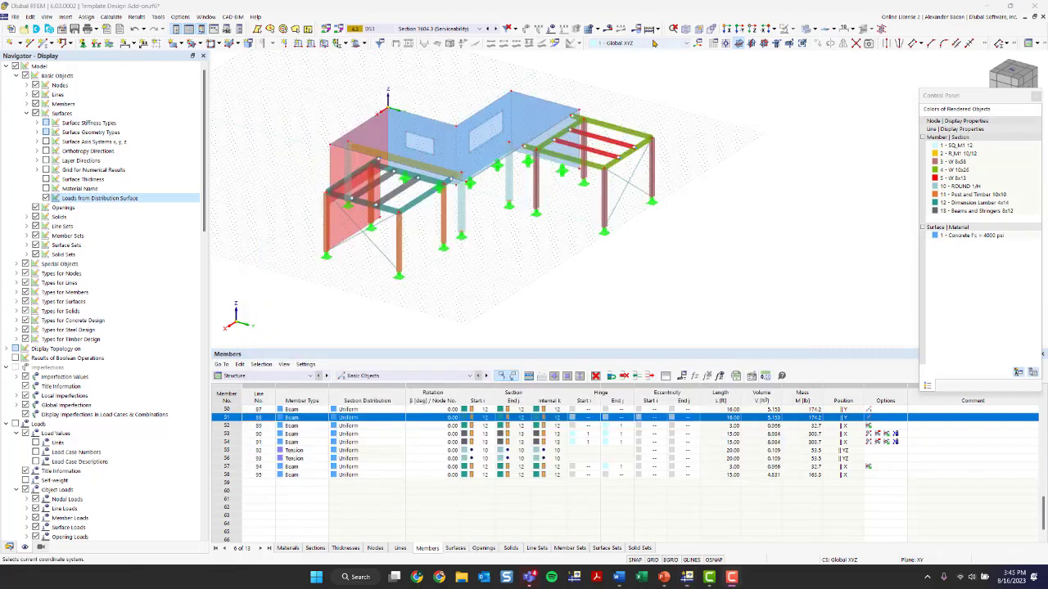
pyautogui.click(647, 32)
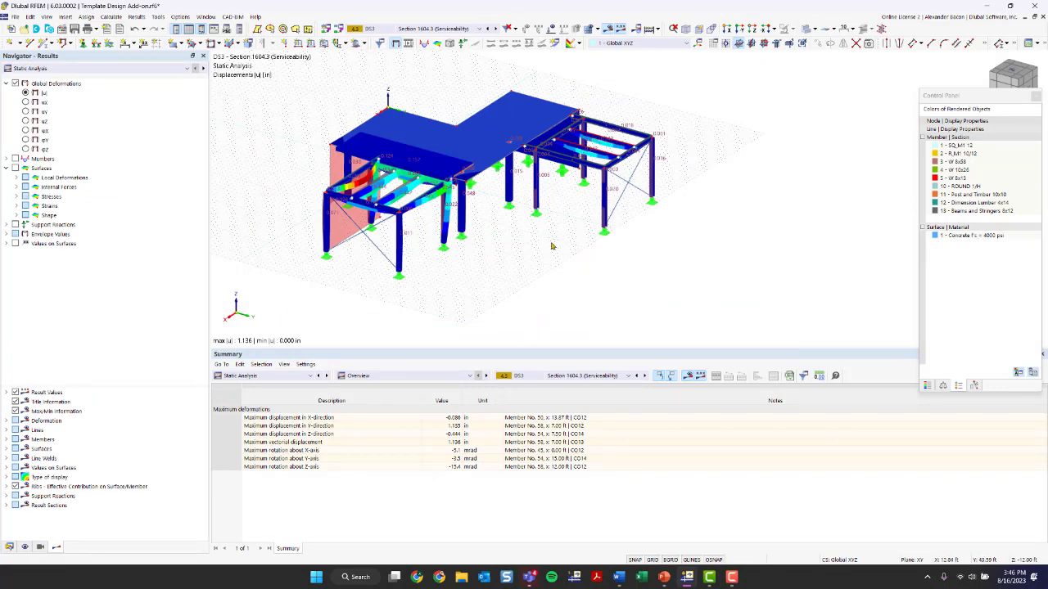
# Switch the displayed deformation results to design situation DS1
pyautogui.keyDown('ctrl'); pyautogui.moveTo(553, 246); pyautogui.dragTo(517, 287, button='middle'); pyautogui.keyUp('ctrl')
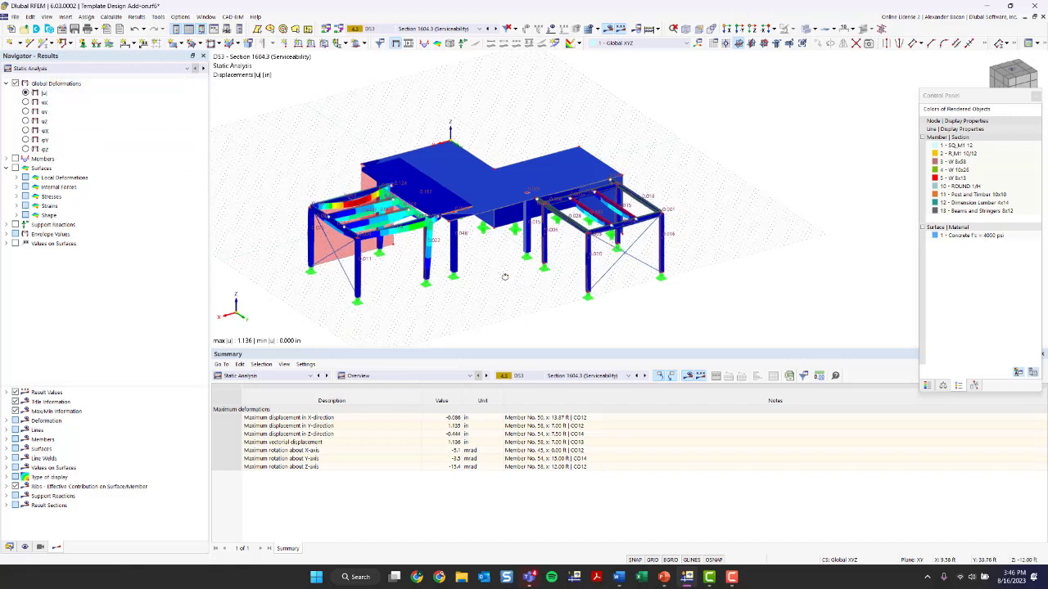
pyautogui.moveTo(505, 277)
pyautogui.keyDown('ctrl'); pyautogui.mouseDown(button='middle')
pyautogui.moveTo(524, 271)
pyautogui.moveTo(474, 295)
pyautogui.moveTo(609, 271)
pyautogui.moveTo(508, 283)
pyautogui.mouseUp(button='middle'); pyautogui.keyUp('ctrl')
pyautogui.scroll(3, 486, 286)
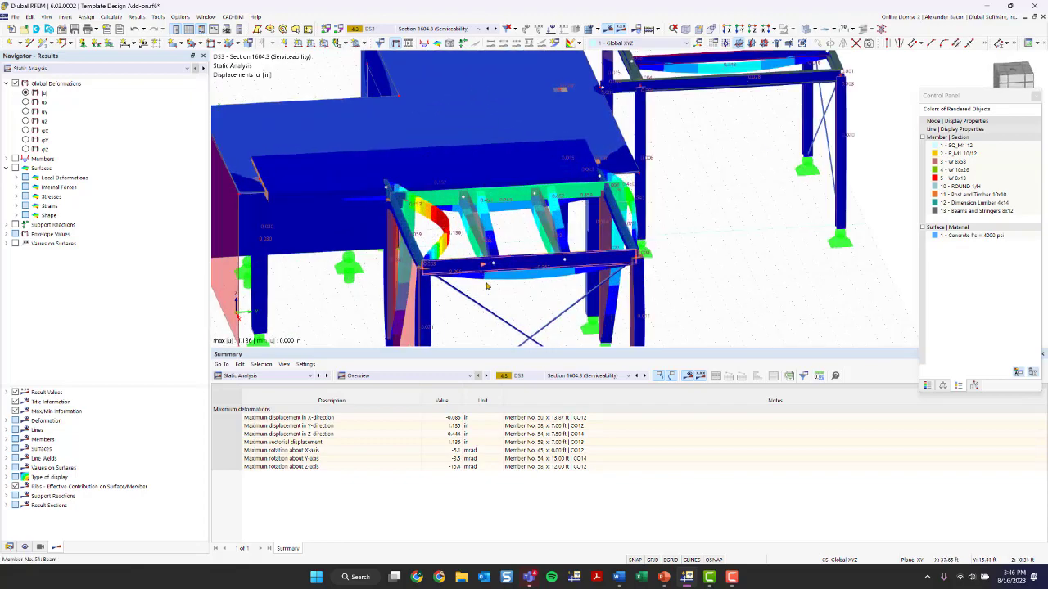
pyautogui.click(446, 30)
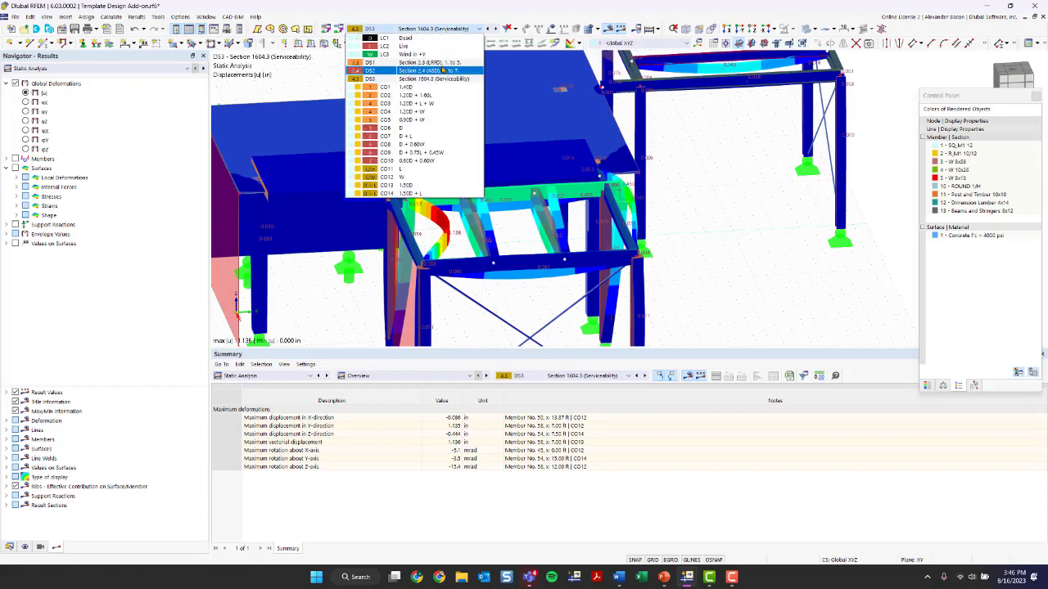
pyautogui.click(435, 63)
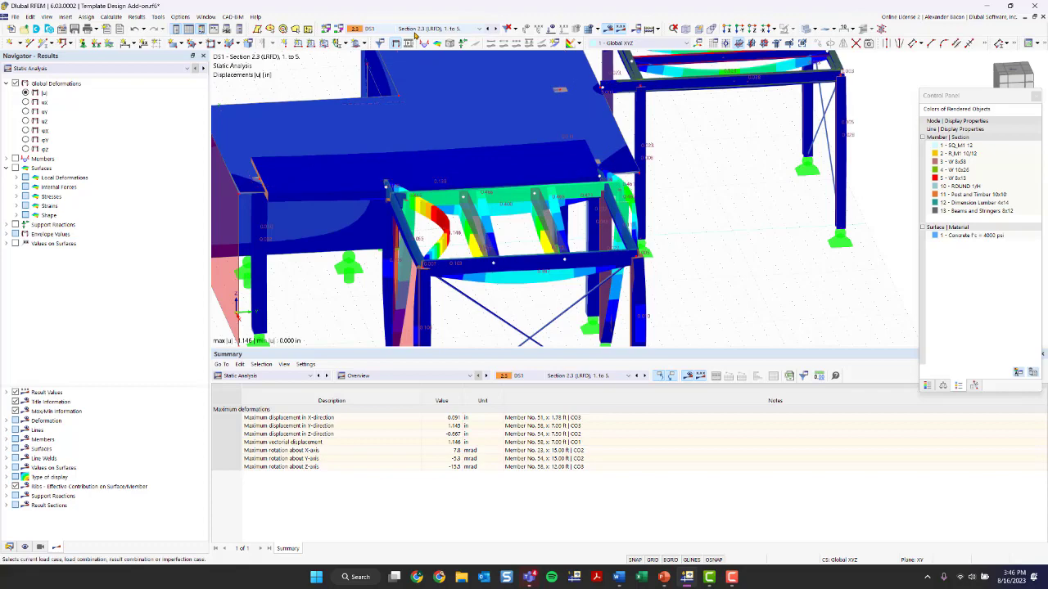
# Display the envelope maximum, minimum, then maximum deformation values for DS1
pyautogui.scroll(-6, 537, 206)
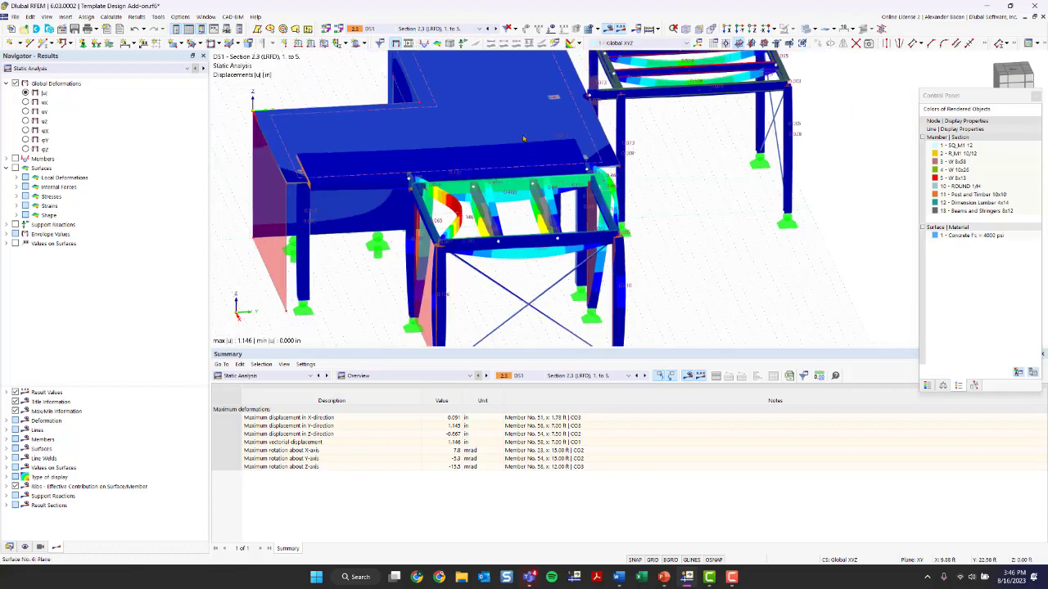
pyautogui.keyDown('ctrl'); pyautogui.moveTo(537, 206); pyautogui.dragTo(534, 230, button='middle'); pyautogui.keyUp('ctrl')
pyautogui.click(16, 235)
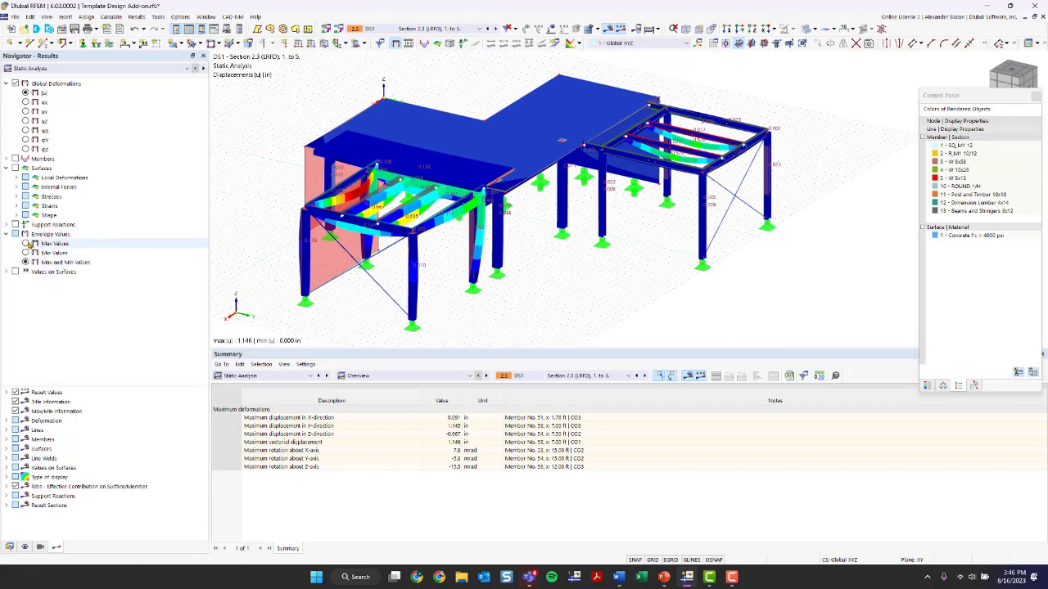
pyautogui.click(26, 244)
pyautogui.click(27, 254)
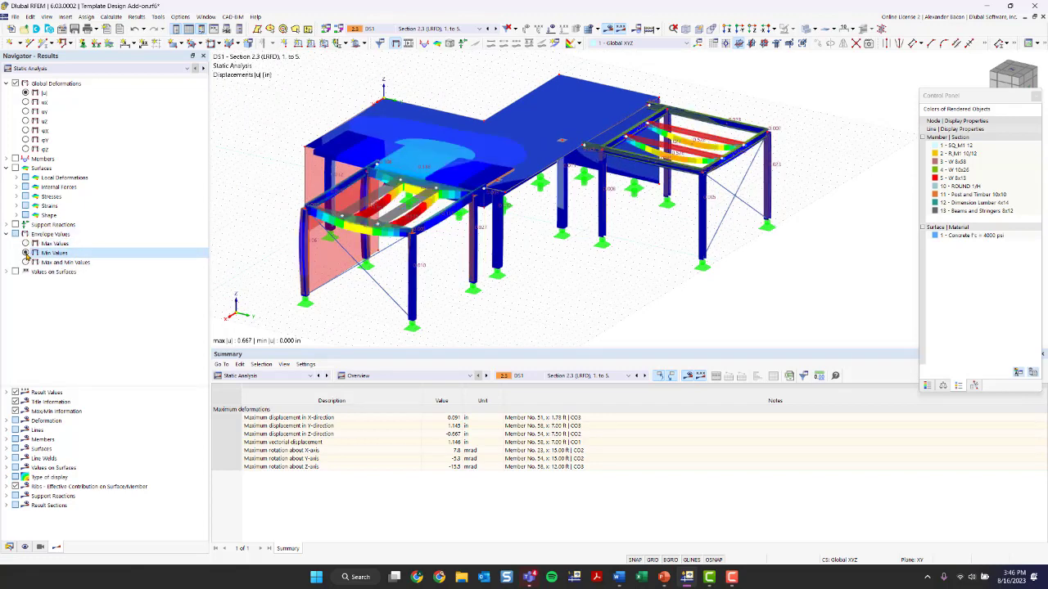
pyautogui.click(26, 244)
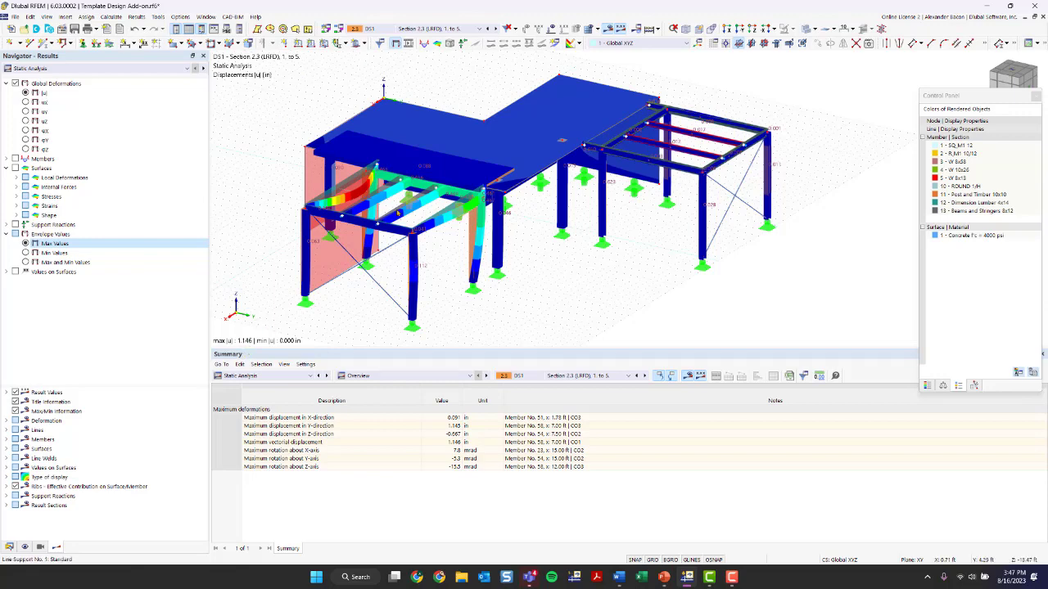
# Dock the control panel and open its display factors
pyautogui.keyDown('ctrl'); pyautogui.moveTo(401, 258); pyautogui.dragTo(438, 261, button='middle'); pyautogui.keyUp('ctrl')
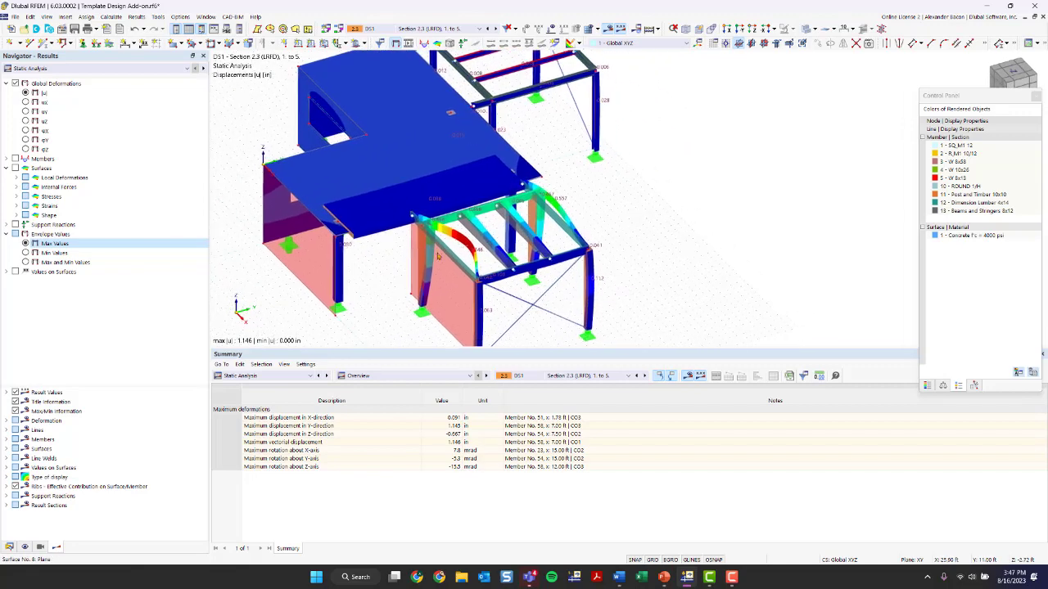
pyautogui.click(927, 385)
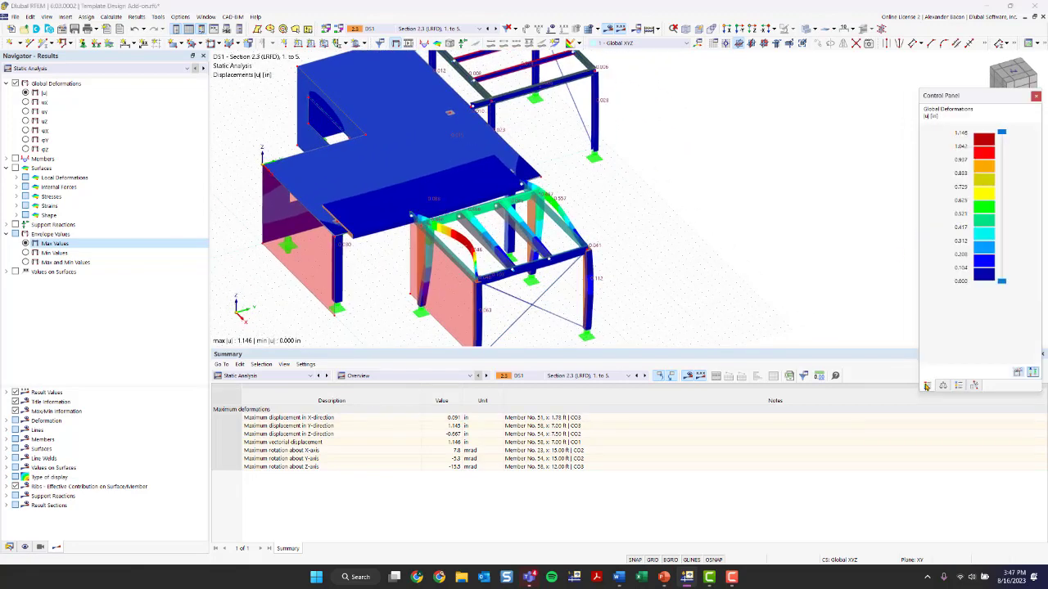
pyautogui.doubleClick(970, 95)
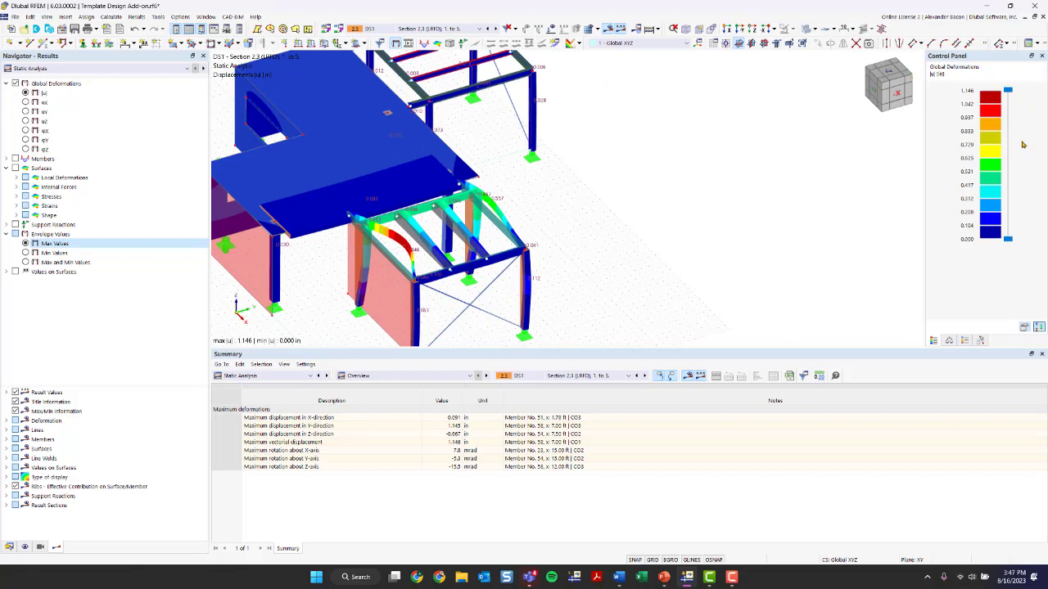
pyautogui.click(949, 341)
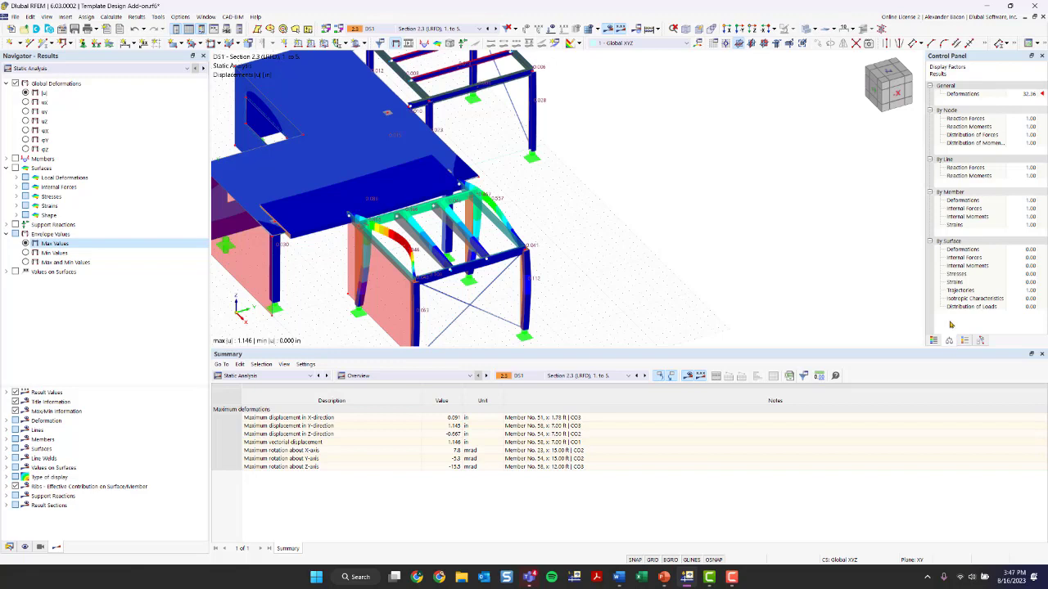
# Set the deformation display factor to 1.75
pyautogui.click(1025, 94)
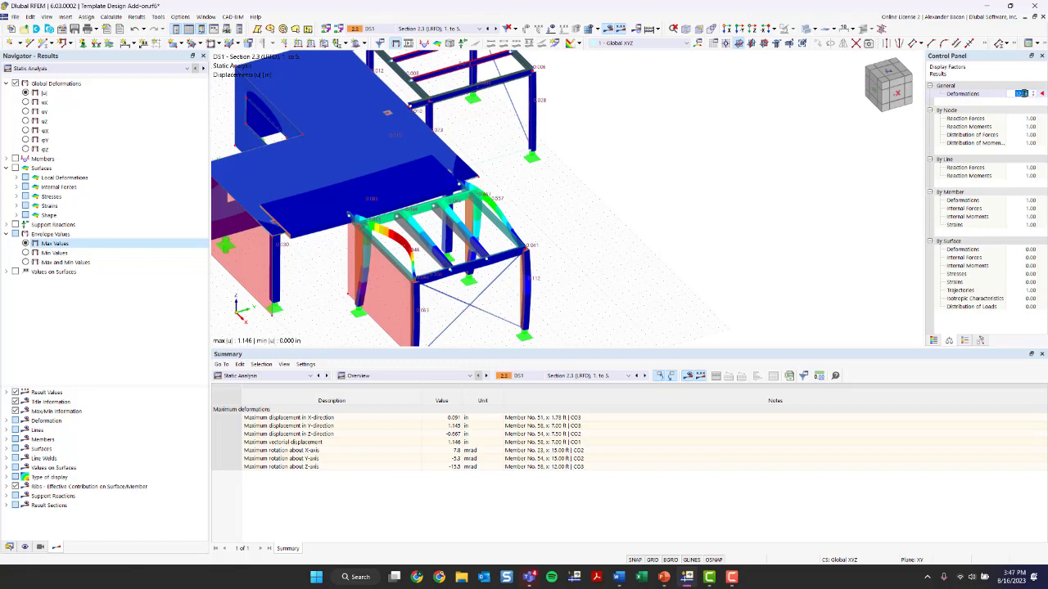
pyautogui.click(1035, 97)
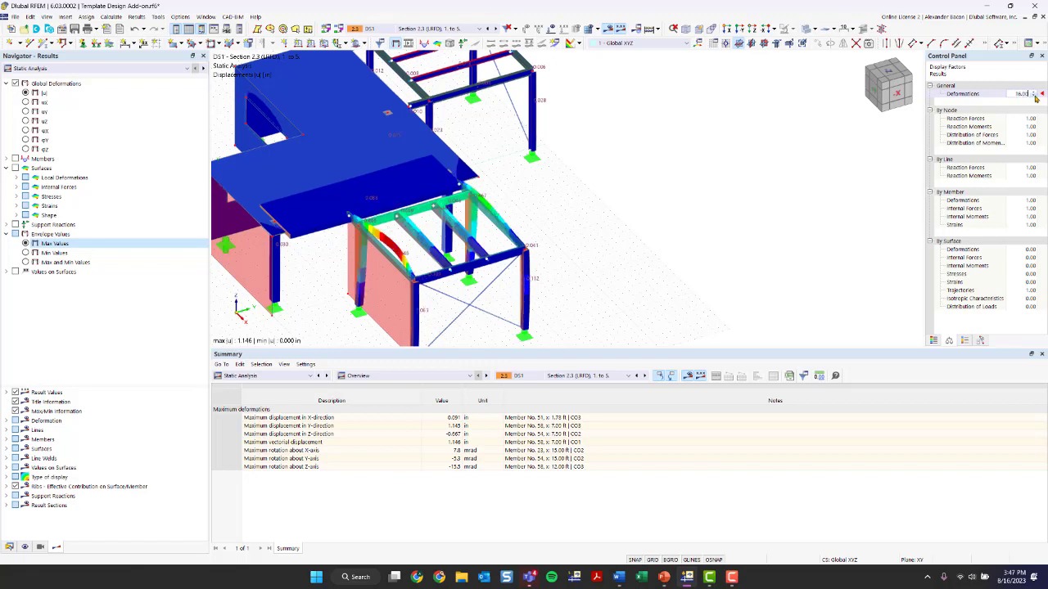
pyautogui.click(1036, 97)
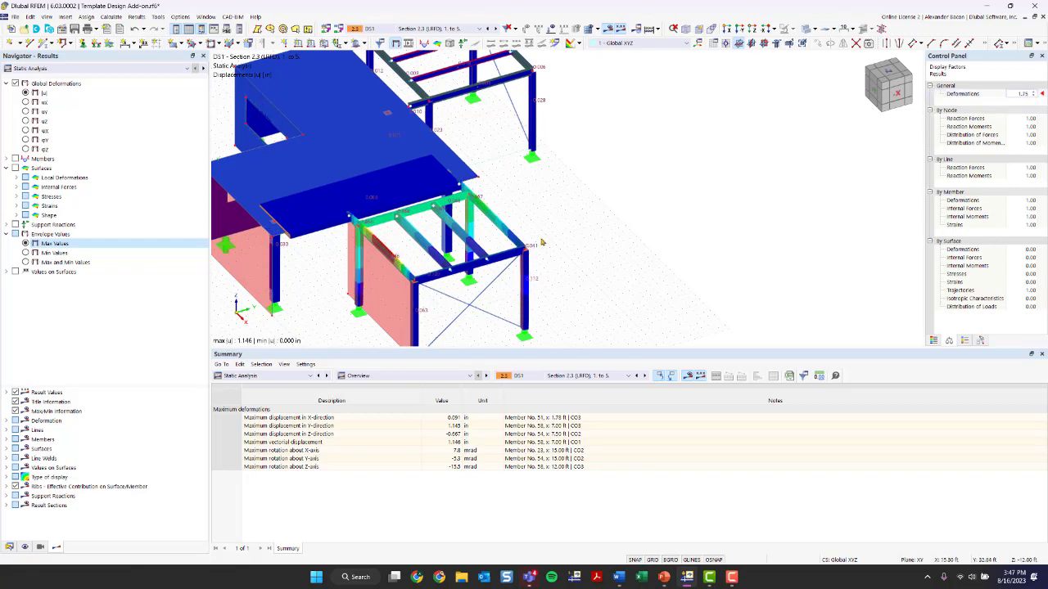
pyautogui.scroll(-2, 563, 244)
pyautogui.scroll(-2, 563, 245)
pyautogui.keyDown('ctrl'); pyautogui.moveTo(564, 245); pyautogui.dragTo(455, 235, button='middle'); pyautogui.keyUp('ctrl')
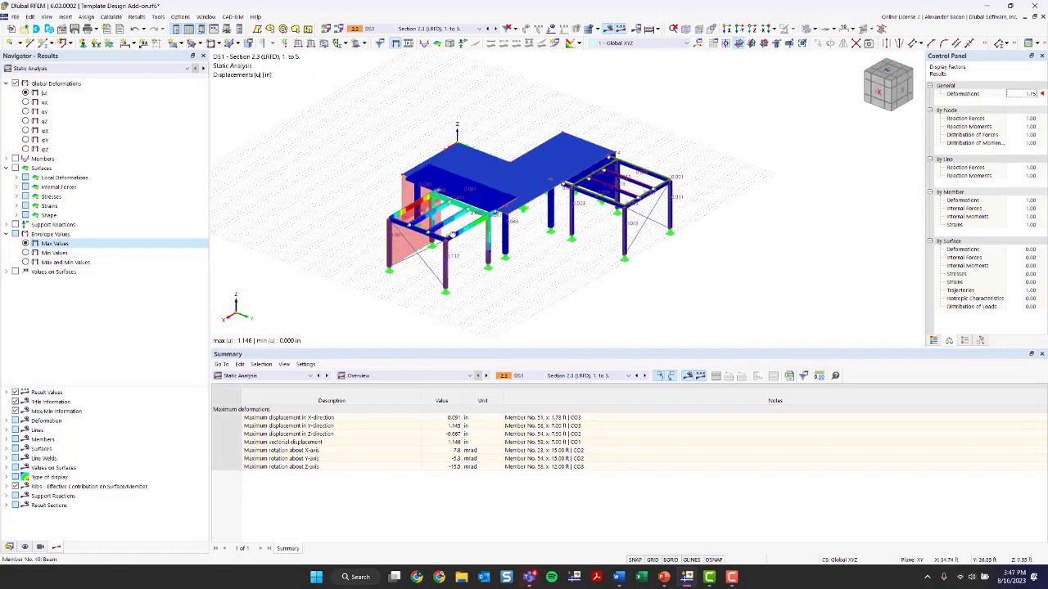
# Set the deformation display factor to 16.00
pyautogui.scroll(1, 422, 214)
pyautogui.scroll(1, 422, 215)
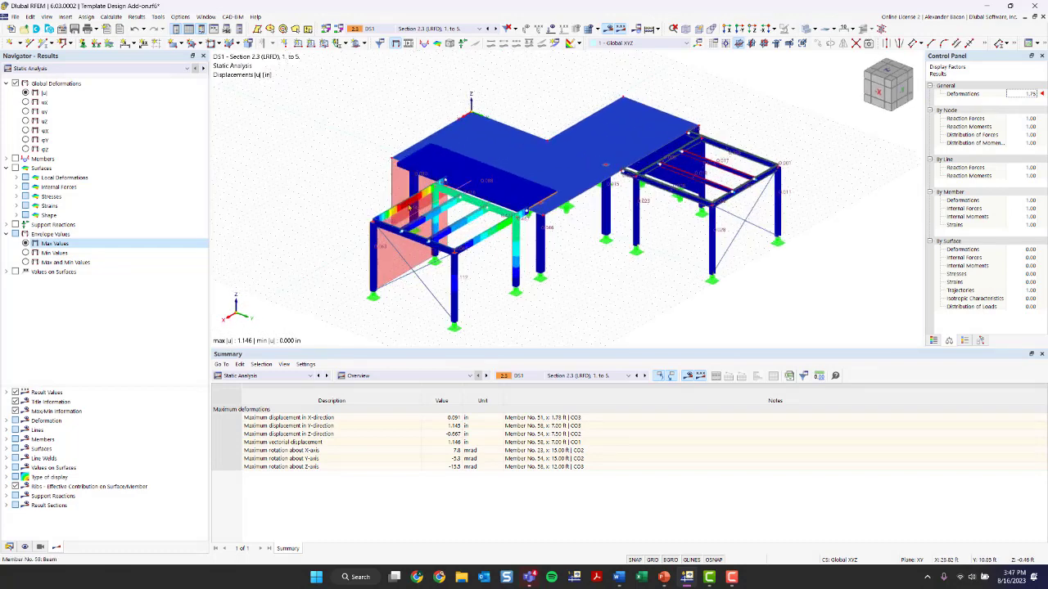
pyautogui.click(1032, 96)
pyautogui.click(1032, 93)
pyautogui.click(1032, 93)
pyautogui.click(1032, 94)
pyautogui.click(1032, 93)
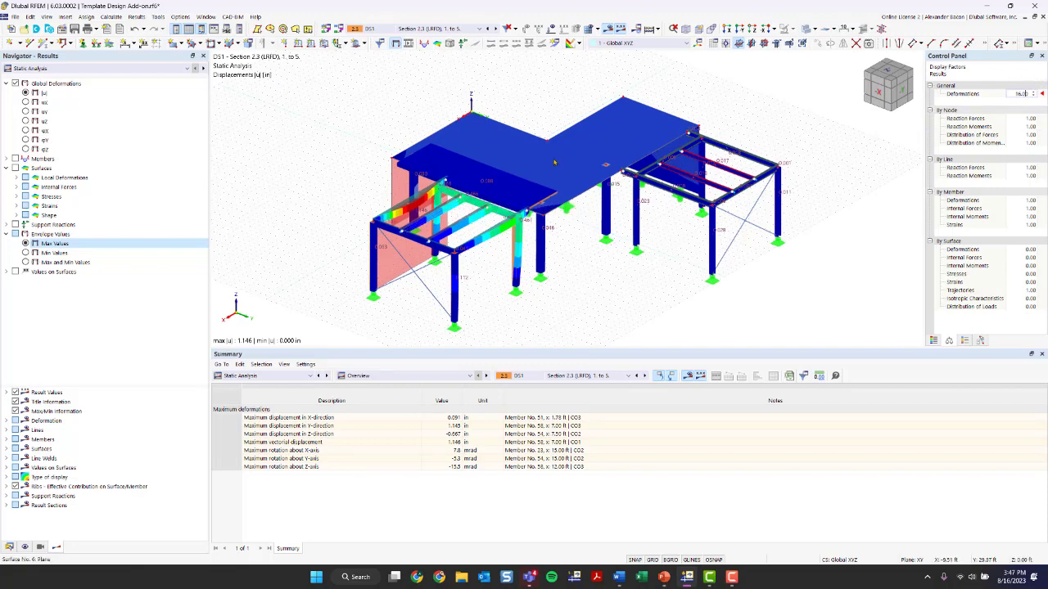
pyautogui.scroll(-2, 543, 305)
pyautogui.scroll(3, 614, 293)
pyautogui.keyDown('ctrl'); pyautogui.moveTo(521, 260); pyautogui.dragTo(586, 214, button='middle'); pyautogui.keyUp('ctrl')
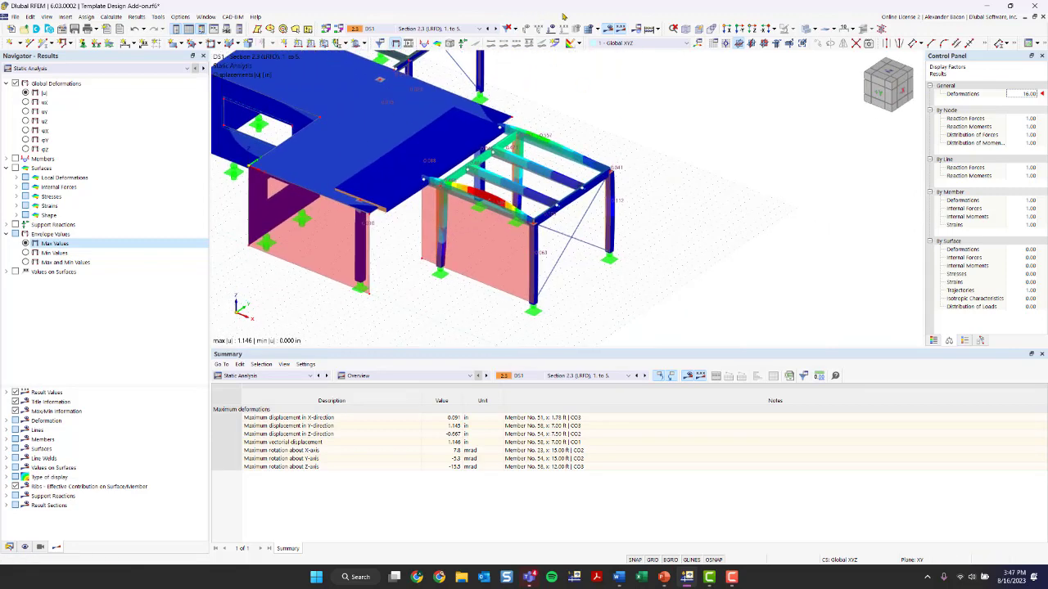
# Switch off the results display to show the model
pyautogui.click(610, 29)
pyautogui.scroll(3, 617, 241)
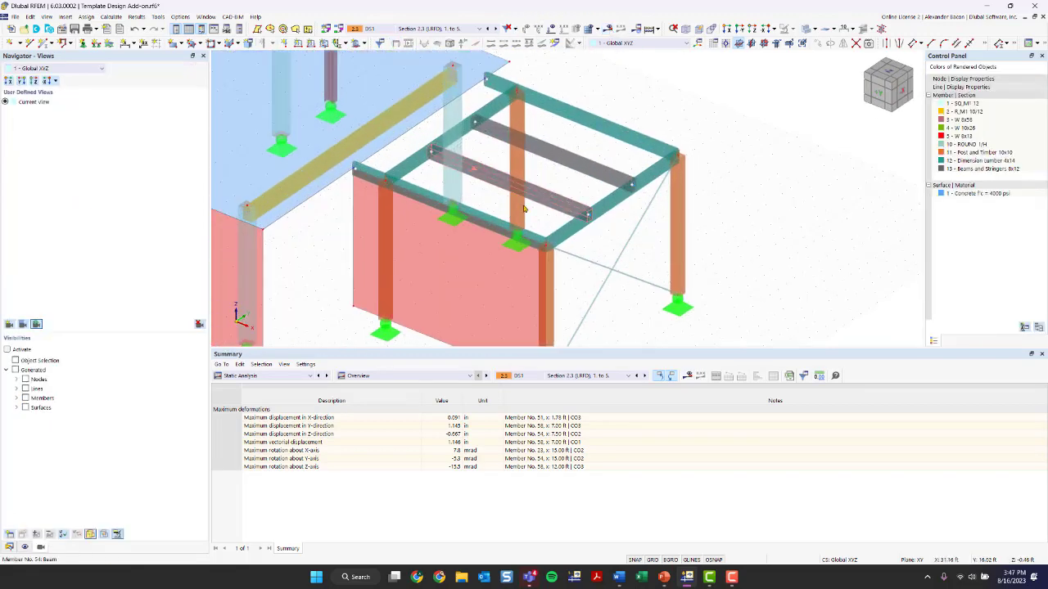
pyautogui.scroll(2, 549, 218)
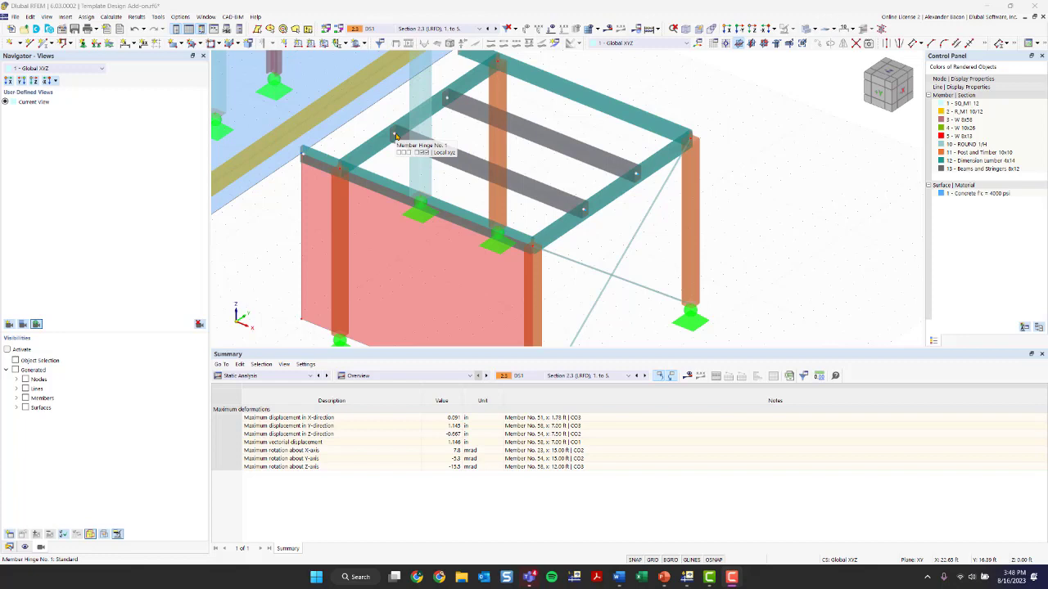
# Open member 54 for editing and disable its timber design properties
pyautogui.doubleClick(459, 160)
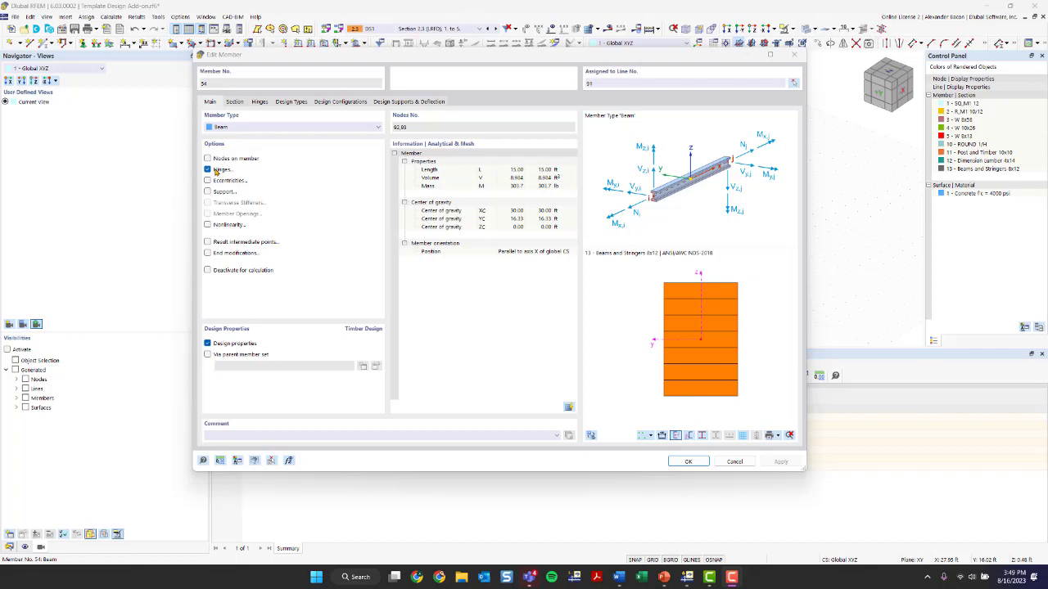
pyautogui.click(209, 344)
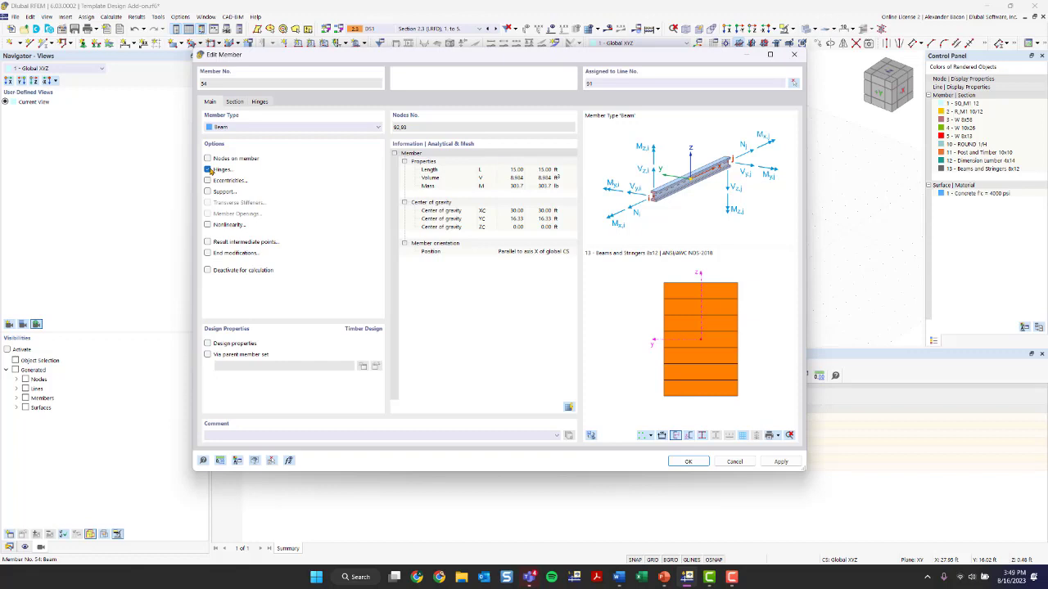
# Open the member start hinge for editing from the member's hinges
pyautogui.click(260, 101)
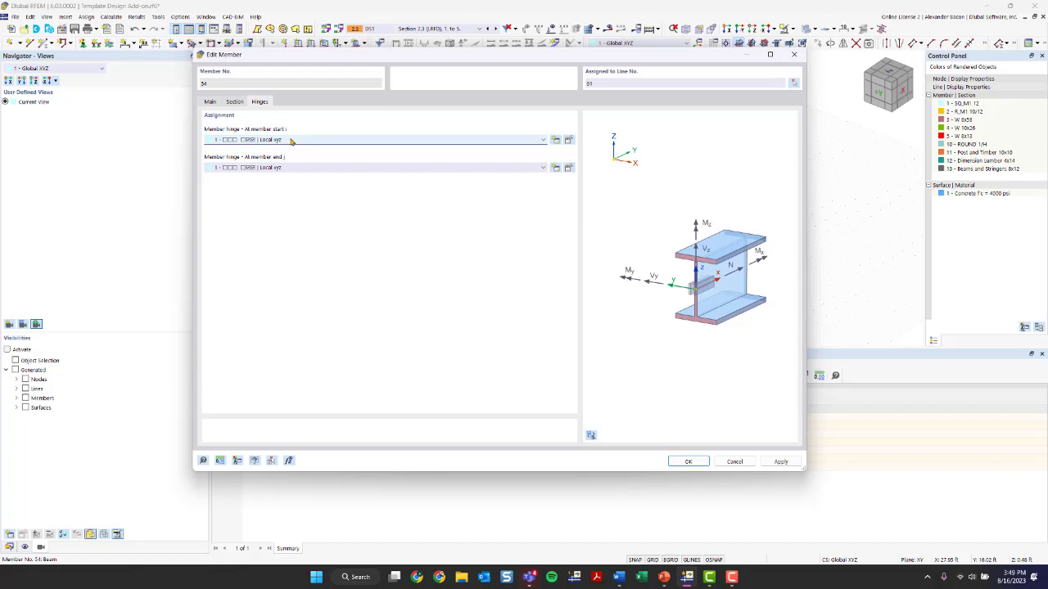
pyautogui.click(569, 141)
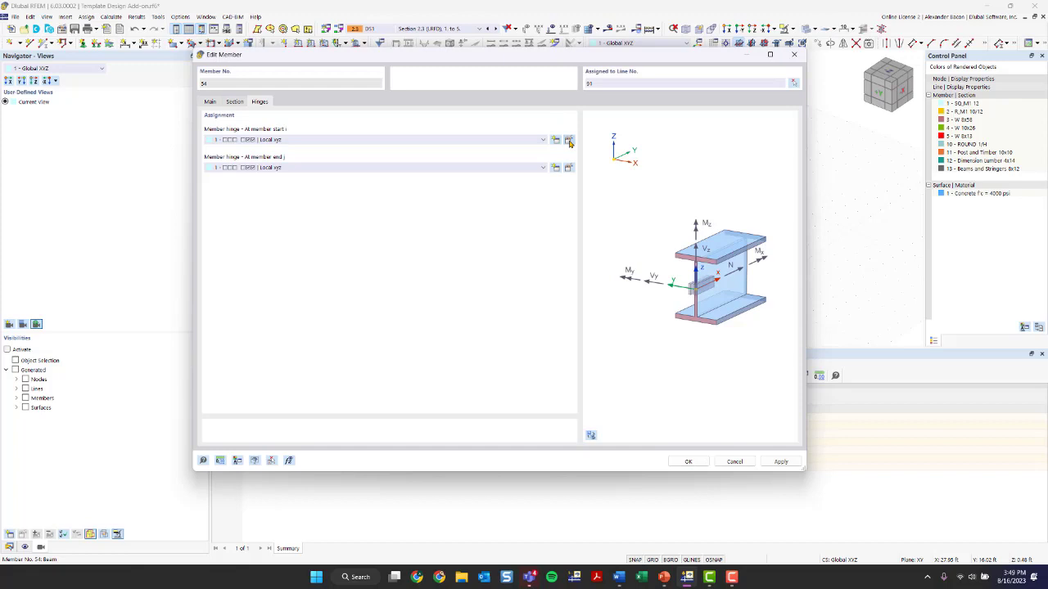
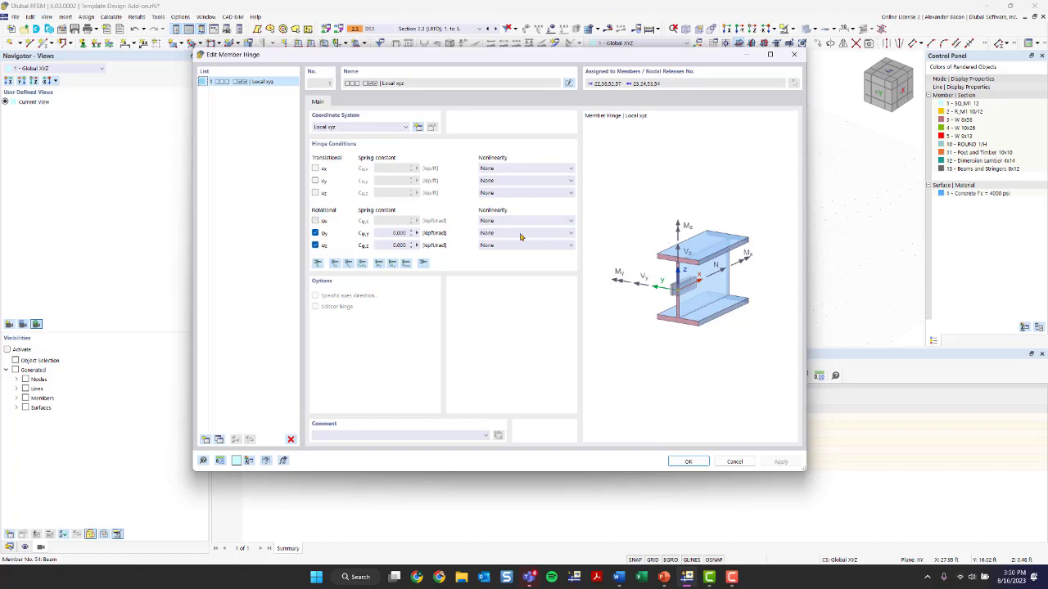
# Close the hinge editor and confirm the member 54 changes, accepting deletion of existing results
pyautogui.click(794, 54)
pyautogui.click(679, 463)
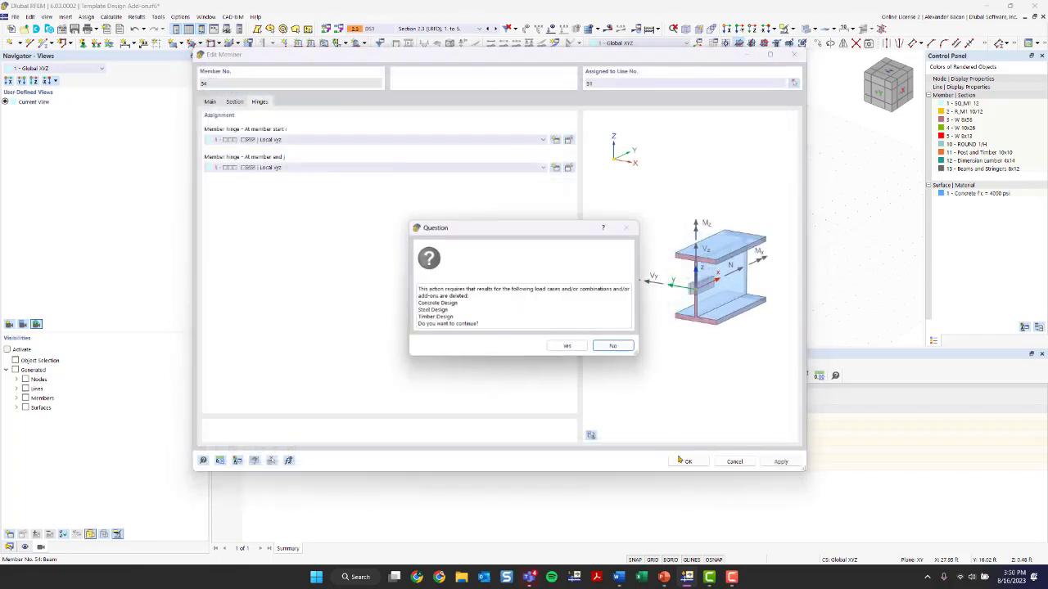
pyautogui.click(568, 346)
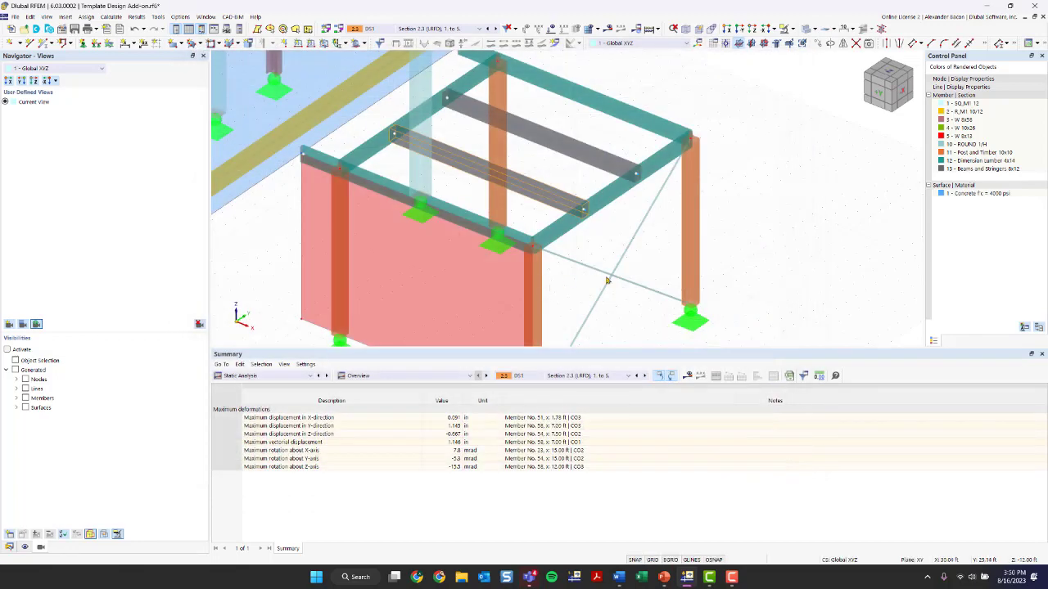
# Enable hinges for members 49-51,58 and assign member hinge 1 at both the member start and end
pyautogui.scroll(-1, 609, 280)
pyautogui.moveTo(627, 238); pyautogui.dragTo(561, 273, button='middle')
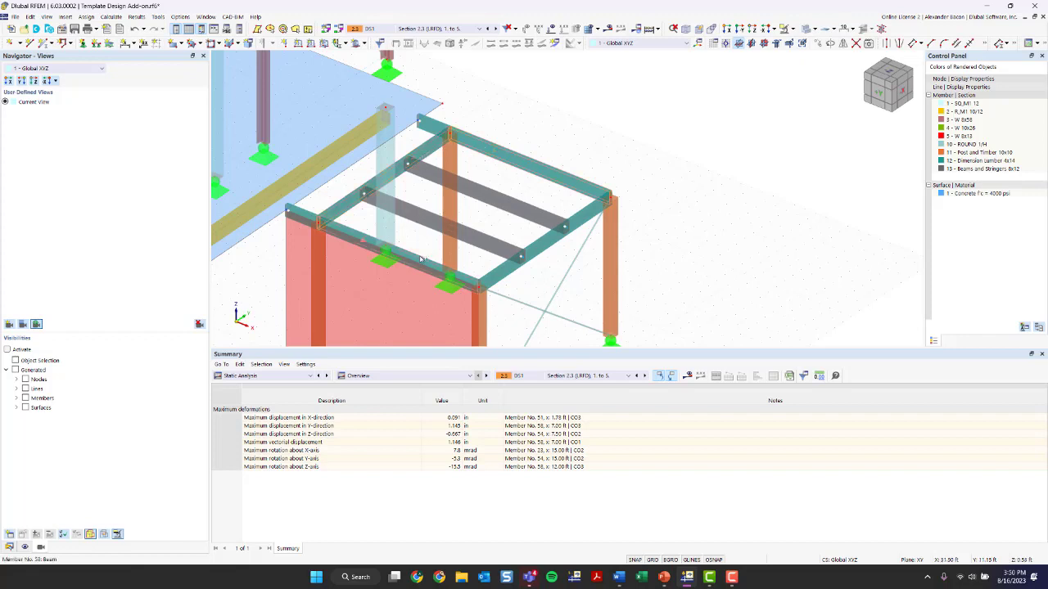
pyautogui.doubleClick(495, 275)
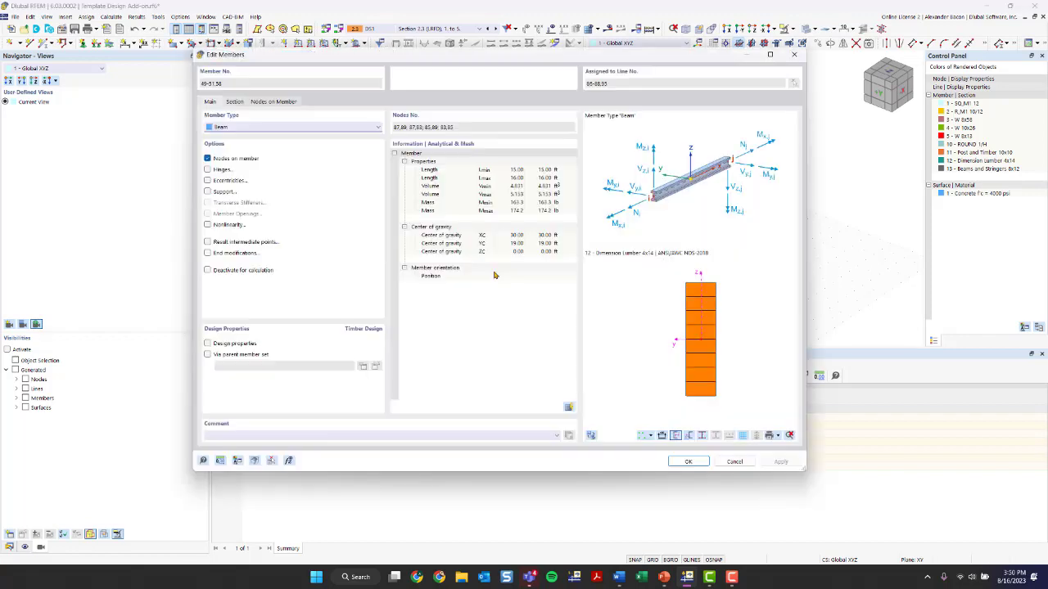
pyautogui.click(207, 170)
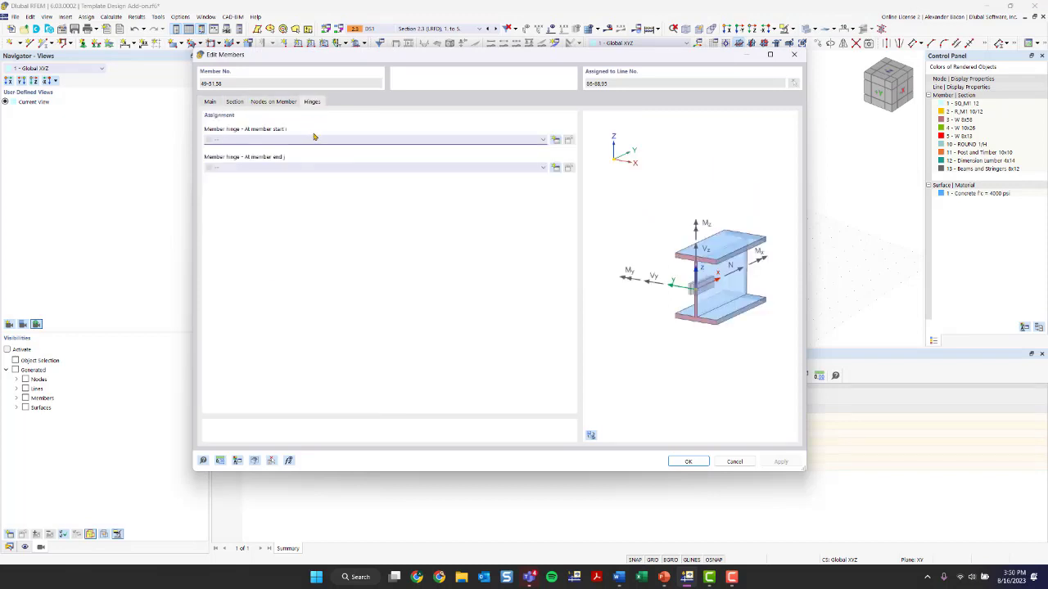
pyautogui.click(313, 139)
pyautogui.click(314, 156)
pyautogui.click(312, 167)
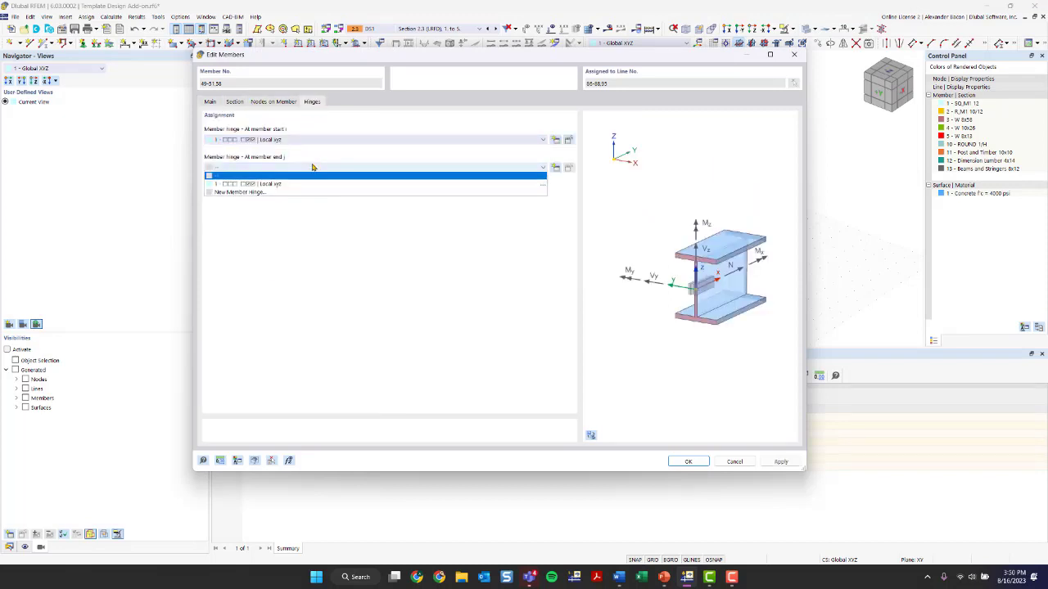
pyautogui.click(313, 184)
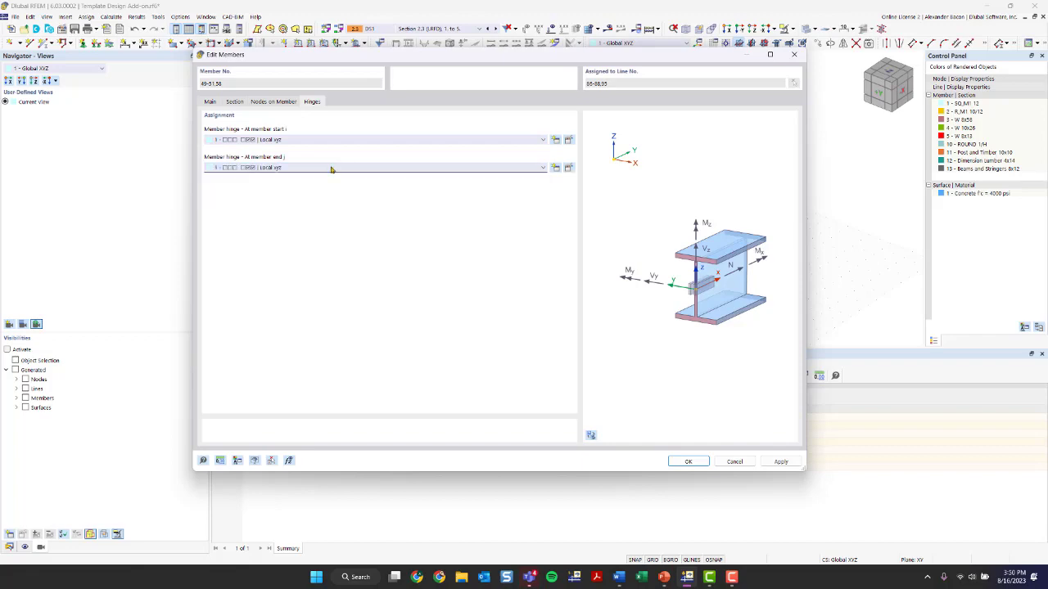
pyautogui.click(693, 461)
# Assign member hinge 1 at the start of members 52,57 as well
pyautogui.click(554, 330)
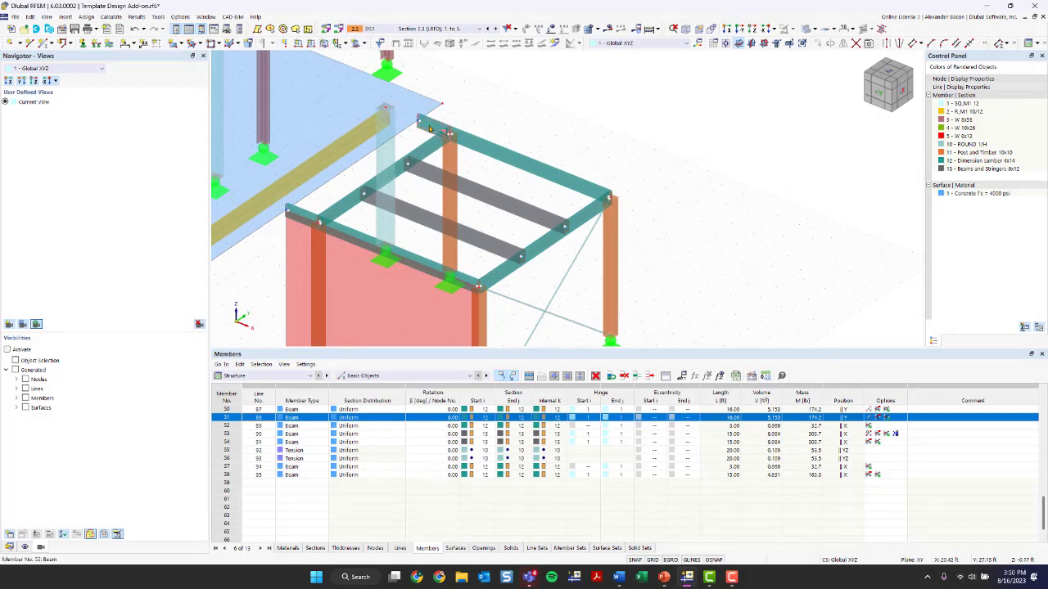
pyautogui.doubleClick(309, 218)
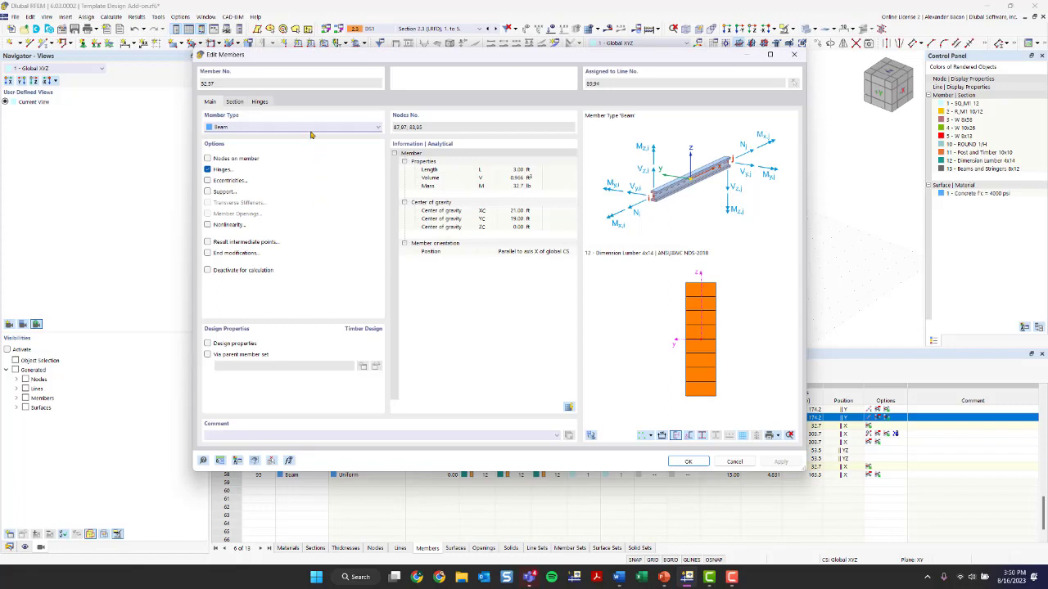
pyautogui.click(259, 101)
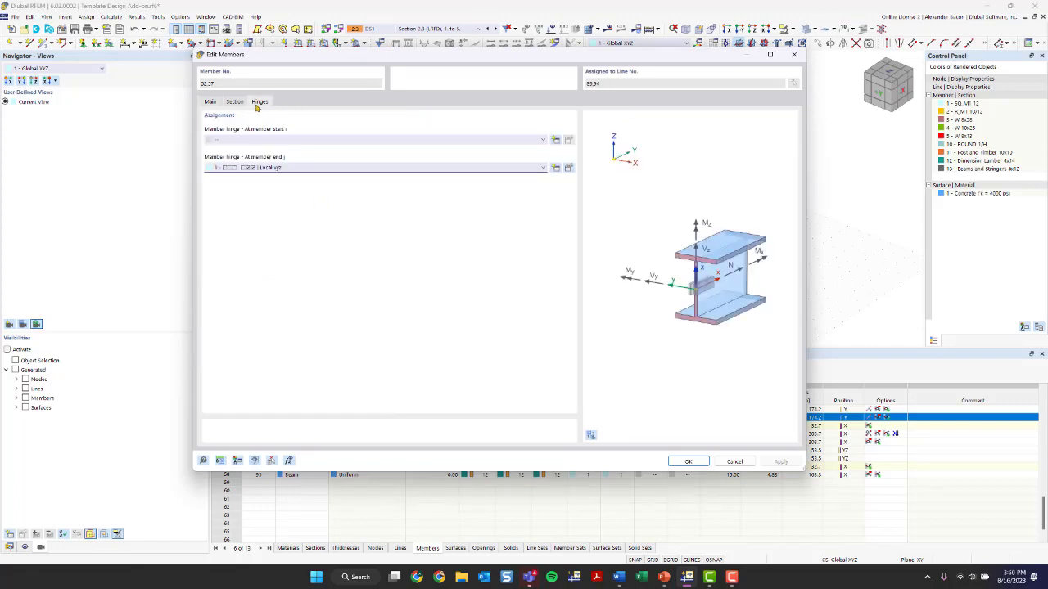
pyautogui.click(287, 140)
pyautogui.click(287, 155)
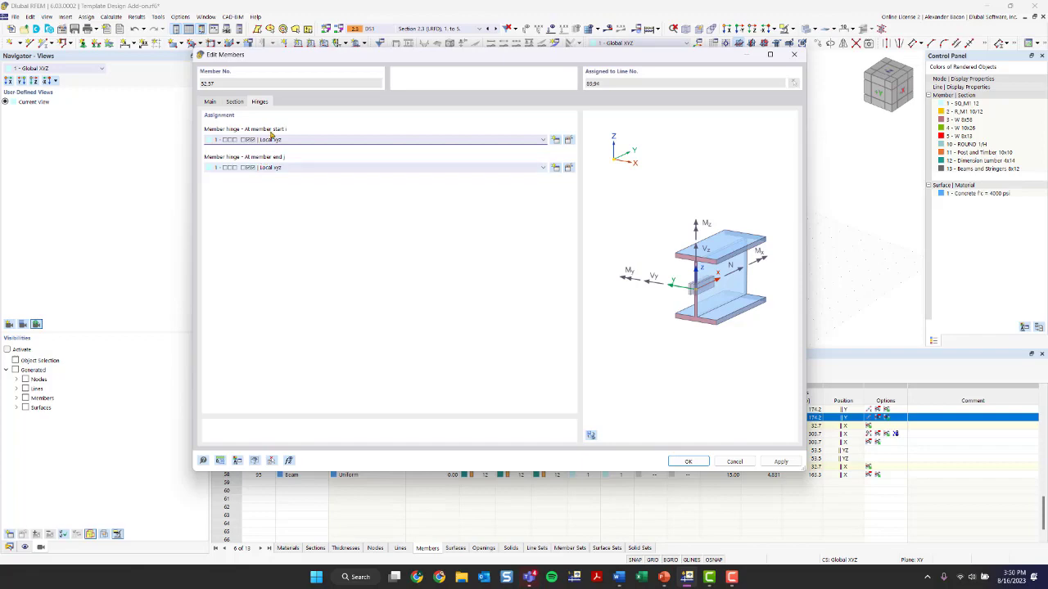
pyautogui.click(690, 460)
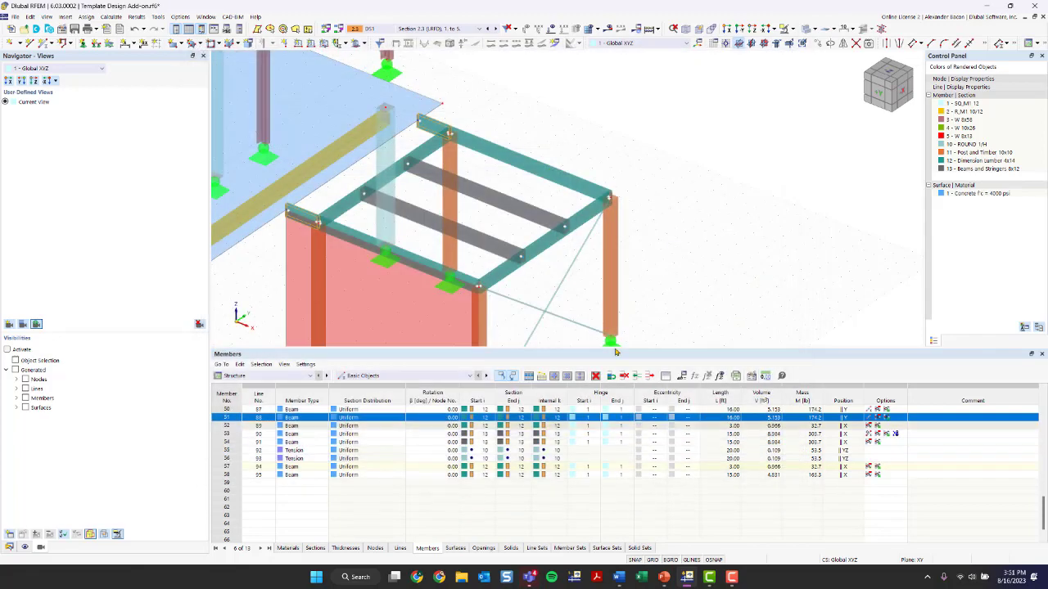
# Switch the model display to wireframe and examine the hinge connections around the timber frame
pyautogui.scroll(-1, 536, 292)
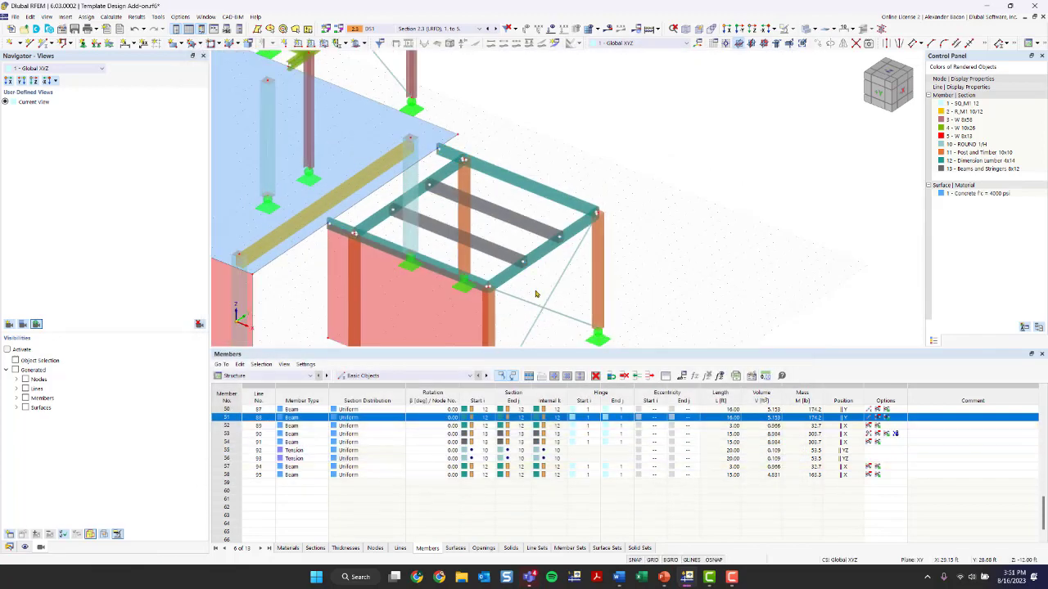
pyautogui.scroll(-1, 483, 164)
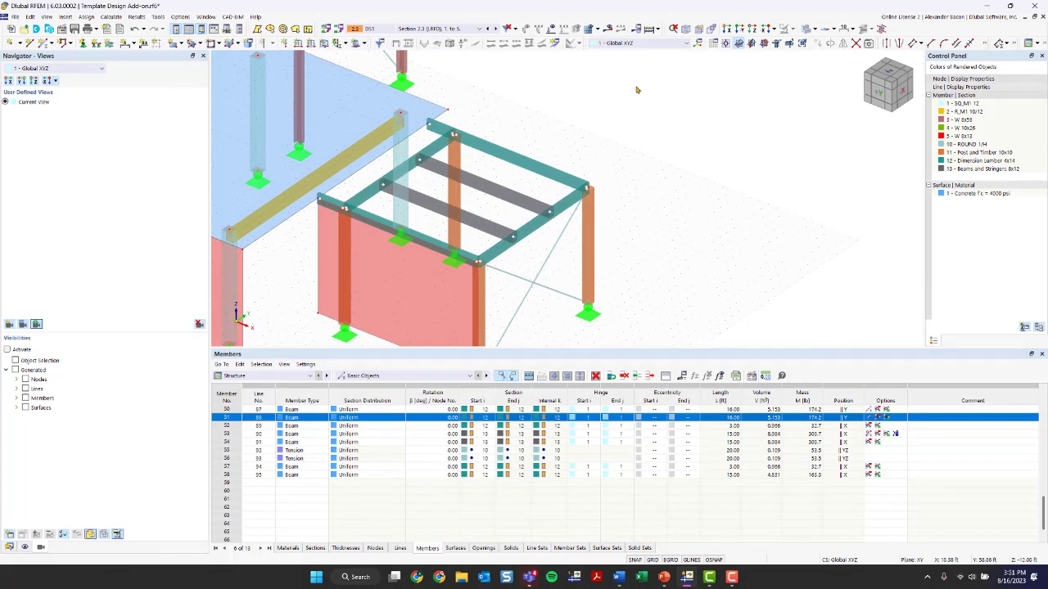
pyautogui.scroll(2, 475, 266)
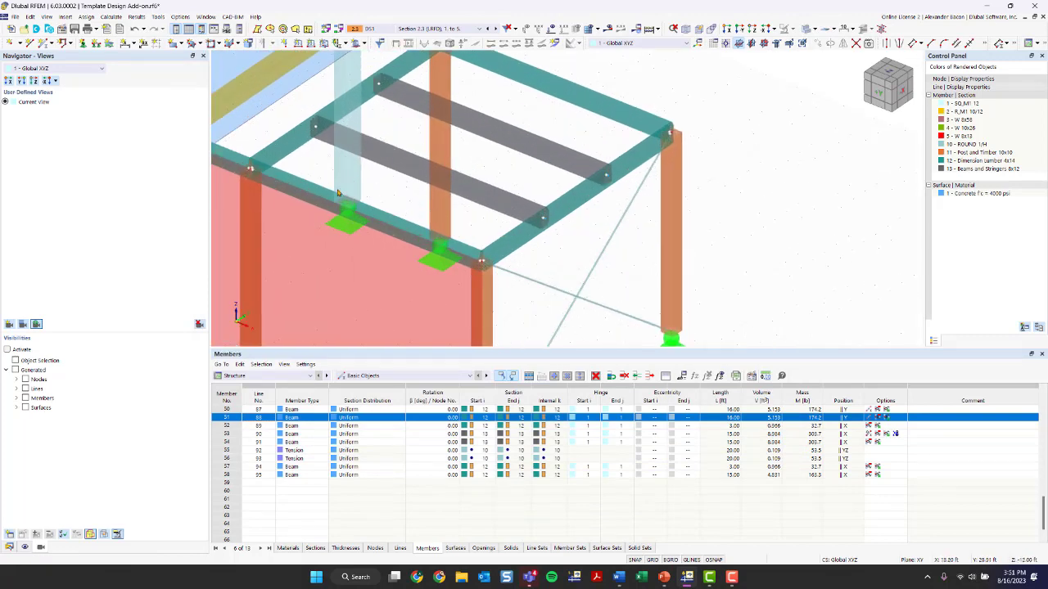
pyautogui.moveTo(254, 168); pyautogui.dragTo(360, 237, button='middle')
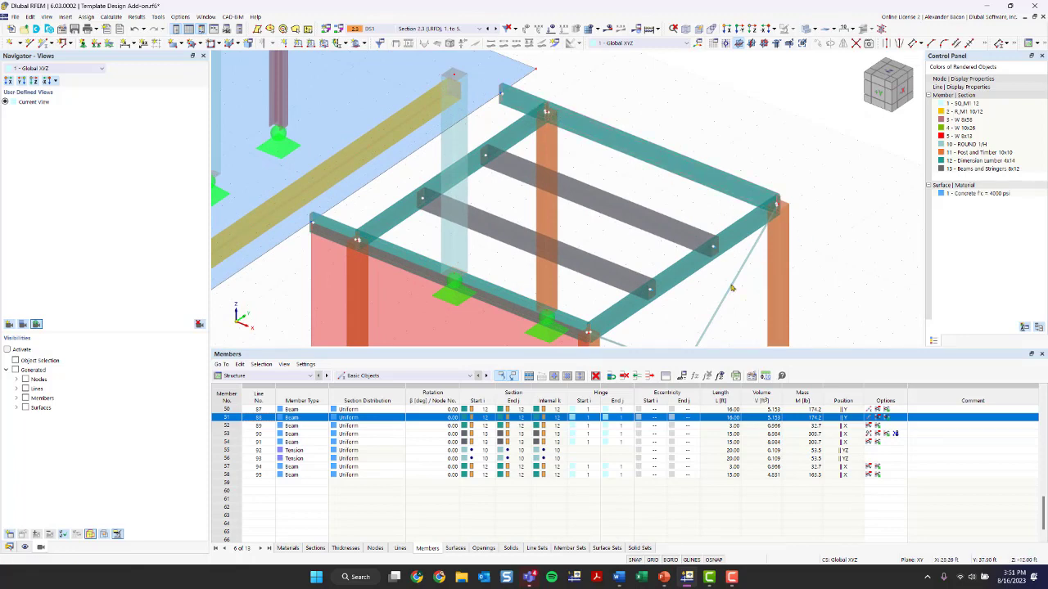
pyautogui.scroll(5, 438, 247)
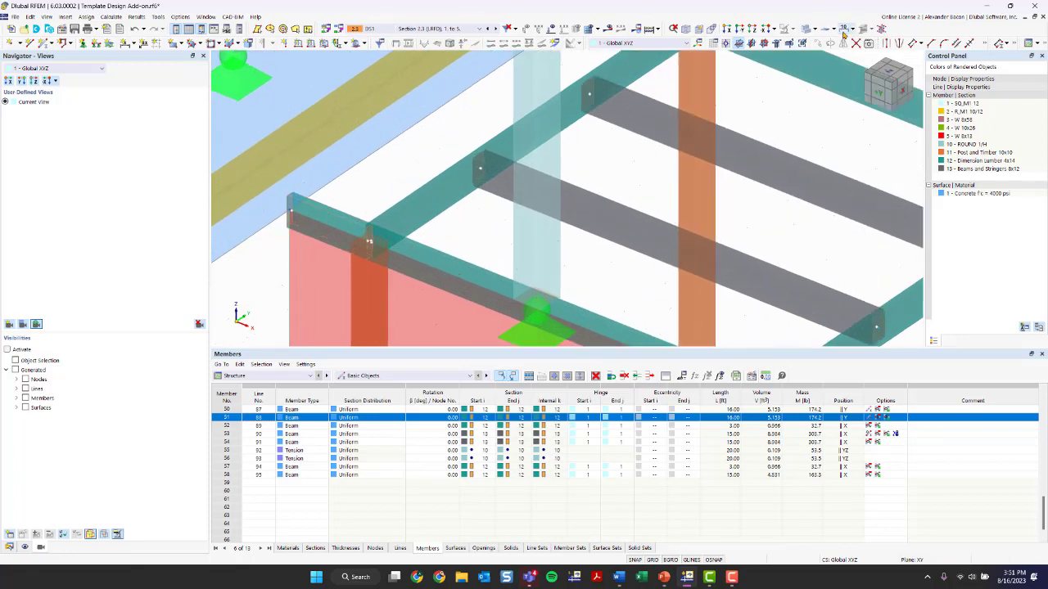
pyautogui.click(809, 28)
pyautogui.scroll(3, 361, 250)
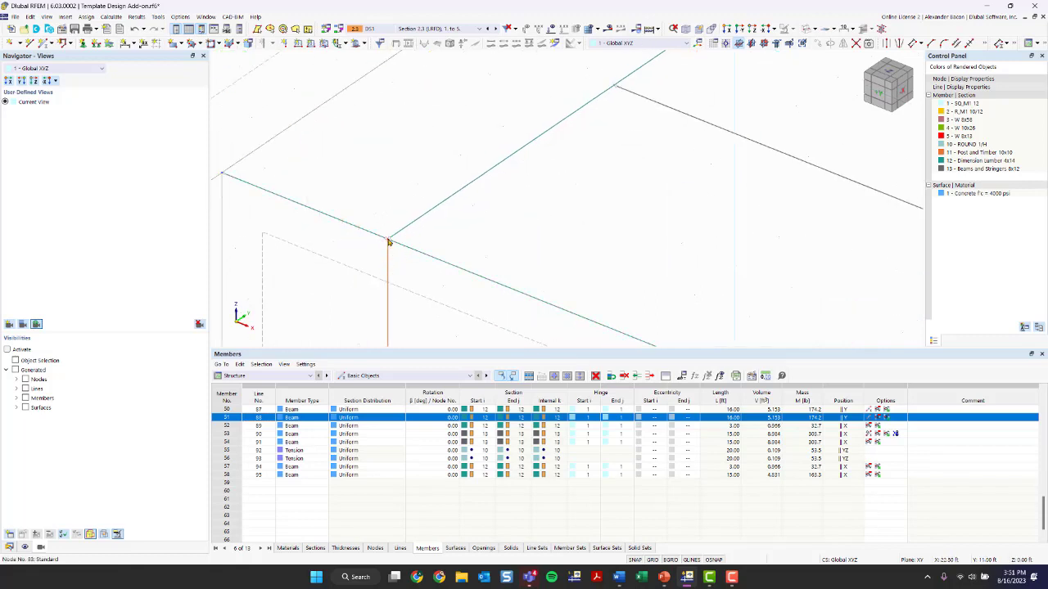
pyautogui.scroll(3, 389, 242)
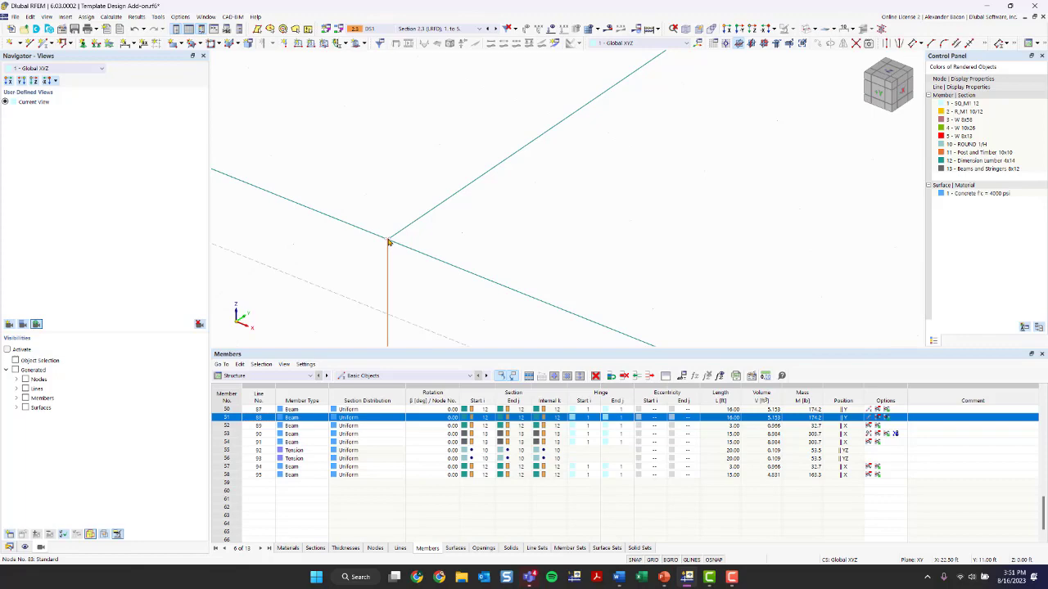
pyautogui.scroll(-6, 389, 242)
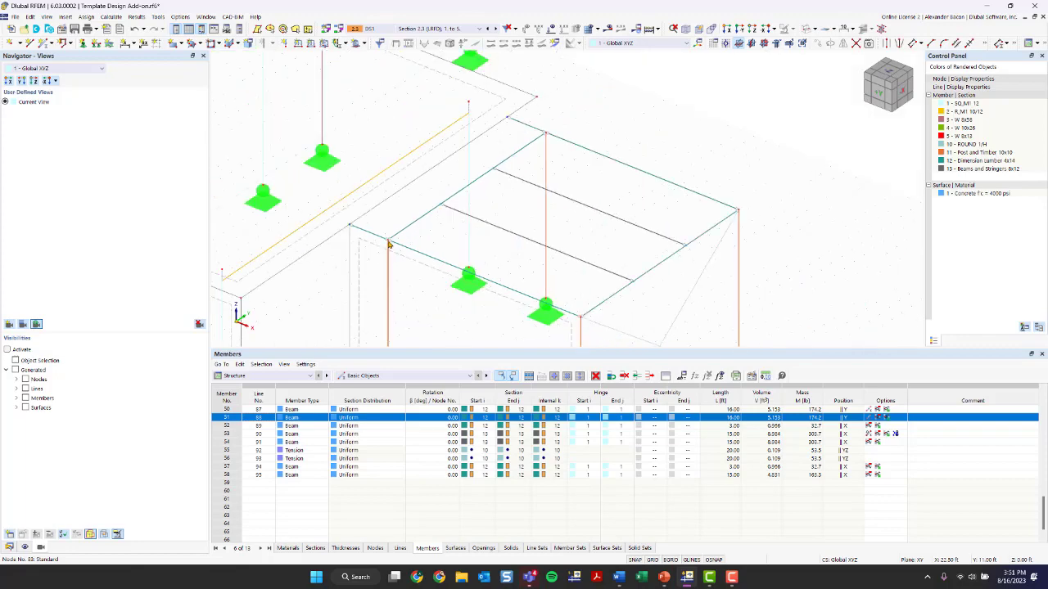
pyautogui.keyDown('ctrl'); pyautogui.moveTo(479, 265); pyautogui.dragTo(383, 244, button='middle'); pyautogui.keyUp('ctrl')
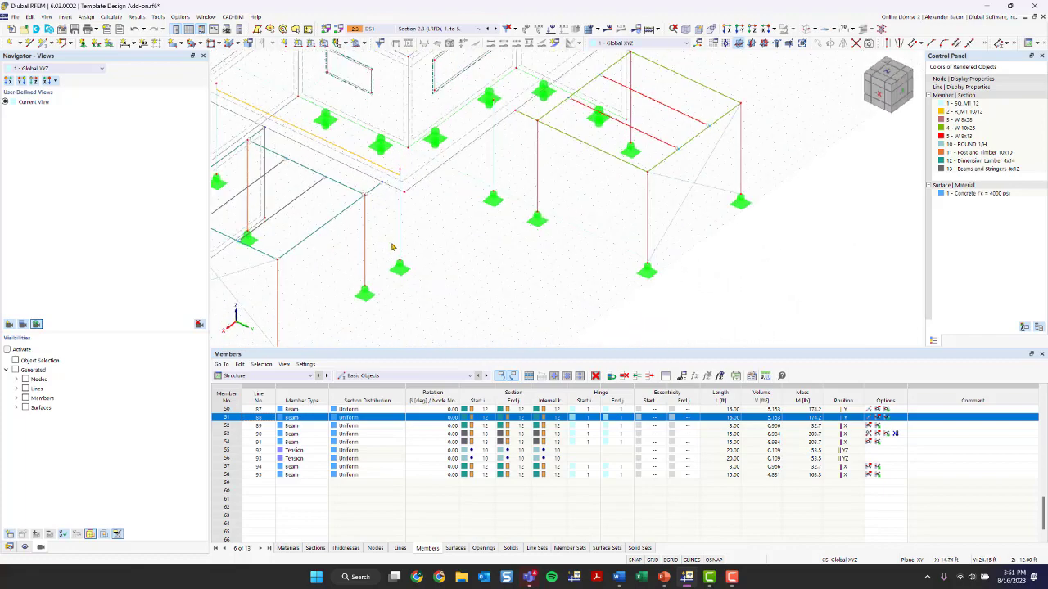
pyautogui.scroll(-3, 393, 246)
pyautogui.moveTo(460, 244); pyautogui.dragTo(573, 190, button='middle')
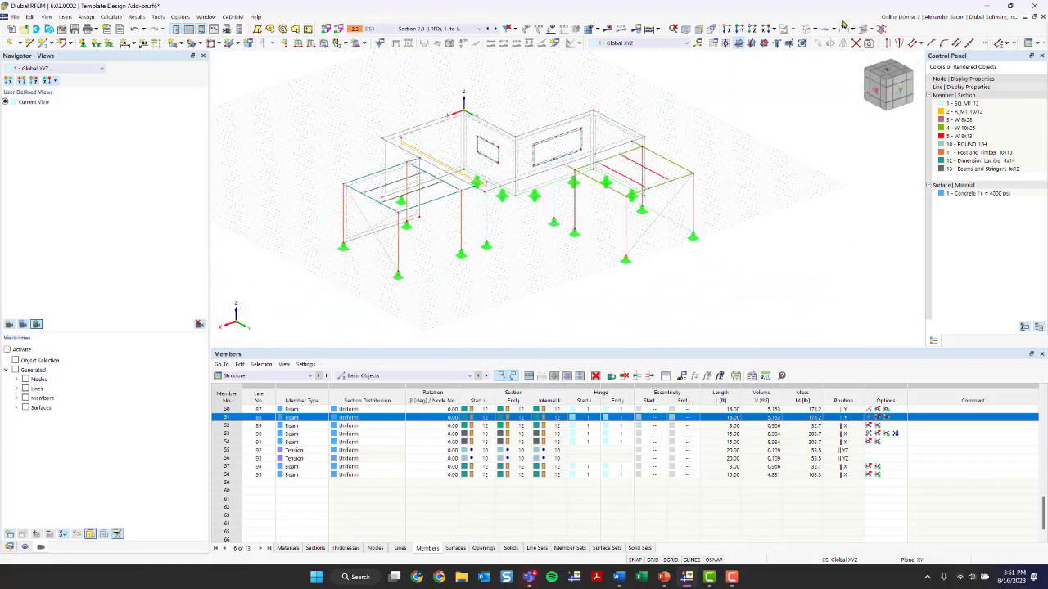
pyautogui.click(806, 29)
pyautogui.click(806, 30)
pyautogui.click(806, 29)
# Run the calculation, dismiss the error report, and review the global deformation results for the frame
pyautogui.click(649, 31)
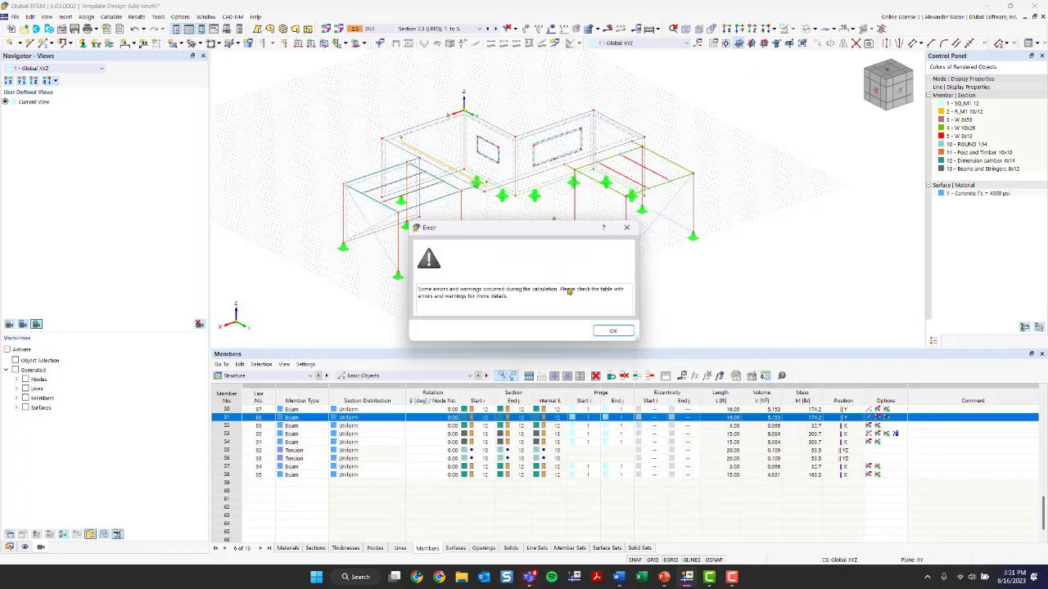
pyautogui.click(613, 331)
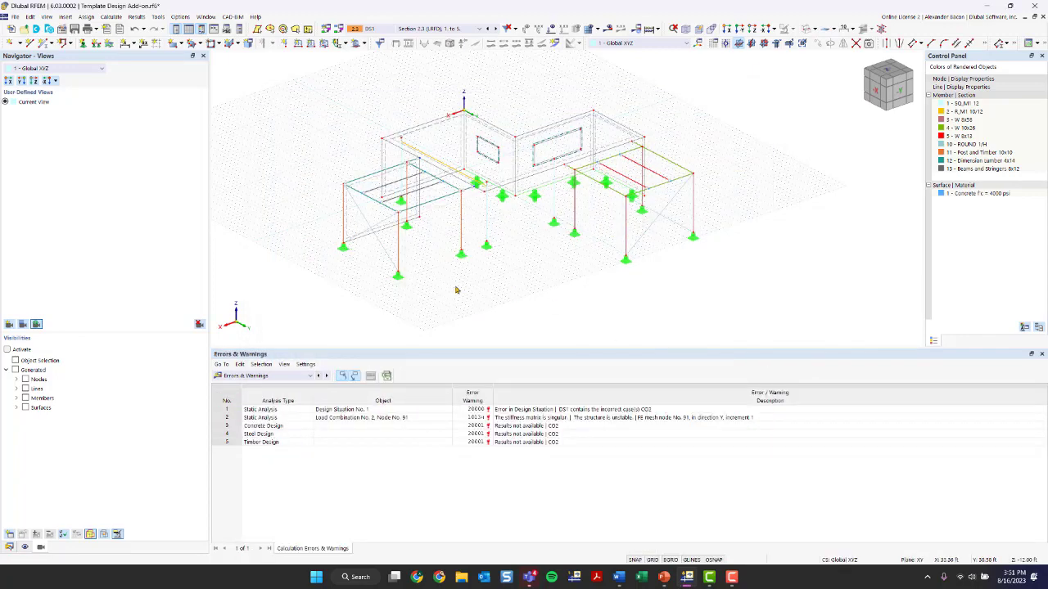
pyautogui.keyDown('ctrl'); pyautogui.moveTo(457, 292); pyautogui.dragTo(598, 292, button='middle'); pyautogui.keyUp('ctrl')
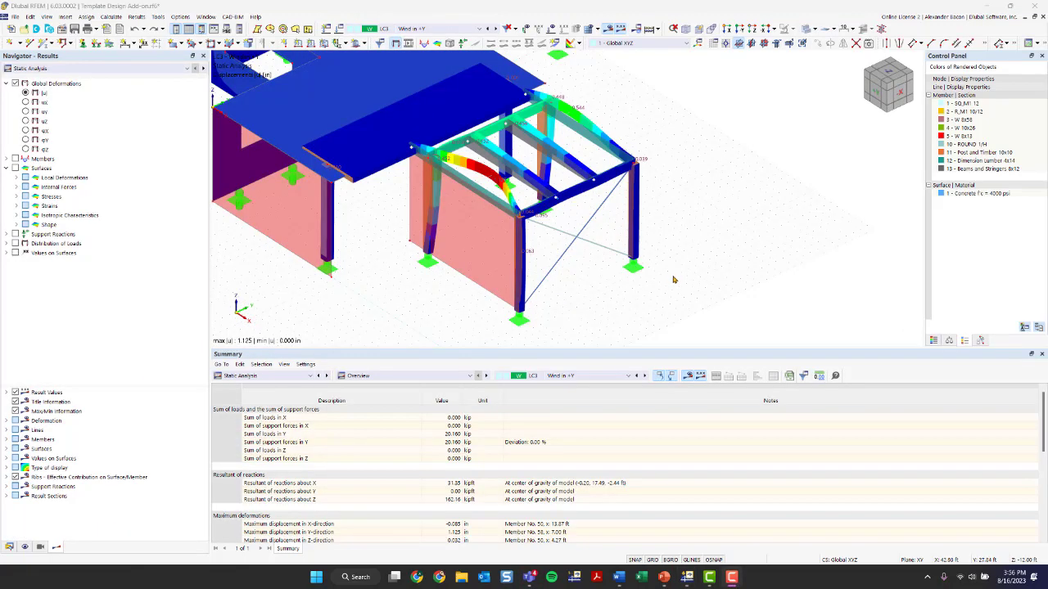
pyautogui.keyDown('ctrl'); pyautogui.moveTo(435, 291); pyautogui.dragTo(516, 316, button='middle'); pyautogui.keyUp('ctrl')
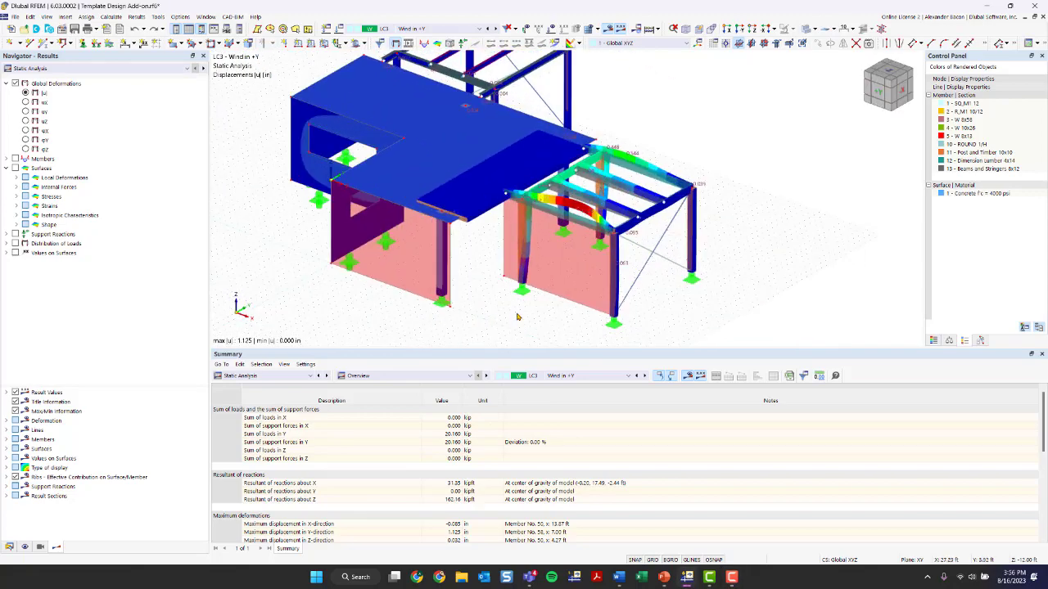
pyautogui.moveTo(815, 177); pyautogui.dragTo(752, 179, button='middle')
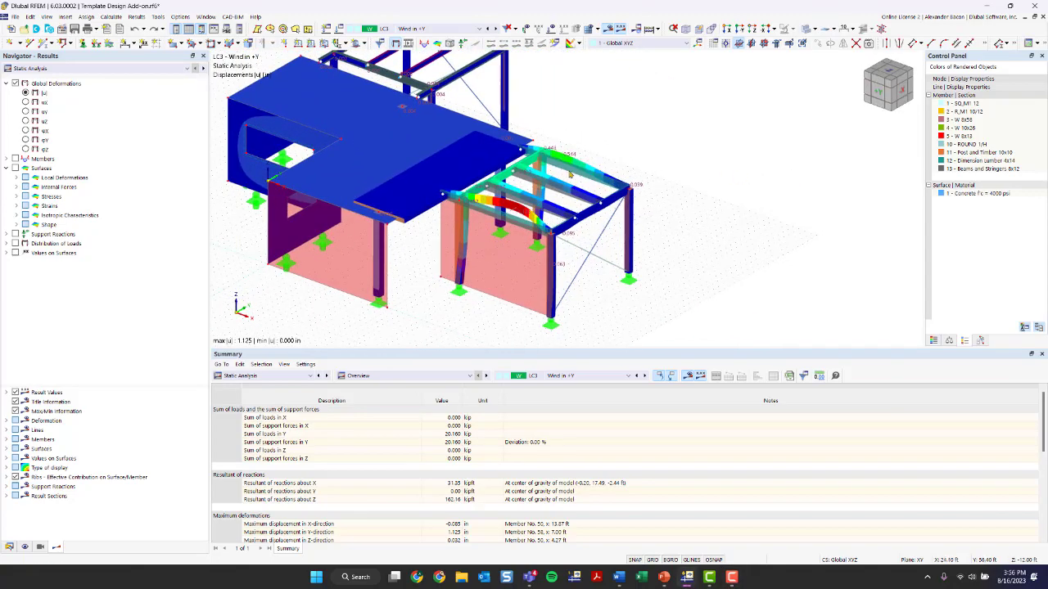
# Switch off the results display and examine the model around the timber frame
pyautogui.click(609, 30)
pyautogui.scroll(2, 463, 197)
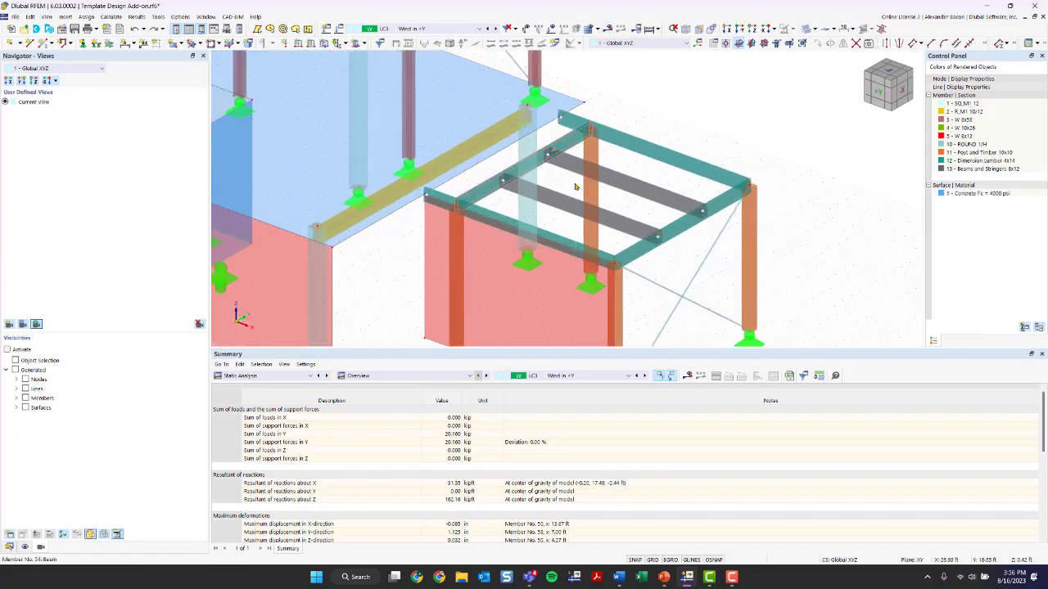
pyautogui.moveTo(737, 252); pyautogui.dragTo(632, 188, button='middle')
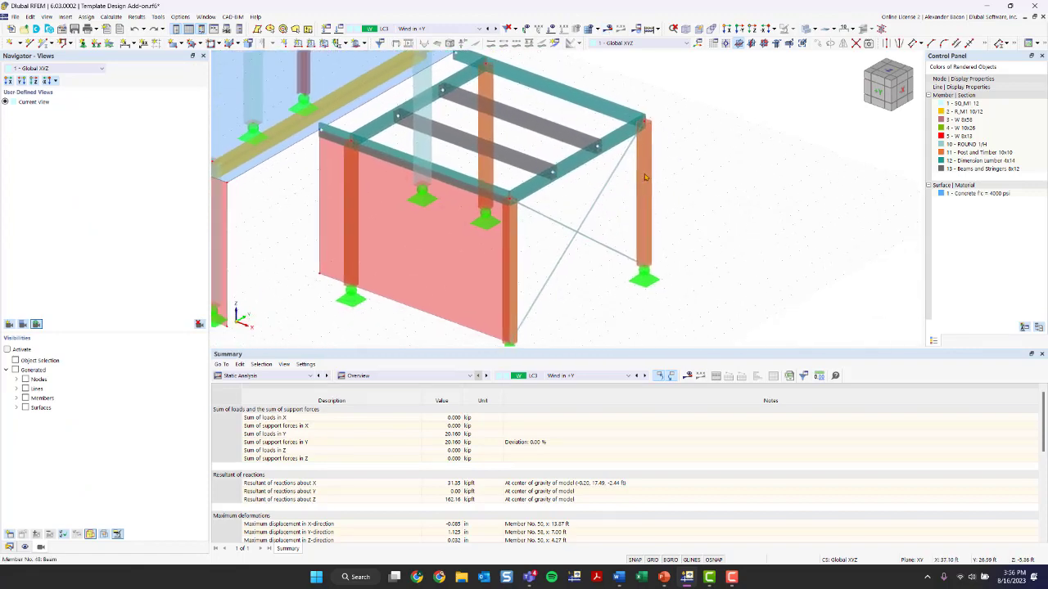
pyautogui.scroll(-2, 422, 203)
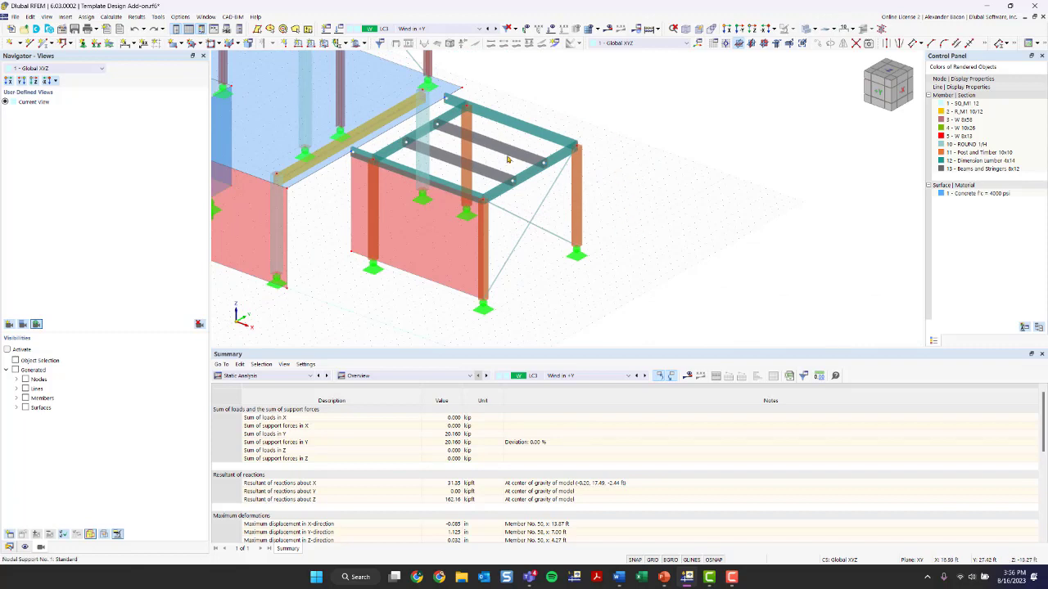
pyautogui.moveTo(596, 213); pyautogui.dragTo(603, 259, button='middle')
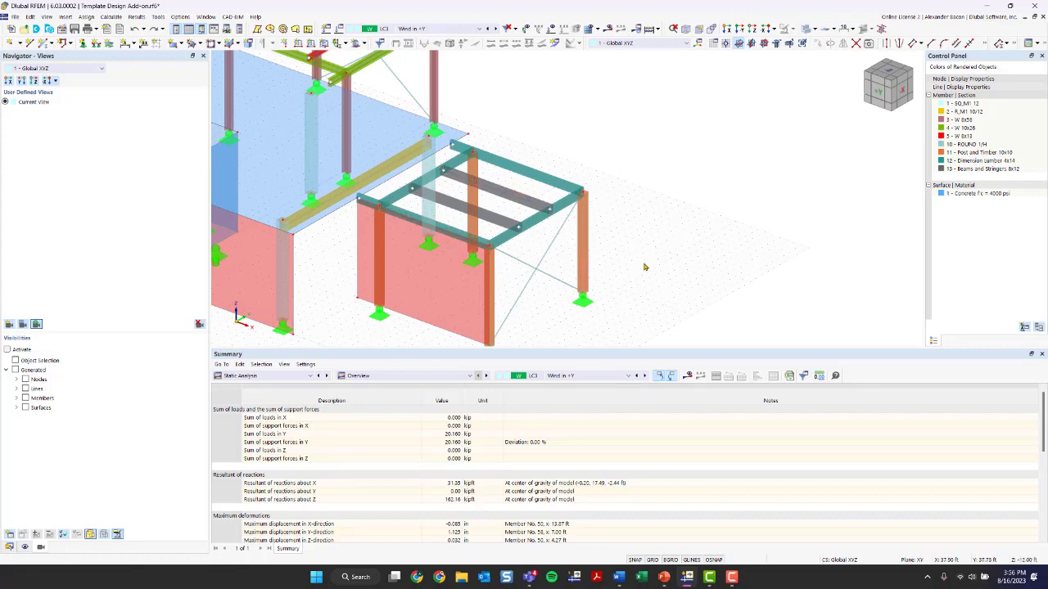
# Switch the results display back on and review the deformed shape of the whole structure
pyautogui.click(648, 30)
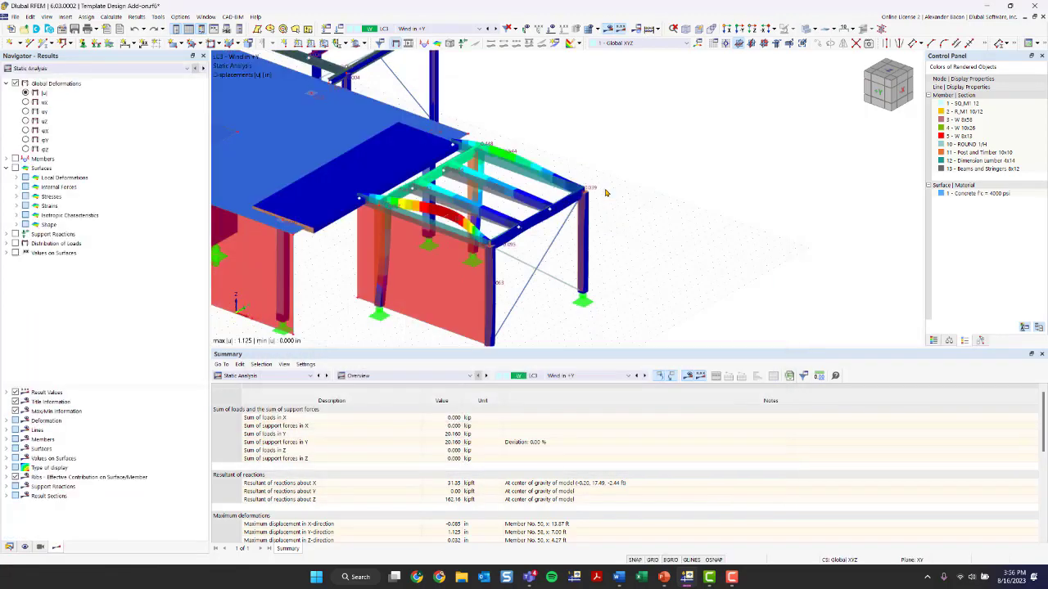
pyautogui.scroll(-3, 743, 211)
pyautogui.moveTo(642, 239); pyautogui.dragTo(506, 247, button='middle')
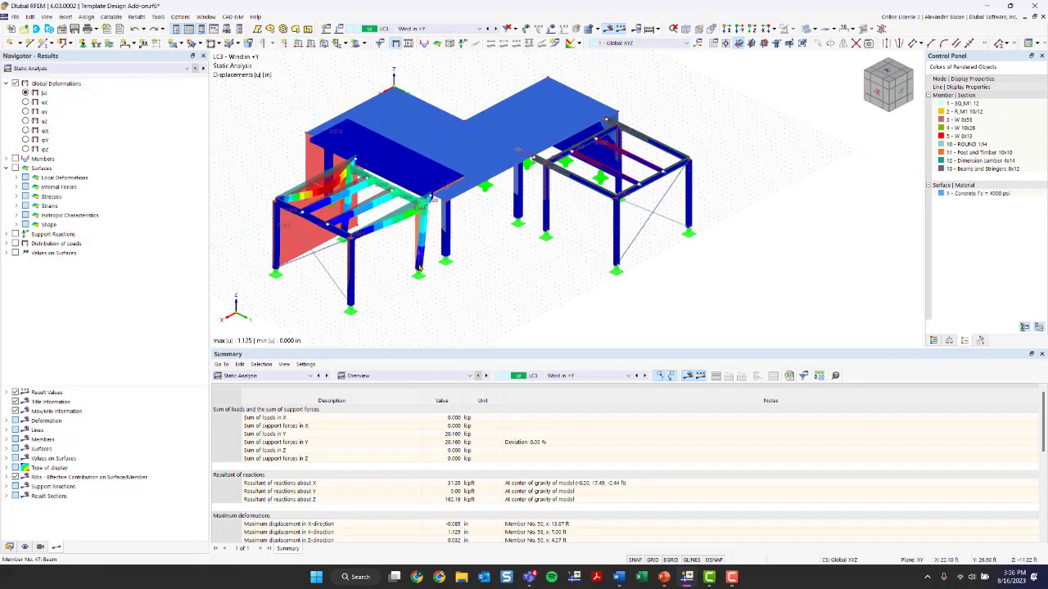
pyautogui.moveTo(482, 302); pyautogui.dragTo(498, 288, button='middle')
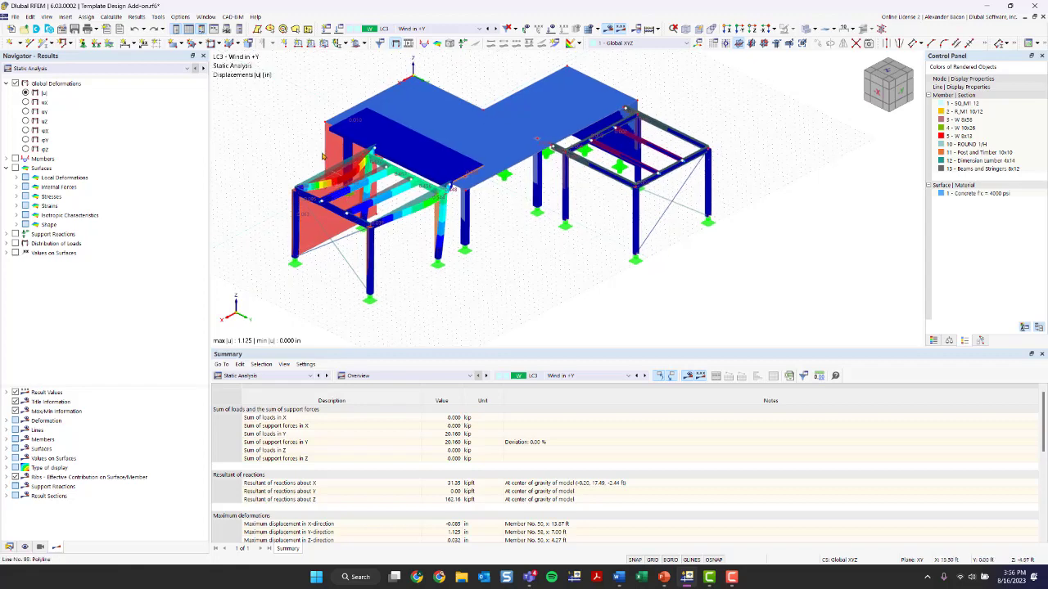
pyautogui.keyDown('ctrl'); pyautogui.moveTo(323, 199); pyautogui.dragTo(335, 197, button='middle'); pyautogui.keyUp('ctrl')
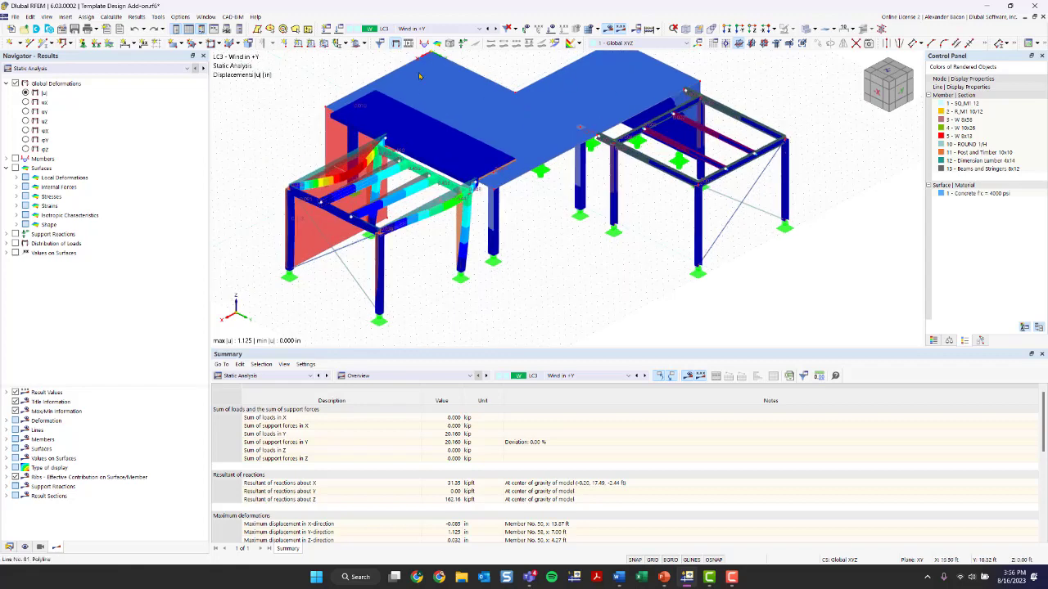
# Switch the displayed results to design situation DS1, Section 2.3 (LRFD), 1. to 5
pyautogui.click(415, 29)
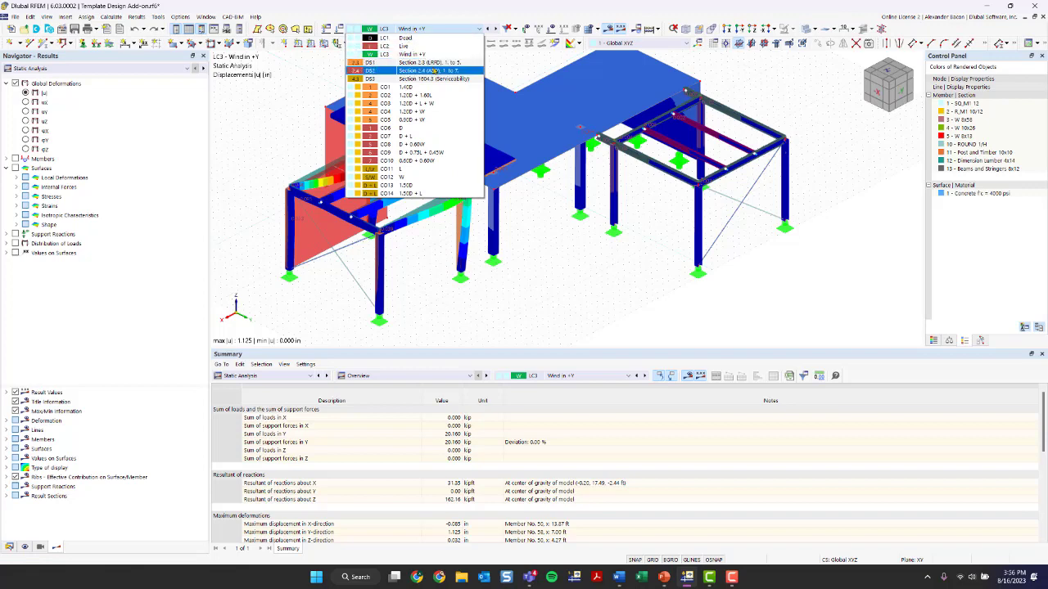
pyautogui.click(435, 63)
pyautogui.keyDown('ctrl'); pyautogui.moveTo(554, 246); pyautogui.dragTo(580, 264, button='middle'); pyautogui.keyUp('ctrl')
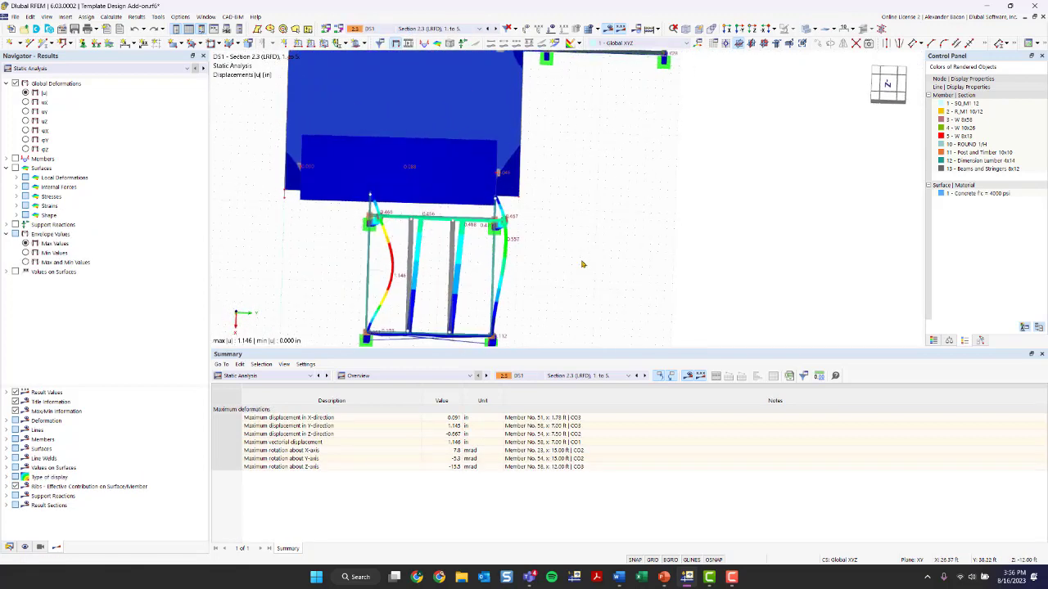
# Select the timber frame members and hide the selected objects from view
pyautogui.moveTo(600, 227); pyautogui.dragTo(606, 170, button='middle')
pyautogui.moveTo(597, 155); pyautogui.dragTo(368, 317)
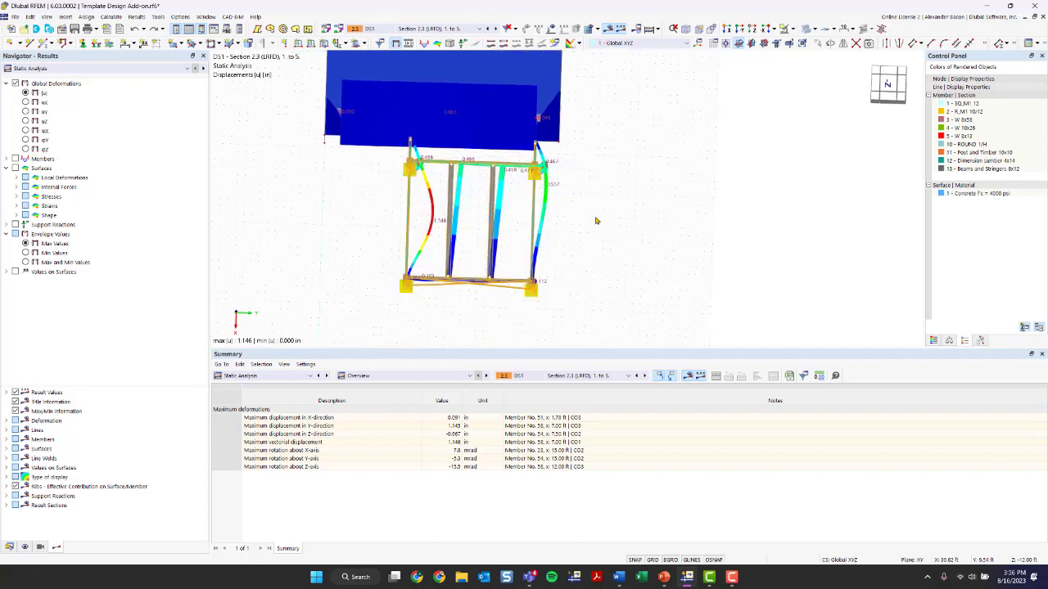
pyautogui.click(792, 30)
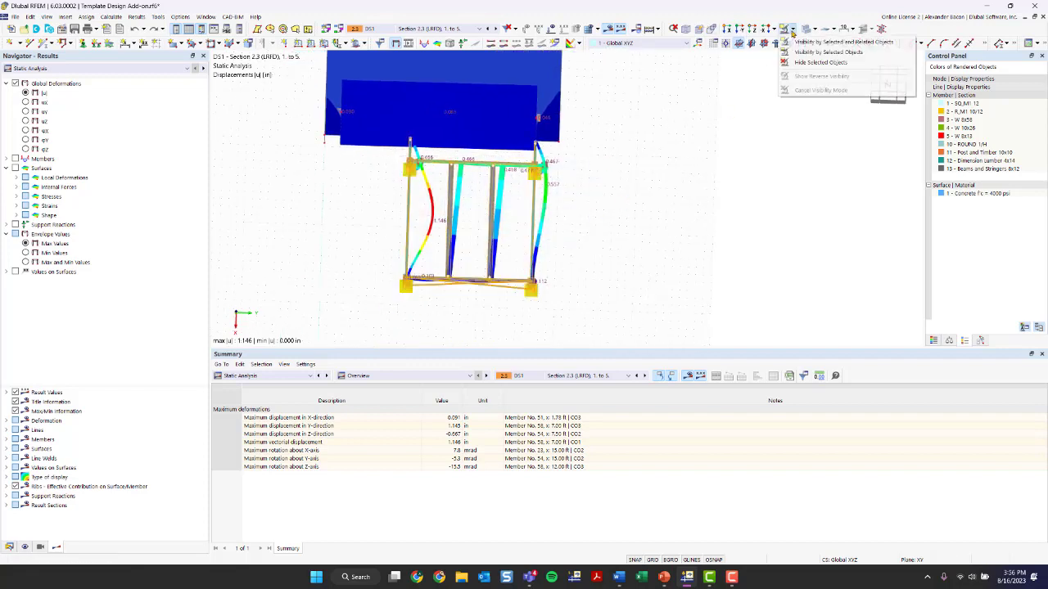
pyautogui.click(812, 62)
pyautogui.keyDown('ctrl'); pyautogui.moveTo(618, 230); pyautogui.dragTo(493, 292, button='middle'); pyautogui.keyUp('ctrl')
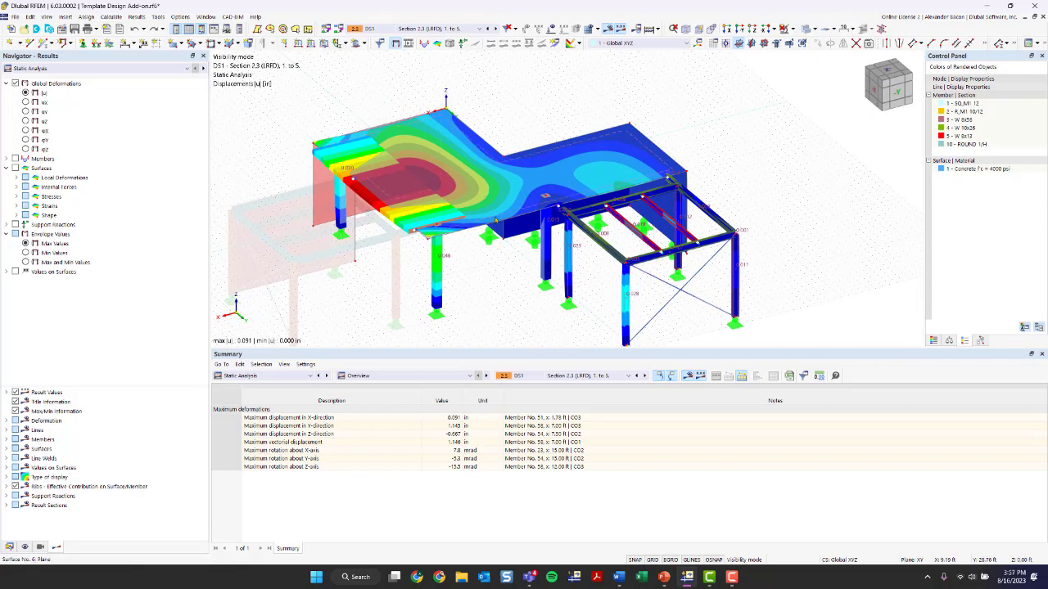
# Display member internal force results, viewing shear Vy and N before settling on moment My
pyautogui.doubleClick(24, 160)
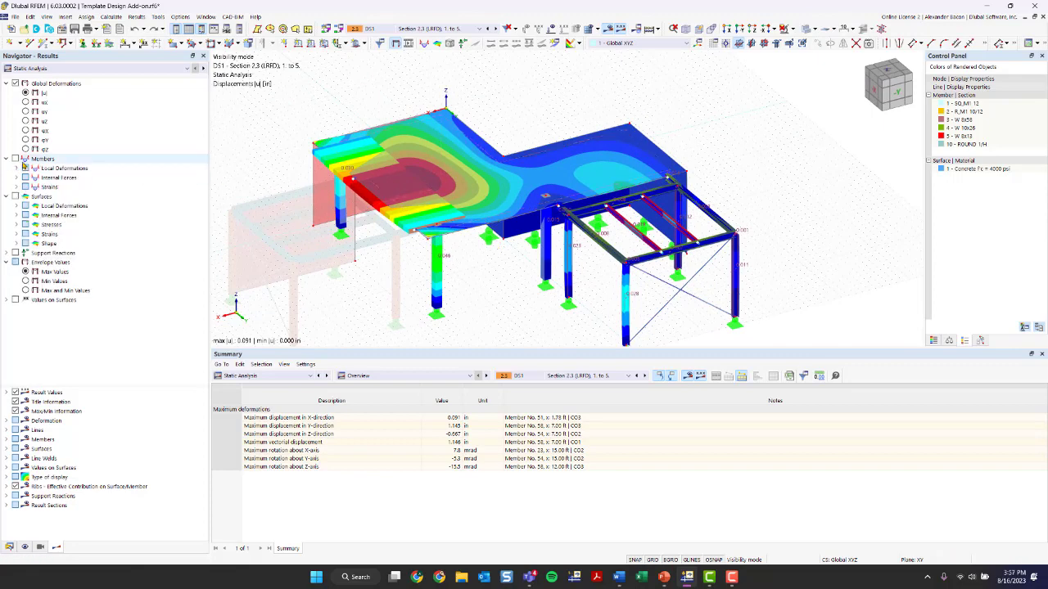
pyautogui.click(24, 160)
pyautogui.click(16, 178)
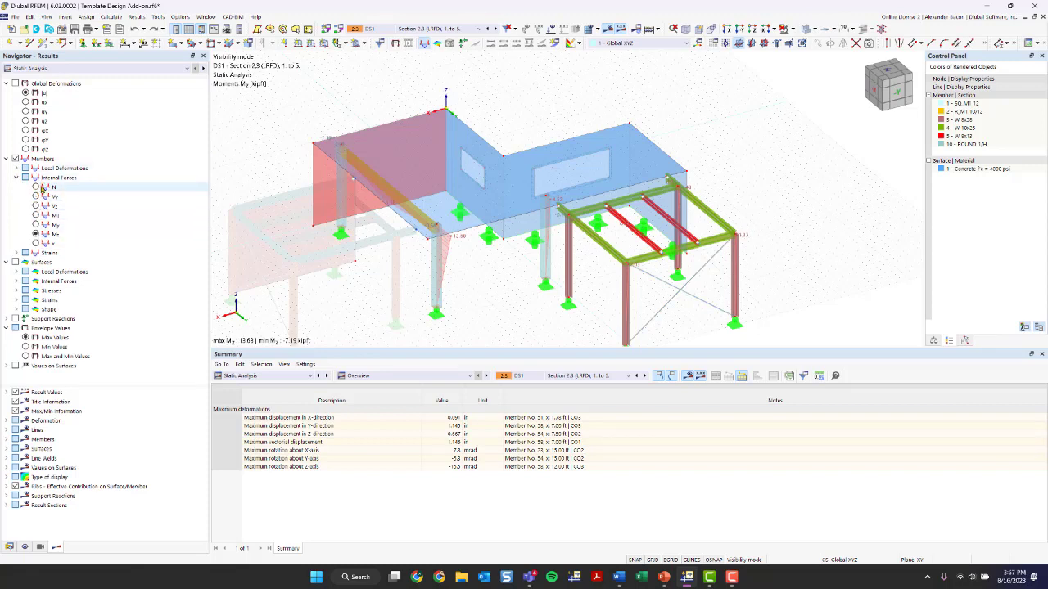
pyautogui.click(37, 205)
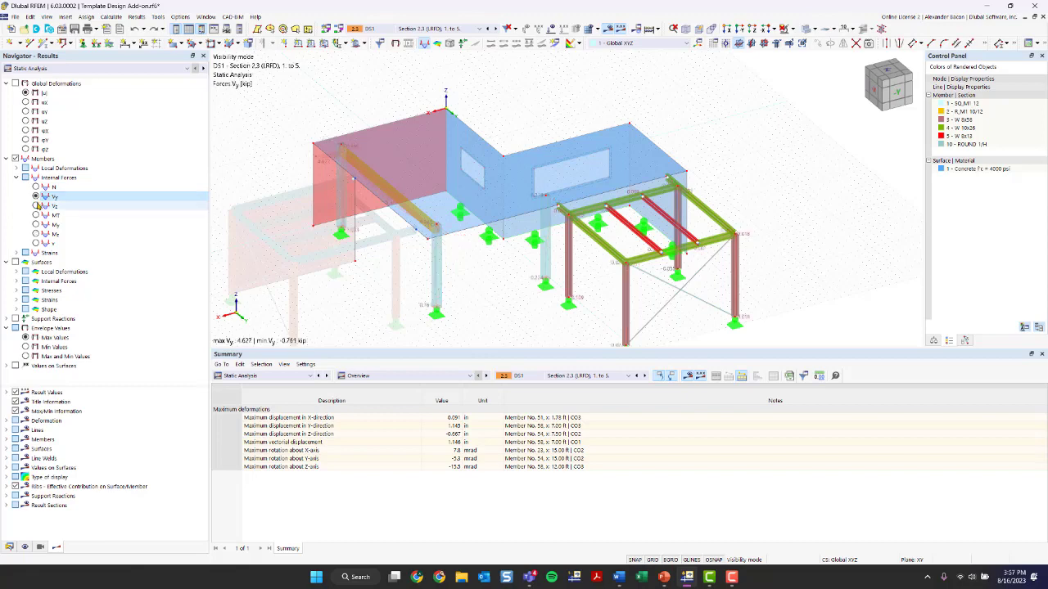
pyautogui.click(36, 188)
pyautogui.moveTo(335, 264); pyautogui.dragTo(291, 173, button='middle')
pyautogui.click(36, 224)
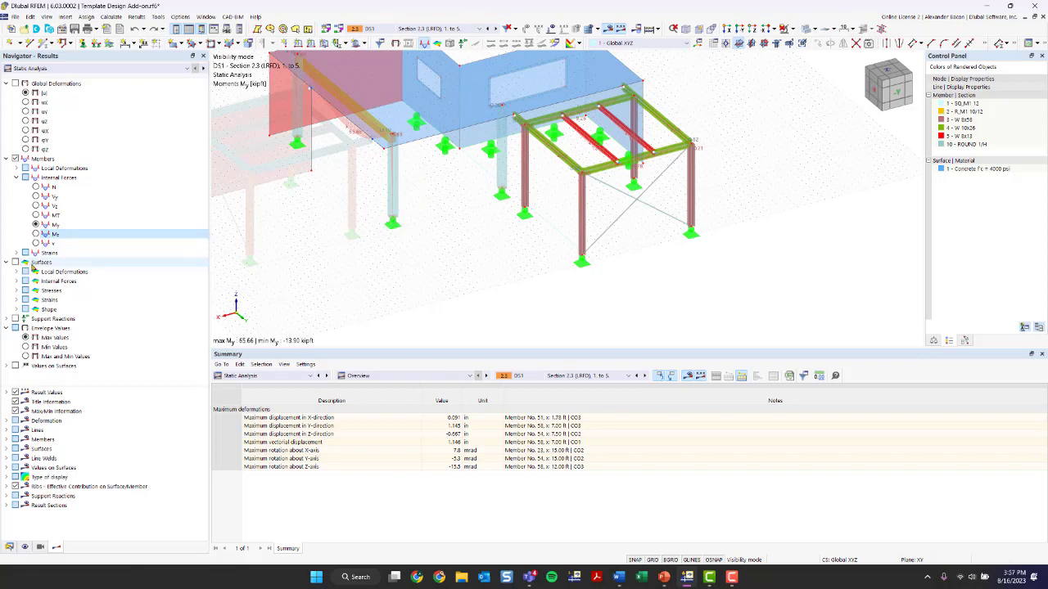
# Turn on surface results and browse the surface stress and internal force result categories
pyautogui.click(24, 262)
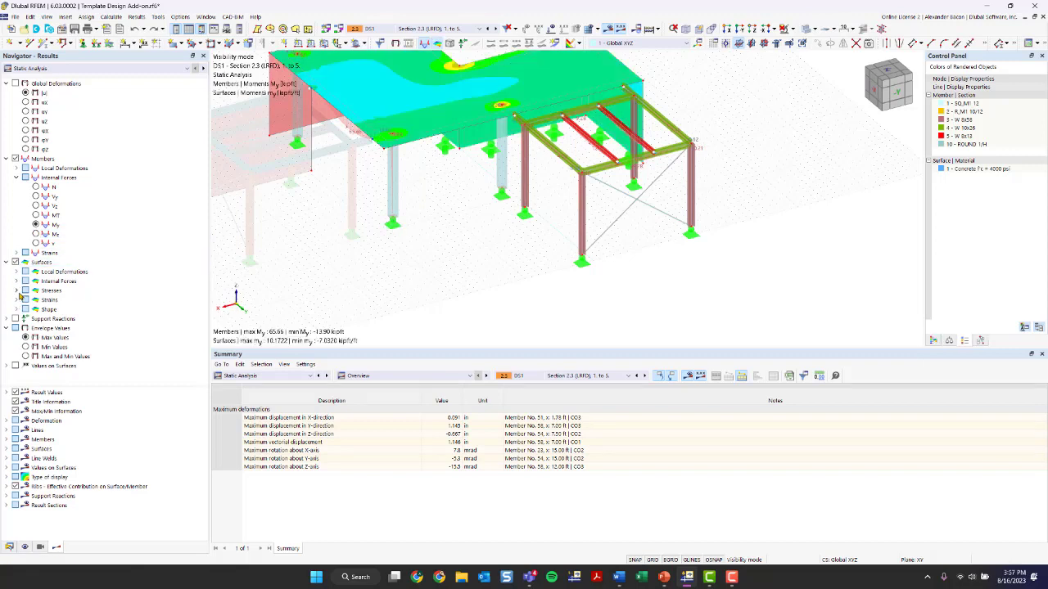
pyautogui.click(17, 293)
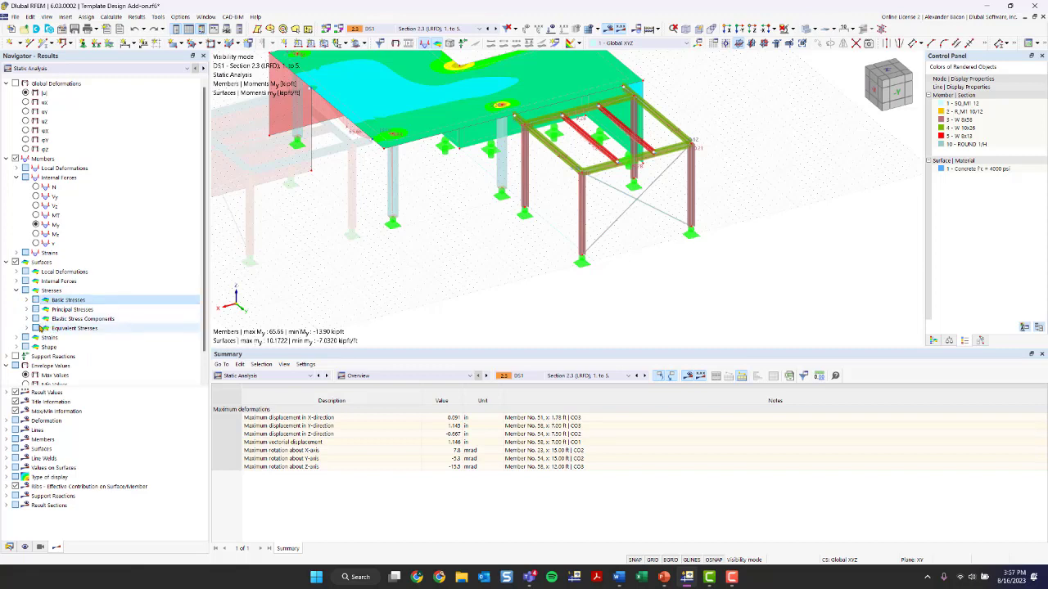
pyautogui.click(41, 328)
pyautogui.click(26, 329)
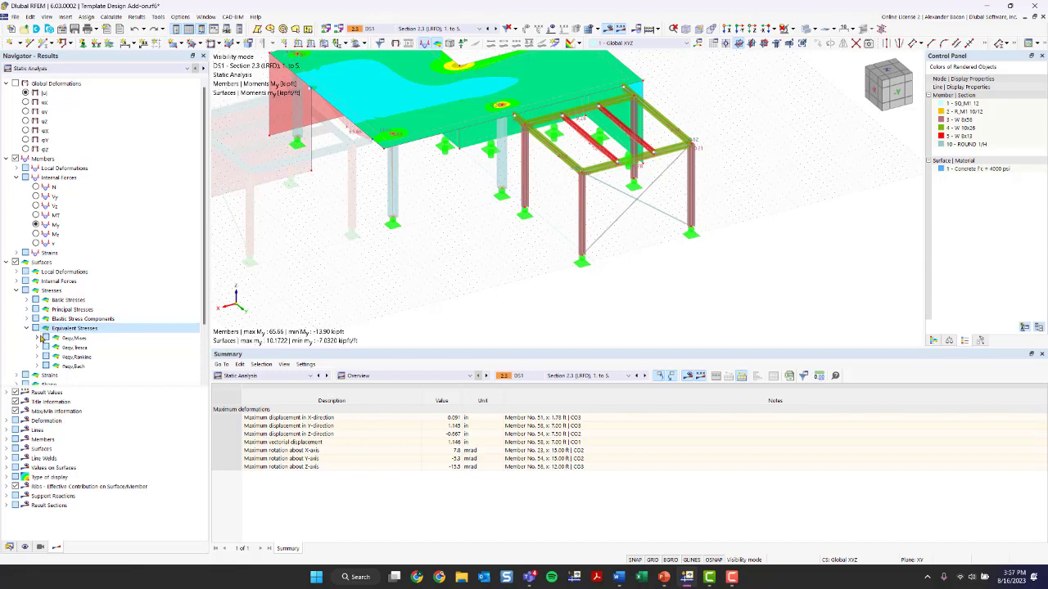
pyautogui.click(37, 337)
pyautogui.moveTo(320, 248); pyautogui.dragTo(355, 280, button='middle')
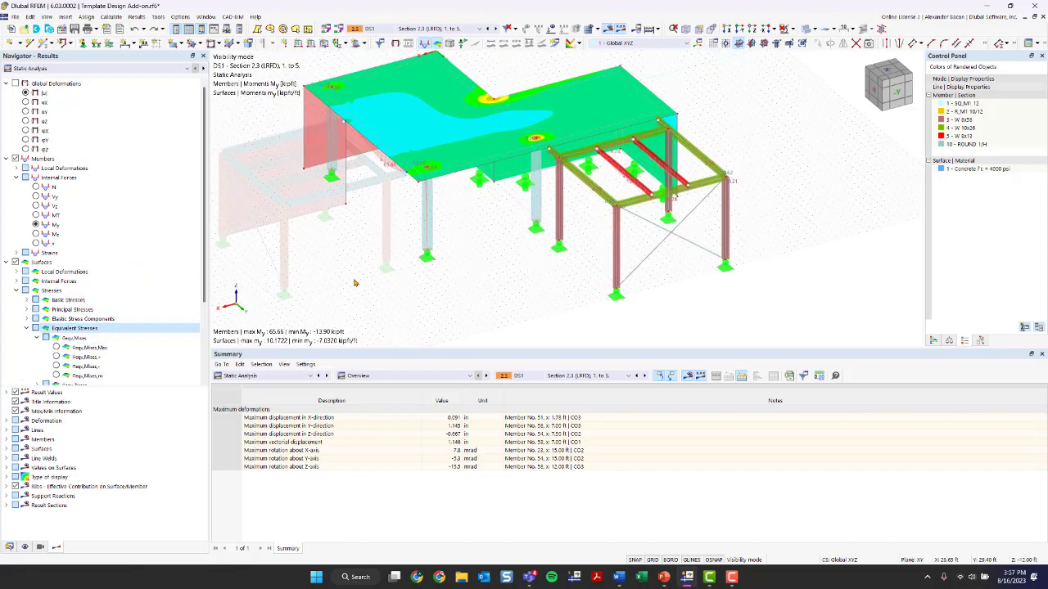
pyautogui.click(16, 290)
pyautogui.click(17, 281)
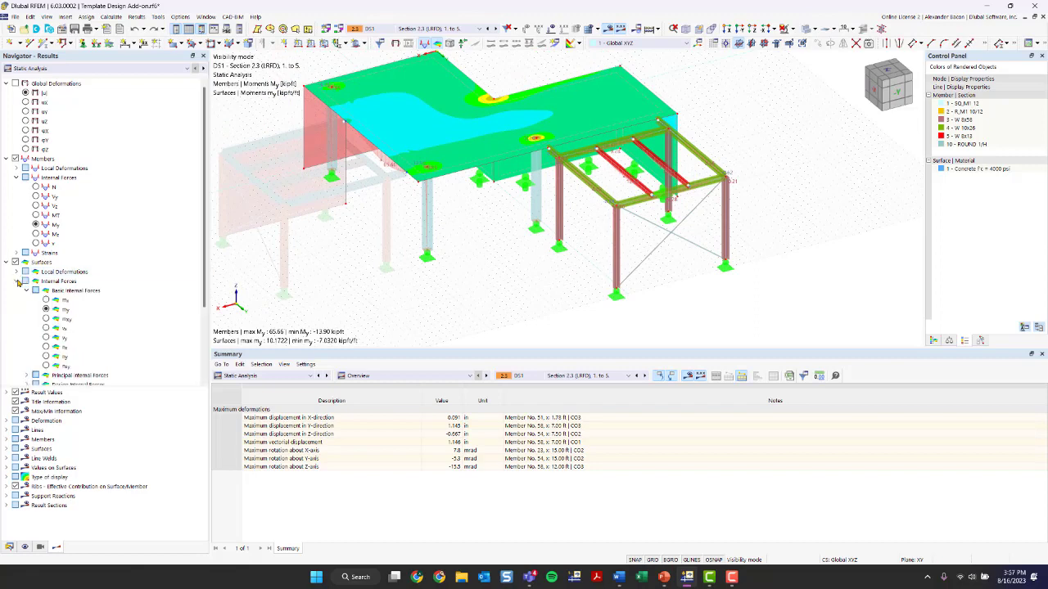
# Show the surface results colour legend and examine the surface moment my distribution across the slab
pyautogui.scroll(-1, 74, 295)
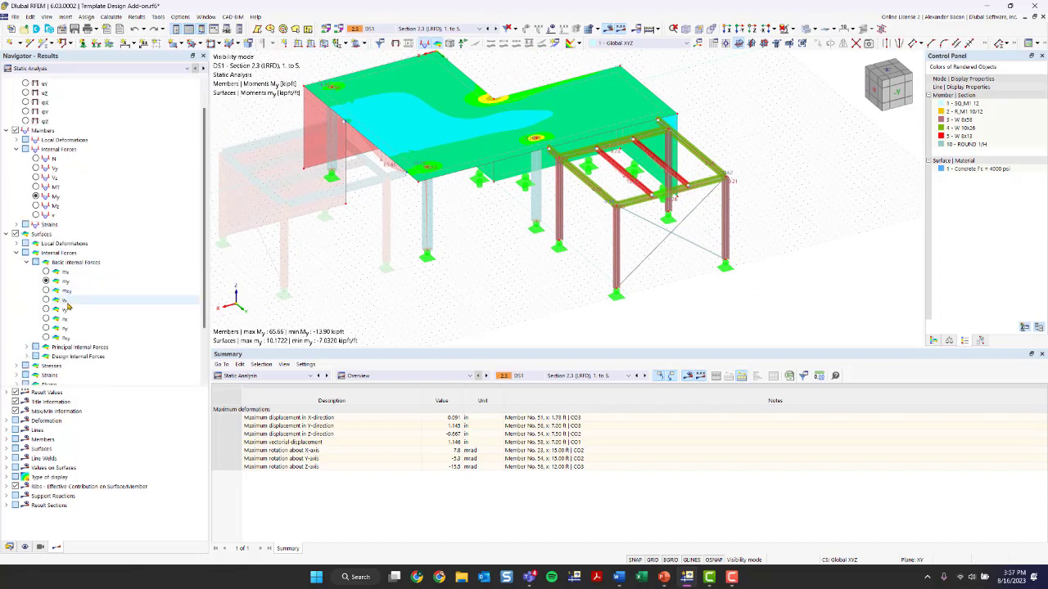
pyautogui.moveTo(473, 160); pyautogui.dragTo(448, 231, button='middle')
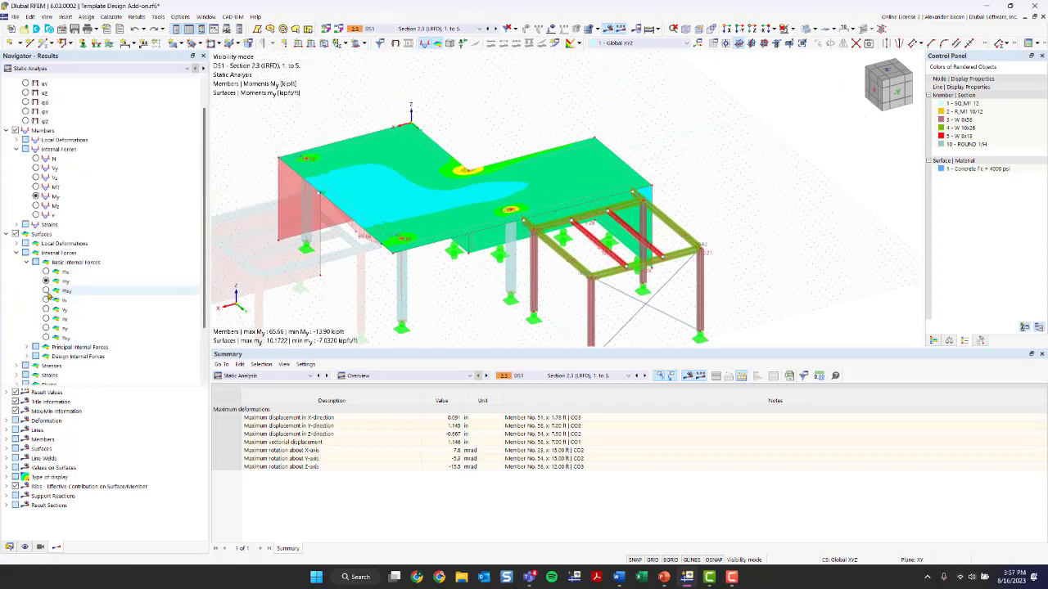
pyautogui.scroll(-2, 61, 316)
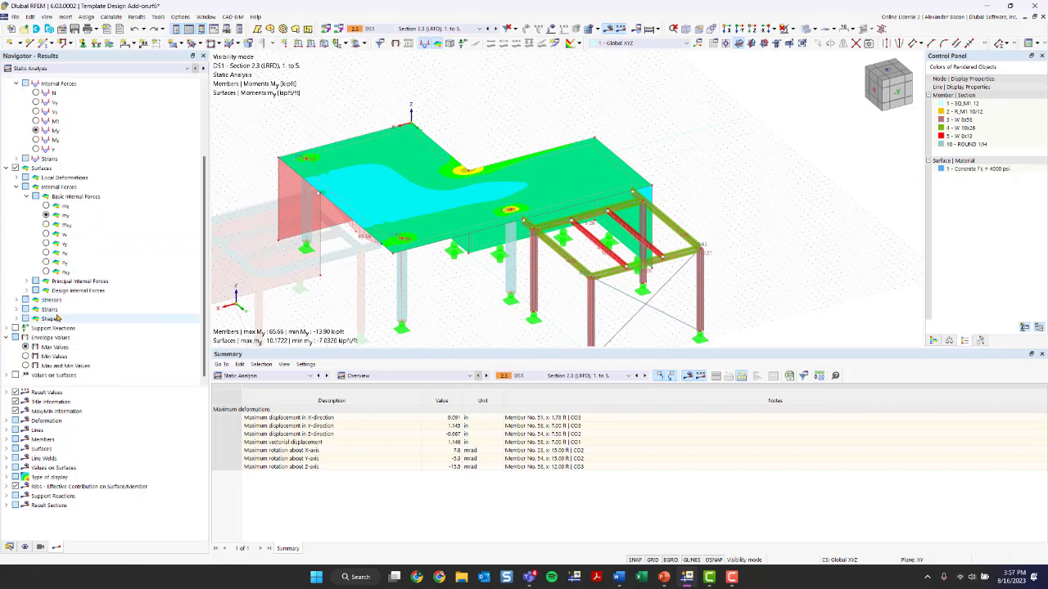
pyautogui.click(14, 375)
pyautogui.click(14, 375)
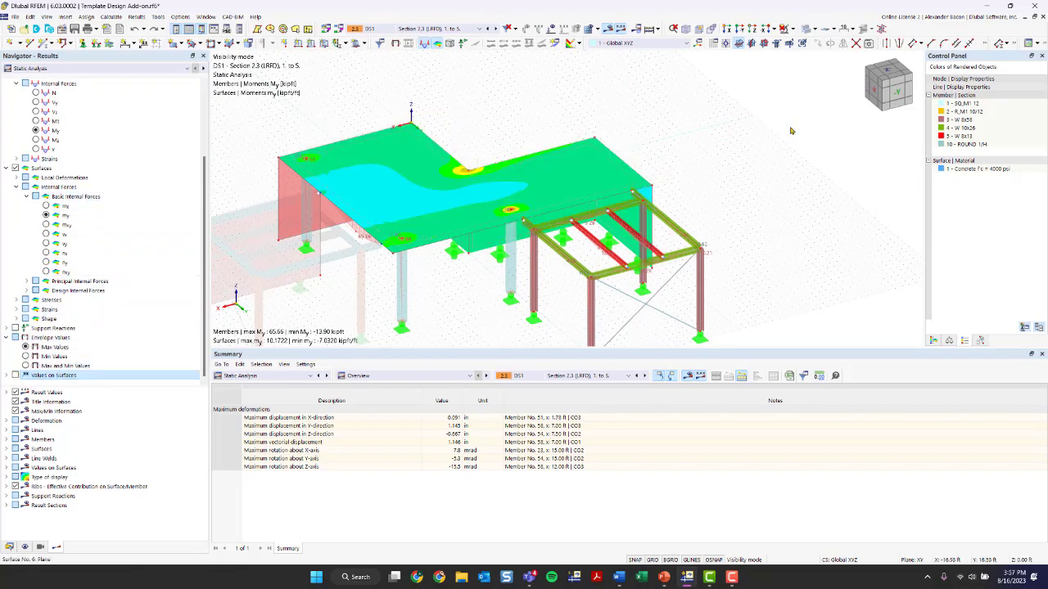
pyautogui.click(933, 340)
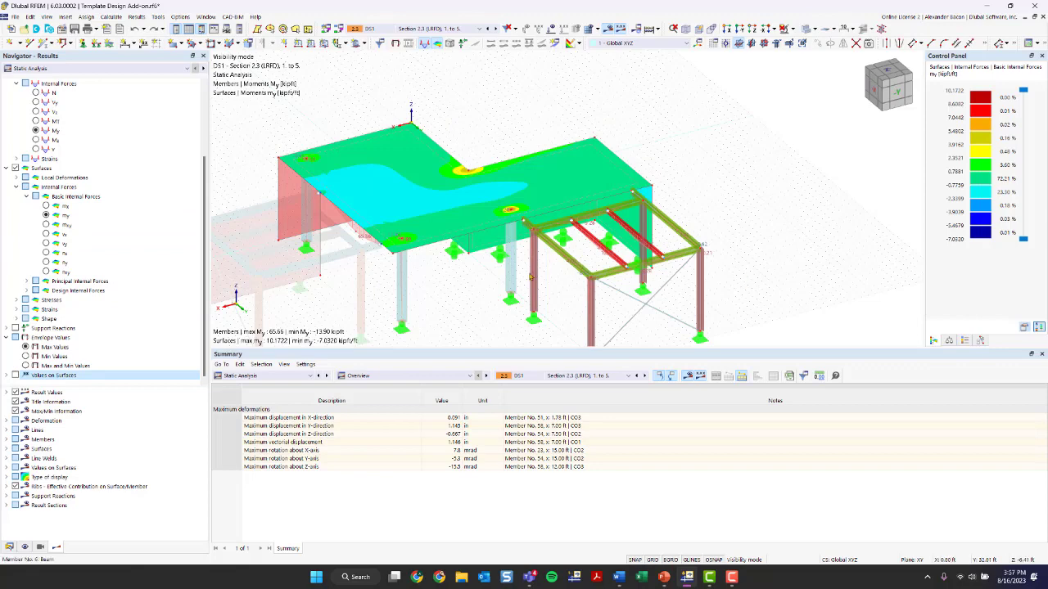
pyautogui.scroll(-1, 506, 284)
pyautogui.moveTo(506, 283); pyautogui.dragTo(524, 222, button='middle')
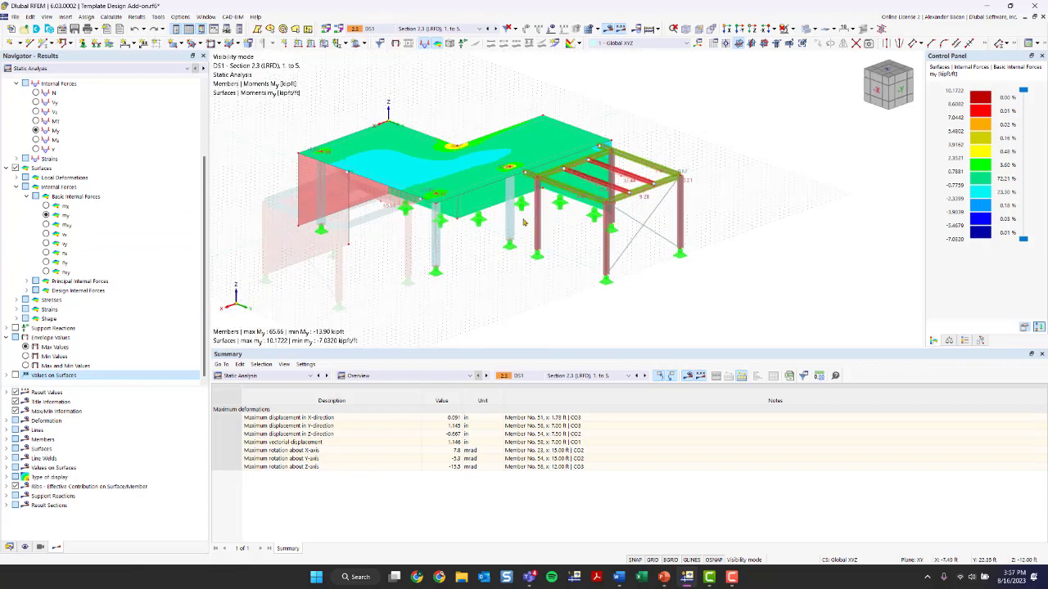
pyautogui.click(81, 69)
pyautogui.click(71, 76)
pyautogui.click(286, 375)
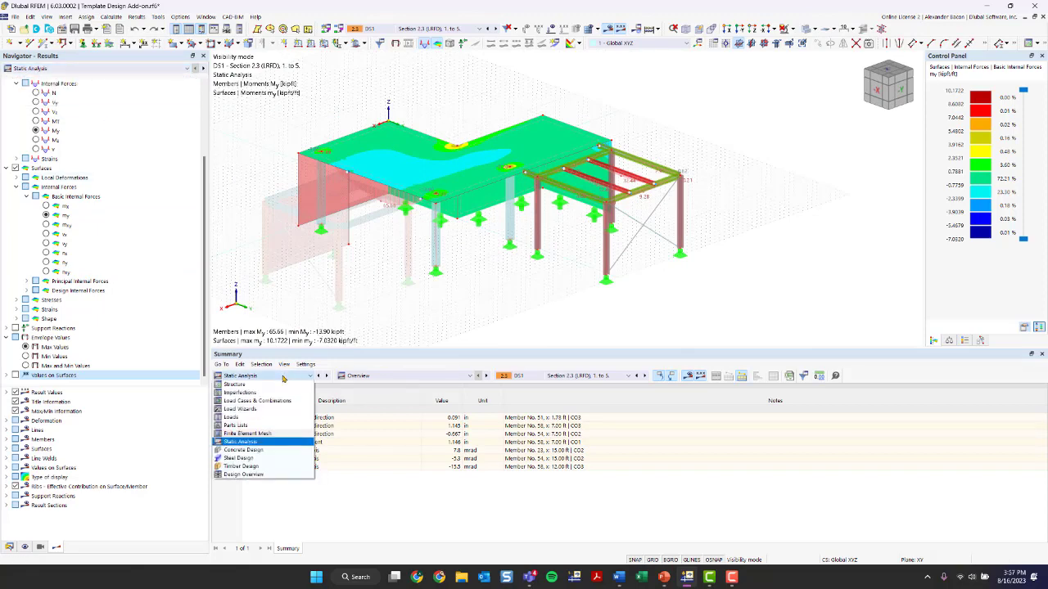
pyautogui.click(284, 378)
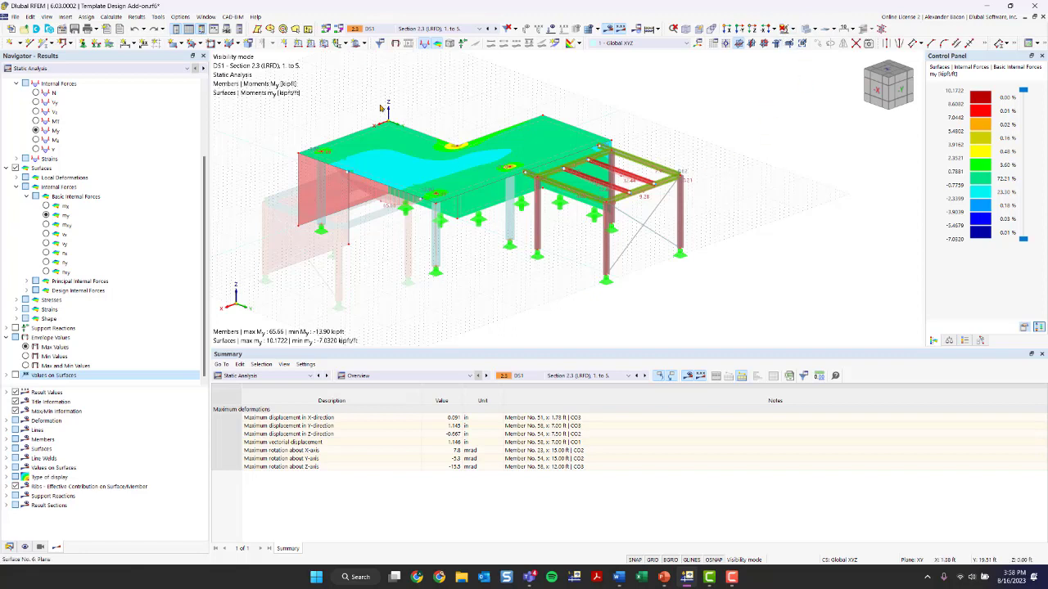
# Cancel the visibility mode to show the whole structure again
pyautogui.click(789, 22)
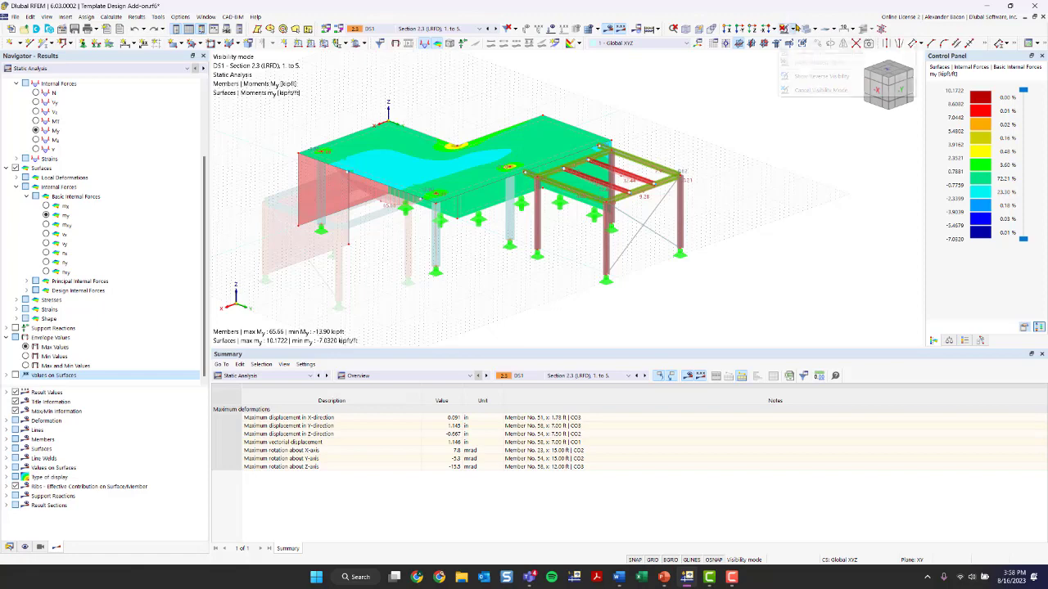
pyautogui.click(790, 88)
pyautogui.keyDown('ctrl'); pyautogui.moveTo(735, 121); pyautogui.dragTo(612, 109, button='middle'); pyautogui.keyUp('ctrl')
pyautogui.scroll(3, 40, 105)
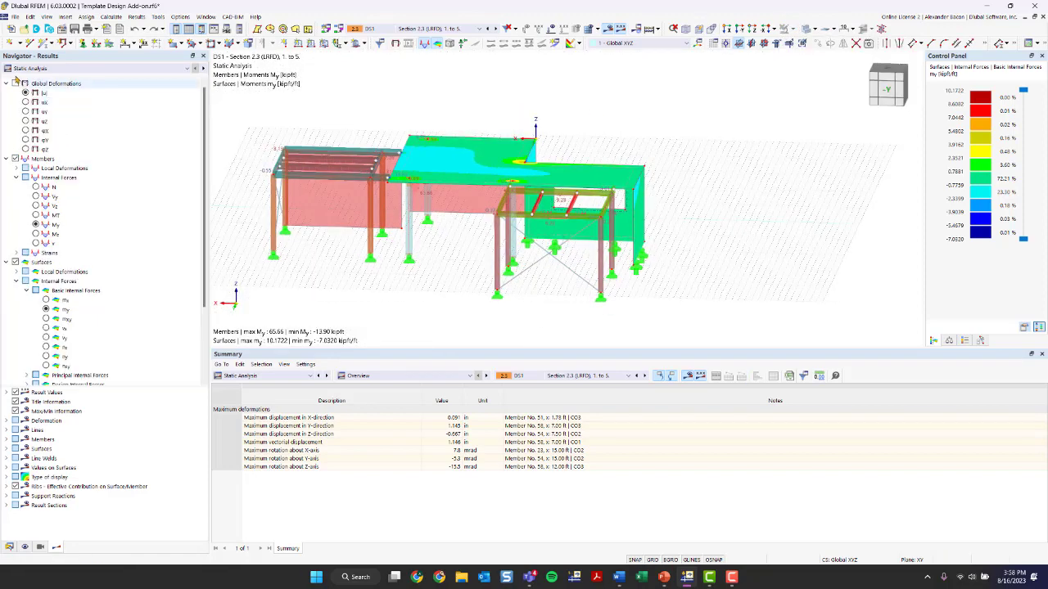
# Switch back to global deformation results and orbit around the structure to review them
pyautogui.click(14, 83)
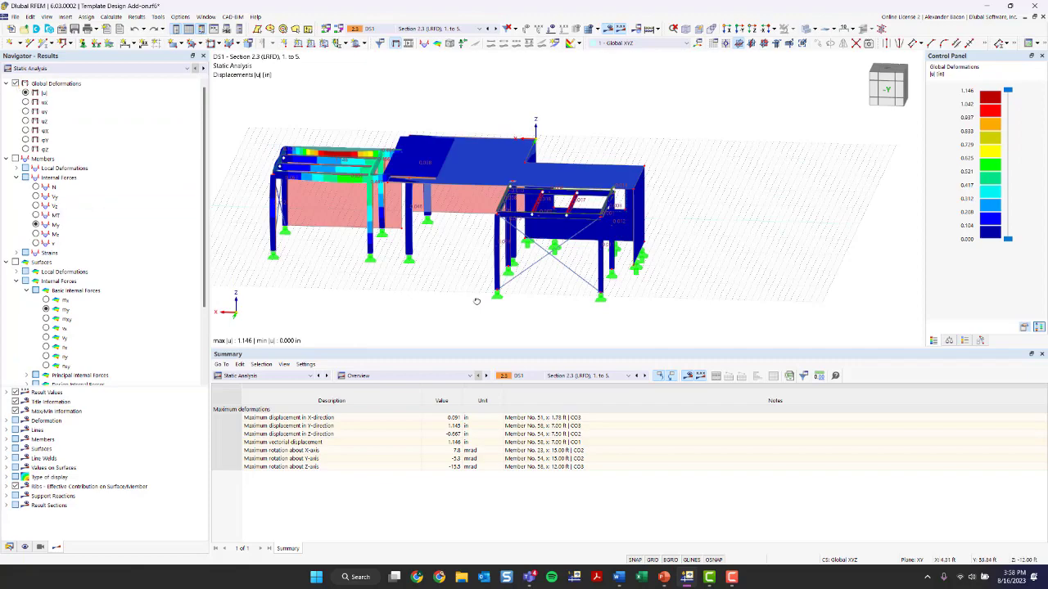
pyautogui.keyDown('ctrl'); pyautogui.moveTo(474, 303); pyautogui.dragTo(581, 320, button='middle'); pyautogui.keyUp('ctrl')
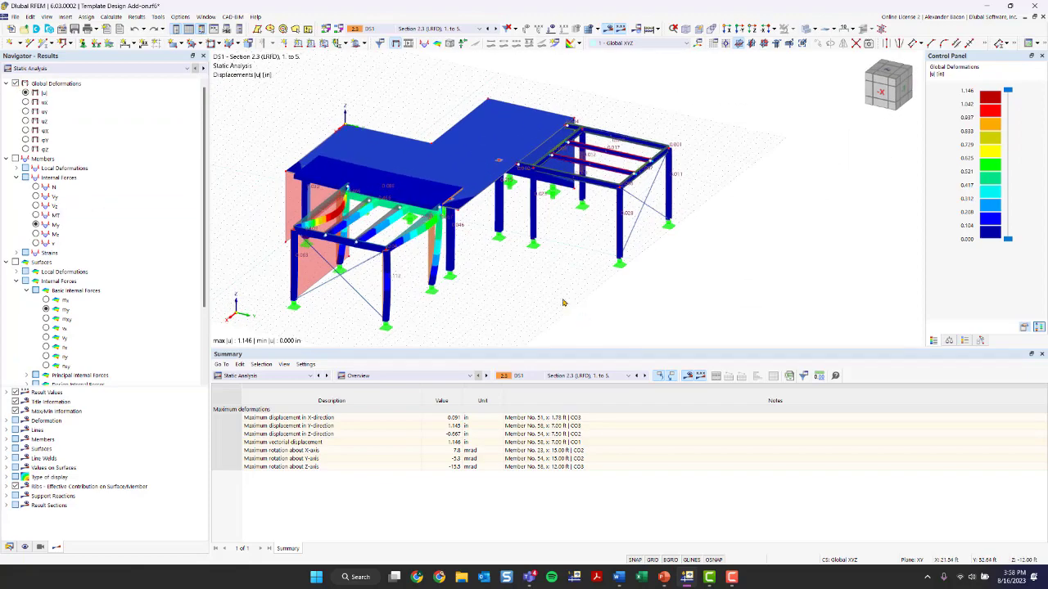
pyautogui.keyDown('ctrl'); pyautogui.moveTo(495, 285); pyautogui.dragTo(606, 280, button='middle'); pyautogui.keyUp('ctrl')
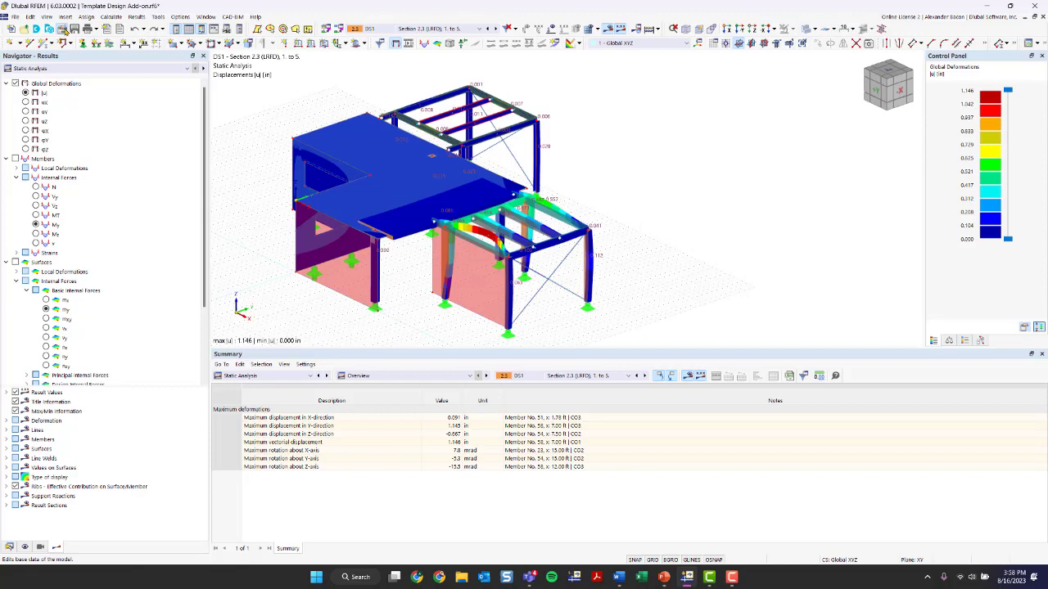
# Open the model's base data and review the activated add-ons before closing the dialog
pyautogui.click(63, 28)
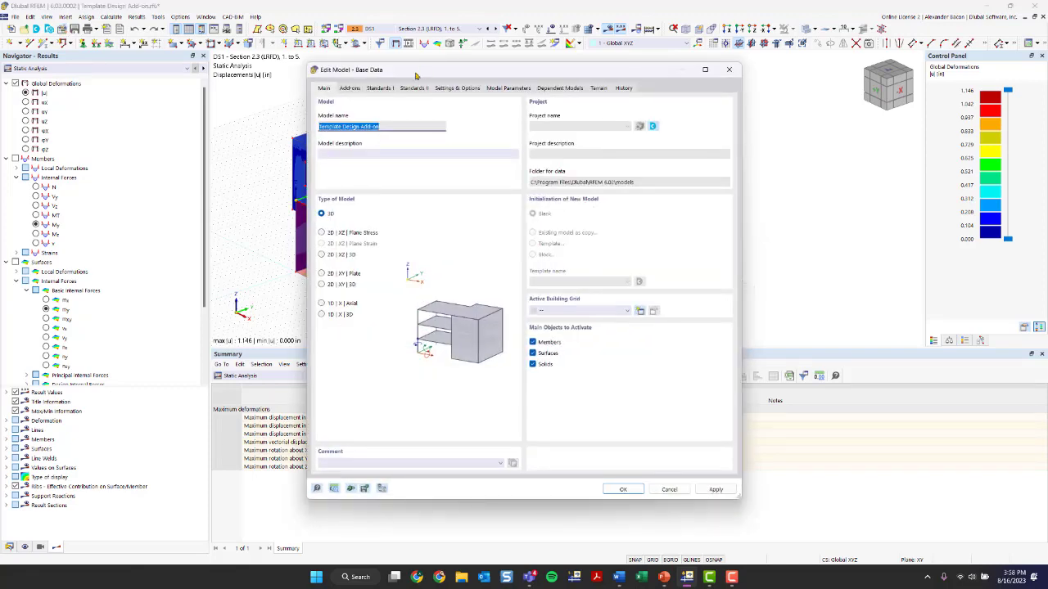
pyautogui.click(352, 87)
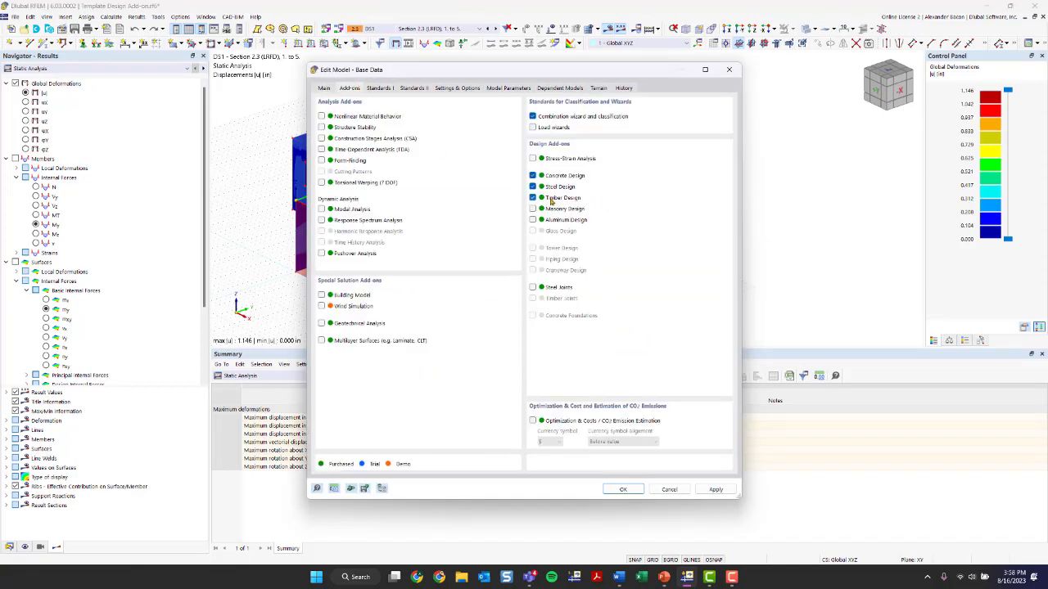
pyautogui.click(729, 69)
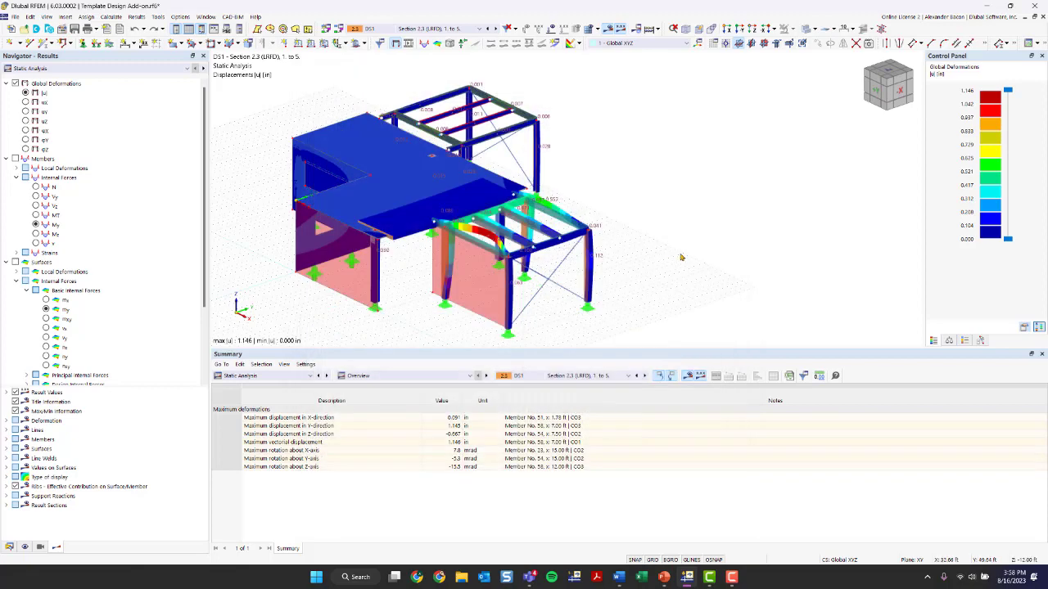
# Switch off the results display to show the plain model
pyautogui.scroll(2, 677, 230)
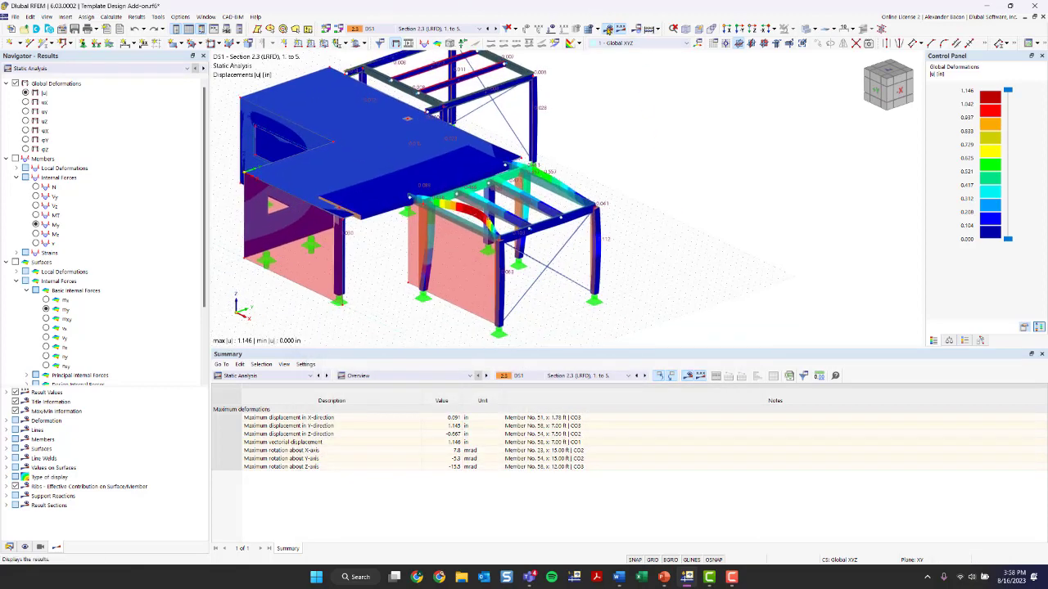
pyautogui.click(607, 29)
pyautogui.scroll(3, 566, 164)
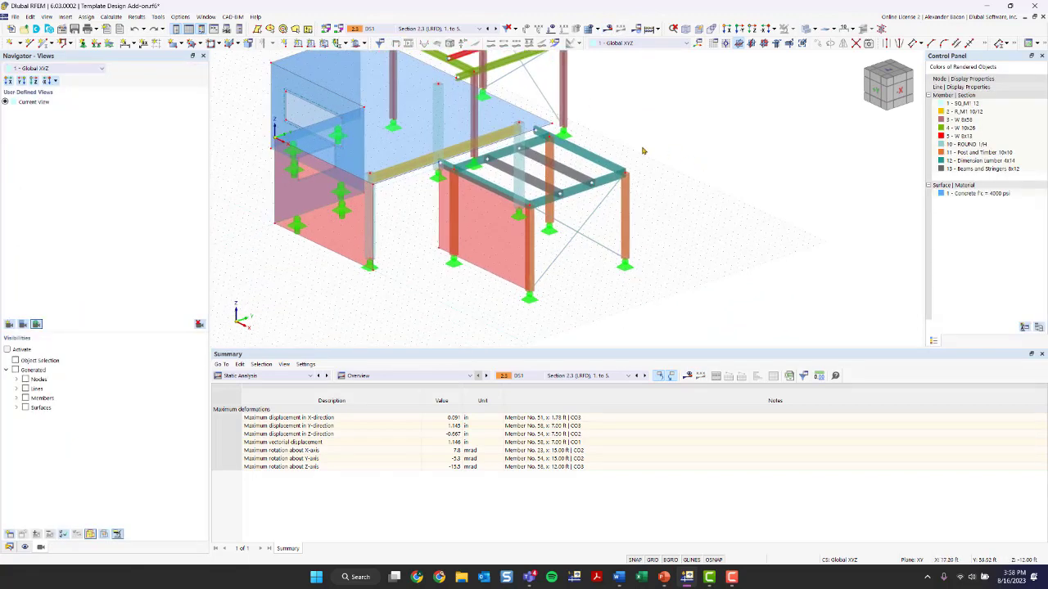
# Turn on object numbering in the model view around the timber beam frame
pyautogui.scroll(2, 536, 164)
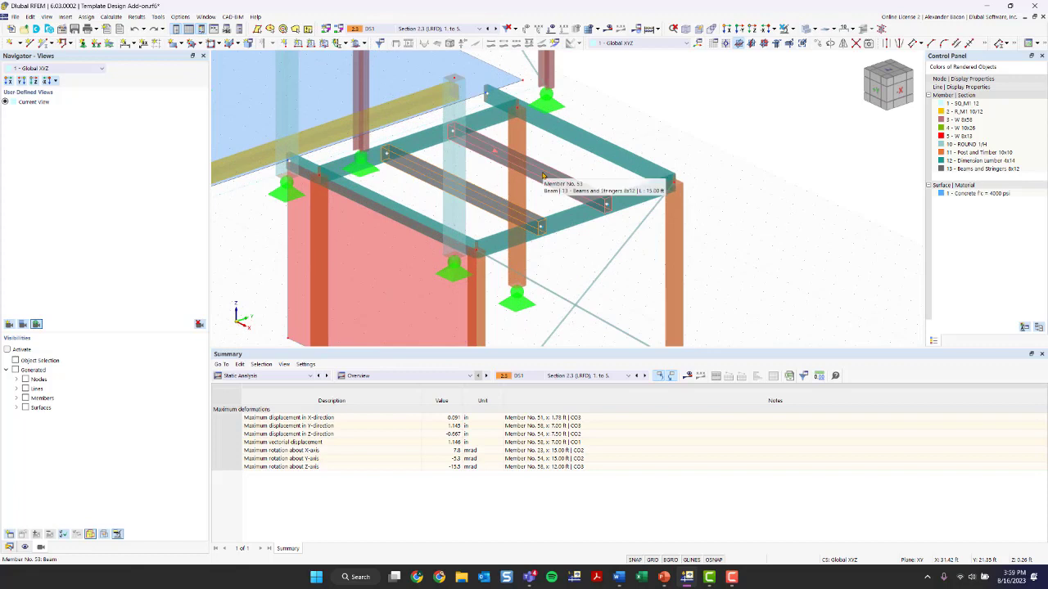
pyautogui.rightClick(570, 170)
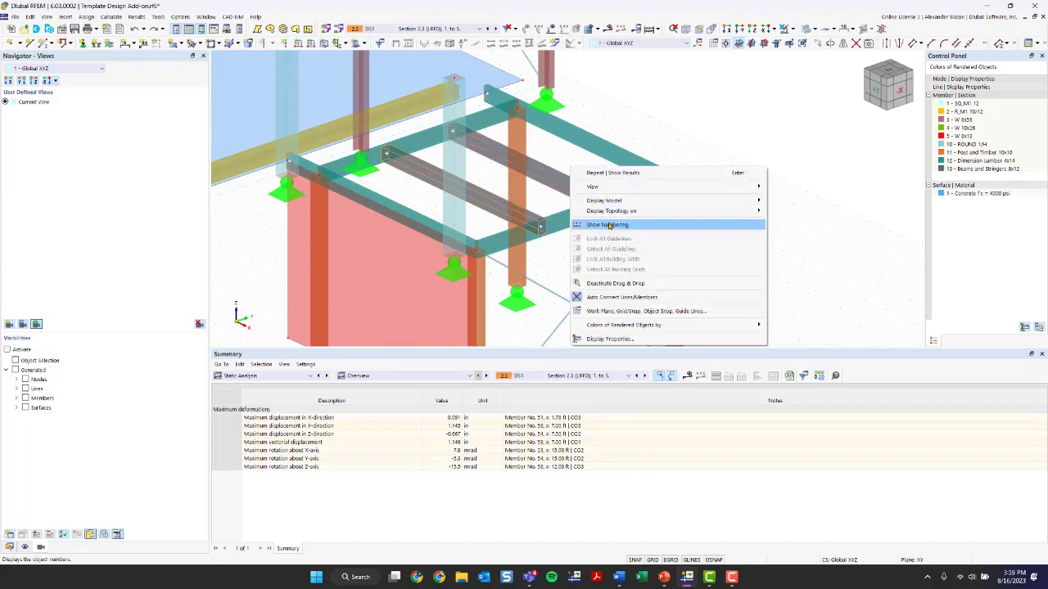
pyautogui.click(609, 225)
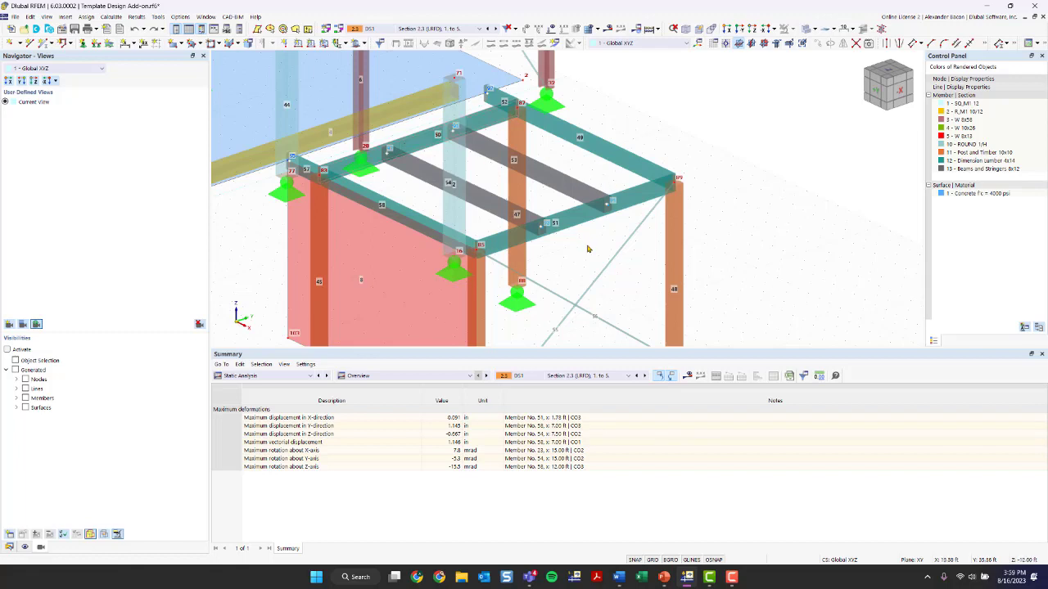
# Open the properties of timber beams 53 and 54 and enable their design properties
pyautogui.scroll(-4, 557, 141)
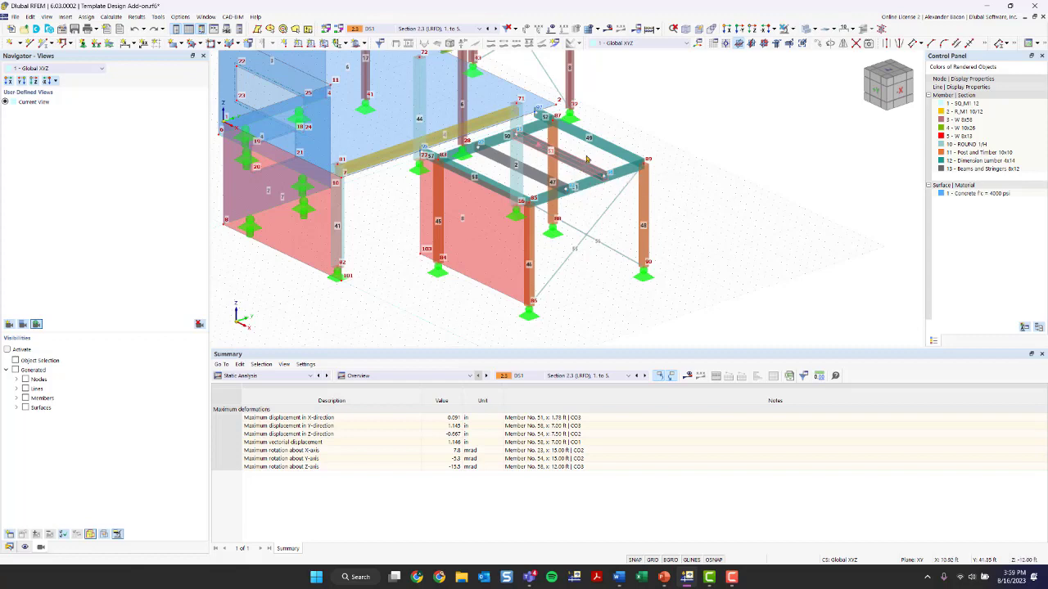
pyautogui.doubleClick(529, 177)
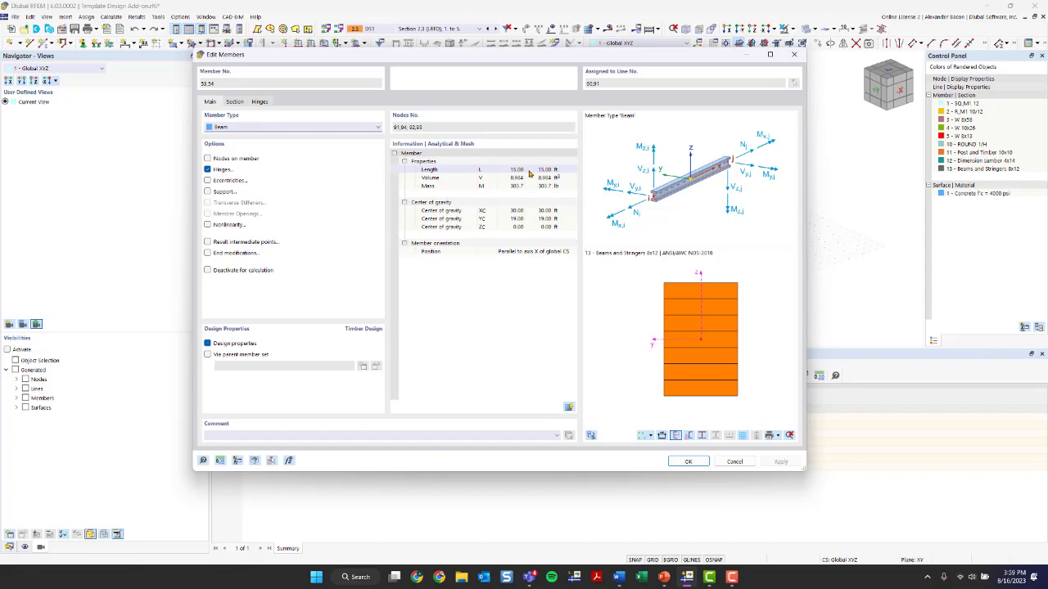
pyautogui.click(208, 344)
pyautogui.click(207, 344)
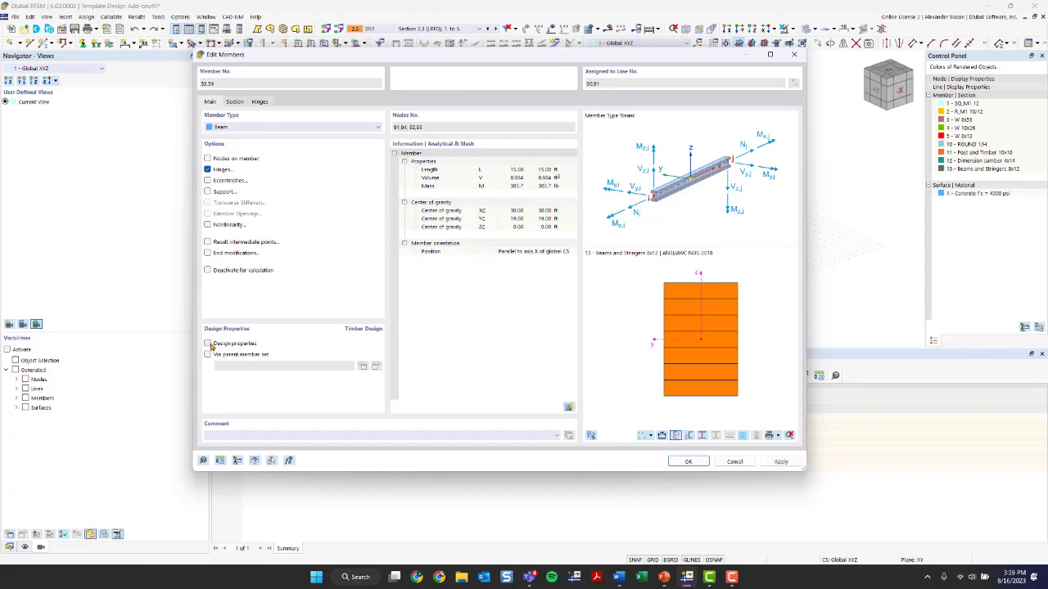
pyautogui.click(208, 344)
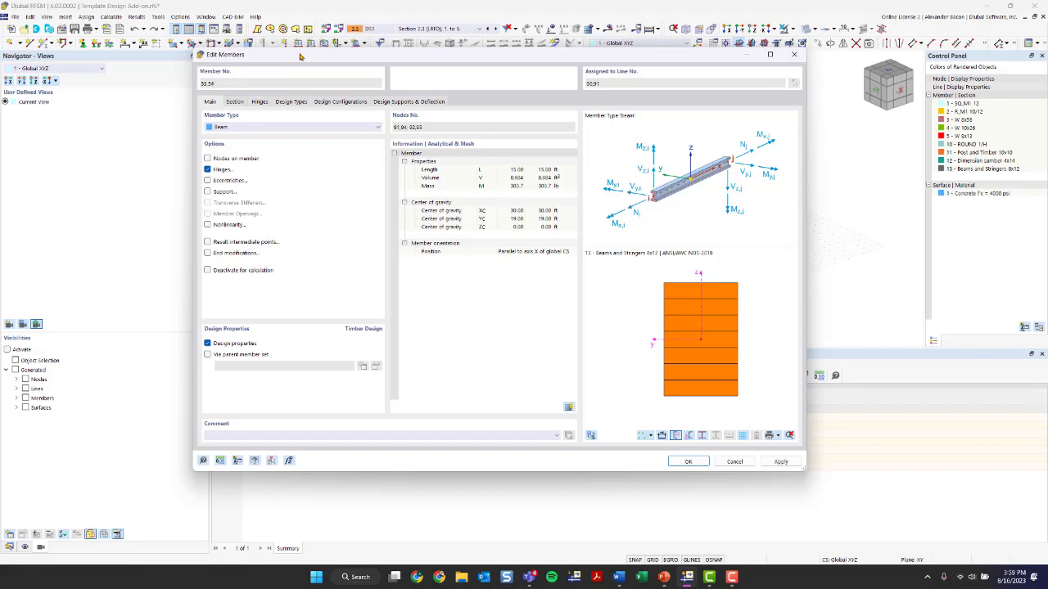
# Create a new effective lengths definition for the beams with lateral-torsional buckling switched off
pyautogui.click(291, 102)
pyautogui.click(298, 141)
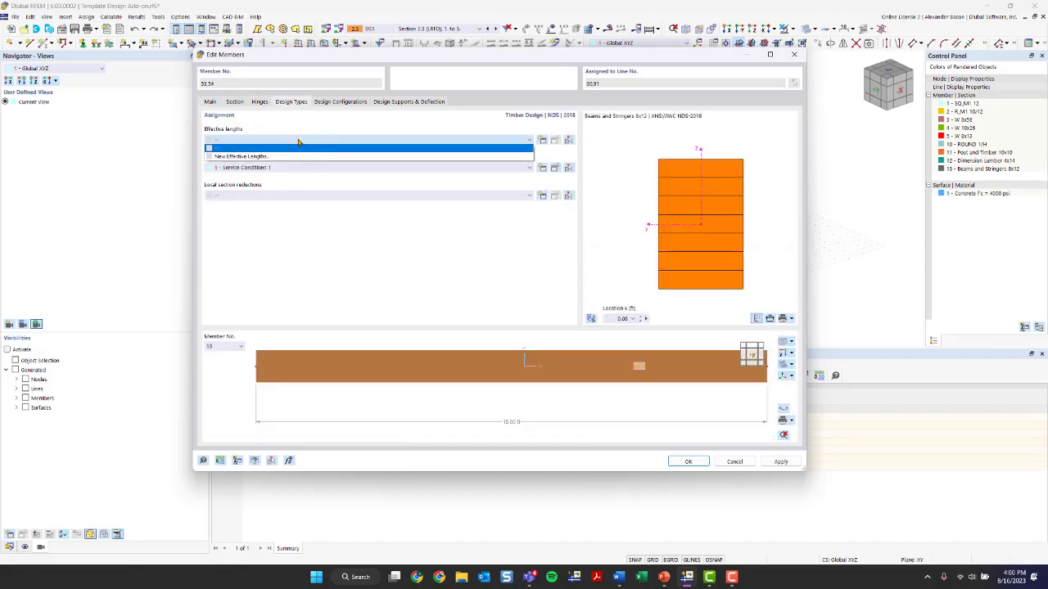
pyautogui.click(298, 141)
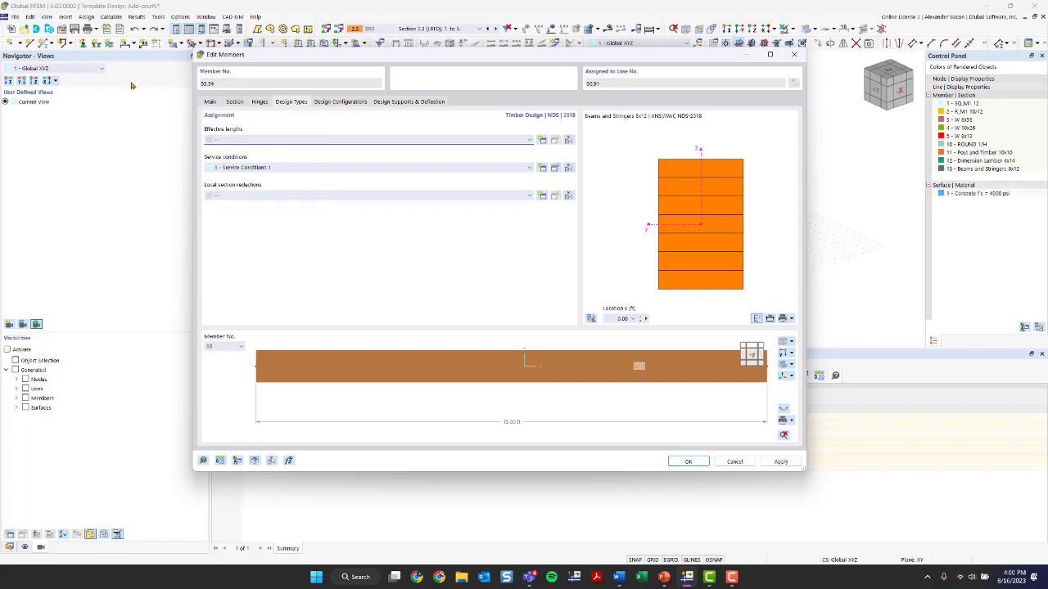
pyautogui.click(255, 140)
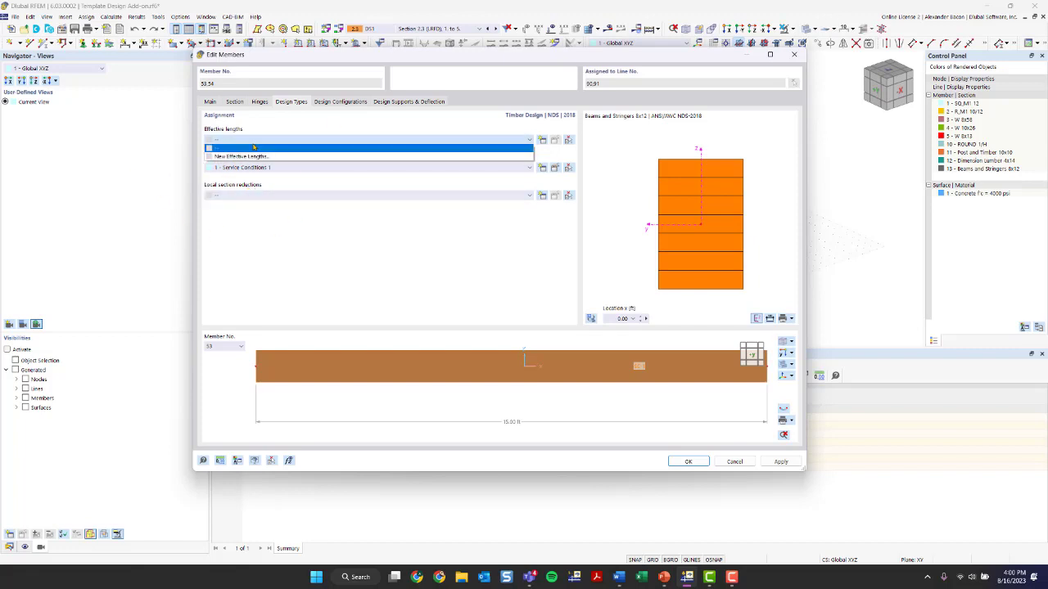
pyautogui.click(391, 157)
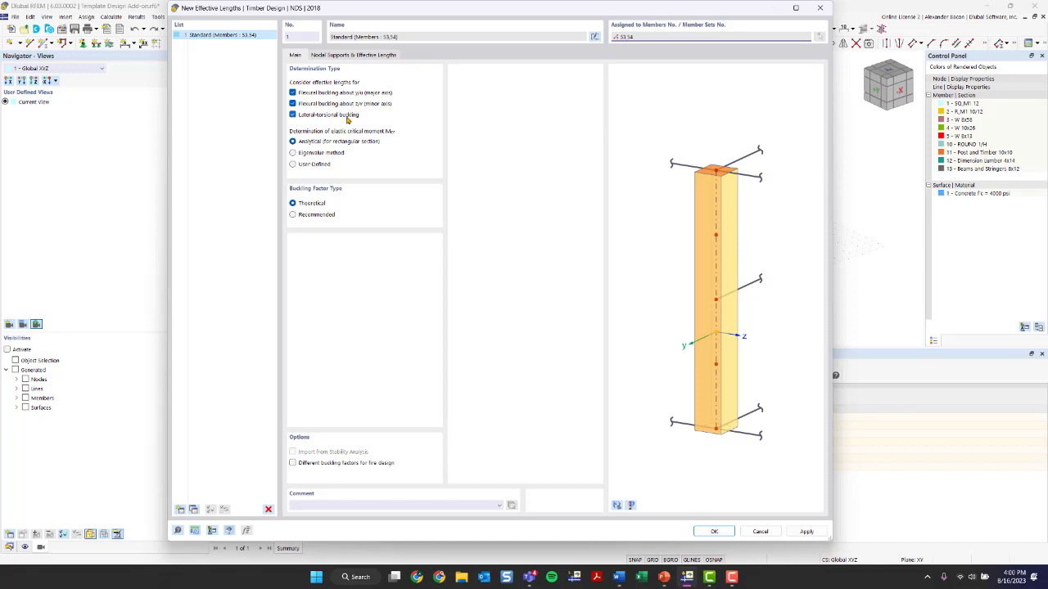
pyautogui.click(347, 120)
pyautogui.click(347, 119)
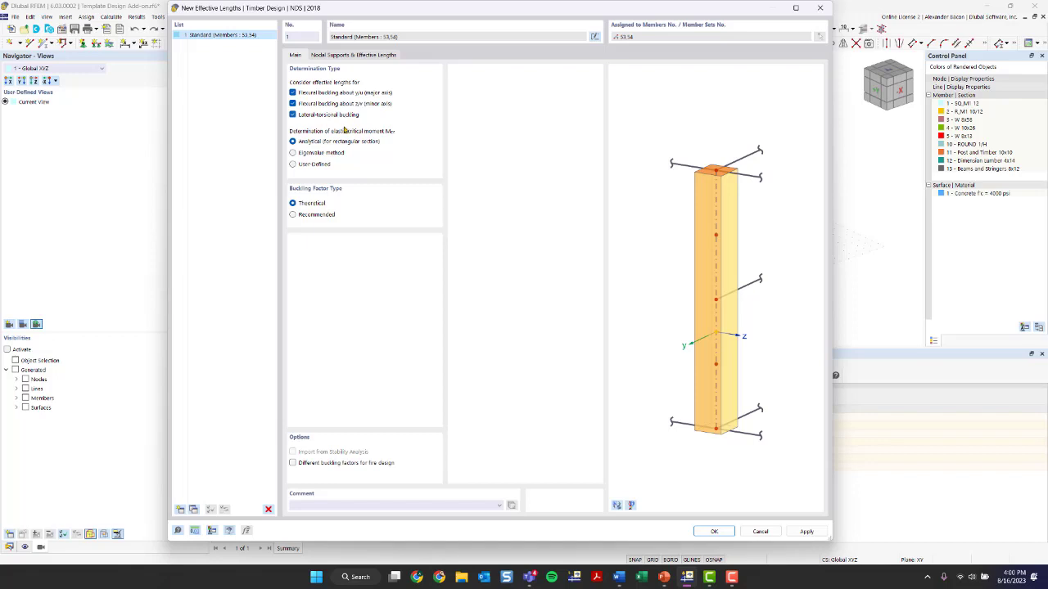
pyautogui.click(312, 118)
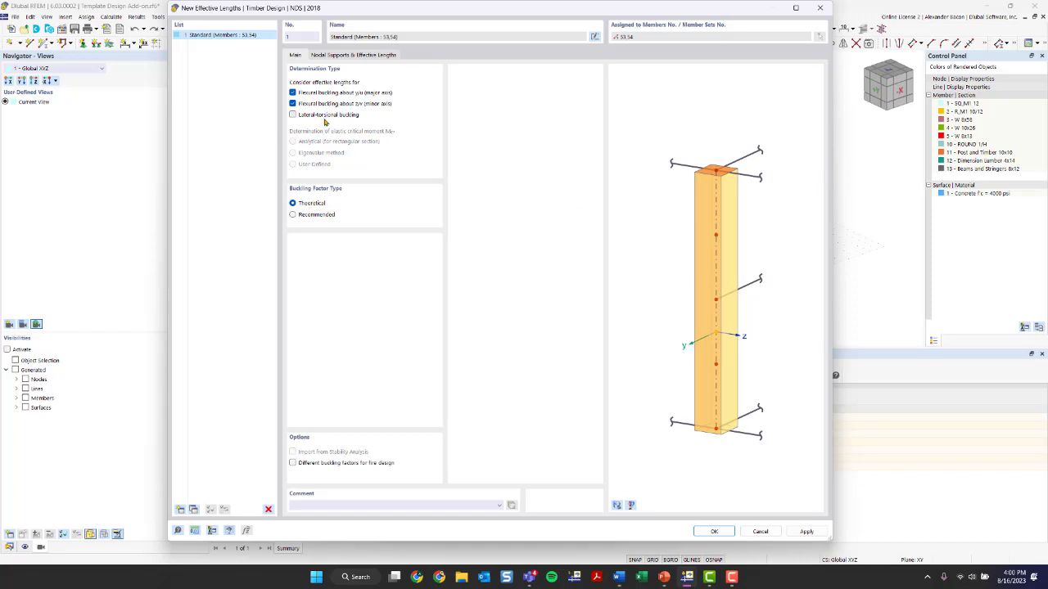
# Examine the nodal supports of the start and end nodes in the effective lengths preview
pyautogui.click(335, 58)
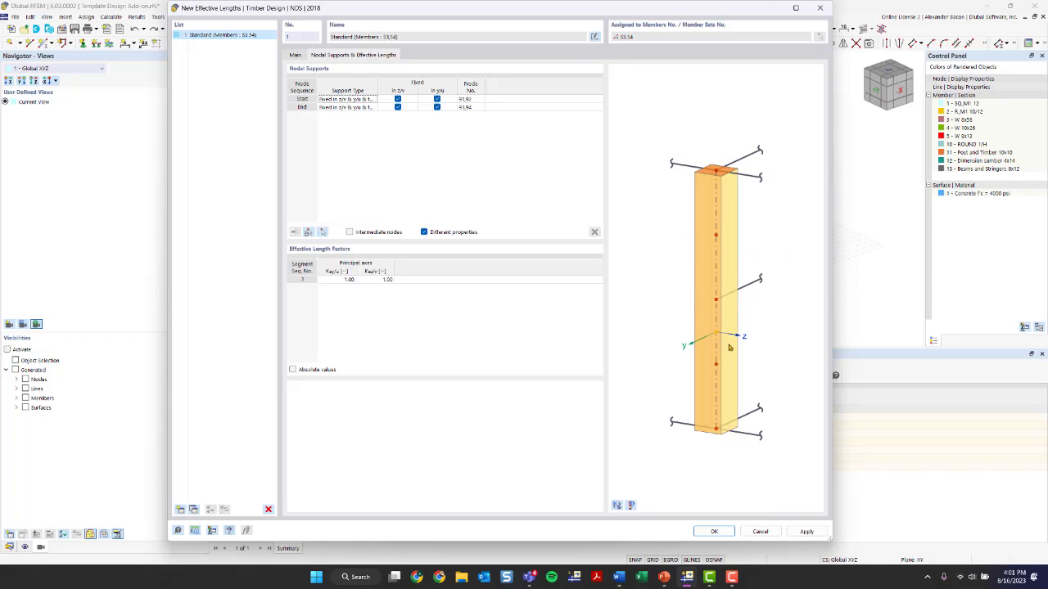
pyautogui.click(617, 506)
pyautogui.click(616, 507)
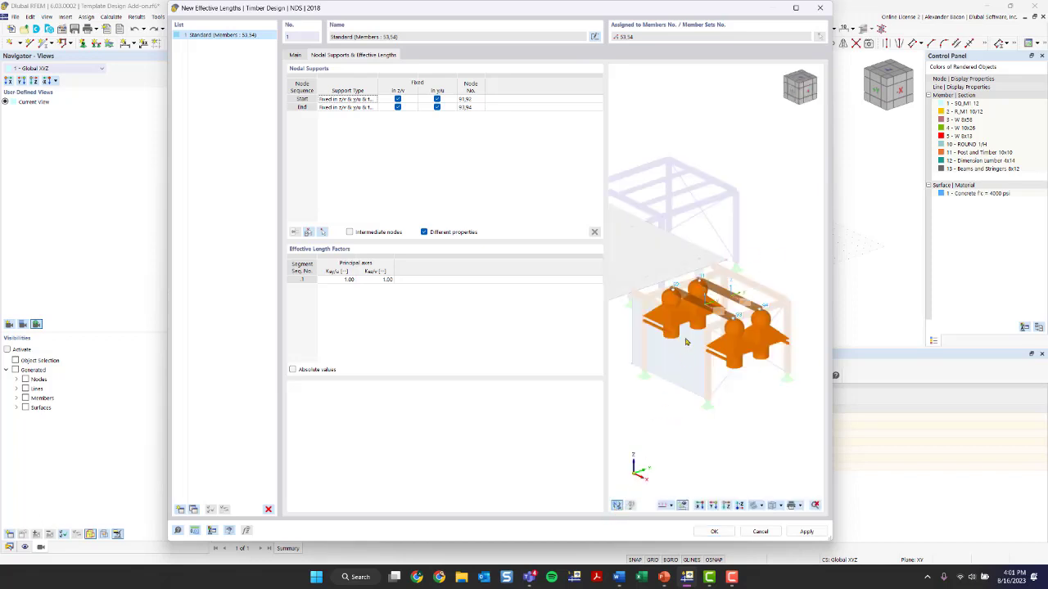
pyautogui.scroll(3, 695, 327)
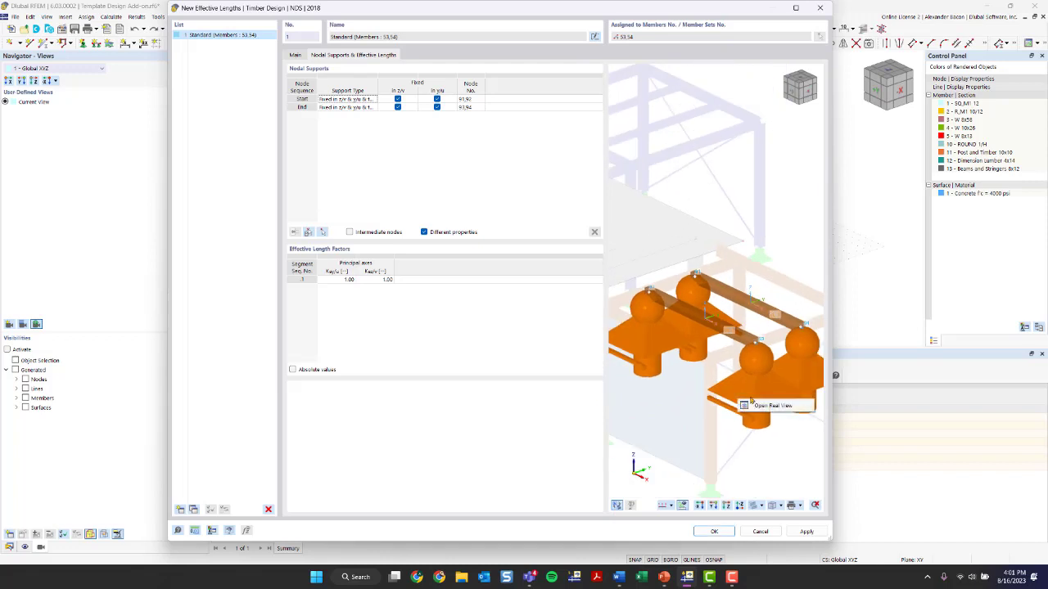
pyautogui.scroll(-4, 704, 303)
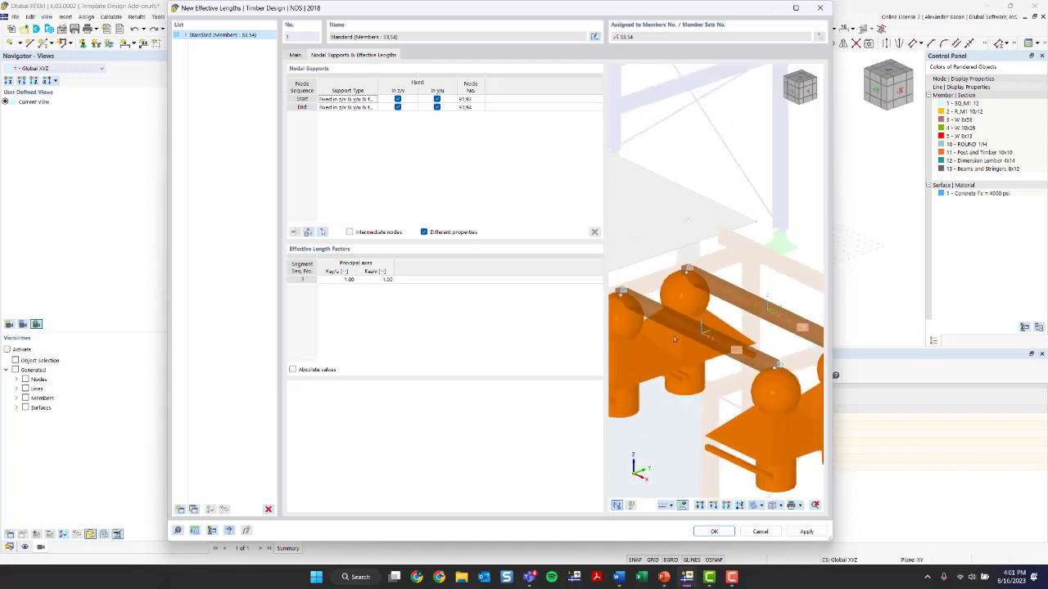
pyautogui.keyDown('ctrl'); pyautogui.moveTo(644, 345); pyautogui.dragTo(683, 317, button='middle'); pyautogui.keyUp('ctrl')
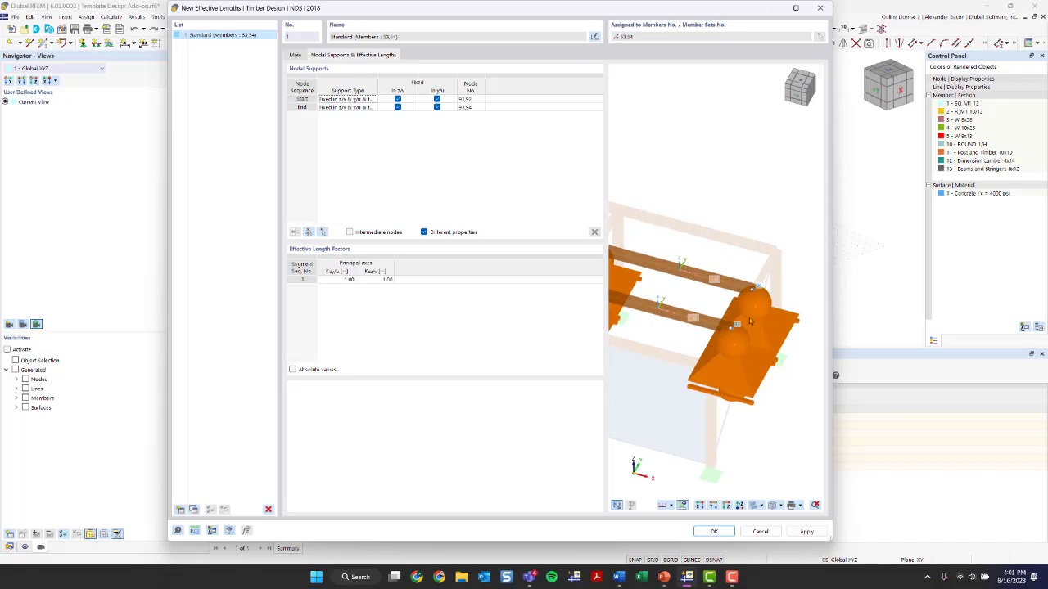
pyautogui.scroll(-1, 667, 291)
pyautogui.moveTo(666, 292); pyautogui.dragTo(702, 301, button='middle')
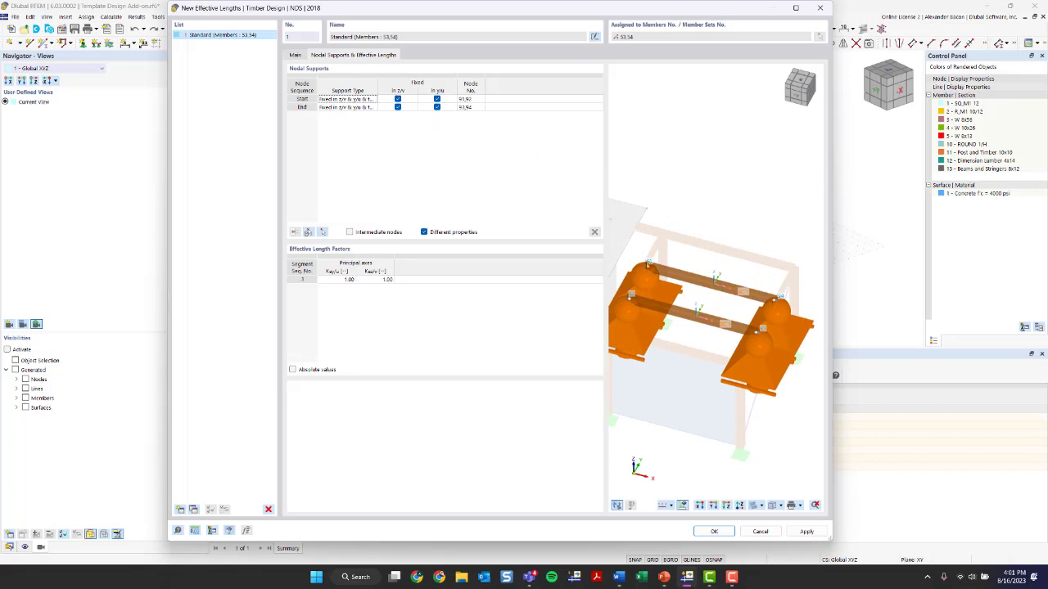
pyautogui.click(303, 99)
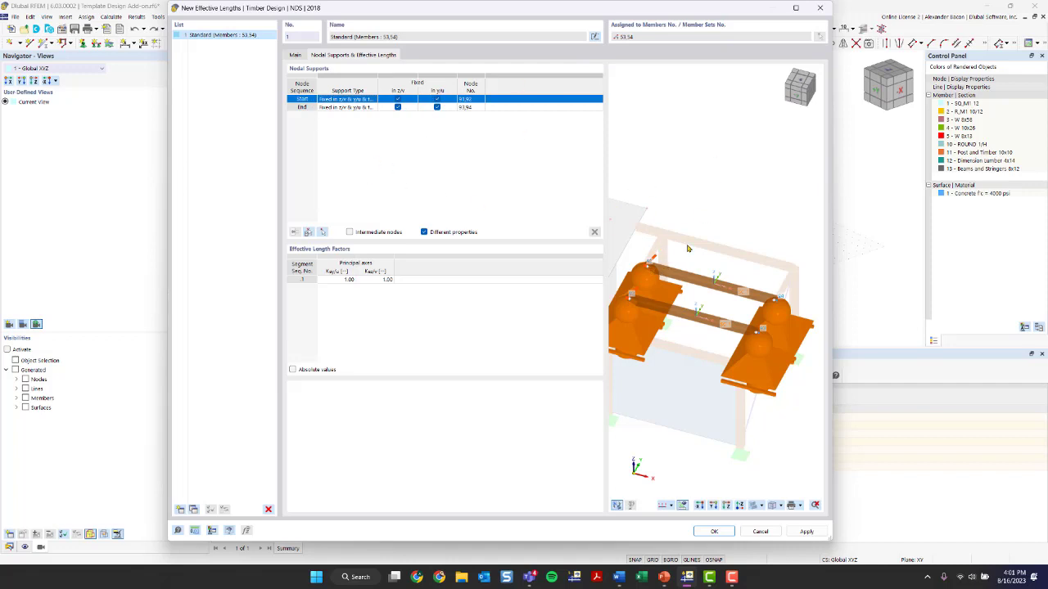
pyautogui.click(304, 108)
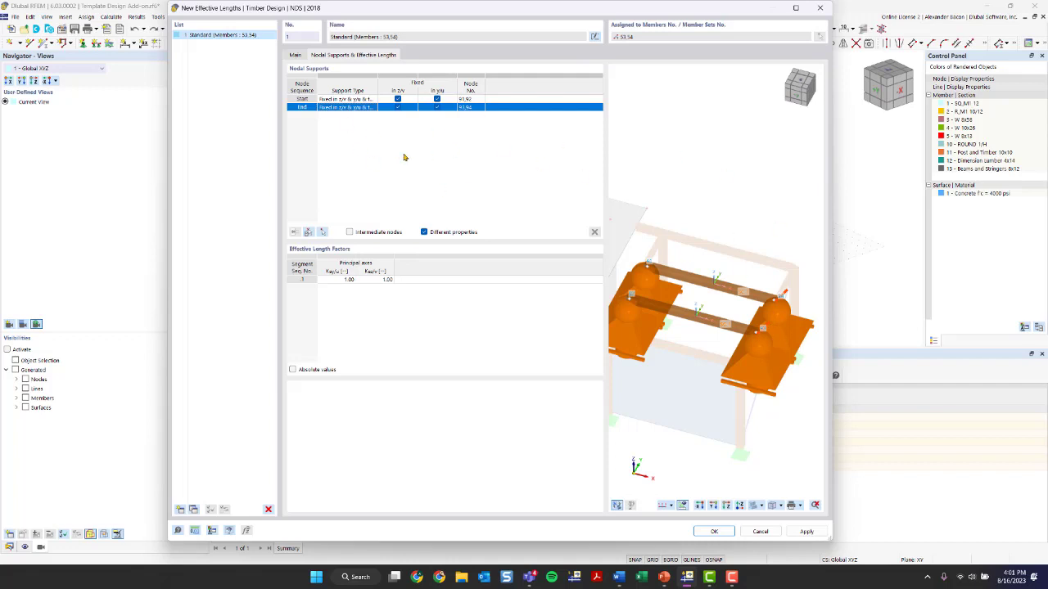
# Check the effective length factor options and save the new effective lengths definition
pyautogui.click(340, 280)
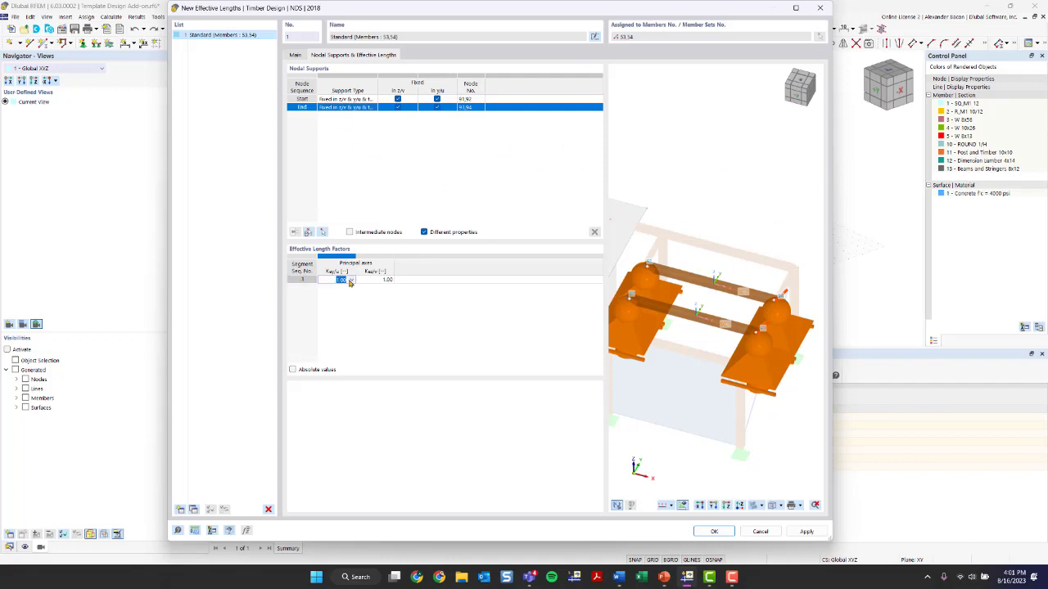
pyautogui.click(351, 280)
pyautogui.click(351, 280)
pyautogui.click(351, 279)
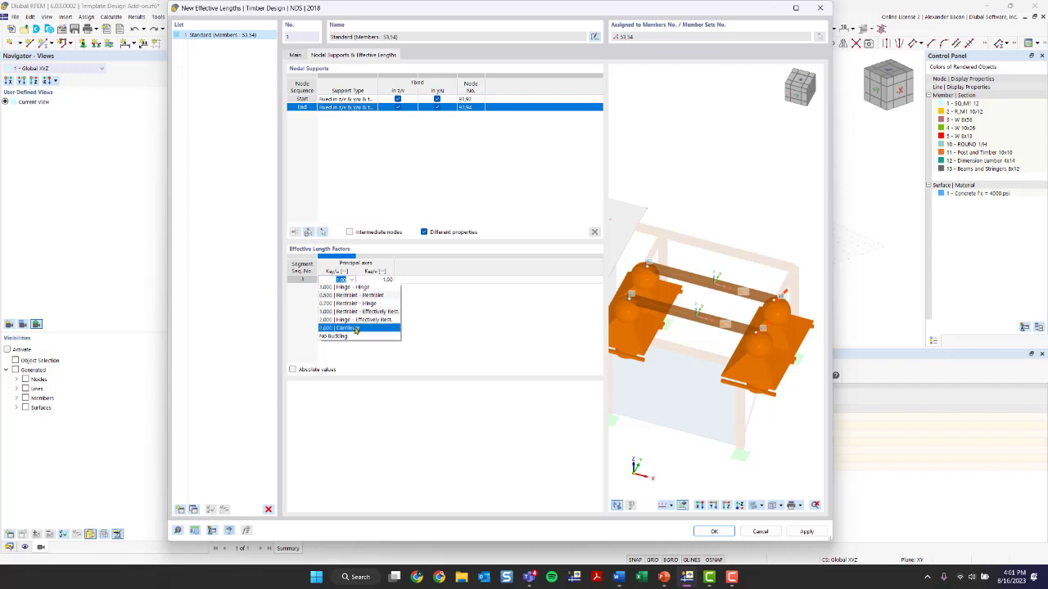
pyautogui.click(467, 362)
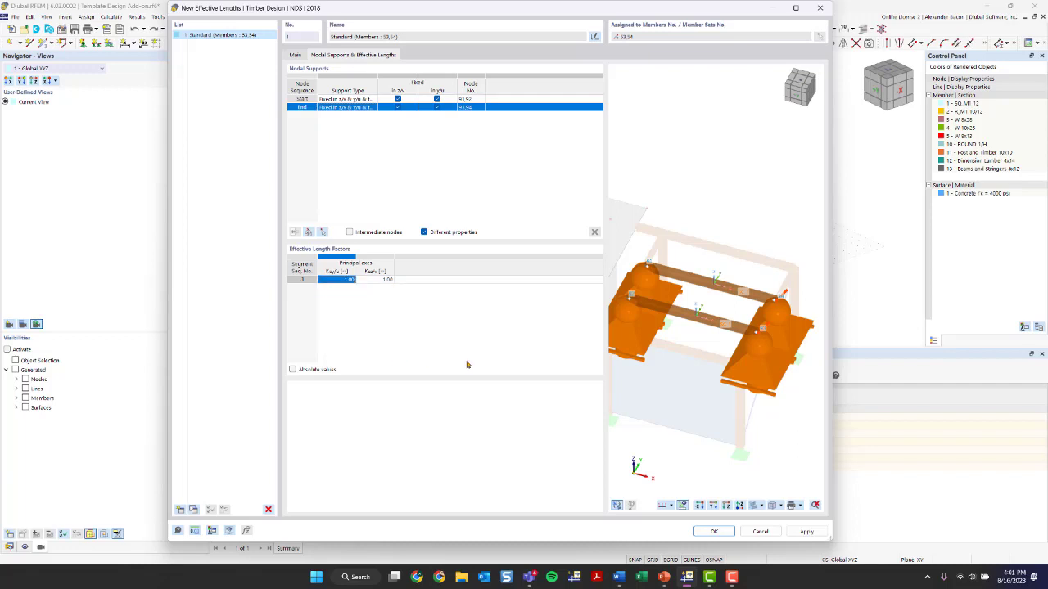
pyautogui.click(293, 370)
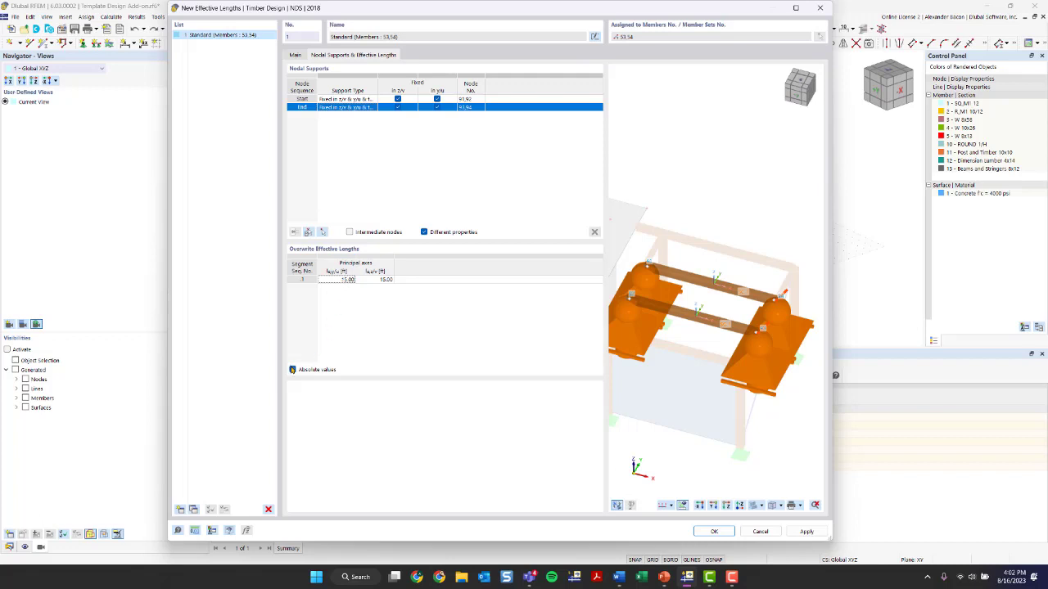
pyautogui.click(292, 370)
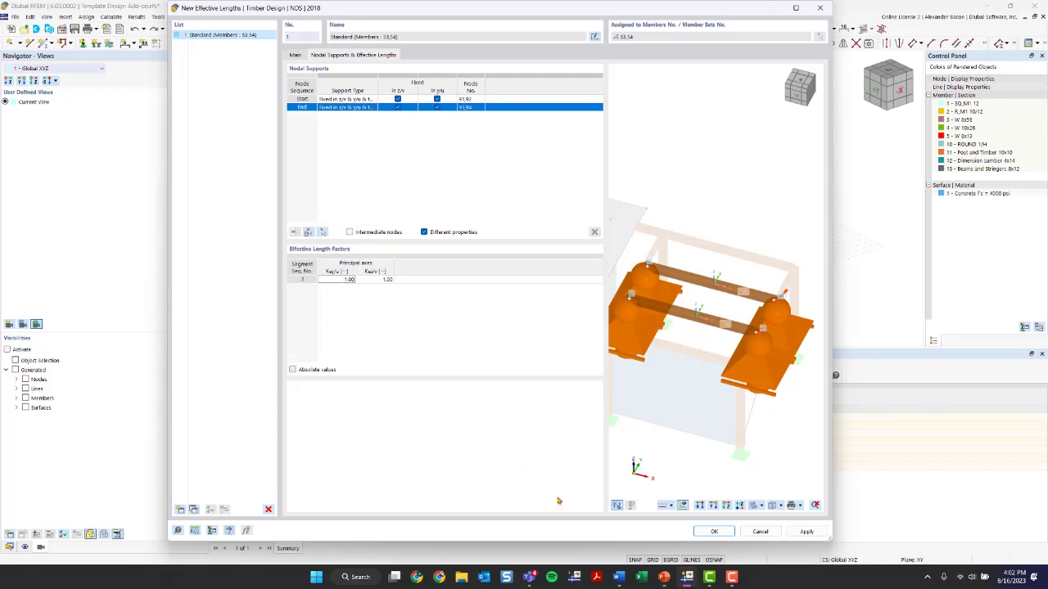
pyautogui.click(713, 531)
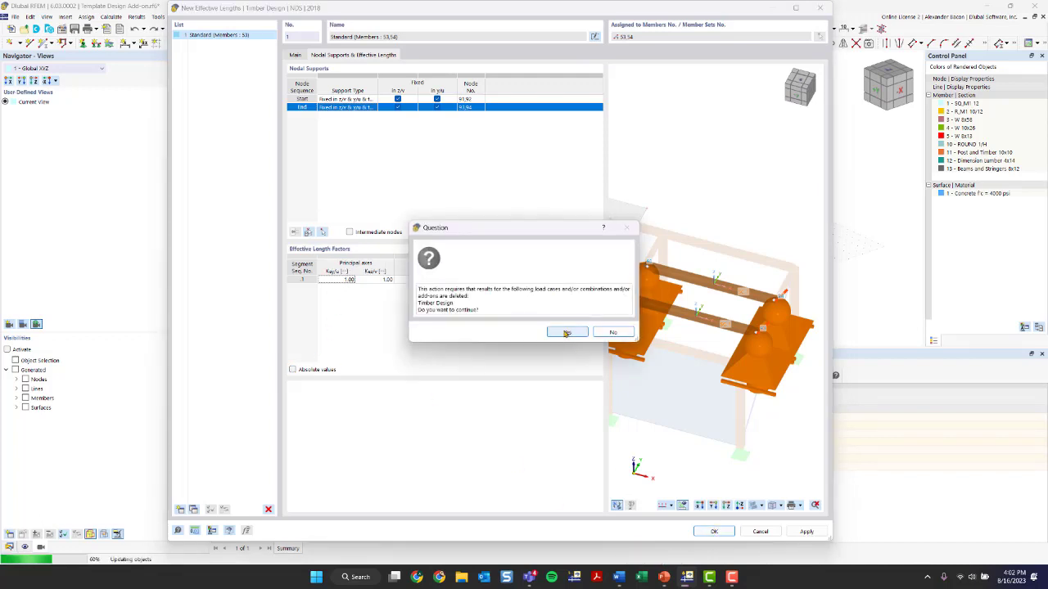
pyautogui.click(565, 333)
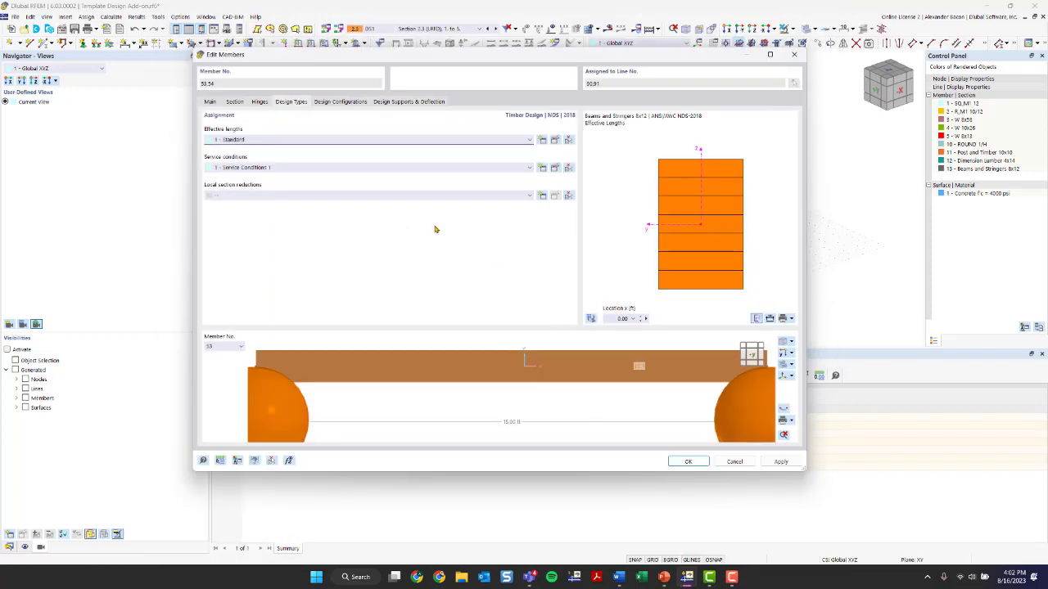
# Open the default strength configuration from the beams' design configurations and browse its parameter tabs
pyautogui.scroll(-6, 467, 353)
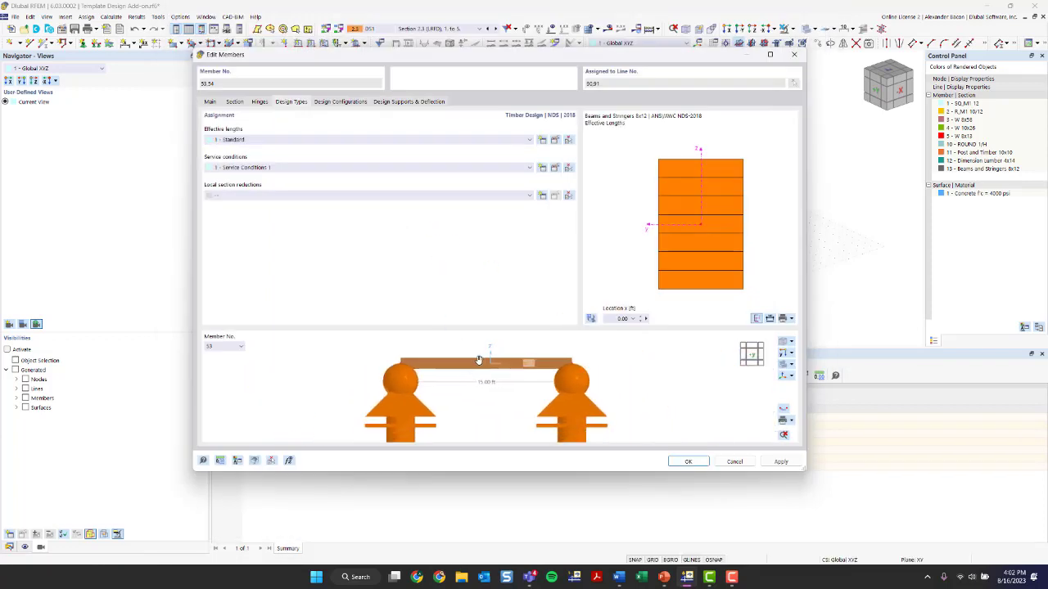
pyautogui.keyDown('ctrl'); pyautogui.moveTo(480, 360); pyautogui.dragTo(523, 424, button='middle'); pyautogui.keyUp('ctrl')
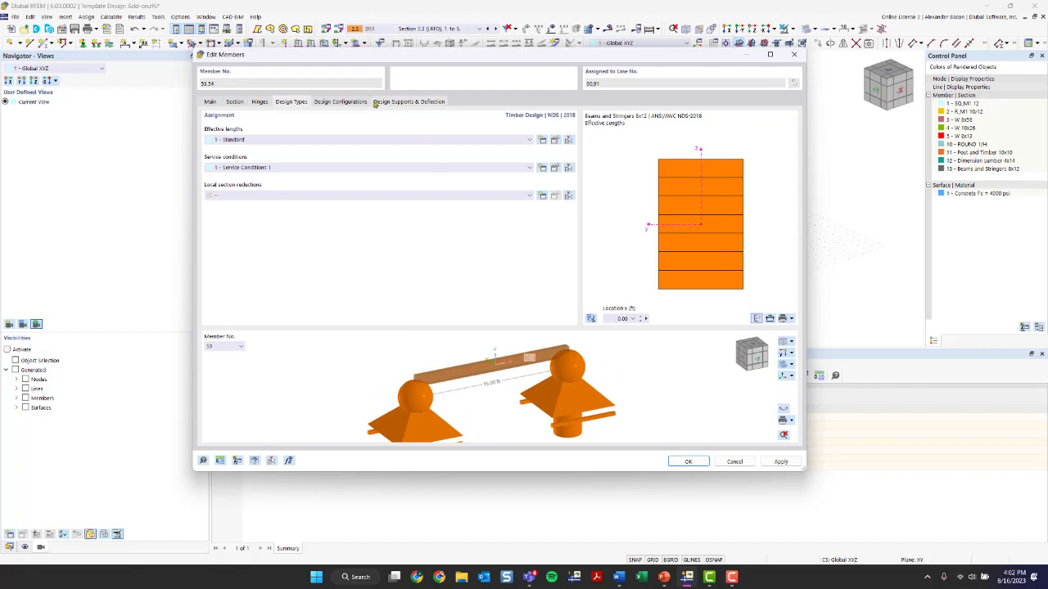
pyautogui.click(339, 105)
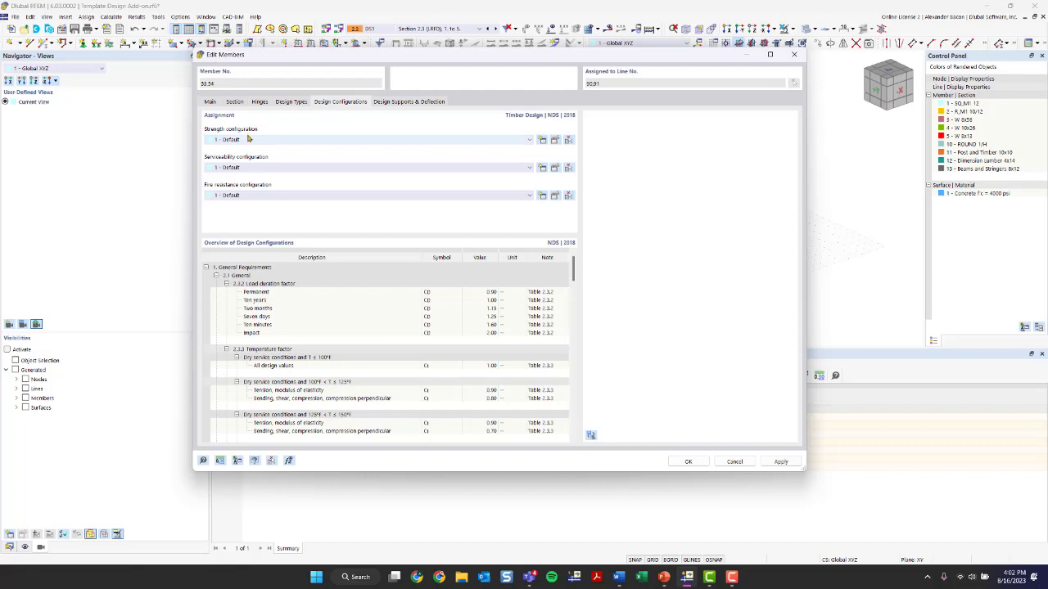
pyautogui.click(555, 140)
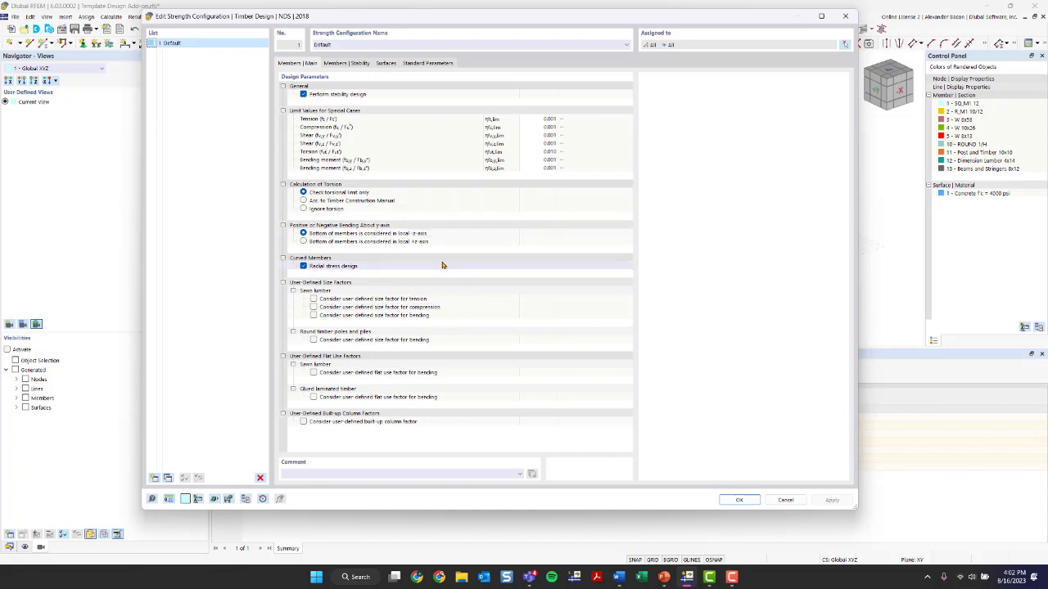
pyautogui.click(353, 65)
pyautogui.click(385, 64)
pyautogui.click(420, 64)
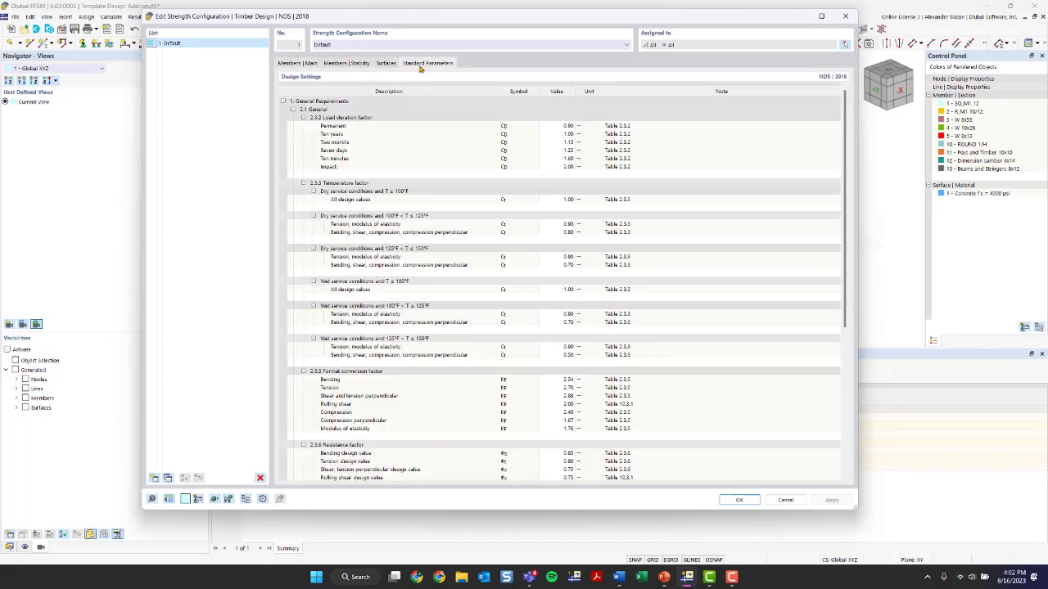
# Set the dry-service tension temperature factor Ct for 100°F to 125°F to 0.50
pyautogui.click(560, 225)
pyautogui.write('0.50')
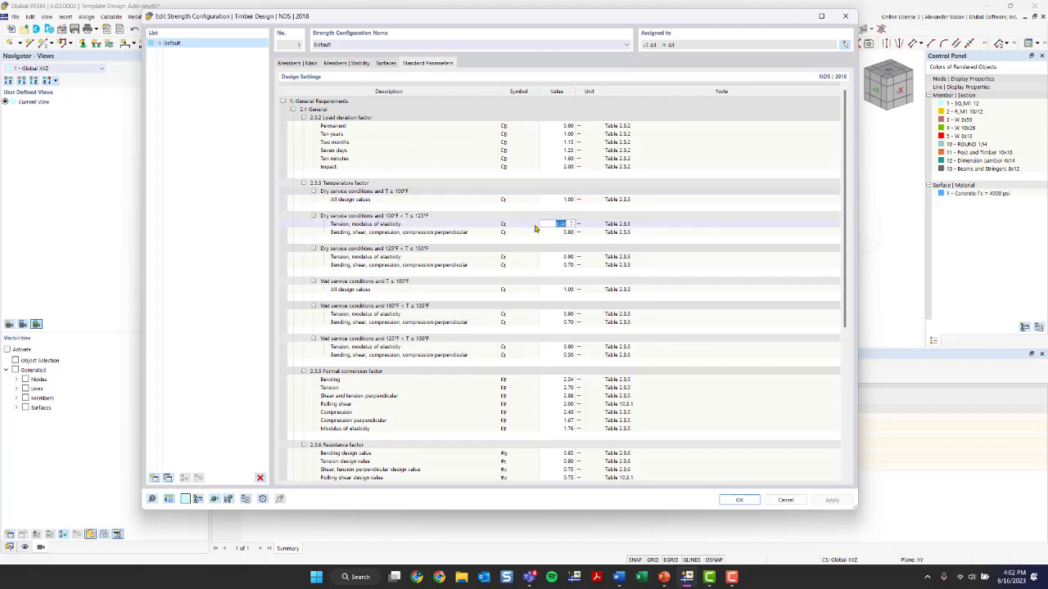
pyautogui.scroll(-1, 456, 214)
pyautogui.scroll(-2, 452, 215)
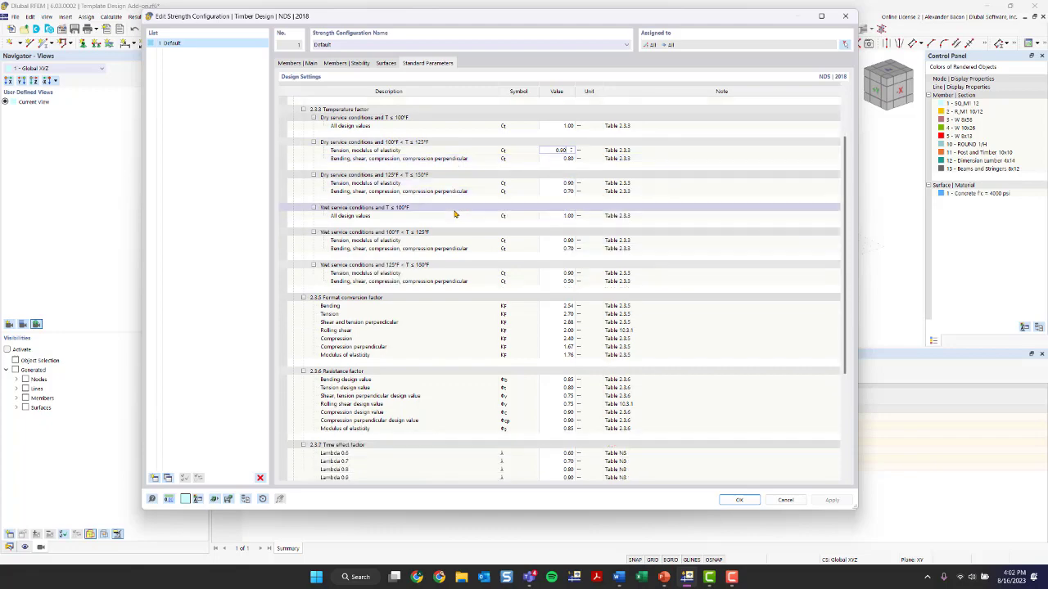
pyautogui.scroll(-3, 483, 282)
pyautogui.scroll(6, 483, 282)
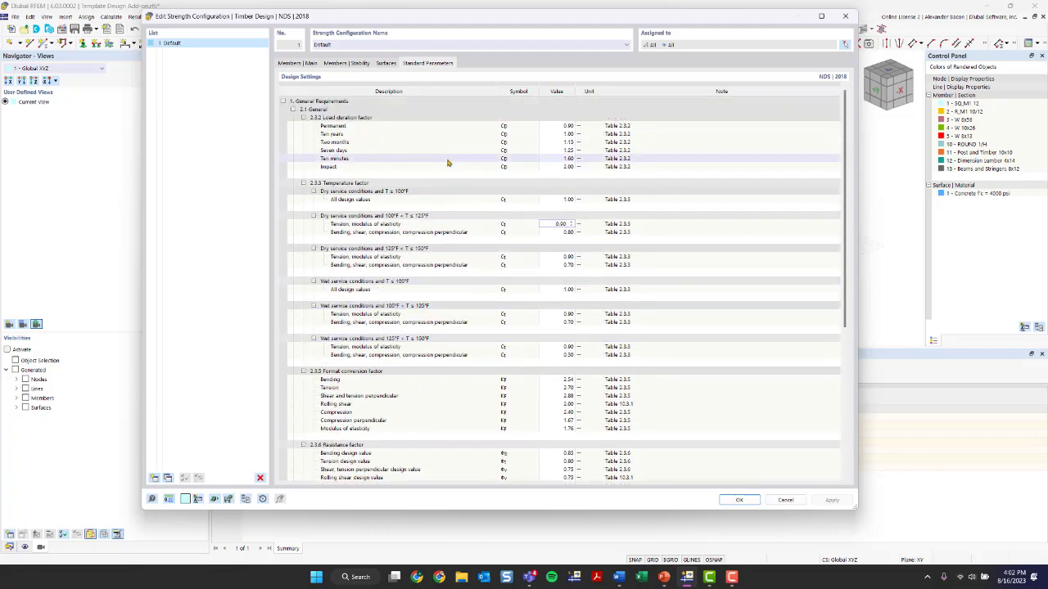
# Close the strength configuration and inspect the default serviceability configuration's deflection limits for the beams
pyautogui.click(567, 133)
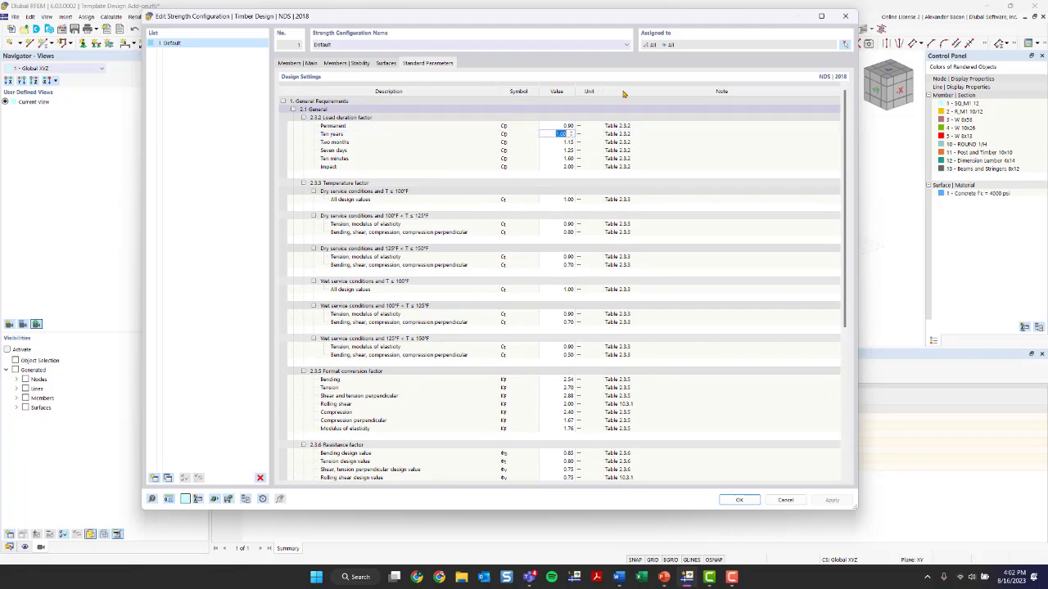
pyautogui.click(845, 15)
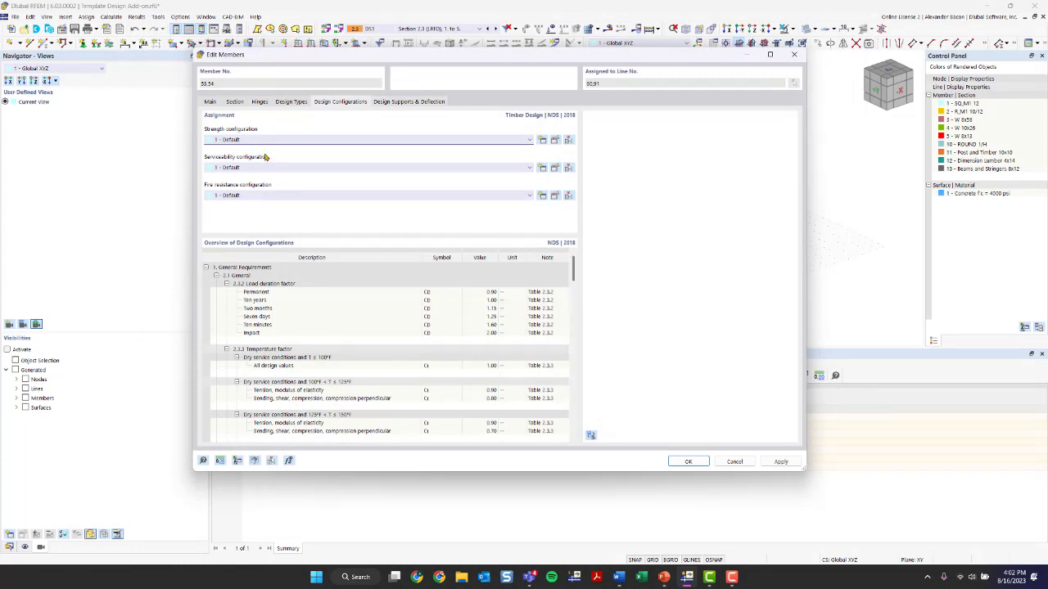
pyautogui.click(555, 168)
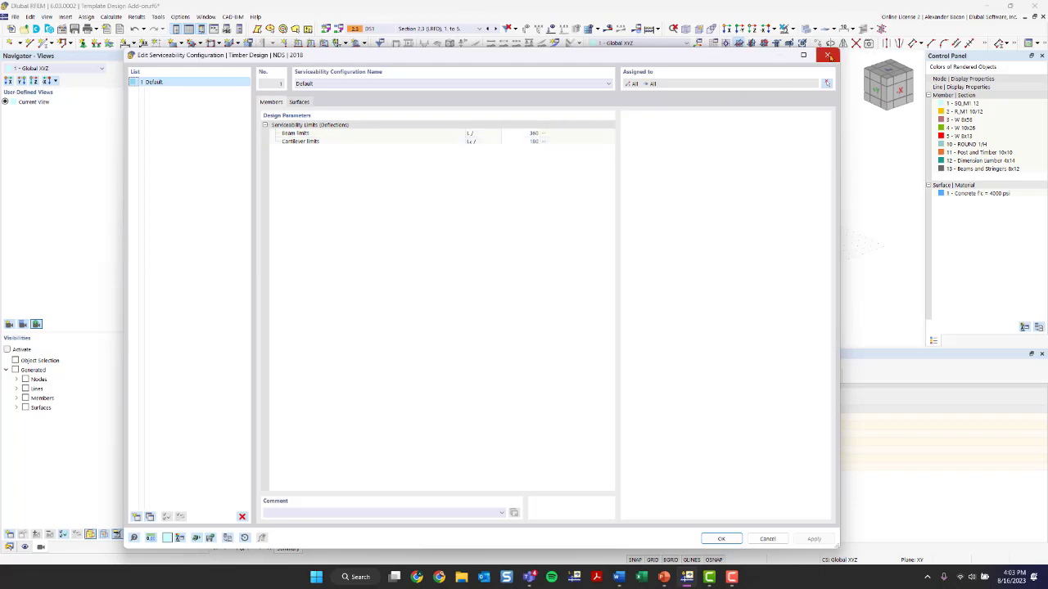
pyautogui.click(826, 55)
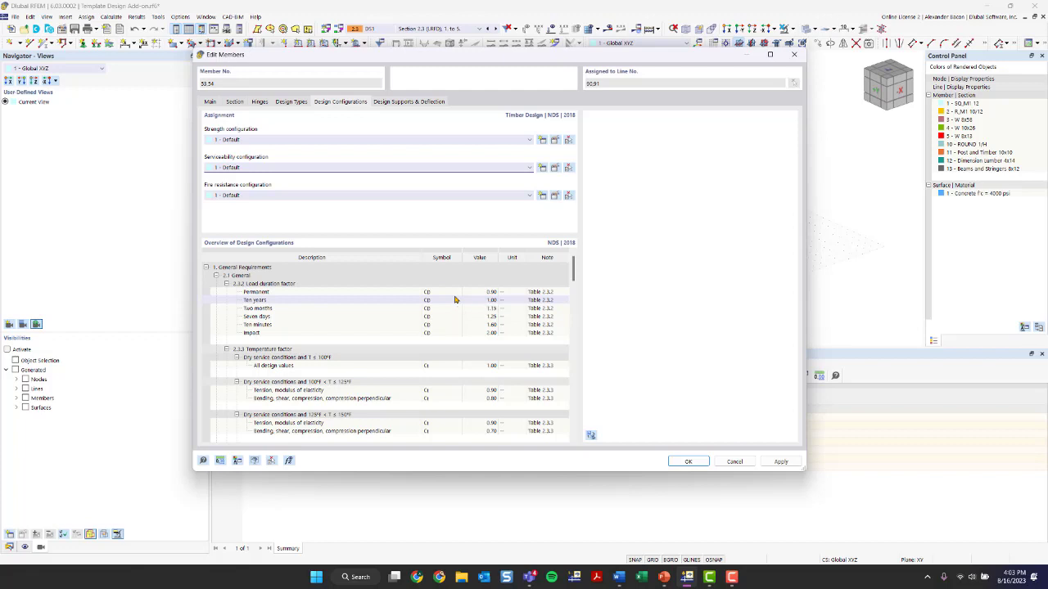
# Leave the design supports at the member start and end empty, then apply the member edits and allow results to be deleted
pyautogui.click(401, 102)
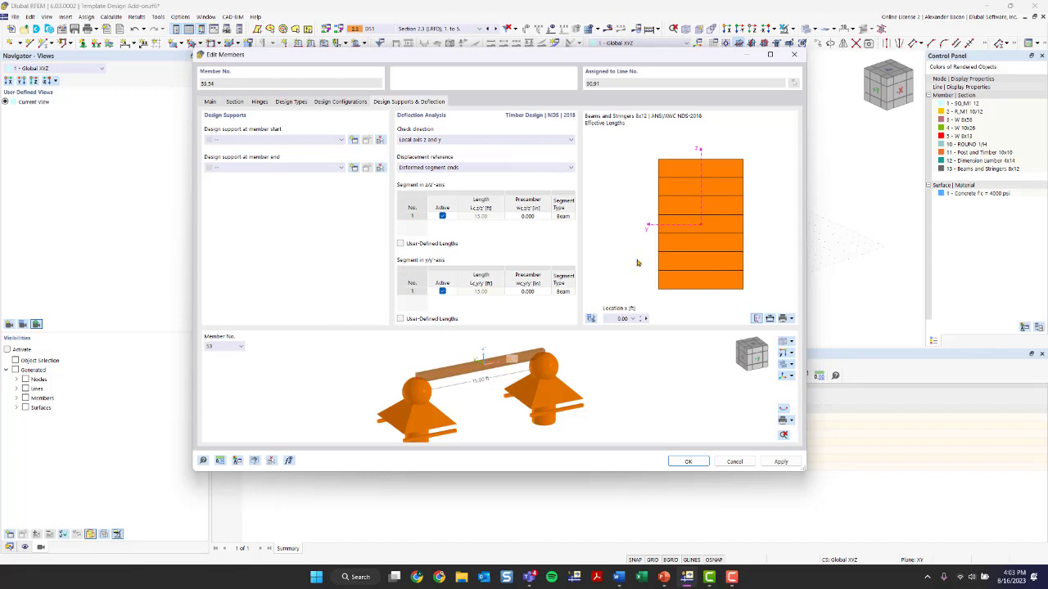
pyautogui.click(240, 142)
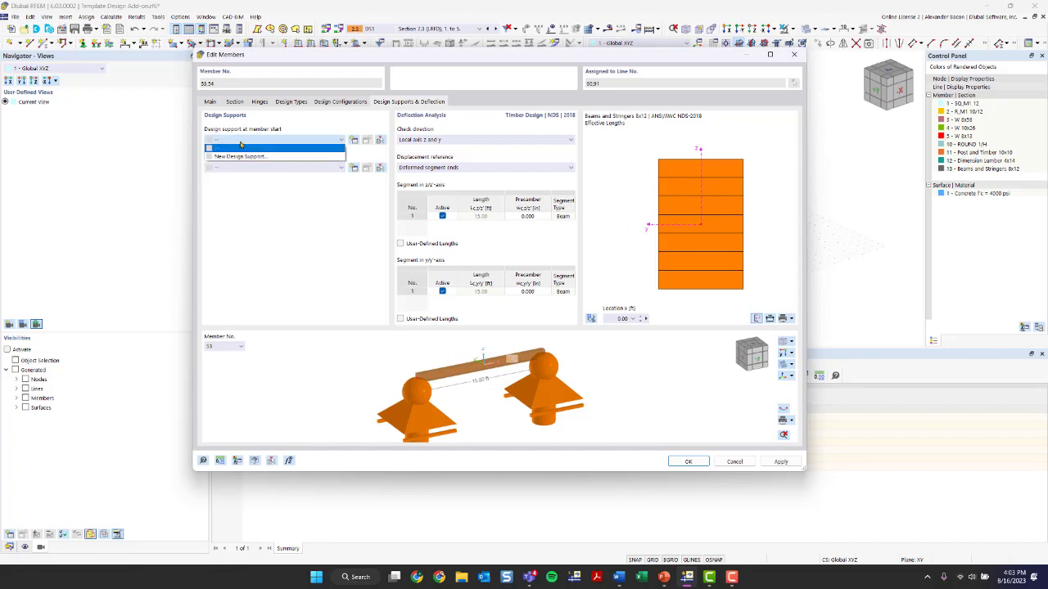
pyautogui.click(241, 145)
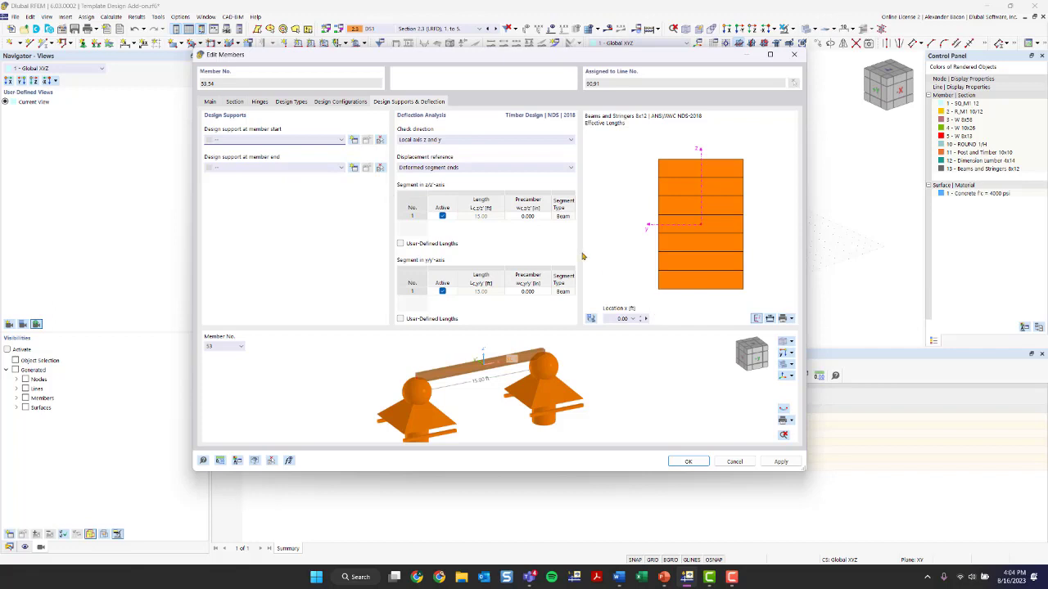
pyautogui.click(688, 463)
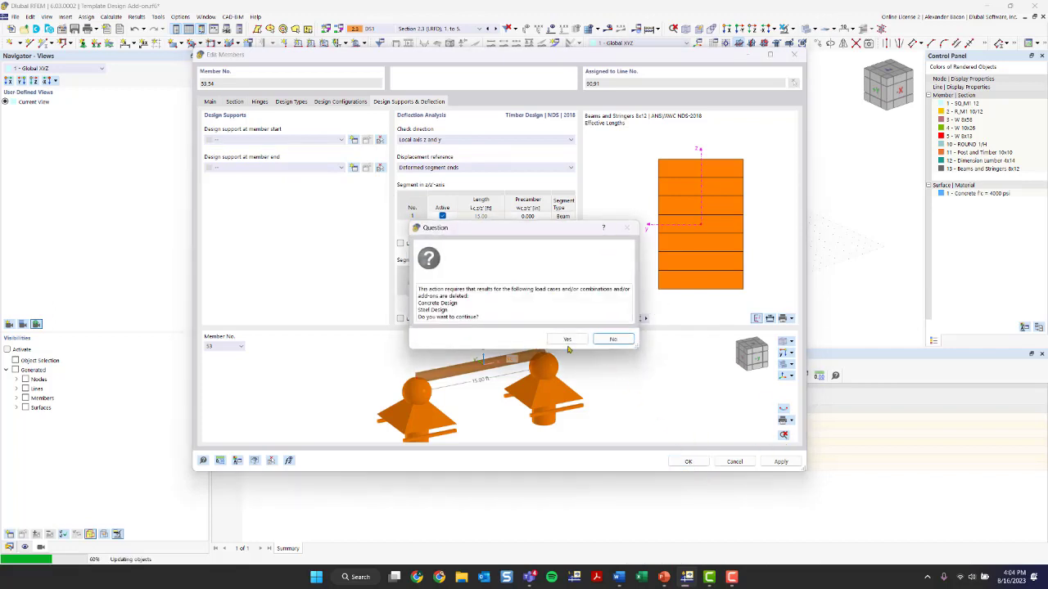
pyautogui.click(563, 342)
# Turn off object numbering in the model view
pyautogui.scroll(-4, 571, 259)
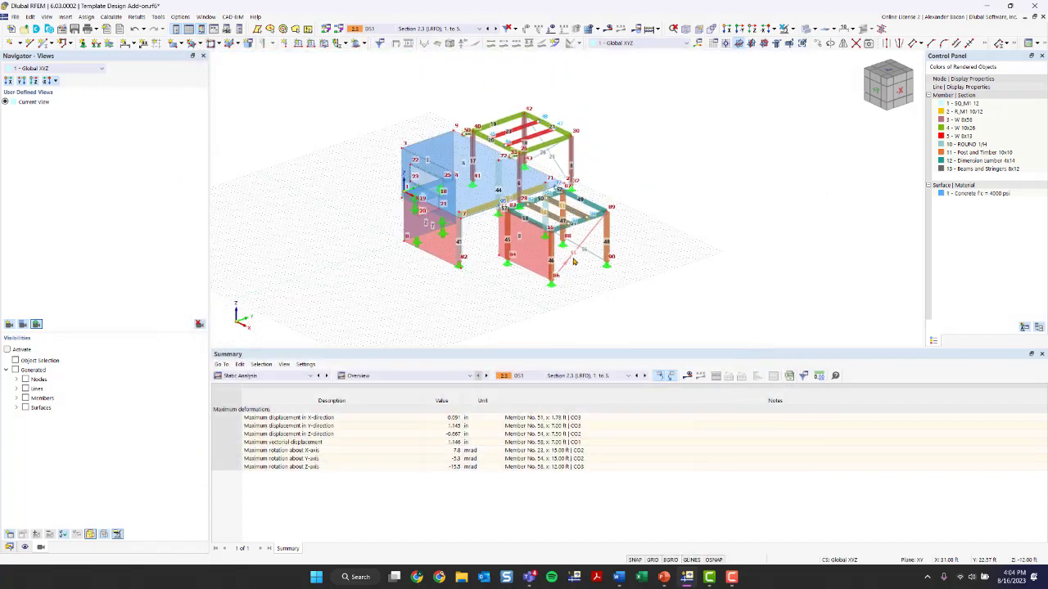
pyautogui.scroll(2, 580, 249)
pyautogui.rightClick(664, 152)
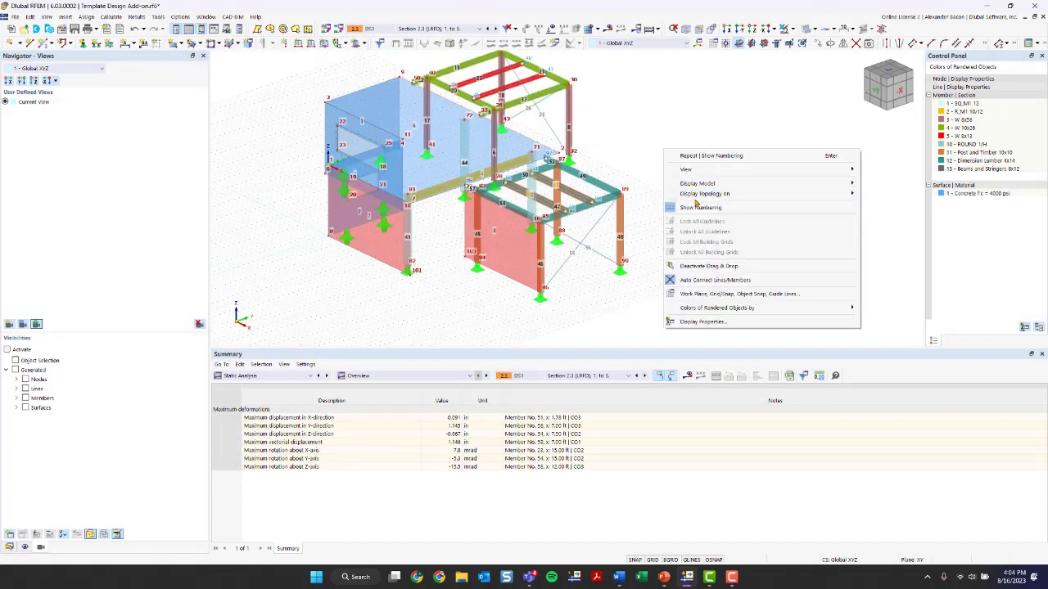
pyautogui.click(695, 203)
pyautogui.rightClick(652, 178)
pyautogui.click(679, 235)
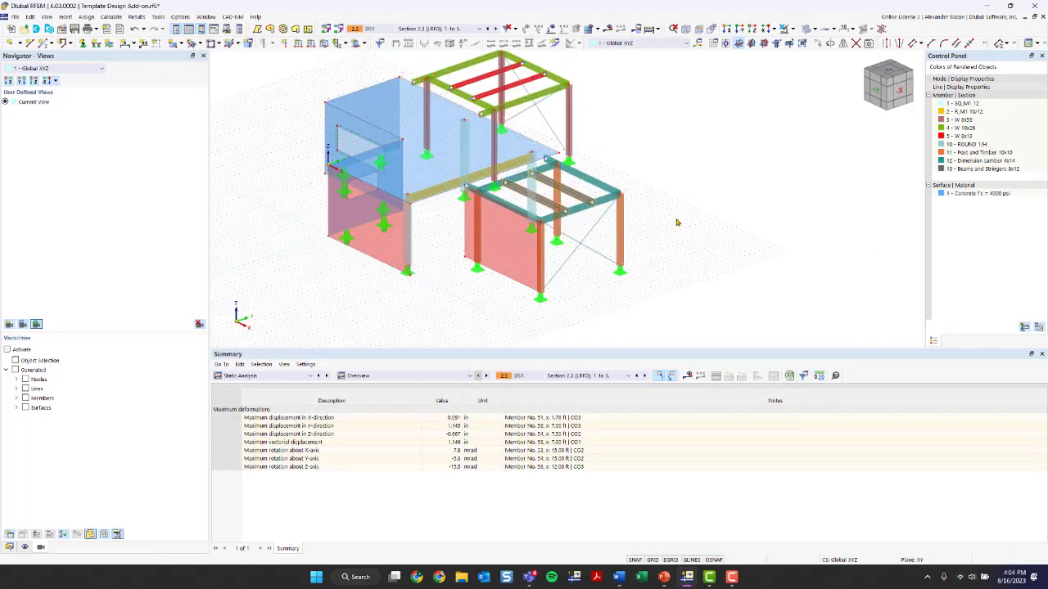
# Switch the table panel to the Timber Design add-on input data
pyautogui.scroll(2, 538, 212)
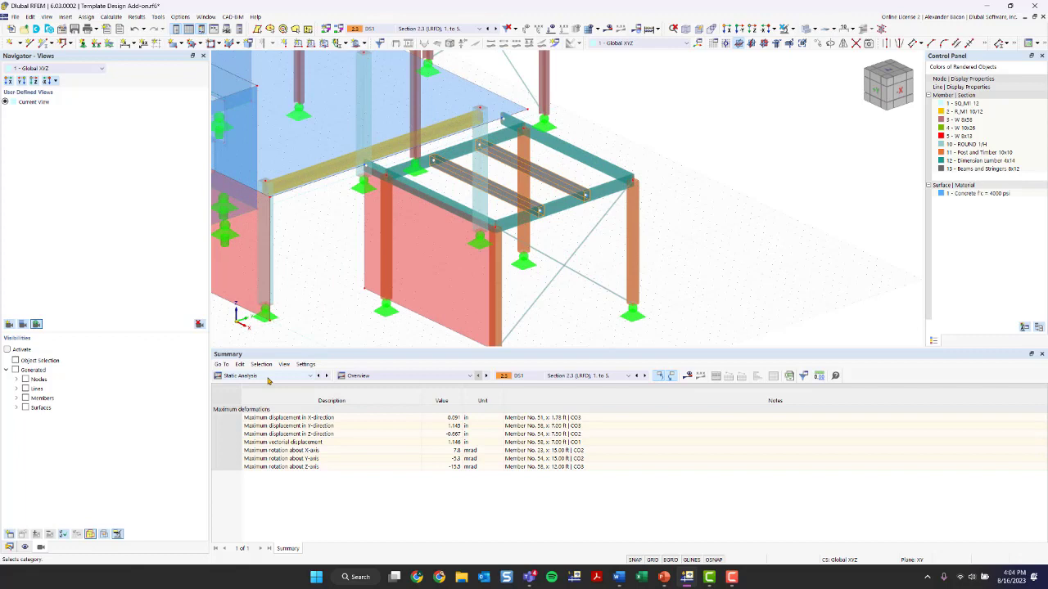
pyautogui.moveTo(210, 299); pyautogui.dragTo(133, 300)
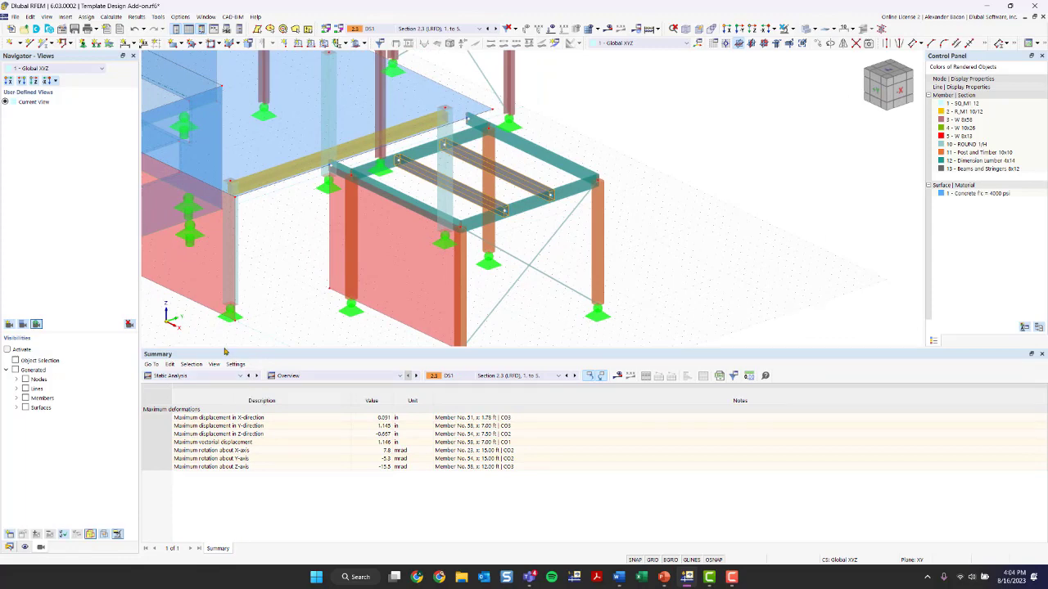
pyautogui.moveTo(227, 350); pyautogui.dragTo(221, 319)
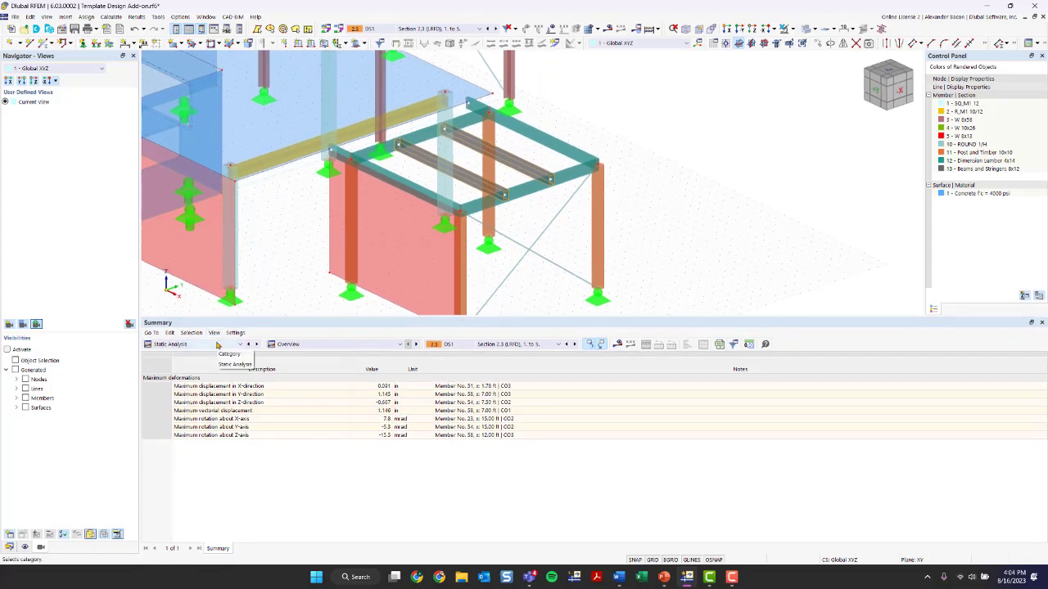
pyautogui.click(218, 345)
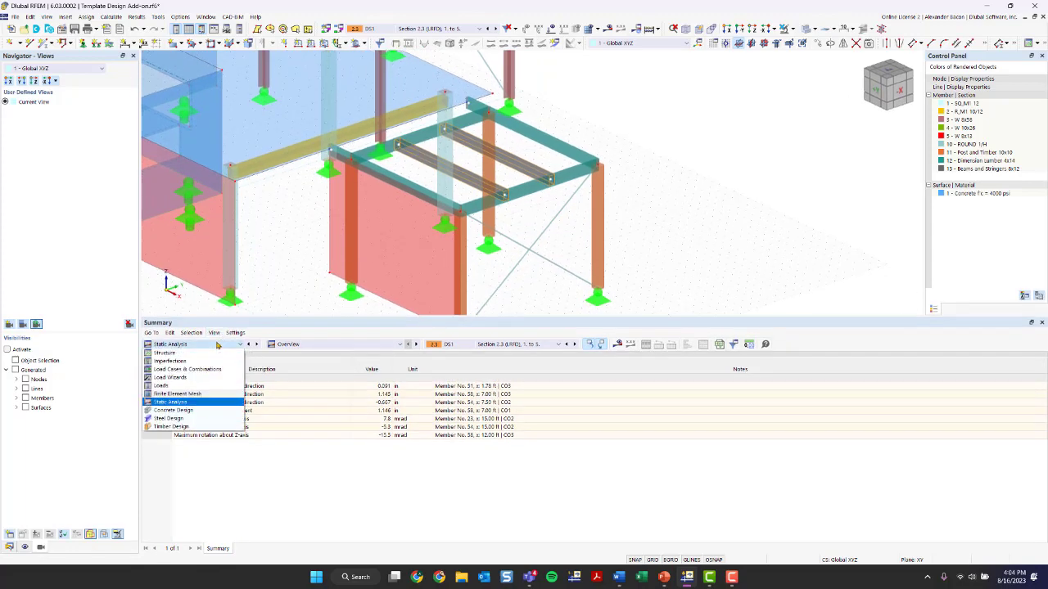
pyautogui.click(187, 427)
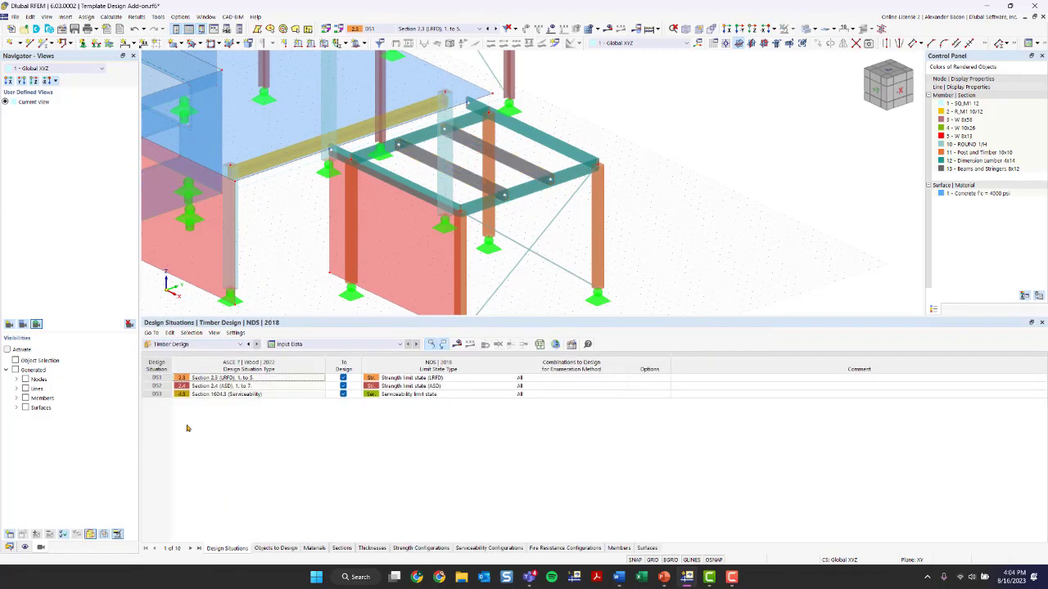
# Exclude design situation DS2 (Section 2.4 ASD) from the timber design
pyautogui.click(333, 344)
pyautogui.click(334, 349)
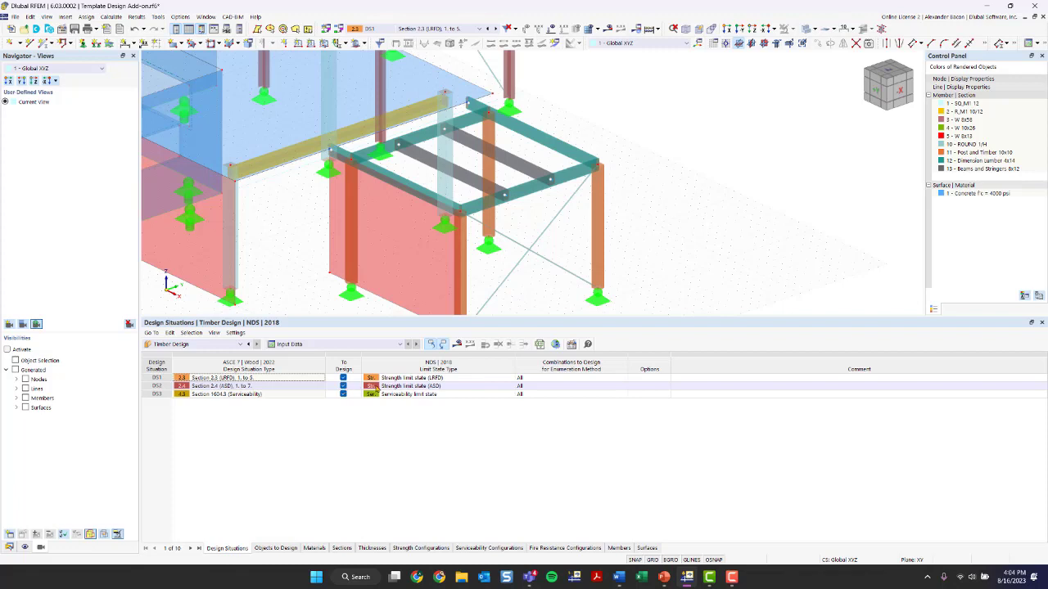
pyautogui.click(343, 385)
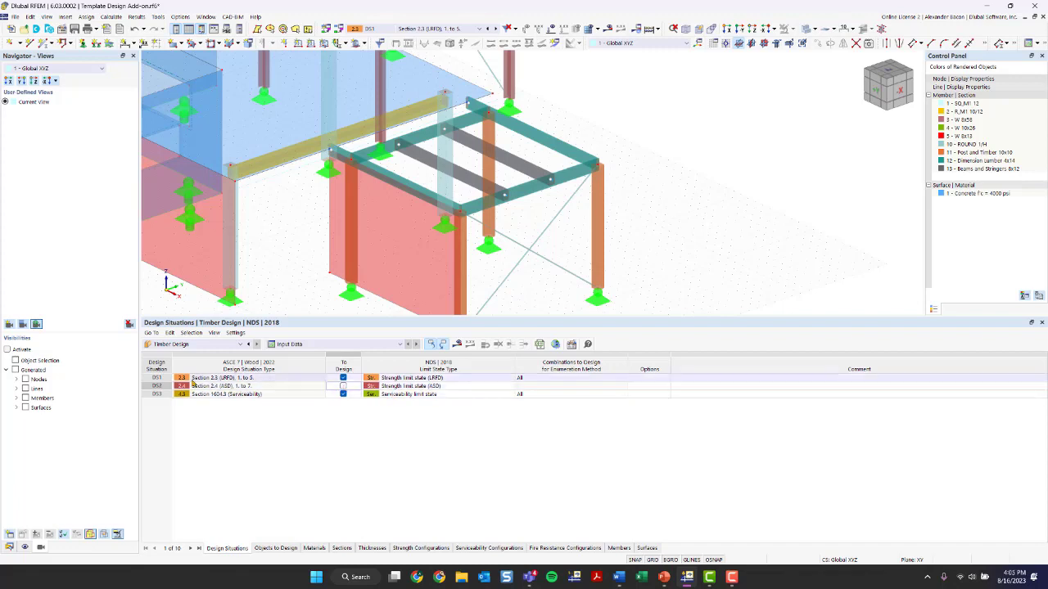
pyautogui.click(211, 395)
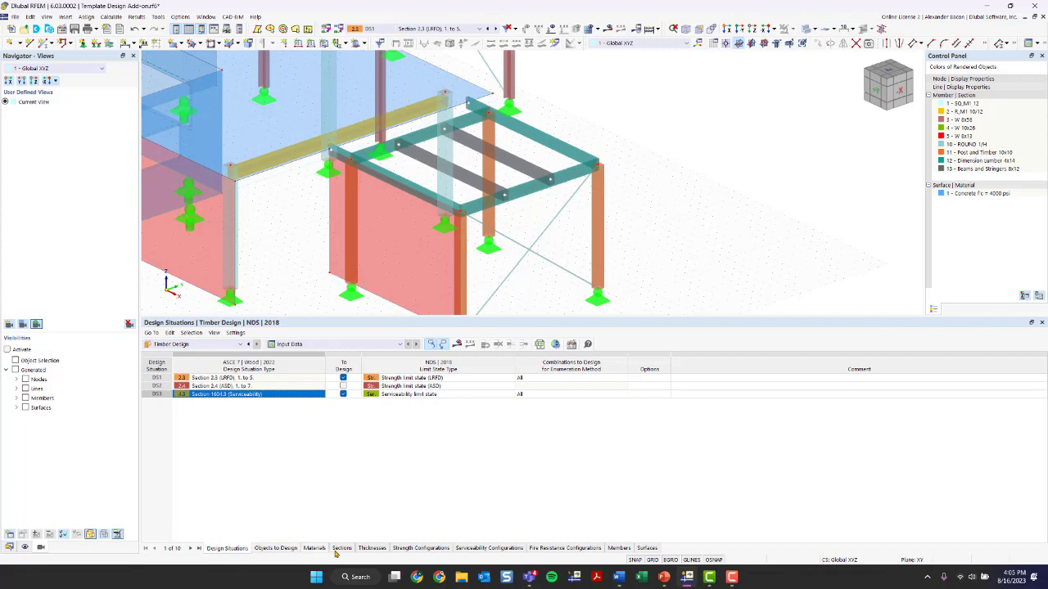
# Deactivate timber design of all surfaces in the objects-to-design table
pyautogui.click(276, 549)
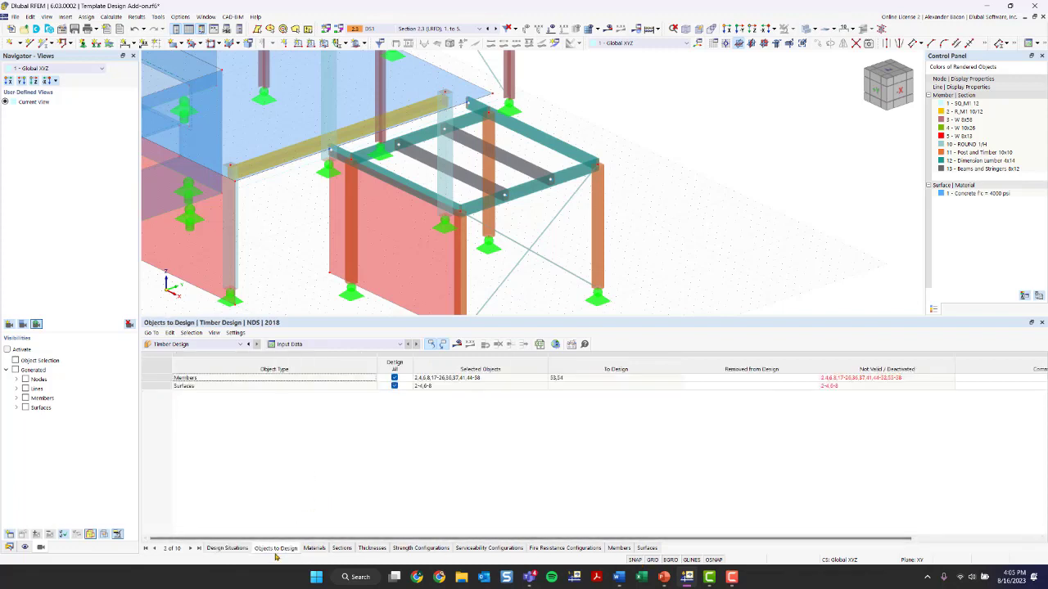
pyautogui.click(230, 389)
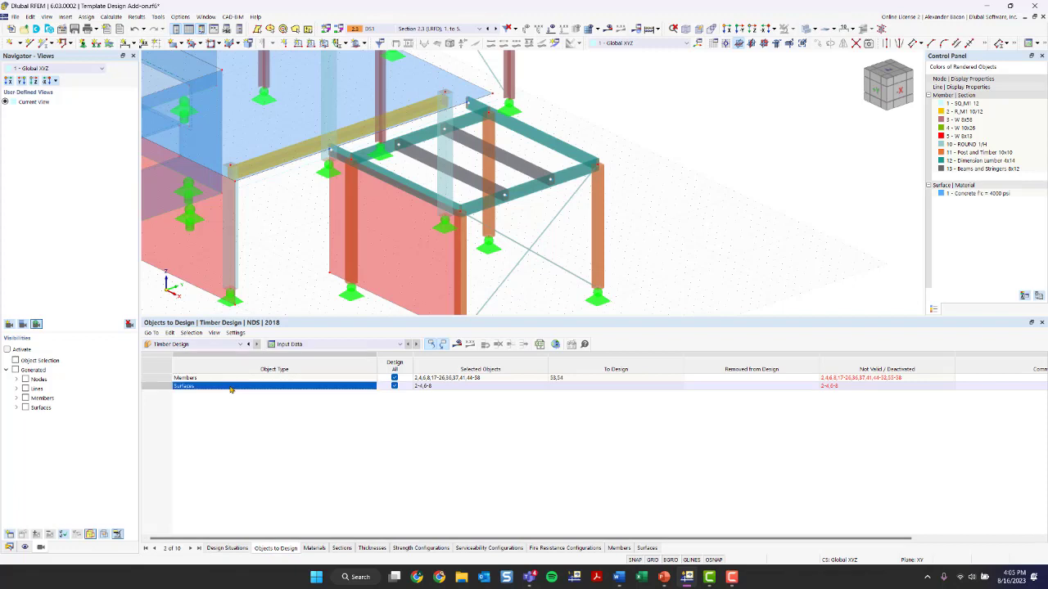
pyautogui.click(395, 385)
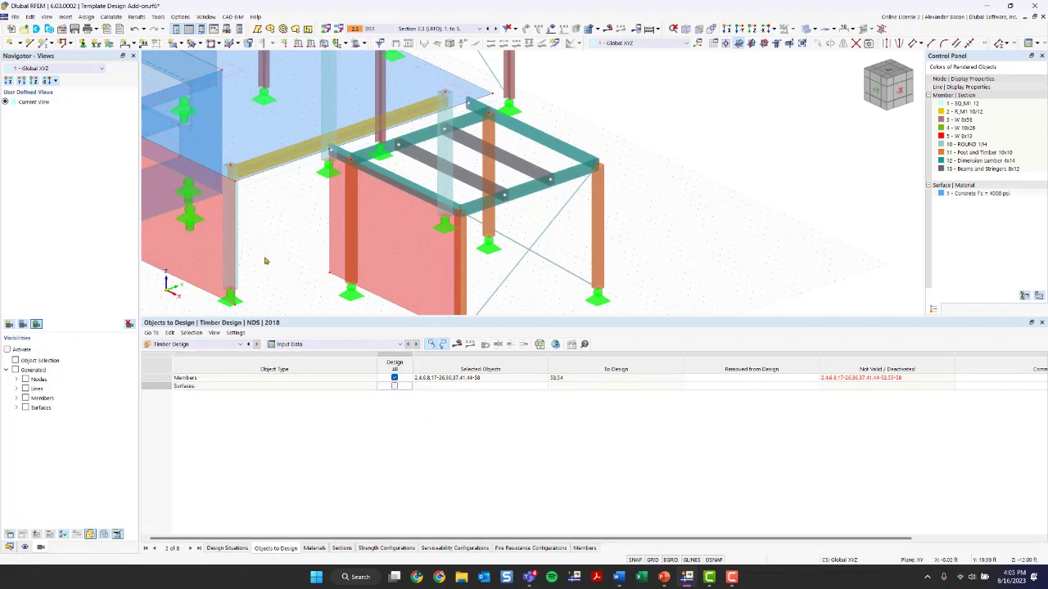
# Restrict the members to design to beams 53 and 54 by picking them in the model
pyautogui.click(395, 378)
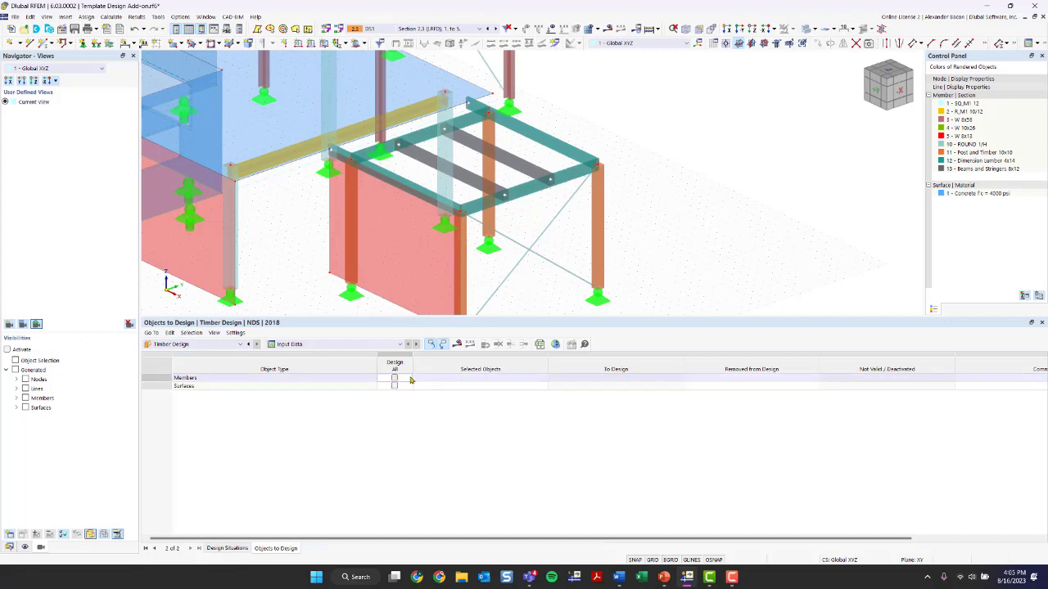
pyautogui.click(455, 381)
pyautogui.click(453, 379)
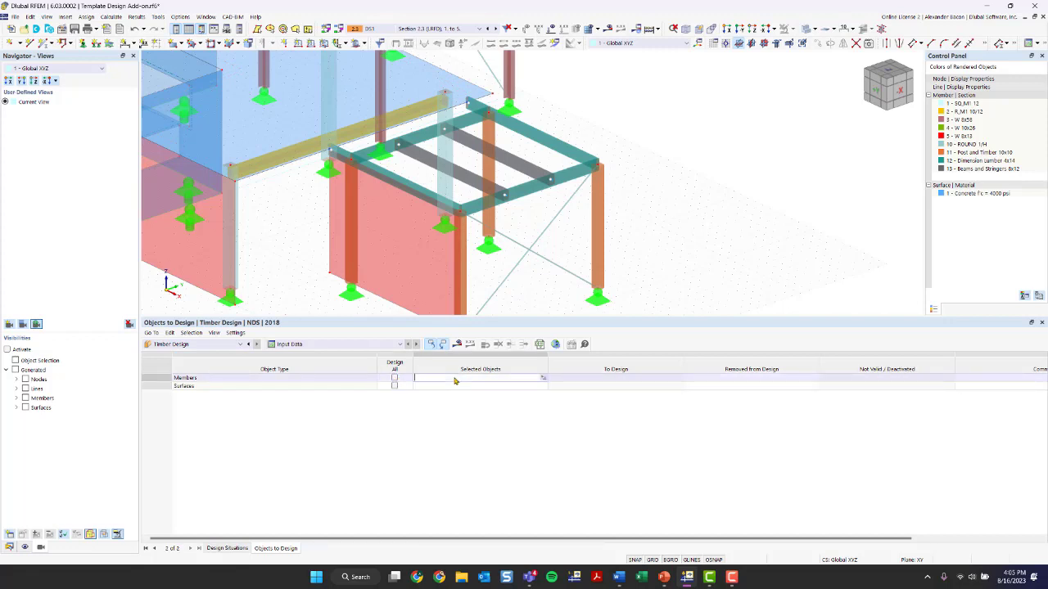
pyautogui.click(543, 381)
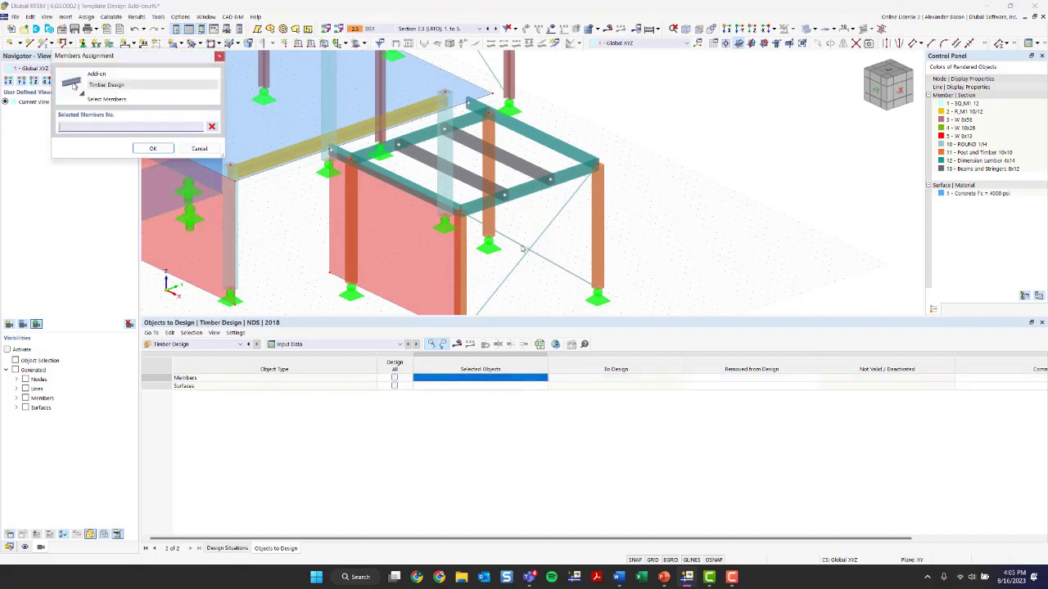
pyautogui.click(465, 174)
pyautogui.click(482, 148)
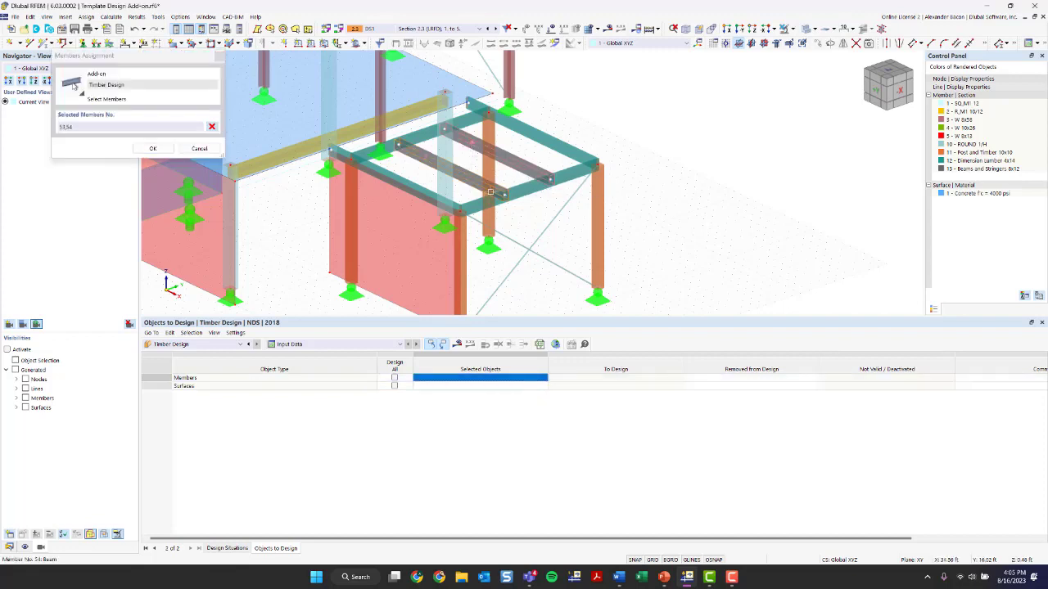
pyautogui.click(152, 148)
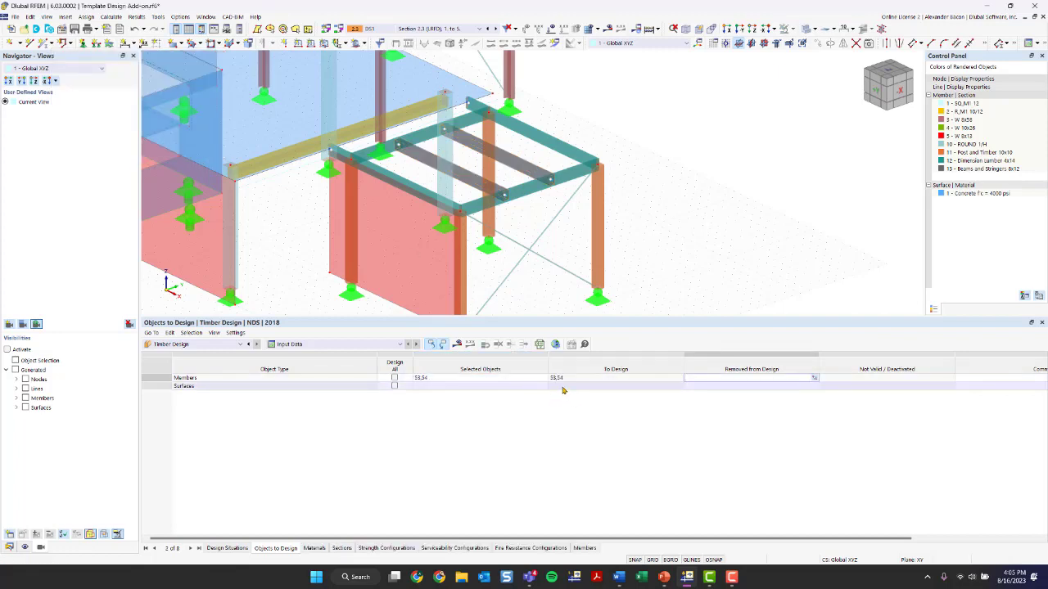
# Review the timber design materials, sections and design situations tables
pyautogui.click(330, 349)
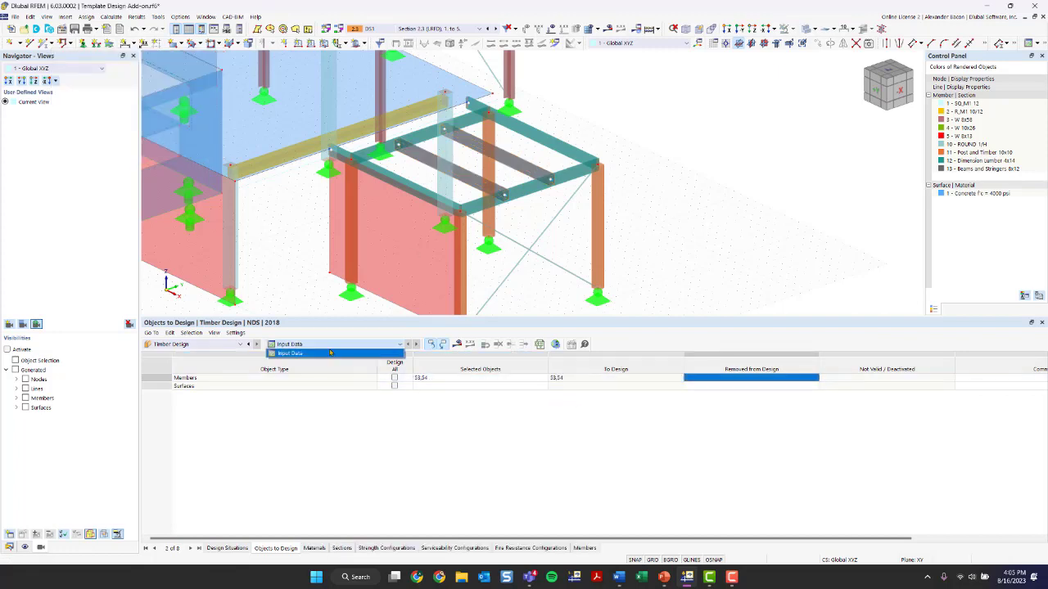
pyautogui.click(330, 352)
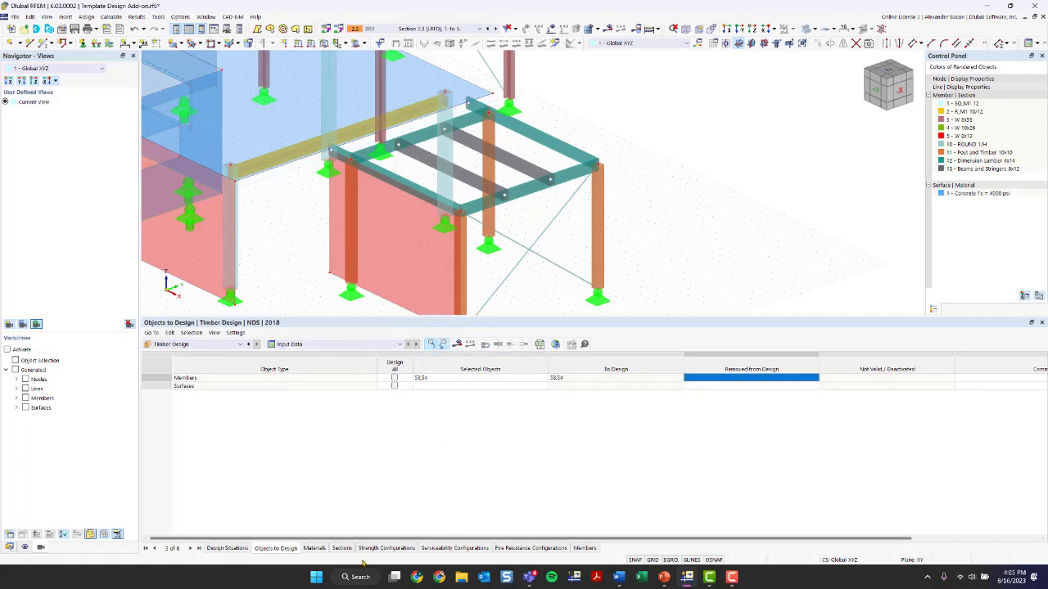
pyautogui.click(319, 548)
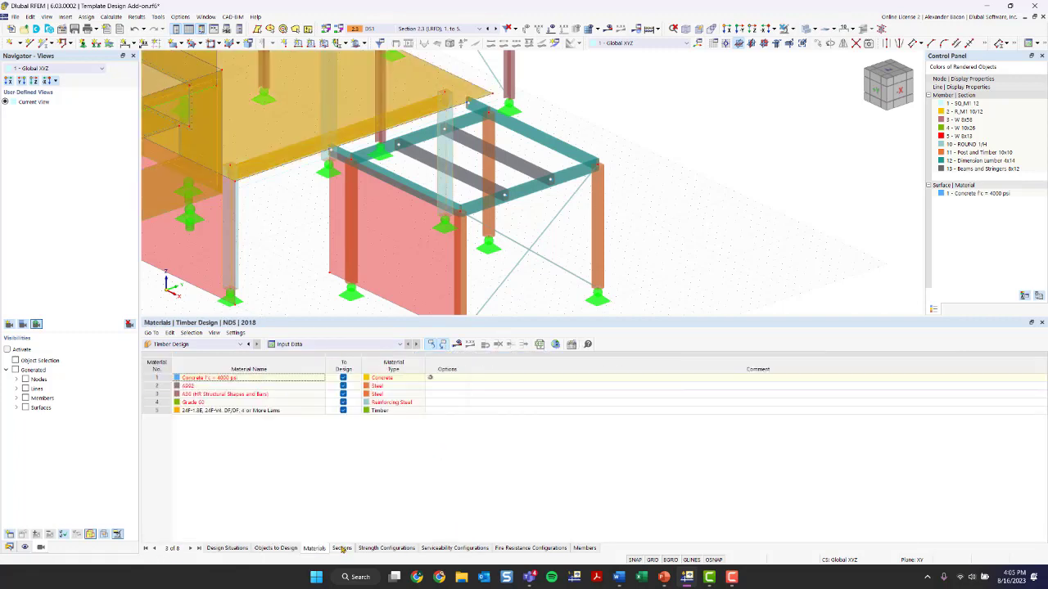
pyautogui.click(341, 548)
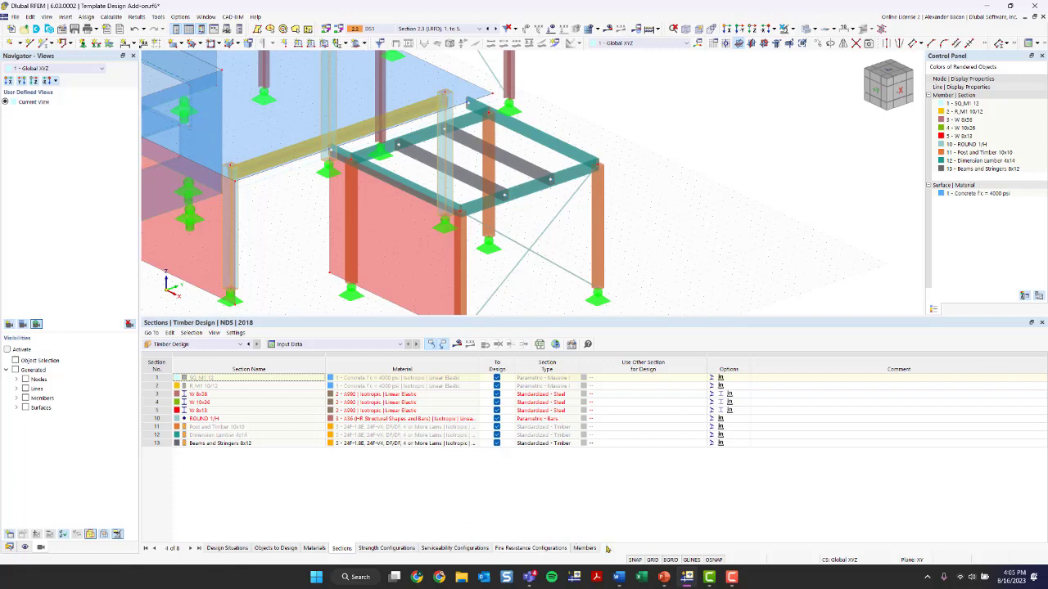
pyautogui.click(316, 546)
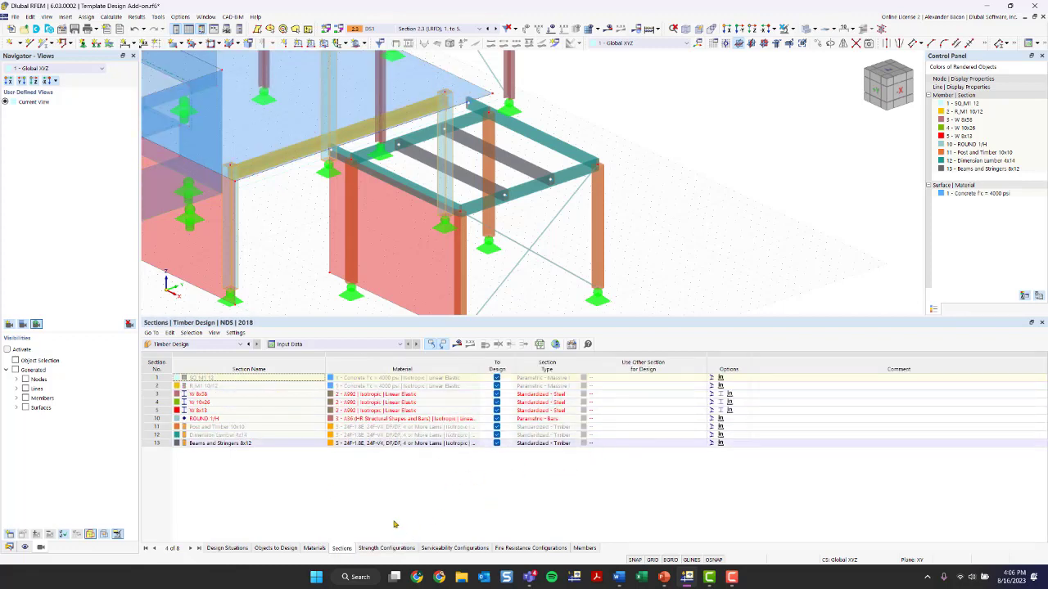
pyautogui.click(236, 548)
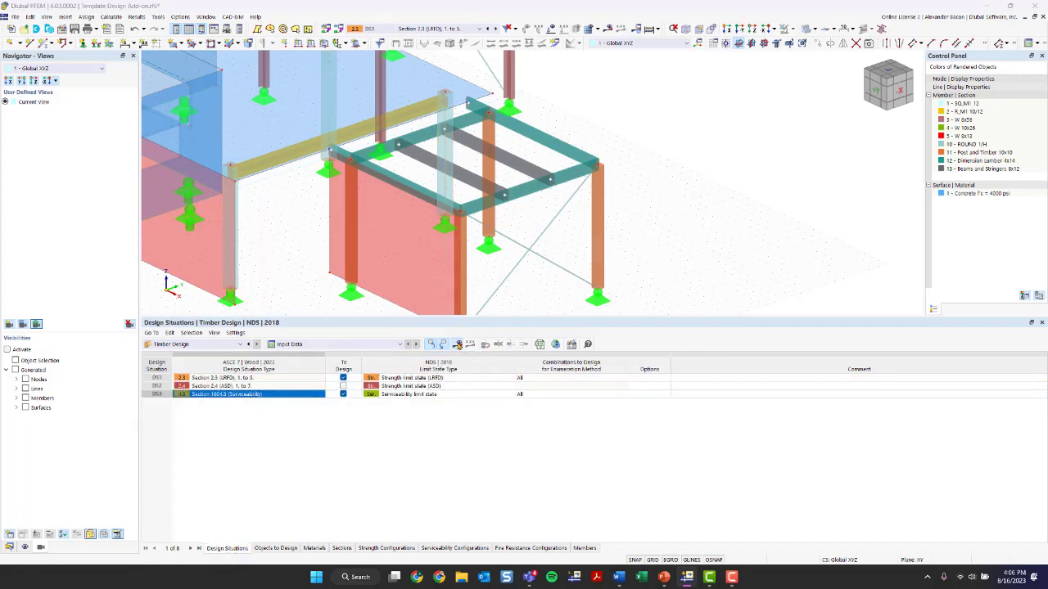
# Run the timber design calculation and review the design ratios by design situation
pyautogui.click(457, 344)
pyautogui.click(565, 331)
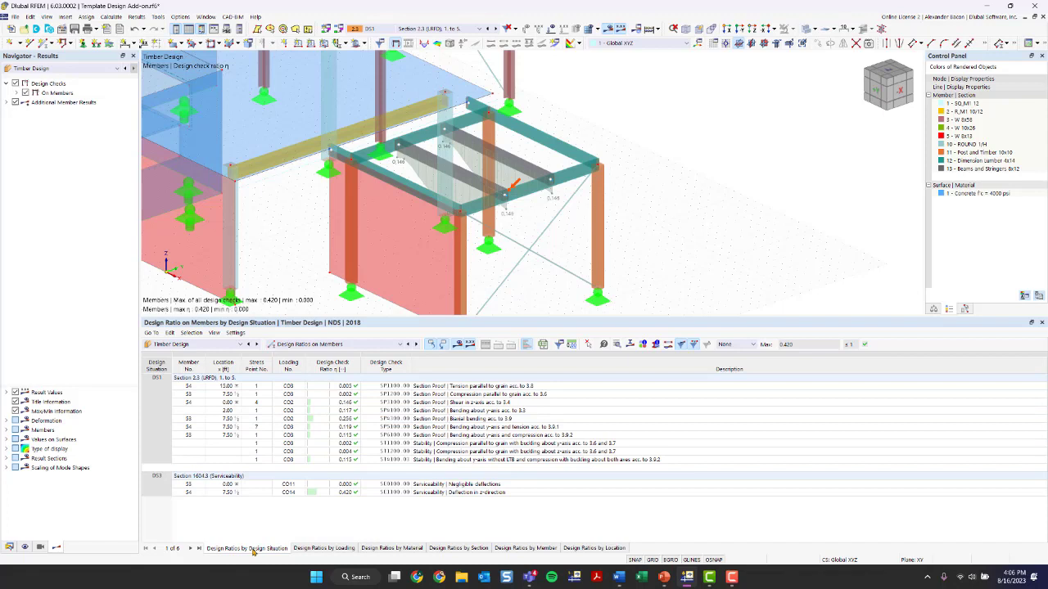
pyautogui.click(167, 480)
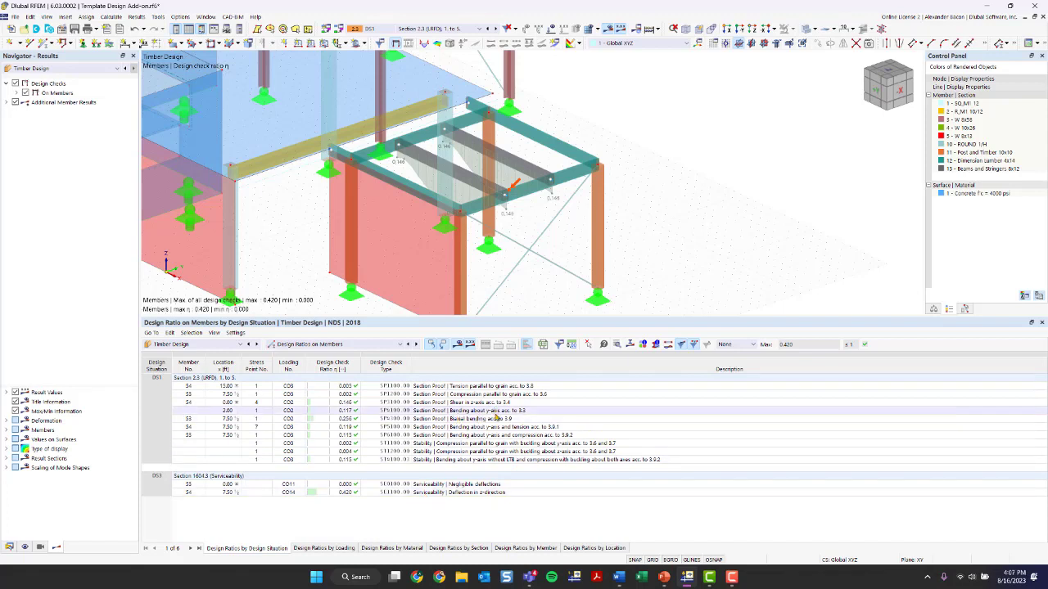
# Open and review the design check details for the bending, tension and combined bending-tension checks of beam 54
pyautogui.click(491, 411)
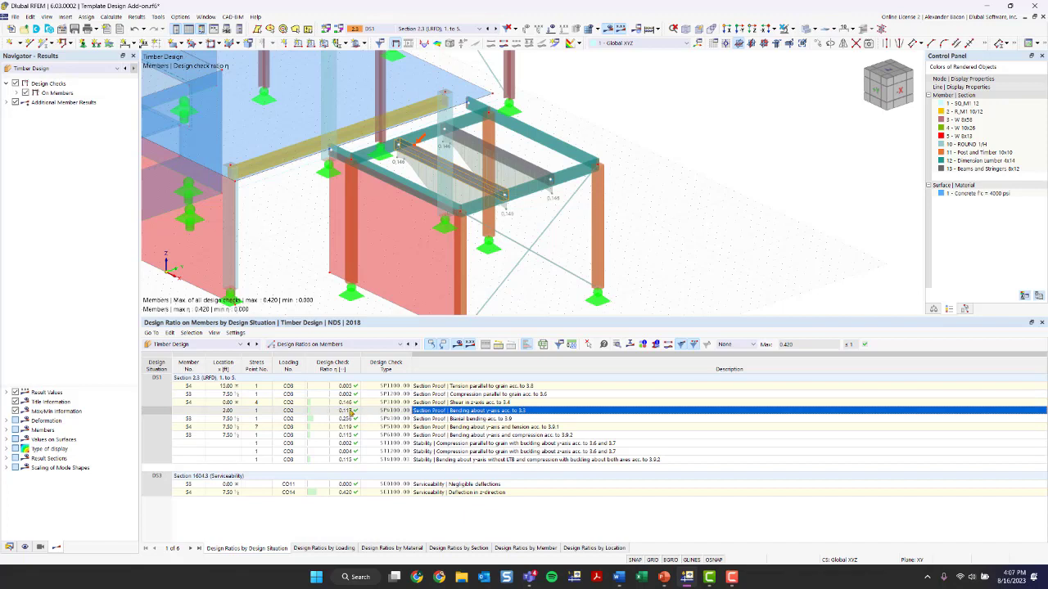
pyautogui.doubleClick(464, 413)
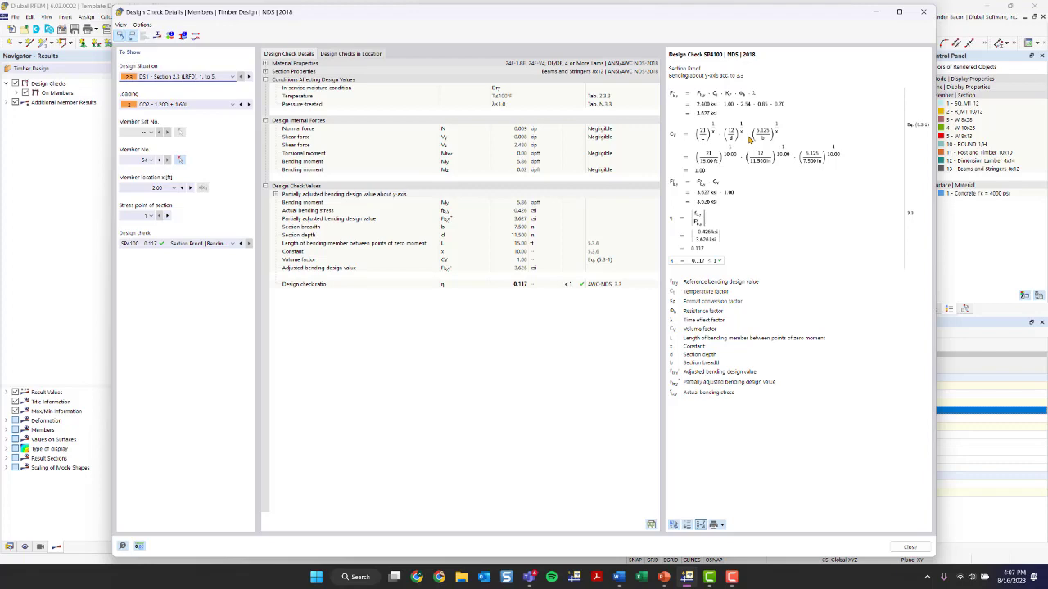
pyautogui.click(924, 11)
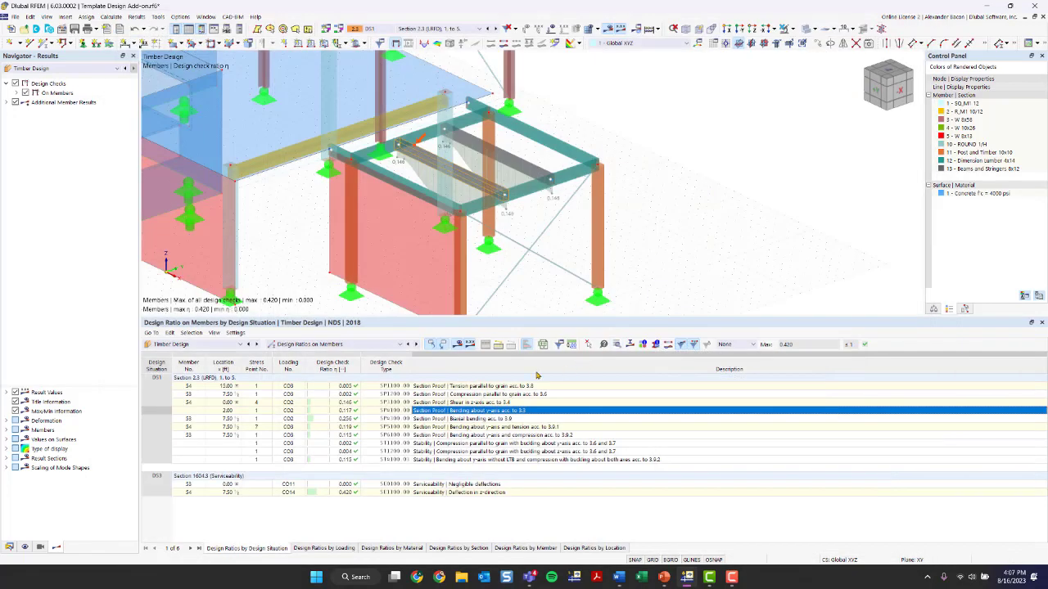
pyautogui.click(524, 385)
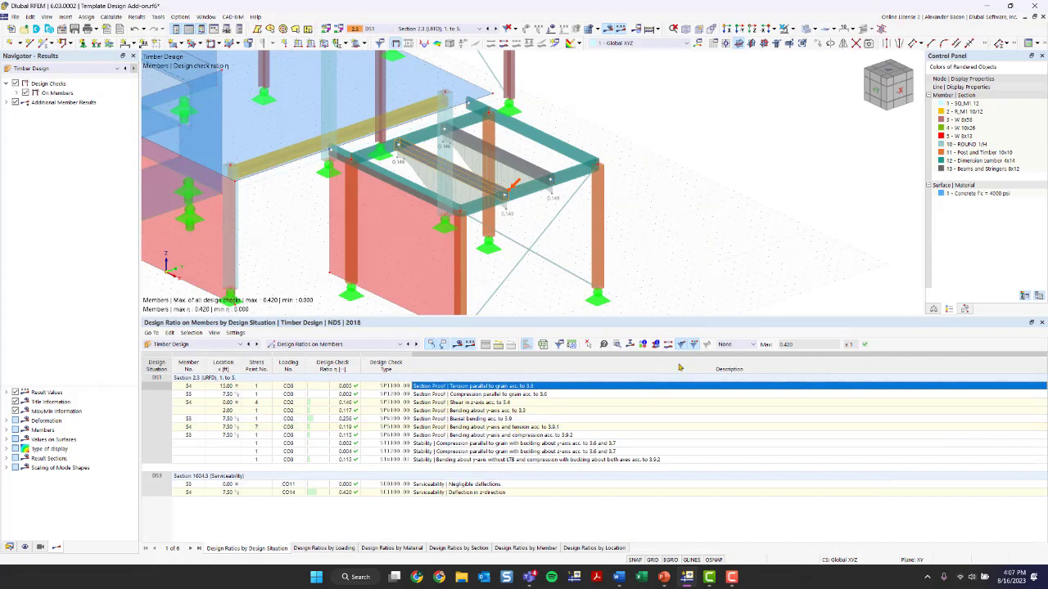
pyautogui.click(617, 345)
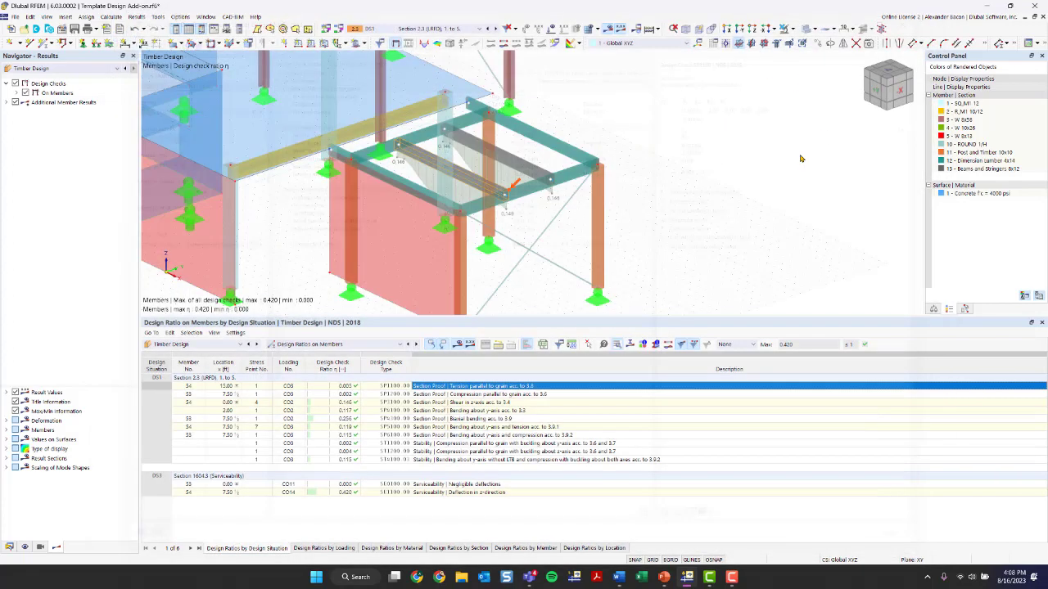
pyautogui.click(924, 11)
pyautogui.click(510, 426)
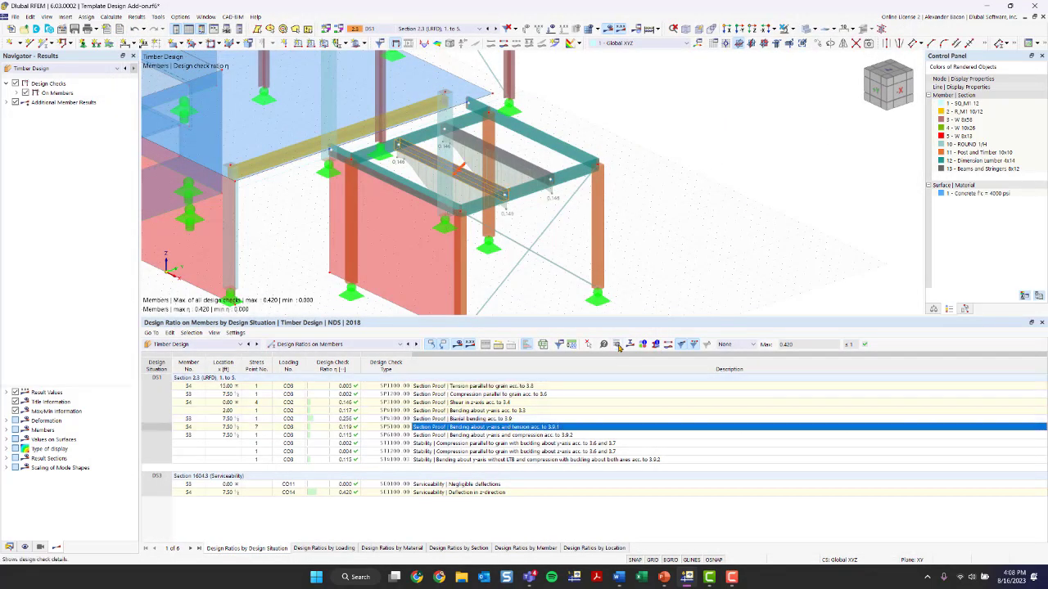
pyautogui.click(619, 345)
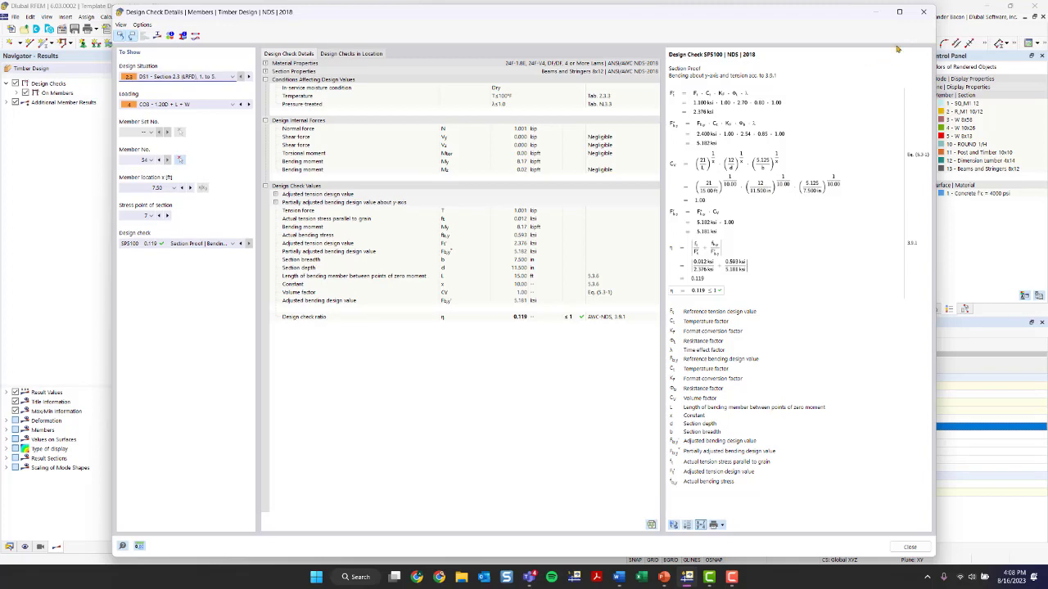
pyautogui.click(923, 11)
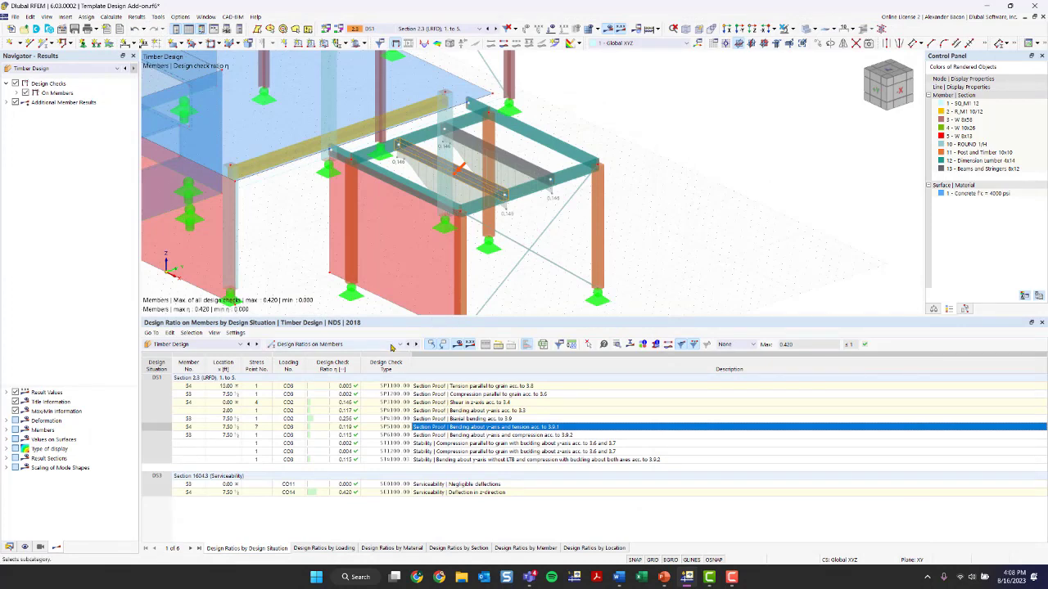
# Show only beams 53 and 54 in visibility mode and inspect their design ratio diagrams
pyautogui.keyDown('ctrl'); pyautogui.moveTo(546, 141); pyautogui.dragTo(610, 182, button='middle'); pyautogui.keyUp('ctrl')
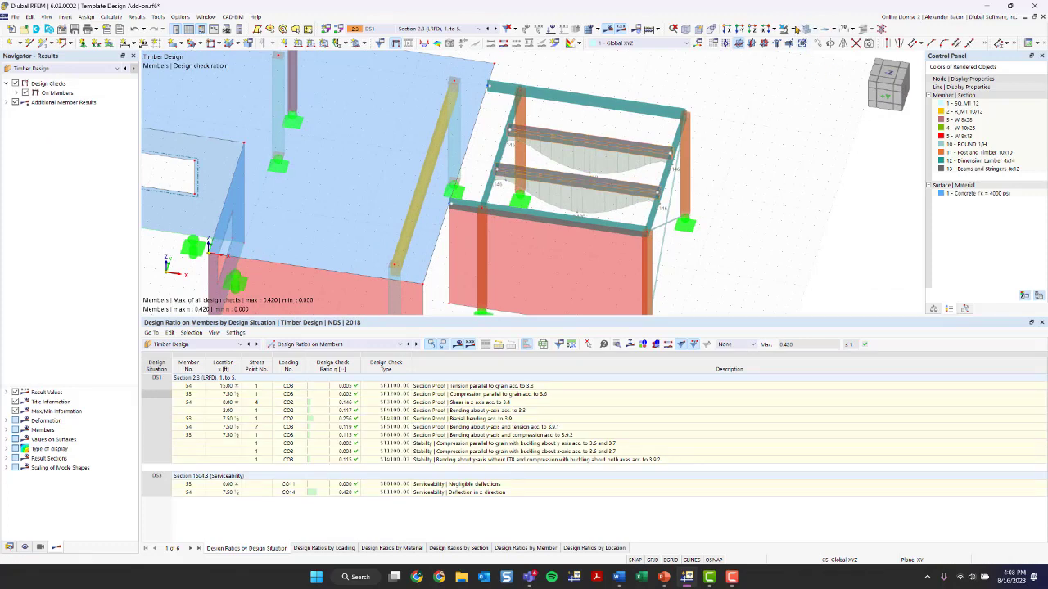
pyautogui.click(793, 29)
pyautogui.click(822, 41)
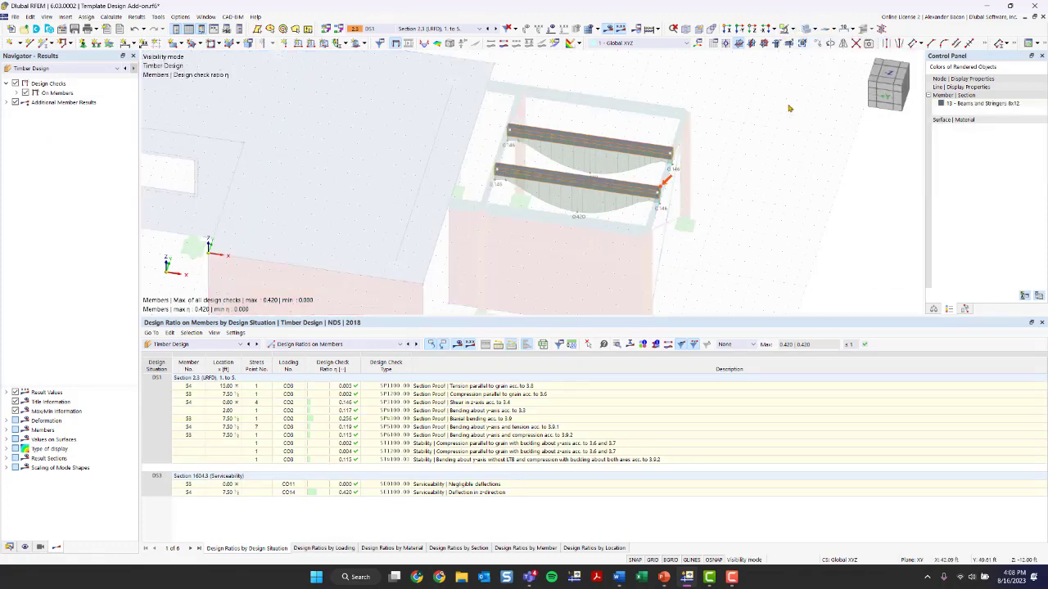
pyautogui.rightClick(760, 200)
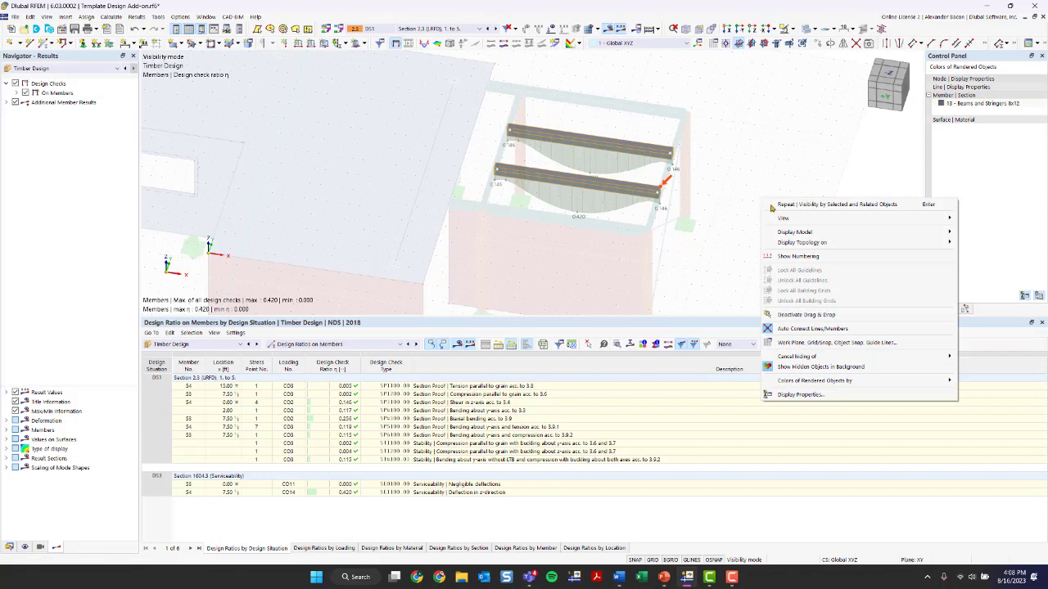
pyautogui.click(798, 358)
pyautogui.keyDown('ctrl'); pyautogui.moveTo(635, 225); pyautogui.dragTo(515, 171, button='middle'); pyautogui.keyUp('ctrl')
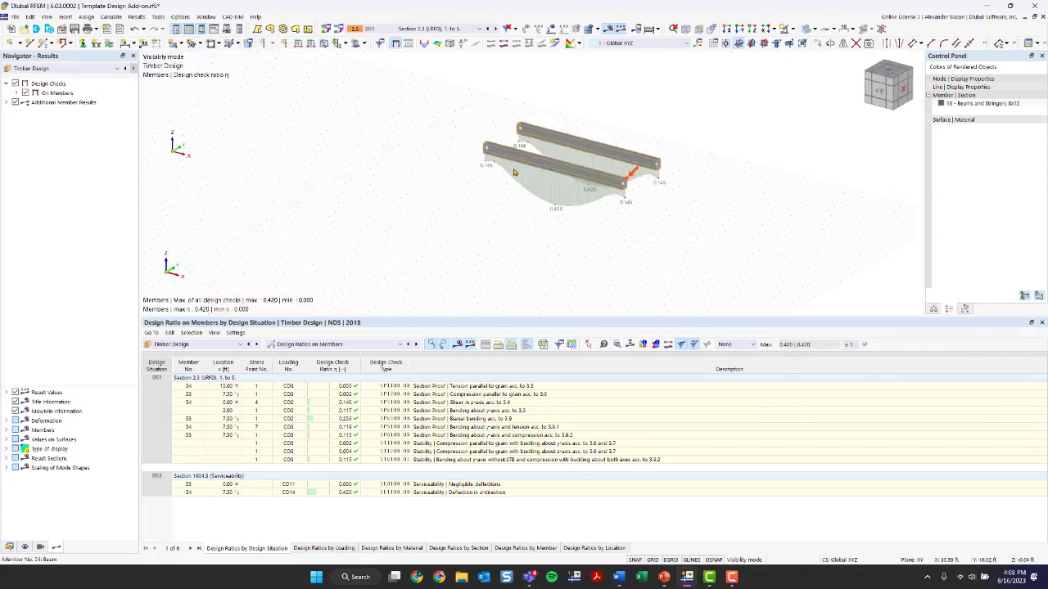
pyautogui.scroll(3, 515, 170)
pyautogui.moveTo(608, 196); pyautogui.dragTo(491, 190, button='middle')
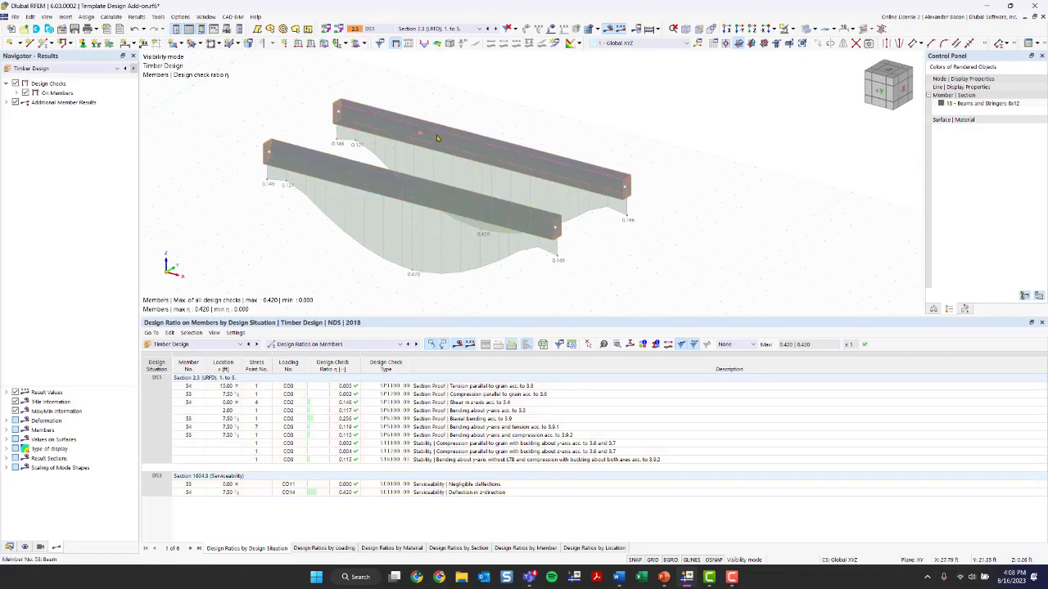
# Set the ratio envelope to show the maximum of selected design checks and expand the strength limit state checks
pyautogui.click(7, 102)
pyautogui.click(18, 93)
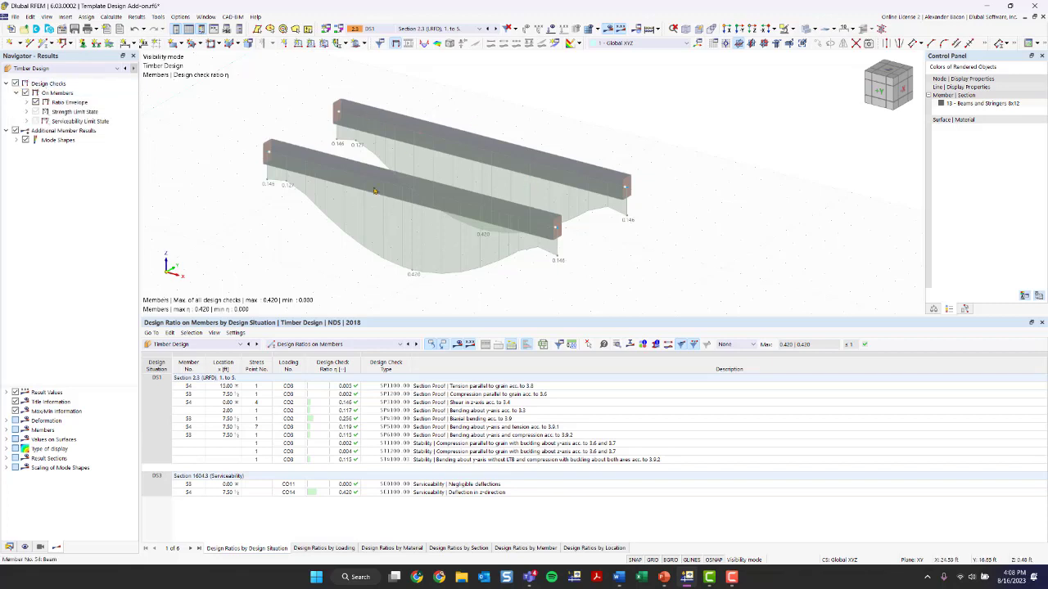
pyautogui.click(27, 103)
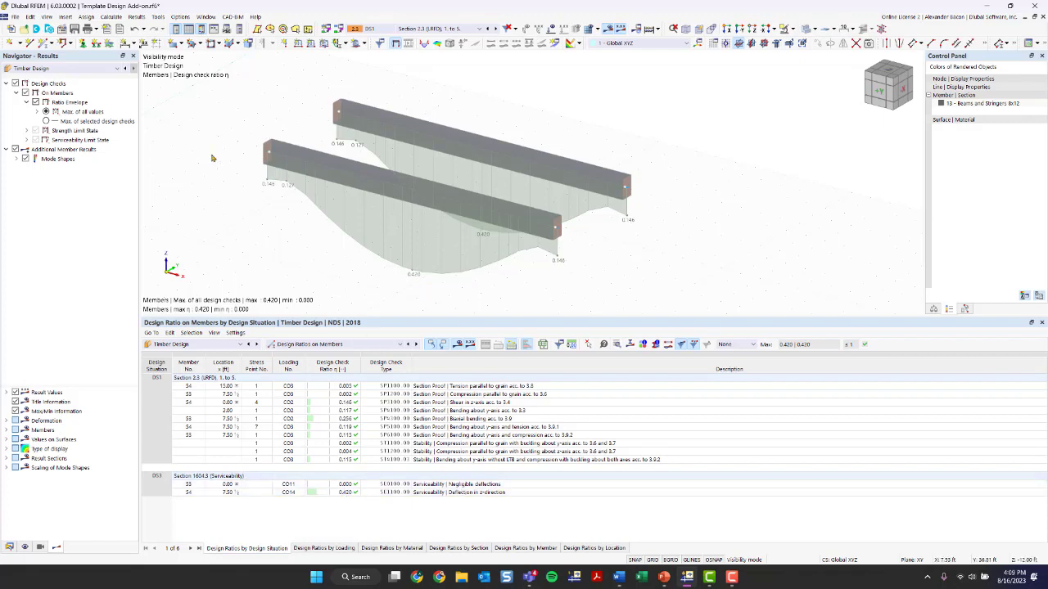
pyautogui.click(46, 121)
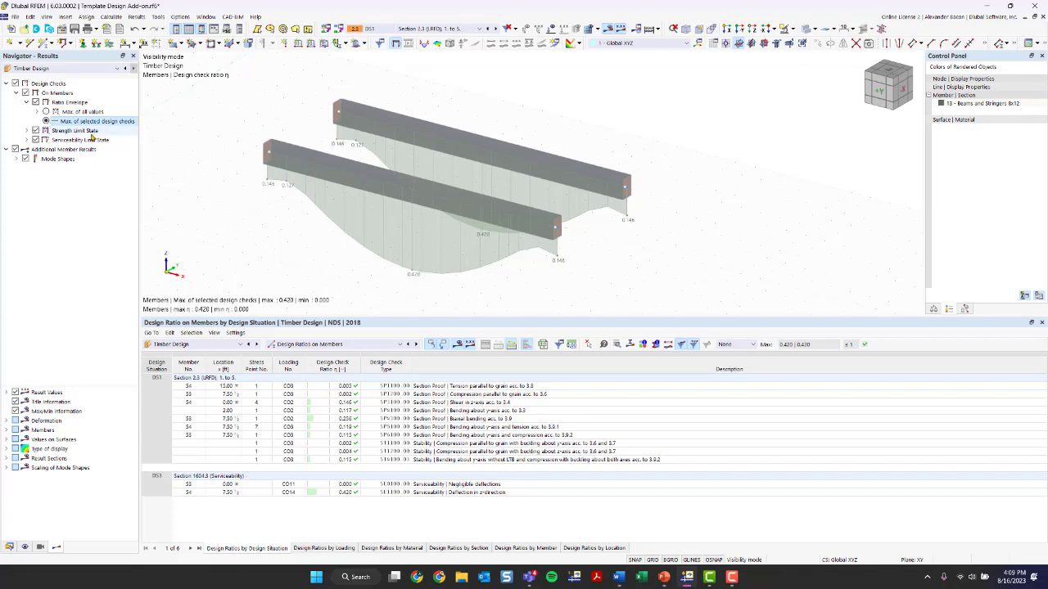
pyautogui.click(25, 131)
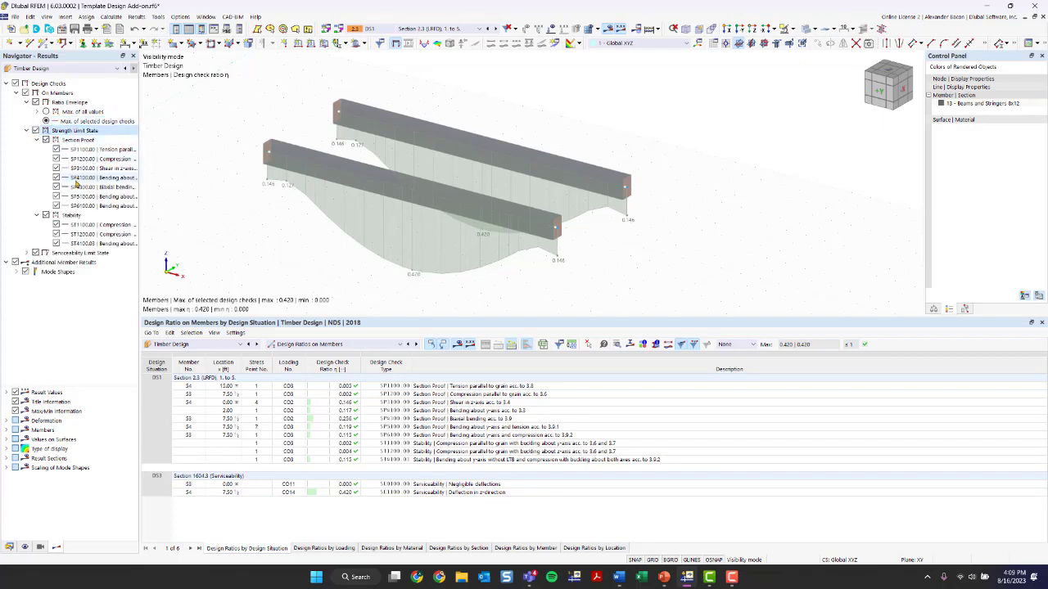
pyautogui.moveTo(140, 168); pyautogui.dragTo(212, 170)
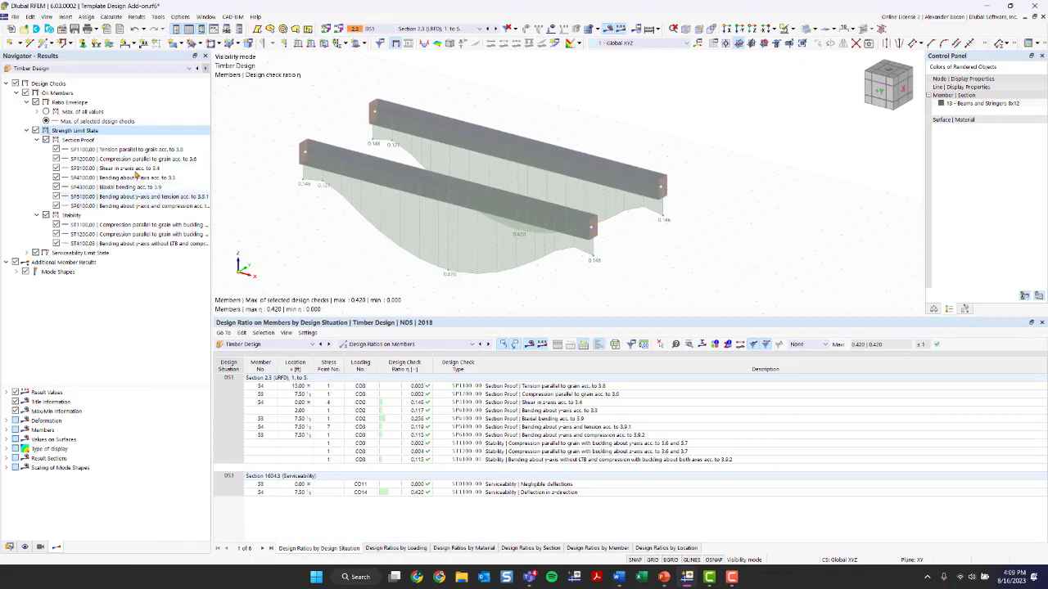
# Turn off the design check and additional member result displays in the results navigator
pyautogui.click(16, 271)
pyautogui.click(16, 83)
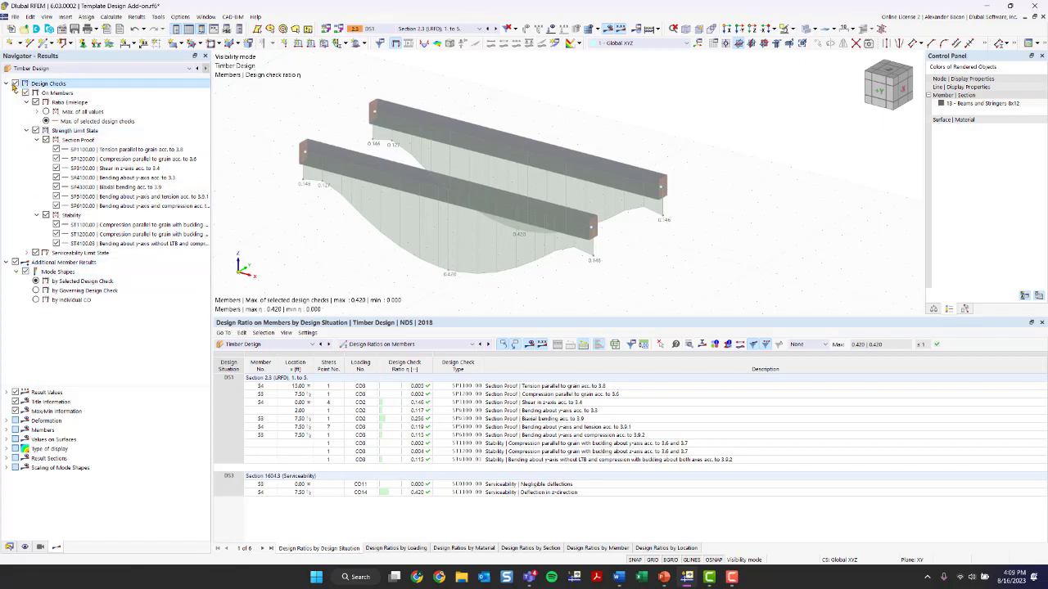
pyautogui.click(36, 290)
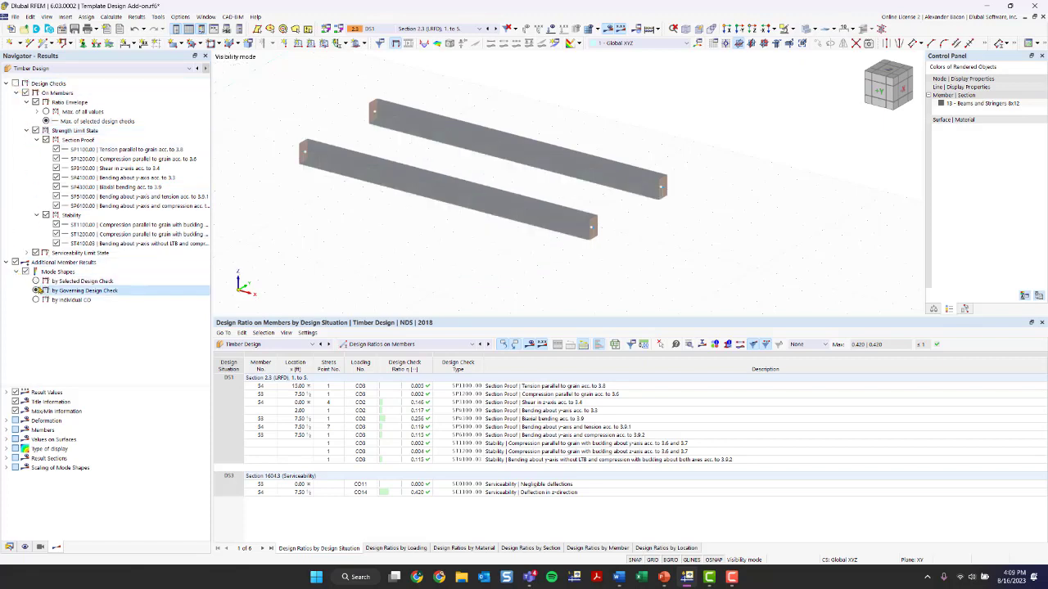
pyautogui.click(15, 272)
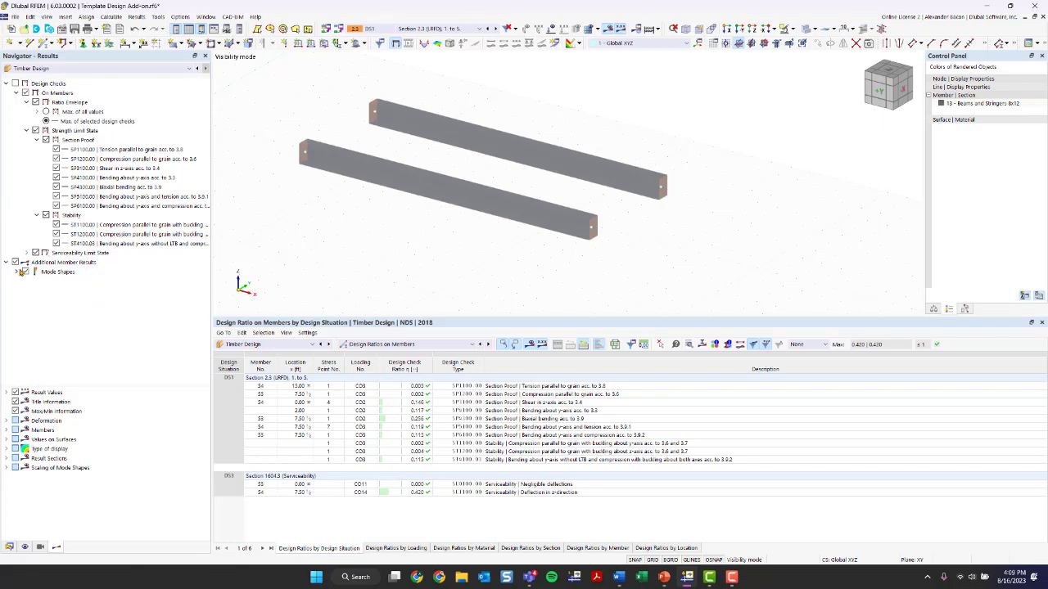
pyautogui.click(17, 270)
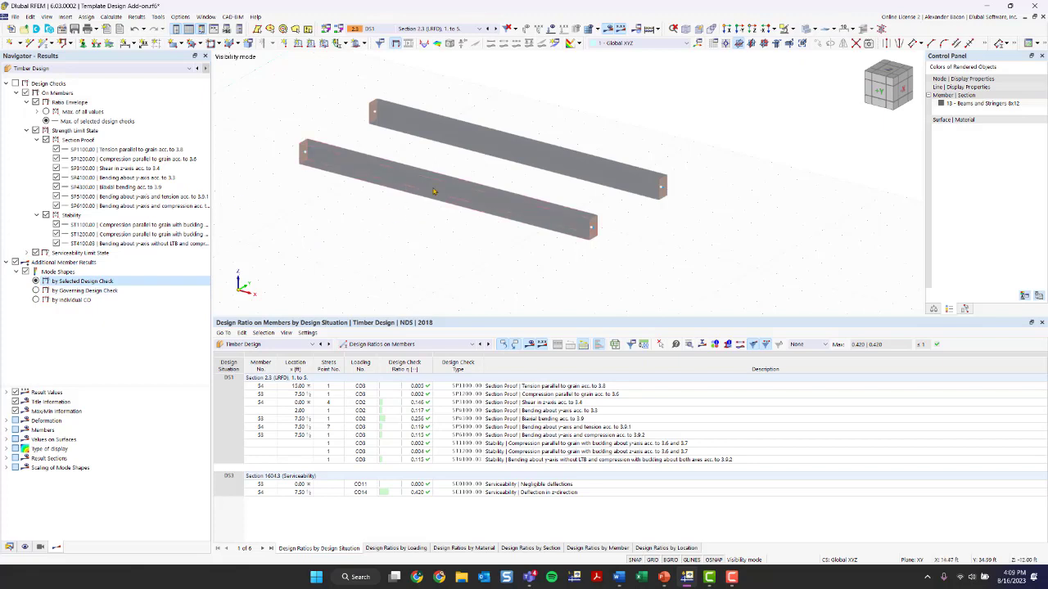
pyautogui.click(15, 262)
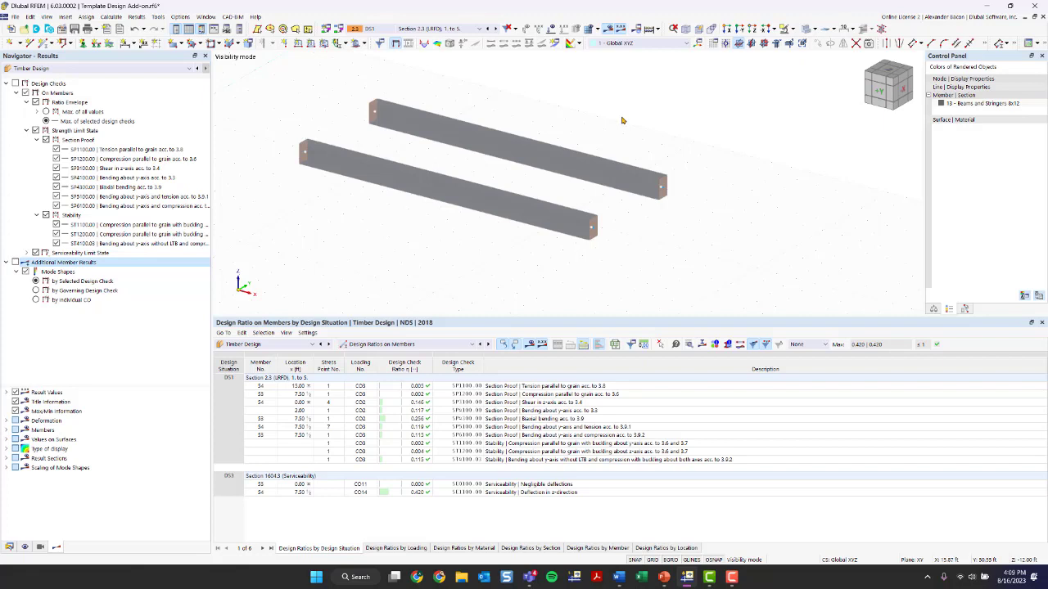
pyautogui.scroll(-2, 614, 139)
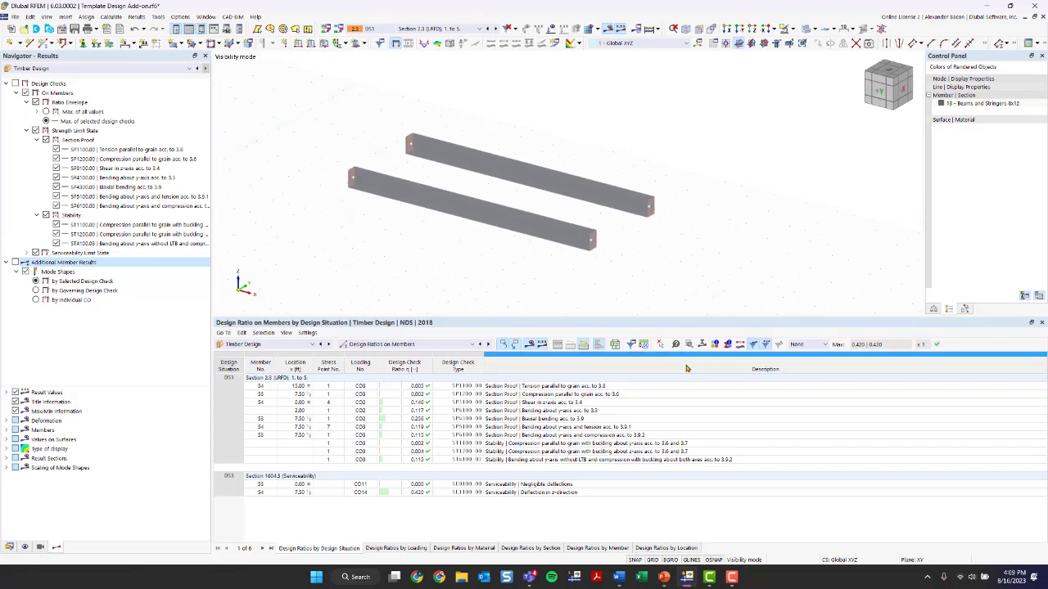
# Switch to the data navigator and save the model
pyautogui.click(9, 547)
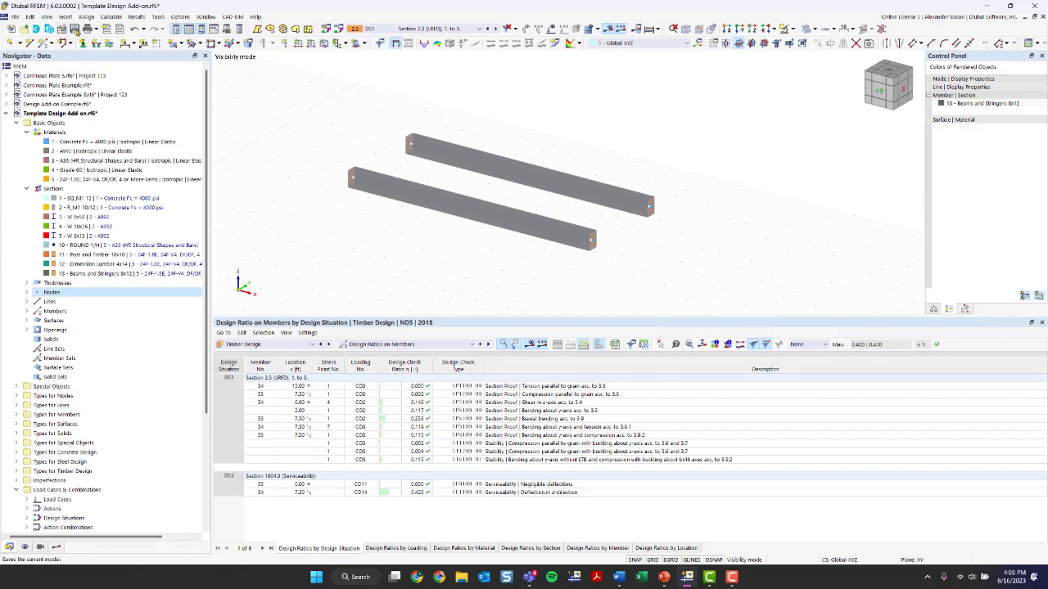
pyautogui.click(75, 29)
# Exit visibility mode to display the whole model again
pyautogui.click(790, 29)
pyautogui.click(811, 91)
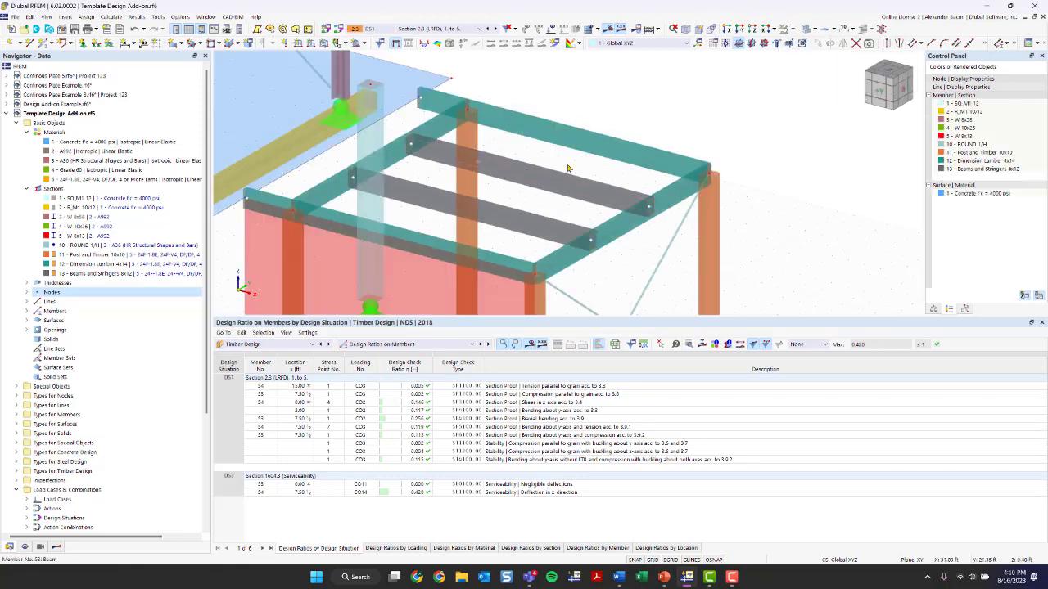
pyautogui.scroll(1, 658, 169)
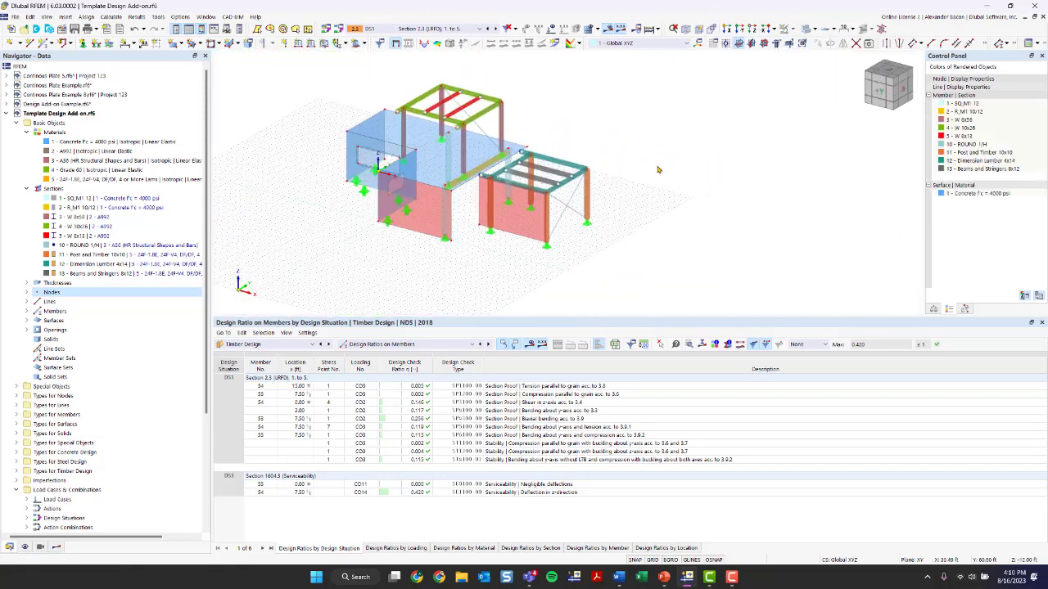
pyautogui.keyDown('ctrl'); pyautogui.moveTo(658, 170); pyautogui.dragTo(550, 223, button='middle'); pyautogui.keyUp('ctrl')
pyautogui.scroll(2, 550, 224)
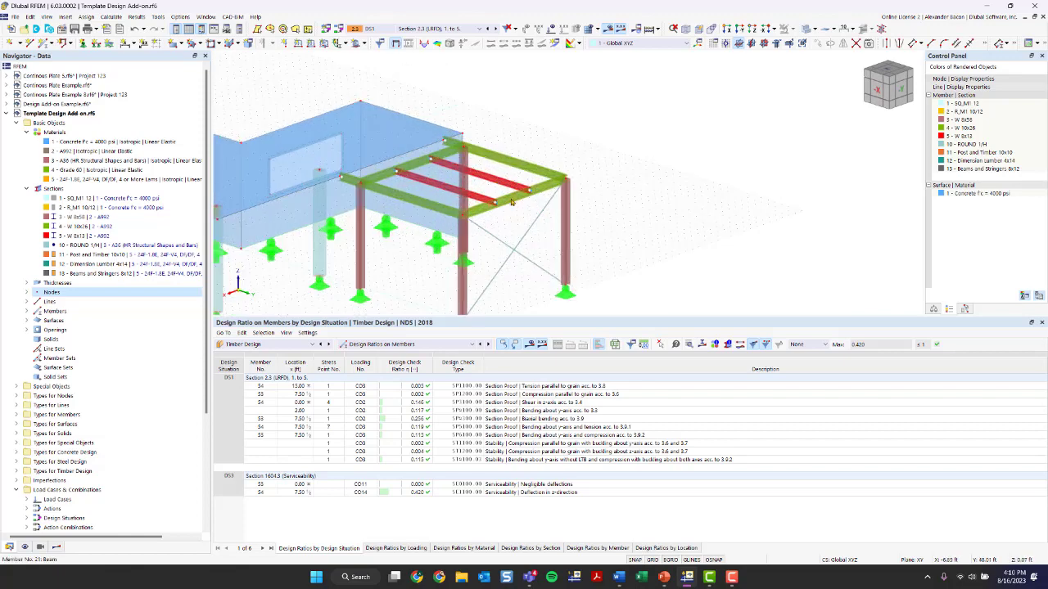
# Review the activated design add-ons in the model's base data
pyautogui.click(61, 28)
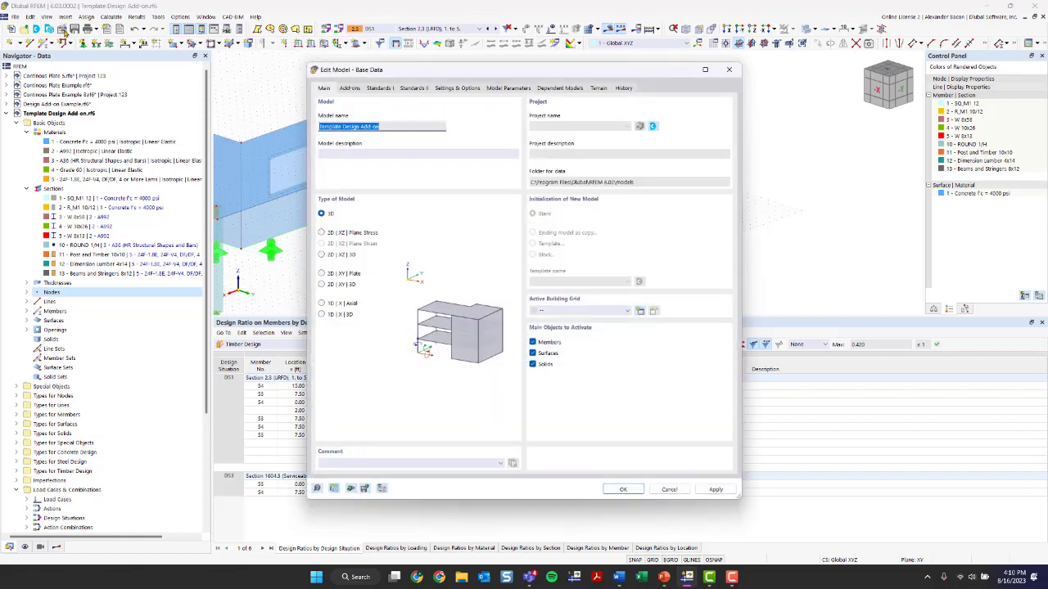
pyautogui.click(349, 88)
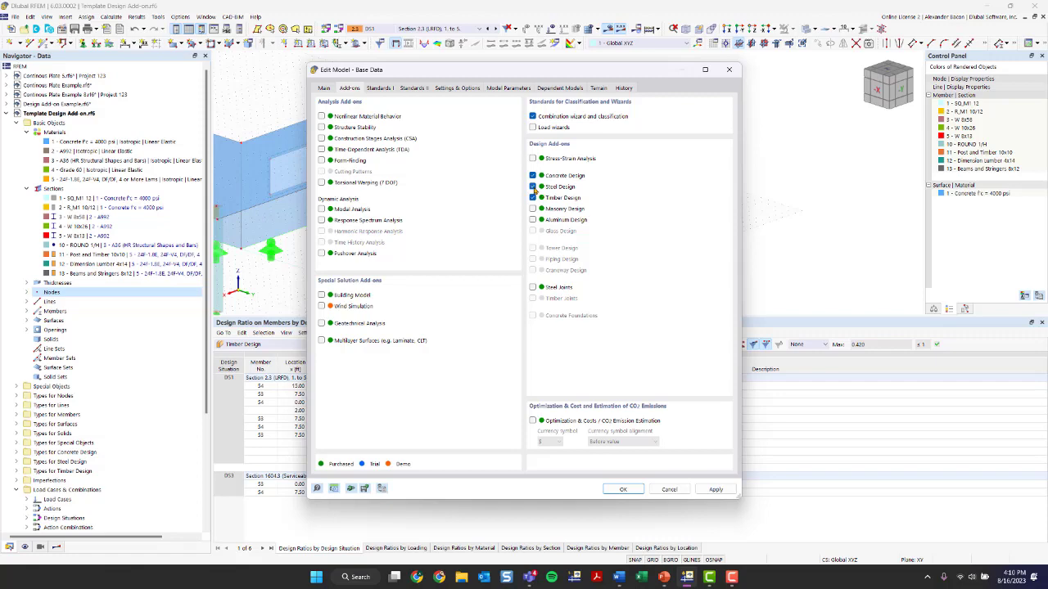
pyautogui.click(729, 69)
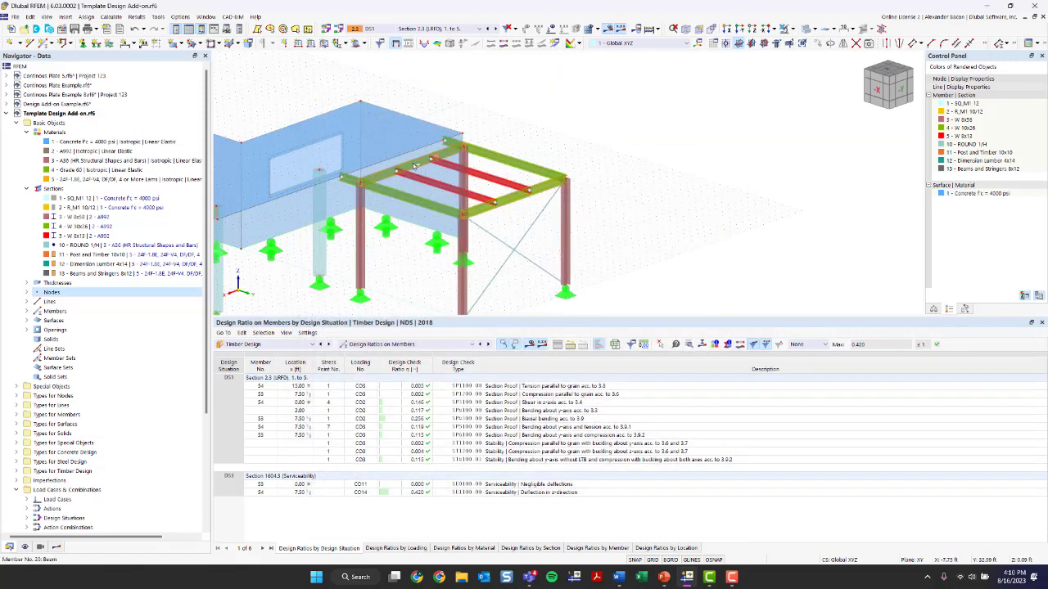
# Open the steel beam's member properties and start a new effective length definition for its steel design type
pyautogui.doubleClick(509, 203)
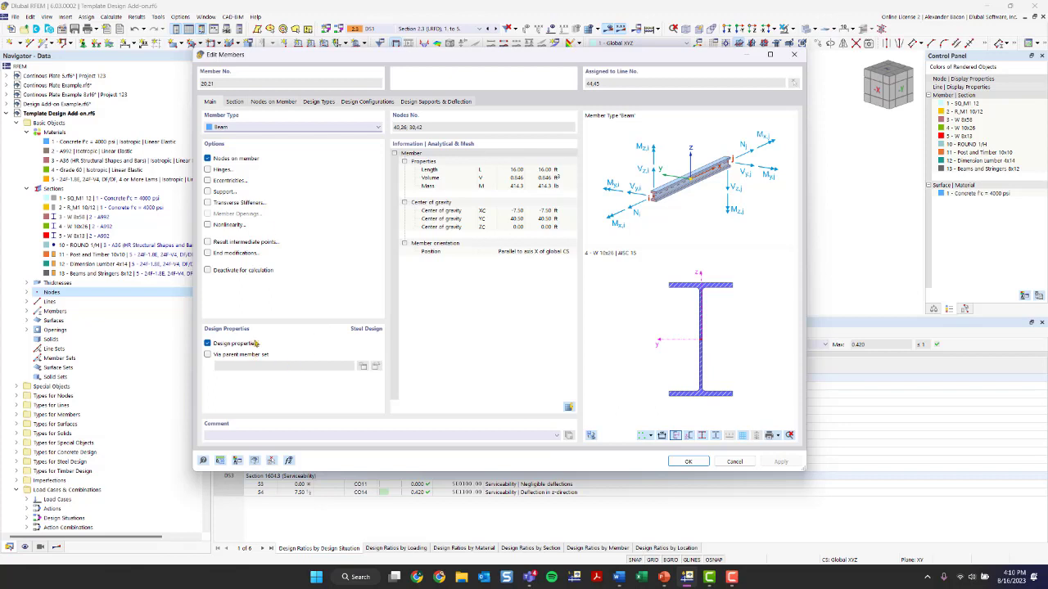
pyautogui.click(238, 101)
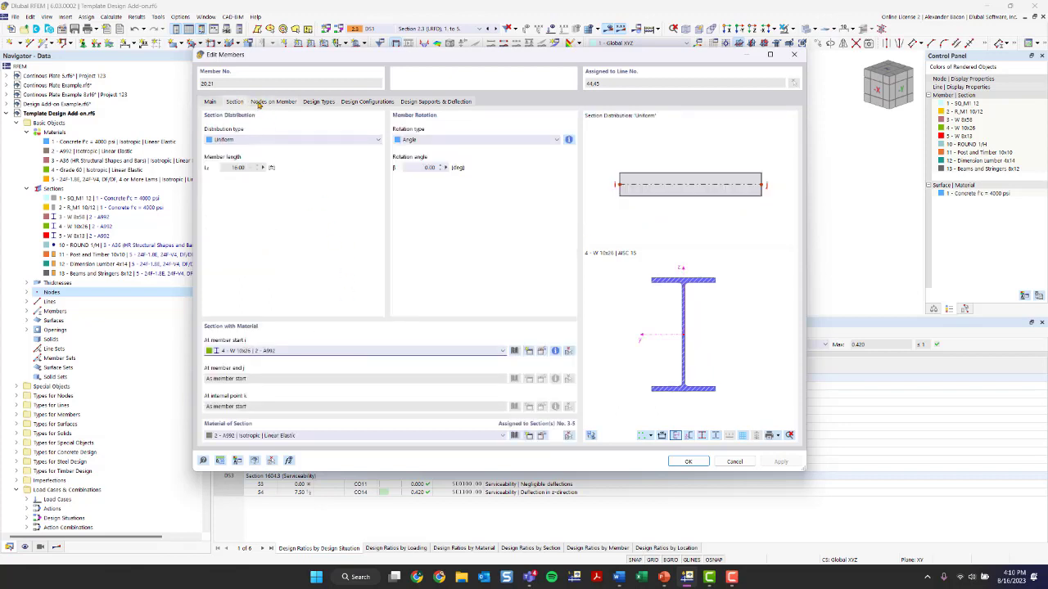
pyautogui.click(319, 102)
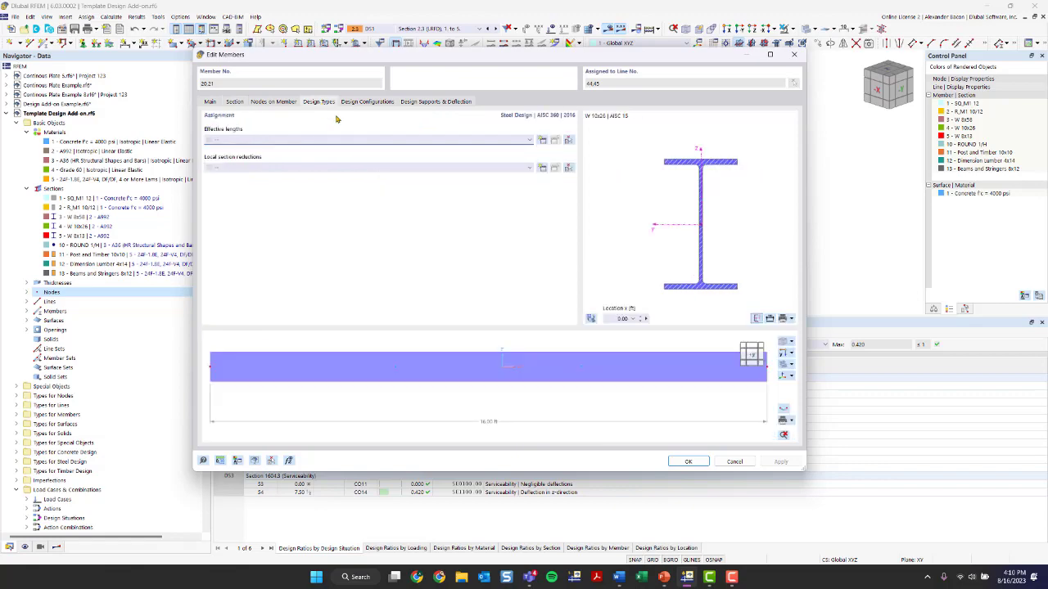
pyautogui.click(359, 141)
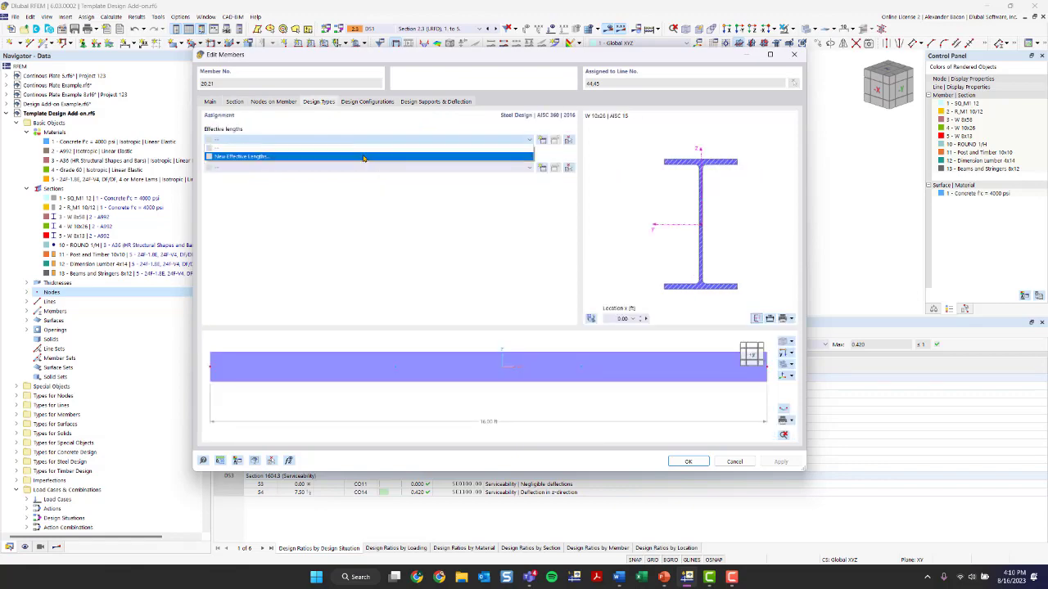
pyautogui.click(363, 156)
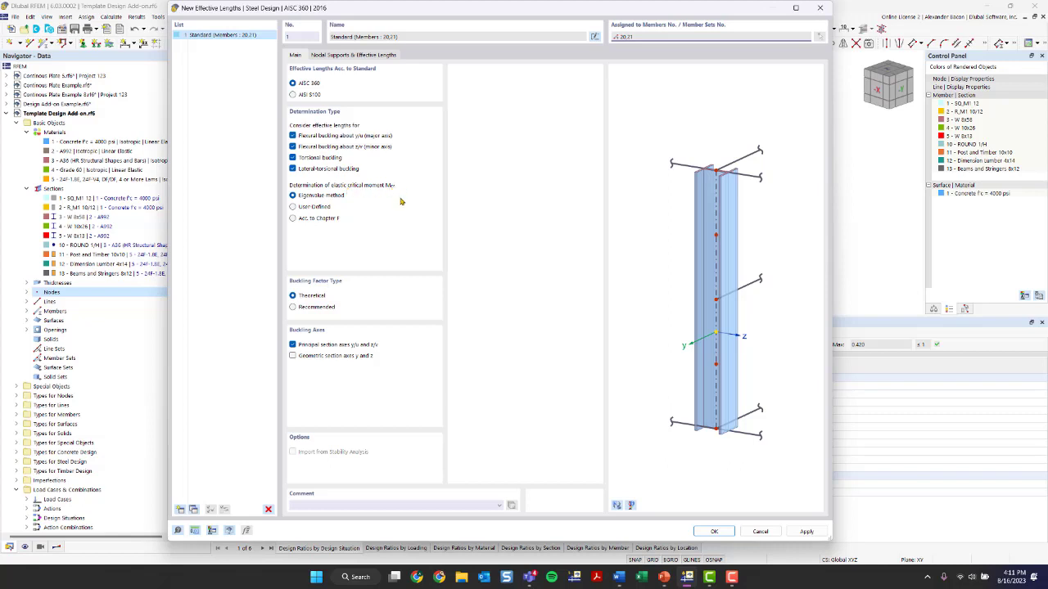
# Set the elastic critical moment determination to Acc. to Chapter F
pyautogui.click(307, 220)
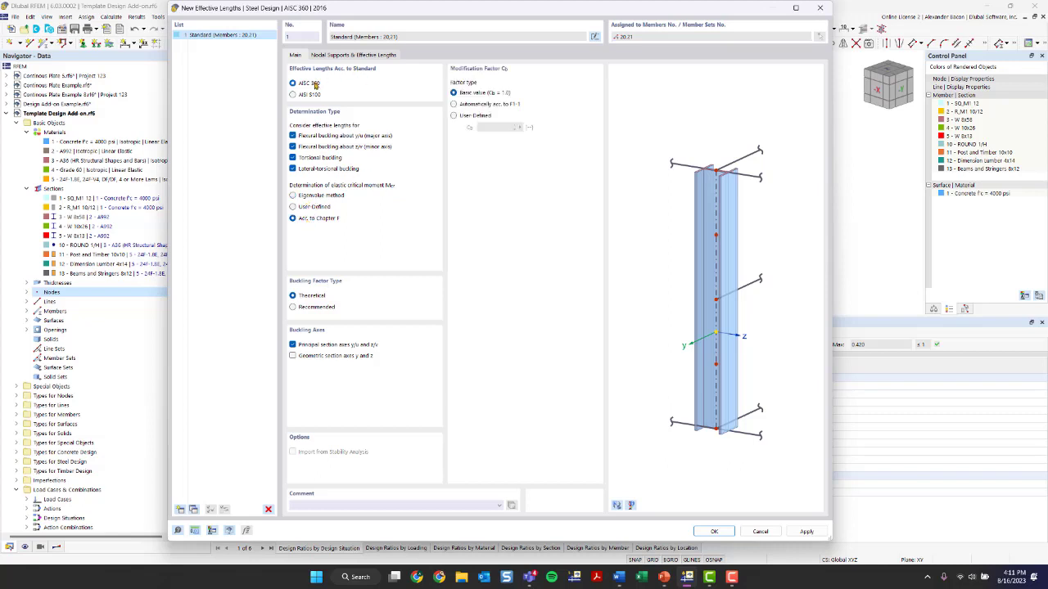
pyautogui.click(312, 197)
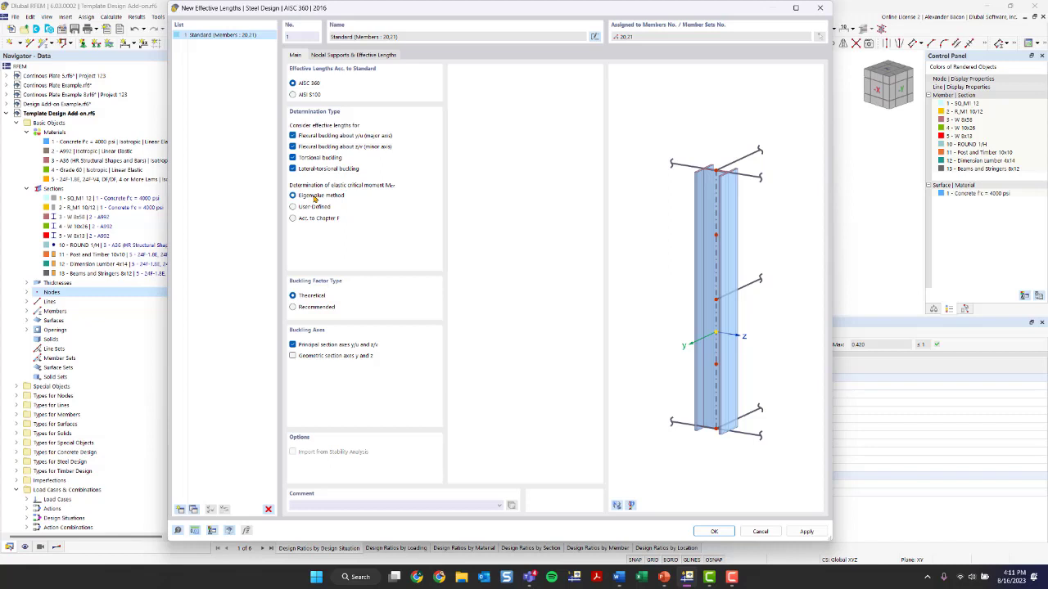
pyautogui.click(300, 222)
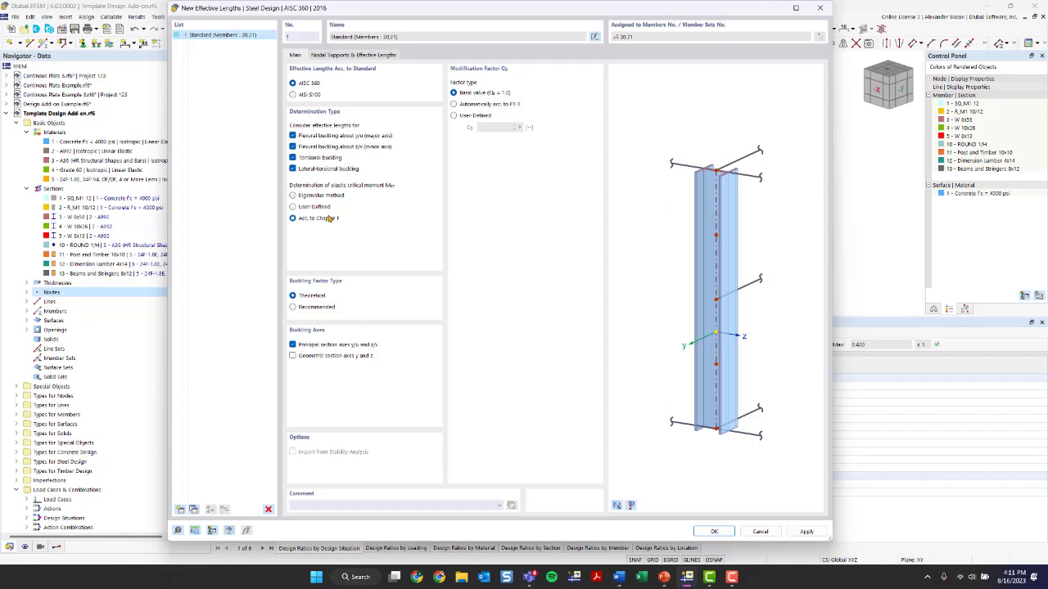
# Enable intermediate nodes for the nodal supports and select the two intermediate nodes along the beam graphically
pyautogui.click(324, 56)
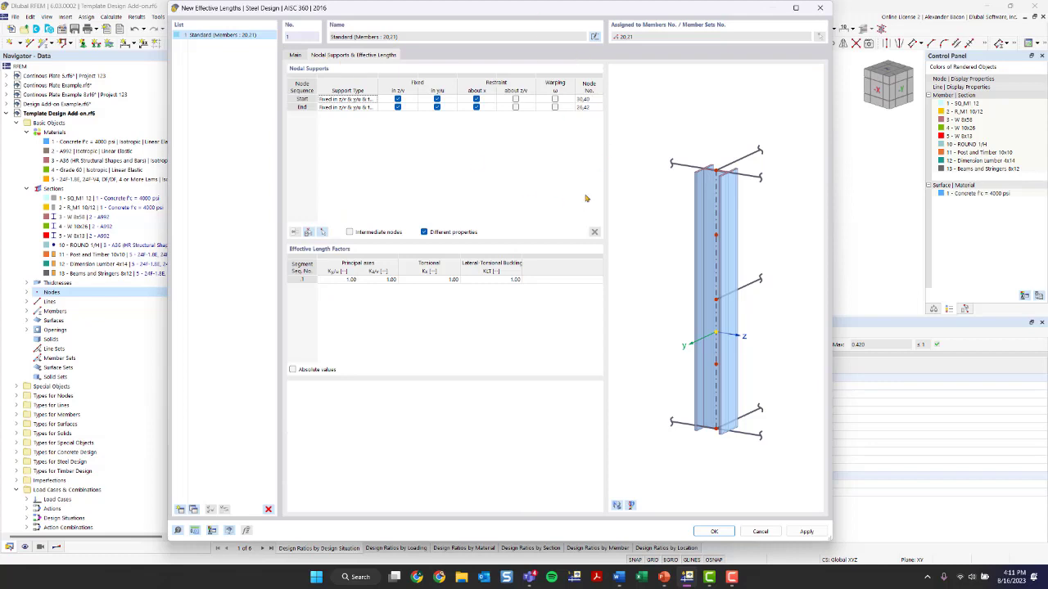
pyautogui.click(617, 505)
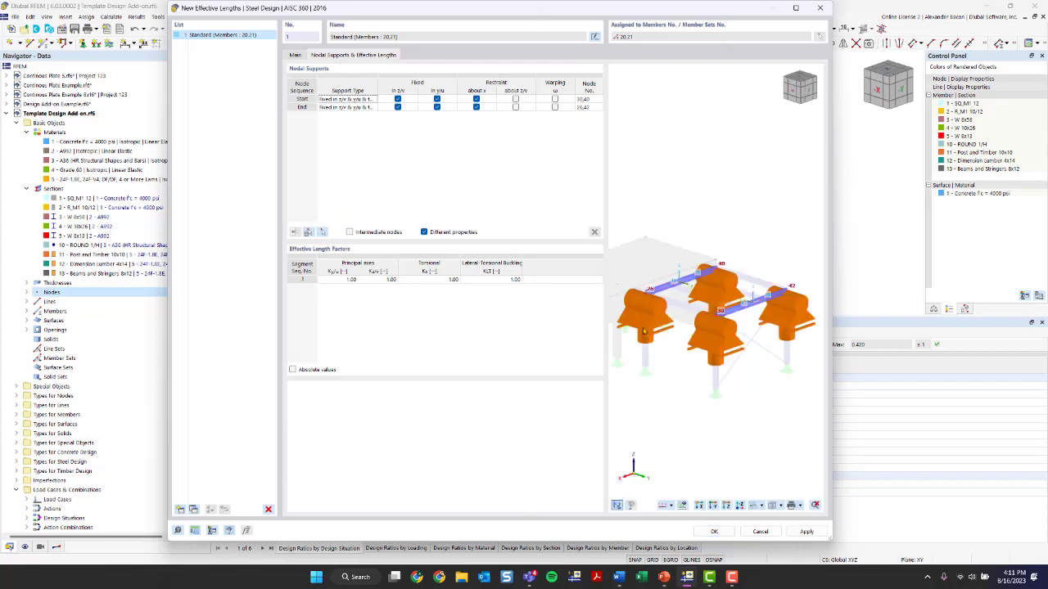
pyautogui.scroll(4, 695, 324)
pyautogui.moveTo(723, 319); pyautogui.dragTo(604, 340, button='middle')
pyautogui.keyDown('ctrl'); pyautogui.moveTo(604, 340); pyautogui.dragTo(793, 336, button='middle'); pyautogui.keyUp('ctrl')
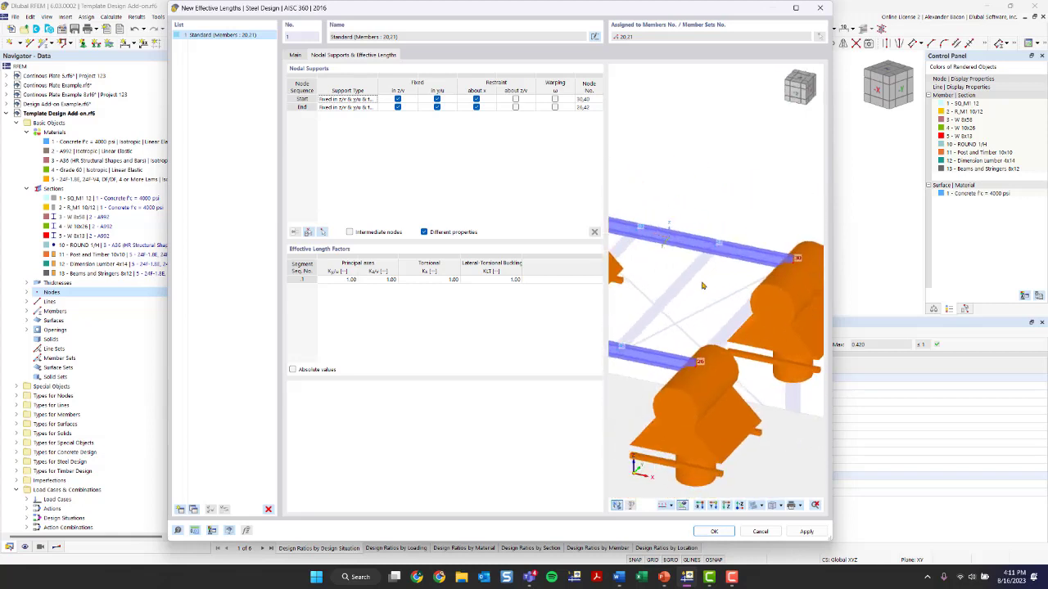
pyautogui.scroll(-4, 698, 263)
pyautogui.moveTo(659, 298); pyautogui.dragTo(705, 314, button='middle')
pyautogui.scroll(3, 666, 315)
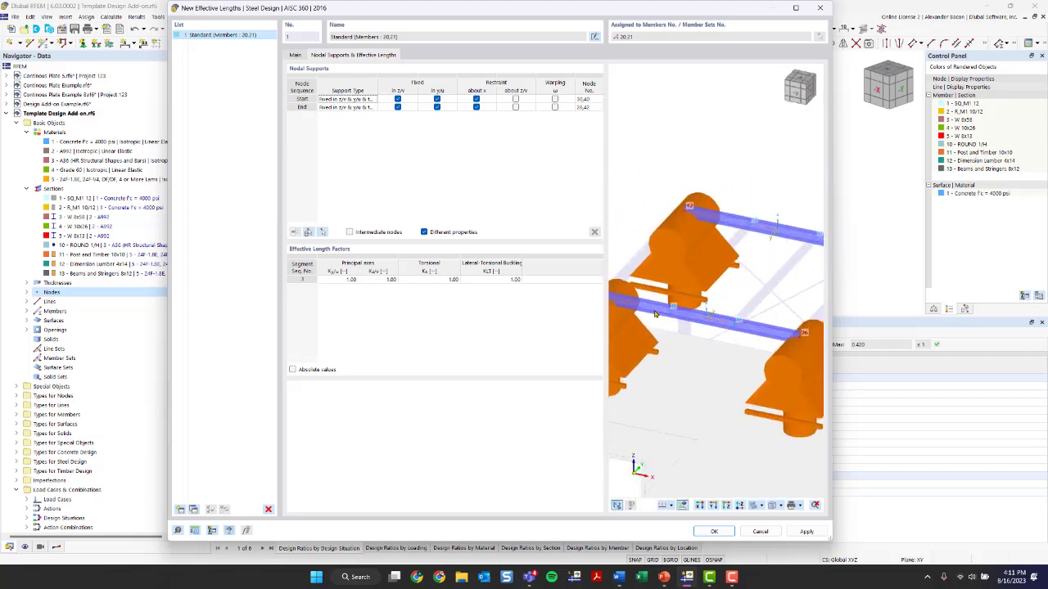
pyautogui.scroll(-2, 665, 315)
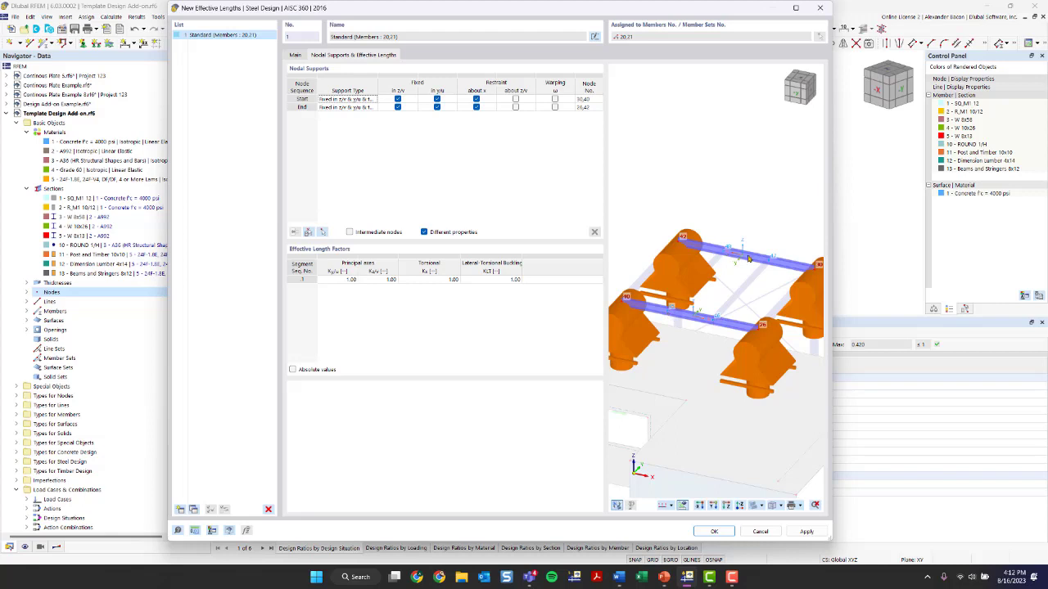
pyautogui.click(349, 233)
pyautogui.click(322, 235)
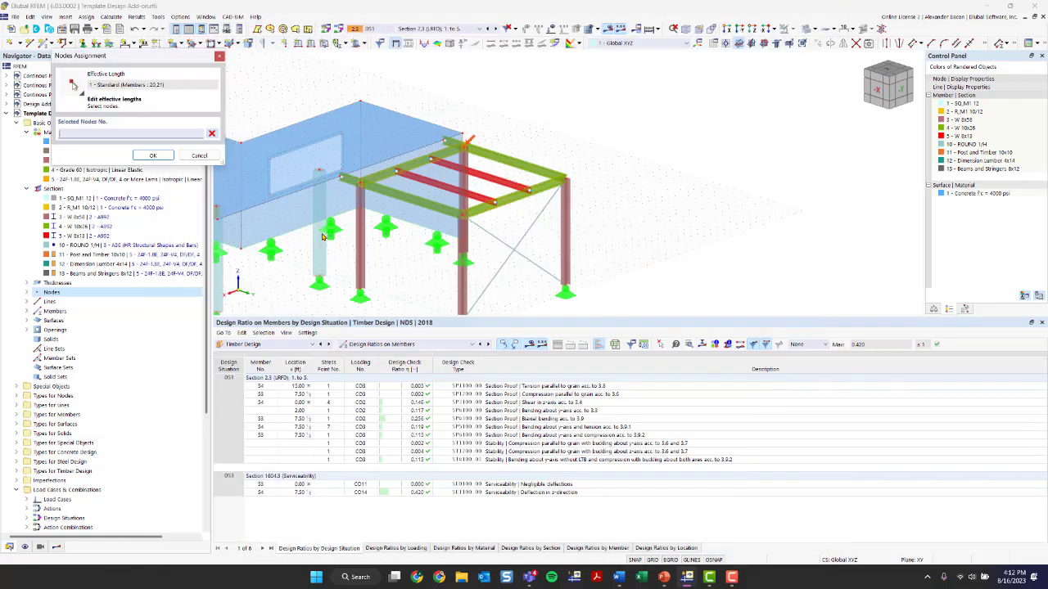
pyautogui.click(494, 201)
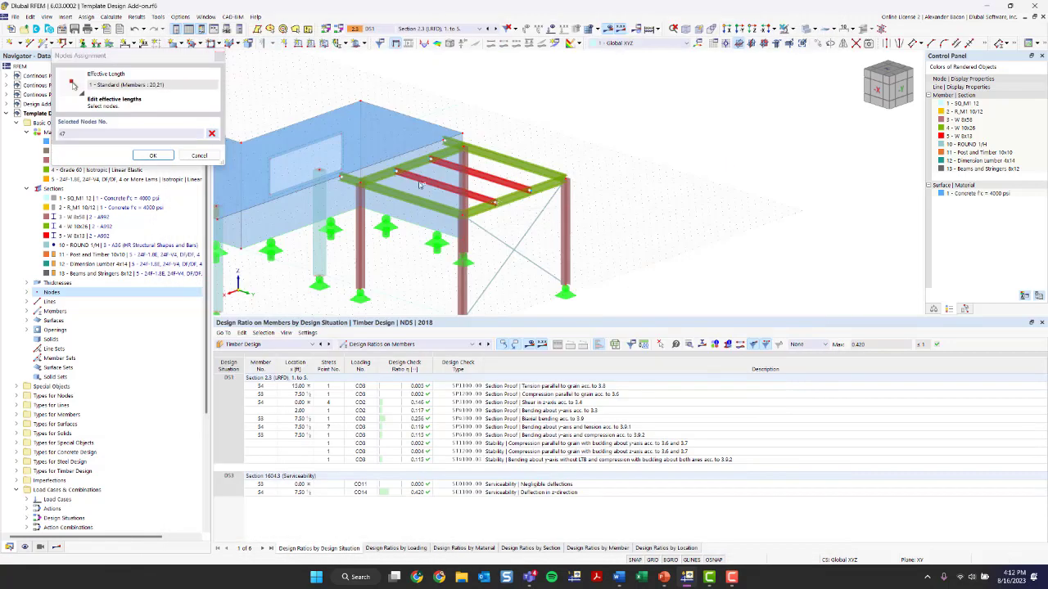
pyautogui.click(432, 162)
pyautogui.click(152, 154)
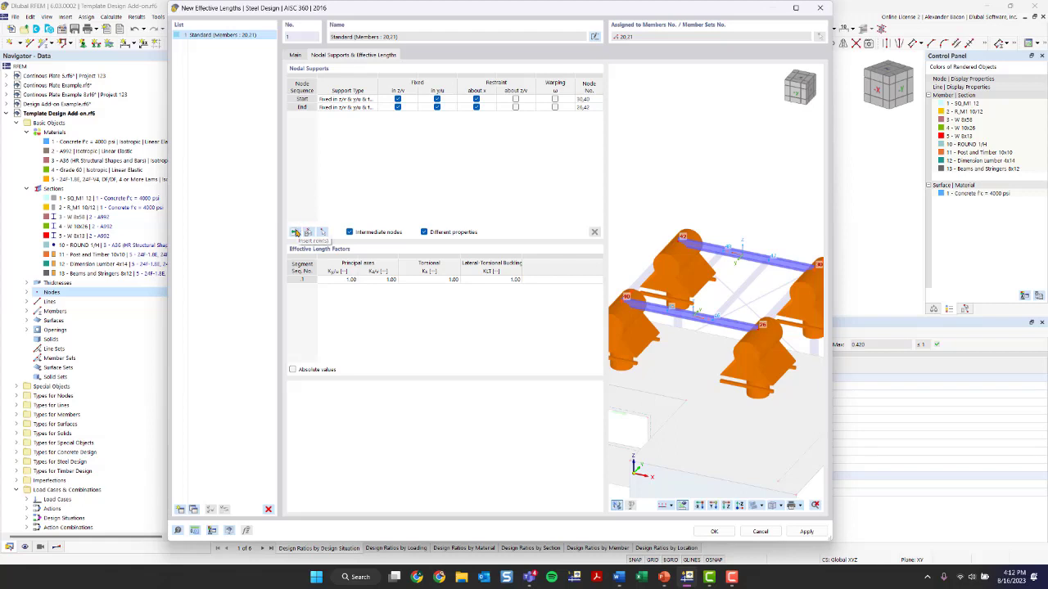
# Insert the two intermediate node rows into the nodal supports table
pyautogui.click(296, 232)
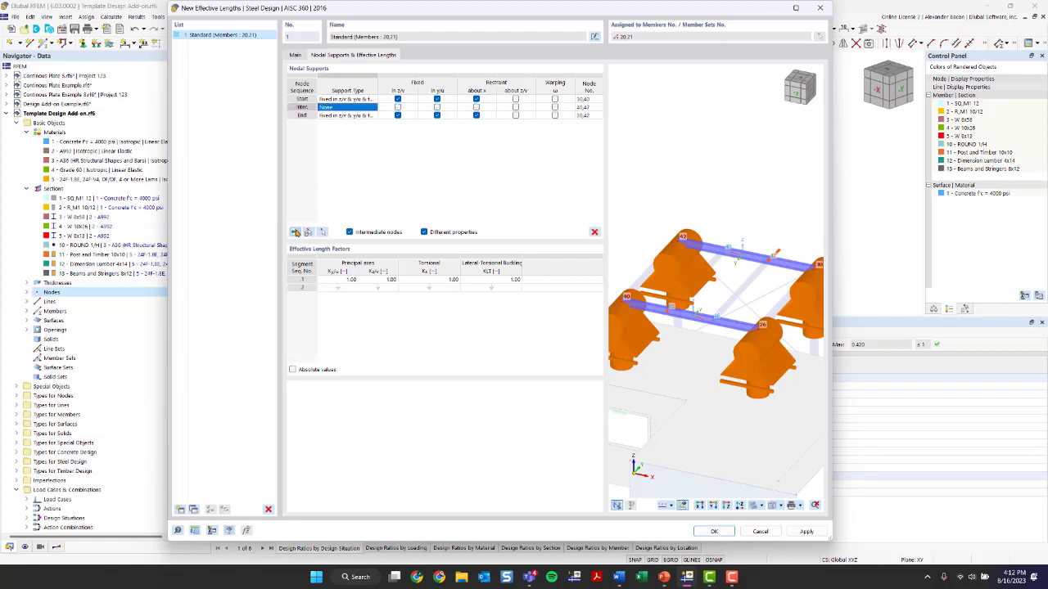
pyautogui.click(295, 232)
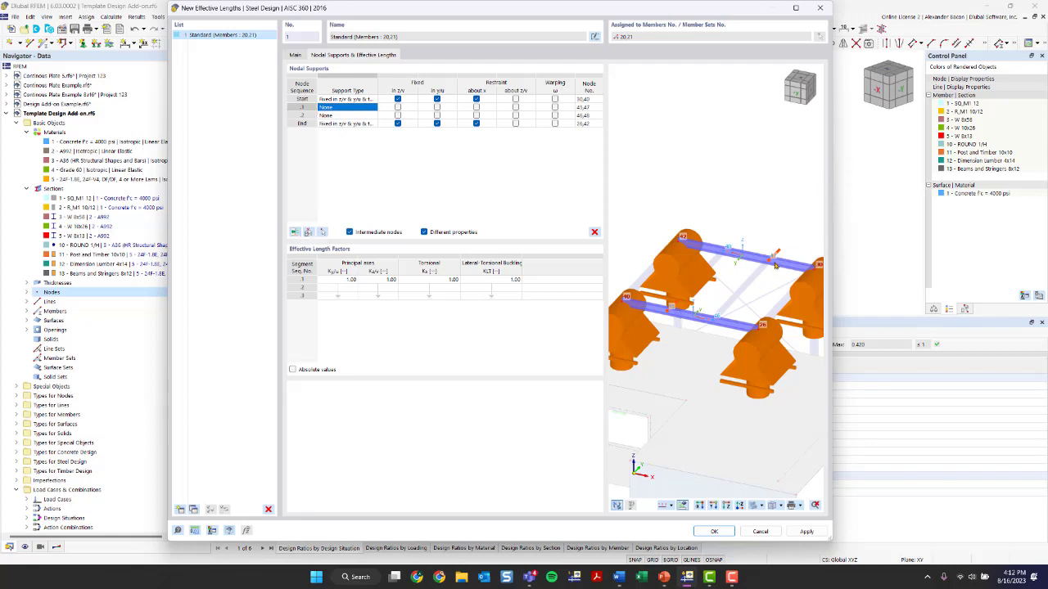
pyautogui.click(589, 109)
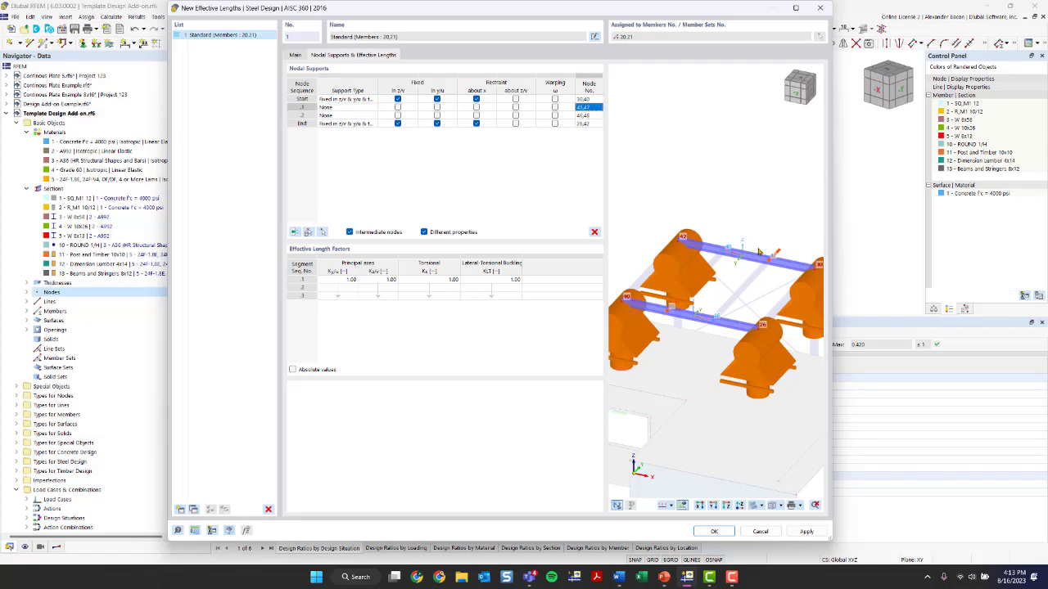
pyautogui.scroll(3, 719, 334)
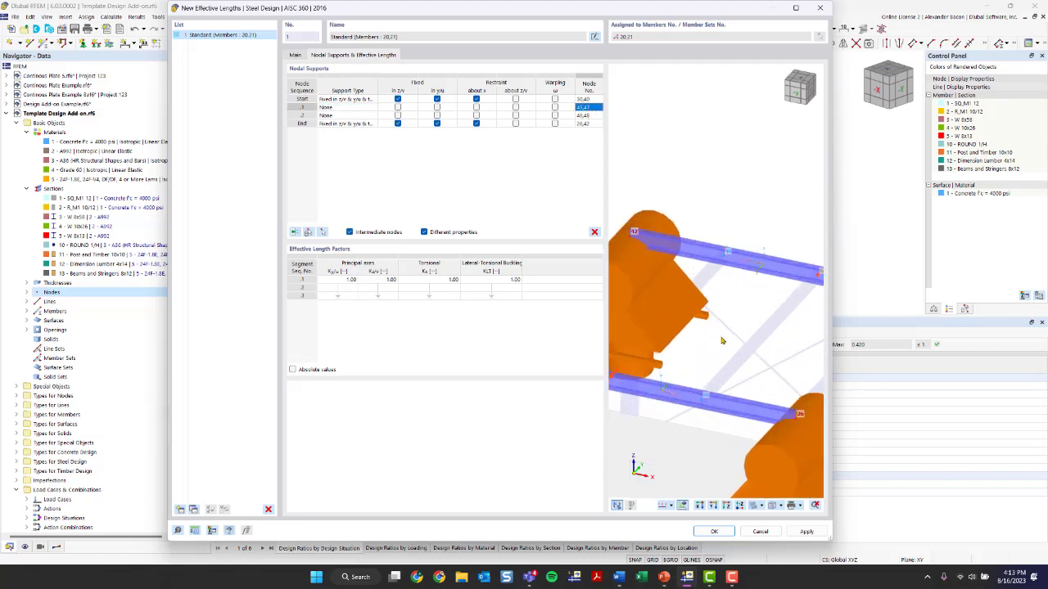
pyautogui.scroll(-2, 720, 335)
pyautogui.scroll(-1, 770, 296)
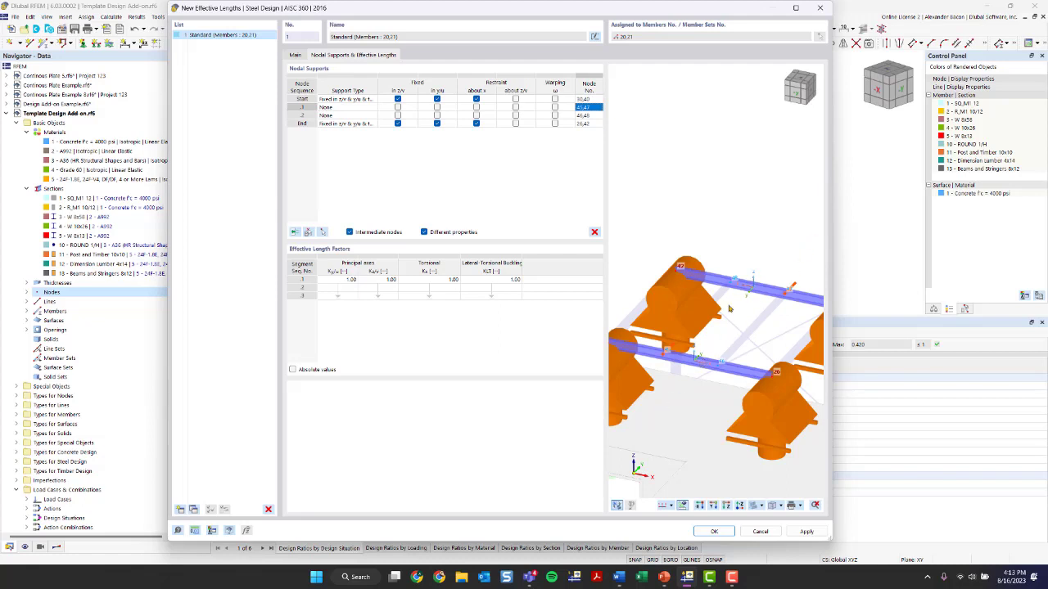
# Fix both intermediate nodes in y/u, restrain them about x, and confirm the new effective lengths
pyautogui.click(437, 108)
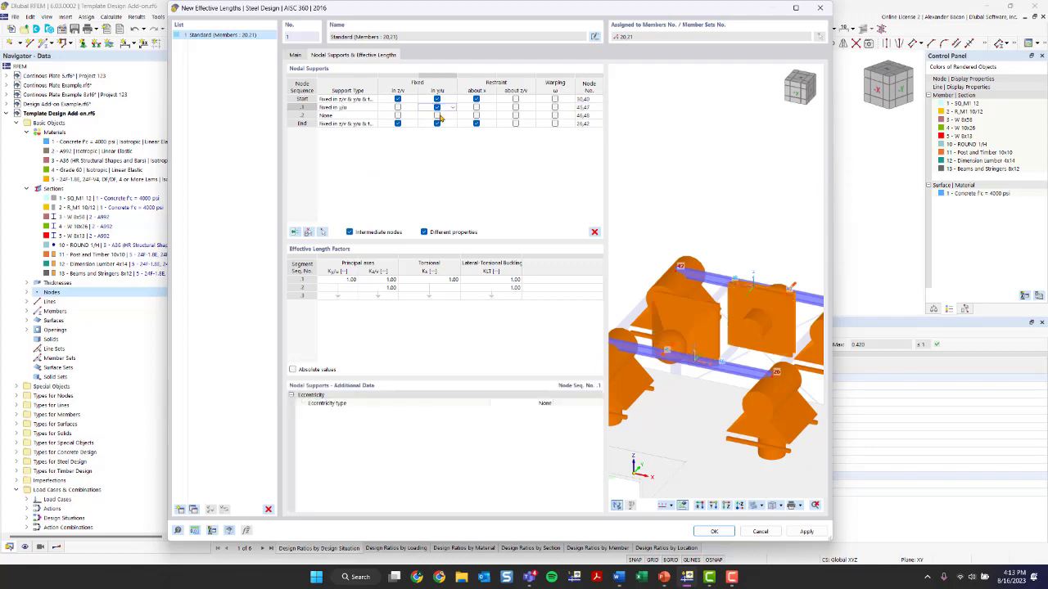
pyautogui.click(437, 115)
pyautogui.scroll(-2, 750, 333)
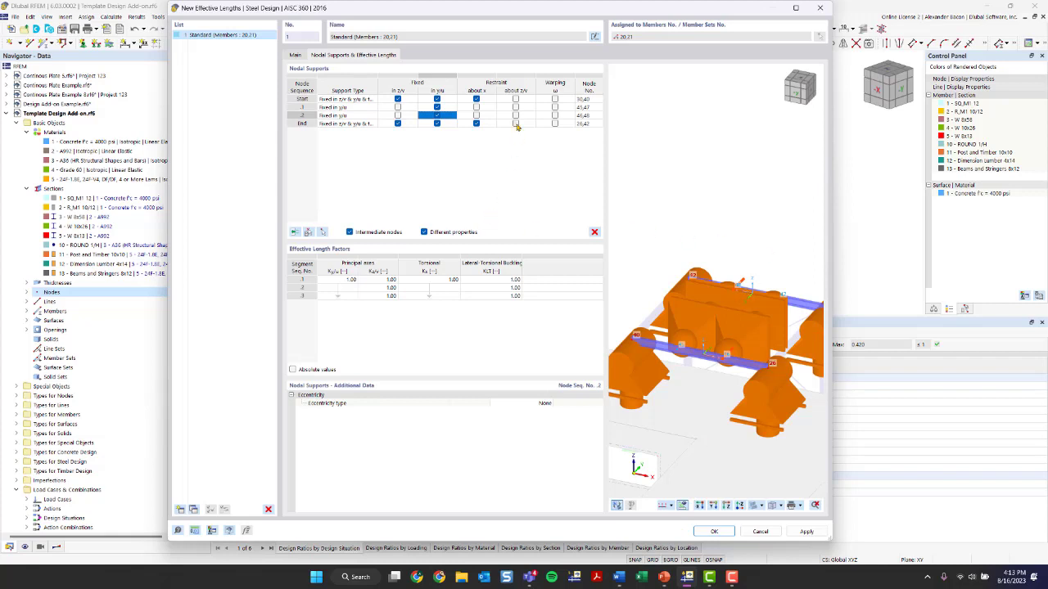
pyautogui.click(477, 114)
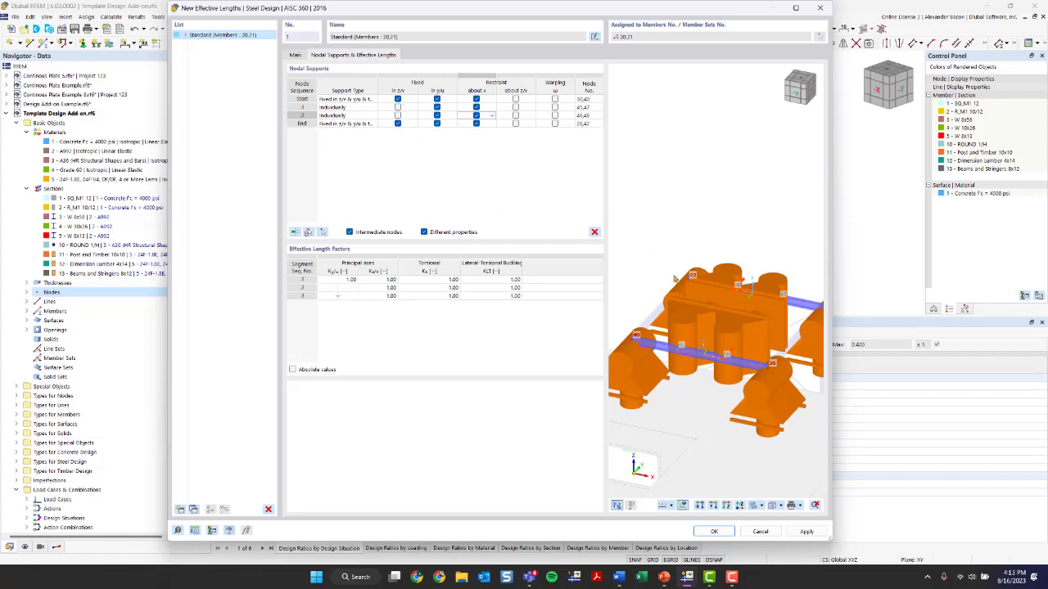
pyautogui.scroll(-1, 761, 374)
pyautogui.rightClick(640, 379)
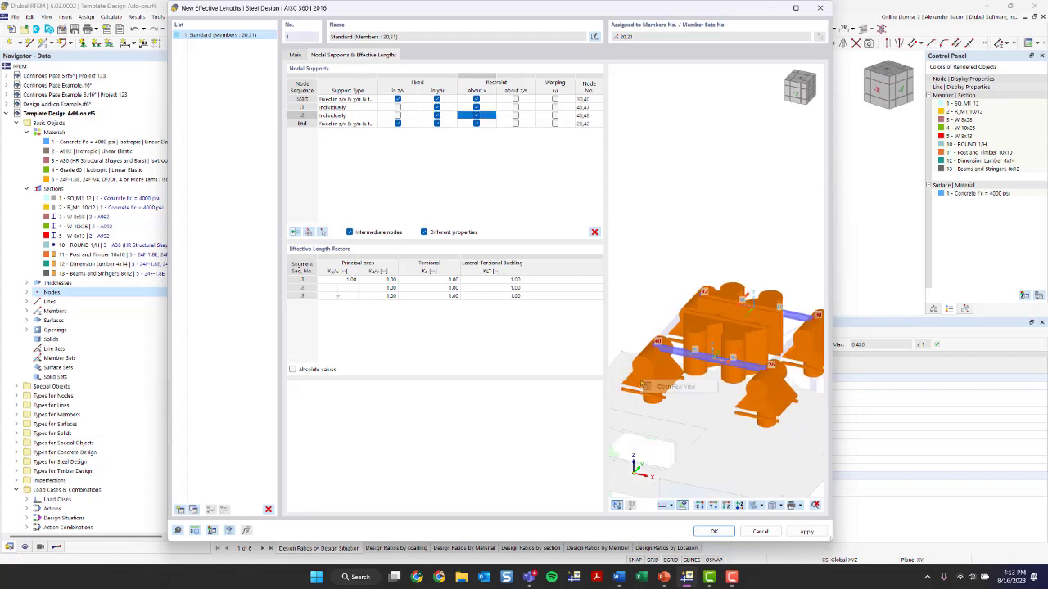
pyautogui.click(725, 334)
pyautogui.scroll(2, 665, 374)
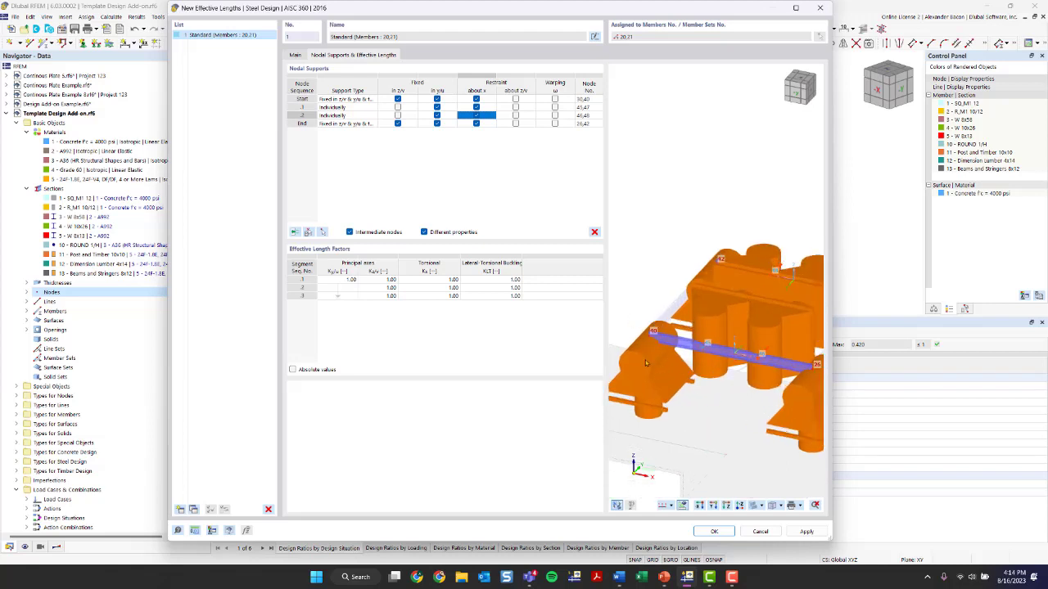
pyautogui.scroll(-3, 718, 328)
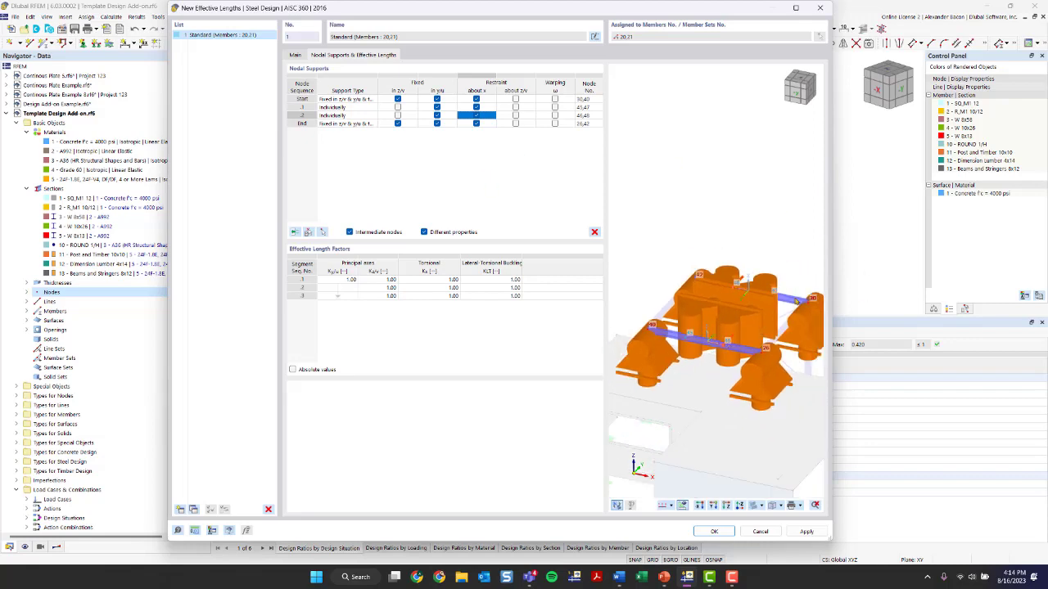
pyautogui.click(714, 531)
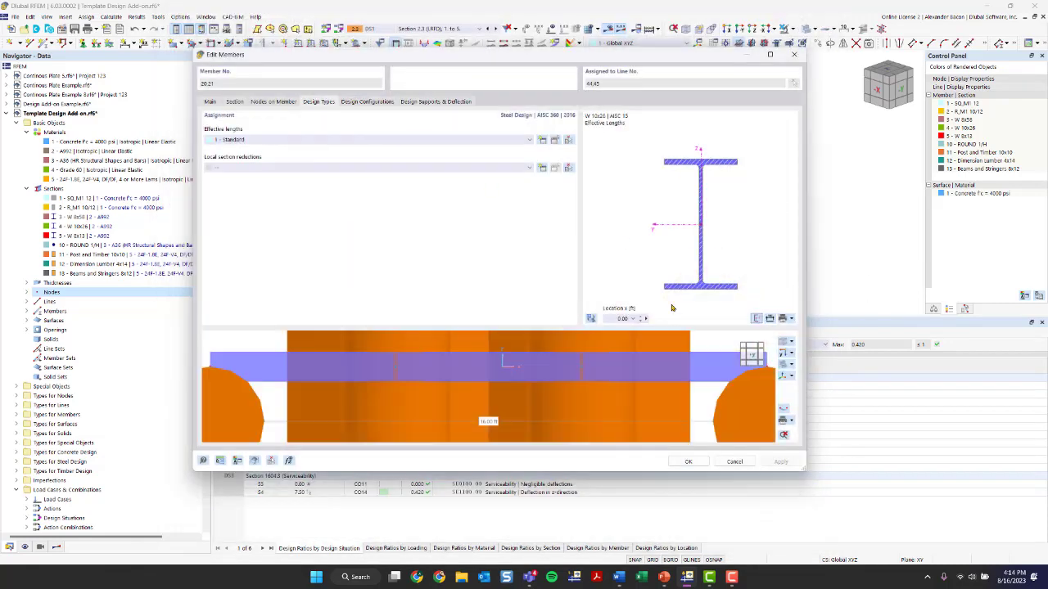
# Review the default strength configuration's main design parameters and stability settings for the beam
pyautogui.scroll(-6, 652, 384)
pyautogui.moveTo(649, 384); pyautogui.dragTo(619, 461, button='middle')
pyautogui.scroll(-1, 599, 415)
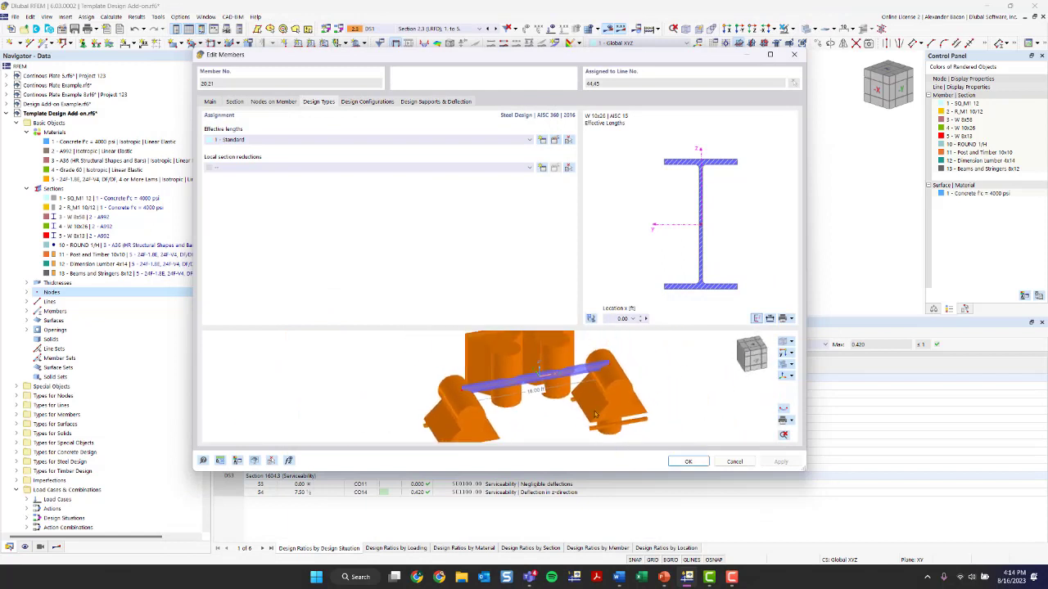
pyautogui.click(354, 104)
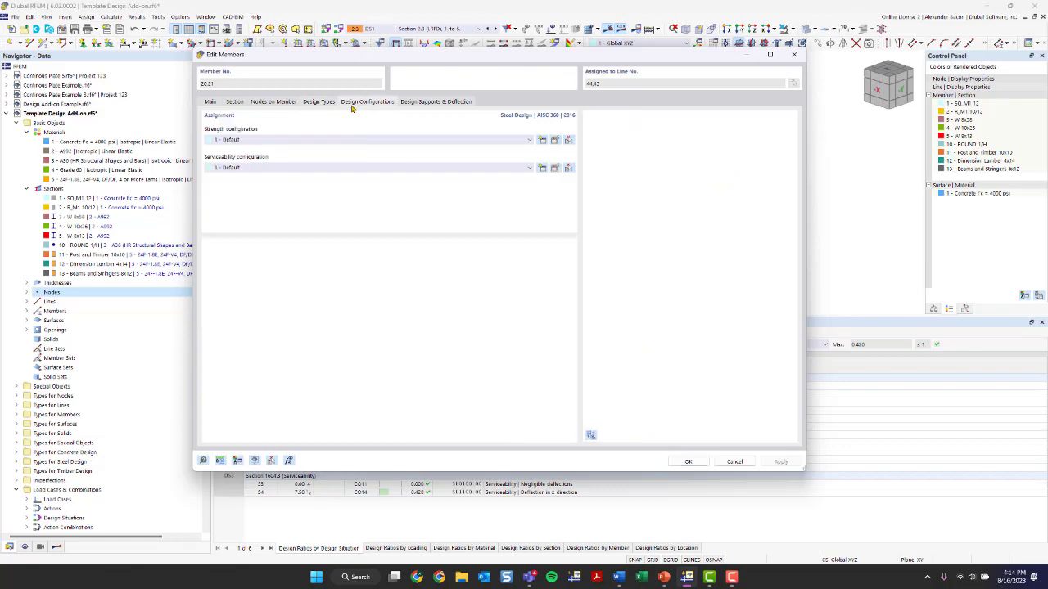
pyautogui.click(554, 141)
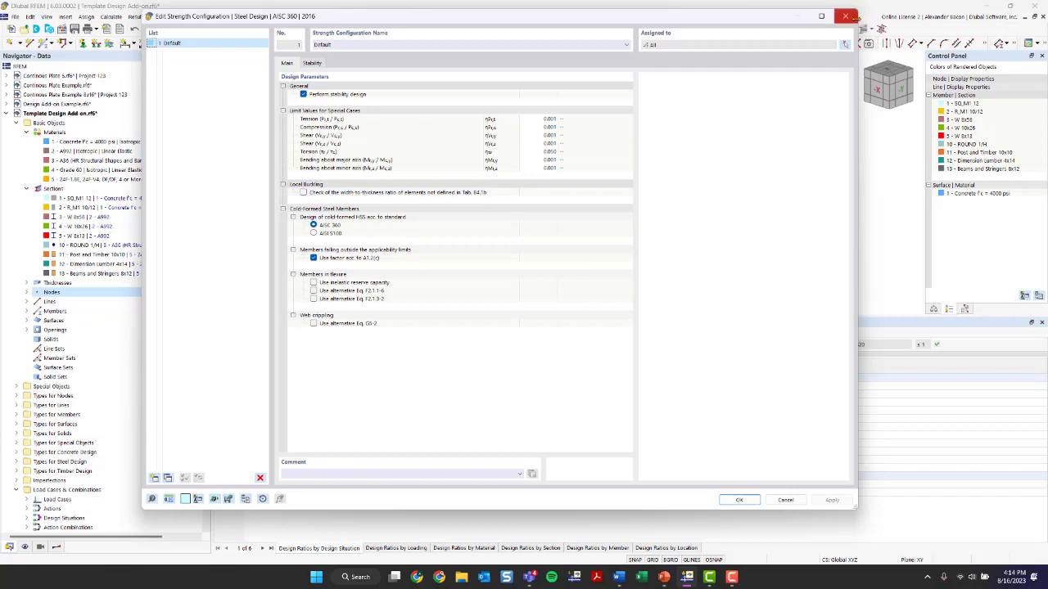
pyautogui.click(313, 63)
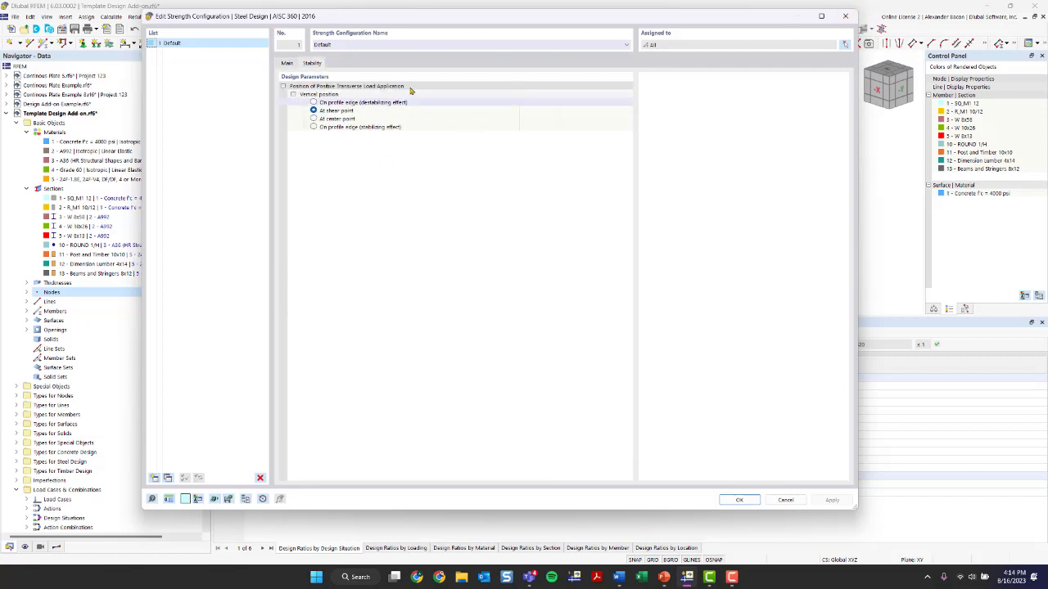
pyautogui.click(845, 15)
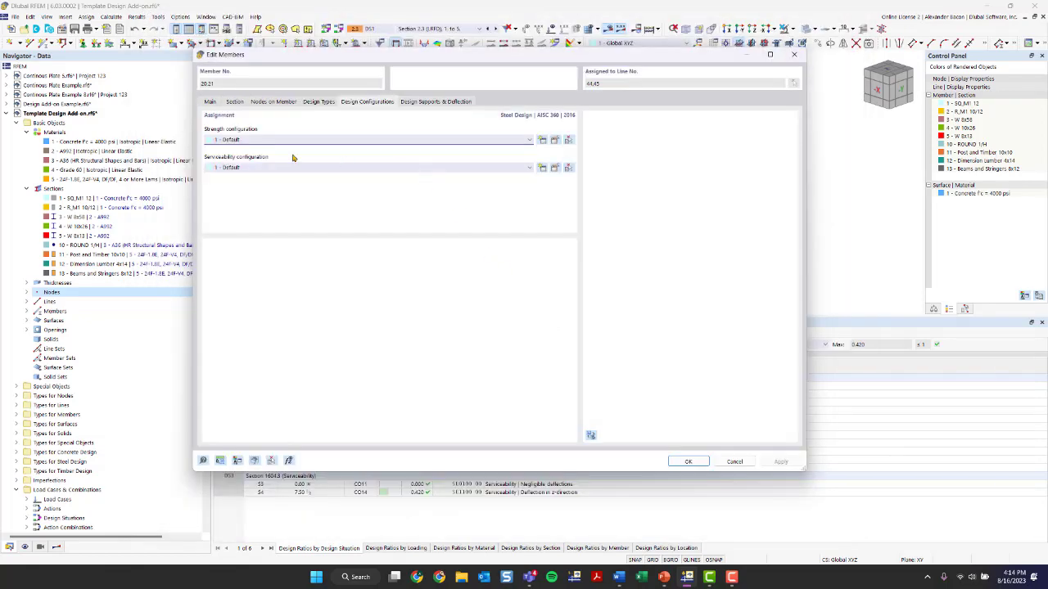
# Review the default serviceability configuration and the beam's design supports and deflection settings
pyautogui.click(557, 168)
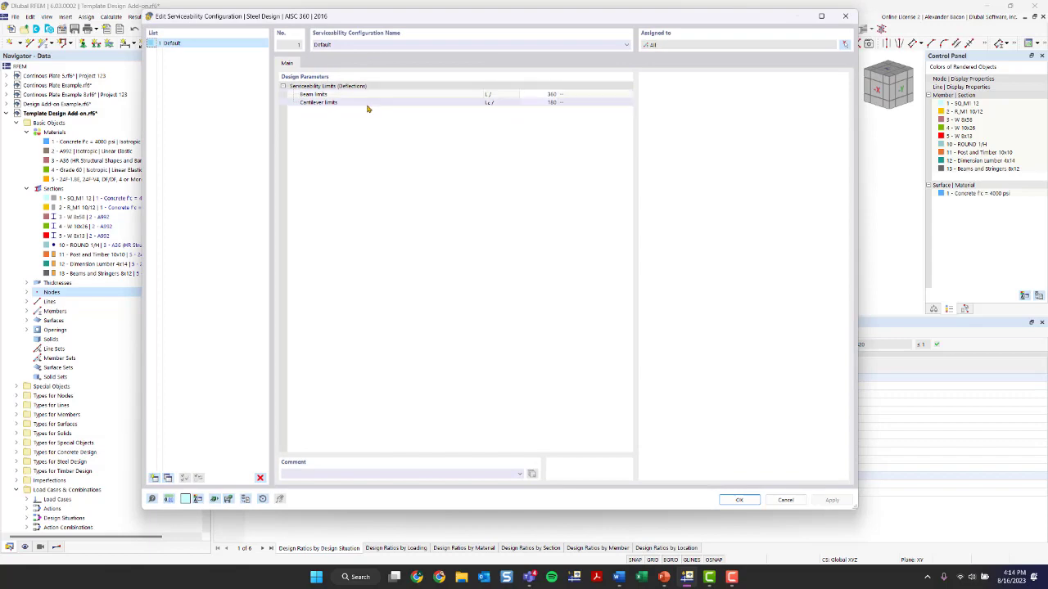
pyautogui.click(845, 16)
pyautogui.click(435, 101)
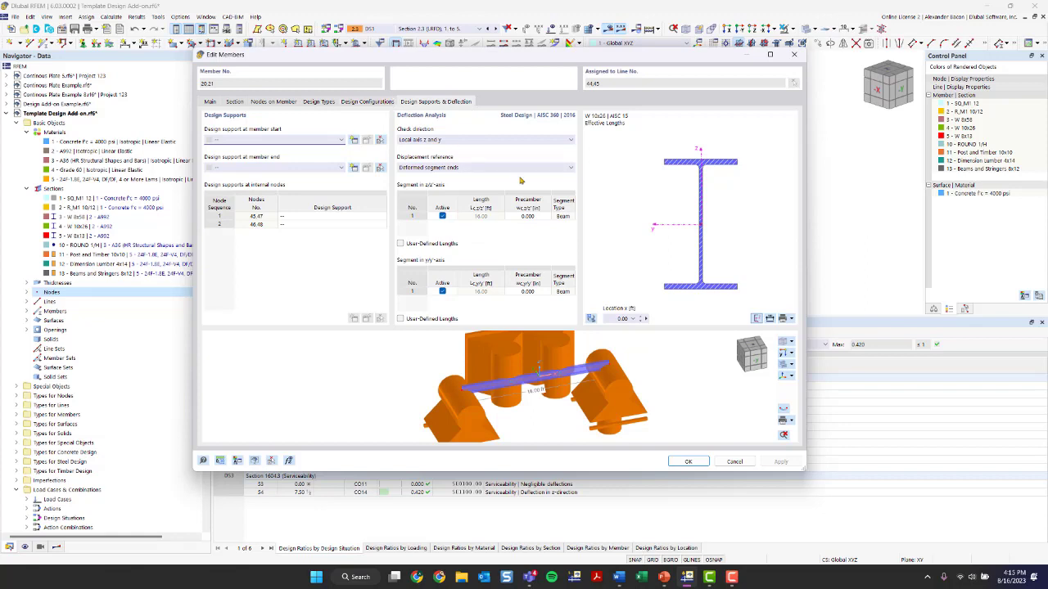
# Close the member dialog, switch the design tables to Steel Design, and review which design situations are designed
pyautogui.click(689, 462)
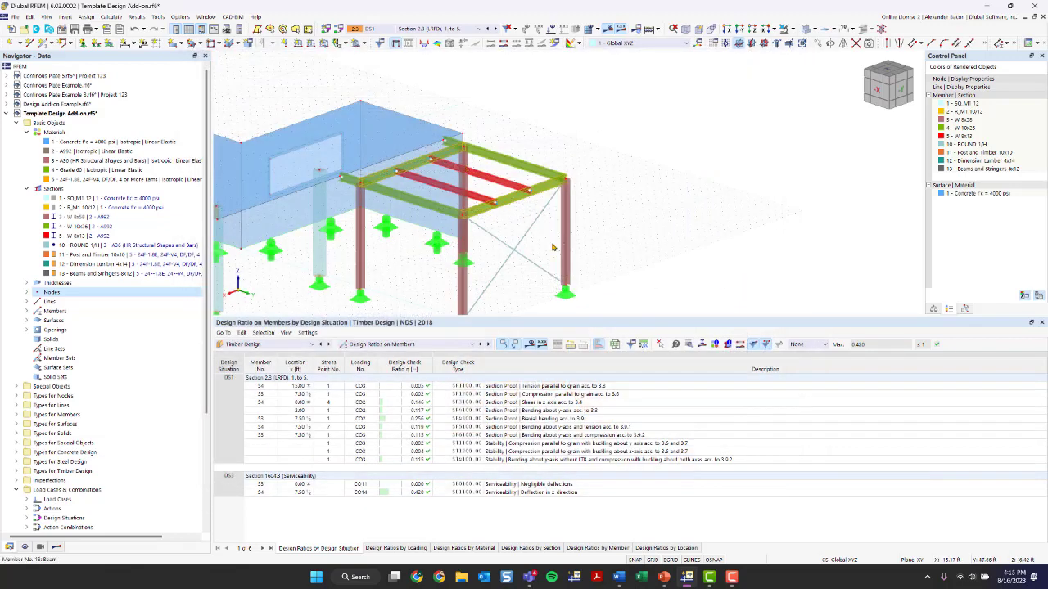
pyautogui.click(285, 346)
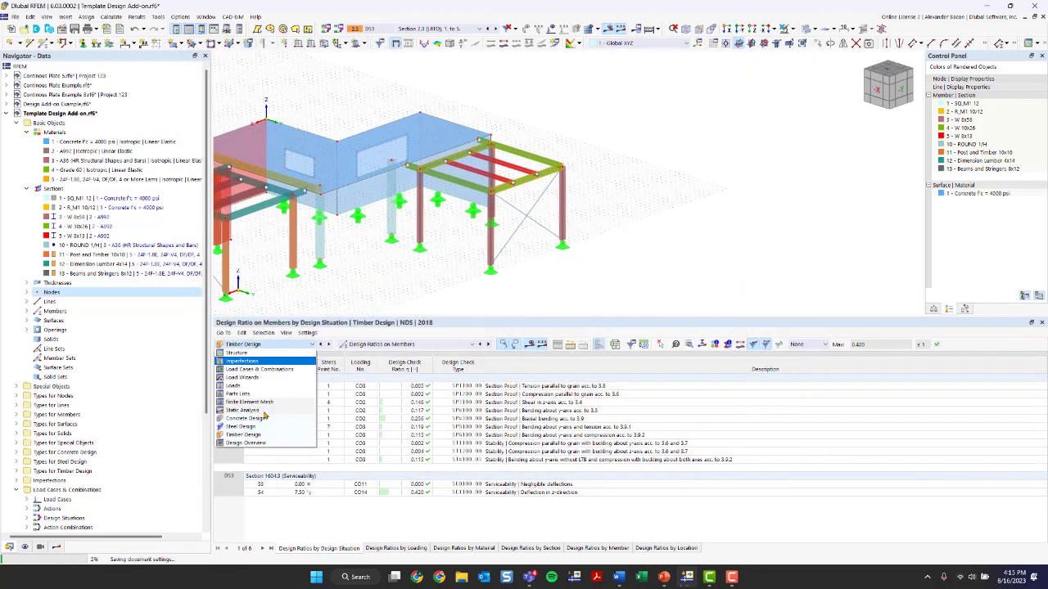
pyautogui.click(251, 433)
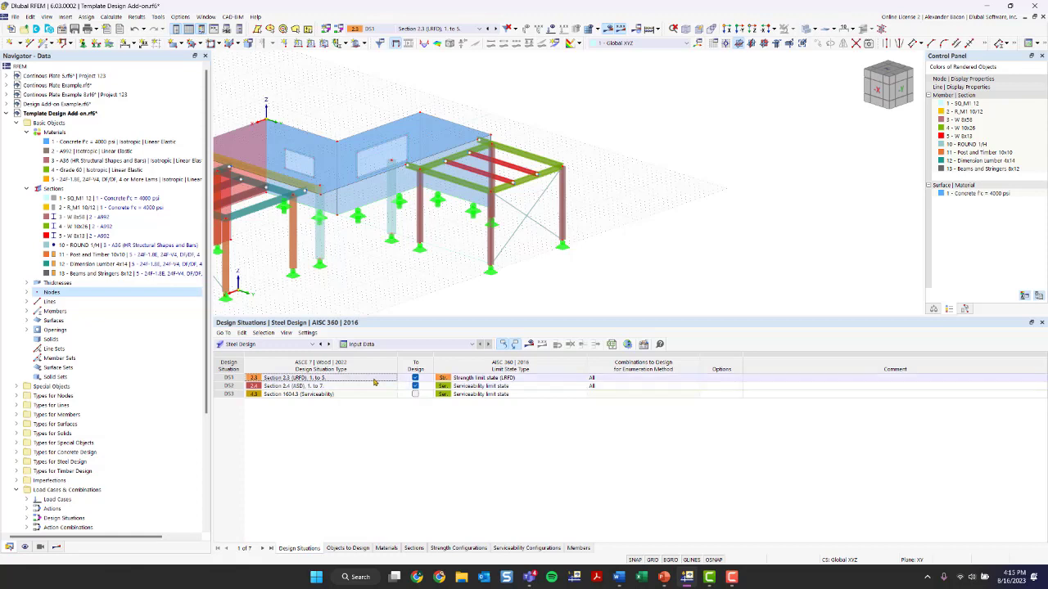
pyautogui.click(415, 386)
# Limit the steel design objects to members 20 and 21 only, turning off designing all members
pyautogui.click(358, 548)
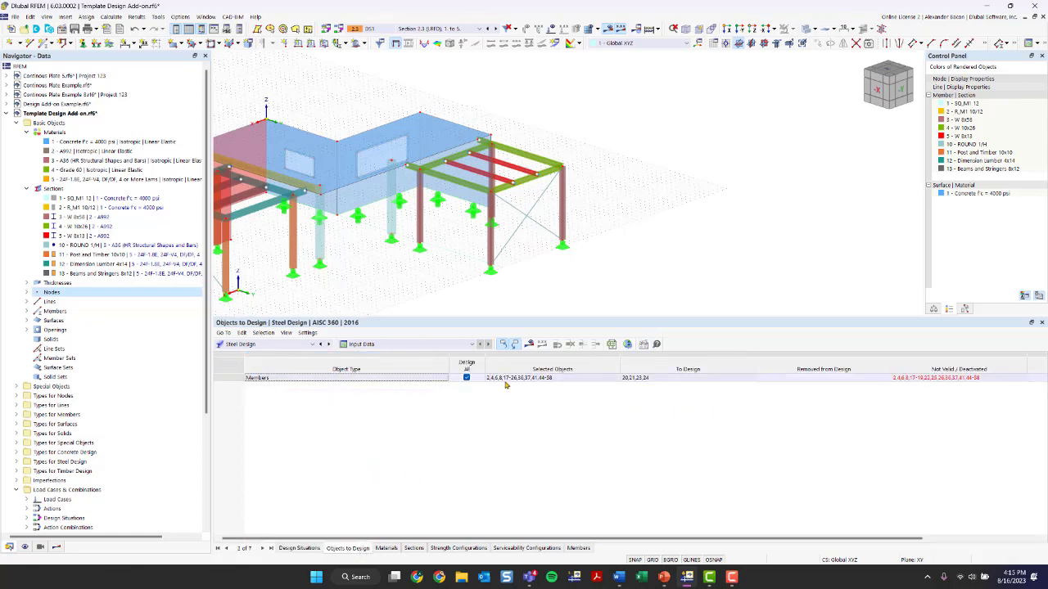
pyautogui.click(467, 378)
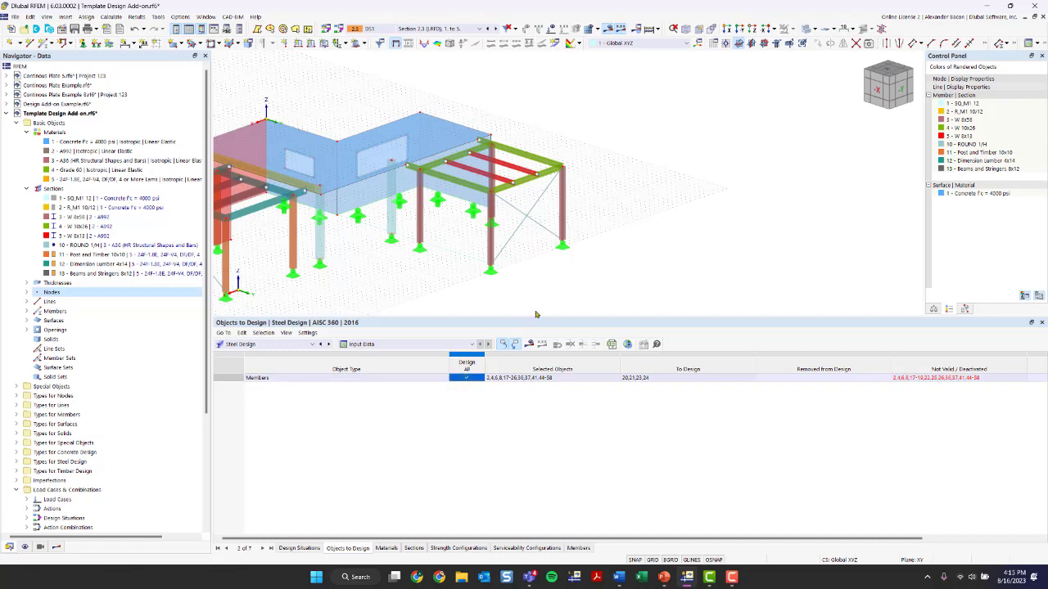
pyautogui.click(566, 379)
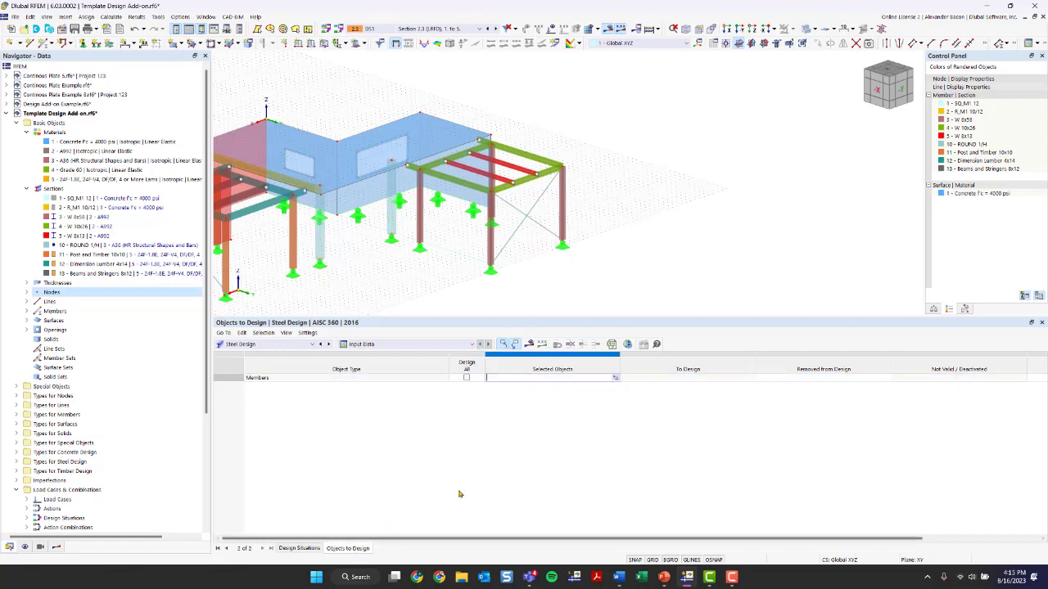
pyautogui.click(615, 378)
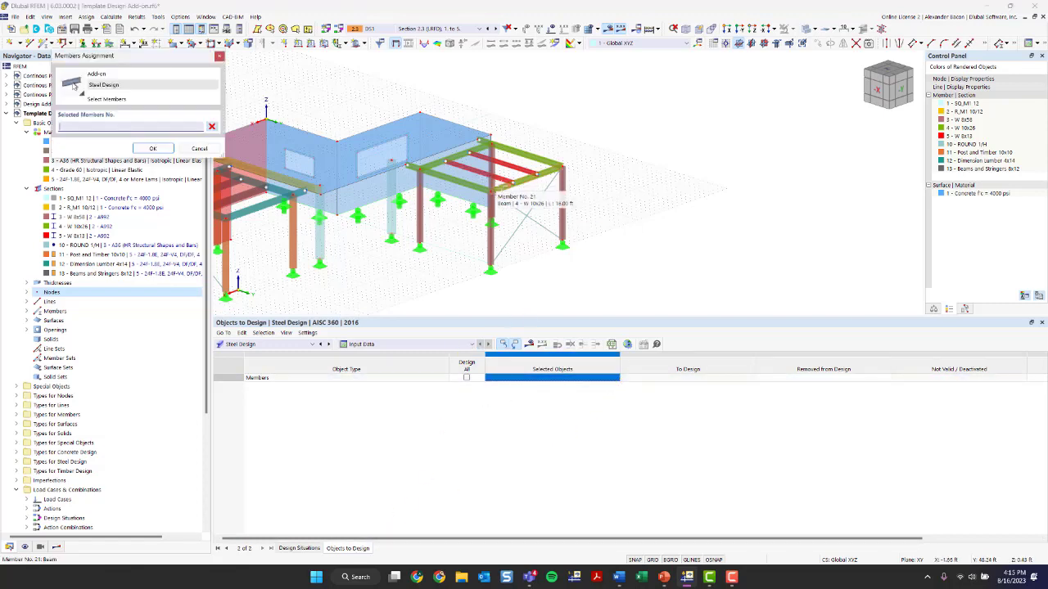
pyautogui.click(484, 176)
pyautogui.click(483, 158)
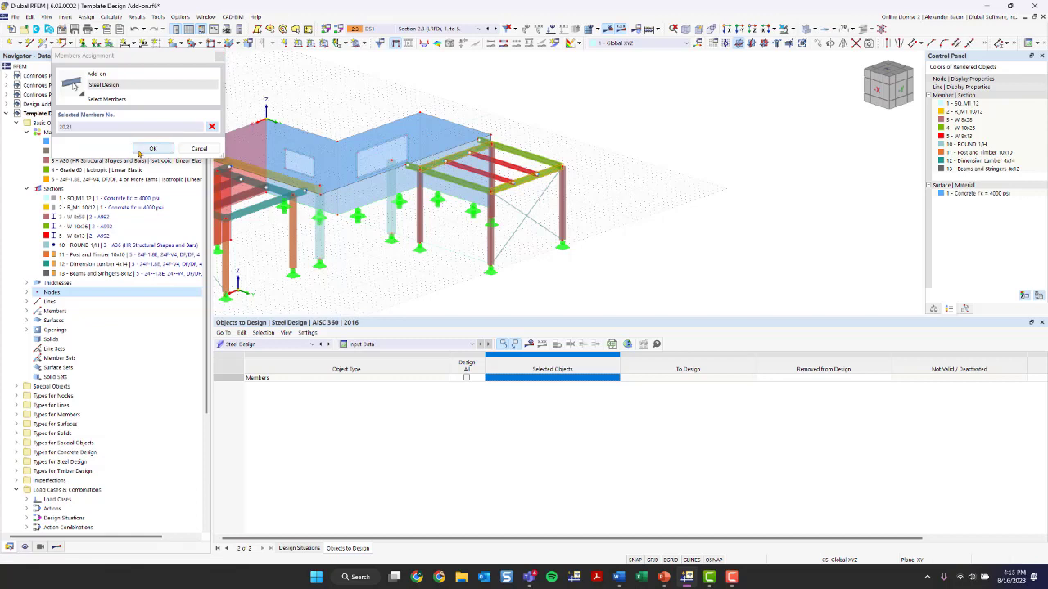
pyautogui.click(152, 148)
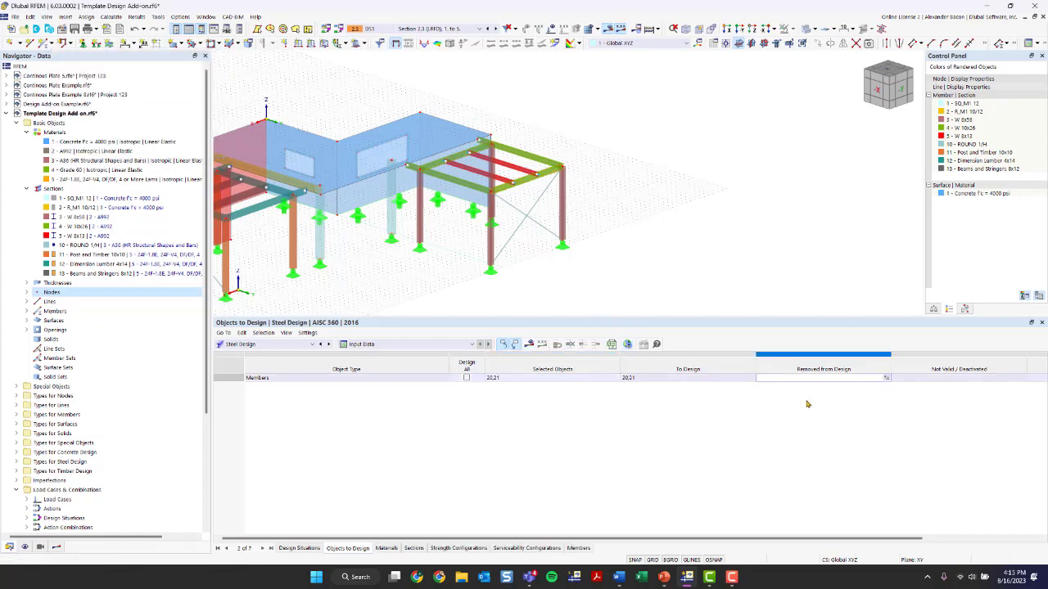
# Check the steel design materials and run the steel design calculation
pyautogui.click(388, 548)
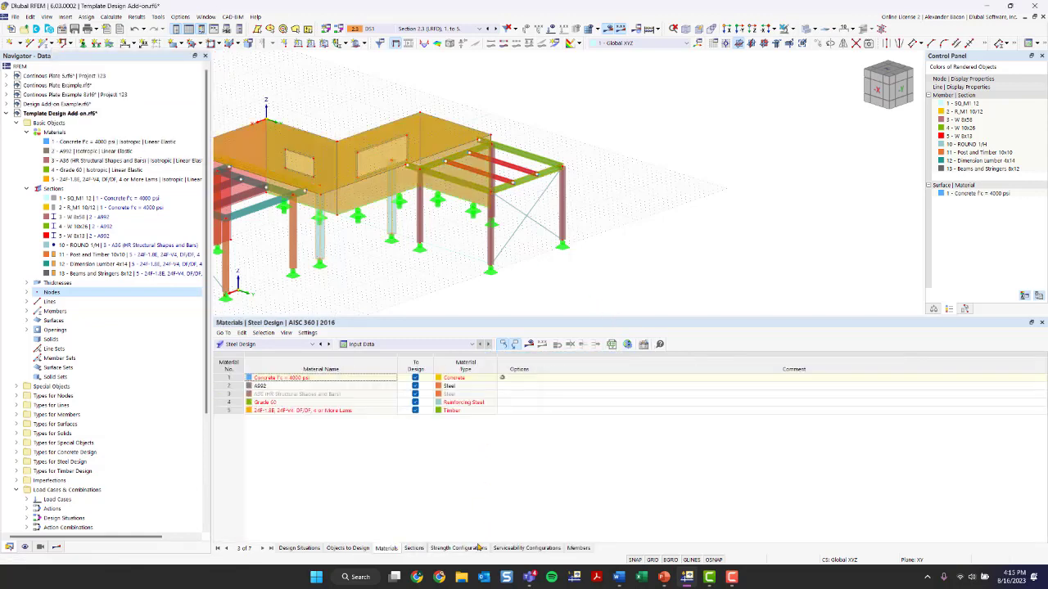
pyautogui.click(529, 344)
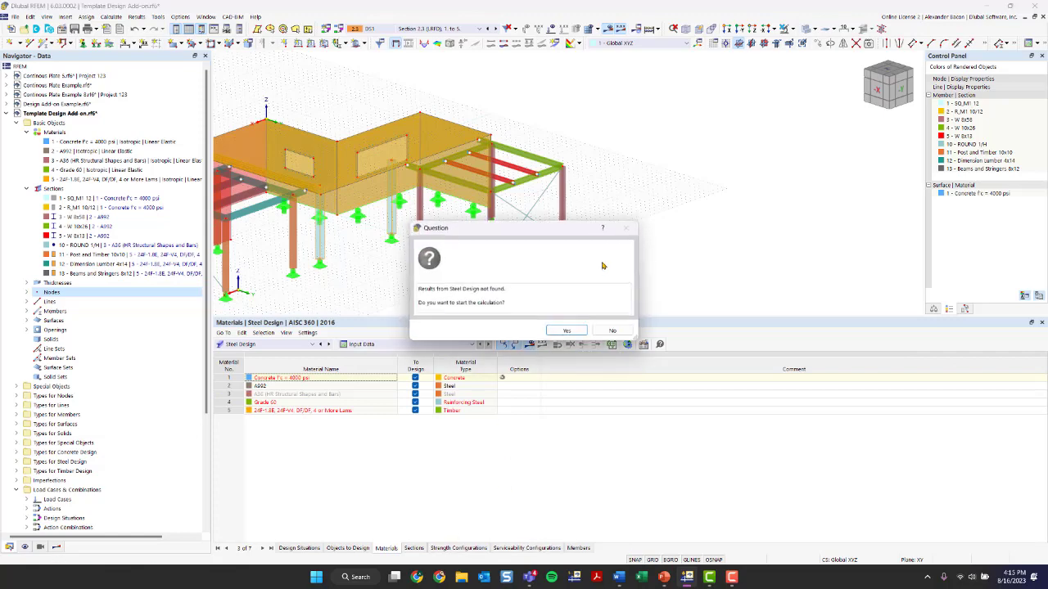
pyautogui.click(567, 331)
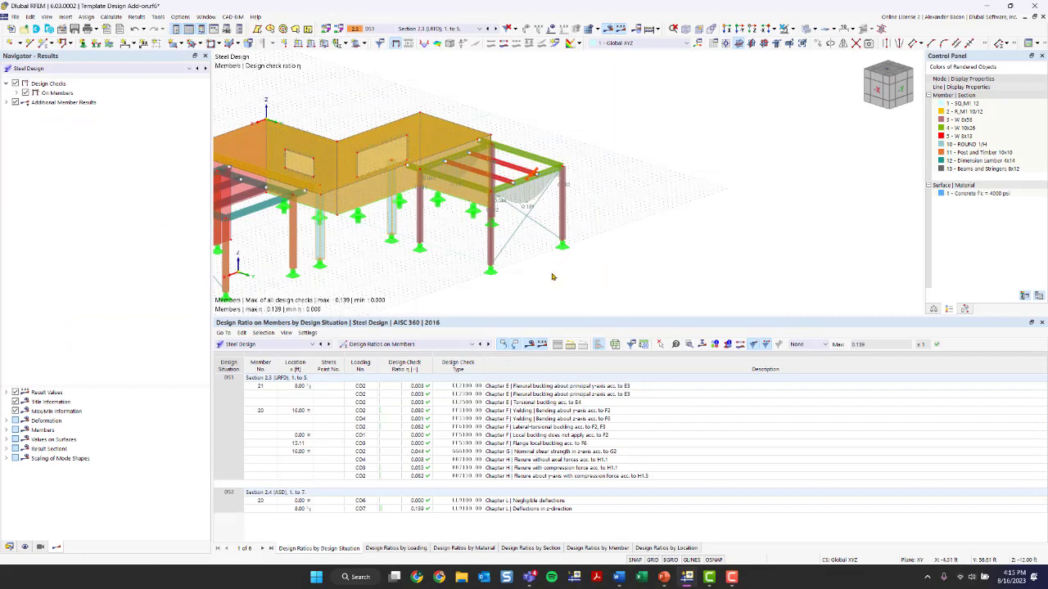
# Enable design properties for concrete beam members 2, 41 and 44 and open their concrete effective lengths settings
pyautogui.keyDown('ctrl'); pyautogui.moveTo(554, 276); pyautogui.dragTo(538, 293, button='middle'); pyautogui.keyUp('ctrl')
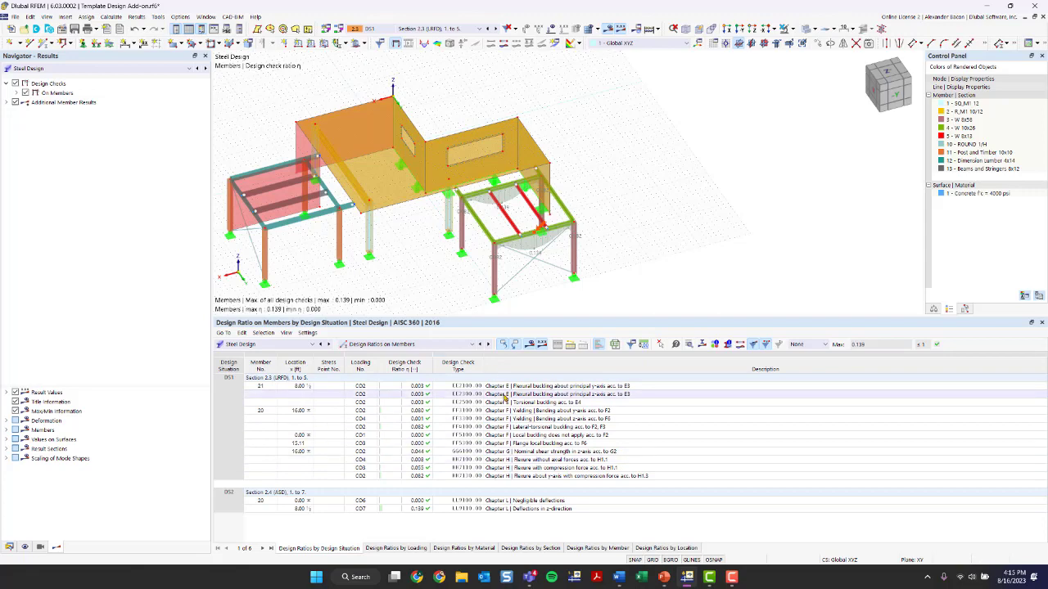
pyautogui.scroll(4, 591, 255)
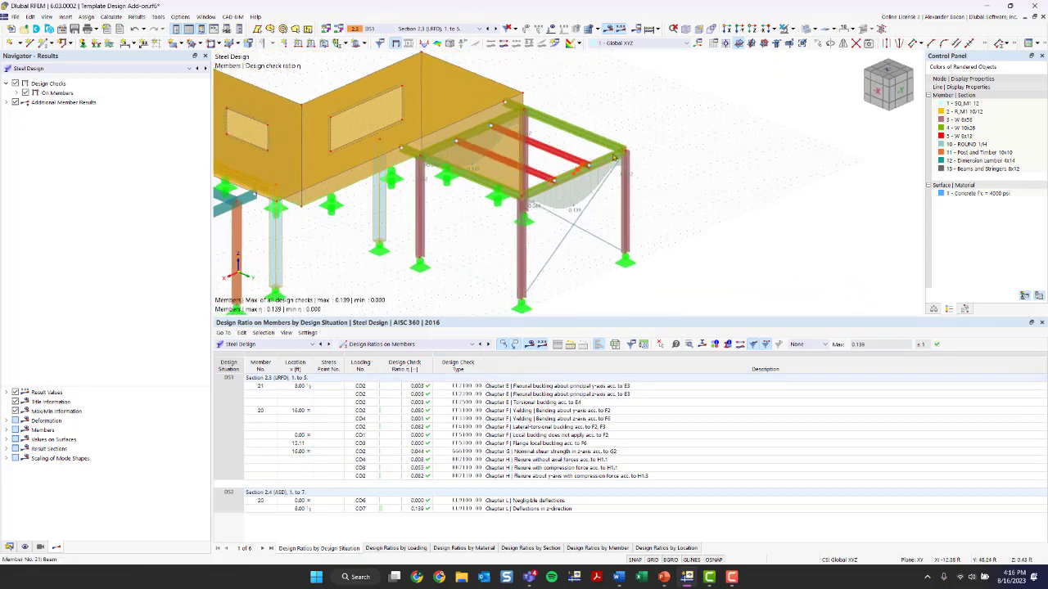
pyautogui.moveTo(581, 178)
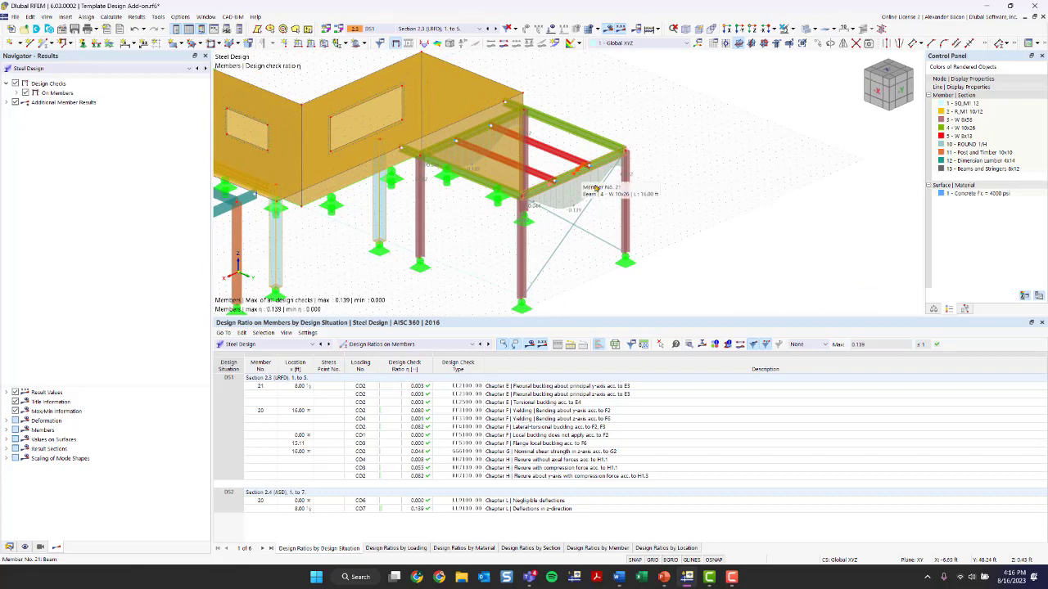
pyautogui.moveTo(392, 257); pyautogui.dragTo(562, 211, button='middle')
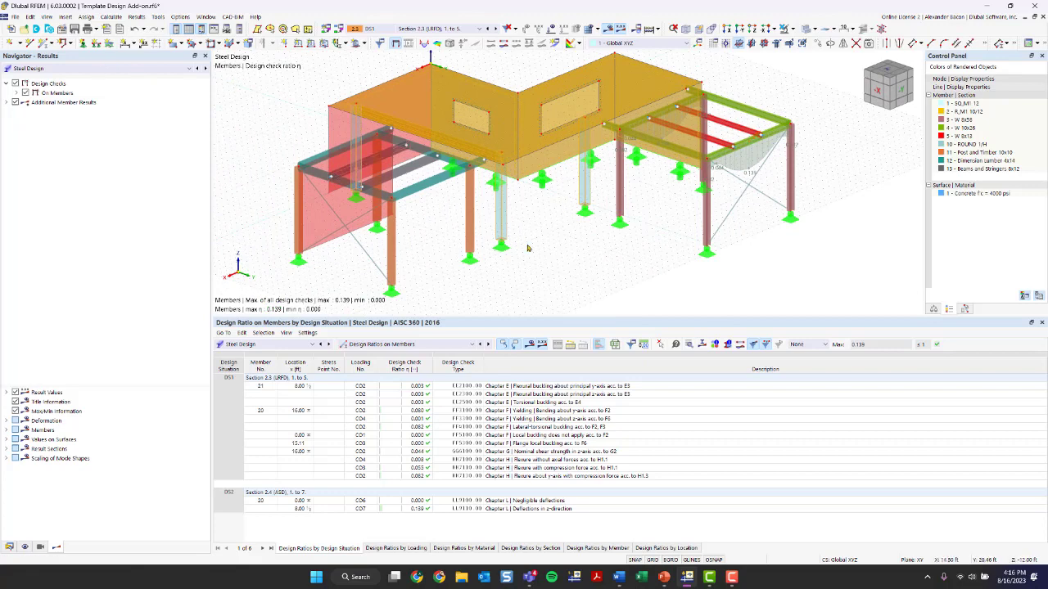
pyautogui.click(561, 240)
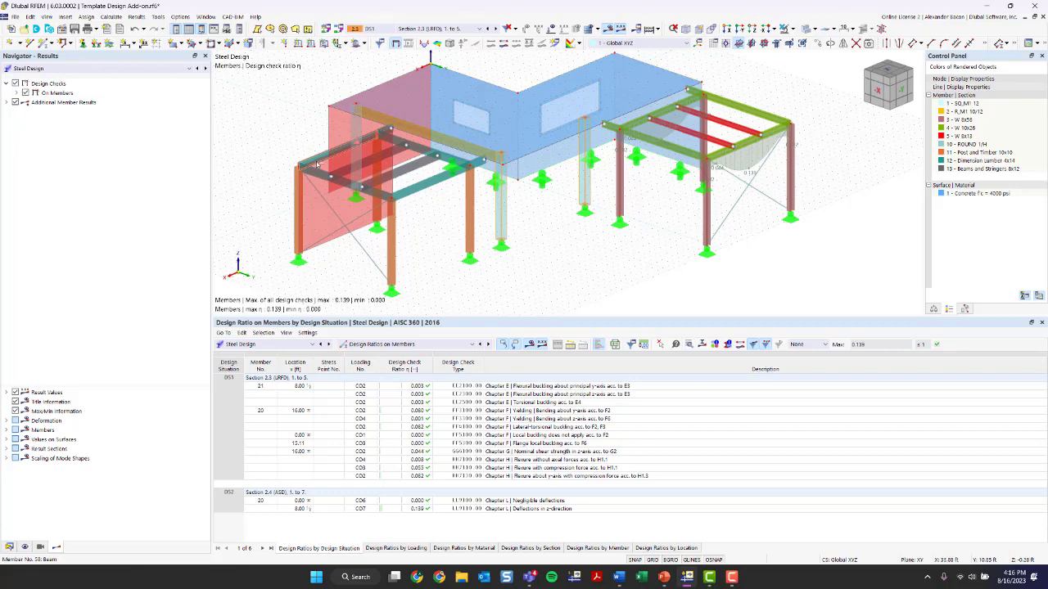
pyautogui.doubleClick(357, 132)
pyautogui.click(357, 131)
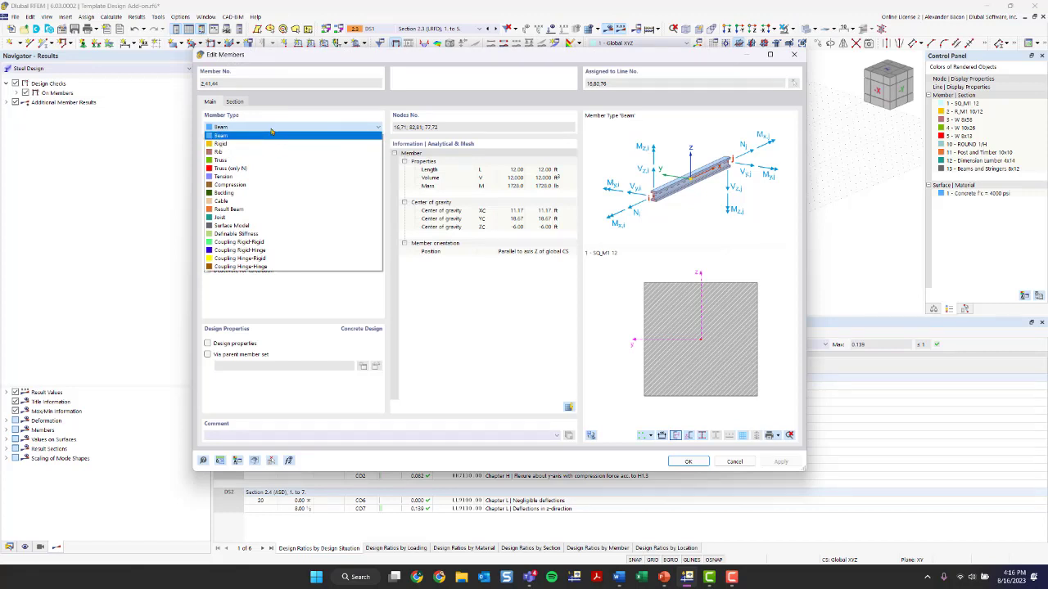
pyautogui.click(263, 127)
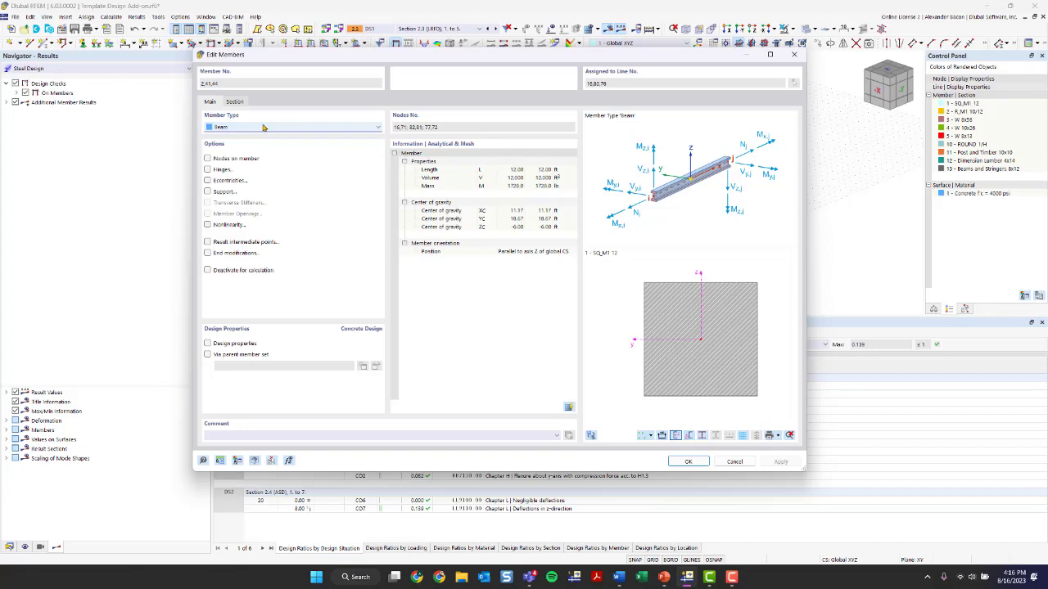
pyautogui.click(222, 345)
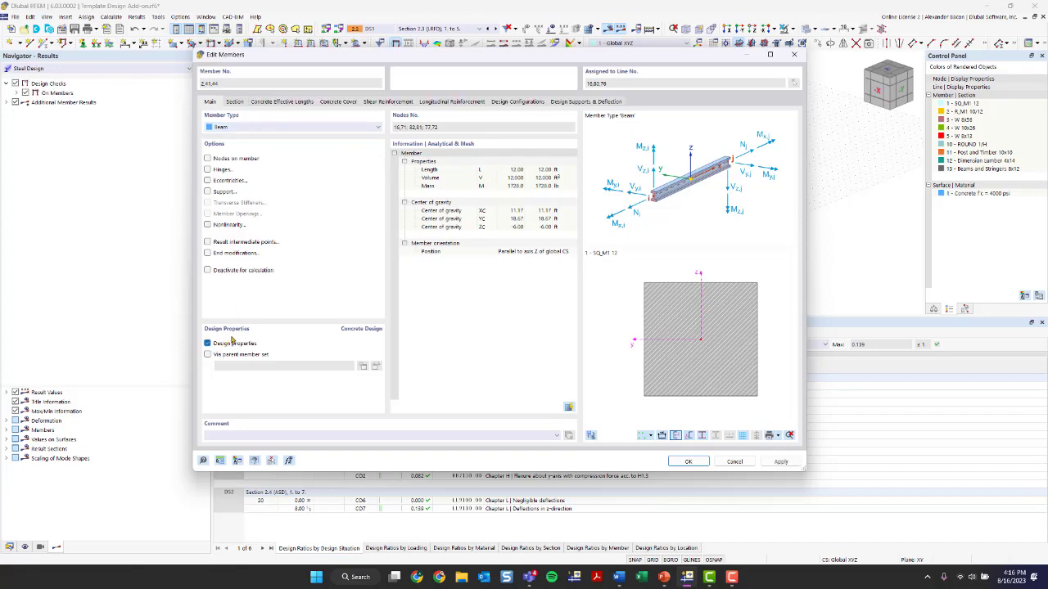
pyautogui.click(277, 101)
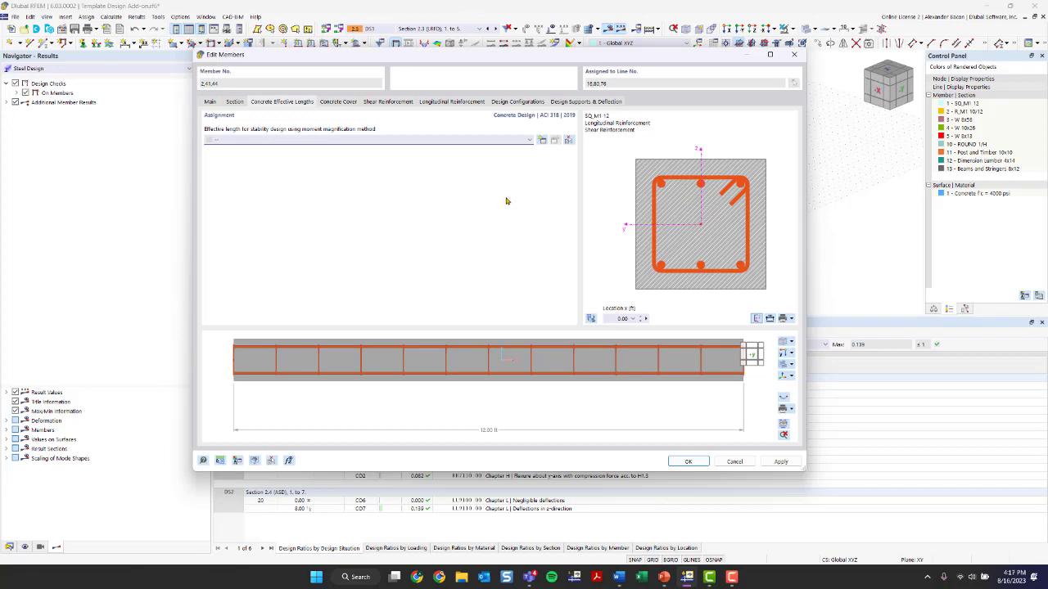
# Open the concrete cover settings for the concrete beams and edit the user-defined cover value
pyautogui.click(328, 103)
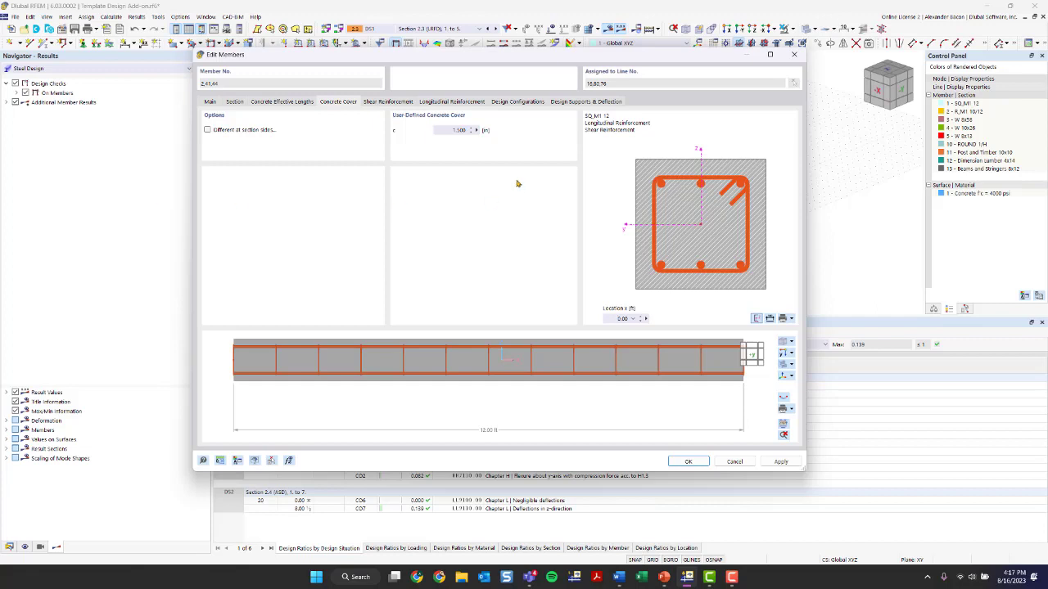
pyautogui.doubleClick(446, 130)
pyautogui.write('0.5')
pyautogui.click(381, 102)
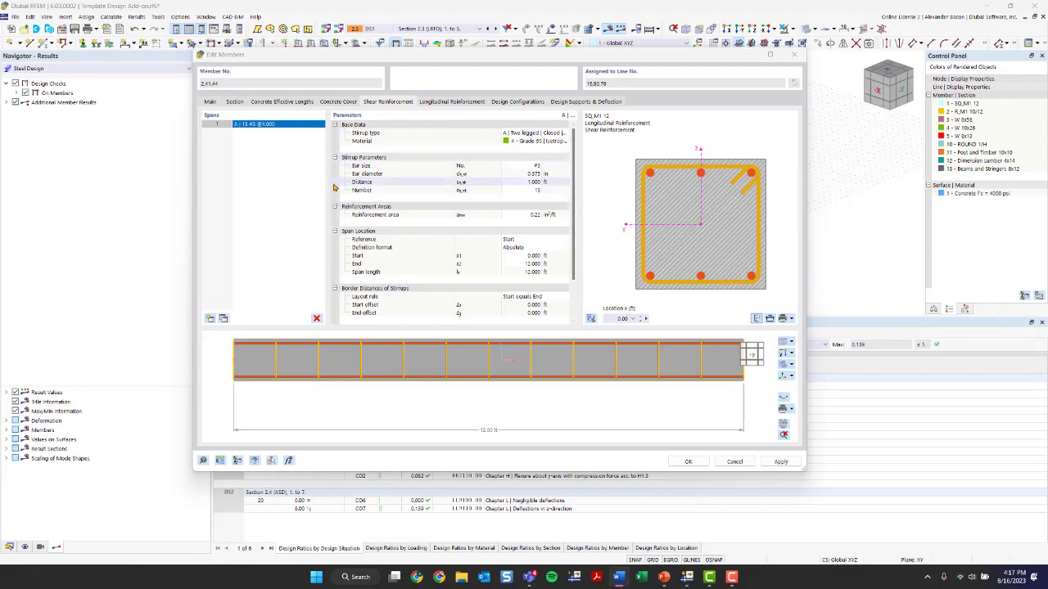
# Review the stirrup type and stirrup material options and show the reinforcement preview in 3D
pyautogui.click(538, 136)
pyautogui.click(539, 136)
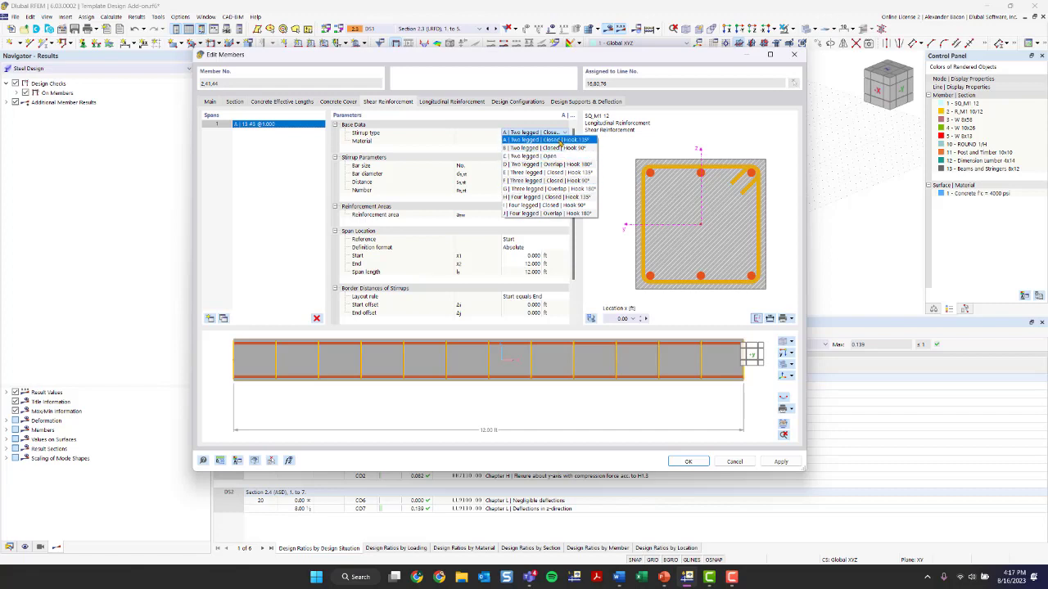
pyautogui.click(560, 141)
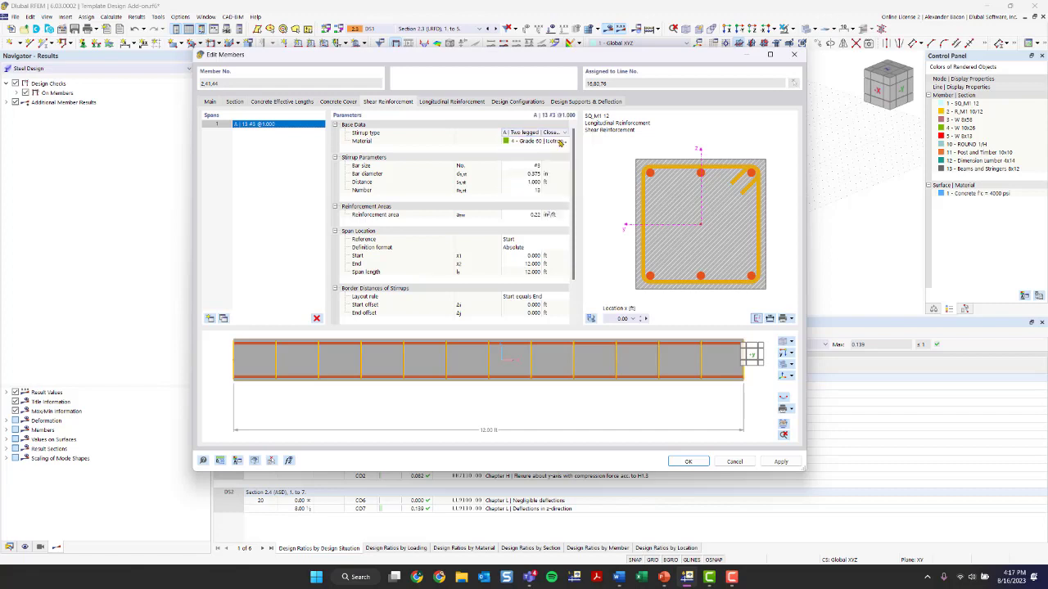
pyautogui.click(560, 145)
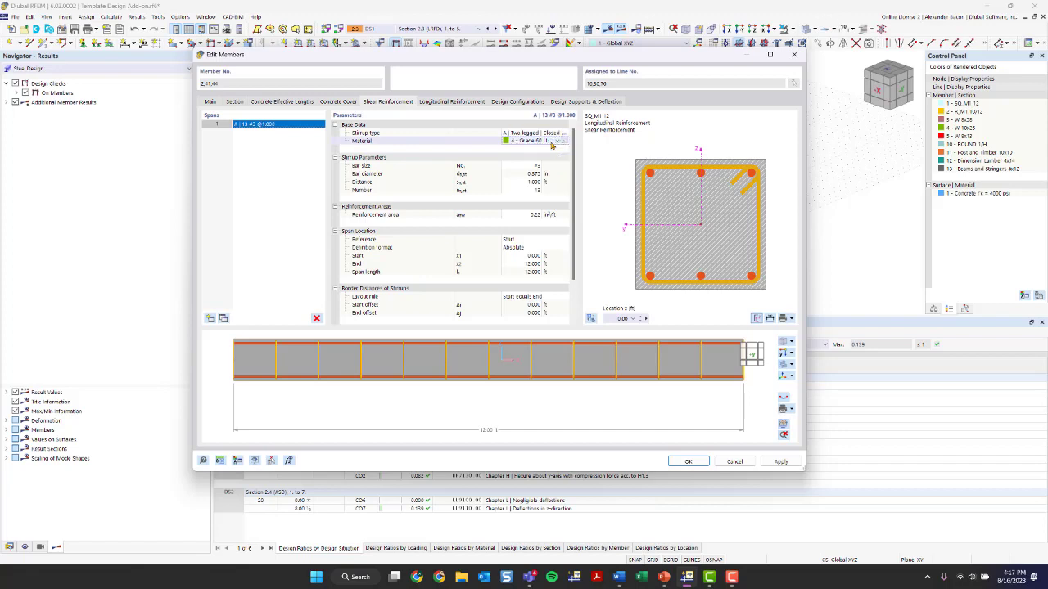
pyautogui.click(554, 144)
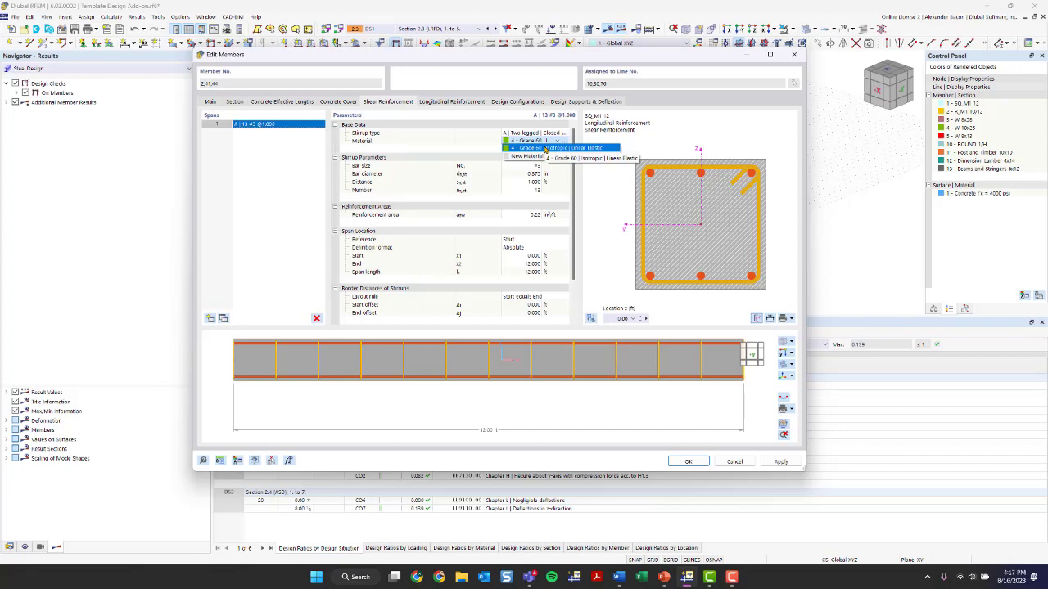
pyautogui.click(625, 379)
pyautogui.keyDown('ctrl'); pyautogui.moveTo(625, 379); pyautogui.dragTo(565, 381, button='middle'); pyautogui.keyUp('ctrl')
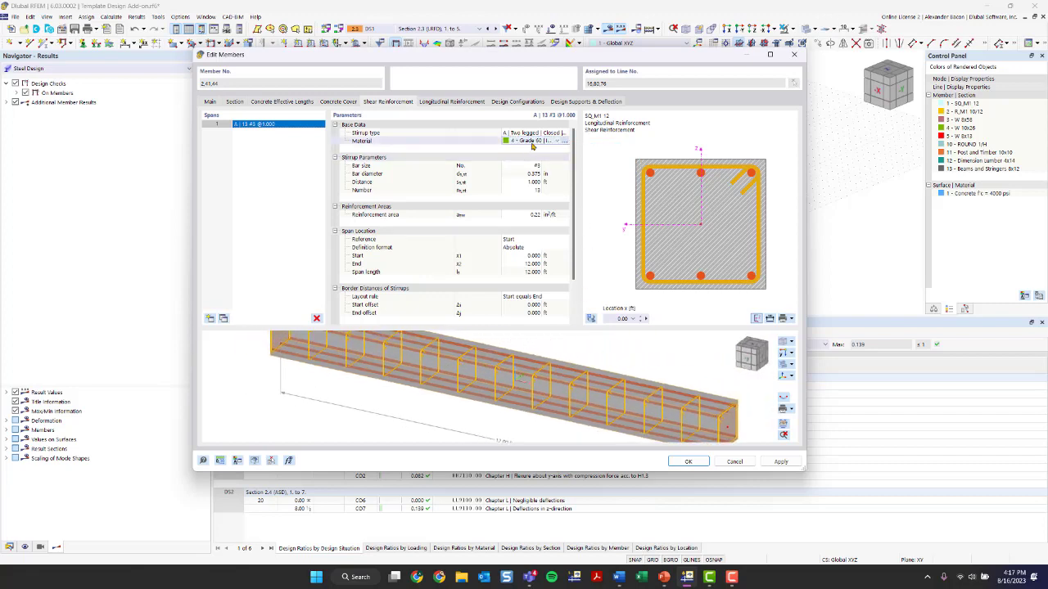
# Browse the material library for United States reinforcing steel grades, then close it without adding a new material
pyautogui.click(544, 155)
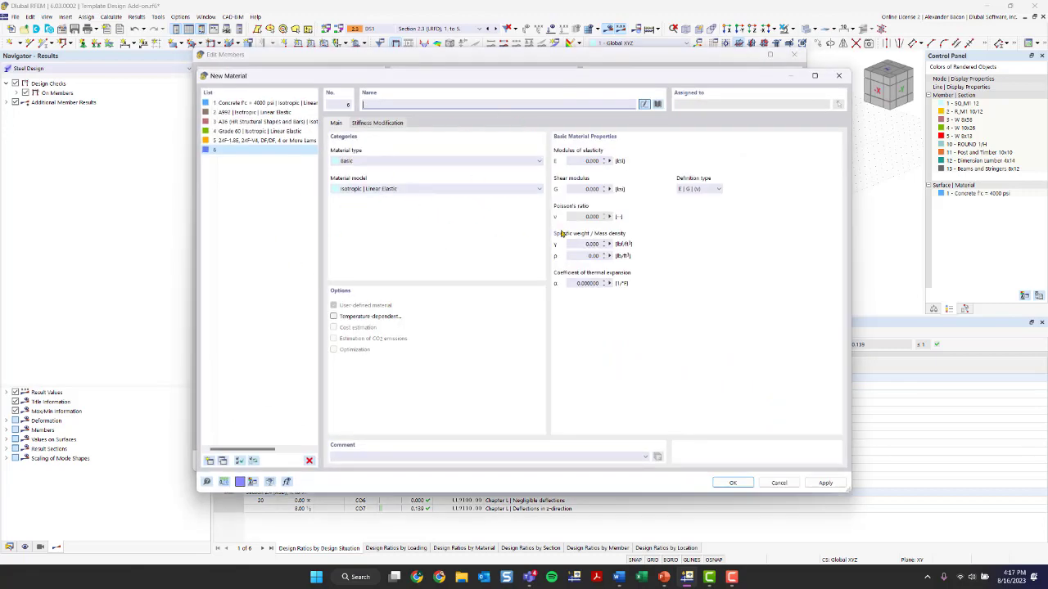
pyautogui.click(657, 104)
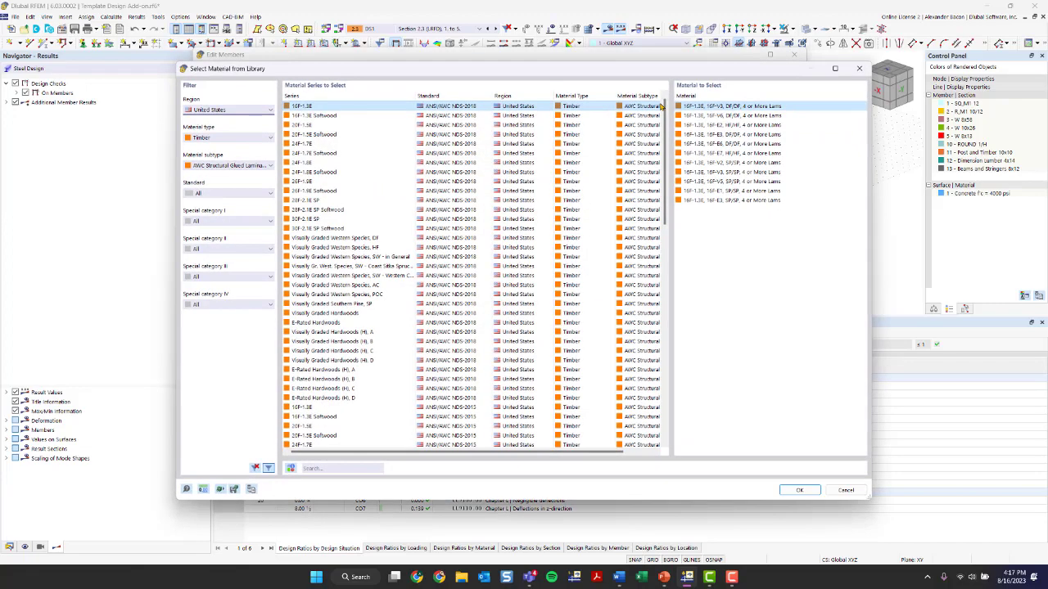
pyautogui.click(229, 110)
pyautogui.click(205, 259)
pyautogui.click(223, 138)
pyautogui.click(224, 138)
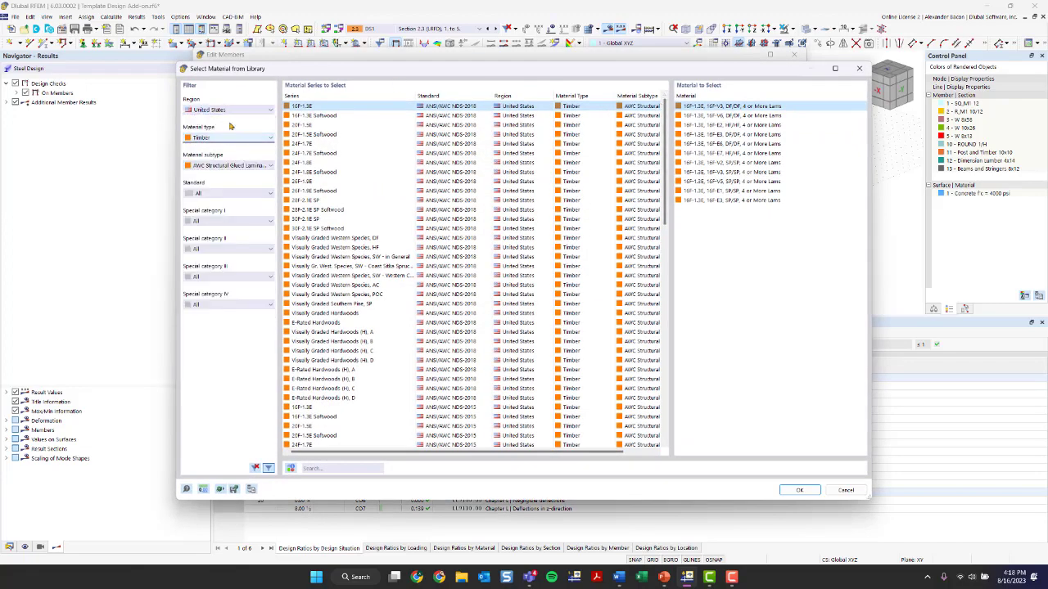
pyautogui.click(229, 110)
pyautogui.click(219, 117)
pyautogui.click(223, 140)
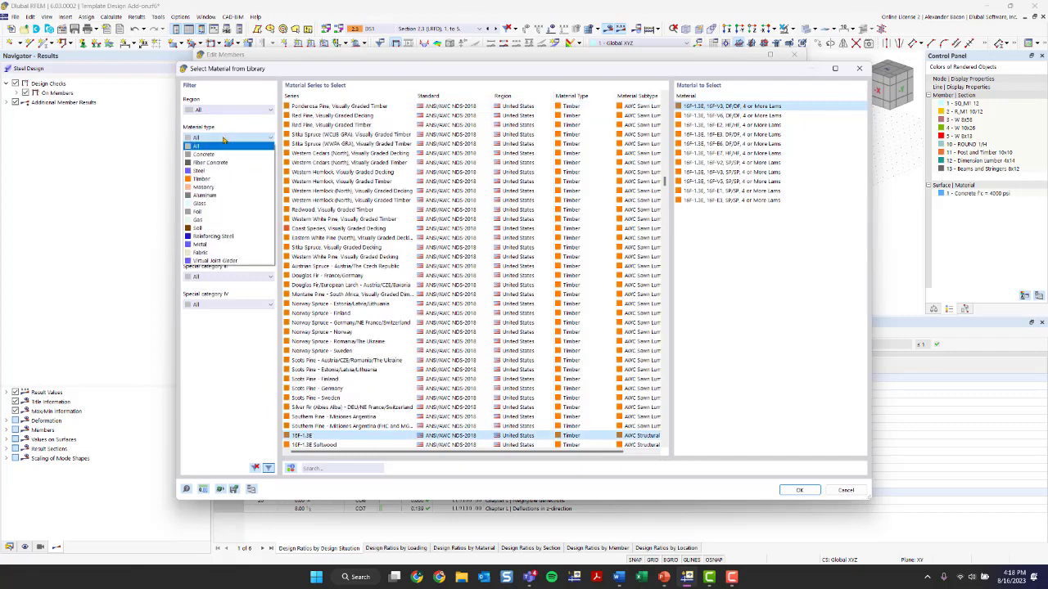
pyautogui.click(225, 236)
pyautogui.click(230, 168)
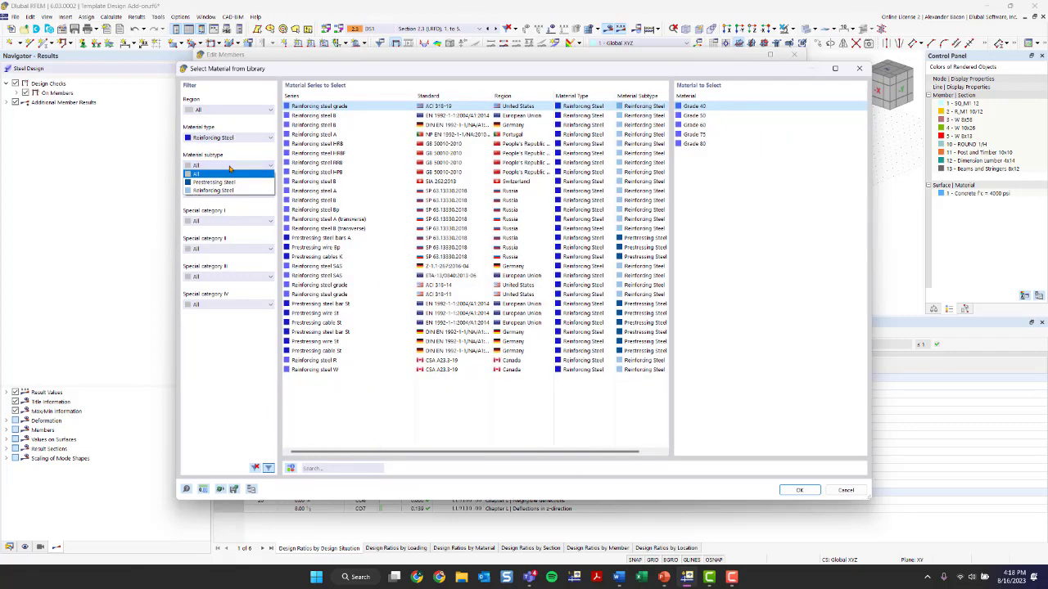
pyautogui.click(229, 170)
pyautogui.click(222, 112)
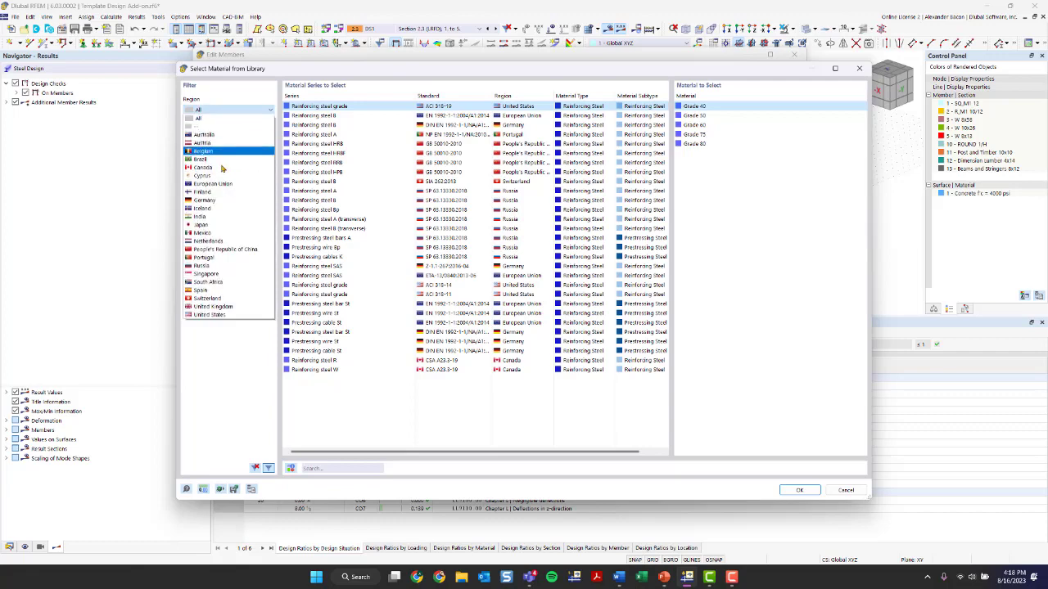
pyautogui.click(218, 315)
pyautogui.click(237, 138)
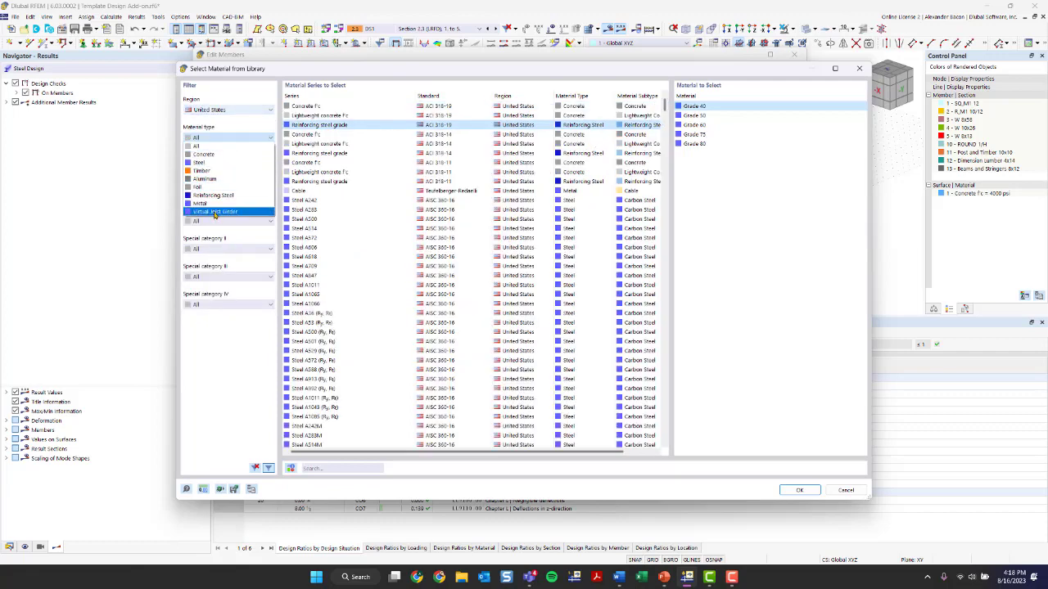
pyautogui.click(206, 197)
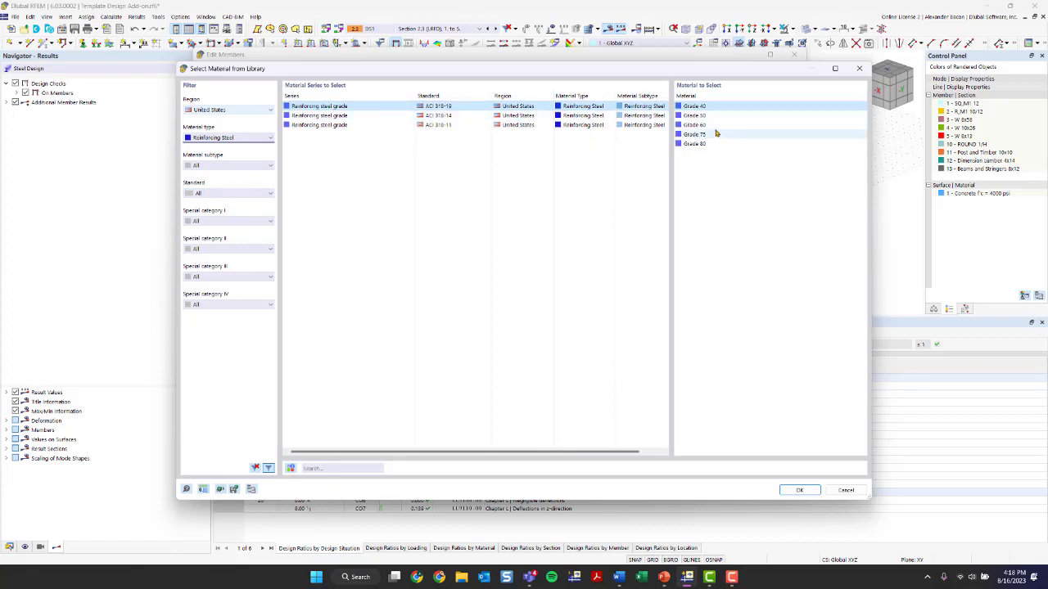
pyautogui.click(714, 126)
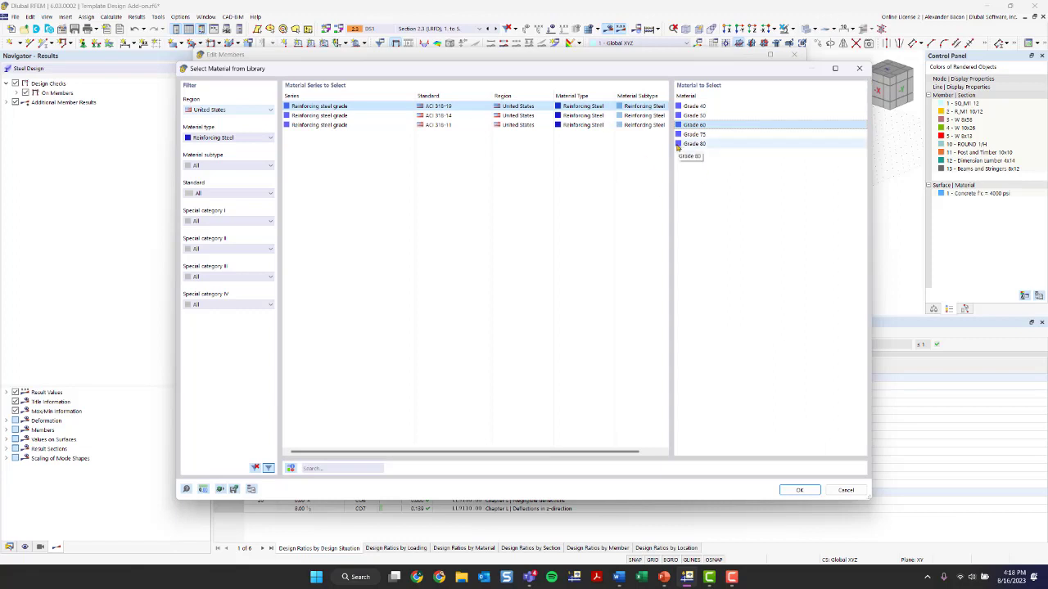
pyautogui.click(859, 68)
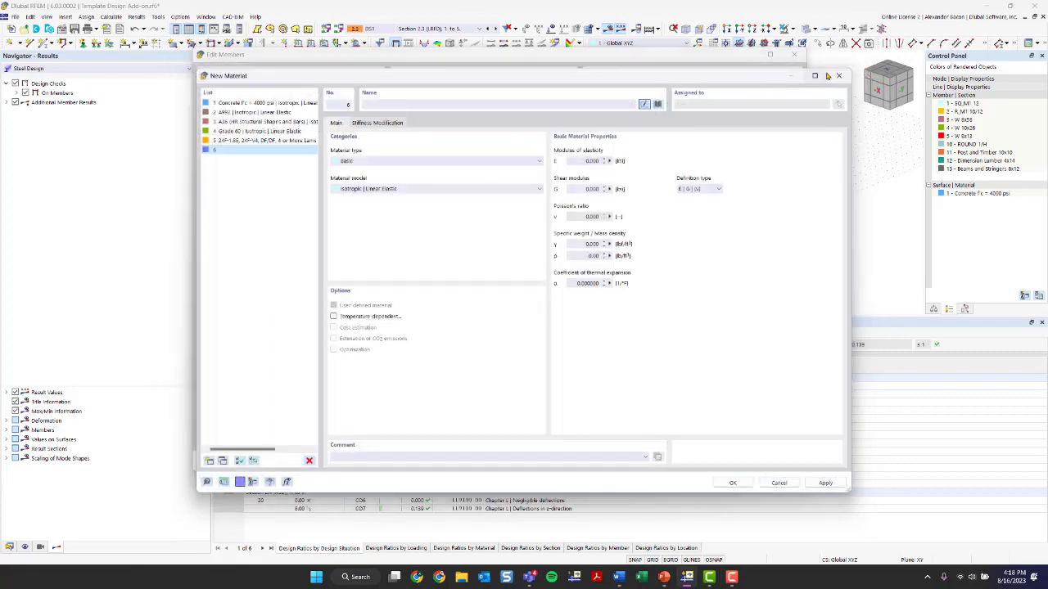
pyautogui.click(839, 76)
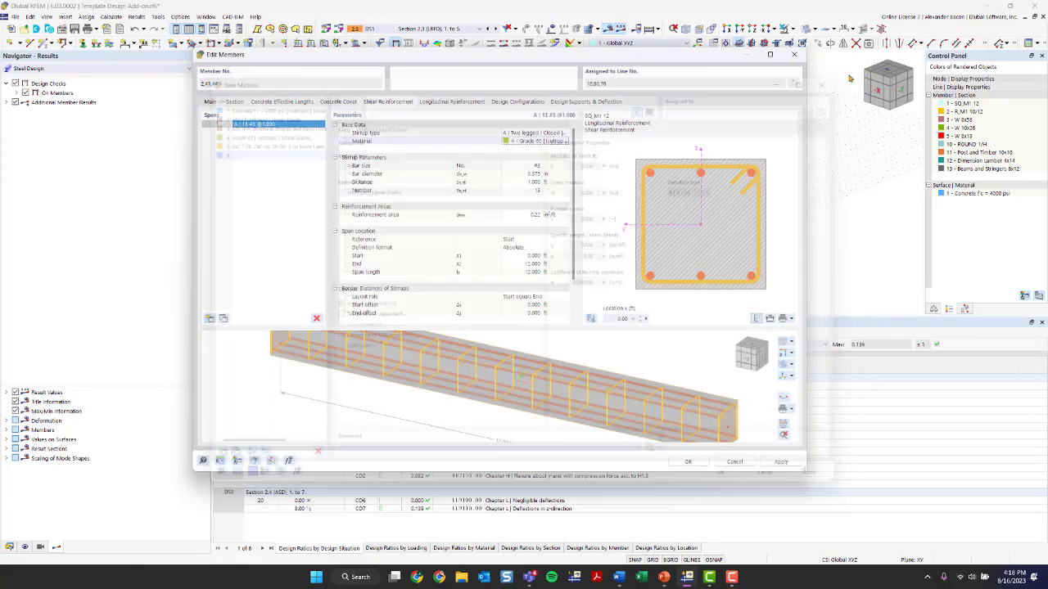
# Change the stirrup bar size to #4
pyautogui.click(524, 167)
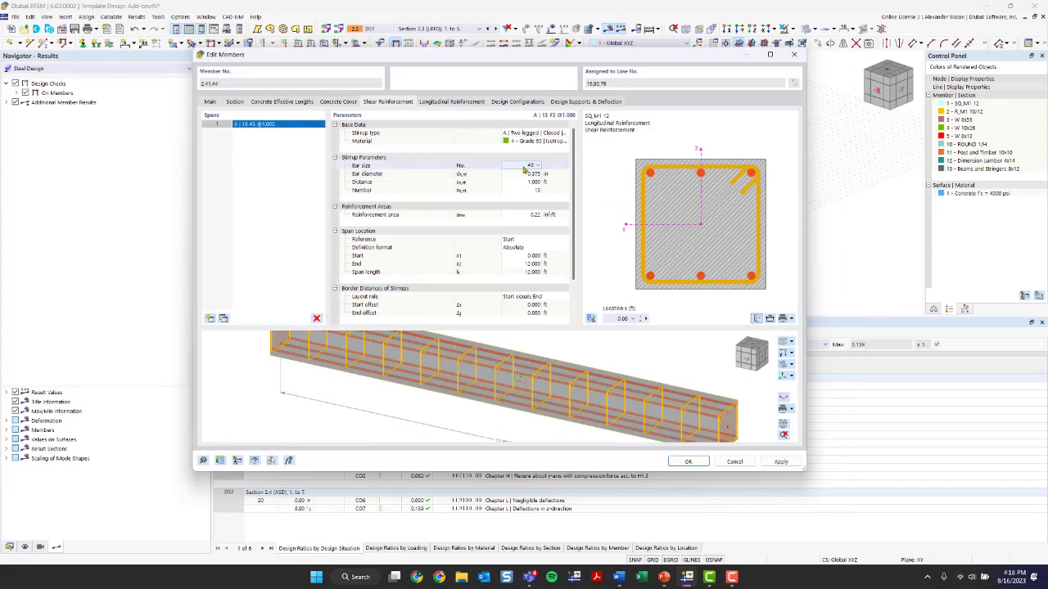
pyautogui.click(530, 167)
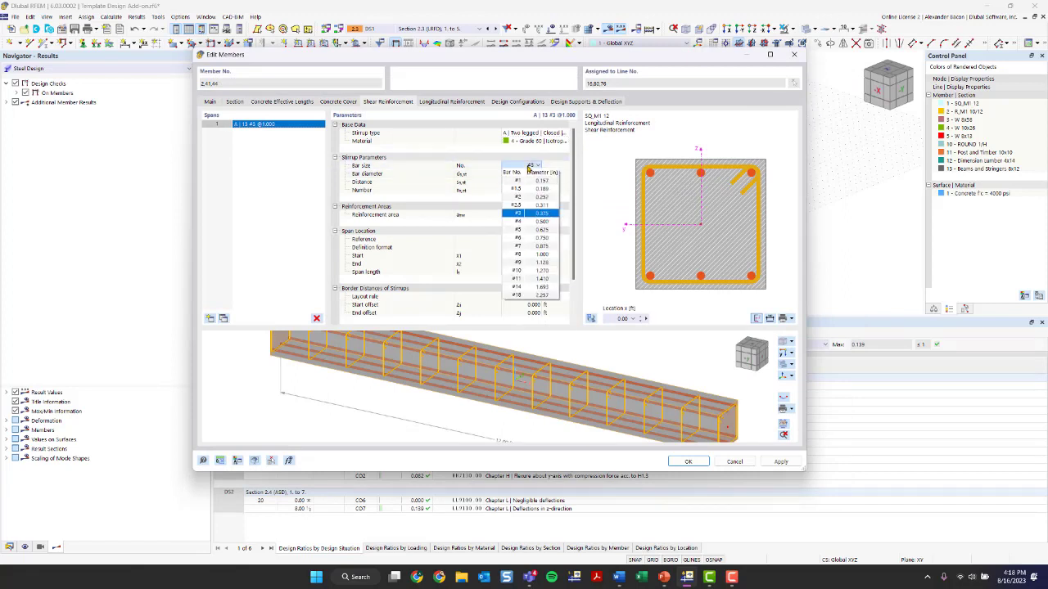
pyautogui.click(534, 219)
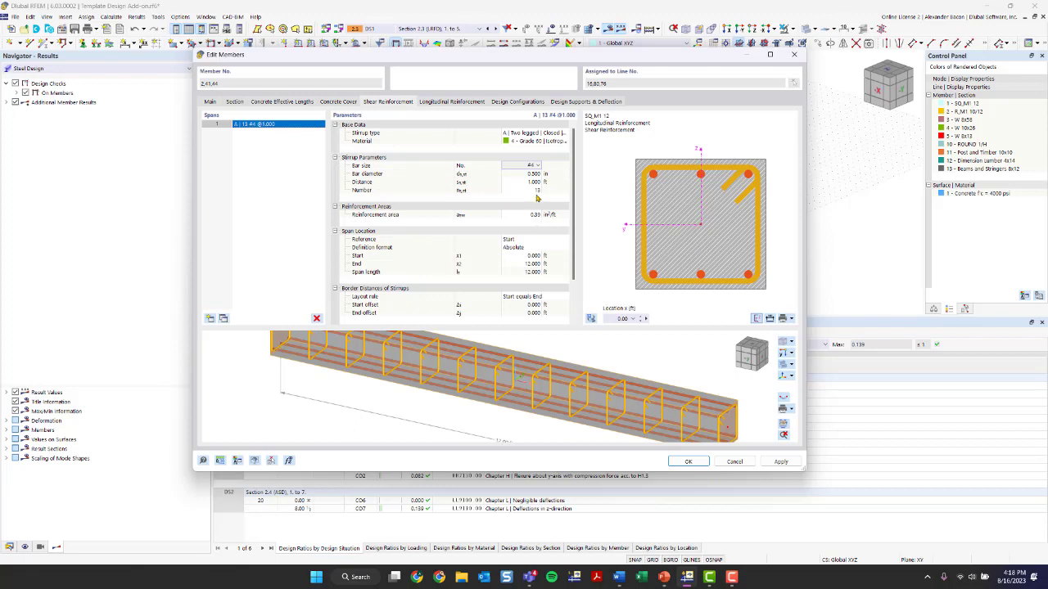
# Try setting the number of stirrups to 17, then step it back to 13
pyautogui.click(537, 191)
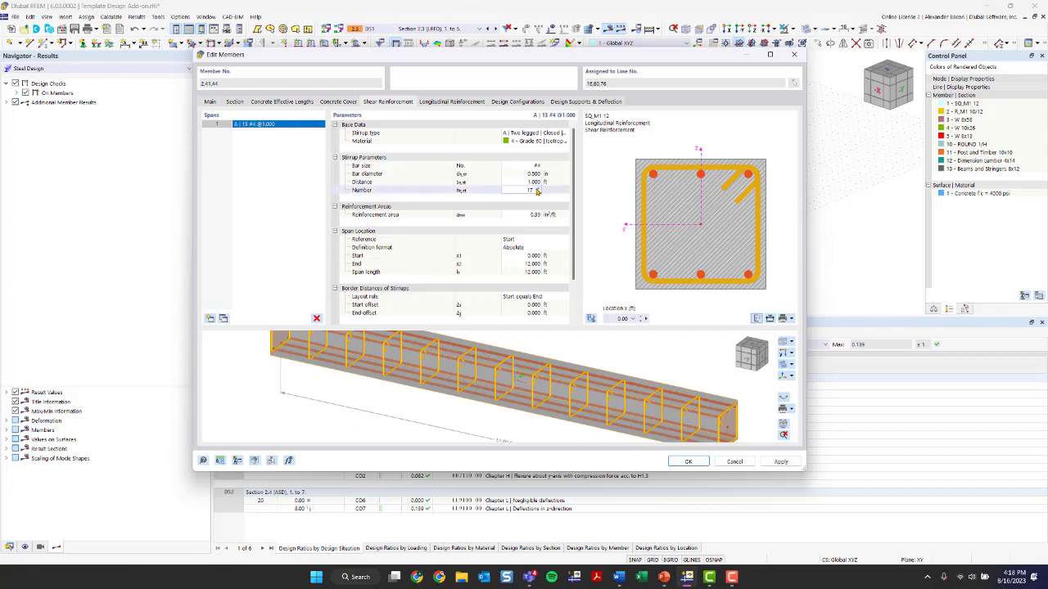
pyautogui.write('17')
pyautogui.press('Return')
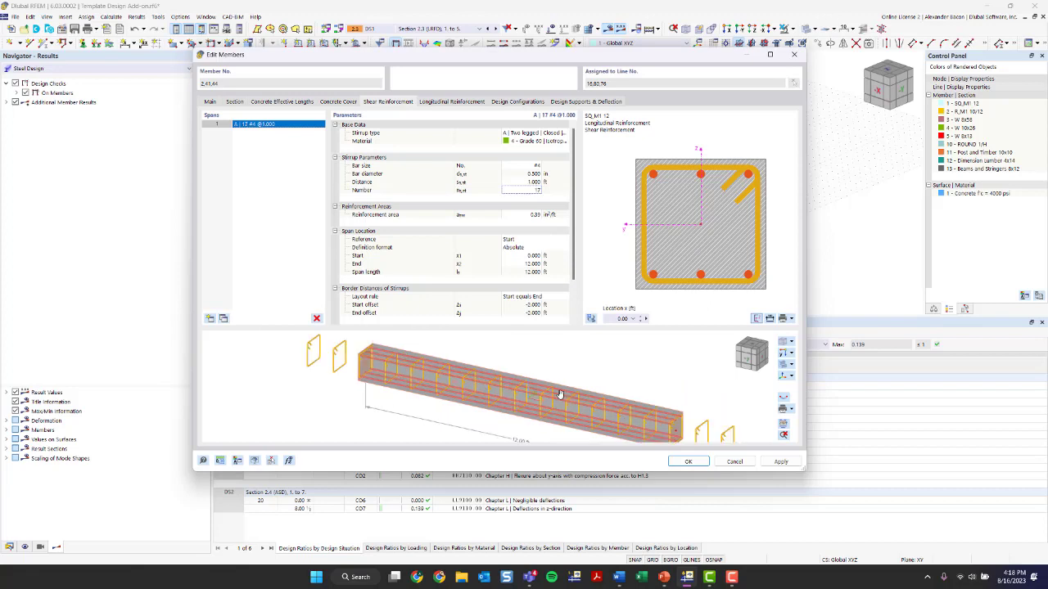
pyautogui.click(537, 190)
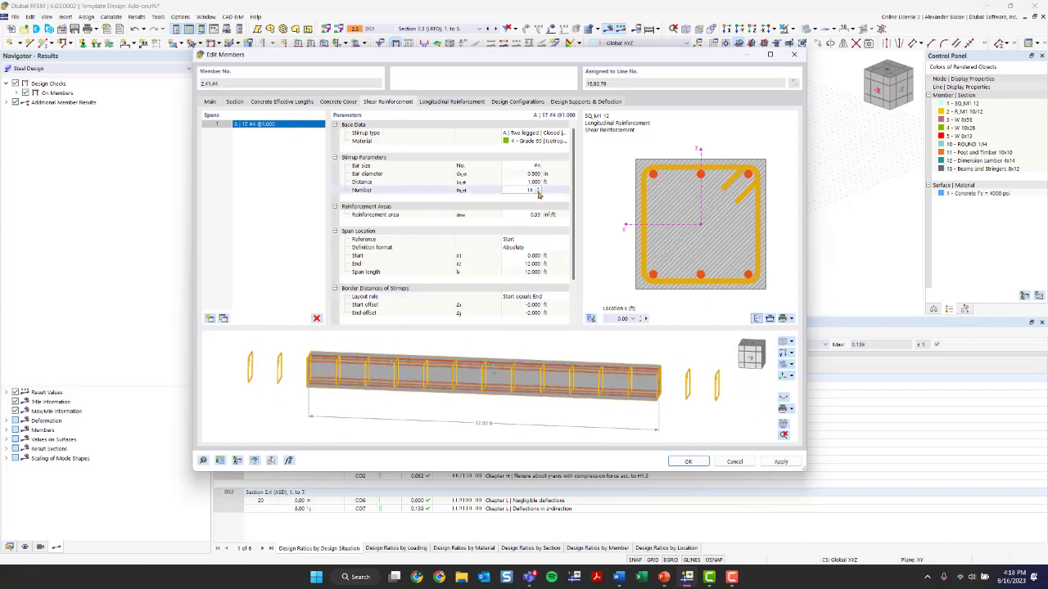
pyautogui.click(538, 193)
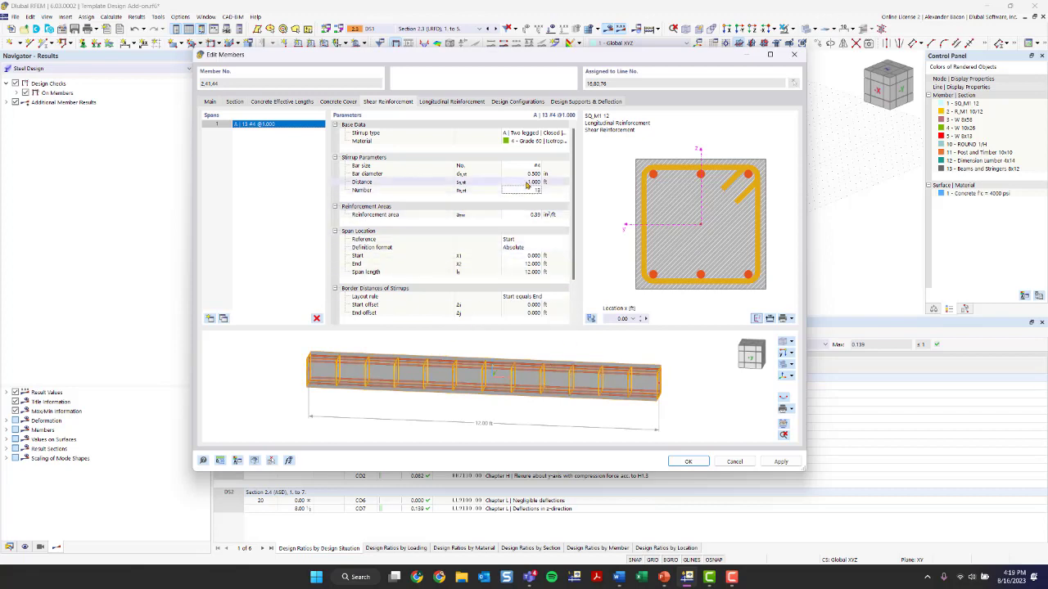
# Set the stirrup spacing to 0.790 ft and the number of stirrups to 15
pyautogui.doubleClick(530, 182)
pyautogui.write('0.670')
pyautogui.click(537, 185)
pyautogui.click(571, 358)
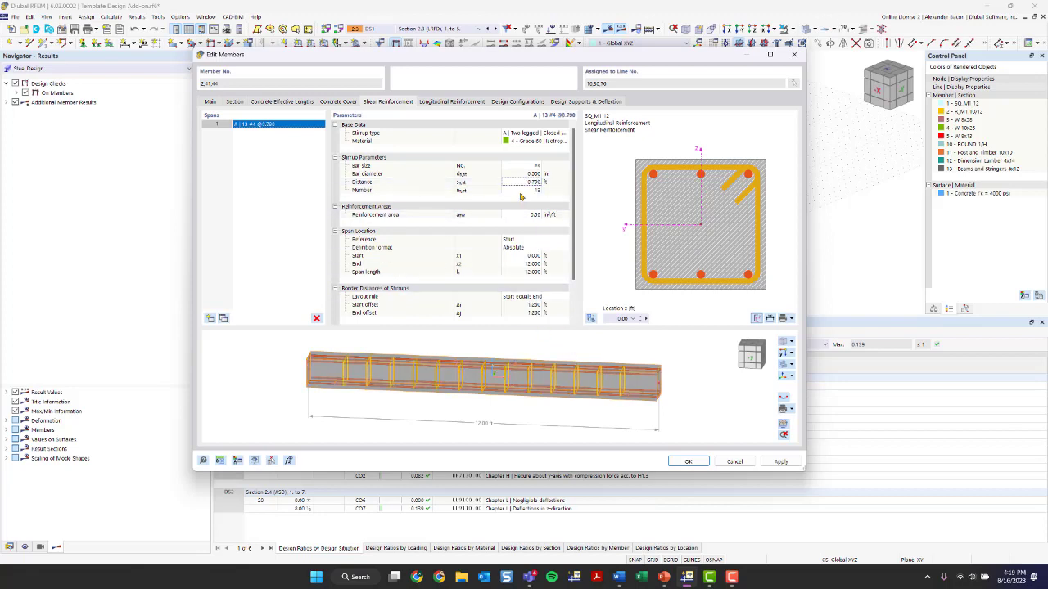
pyautogui.click(536, 189)
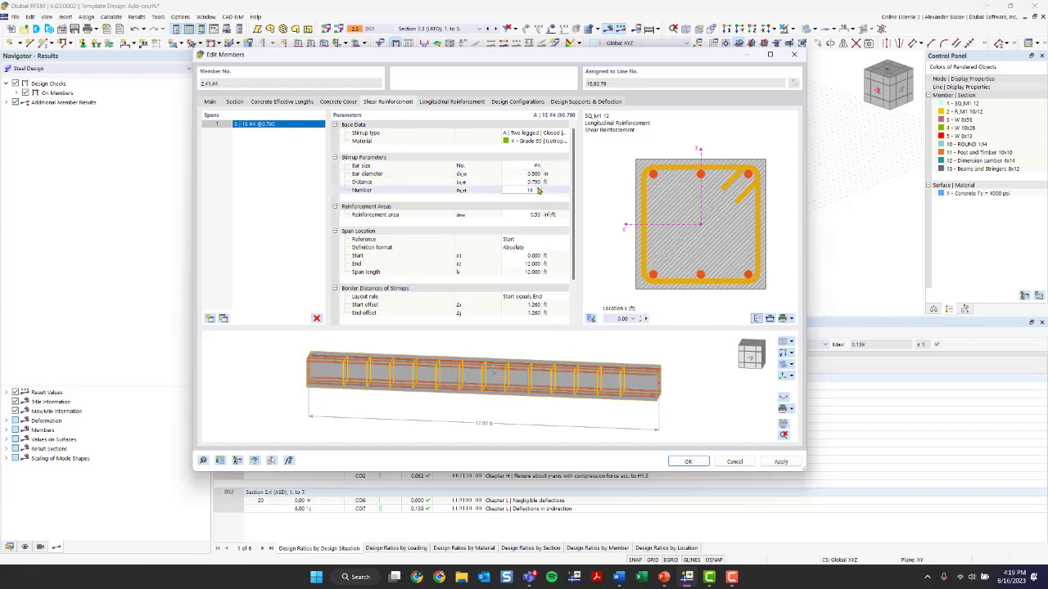
pyautogui.press('Return')
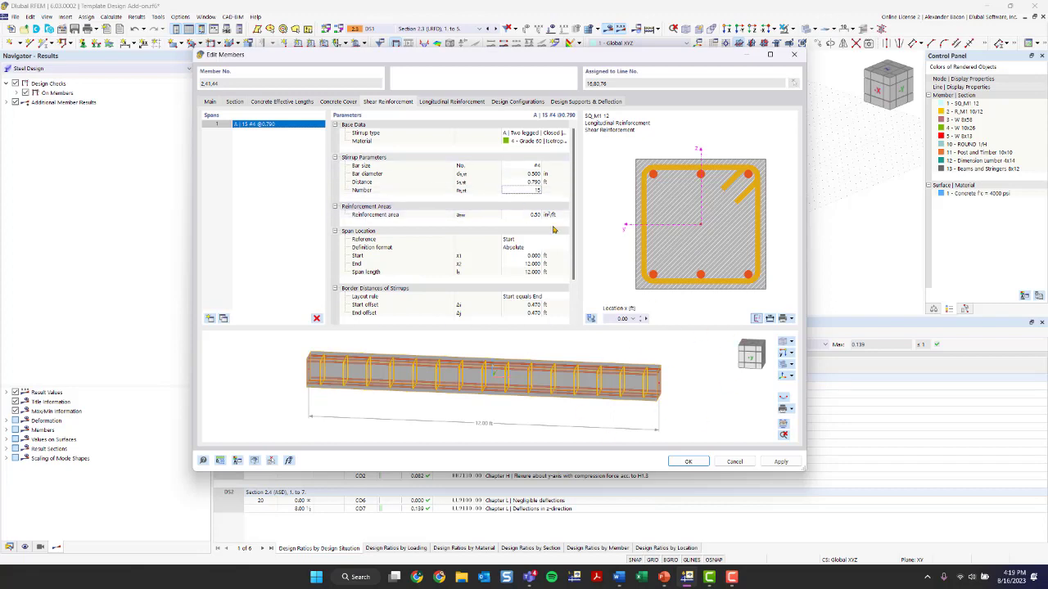
# Scroll through the stirrup parameters to review the stirrup information section
pyautogui.scroll(-3, 531, 233)
pyautogui.scroll(3, 531, 233)
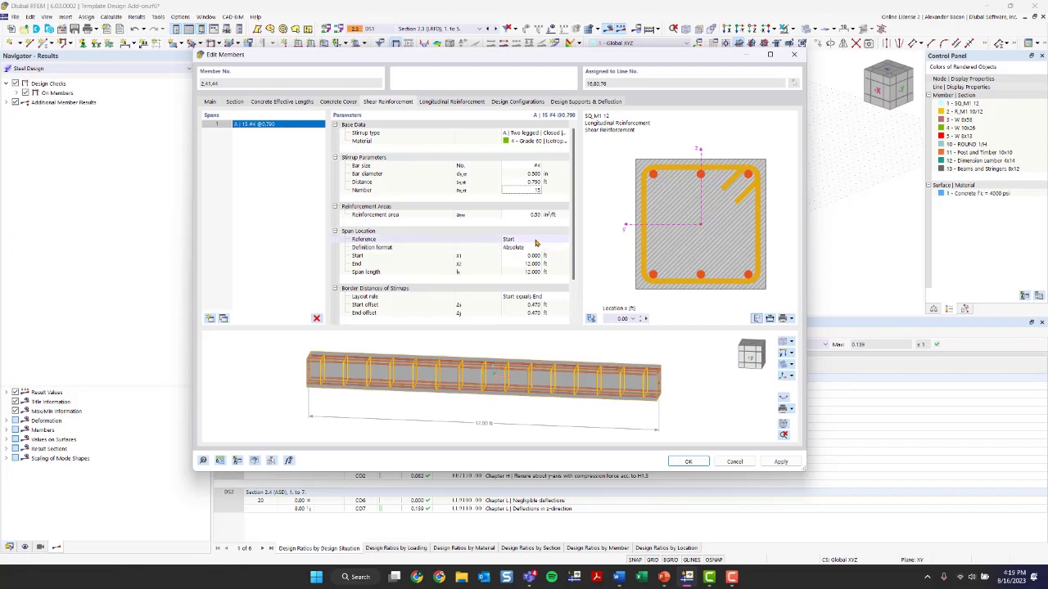
pyautogui.scroll(-3, 537, 243)
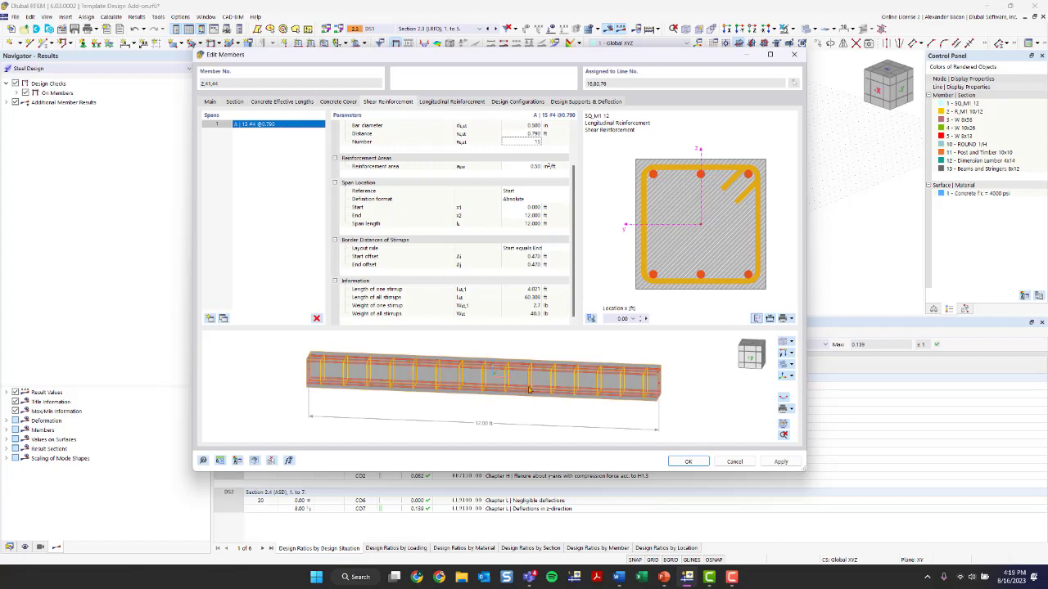
# Add extra stirrup spans and delete them again, leaving a single stirrup span
pyautogui.click(210, 319)
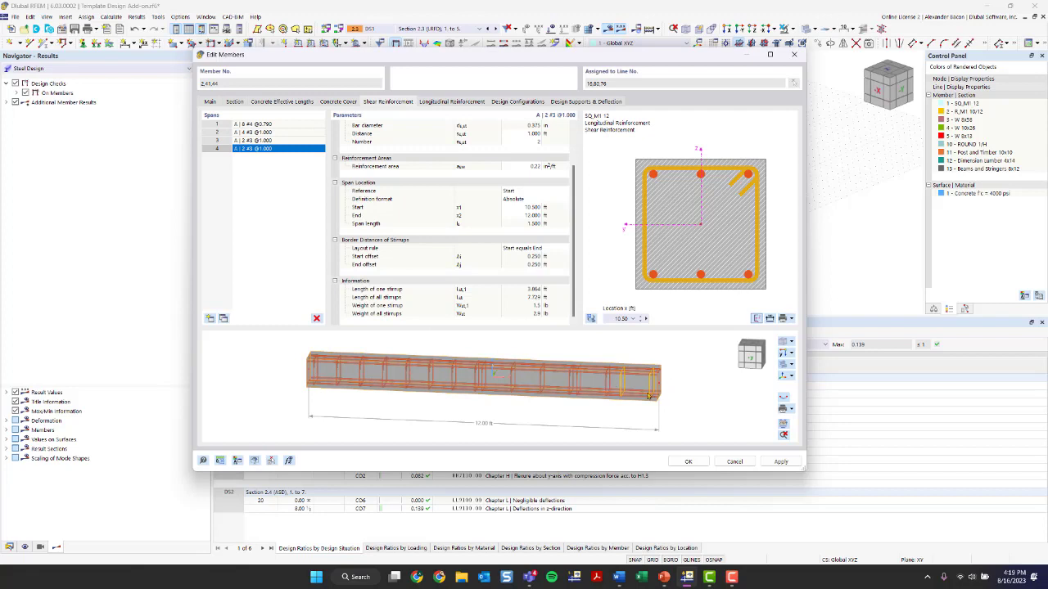
pyautogui.click(317, 319)
pyautogui.click(318, 319)
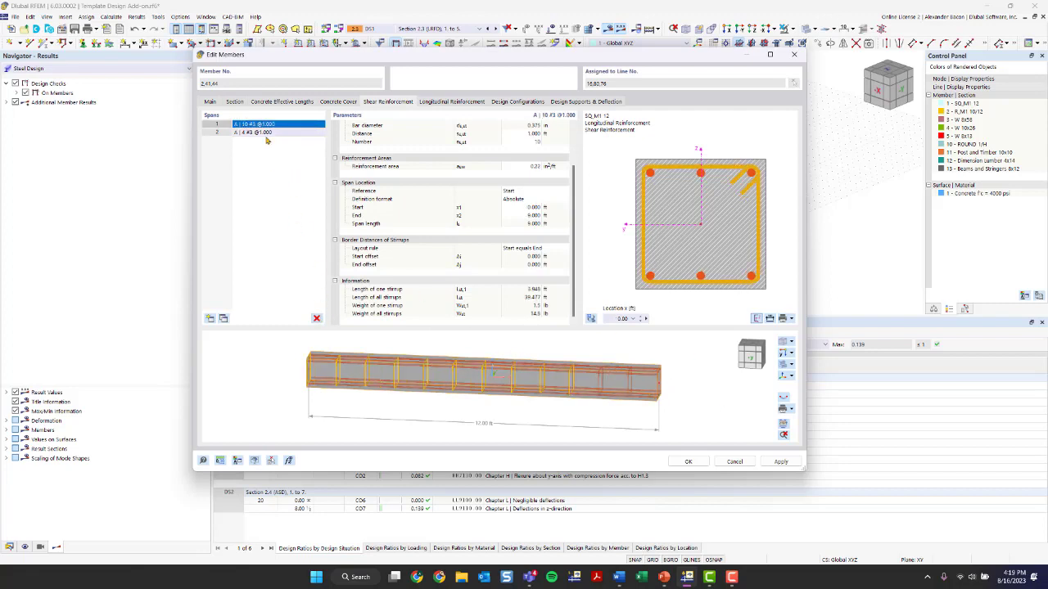
pyautogui.click(317, 319)
pyautogui.scroll(2, 541, 188)
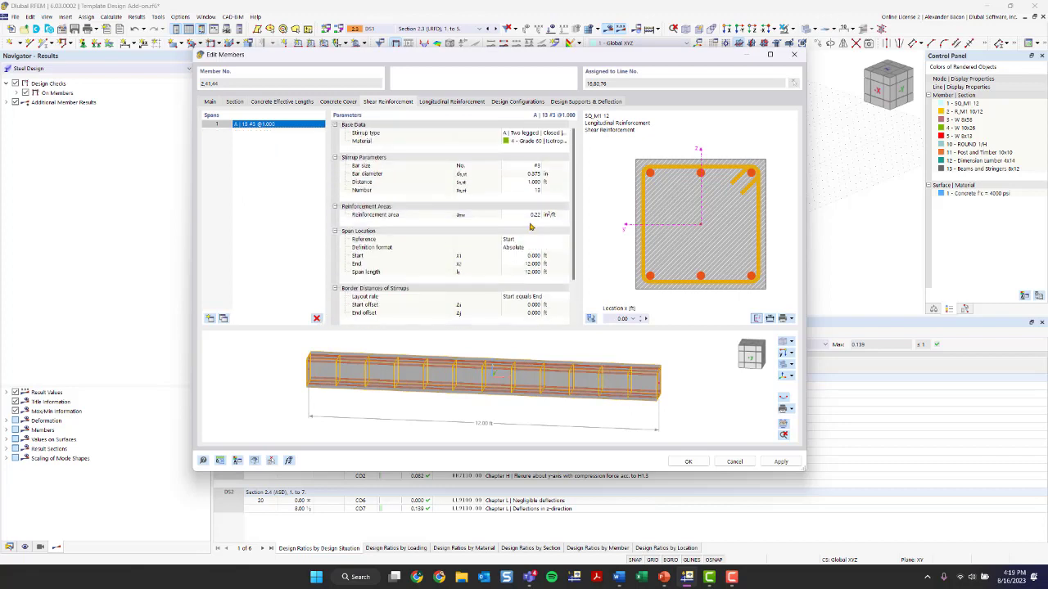
# Set the stirrup bar size to #4 and the stirrup spacing to 0.75 ft
pyautogui.click(536, 167)
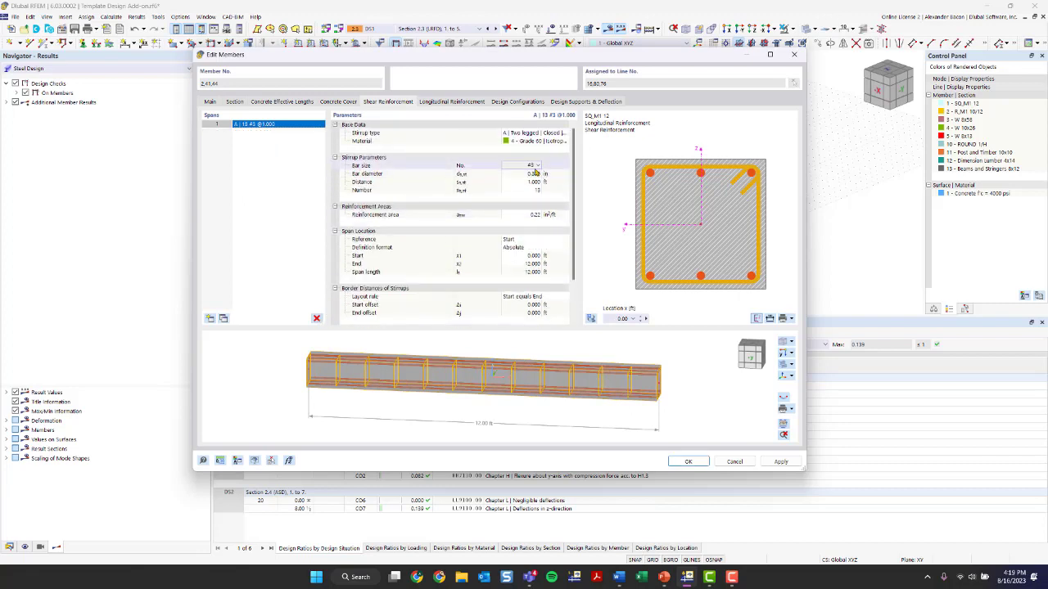
pyautogui.click(536, 167)
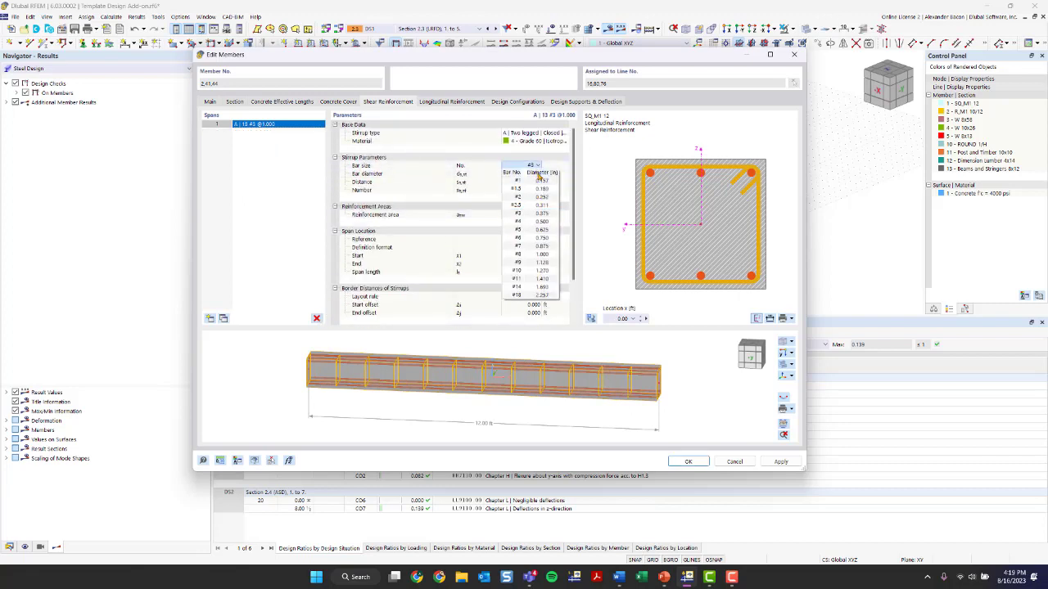
pyautogui.click(534, 217)
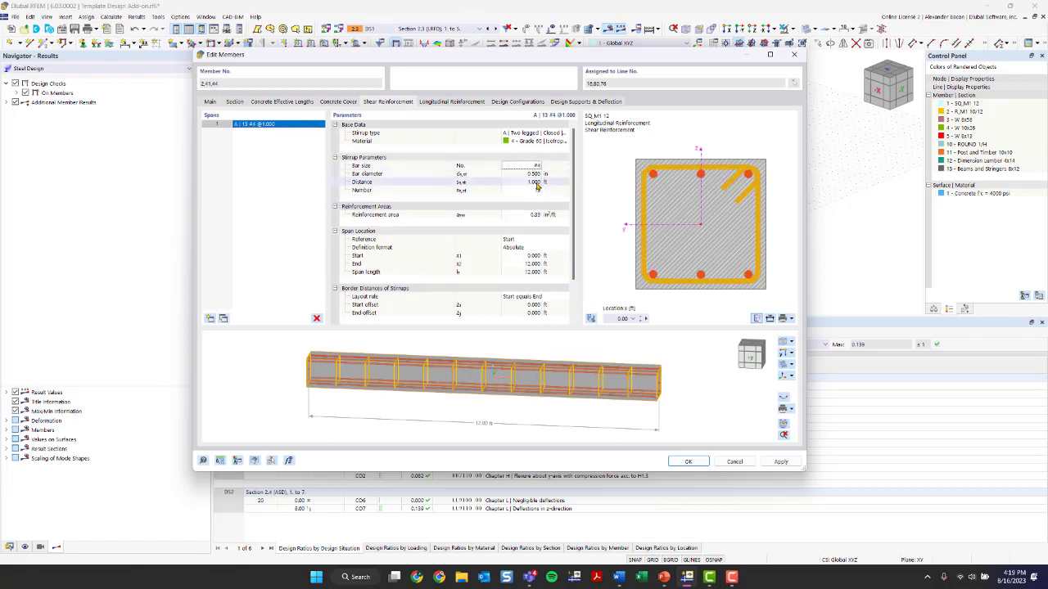
pyautogui.click(537, 185)
pyautogui.write('0.75')
pyautogui.press('Return')
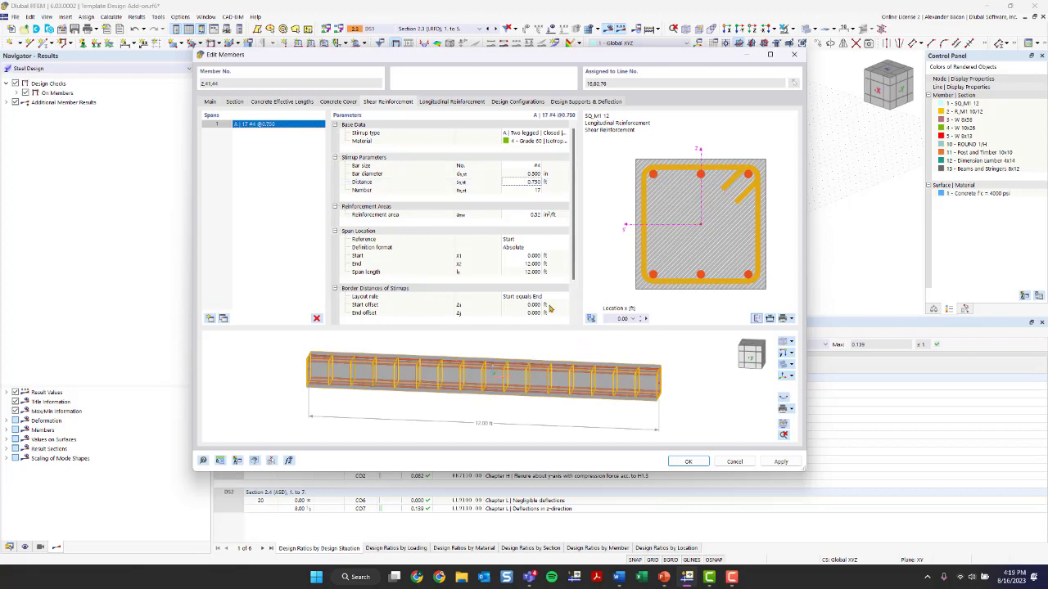
# Change the longitudinal reinforcement rebar type to Uniformly surrounding
pyautogui.click(441, 102)
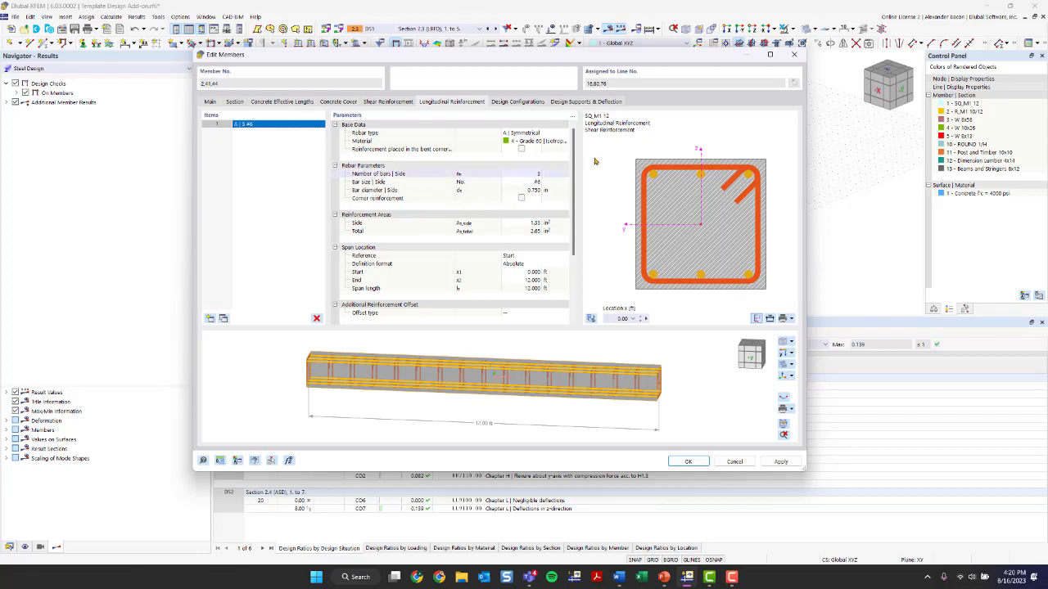
pyautogui.click(541, 134)
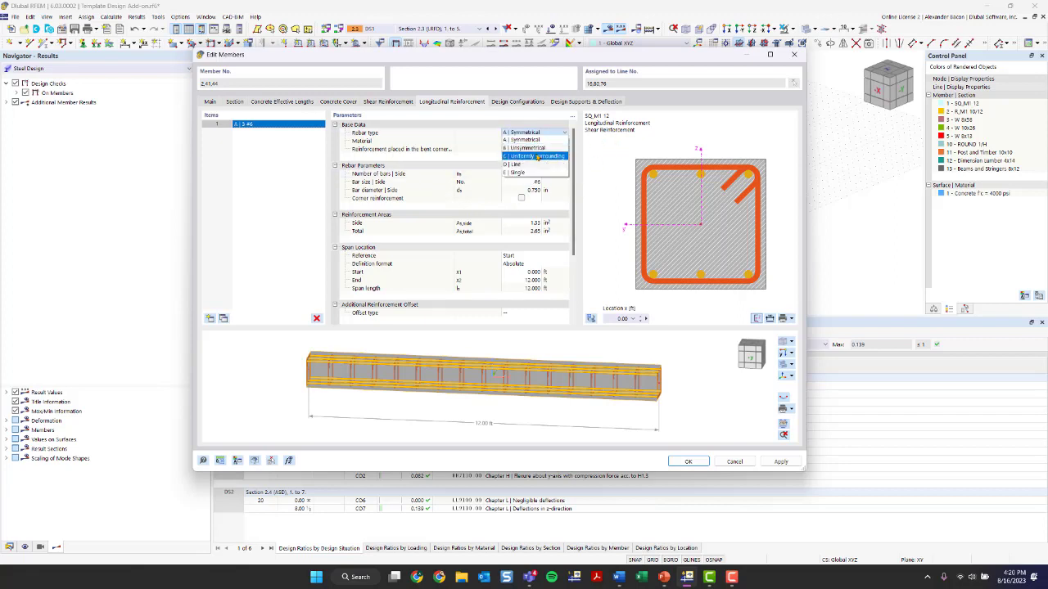
pyautogui.click(540, 156)
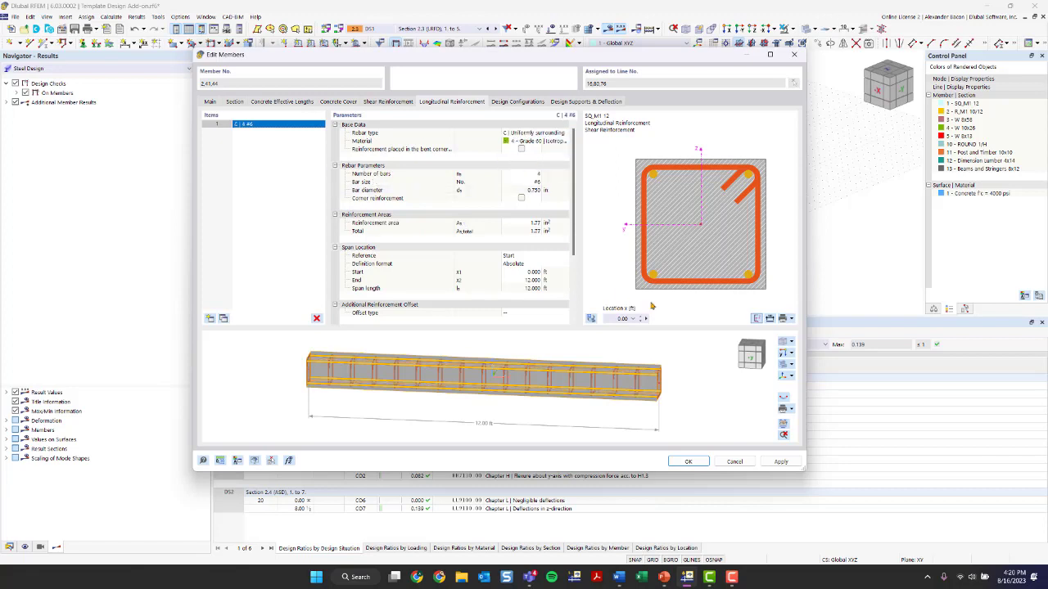
# Set the longitudinal reinforcement bar size to #8
pyautogui.keyDown('ctrl'); pyautogui.moveTo(647, 381); pyautogui.dragTo(585, 381, button='middle'); pyautogui.keyUp('ctrl')
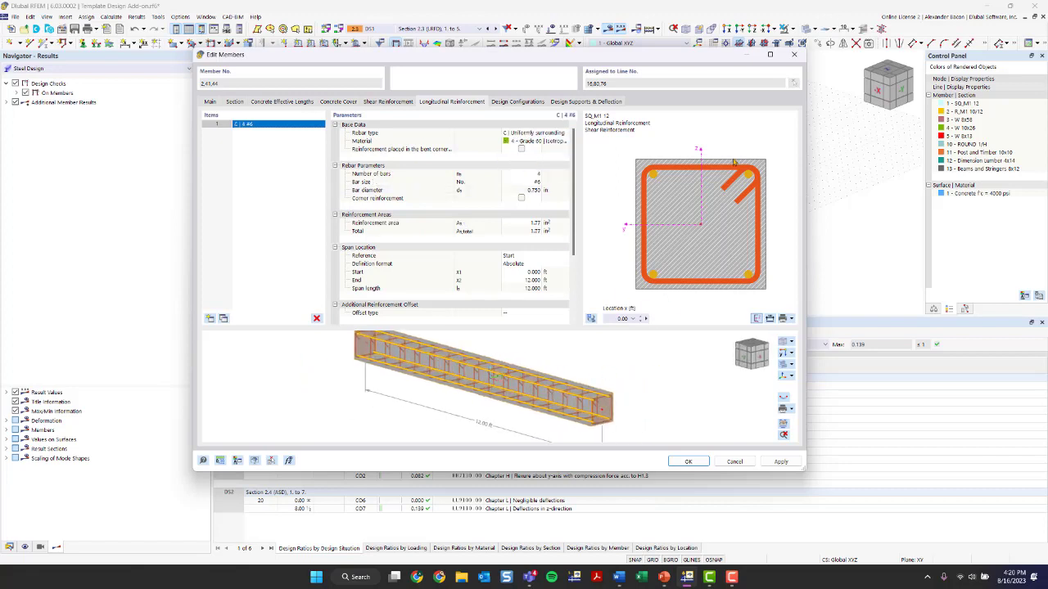
pyautogui.click(532, 175)
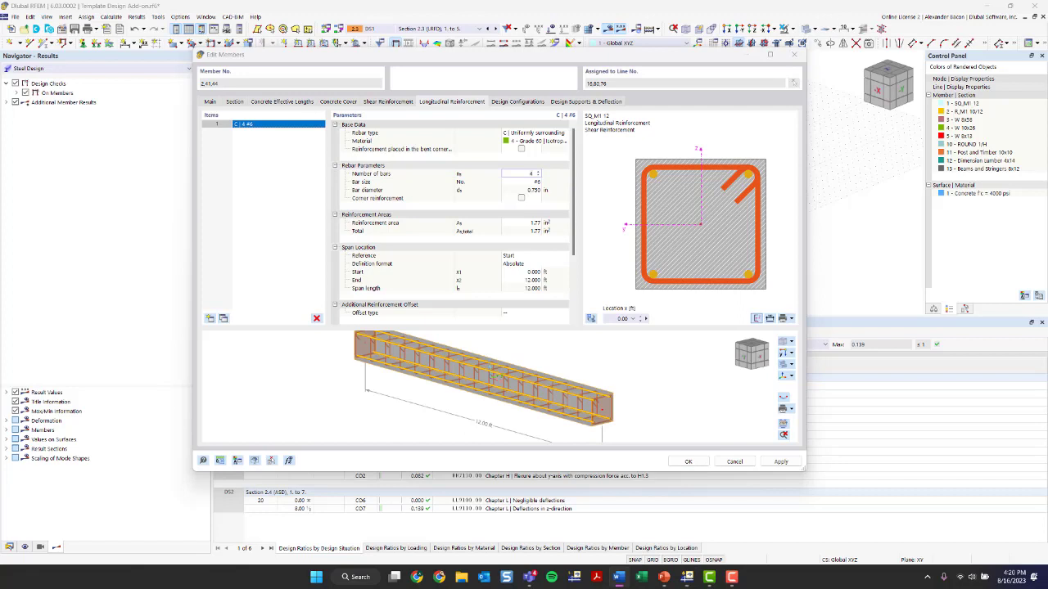
pyautogui.click(537, 182)
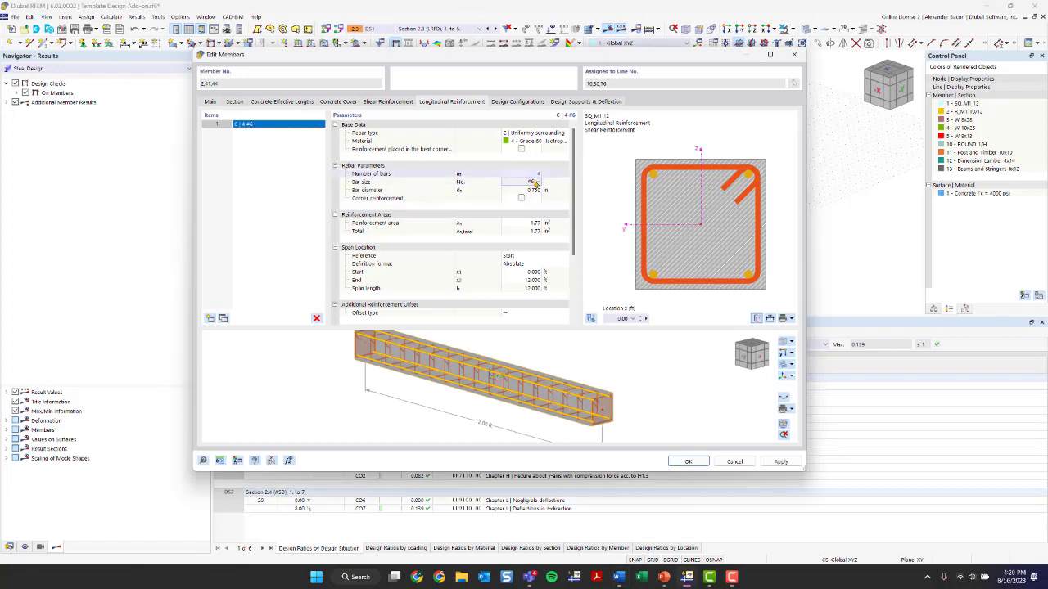
pyautogui.click(537, 182)
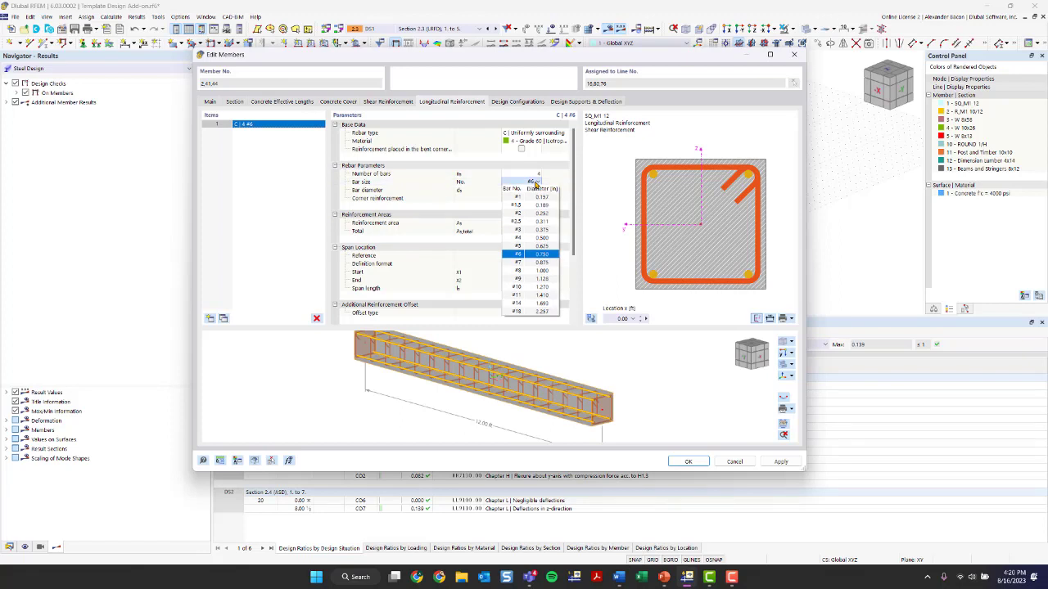
pyautogui.click(531, 273)
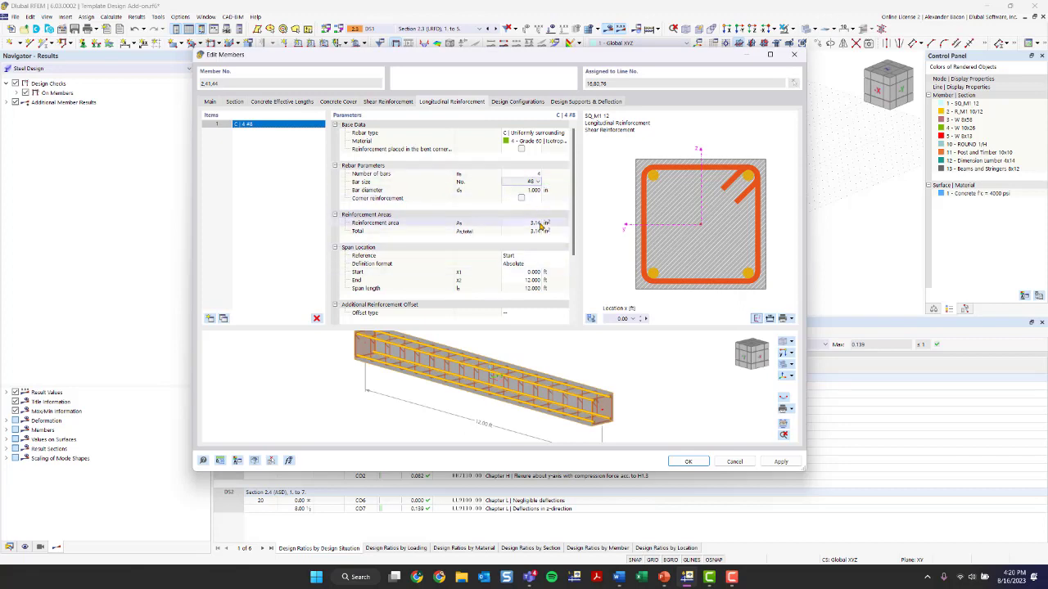
# Review the additional offset and anchorage type options of the longitudinal reinforcement
pyautogui.scroll(-3, 538, 272)
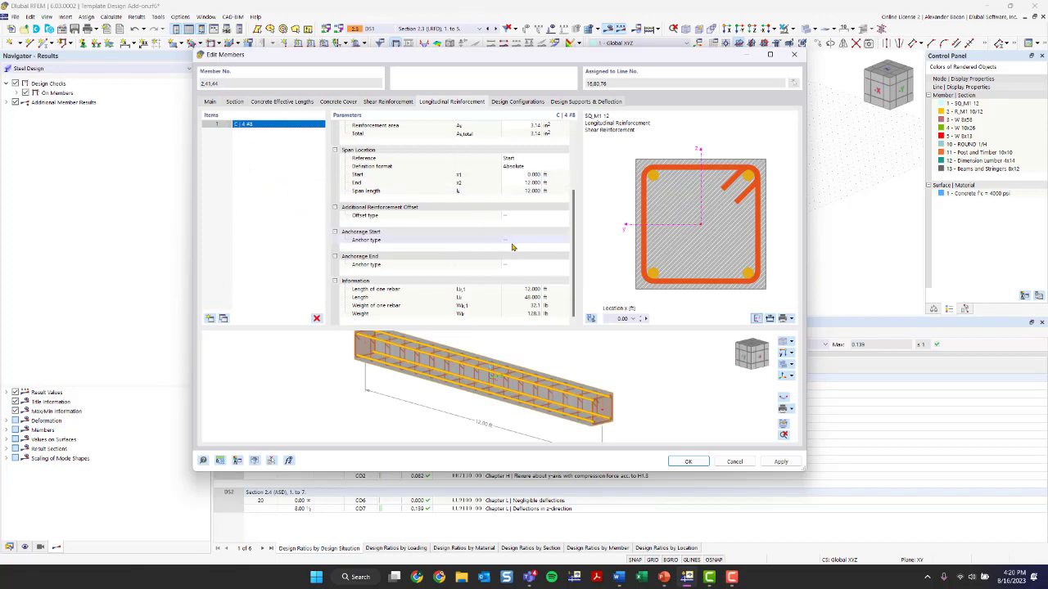
pyautogui.click(514, 218)
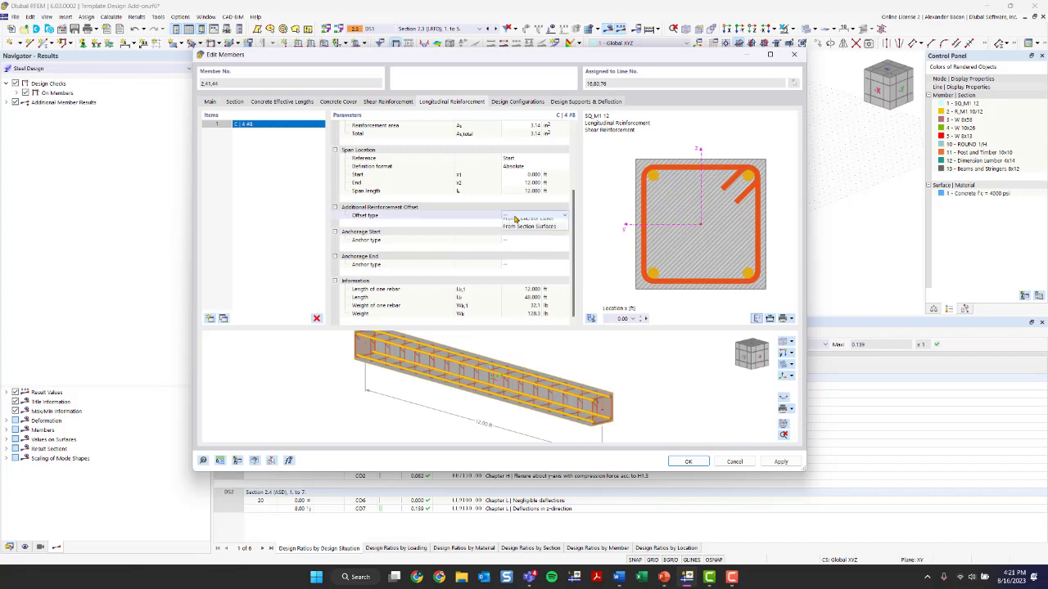
pyautogui.click(524, 241)
pyautogui.click(525, 240)
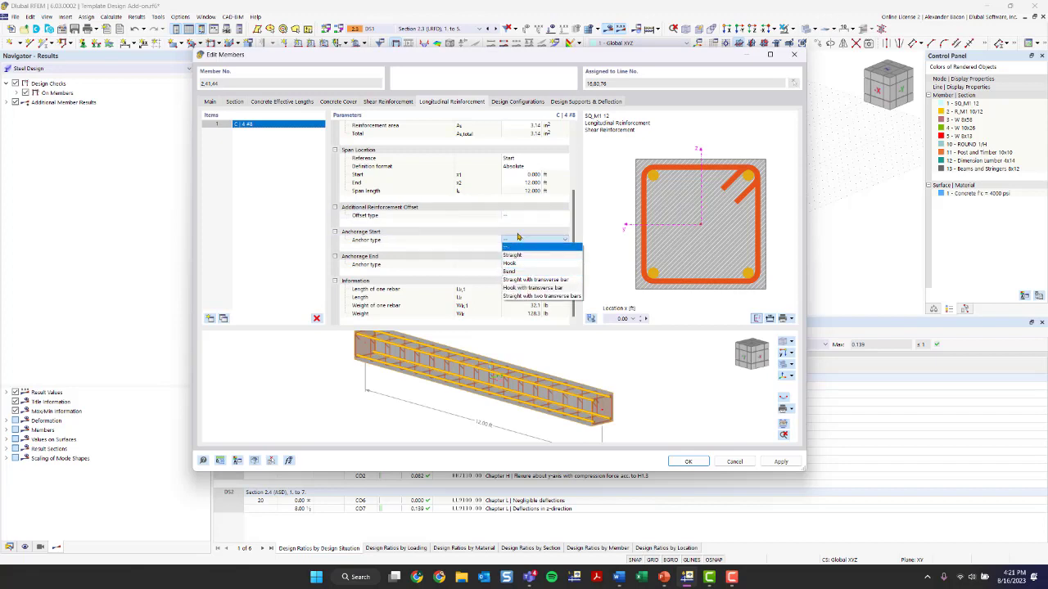
pyautogui.click(518, 246)
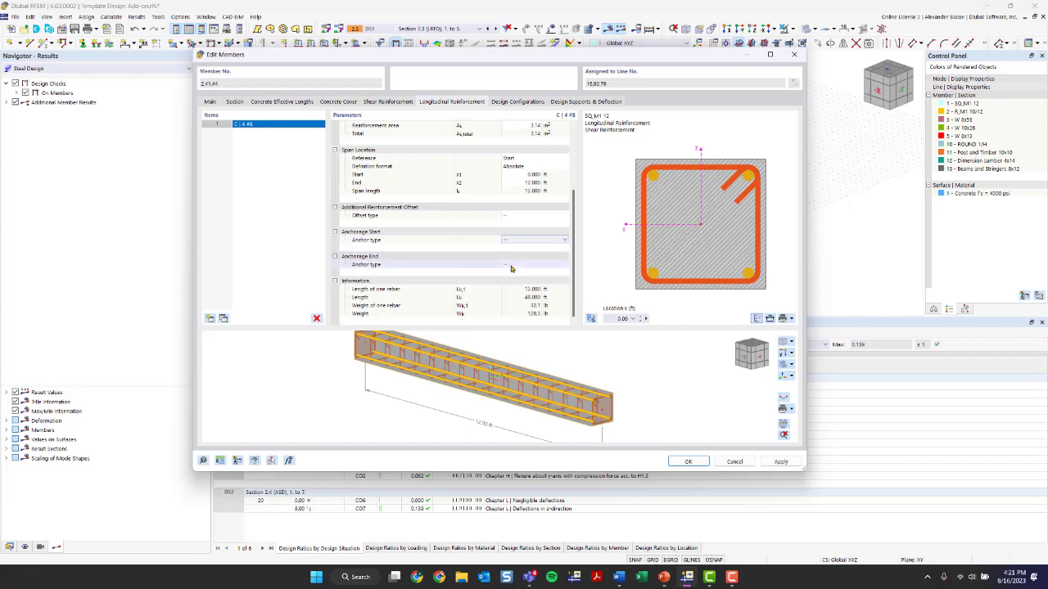
pyautogui.click(510, 264)
# Review the member's ACI 318 strength, serviceability and design support settings and apply the member edits
pyautogui.click(516, 102)
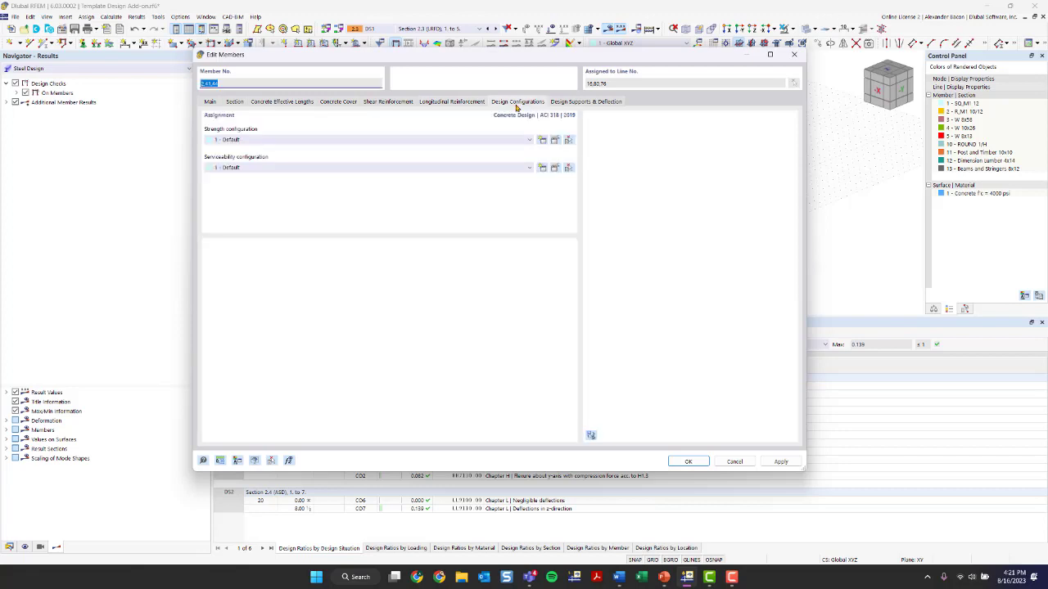
pyautogui.click(556, 142)
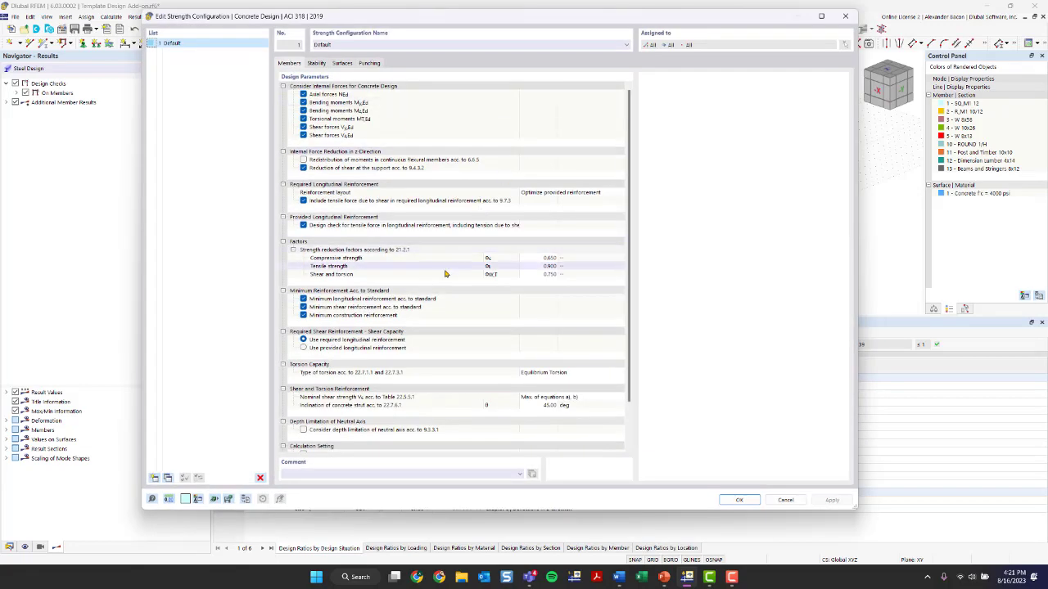
pyautogui.scroll(-1, 445, 278)
pyautogui.scroll(1, 444, 284)
pyautogui.click(317, 63)
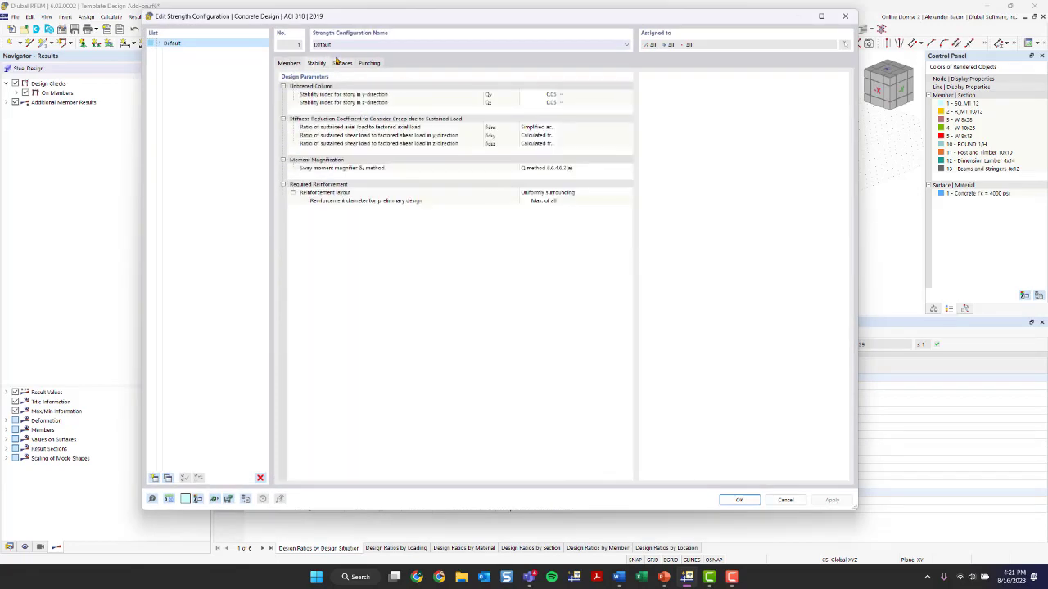
pyautogui.click(339, 63)
pyautogui.click(375, 63)
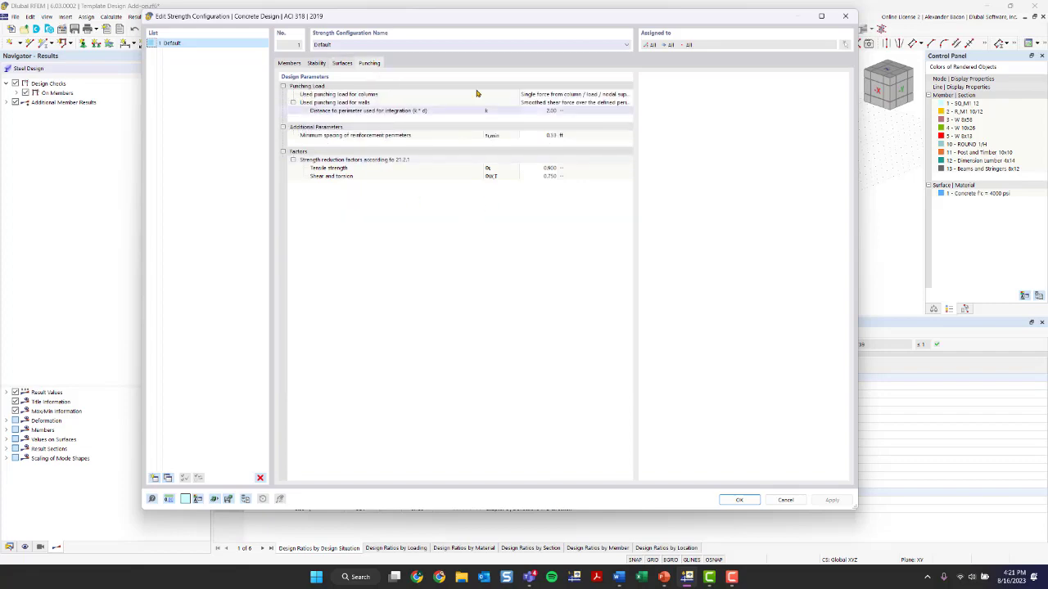
pyautogui.click(846, 16)
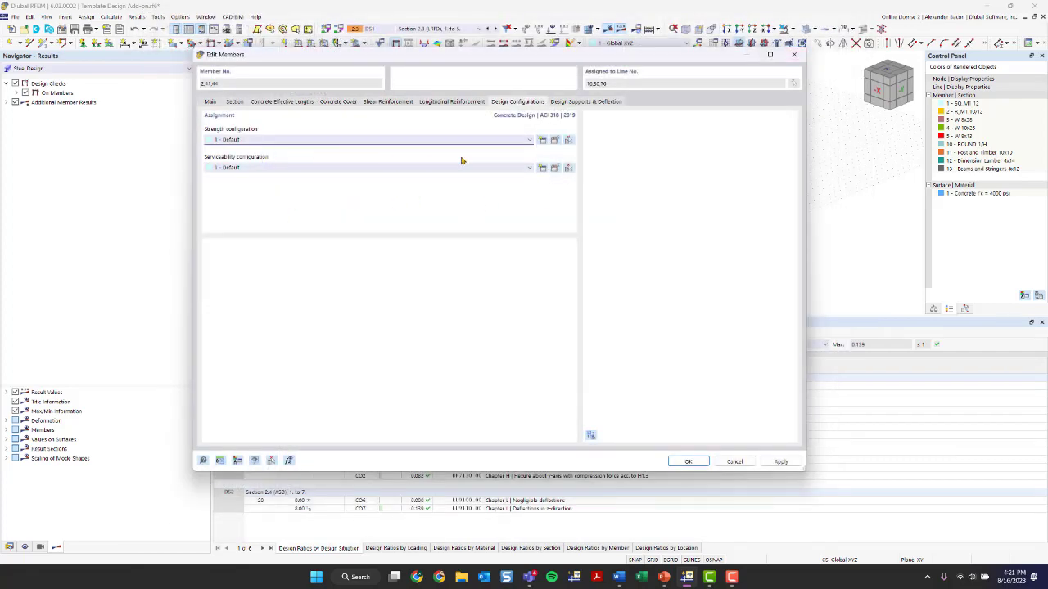
pyautogui.click(556, 168)
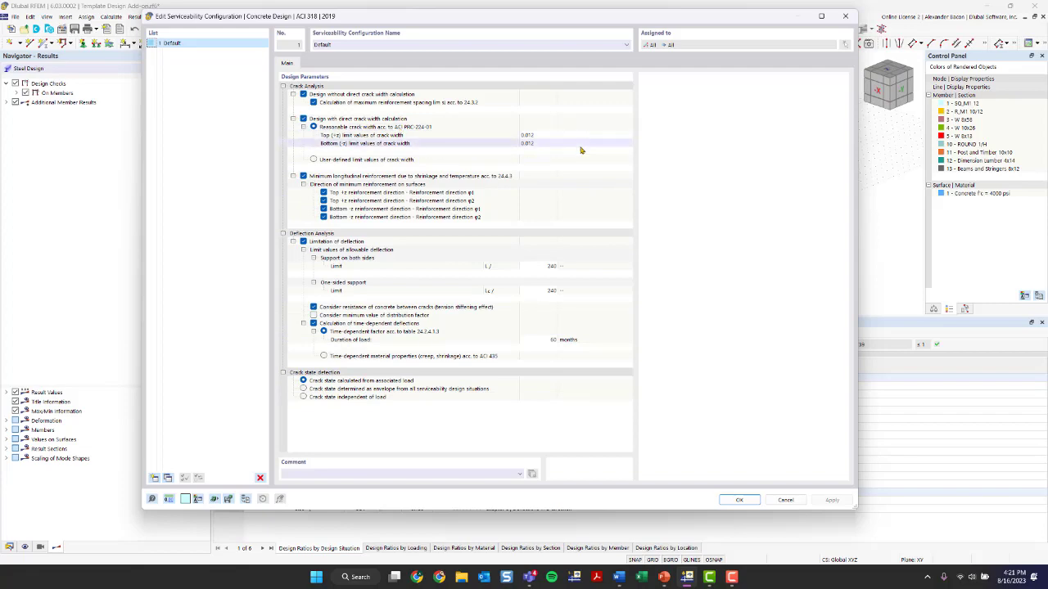
pyautogui.click(846, 15)
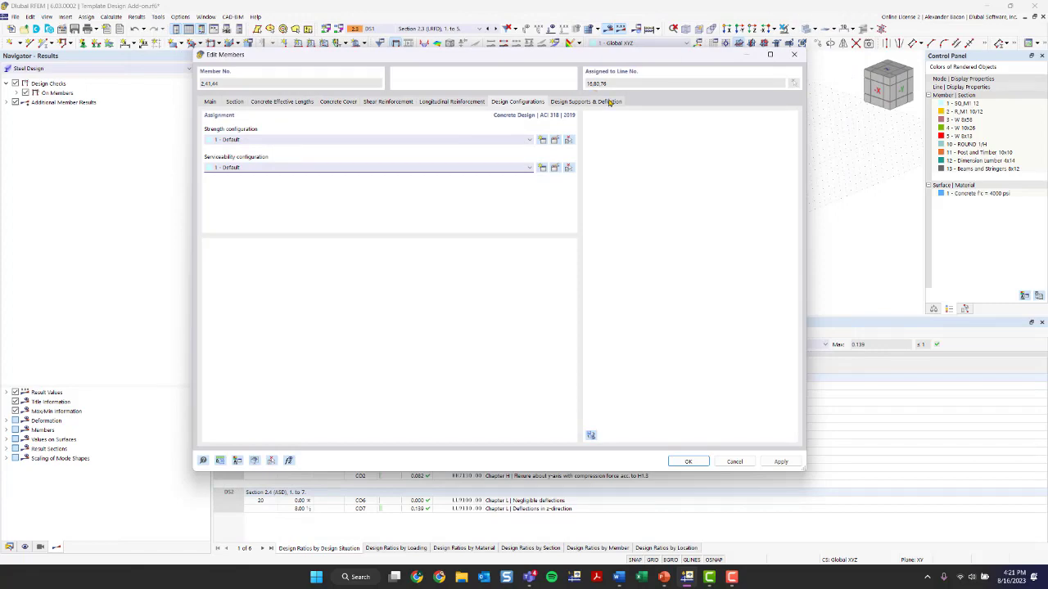
pyautogui.click(609, 102)
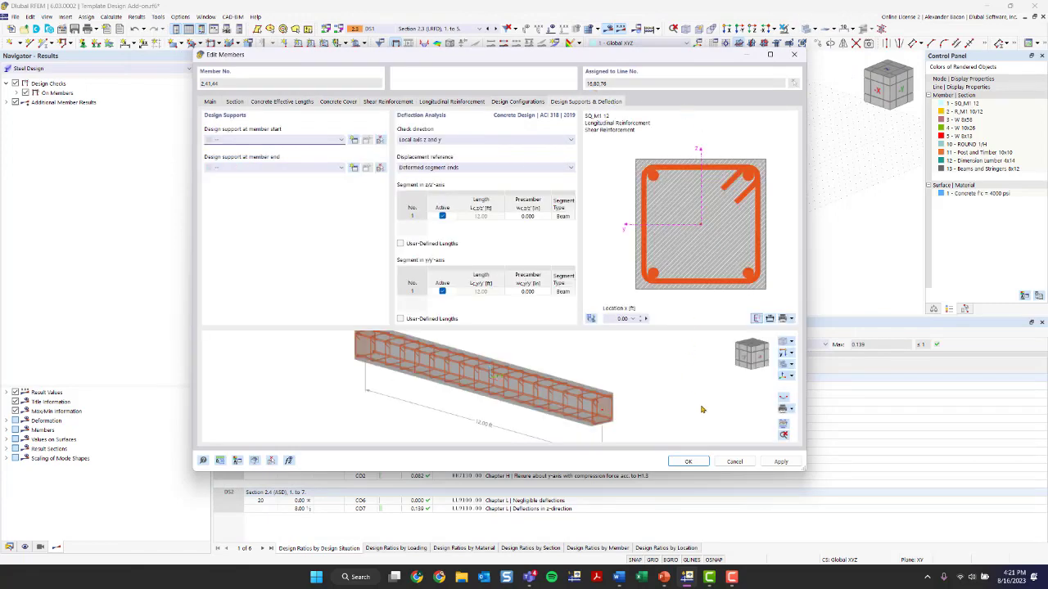
pyautogui.click(701, 462)
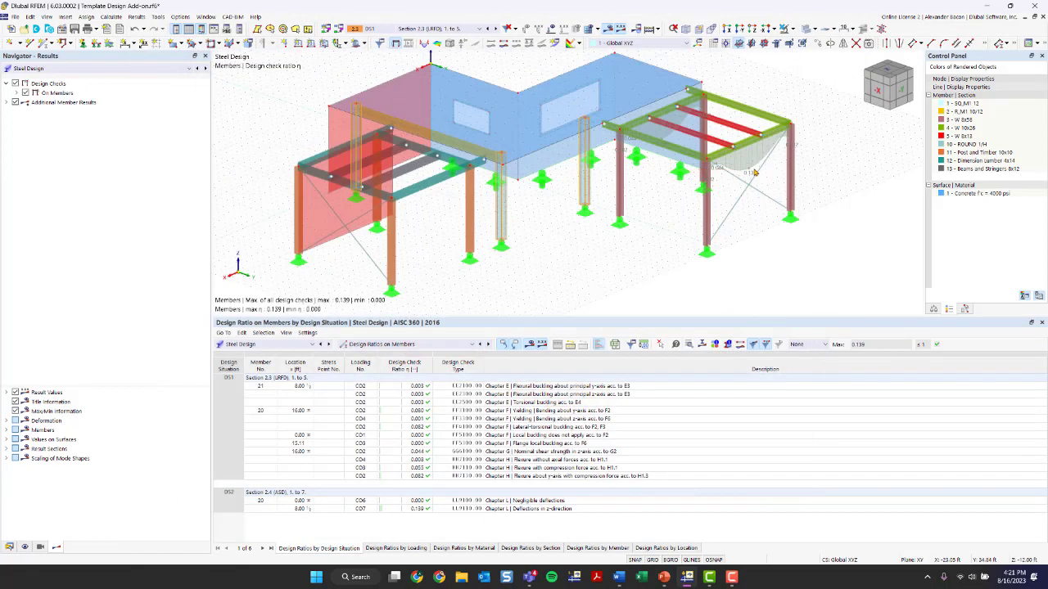
# Switch the results table to Concrete Design and run the concrete design calculation
pyautogui.click(269, 343)
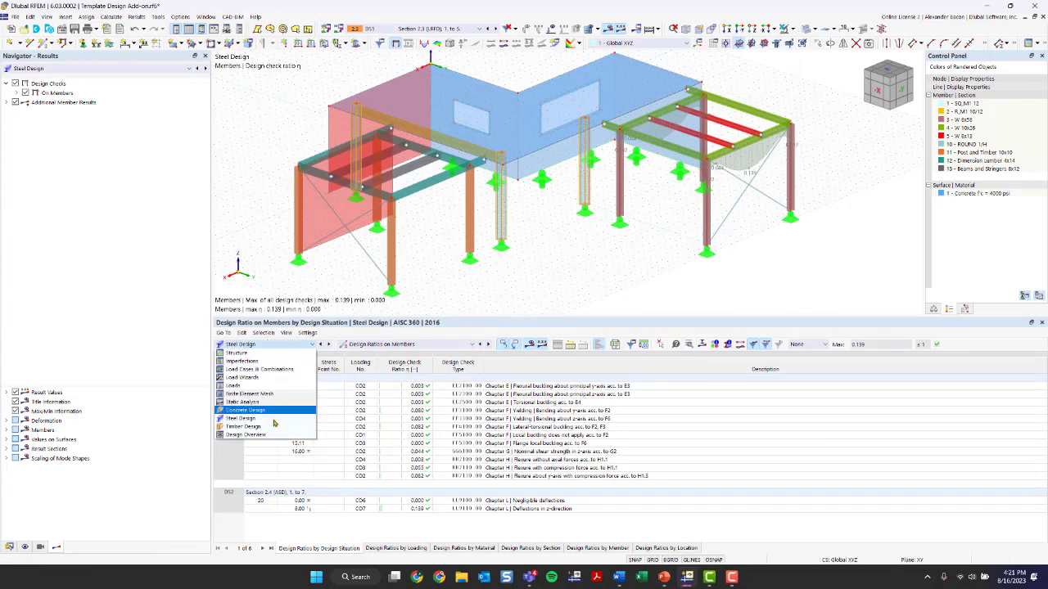
pyautogui.click(254, 410)
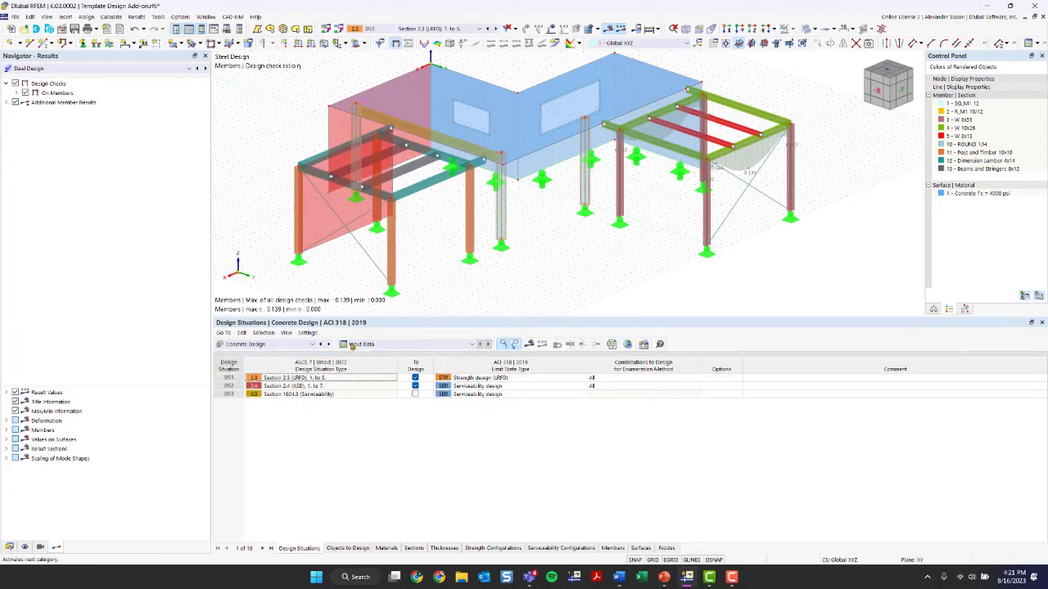
pyautogui.click(529, 344)
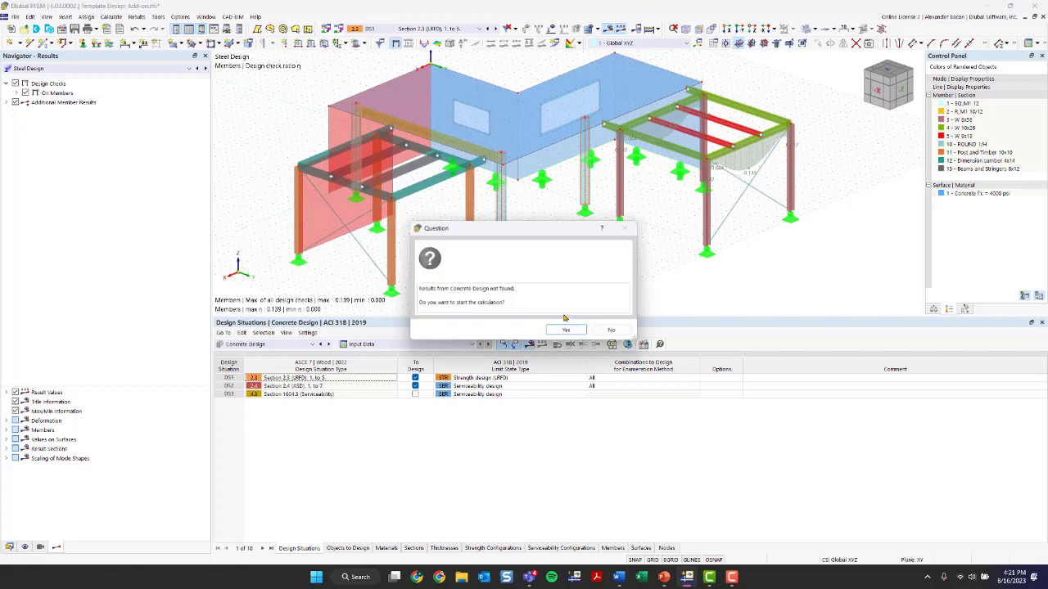
pyautogui.click(566, 330)
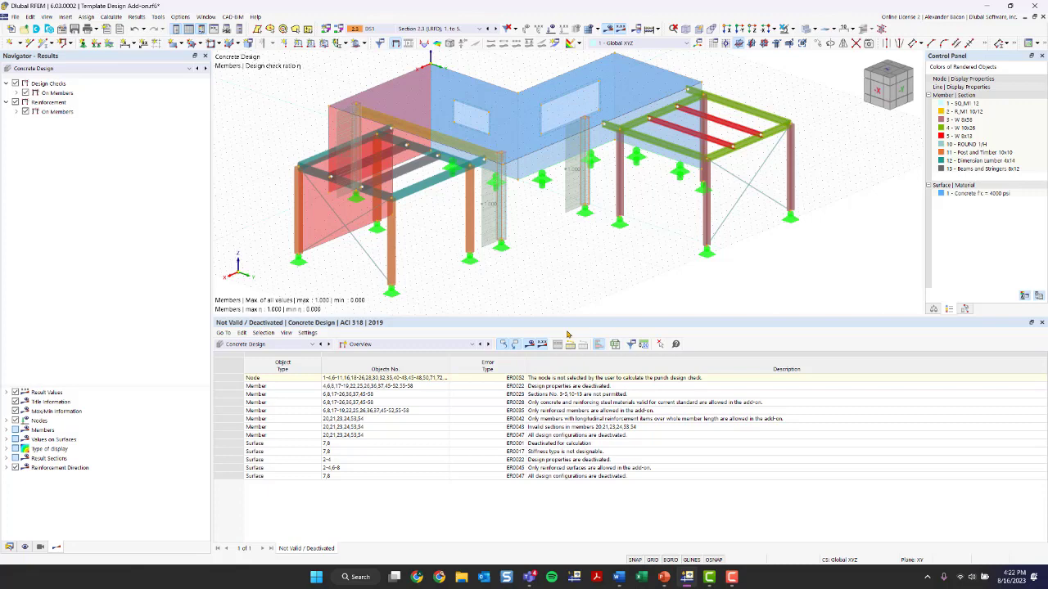
# View the concrete design ratios on members and return to the input data
pyautogui.click(458, 344)
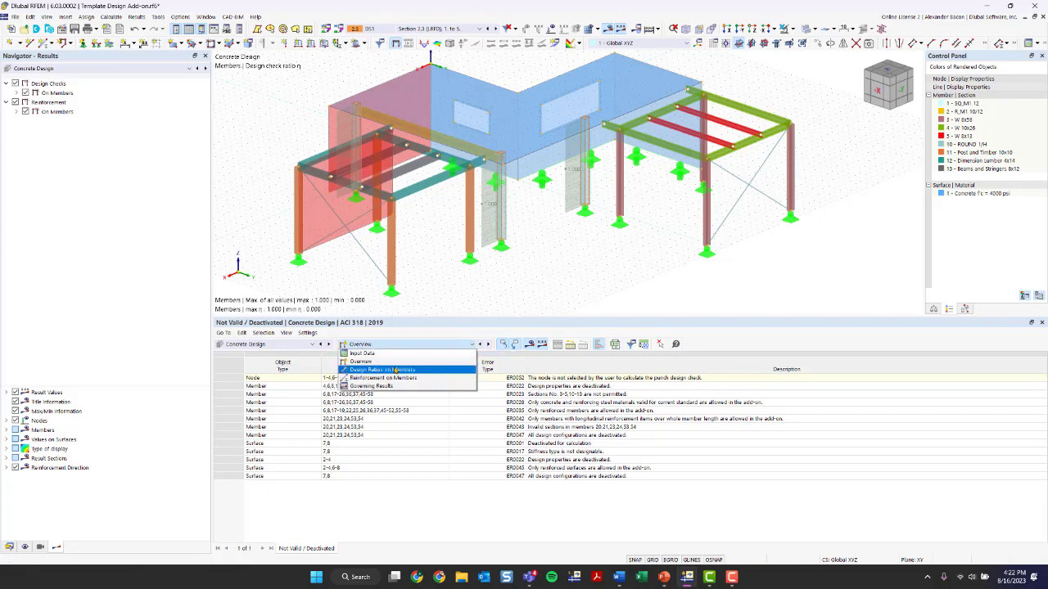
pyautogui.click(396, 370)
pyautogui.click(389, 342)
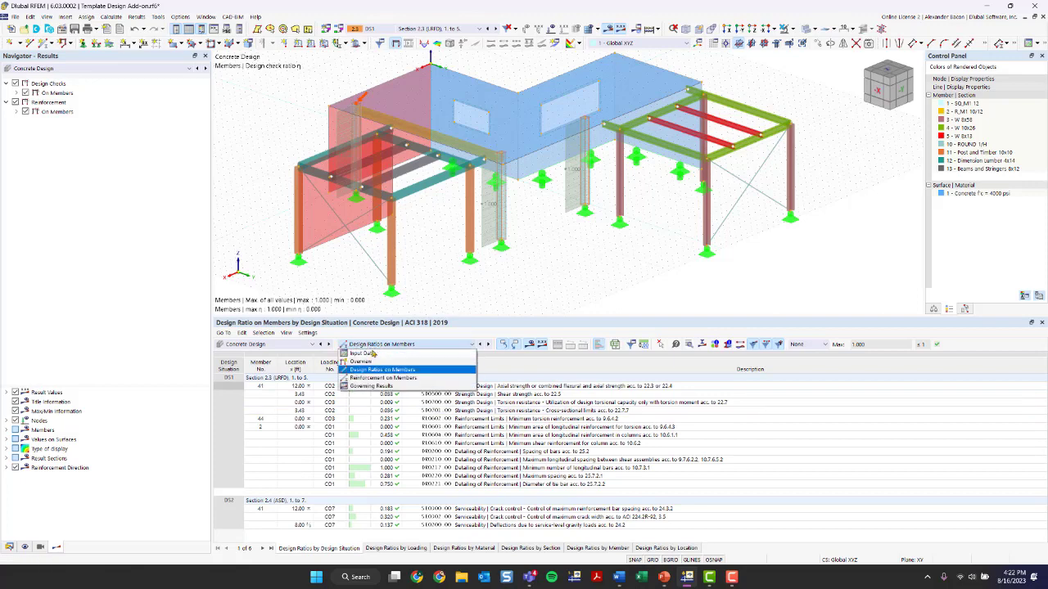
pyautogui.click(366, 354)
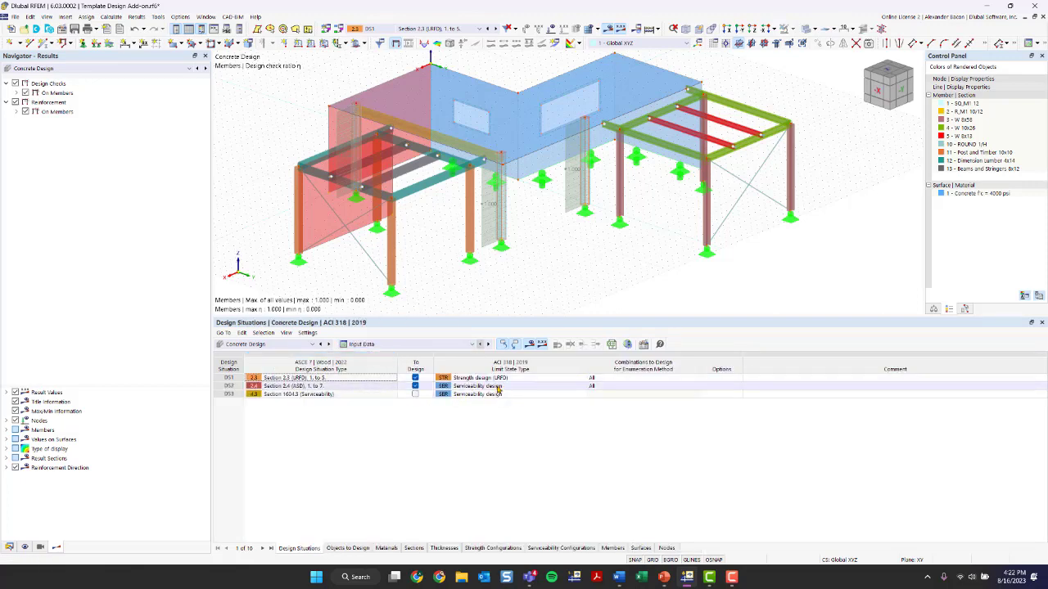
# Exclude nodes with punching and surfaces from the concrete design objects
pyautogui.click(345, 547)
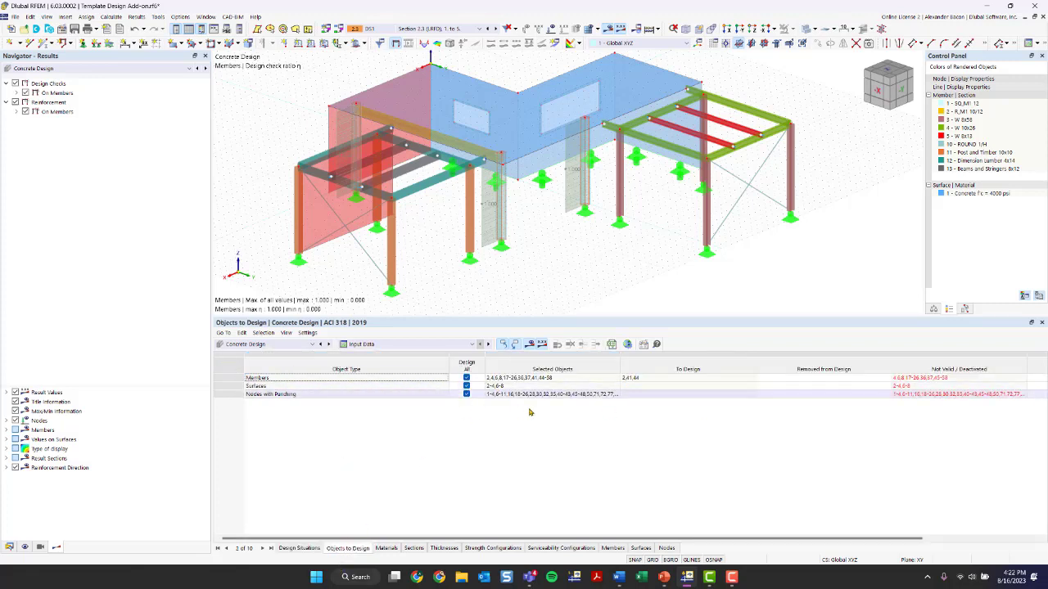
pyautogui.click(467, 395)
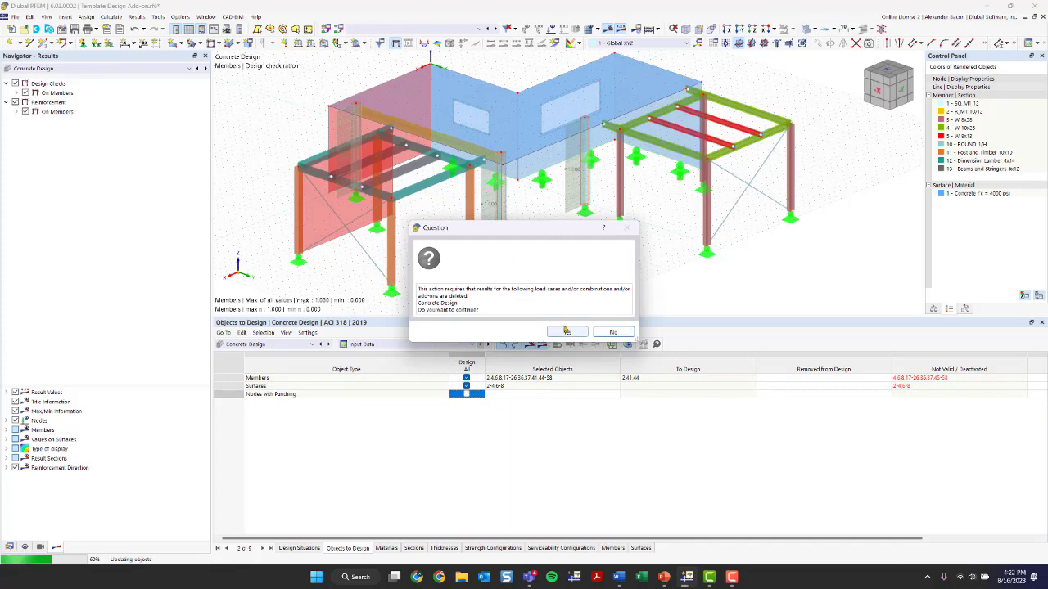
pyautogui.click(566, 332)
pyautogui.click(466, 386)
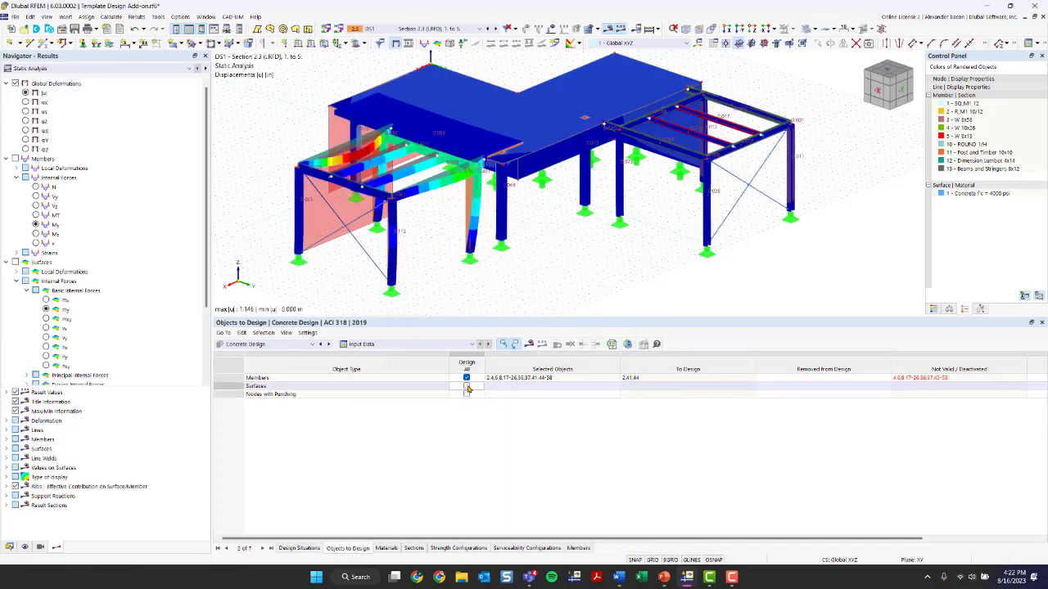
# Turn off designing all members and select members 2, 41 and 44 as the concrete design objects
pyautogui.click(465, 378)
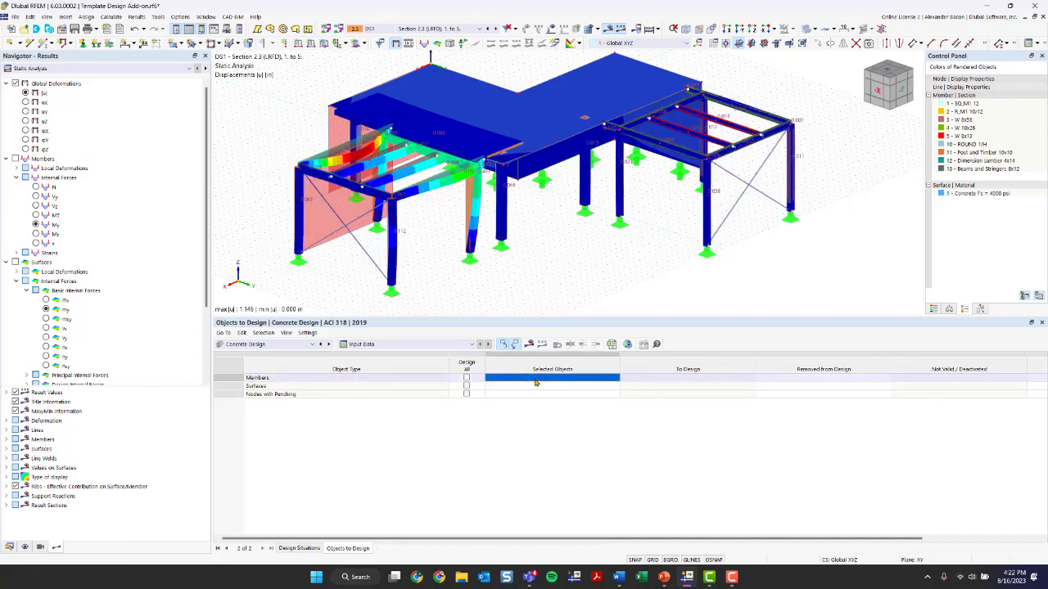
pyautogui.click(616, 377)
pyautogui.click(468, 200)
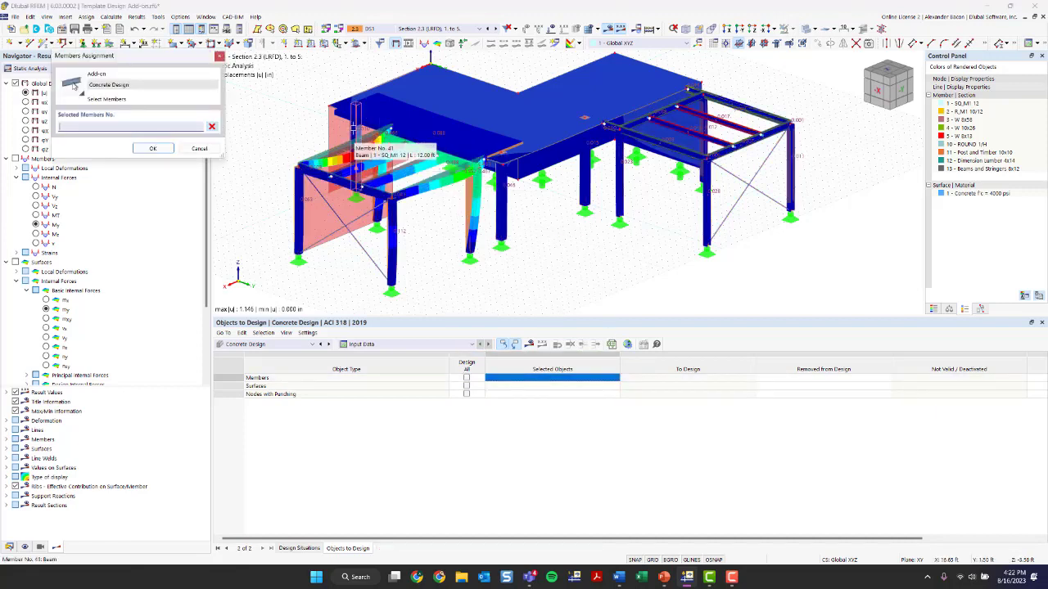
pyautogui.click(501, 216)
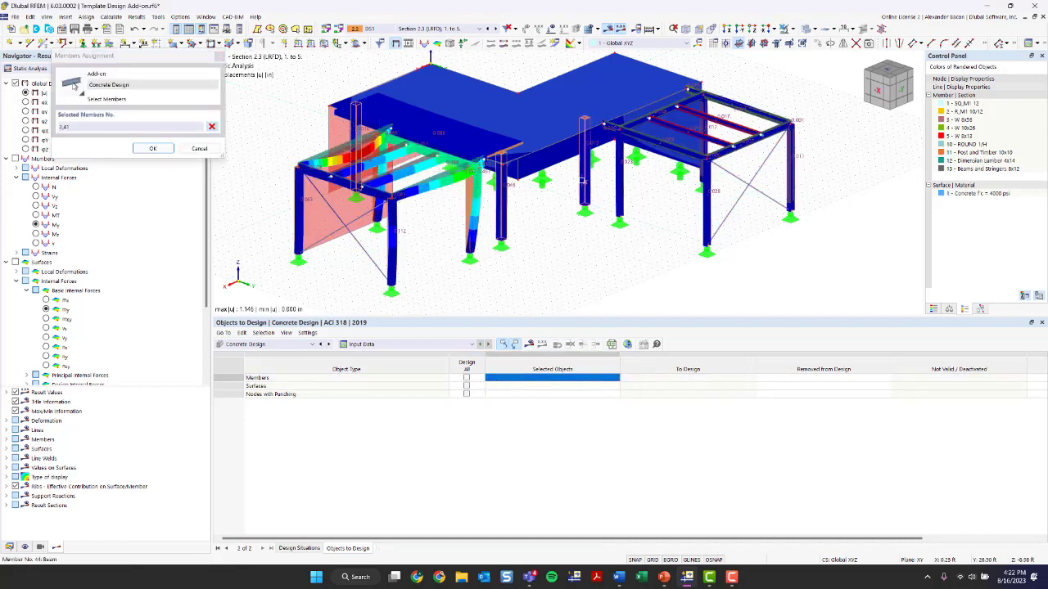
pyautogui.click(586, 188)
pyautogui.click(160, 150)
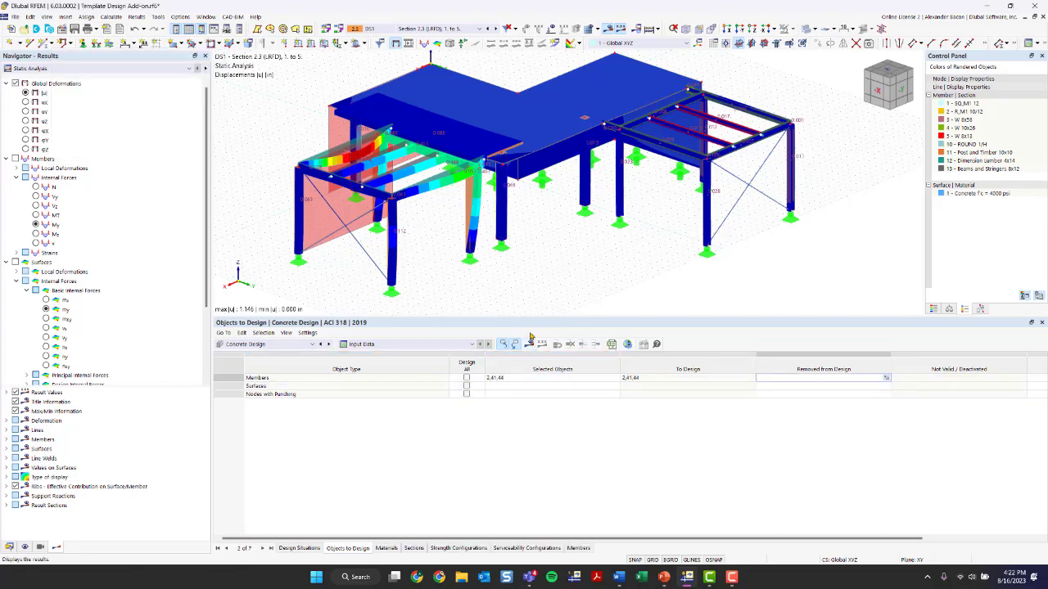
# Run the concrete design calculation for the selected members
pyautogui.keyDown('ctrl'); pyautogui.moveTo(507, 283); pyautogui.dragTo(459, 281, button='middle'); pyautogui.keyUp('ctrl')
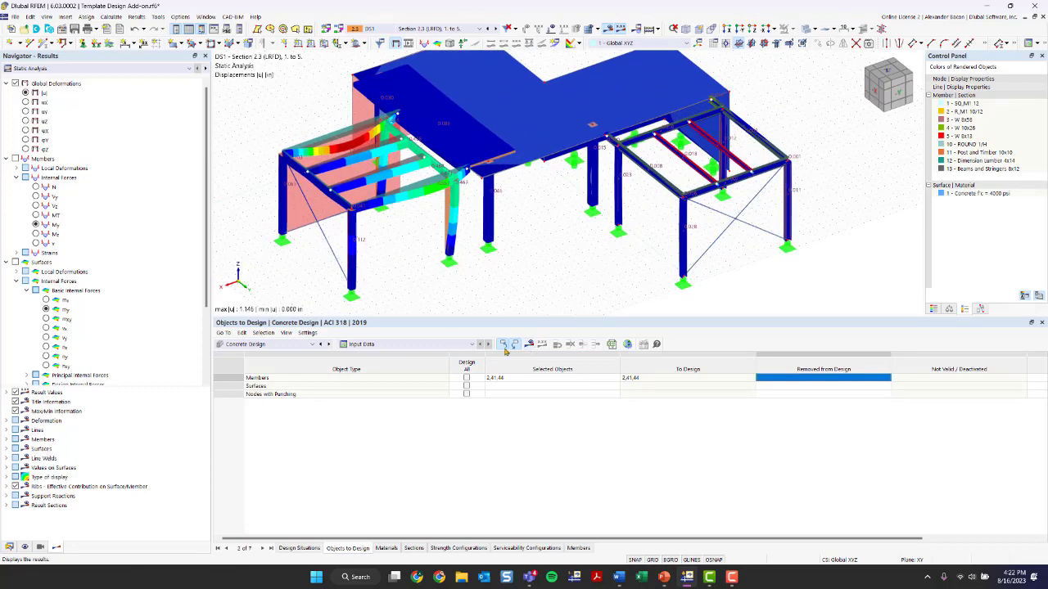
pyautogui.click(504, 347)
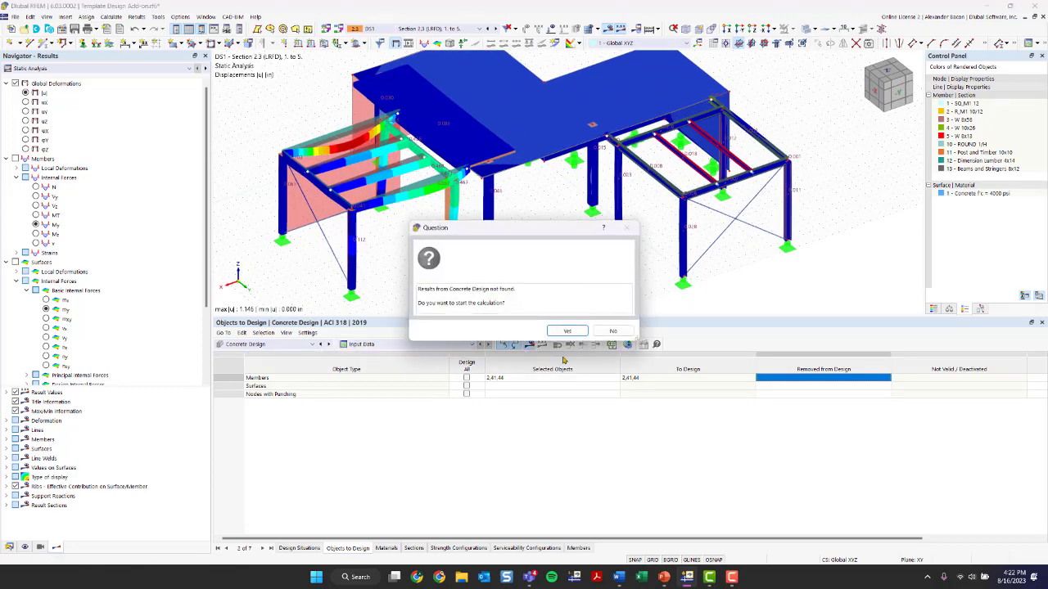
pyautogui.click(563, 330)
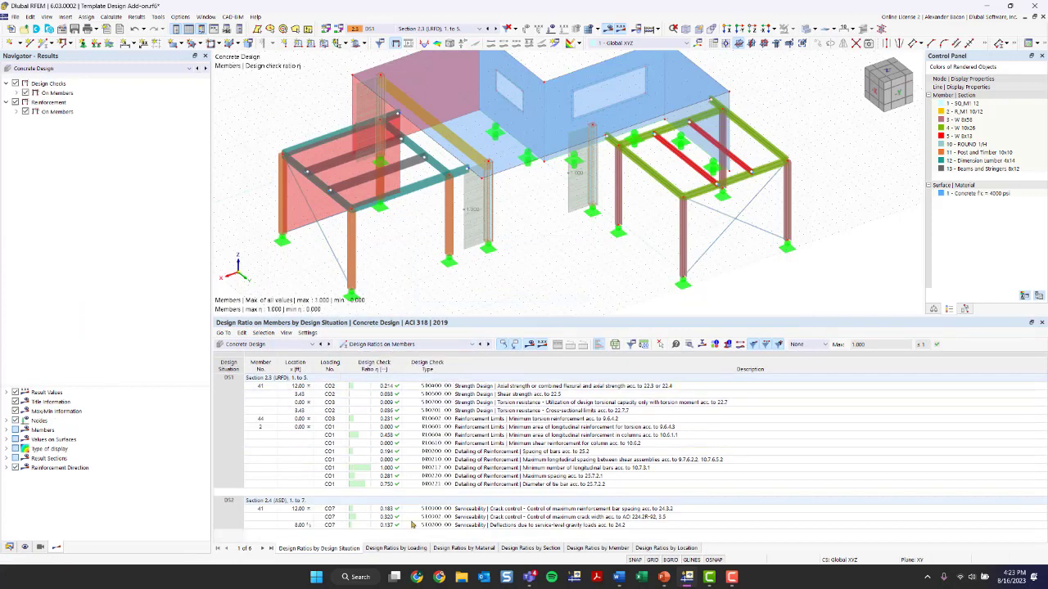
# Open the design check details for member 2's minimum number of longitudinal bars check
pyautogui.scroll(2, 487, 192)
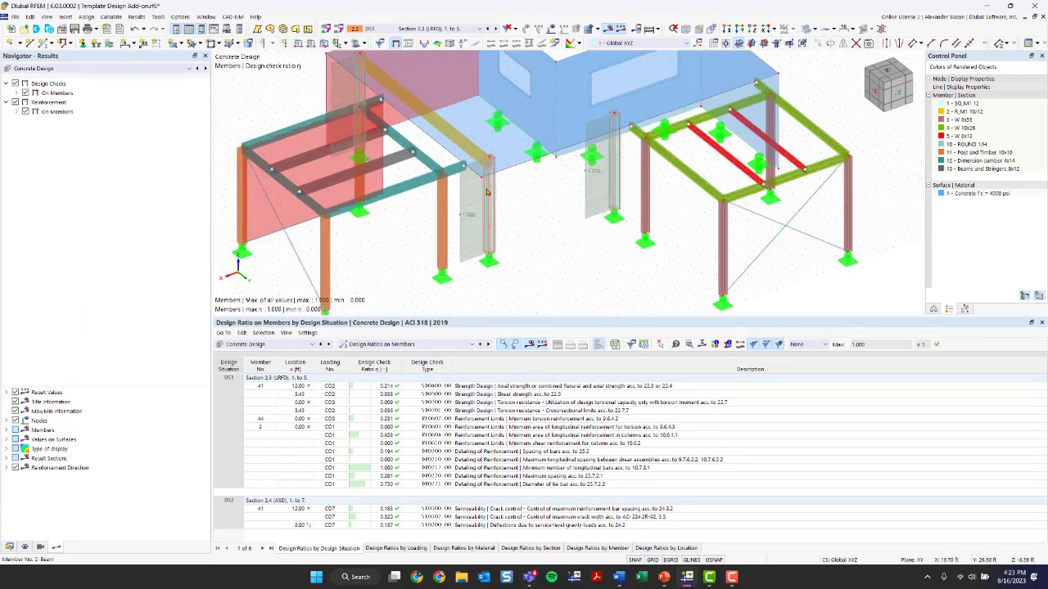
pyautogui.scroll(5, 487, 191)
pyautogui.scroll(-5, 551, 225)
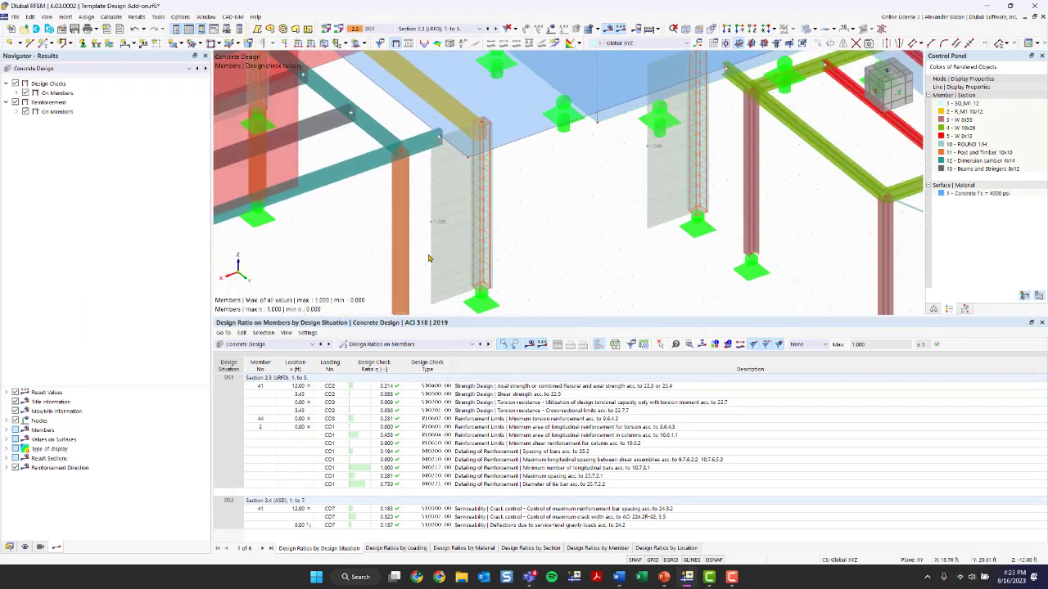
pyautogui.scroll(-1, 589, 205)
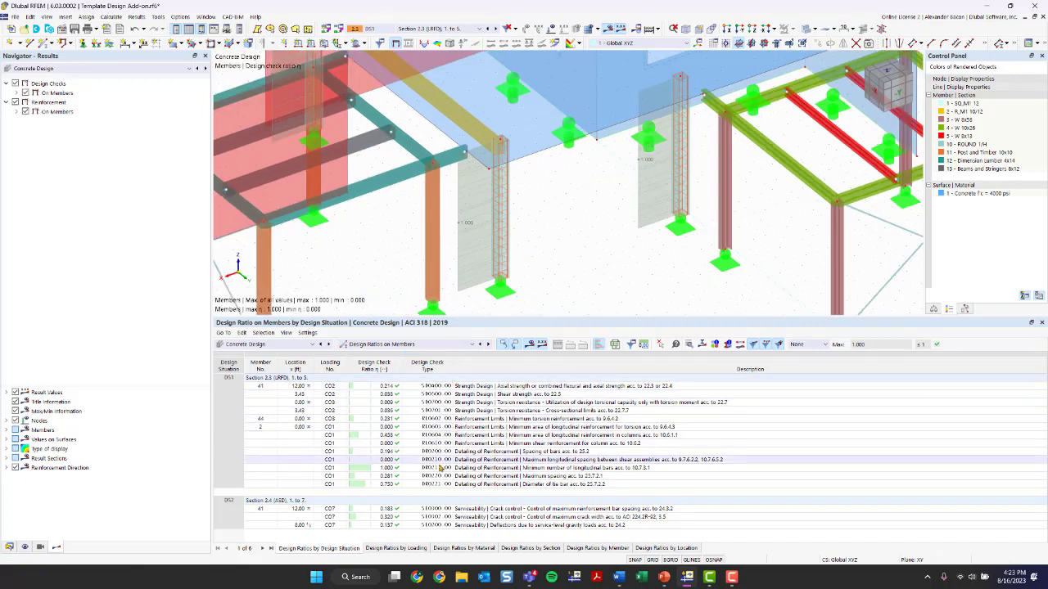
pyautogui.click(392, 469)
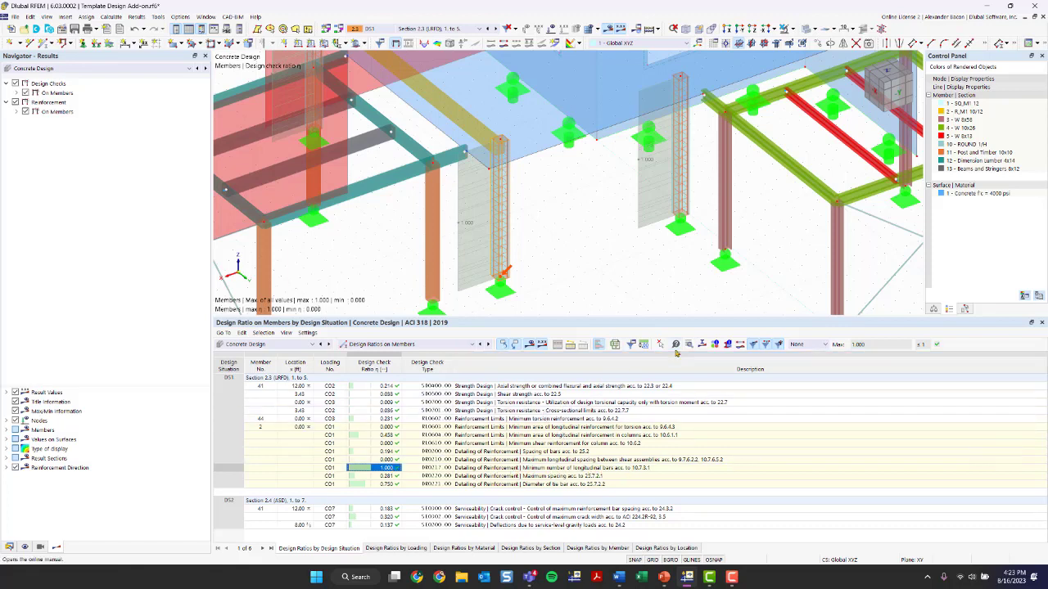
pyautogui.doubleClick(721, 465)
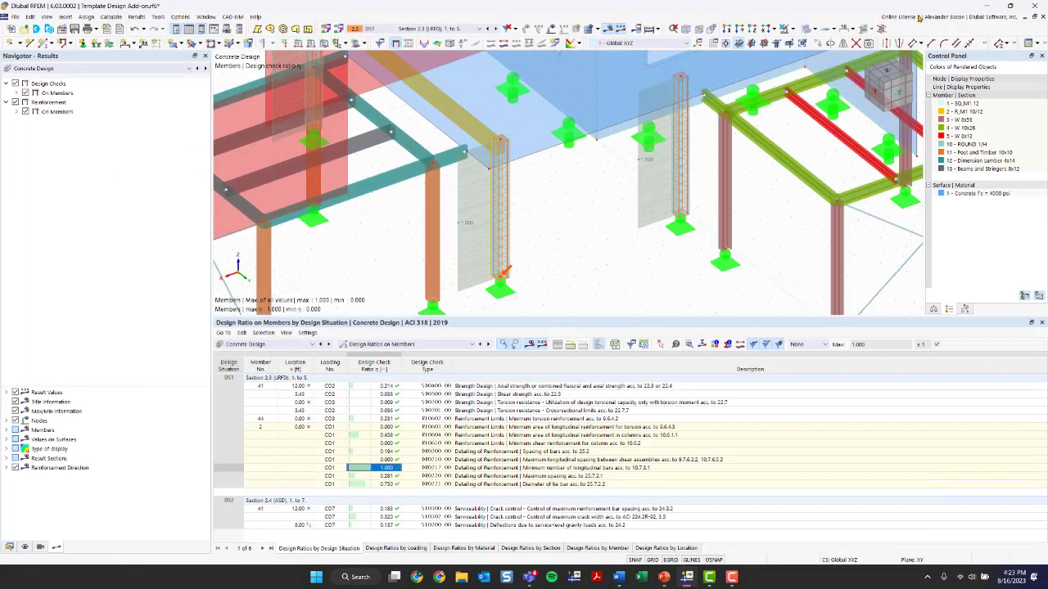
pyautogui.click(923, 11)
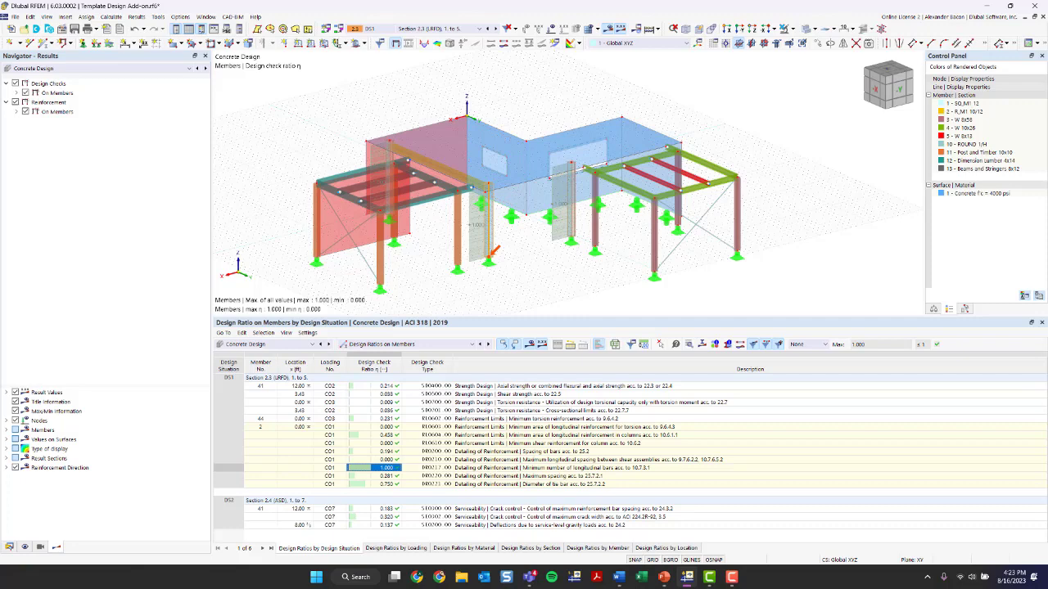
# Open member 41's axial and flexural strength check details and display its interaction diagram
pyautogui.click(578, 386)
pyautogui.doubleClick(581, 388)
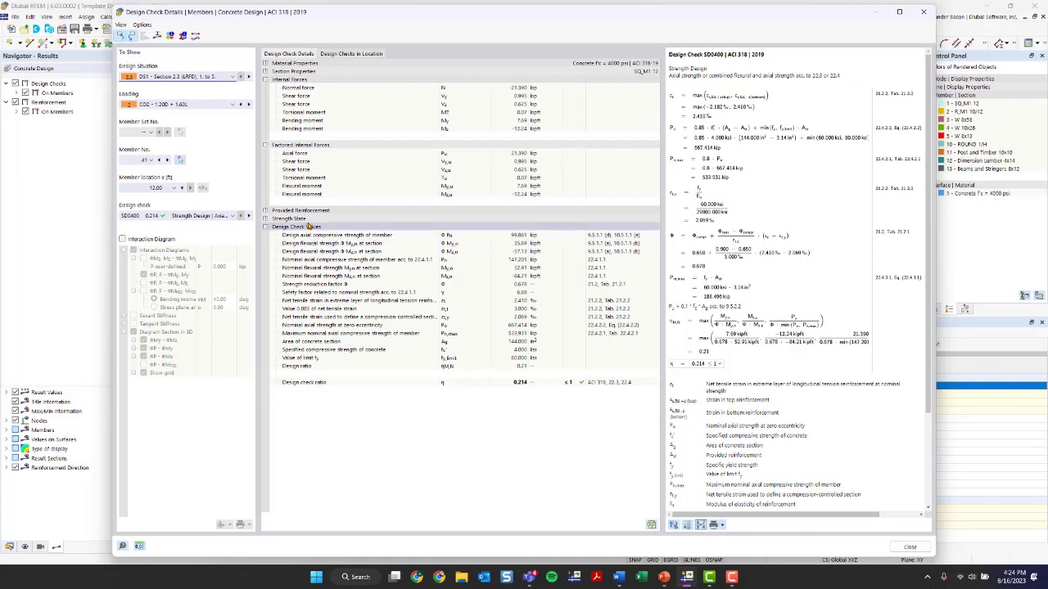
pyautogui.click(123, 239)
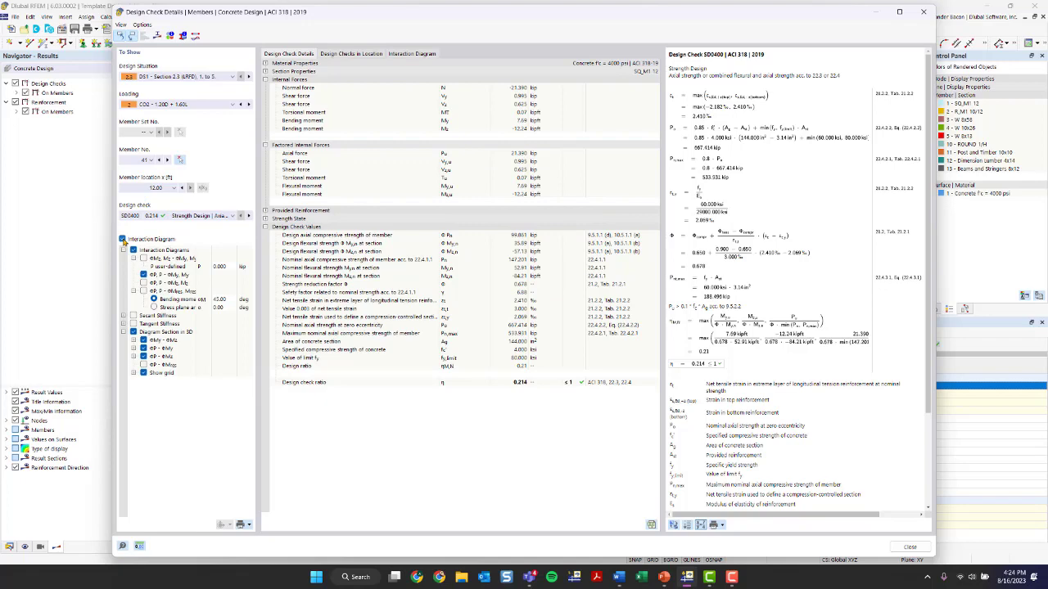
pyautogui.click(400, 57)
pyautogui.keyDown('ctrl'); pyautogui.moveTo(796, 299); pyautogui.dragTo(832, 347, button='middle'); pyautogui.keyUp('ctrl')
pyautogui.scroll(-3, 614, 173)
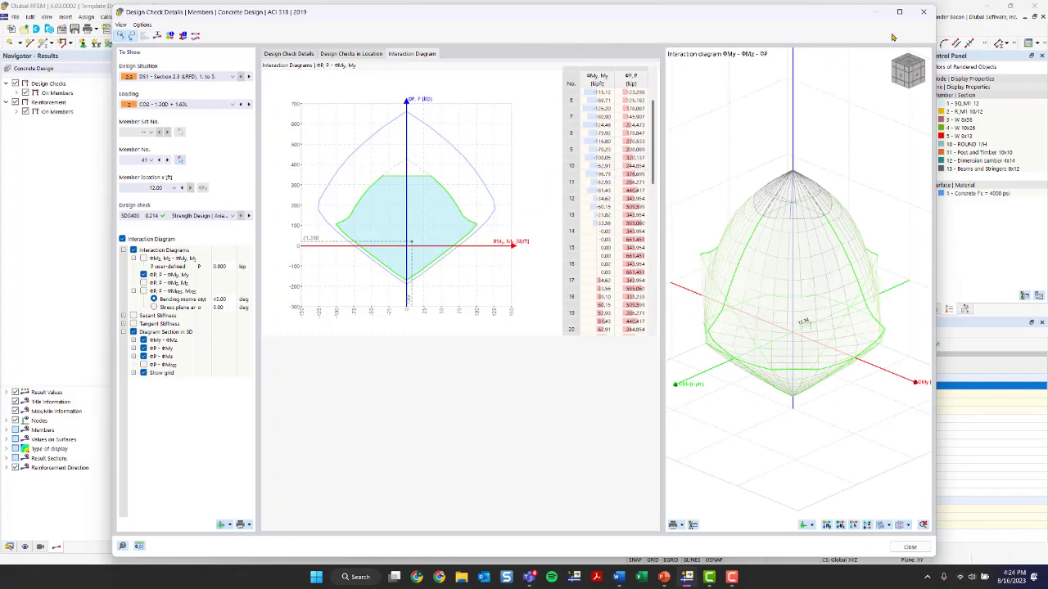
pyautogui.click(923, 12)
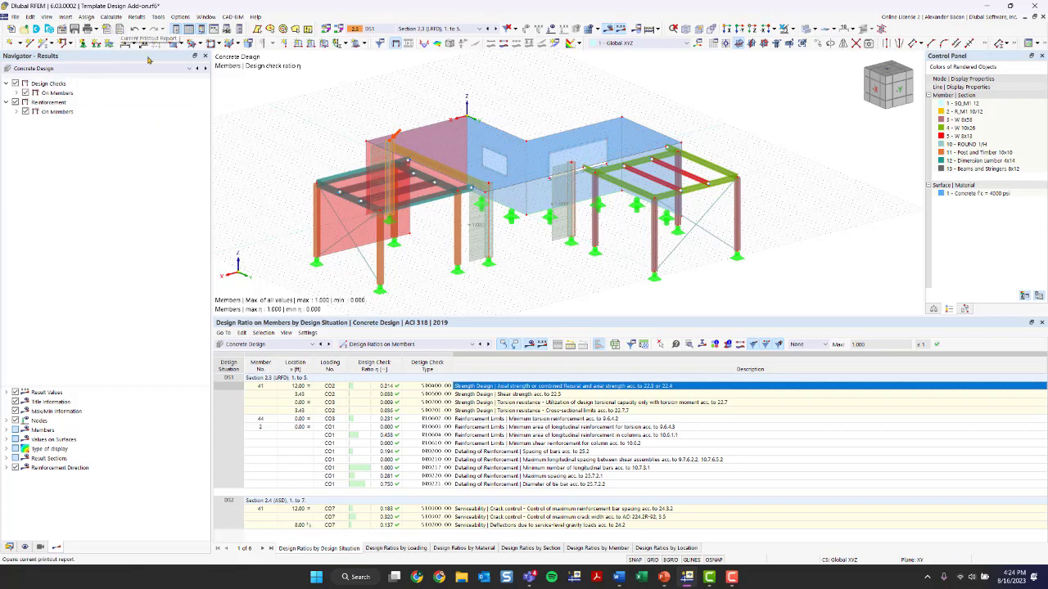
# Enlarge the model view and create a new printout report
pyautogui.moveTo(319, 317); pyautogui.dragTo(313, 411)
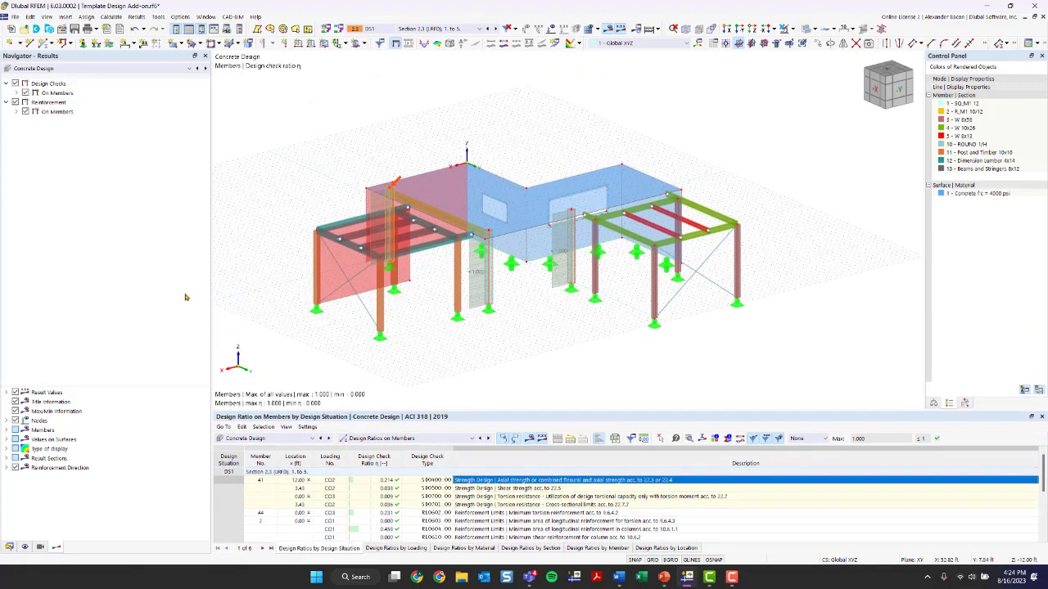
pyautogui.moveTo(209, 297); pyautogui.dragTo(119, 297)
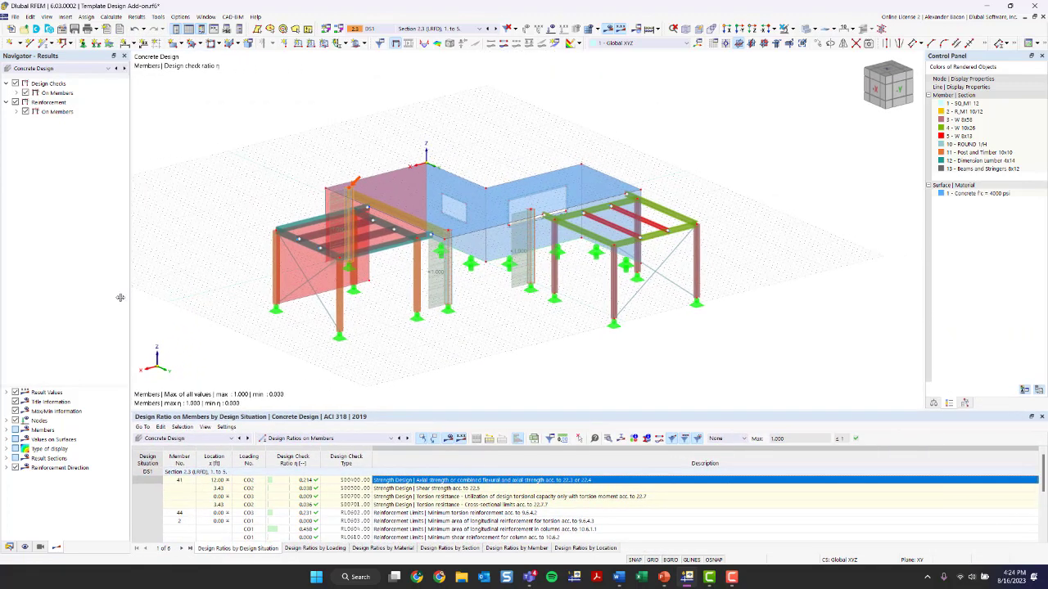
pyautogui.click(9, 547)
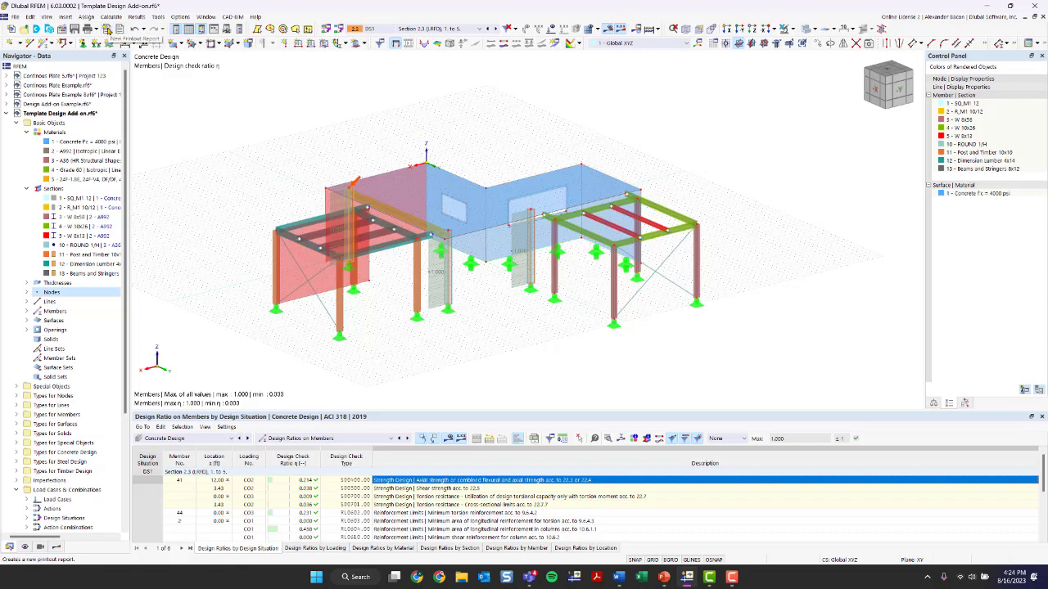
pyautogui.click(106, 29)
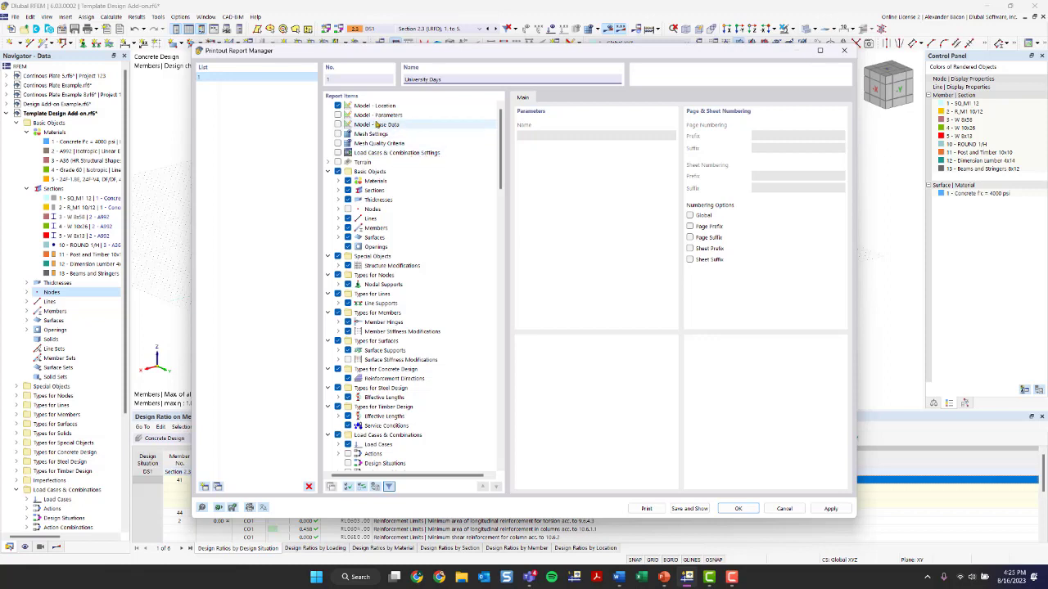
# Browse the report items tree, expanding Members and Surfaces, then collapse all branches
pyautogui.scroll(-2, 377, 124)
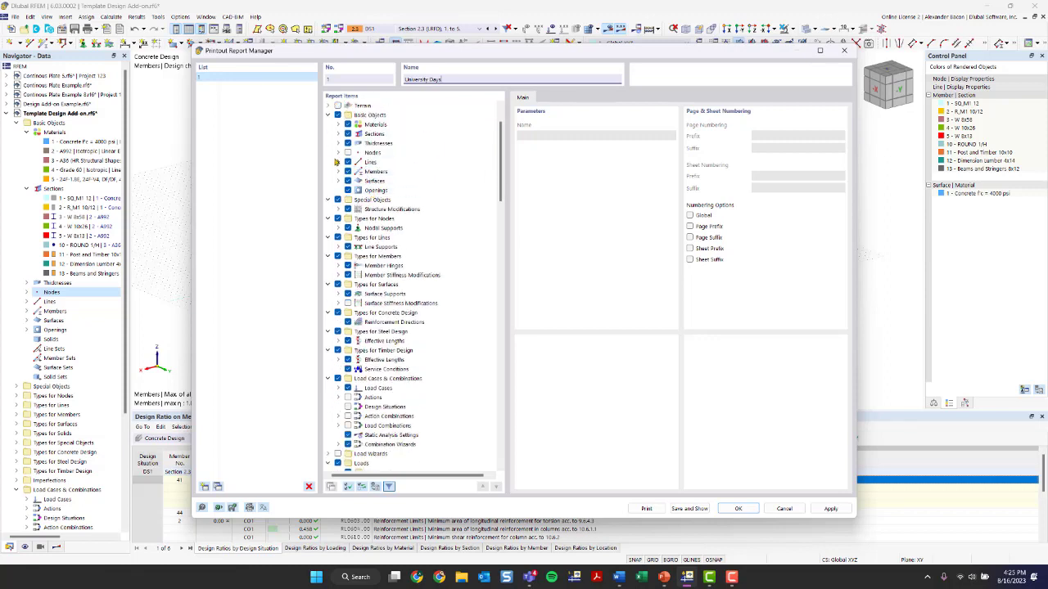
pyautogui.click(338, 171)
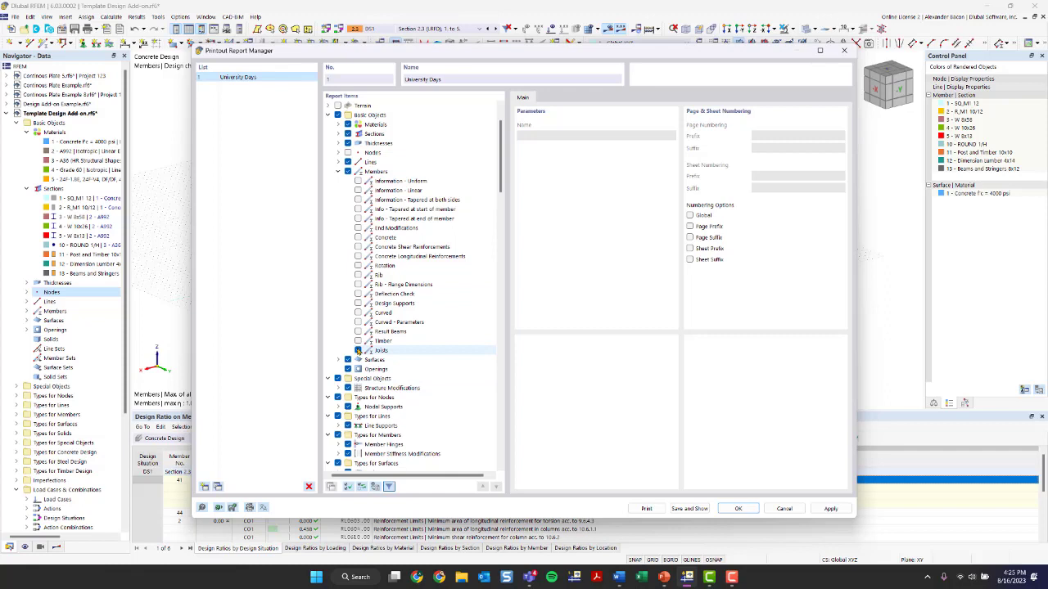
pyautogui.scroll(2, 361, 343)
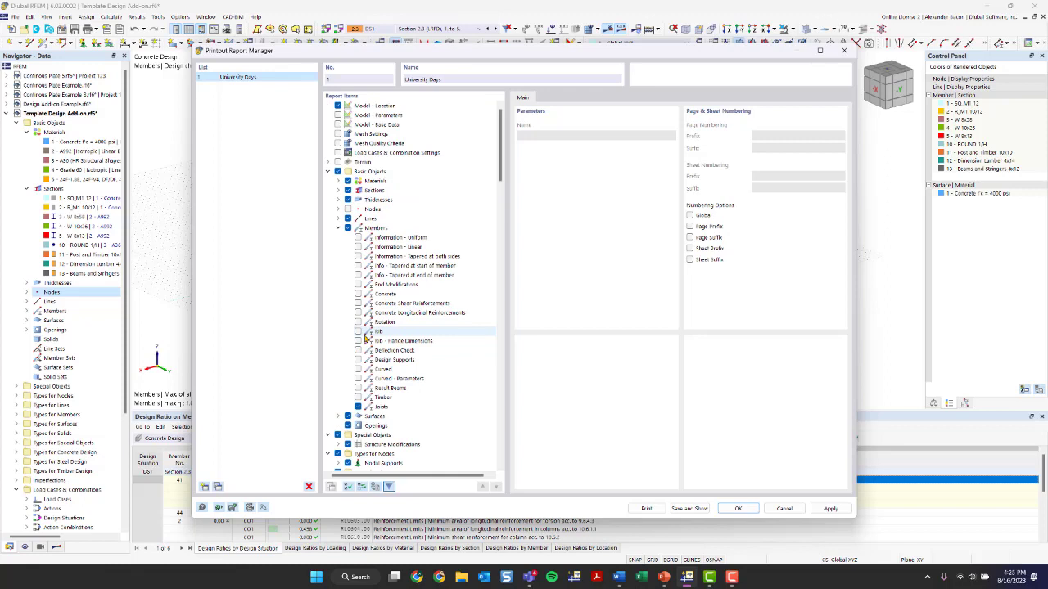
pyautogui.click(338, 228)
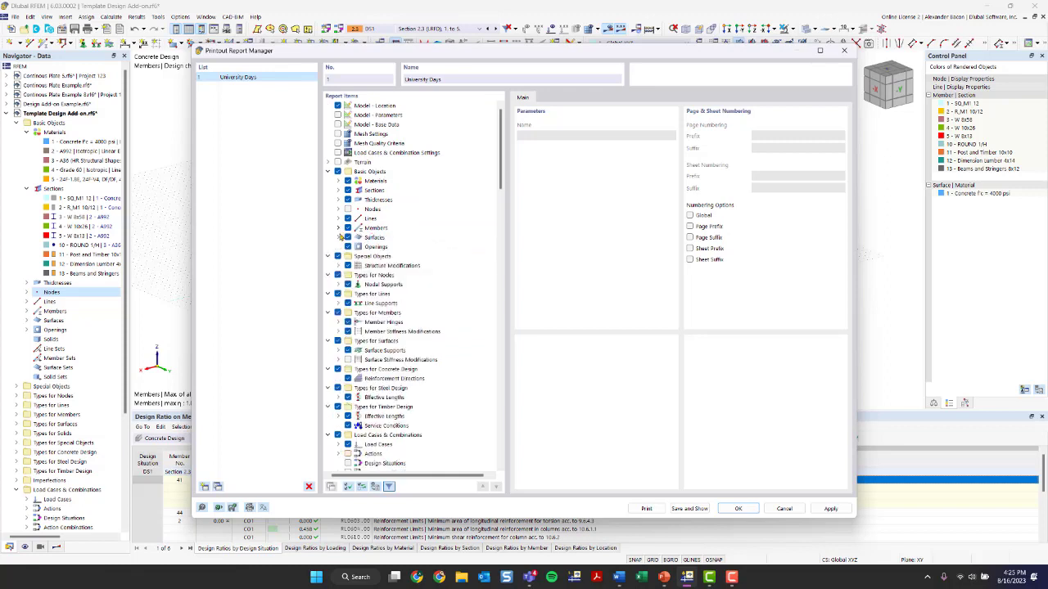
pyautogui.click(338, 237)
pyautogui.click(338, 238)
pyautogui.scroll(-4, 348, 262)
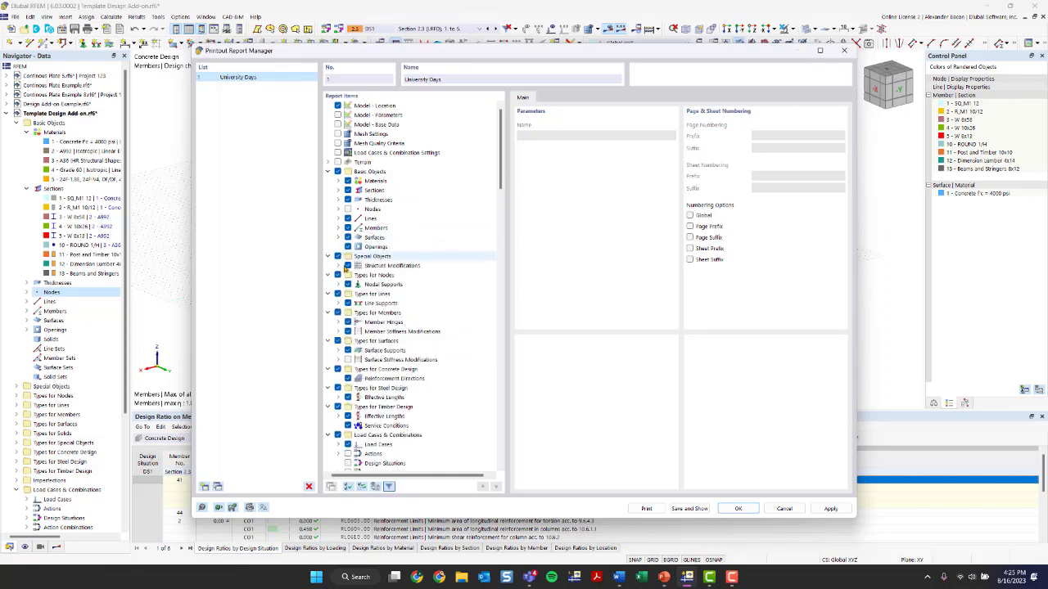
pyautogui.scroll(-6, 356, 315)
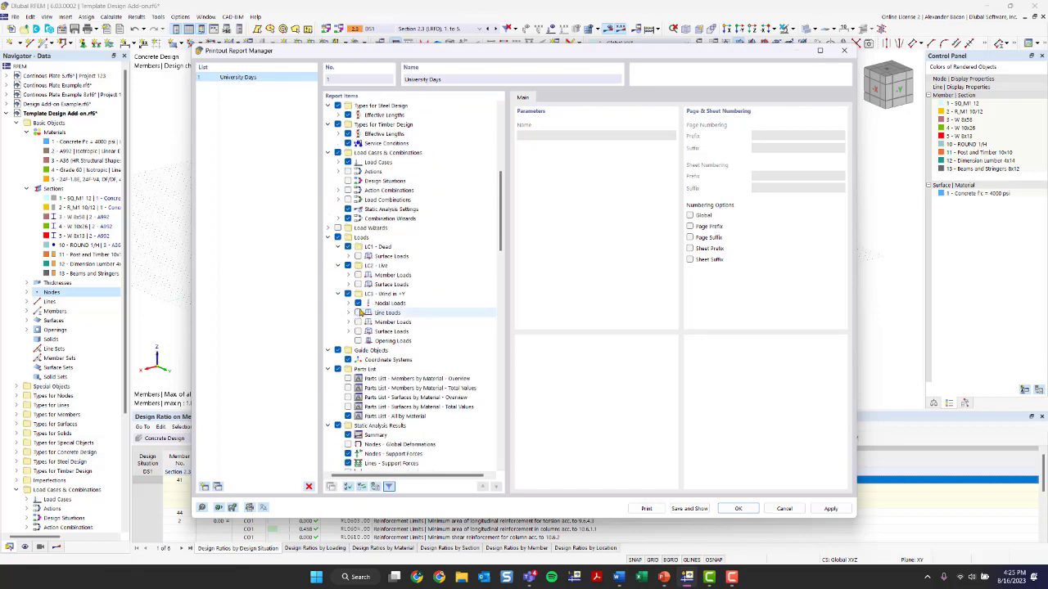
pyautogui.scroll(10, 360, 314)
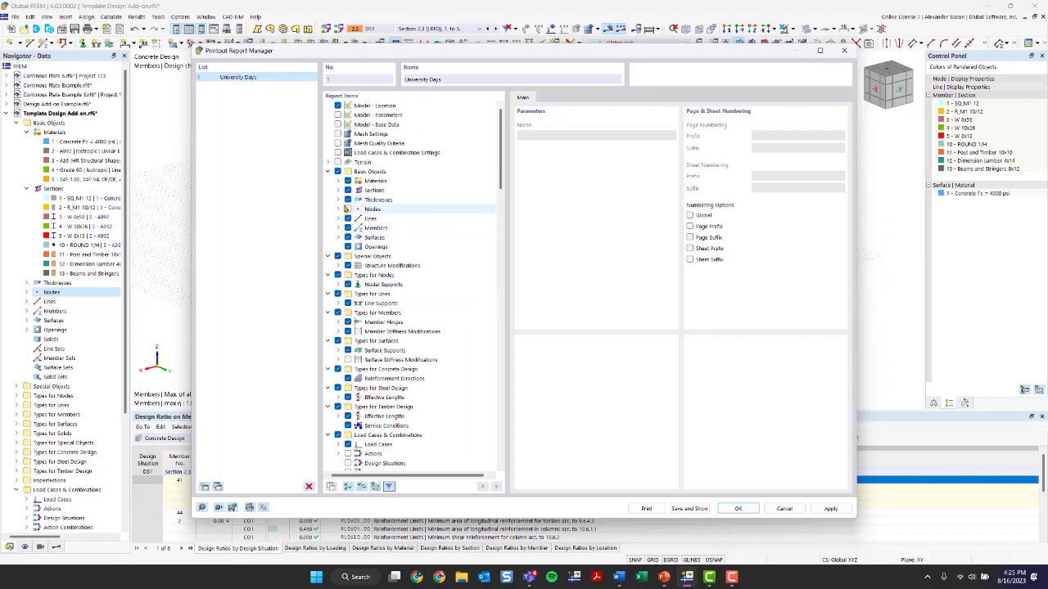
pyautogui.scroll(-20, 346, 210)
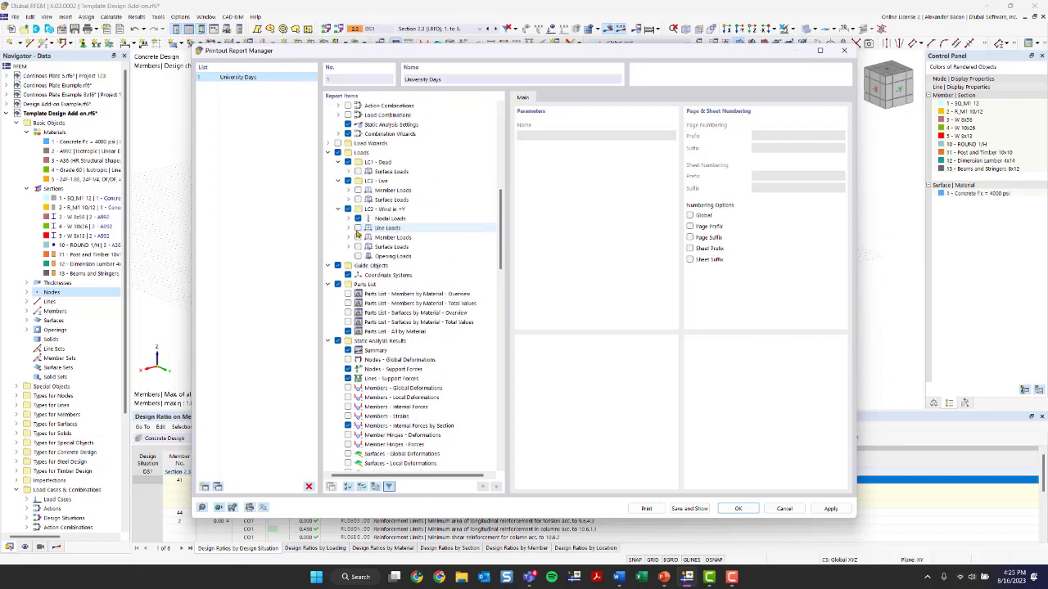
pyautogui.scroll(7, 360, 240)
pyautogui.rightClick(474, 227)
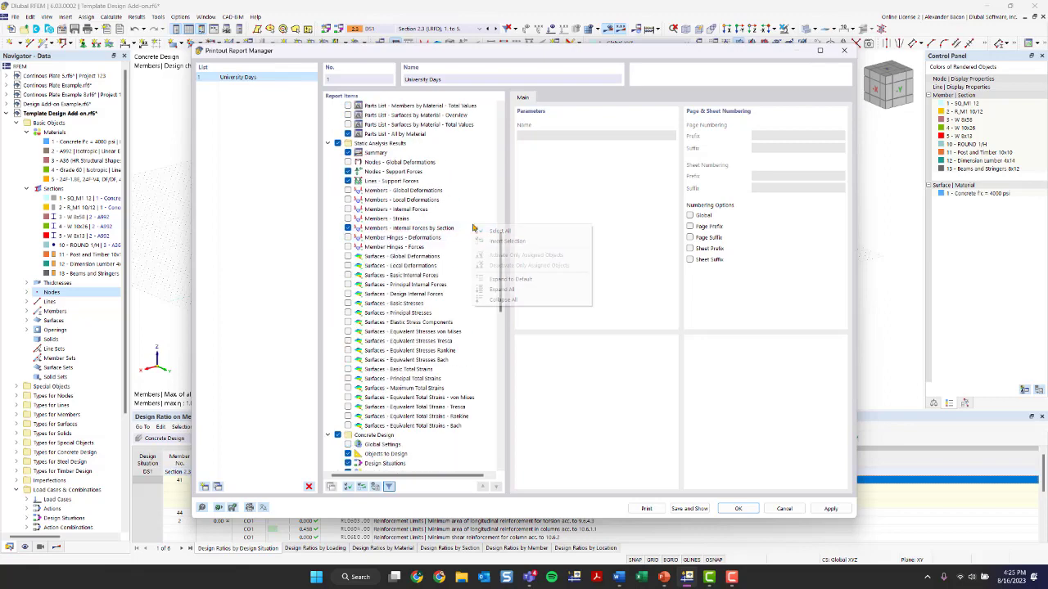
pyautogui.click(502, 300)
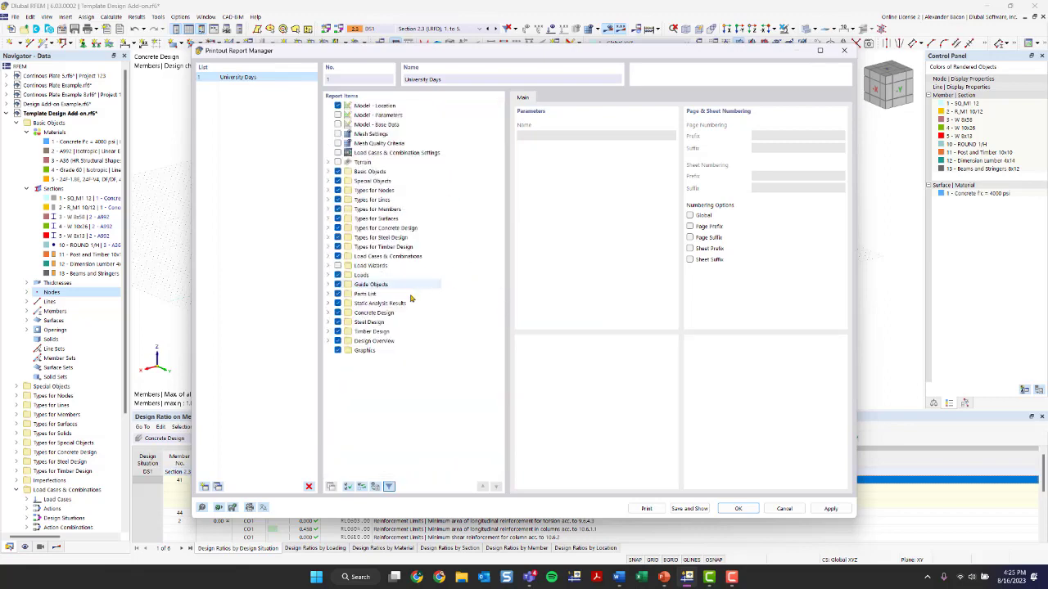
# Expand the Timber Design report items to review its strength configurations and results entries
pyautogui.click(327, 331)
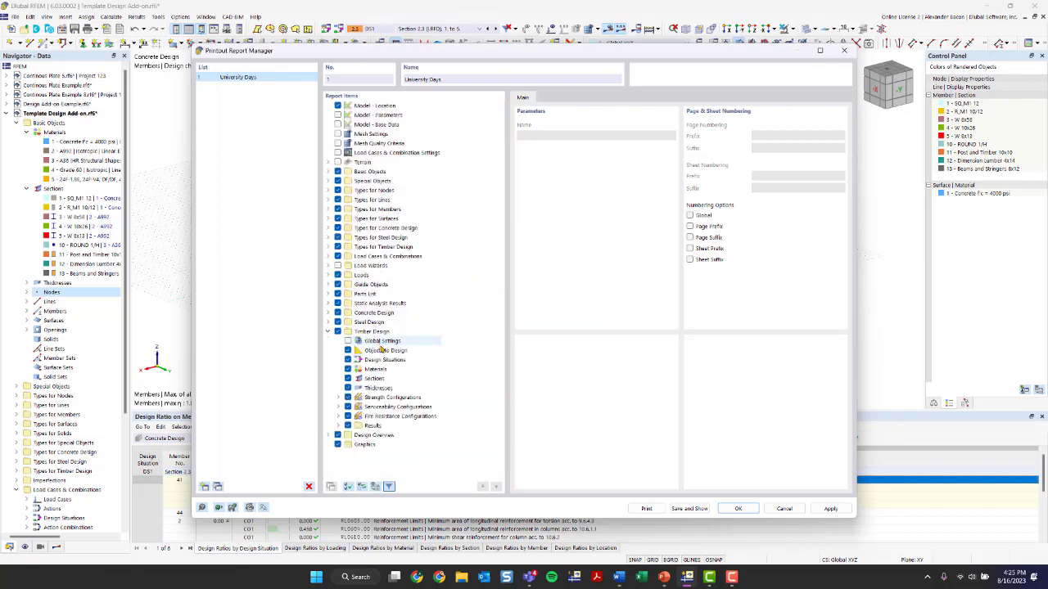
pyautogui.click(337, 397)
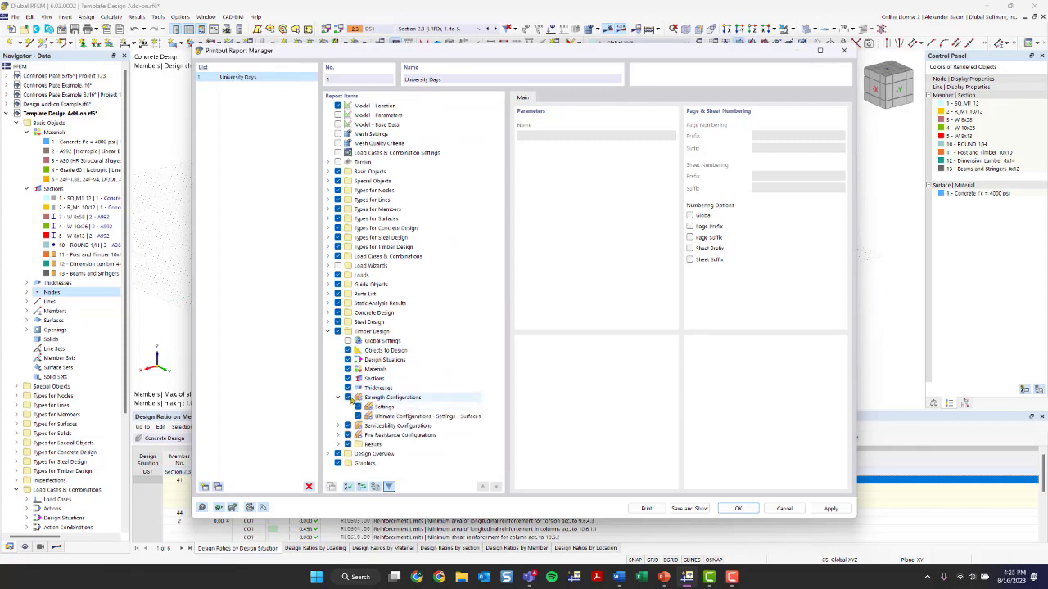
pyautogui.click(337, 397)
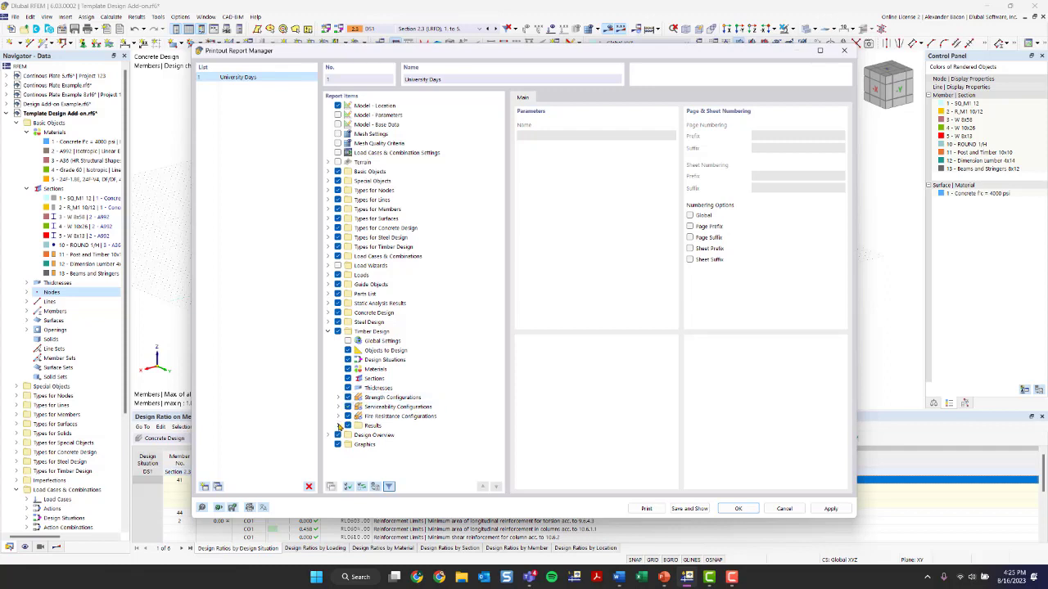
pyautogui.click(338, 426)
pyautogui.scroll(-2, 388, 401)
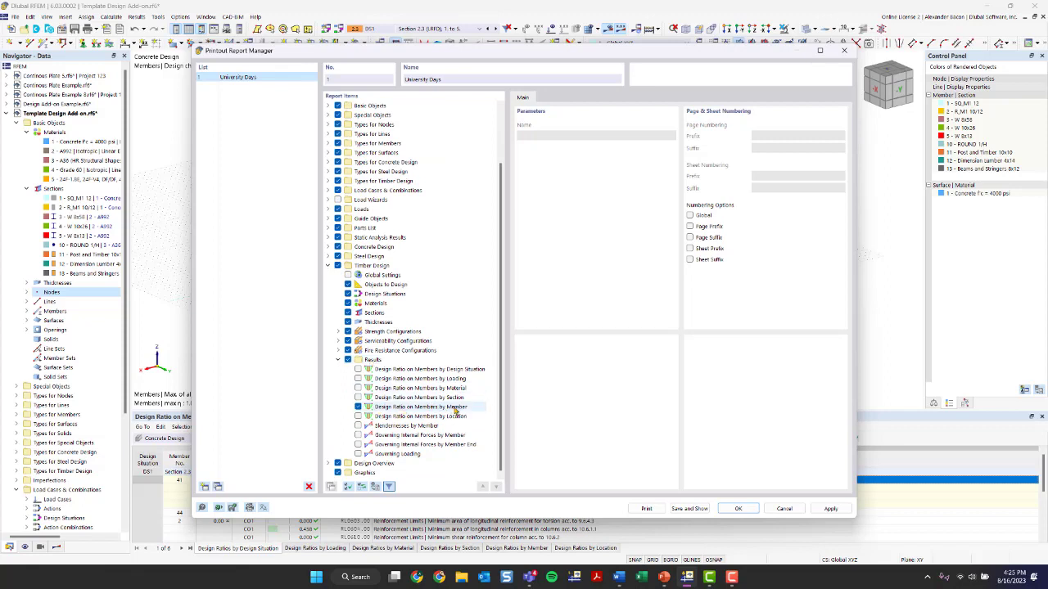
# Expand Design Overview in the report items tree and check the report language selection without changing it
pyautogui.click(328, 464)
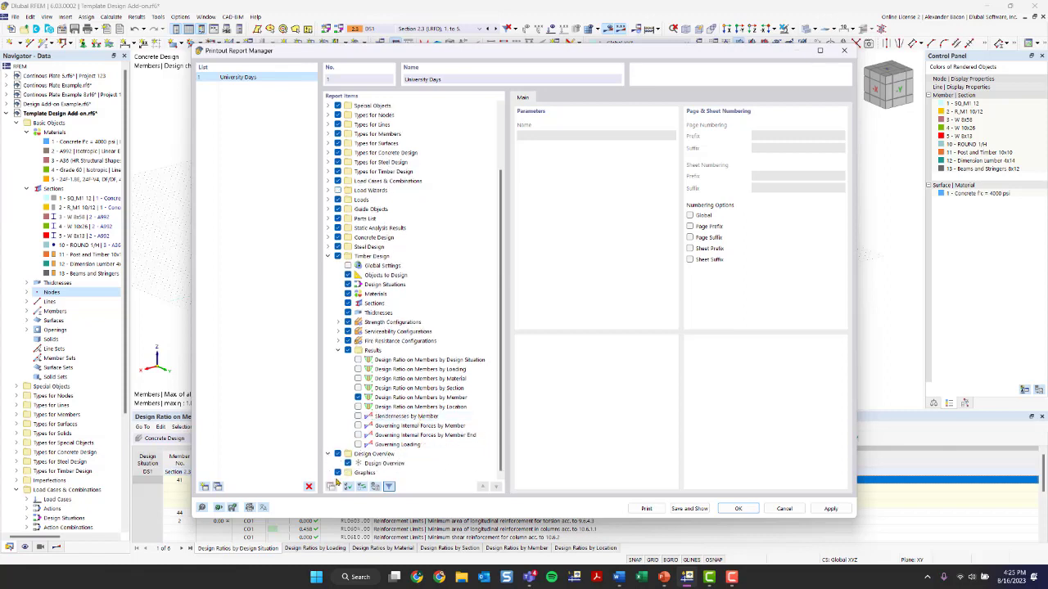
pyautogui.scroll(3, 401, 253)
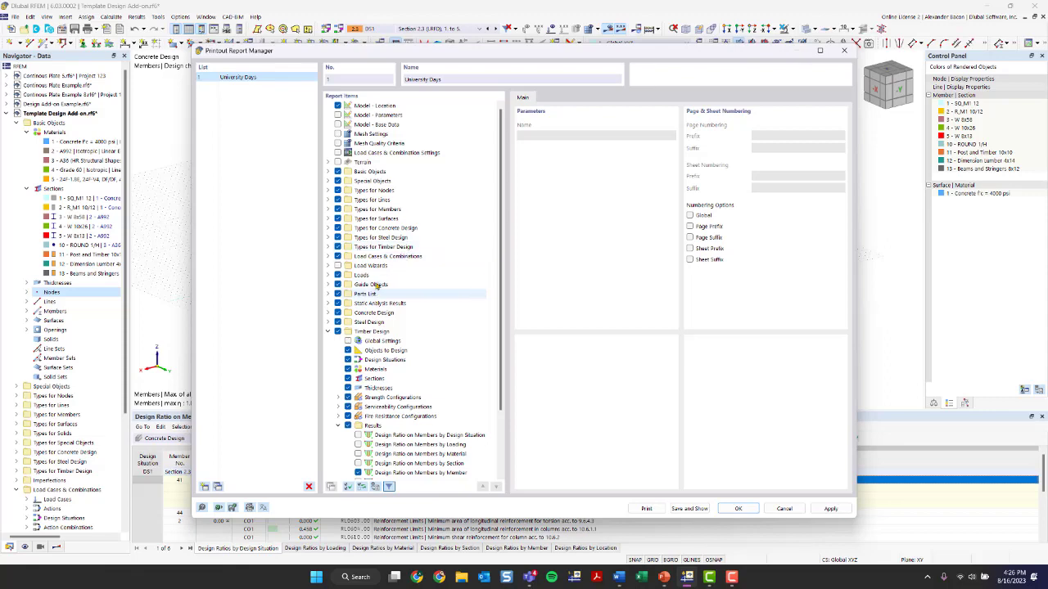
pyautogui.scroll(-3, 370, 228)
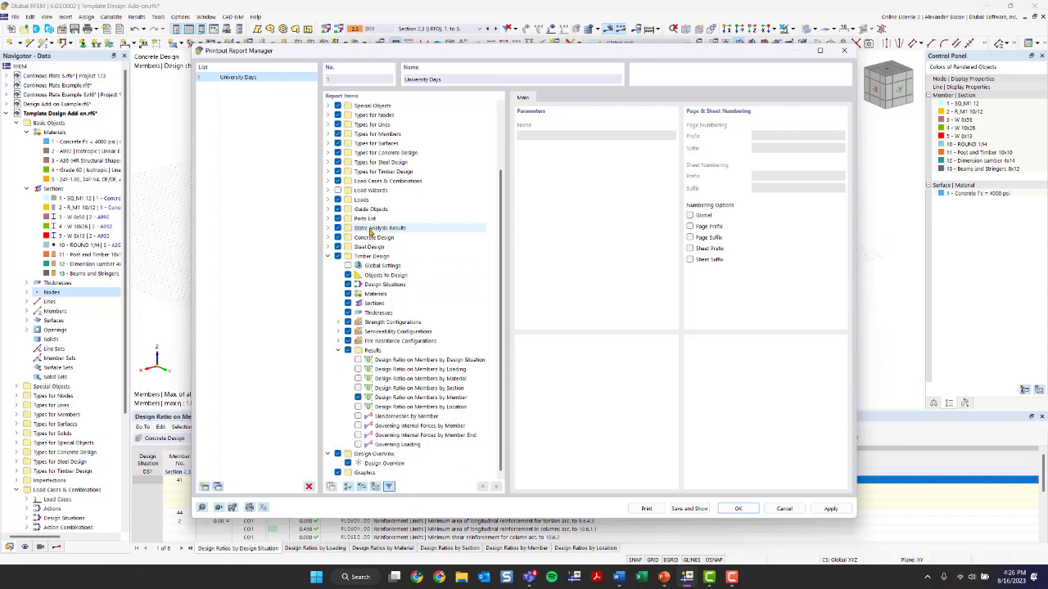
pyautogui.click(263, 509)
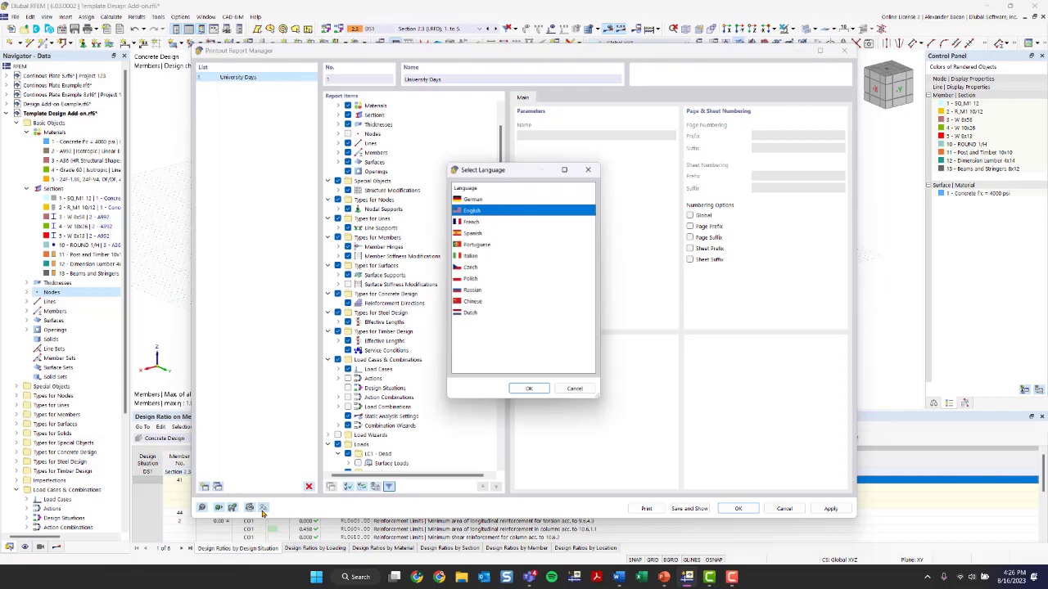
pyautogui.click(590, 170)
# Review the Printer & Page Settings tabs, including header, logo path, page setup and cover page options, then close them
pyautogui.click(250, 508)
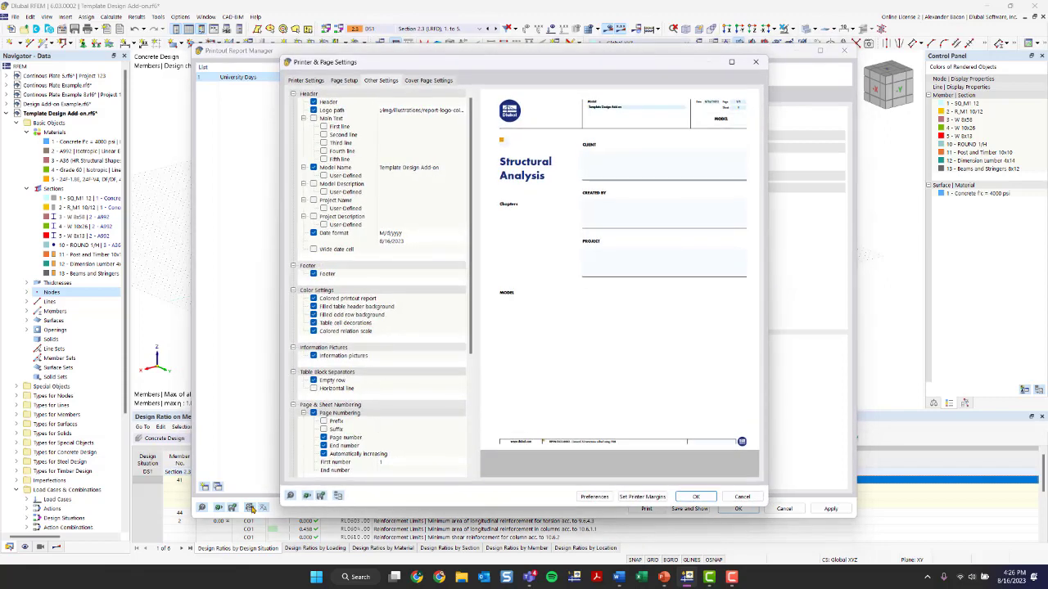
pyautogui.click(397, 102)
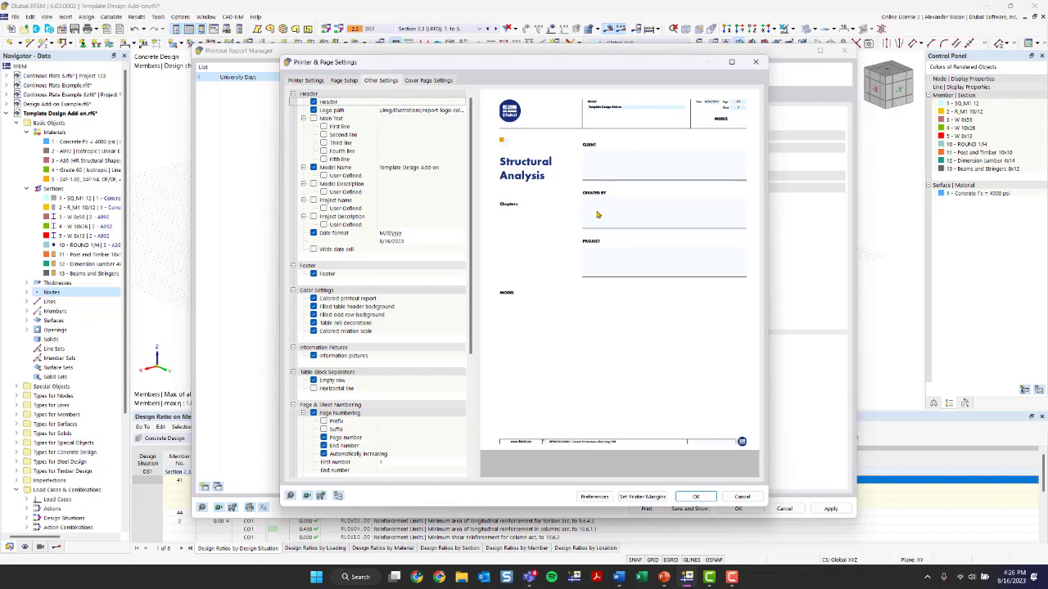
pyautogui.click(354, 83)
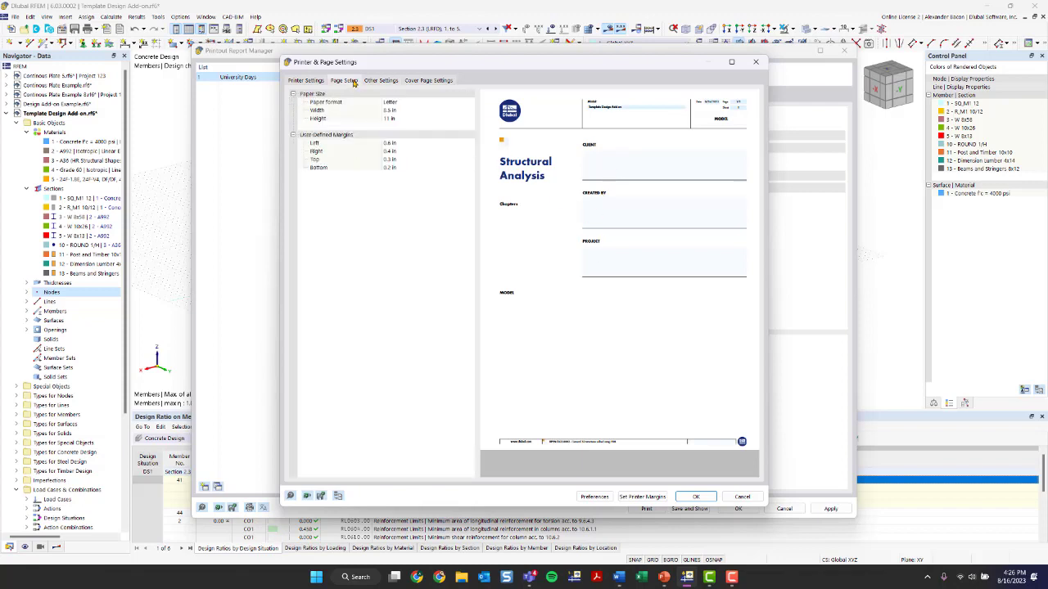
pyautogui.click(384, 82)
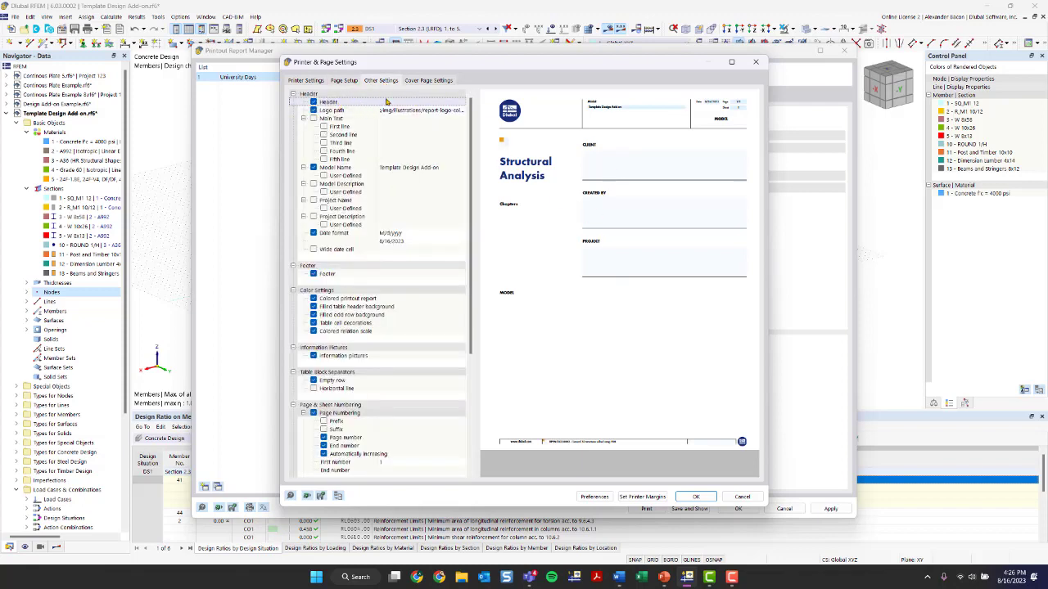
pyautogui.click(313, 82)
pyautogui.click(377, 82)
pyautogui.click(414, 81)
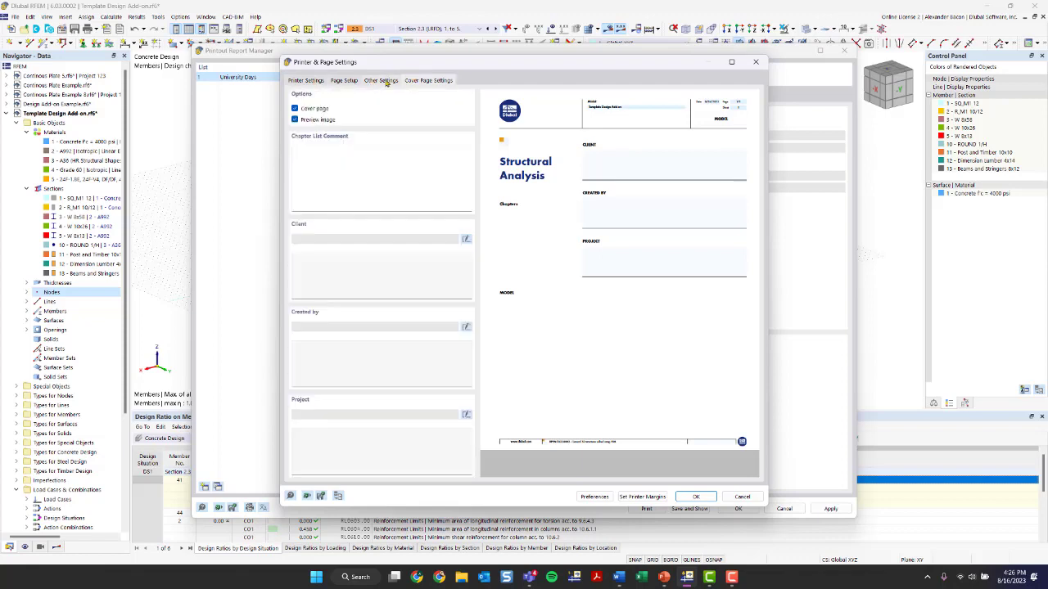
pyautogui.click(384, 83)
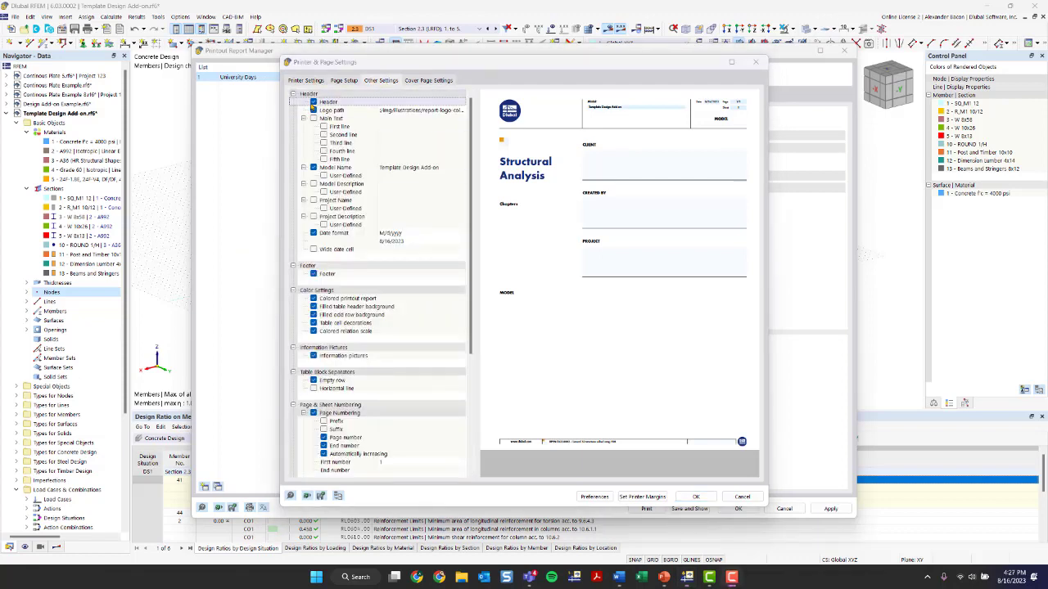
pyautogui.click(408, 110)
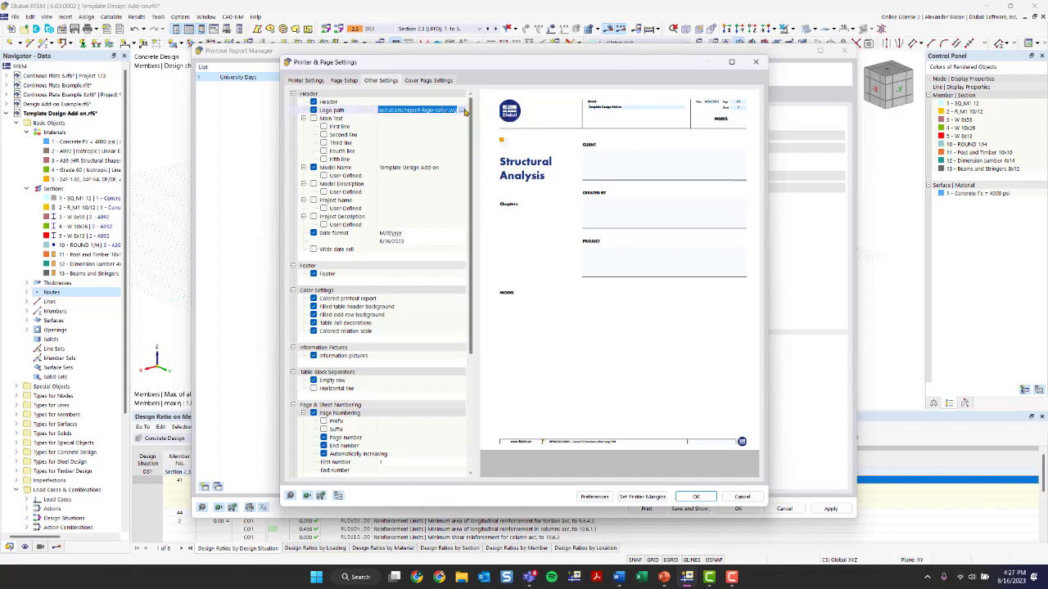
pyautogui.click(428, 80)
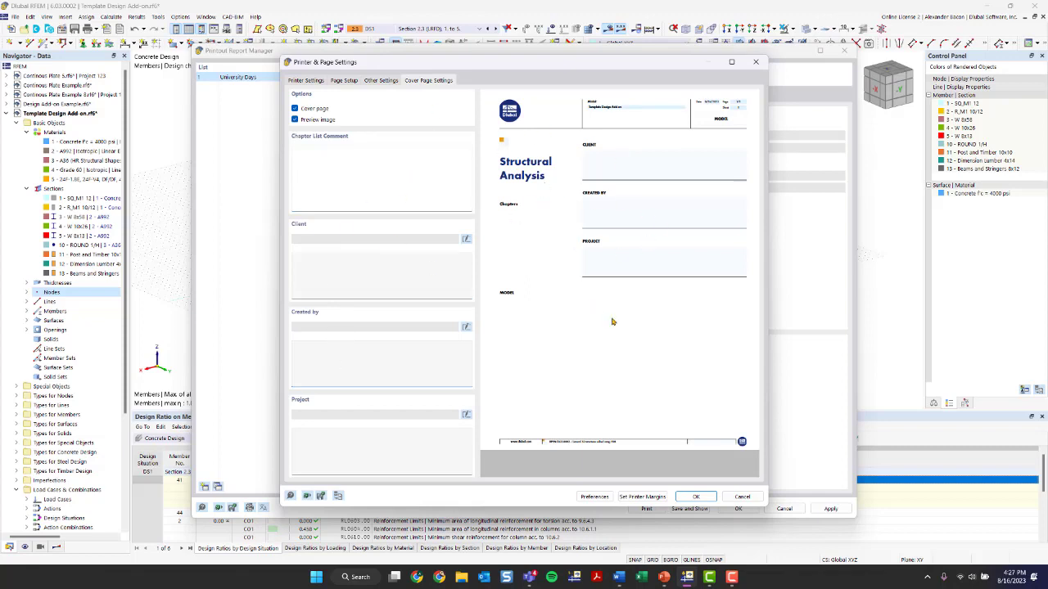
pyautogui.click(381, 80)
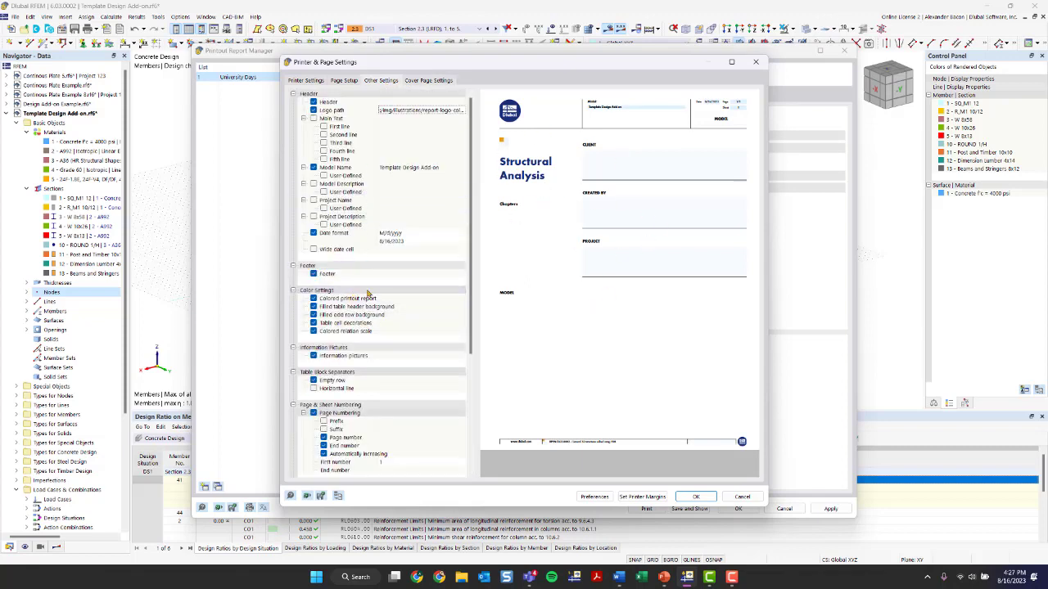
pyautogui.click(757, 64)
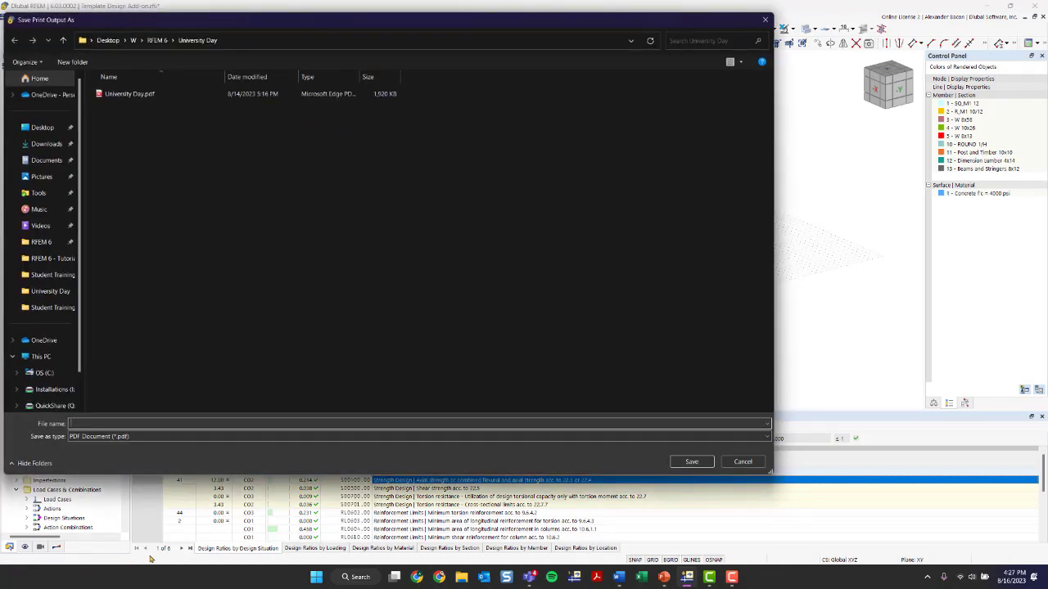
# Save the printout report as a PDF file named University Days PR
pyautogui.moveTo(199, 25); pyautogui.dragTo(269, 36)
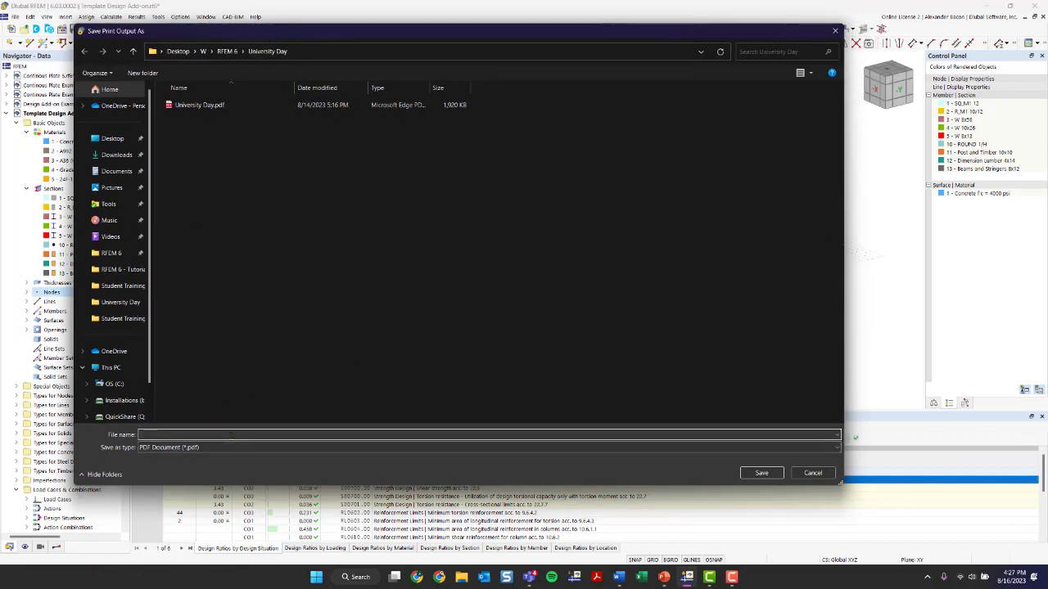
pyautogui.write('Univ')
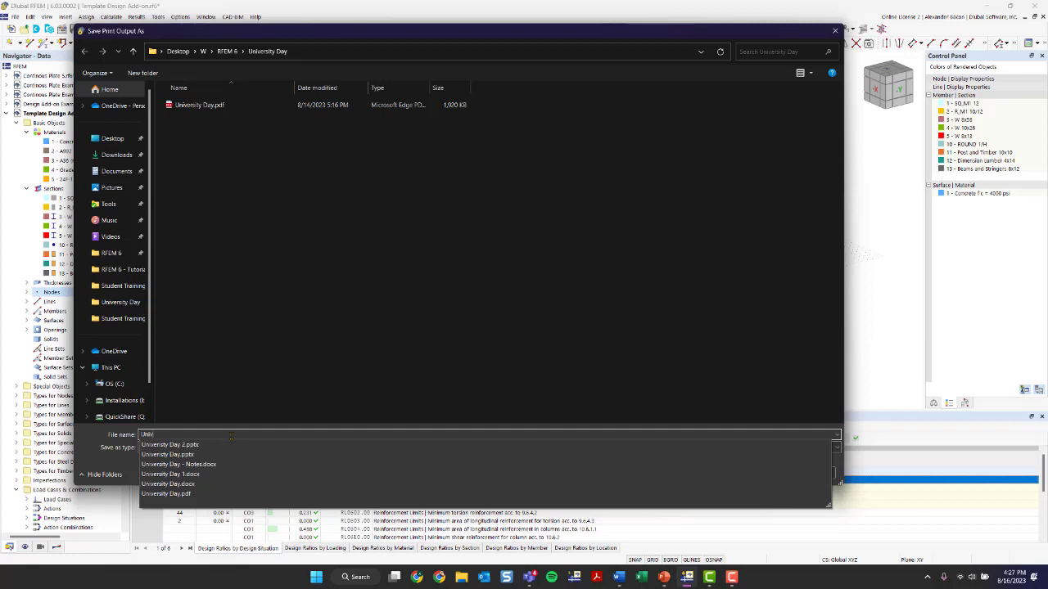
pyautogui.write('er')
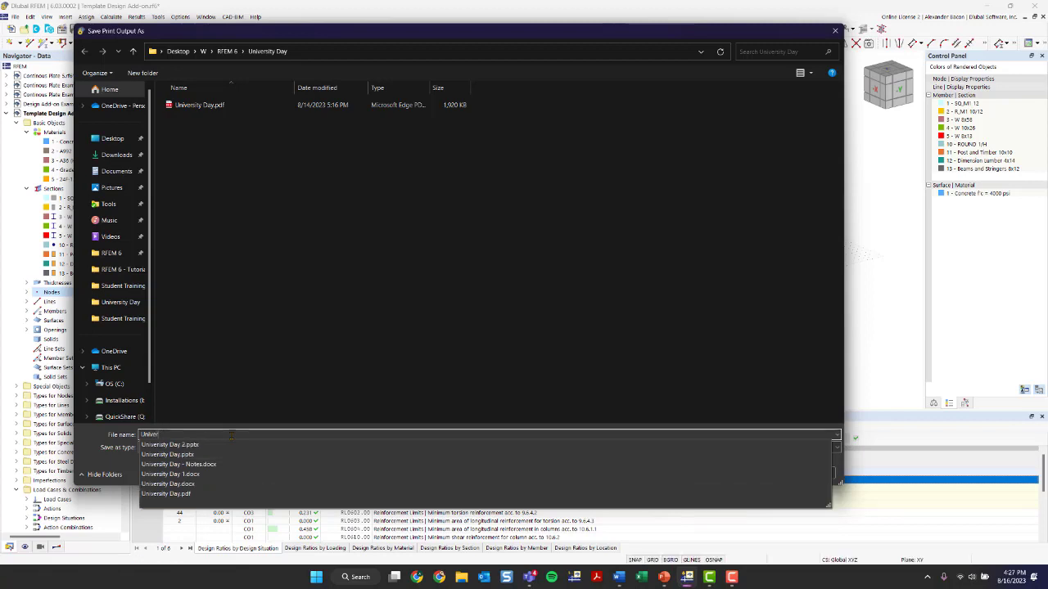
pyautogui.write('sity Days PR')
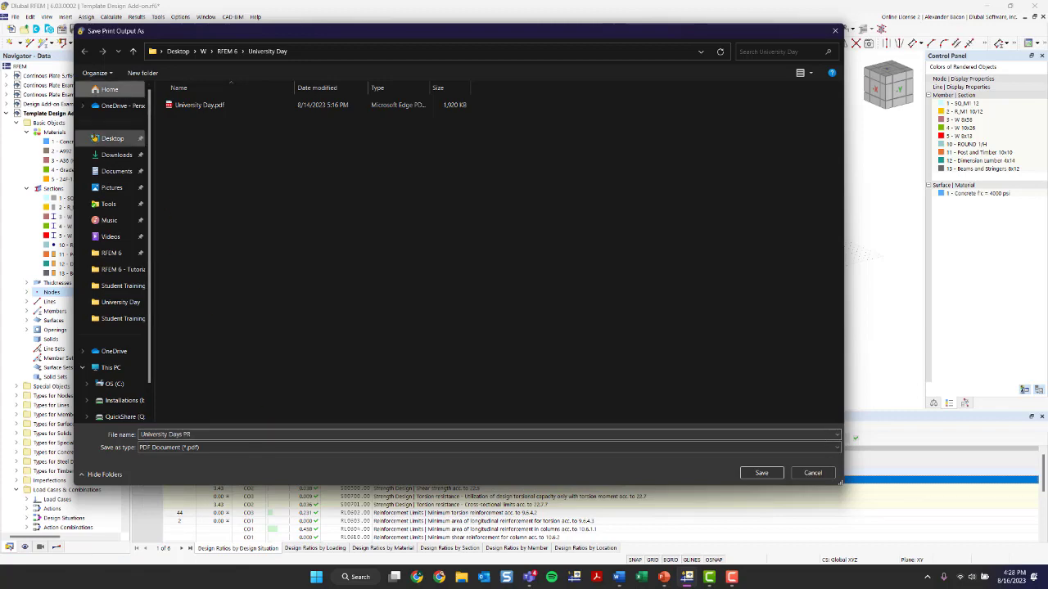
pyautogui.click(112, 138)
pyautogui.click(761, 473)
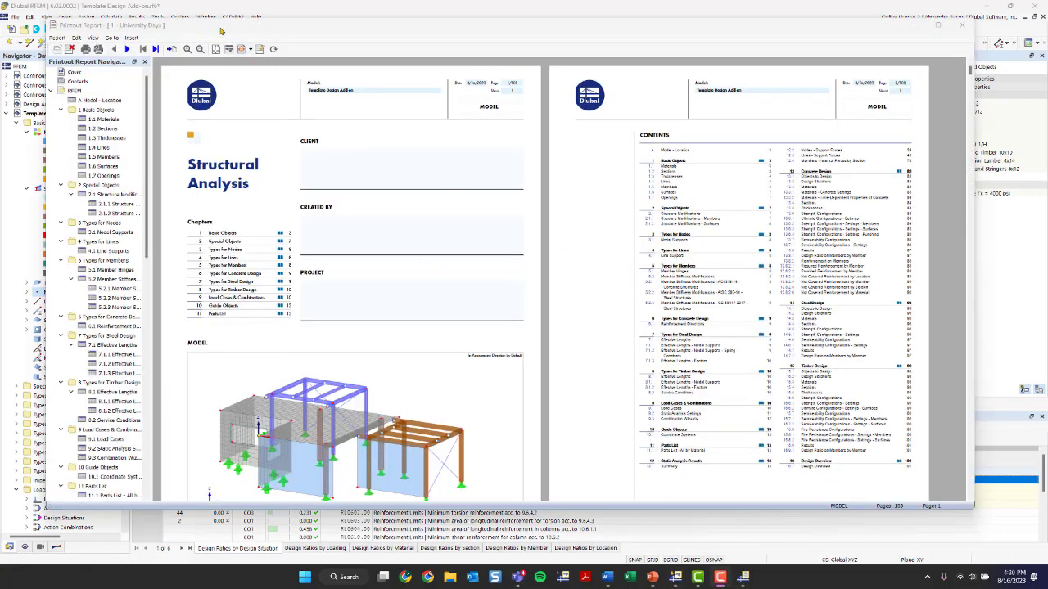
# Browse the report preview through the navigator's Basic Objects chapters such as Materials, Sections, Surfaces and Thicknesses
pyautogui.scroll(-1, 314, 207)
pyautogui.scroll(-3, 104, 243)
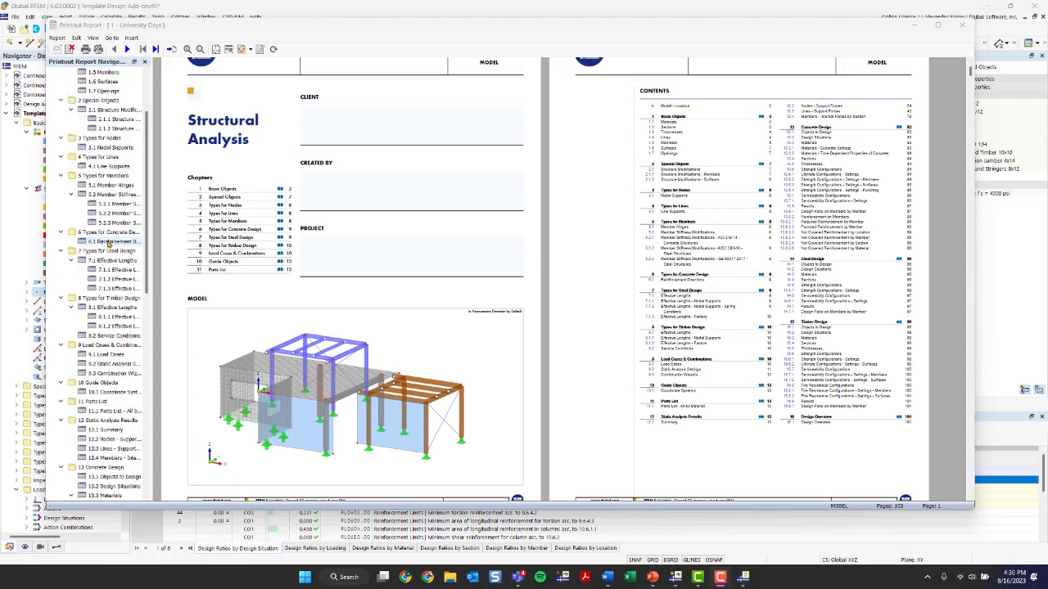
pyautogui.scroll(3, 109, 243)
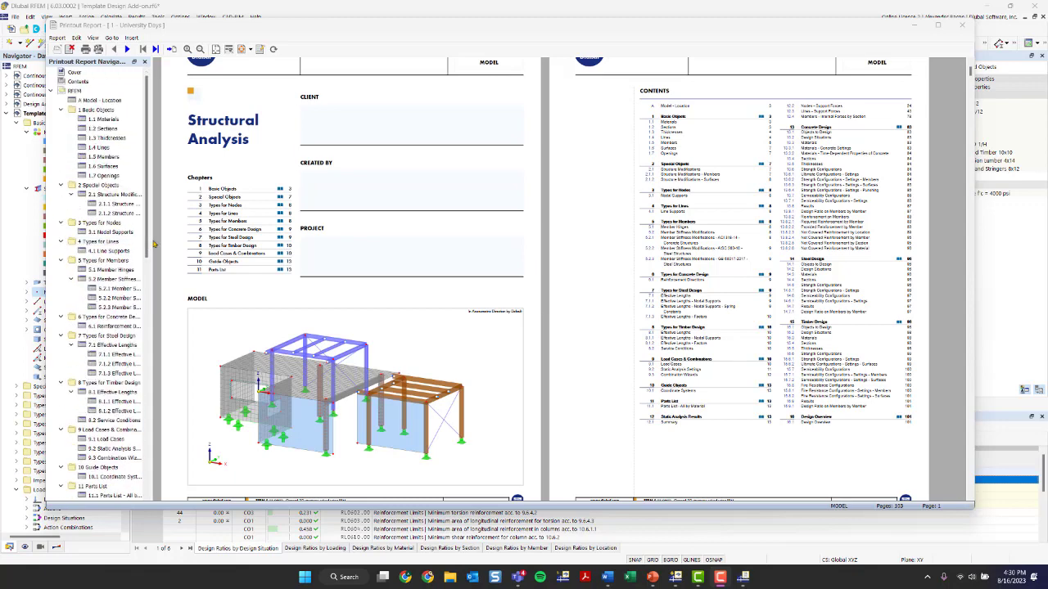
pyautogui.moveTo(149, 246); pyautogui.dragTo(206, 248)
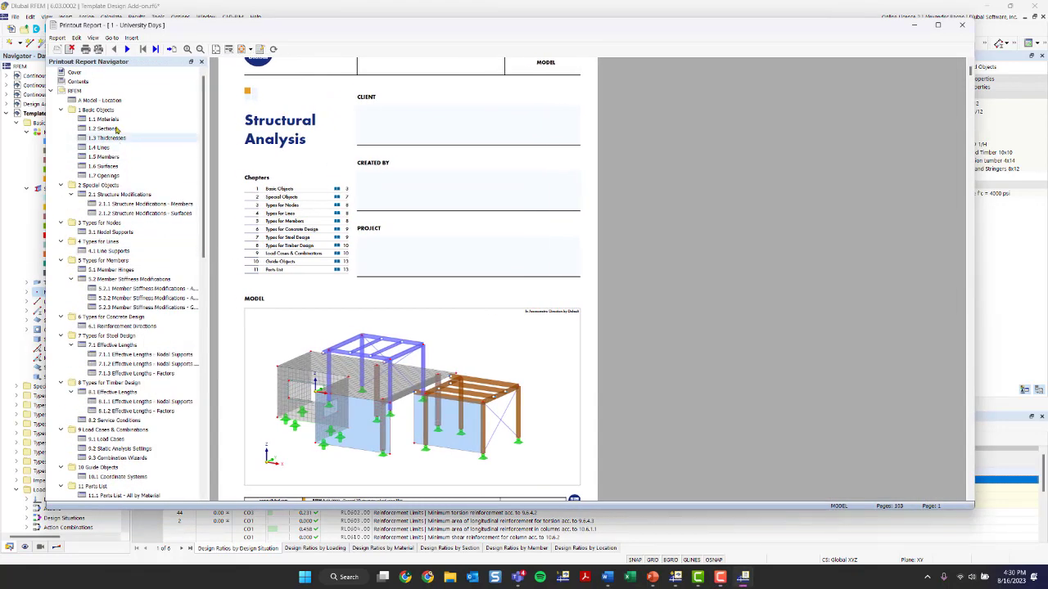
pyautogui.click(103, 119)
pyautogui.click(110, 129)
pyautogui.click(111, 167)
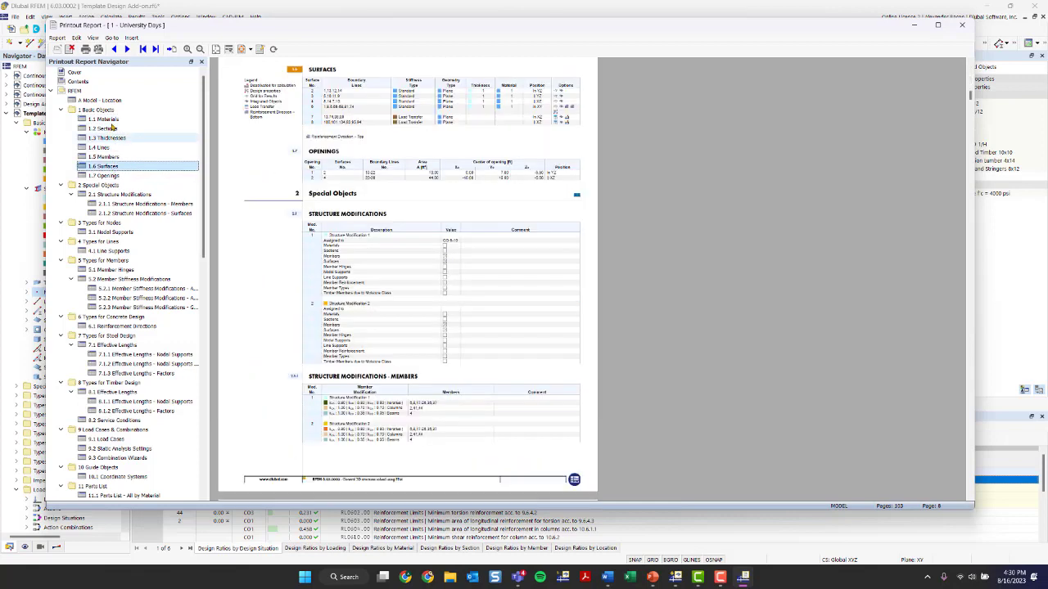
pyautogui.click(111, 121)
pyautogui.click(104, 129)
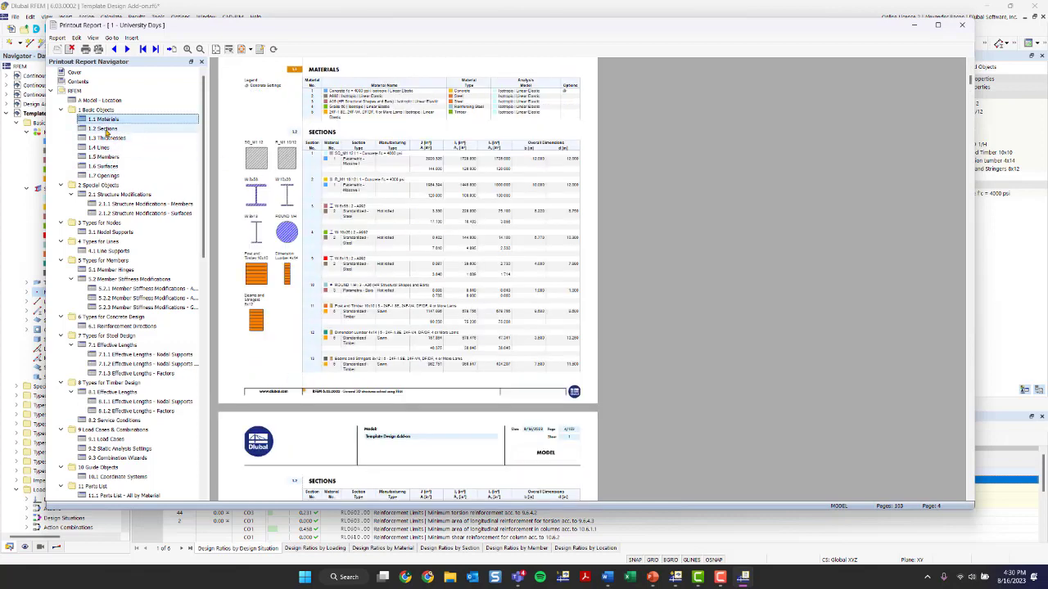
pyautogui.click(104, 138)
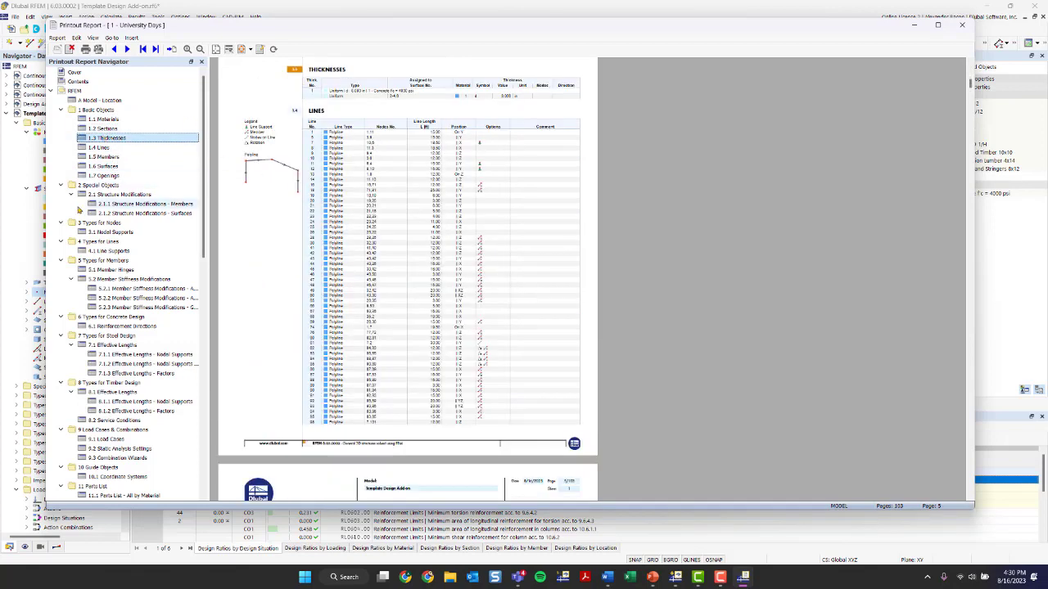
pyautogui.scroll(-3, 103, 164)
# Collapse all report navigator branches, then expand RFEM and Steel Design and open its Objects to Design chapter
pyautogui.click(58, 129)
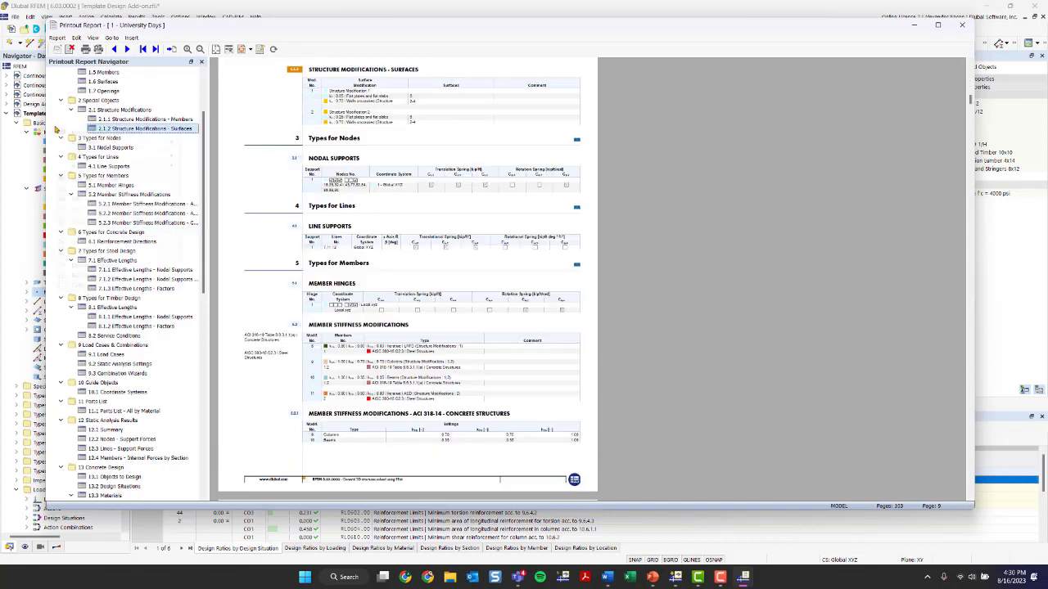
pyautogui.rightClick(58, 128)
pyautogui.click(85, 285)
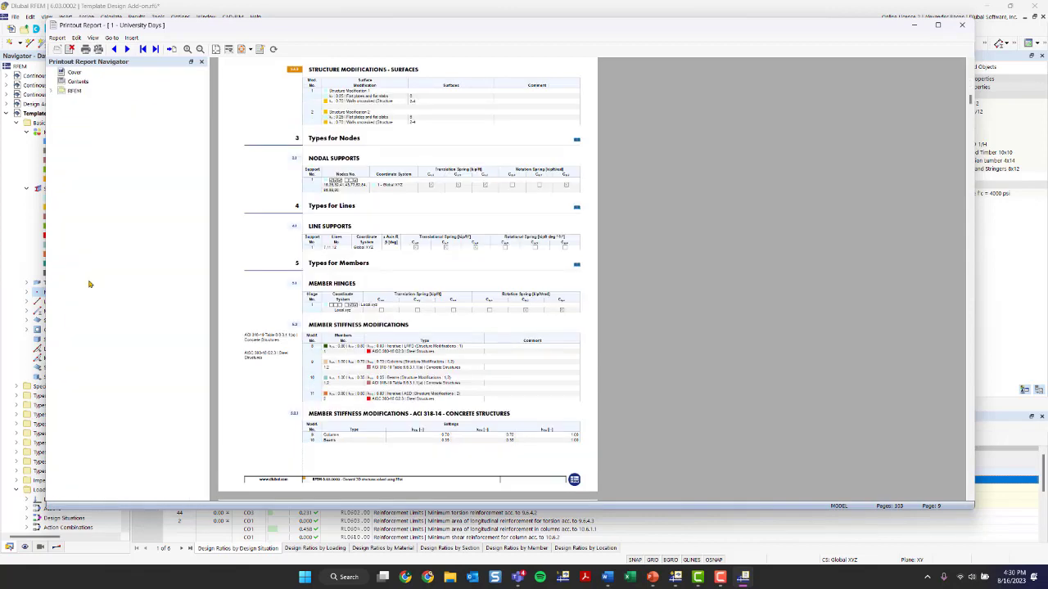
pyautogui.click(52, 90)
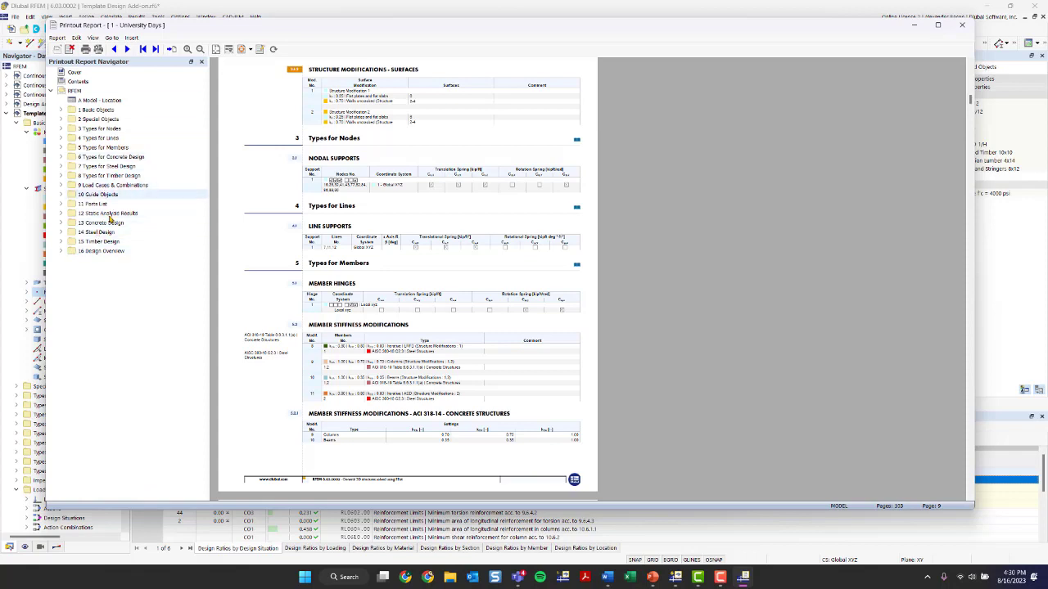
pyautogui.click(61, 233)
pyautogui.click(108, 242)
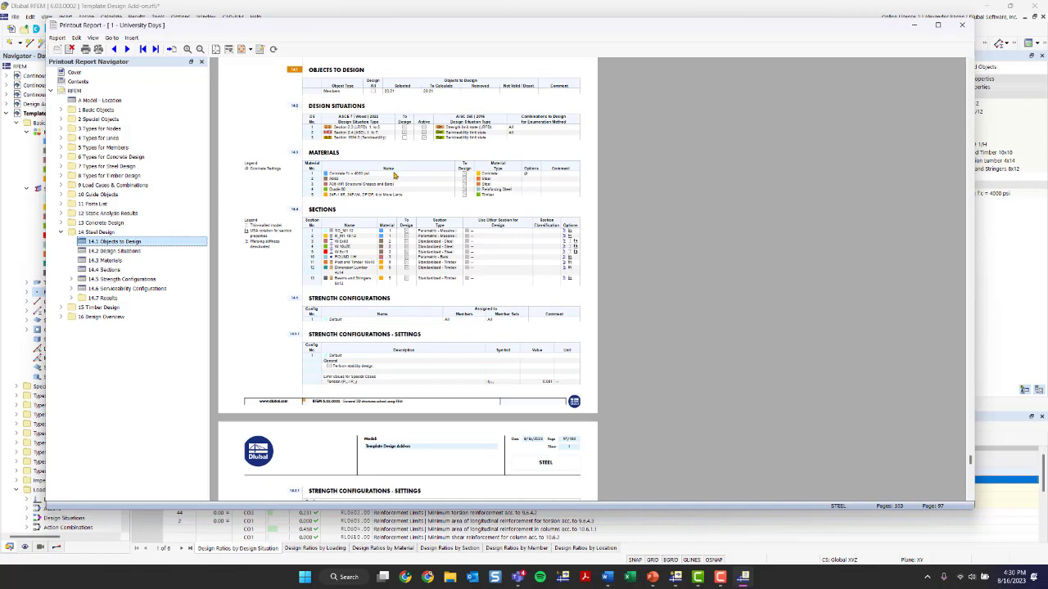
# Move the Steel Design's Design Situations chapter below Sections in the report navigator
pyautogui.scroll(-10, 393, 173)
pyautogui.scroll(-8, 415, 218)
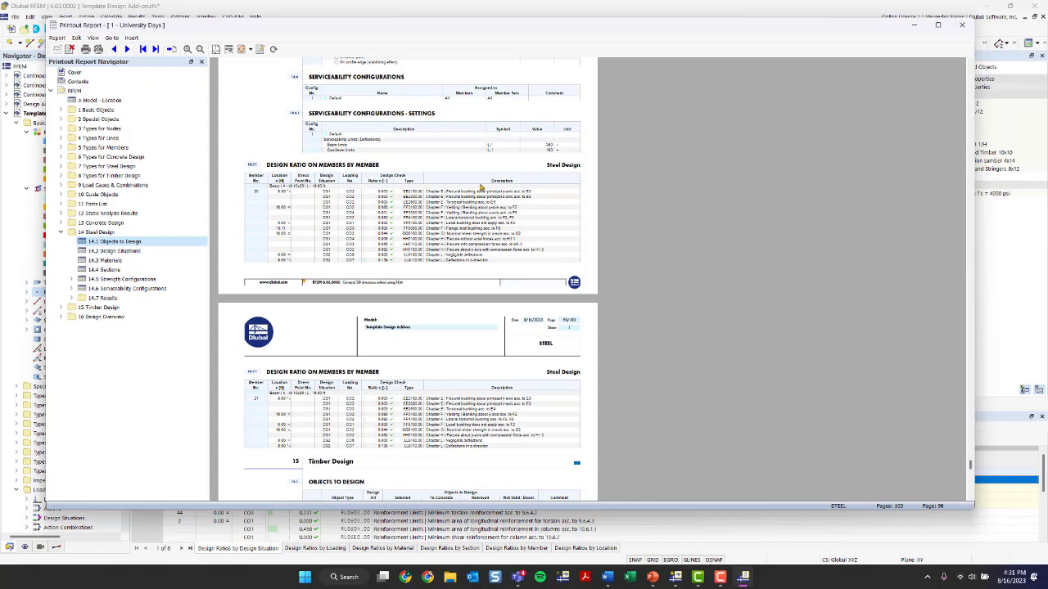
pyautogui.scroll(-12, 528, 198)
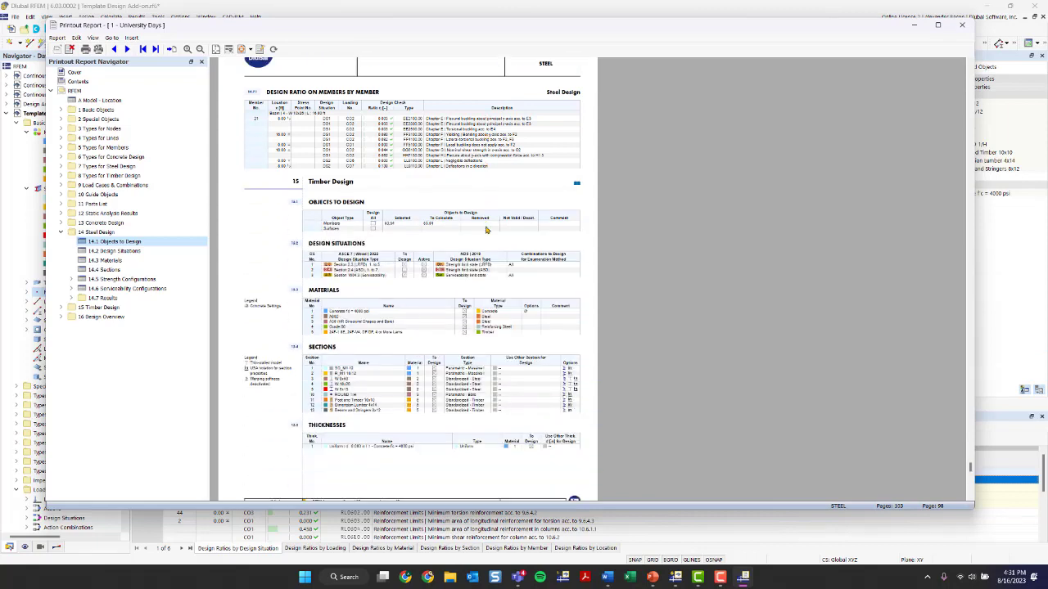
pyautogui.scroll(3, 485, 234)
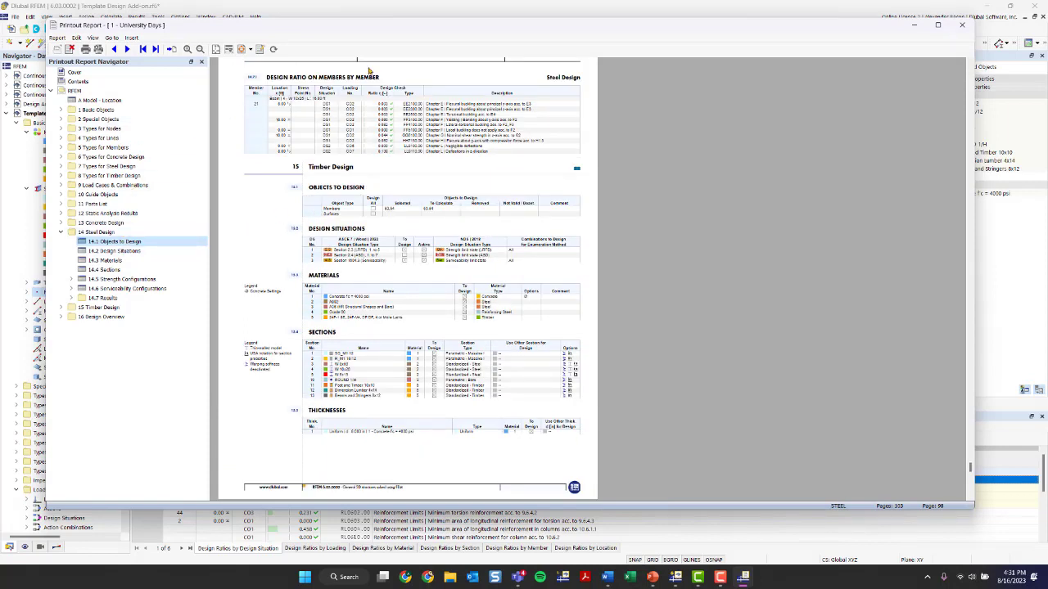
pyautogui.click(108, 252)
pyautogui.moveTo(107, 255); pyautogui.dragTo(114, 275)
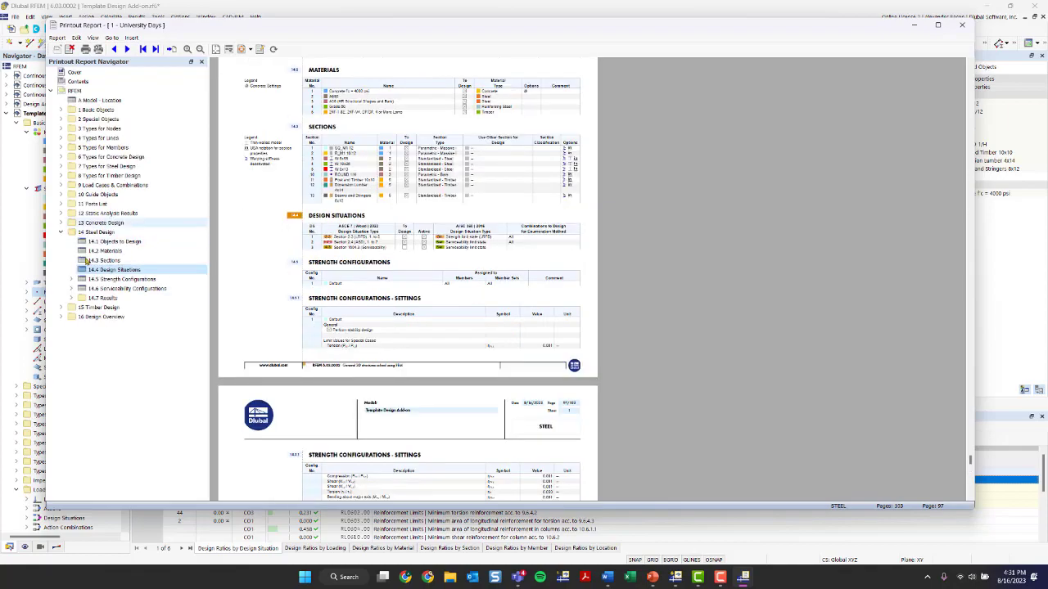
# Close the printout report window
pyautogui.moveTo(321, 27); pyautogui.dragTo(370, 28)
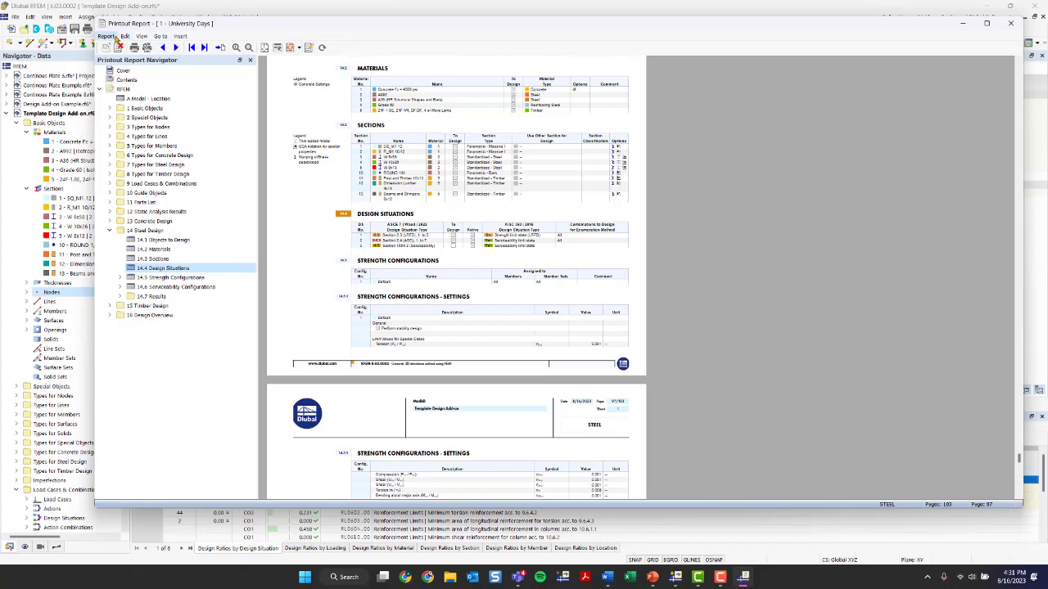
pyautogui.click(114, 36)
pyautogui.moveTo(125, 38)
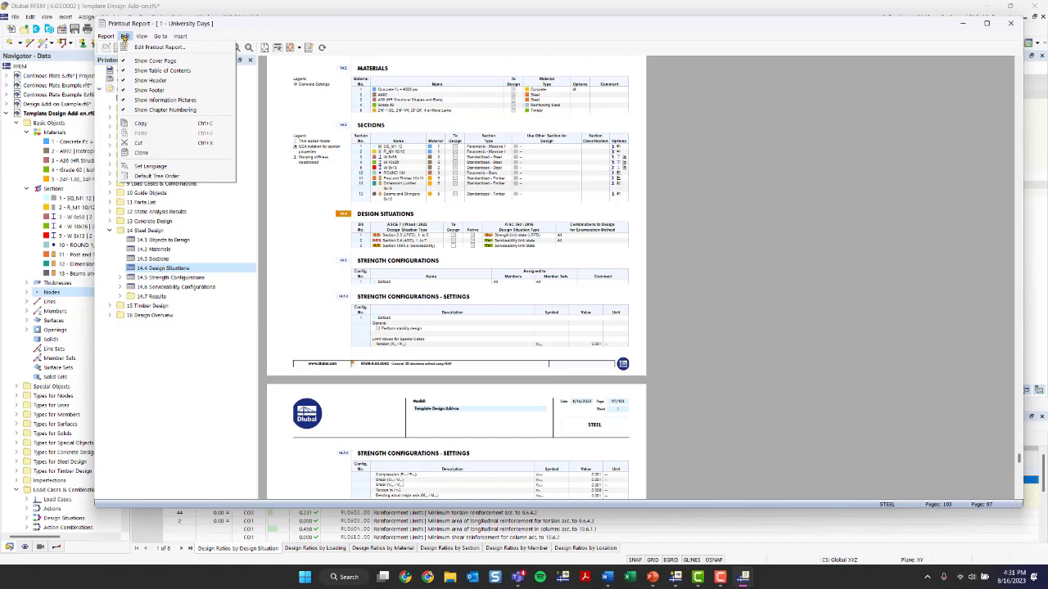
pyautogui.click(304, 29)
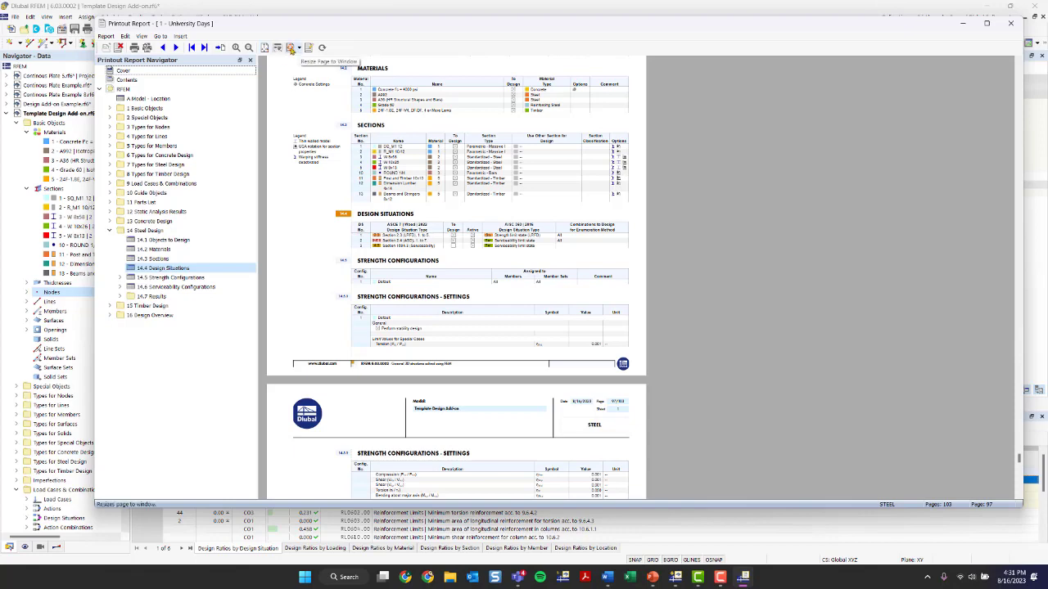
pyautogui.click(1010, 23)
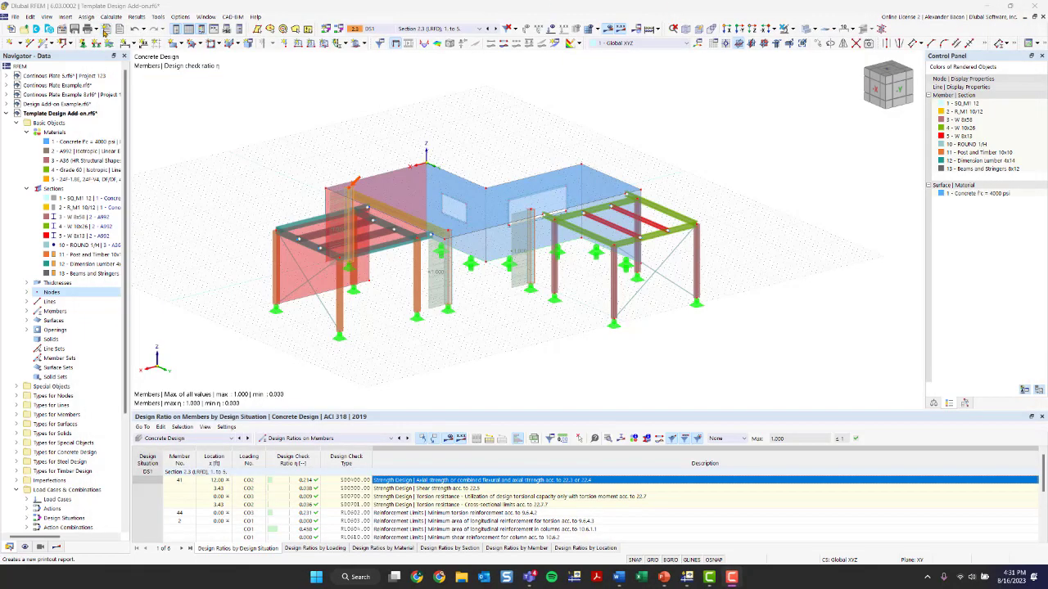
# Start a new printout report and browse the printout report templates, such as Timber Design, without applying one
pyautogui.click(105, 30)
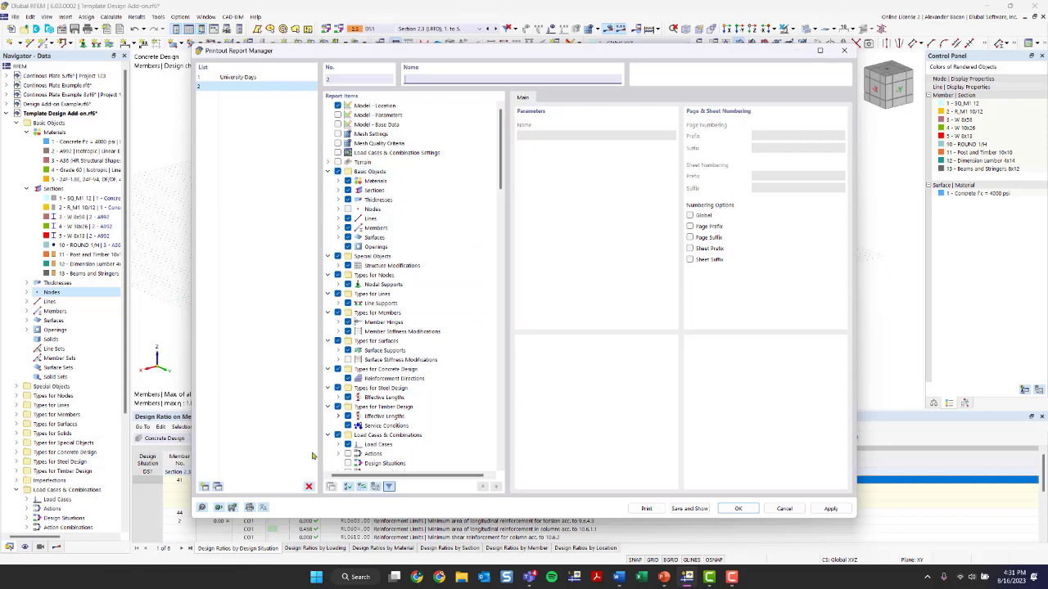
pyautogui.click(219, 508)
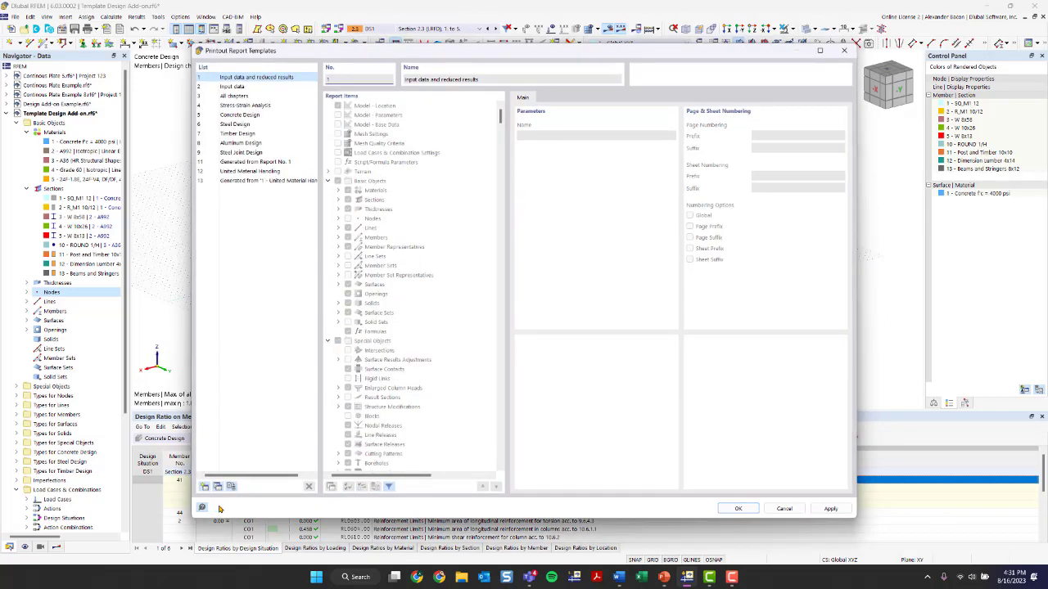
pyautogui.click(270, 180)
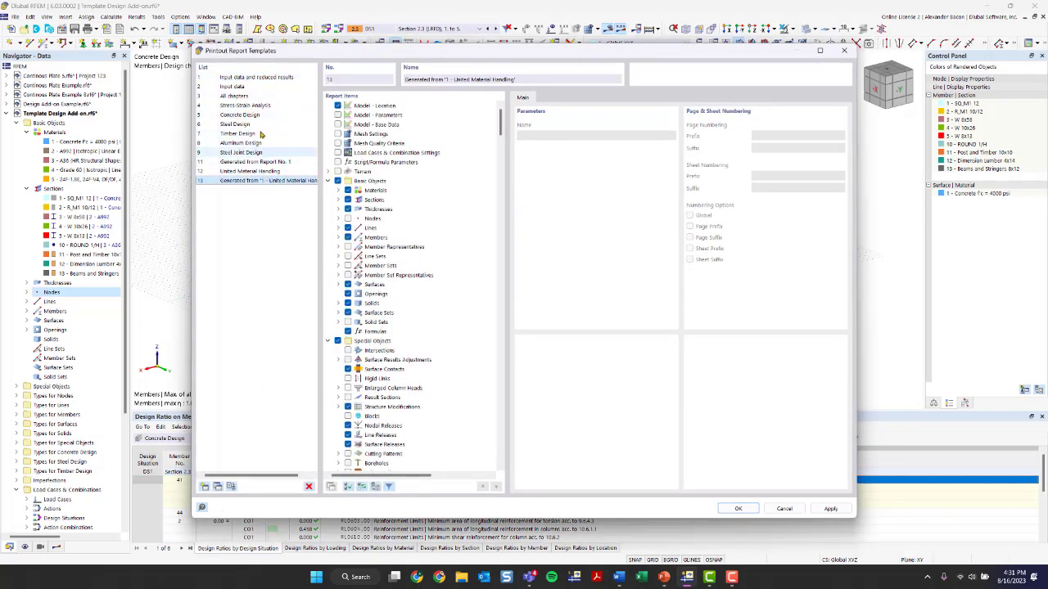
pyautogui.click(266, 132)
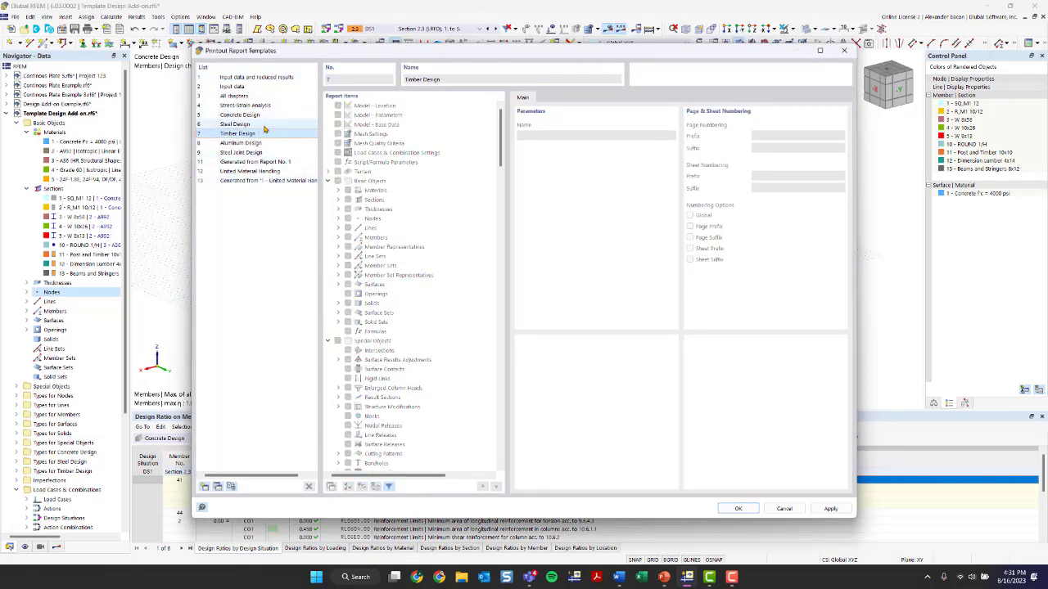
pyautogui.click(845, 50)
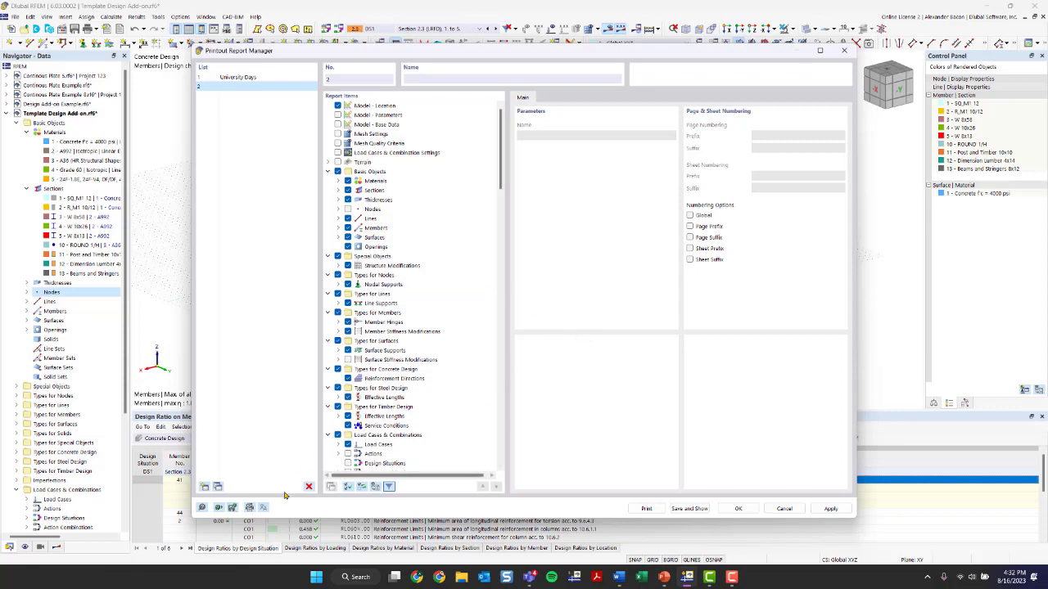
# Inspect the printer and page settings templates, then close them along with the printout report manager
pyautogui.click(250, 507)
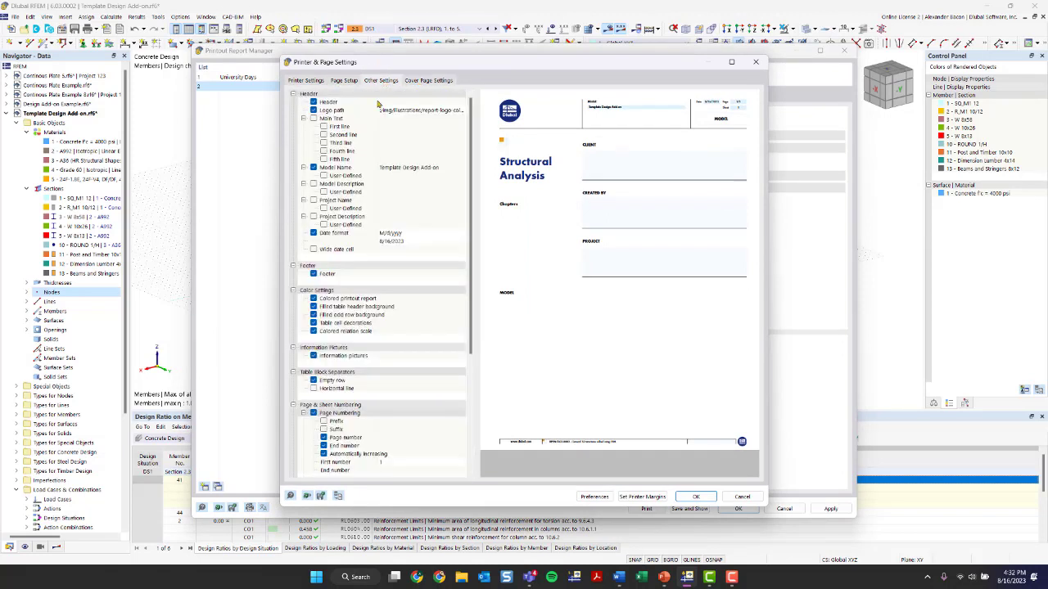
pyautogui.click(318, 497)
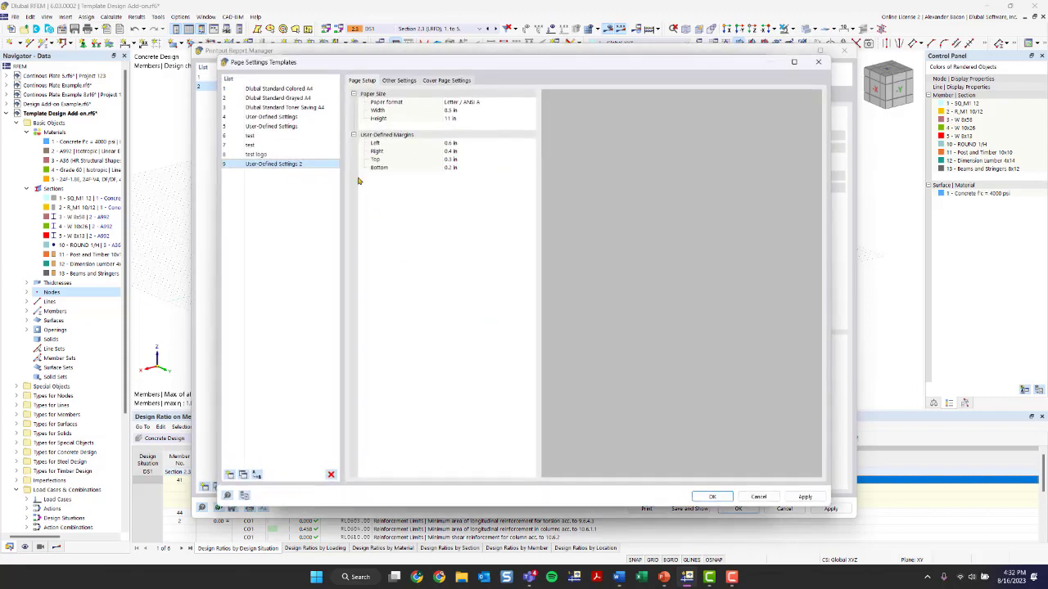
pyautogui.click(817, 62)
pyautogui.click(756, 62)
pyautogui.click(845, 49)
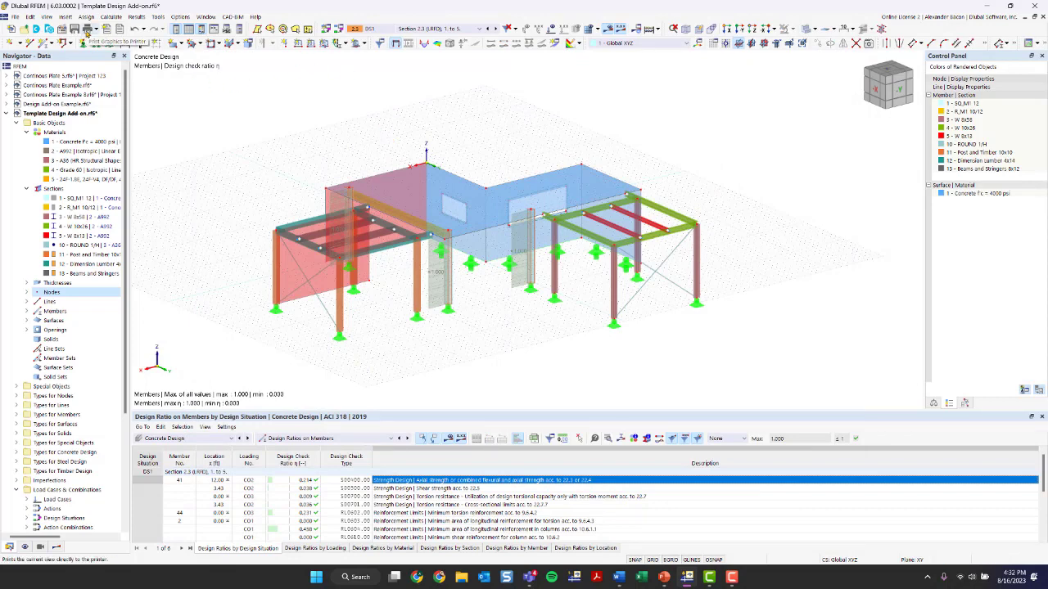
# Print the current graphics to the printout report, setting the window to print to Multi print
pyautogui.click(97, 30)
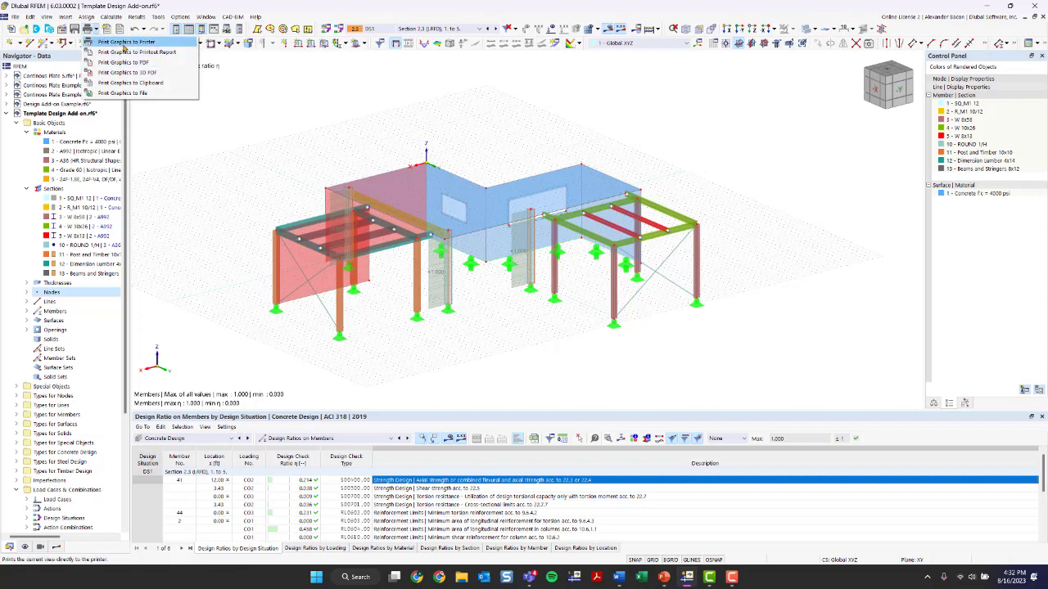
pyautogui.click(128, 54)
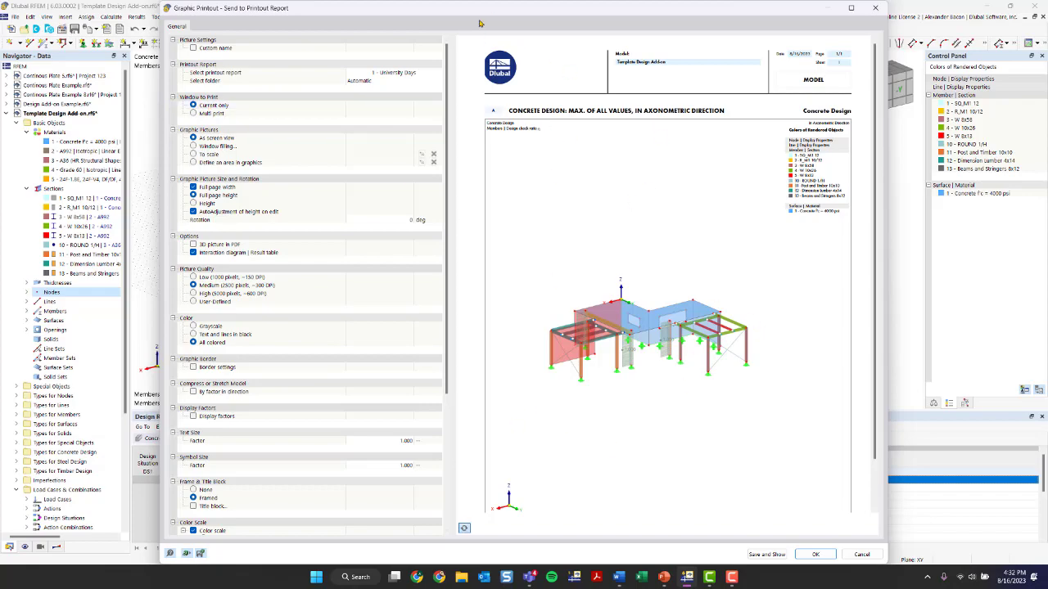
pyautogui.moveTo(473, 15); pyautogui.dragTo(565, 235)
pyautogui.moveTo(558, 122); pyautogui.dragTo(427, 21)
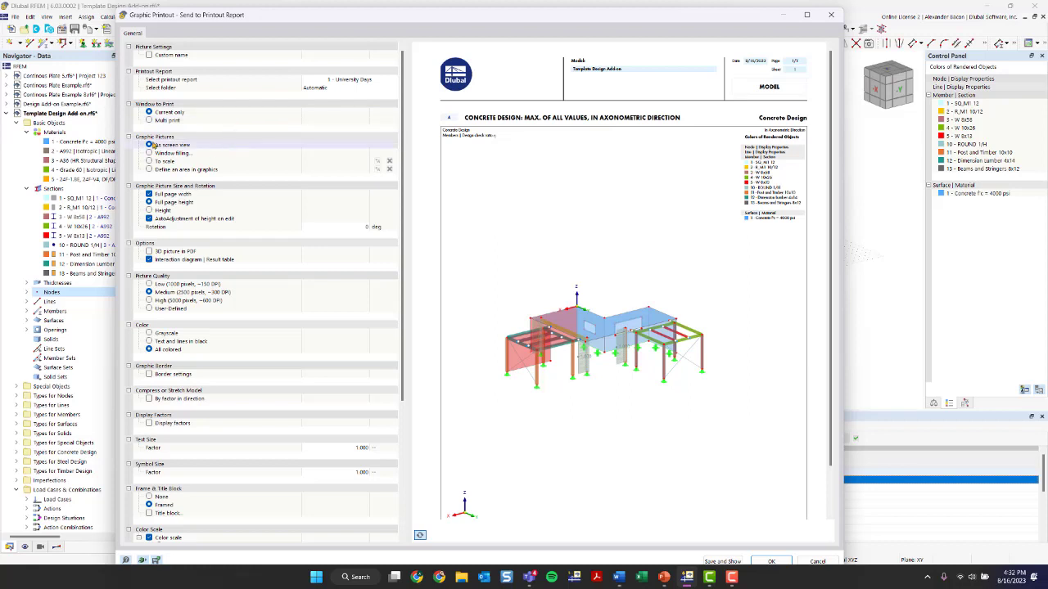
pyautogui.click(149, 121)
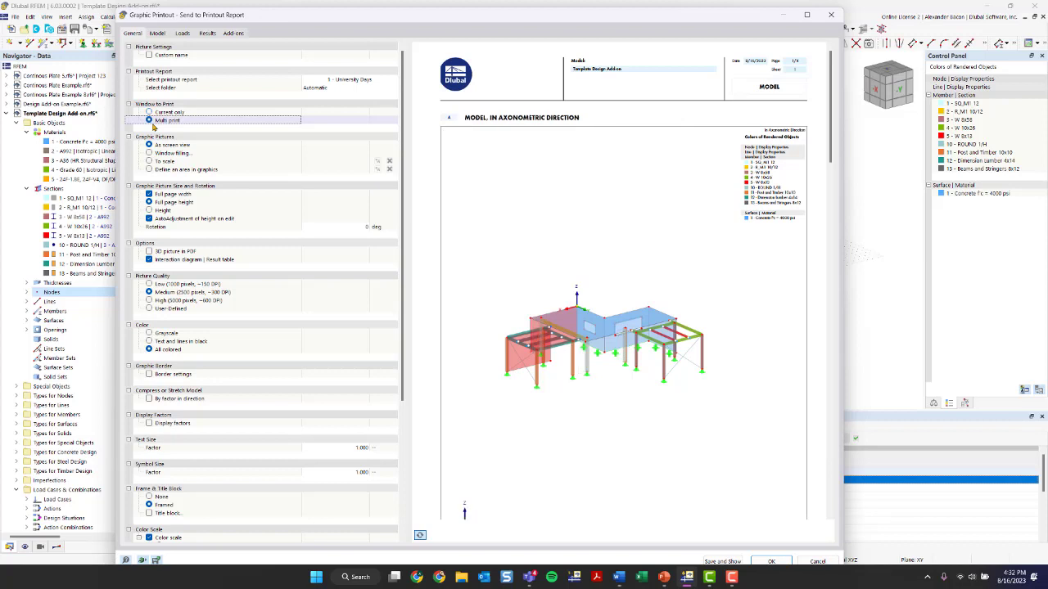
# Review the Model, Loads, Results and Add-on tabs of the graphic printout settings
pyautogui.click(157, 32)
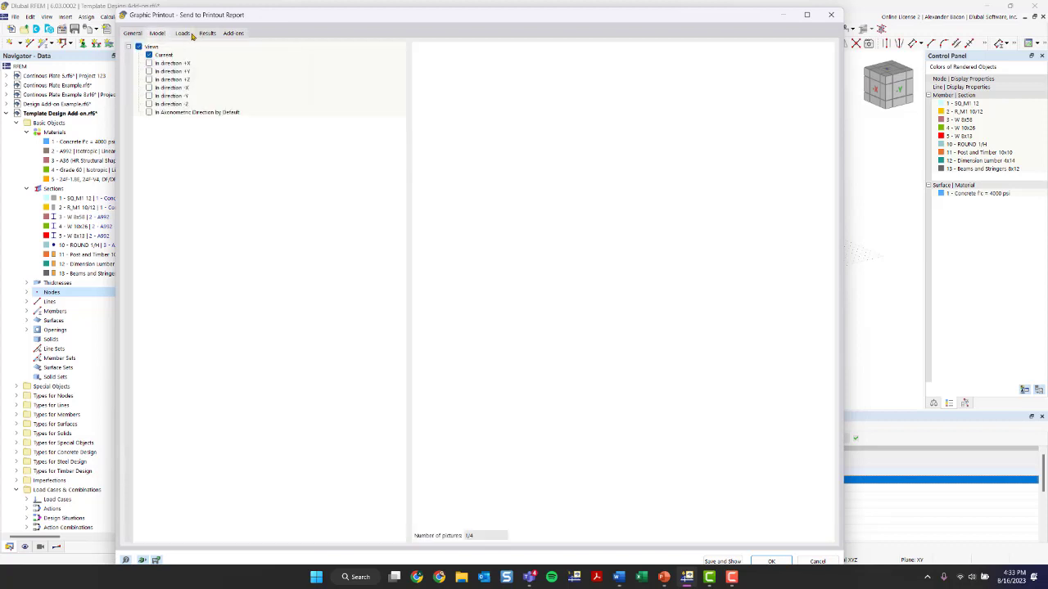
pyautogui.click(190, 34)
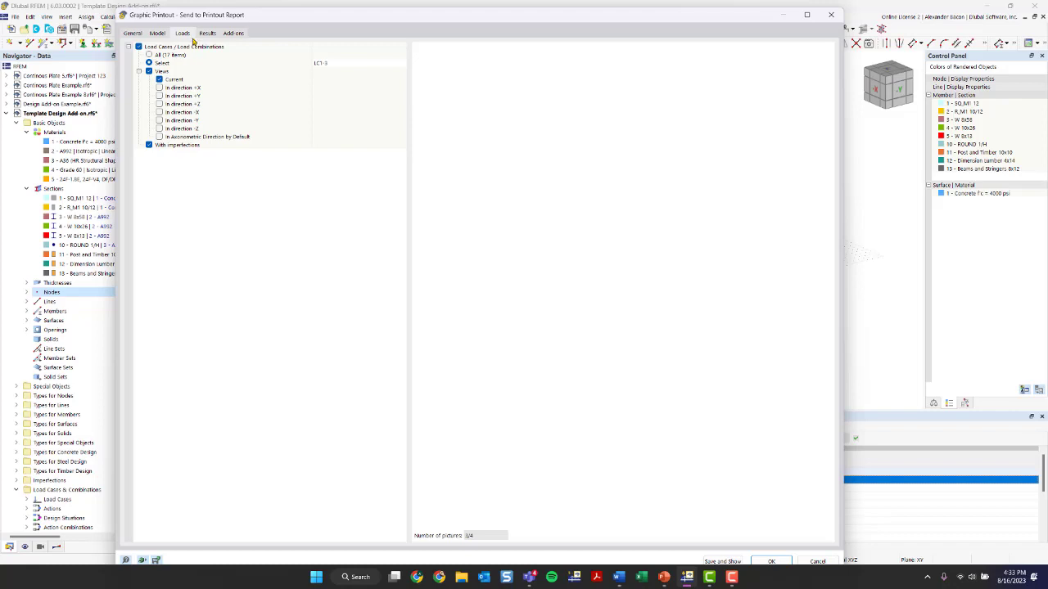
pyautogui.click(208, 33)
pyautogui.click(179, 34)
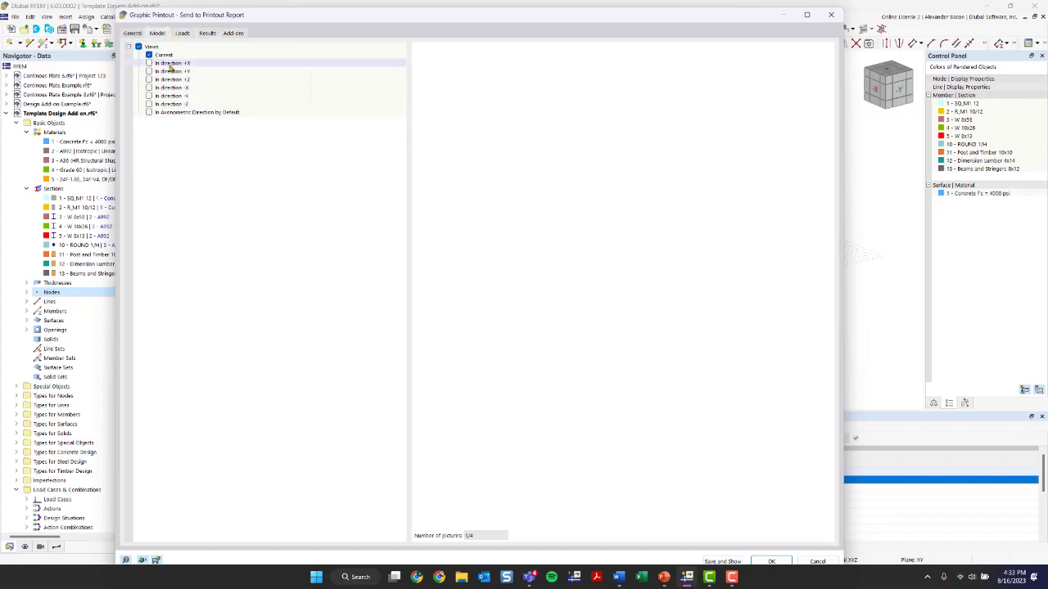
pyautogui.click(207, 33)
pyautogui.click(232, 33)
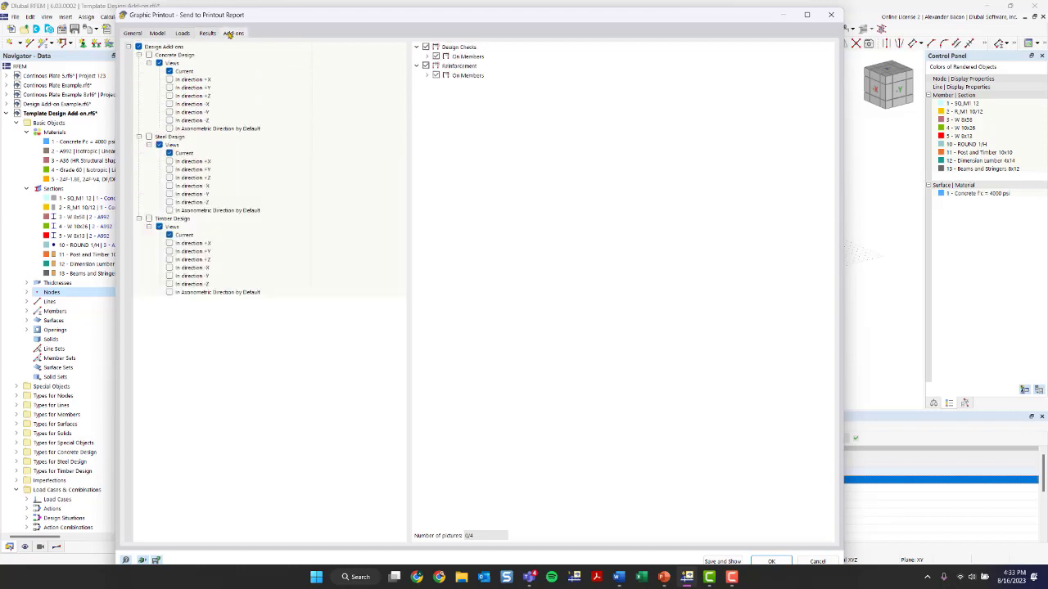
pyautogui.click(209, 34)
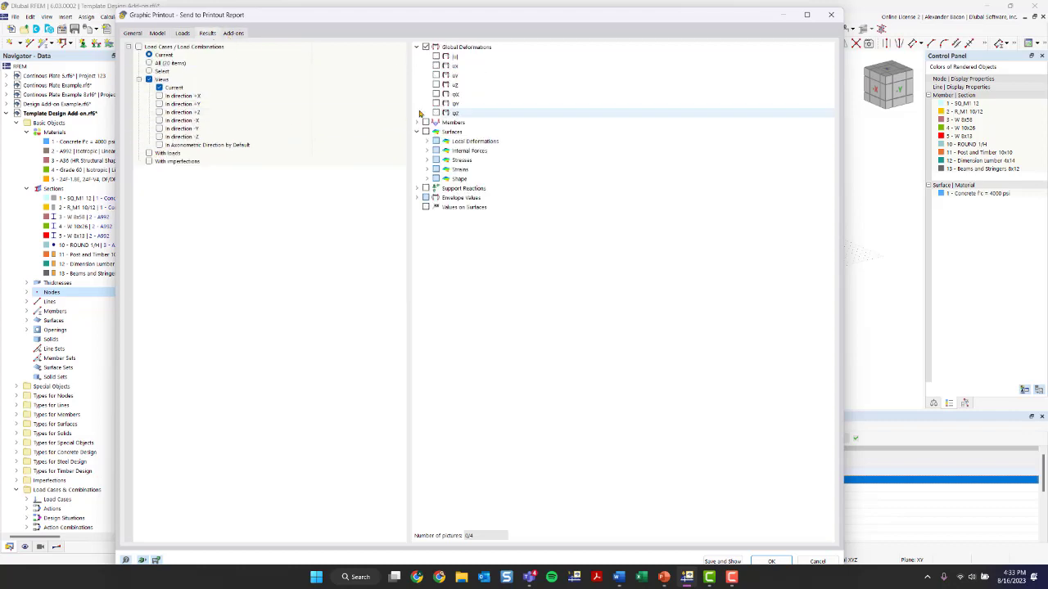
pyautogui.click(156, 34)
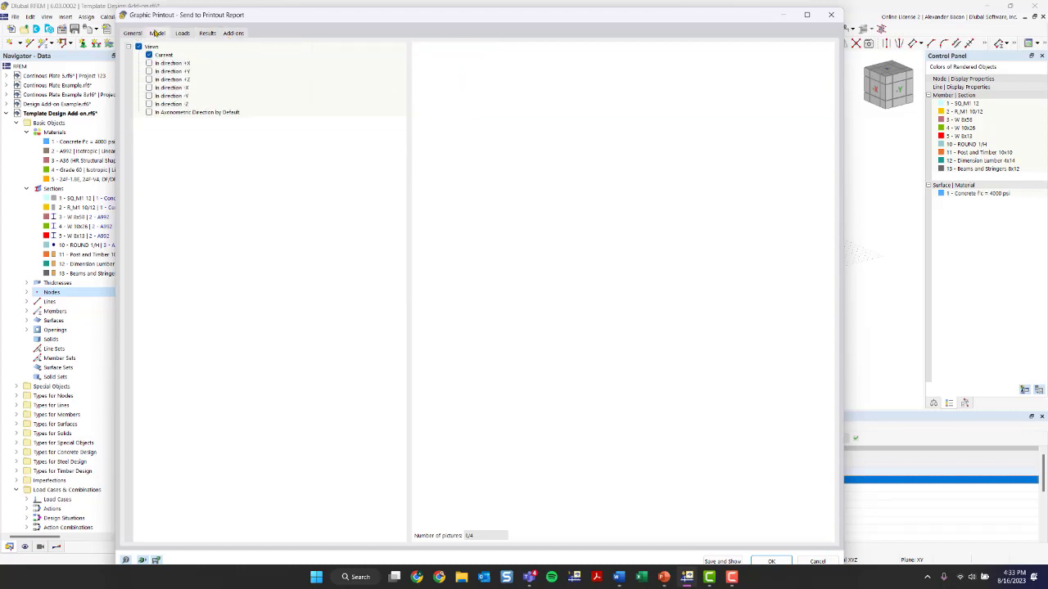
# In the Model tab, replace the current view with the view in direction +X
pyautogui.click(148, 55)
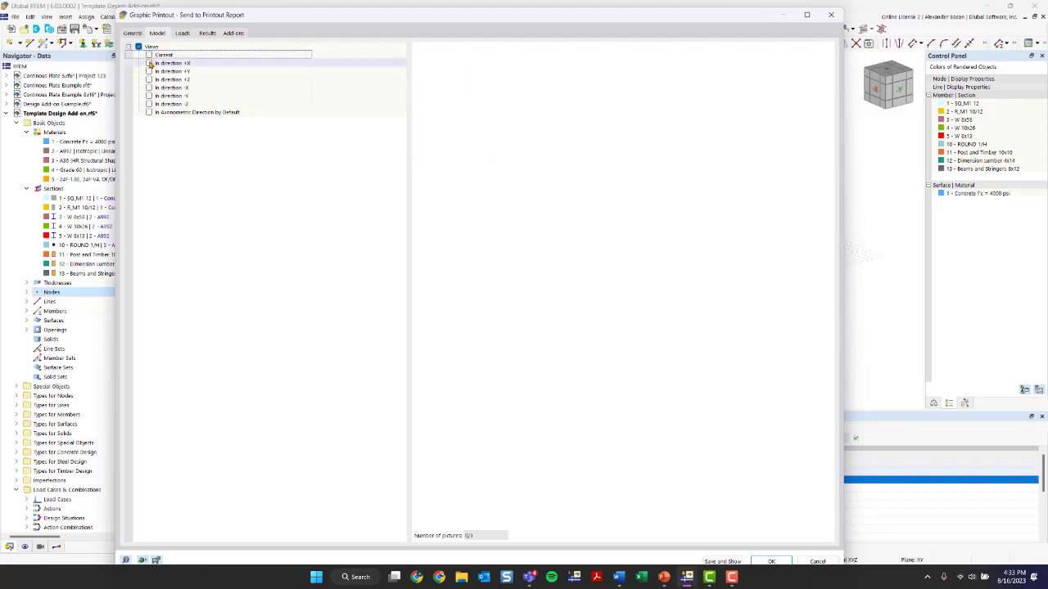
pyautogui.click(151, 63)
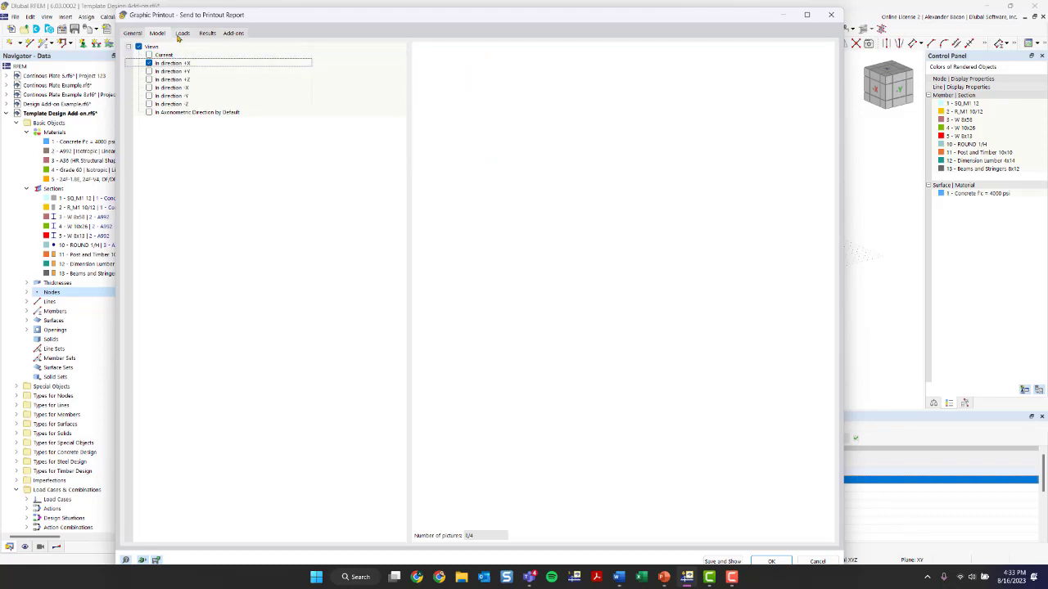
# In the Loads tab, review the selected load cases LC1-3 and switch the view from current to direction +X
pyautogui.click(181, 34)
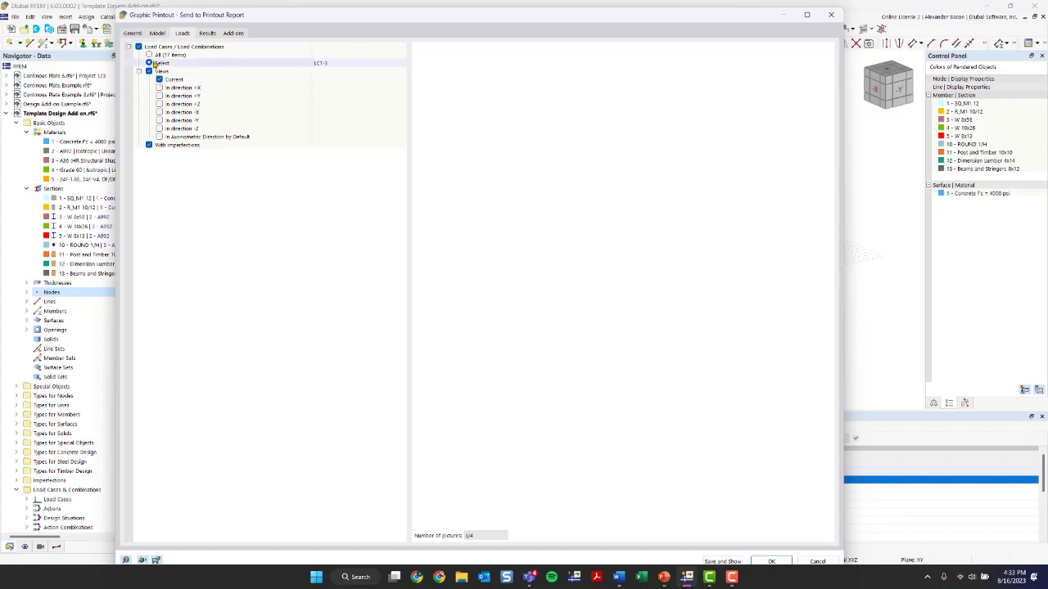
pyautogui.click(149, 56)
pyautogui.click(150, 63)
pyautogui.click(402, 66)
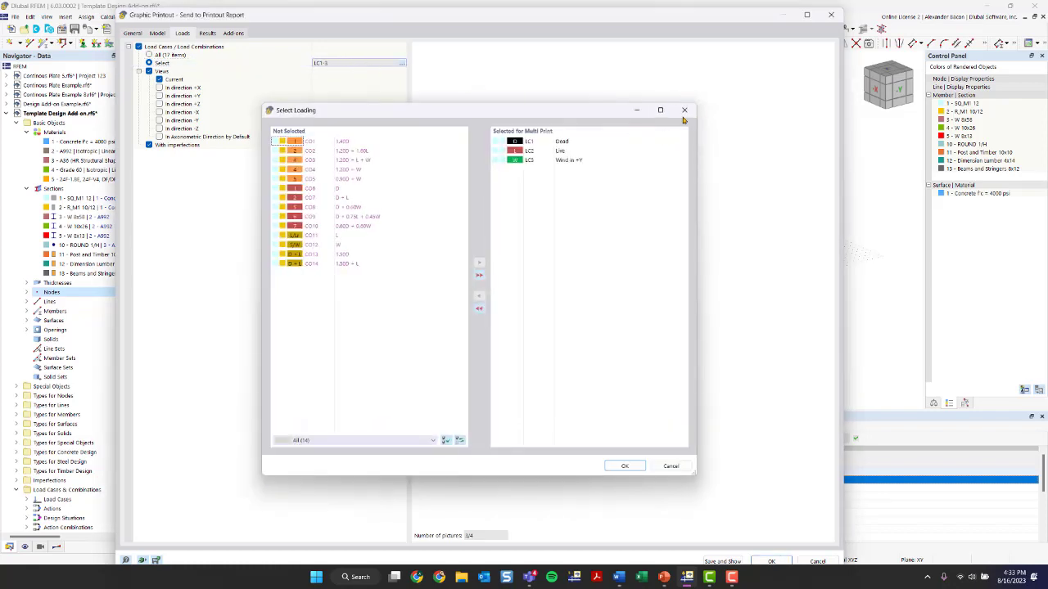
pyautogui.click(671, 120)
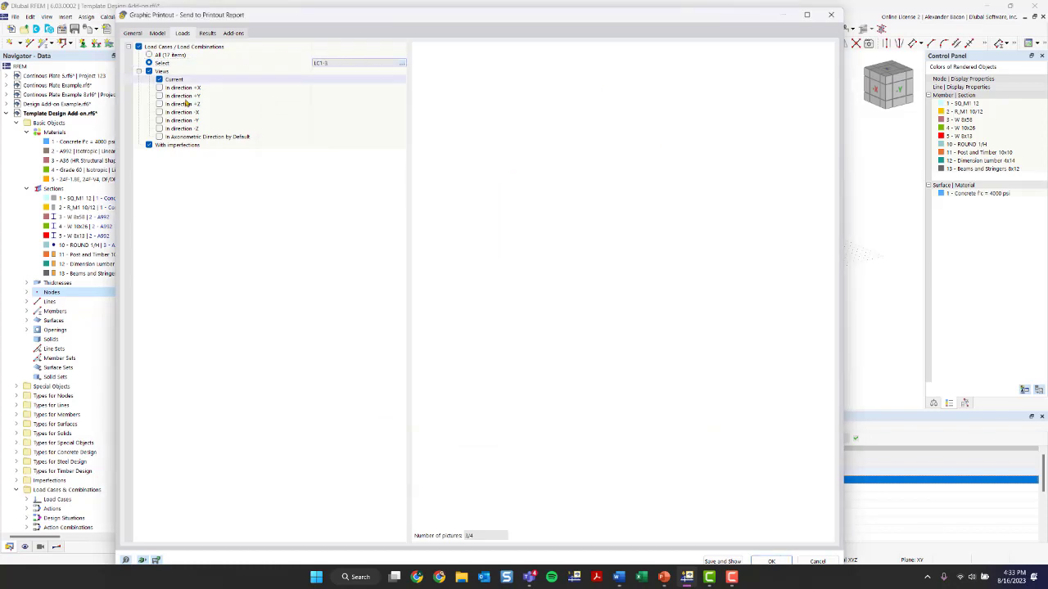
pyautogui.click(160, 88)
pyautogui.click(160, 34)
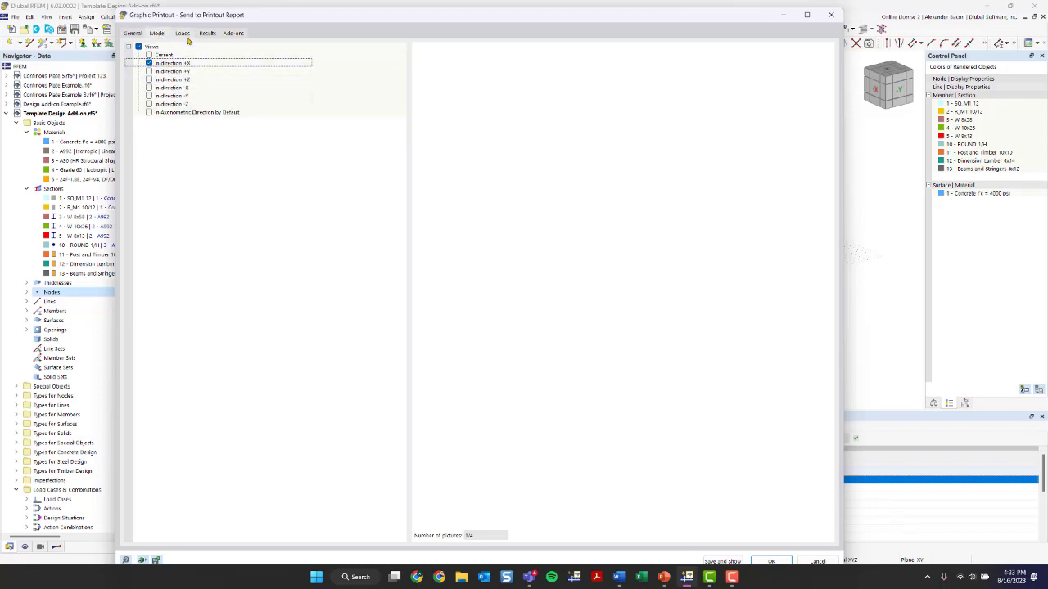
pyautogui.click(181, 33)
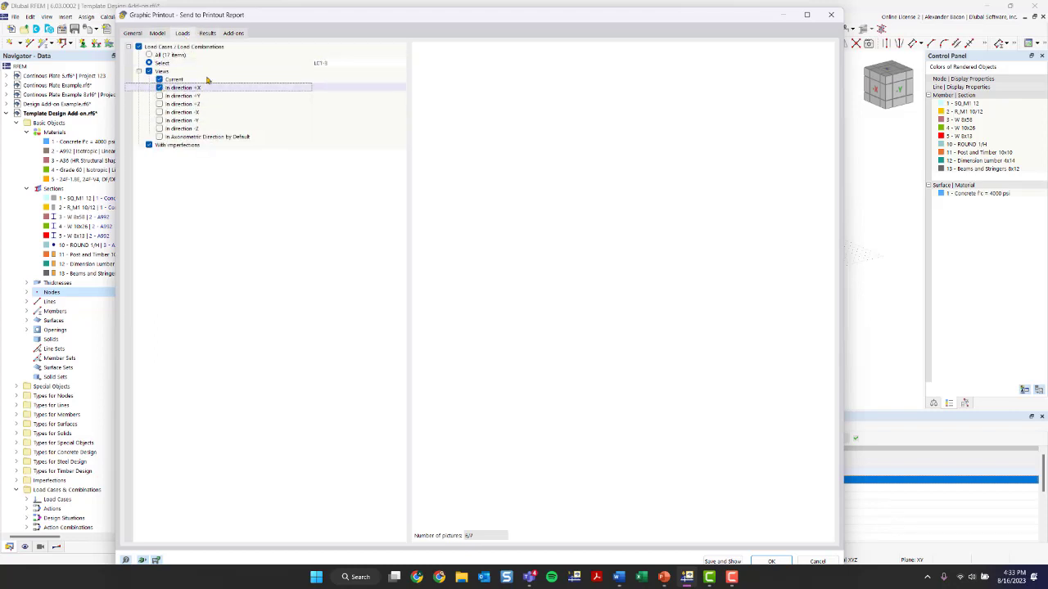
pyautogui.click(160, 88)
pyautogui.click(159, 81)
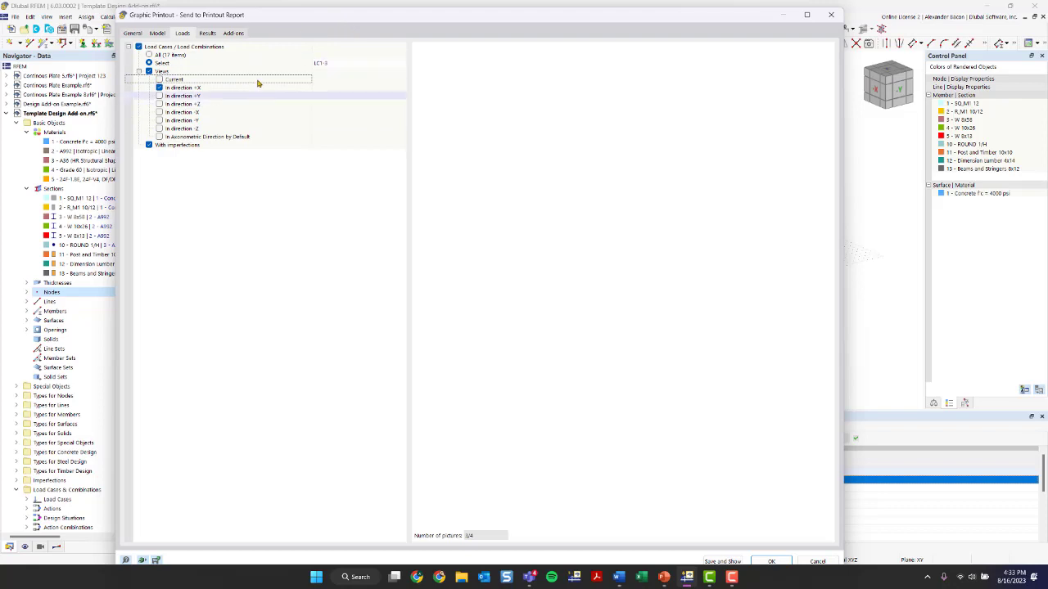
# Review the Results, Add-on and General tabs, then close the graphic printout dialog
pyautogui.click(207, 32)
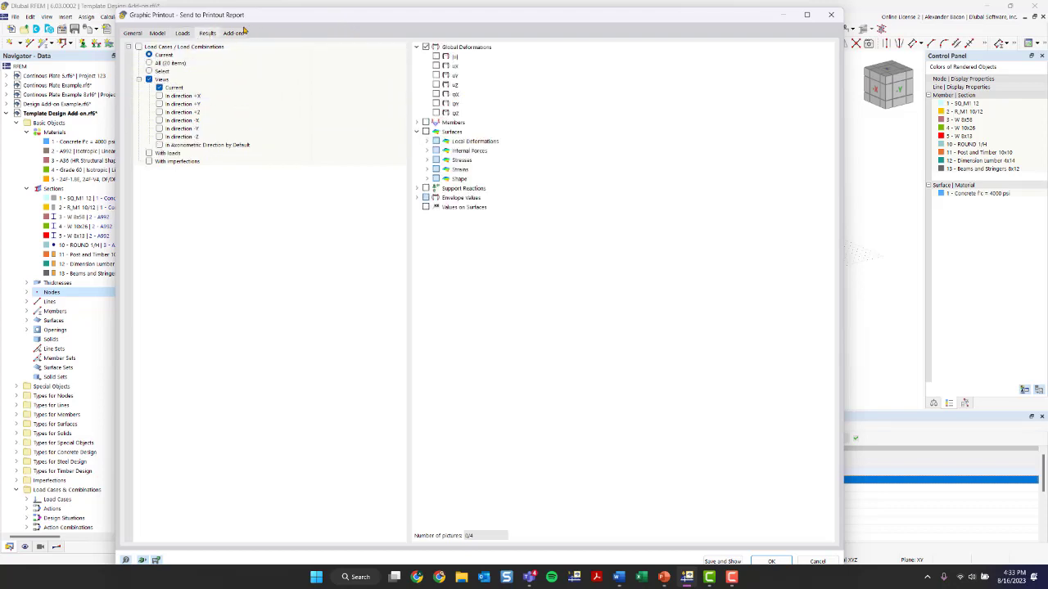
pyautogui.click(234, 33)
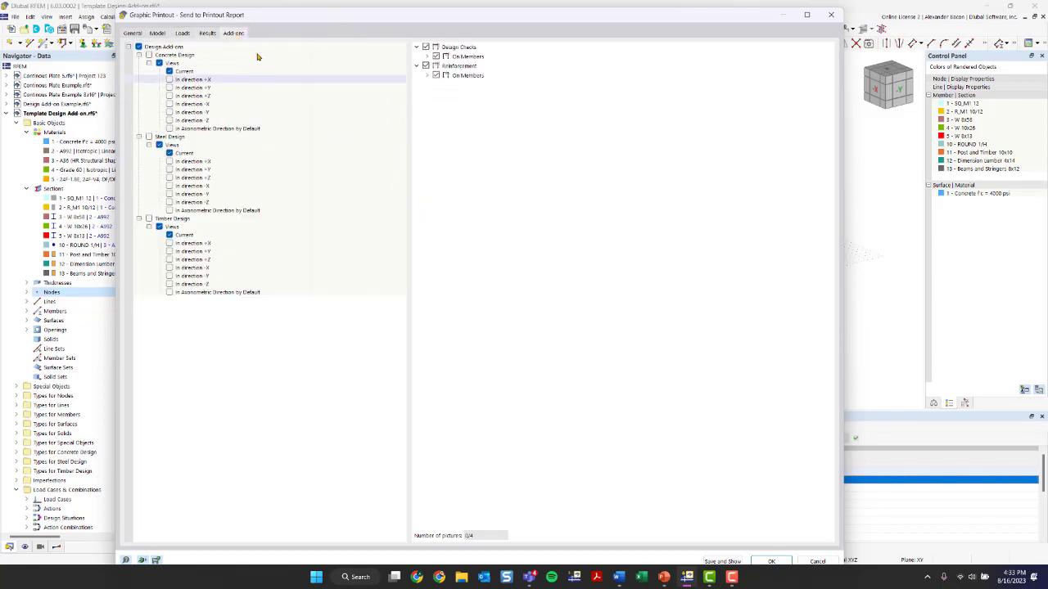
pyautogui.click(141, 32)
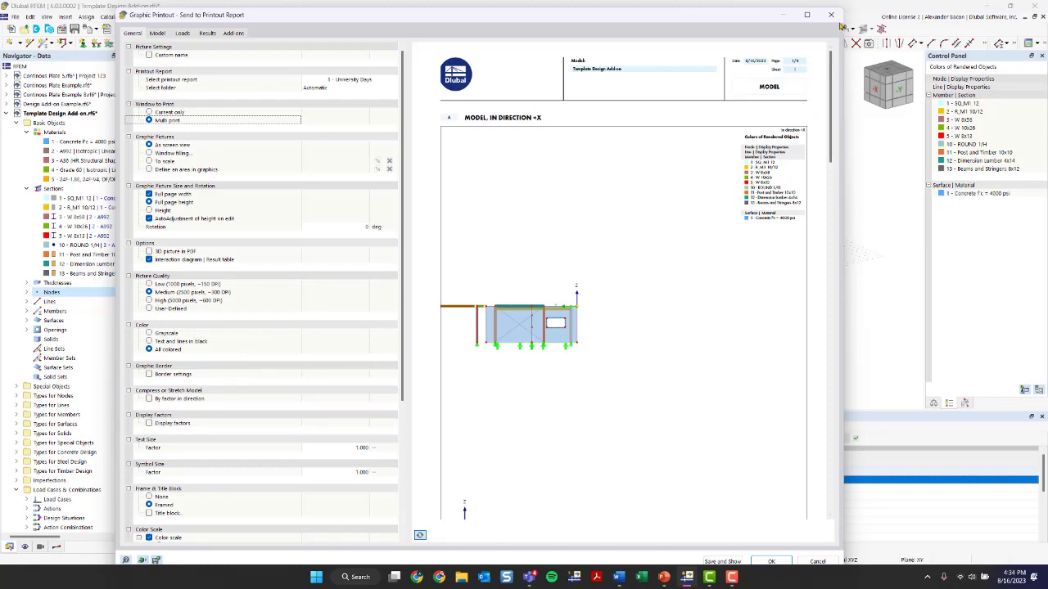
pyautogui.click(831, 14)
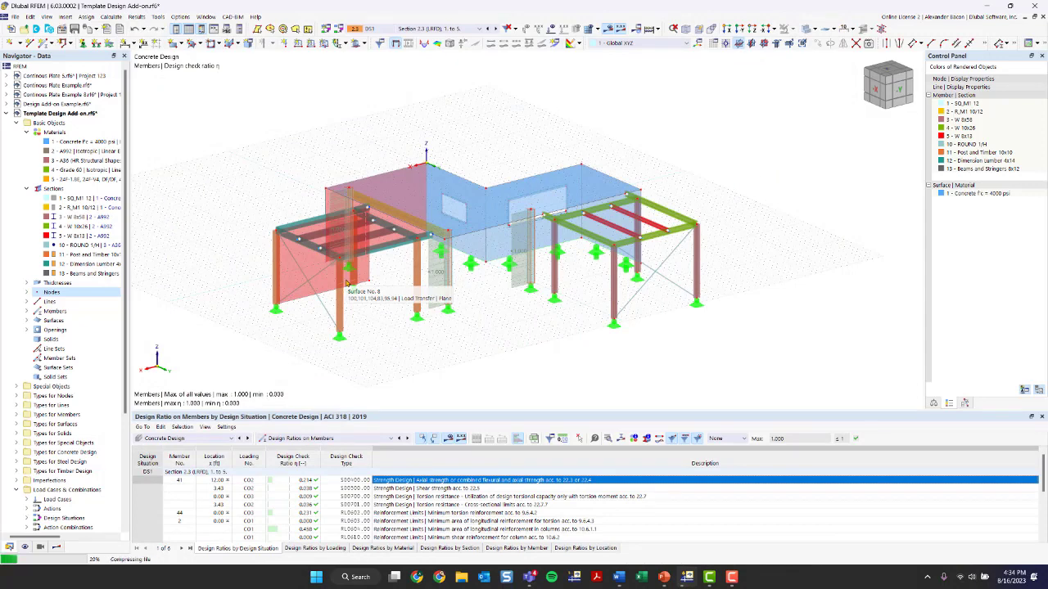
pyautogui.moveTo(665, 577)
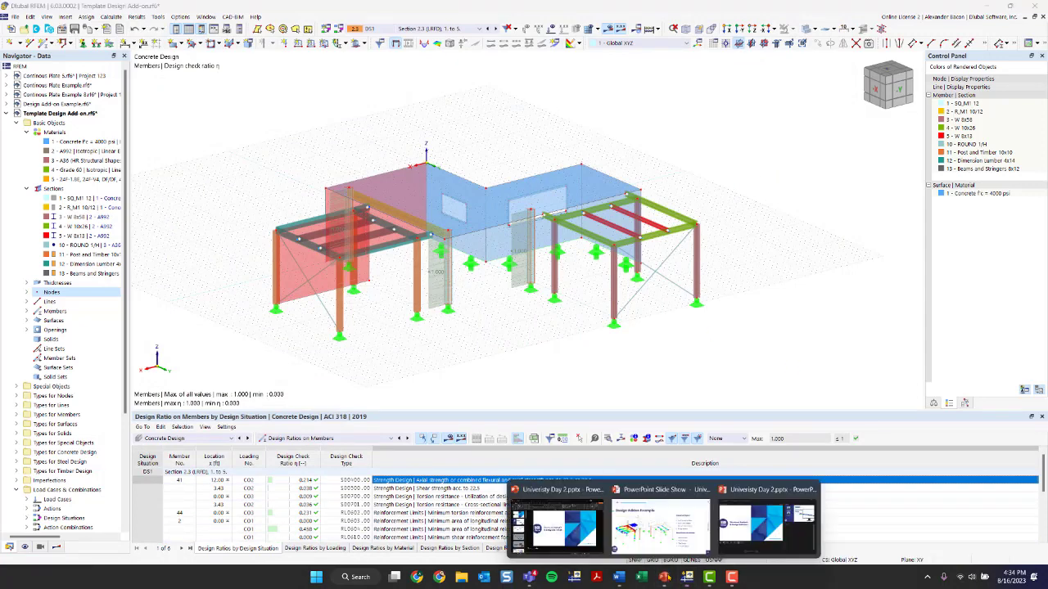
pyautogui.moveTo(643, 532)
pyautogui.press('Right')
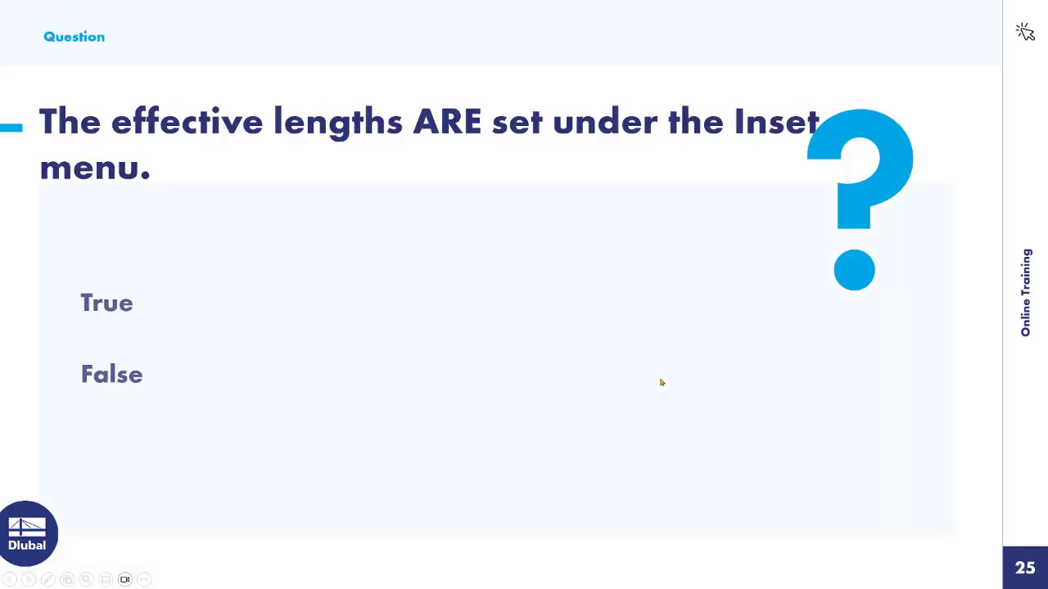
pyautogui.press('Right')
pyautogui.press('Right')
pyautogui.press('Right')
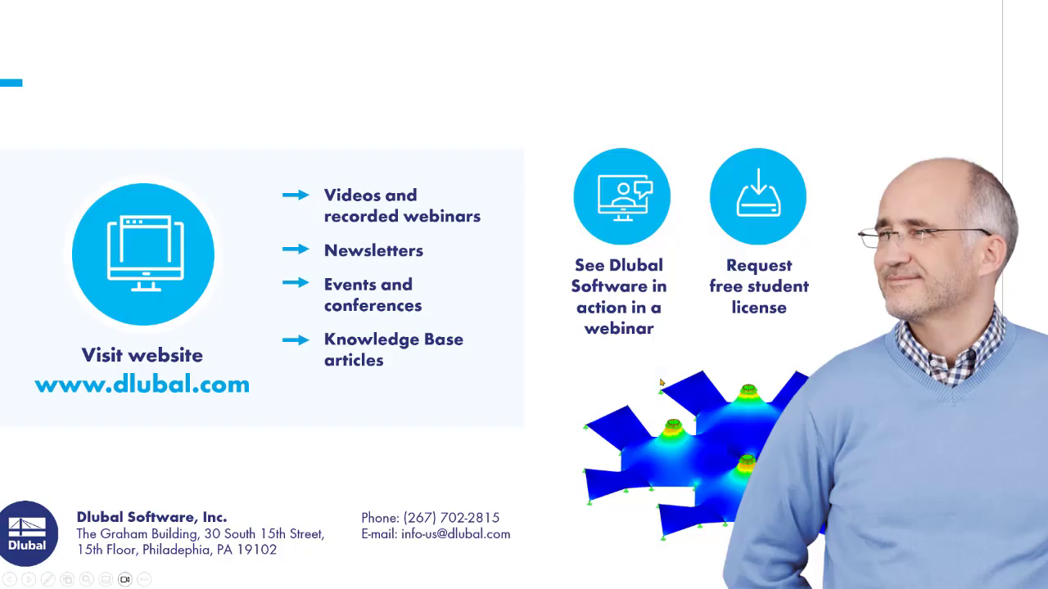